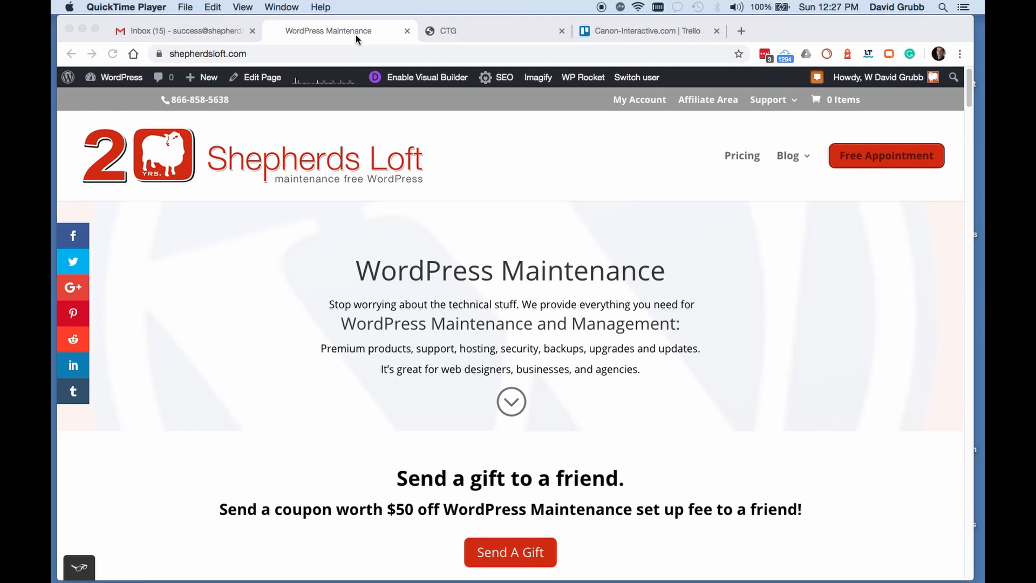
- Open the Set Up - branding card on the Canon-Interactive.com Trello board
left_click(677, 34)
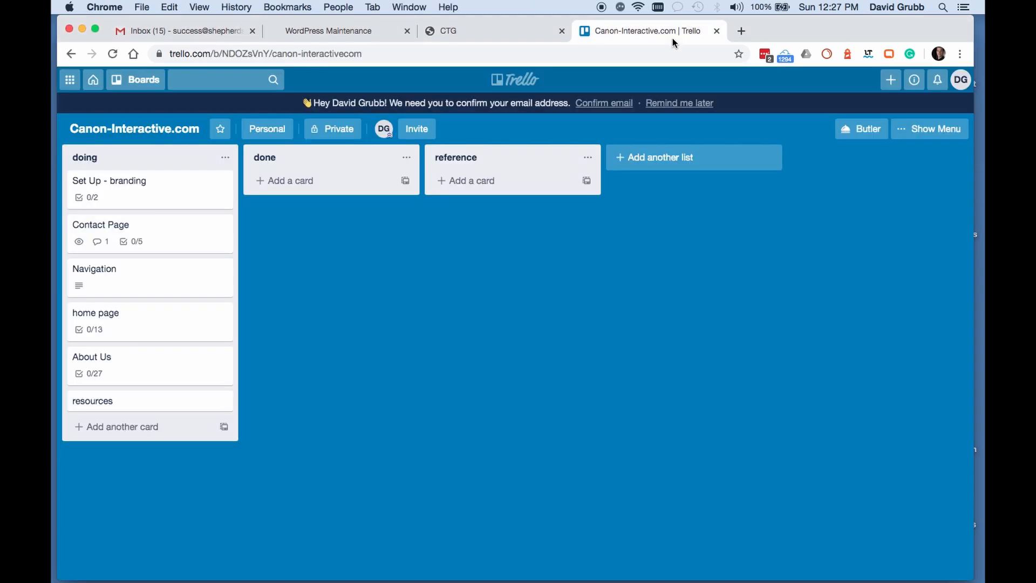
left_click(122, 185)
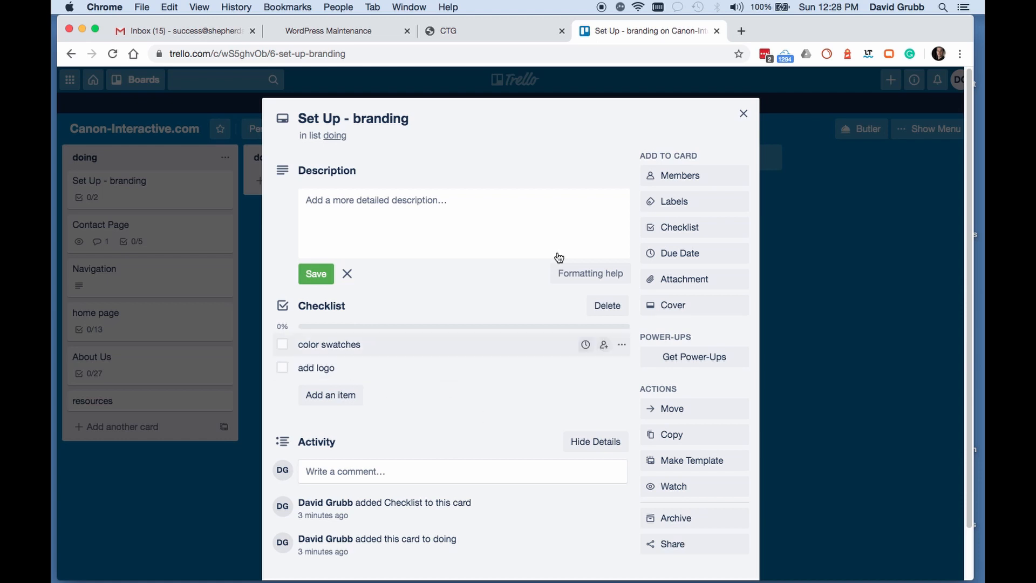
left_click(742, 31)
type("canon")
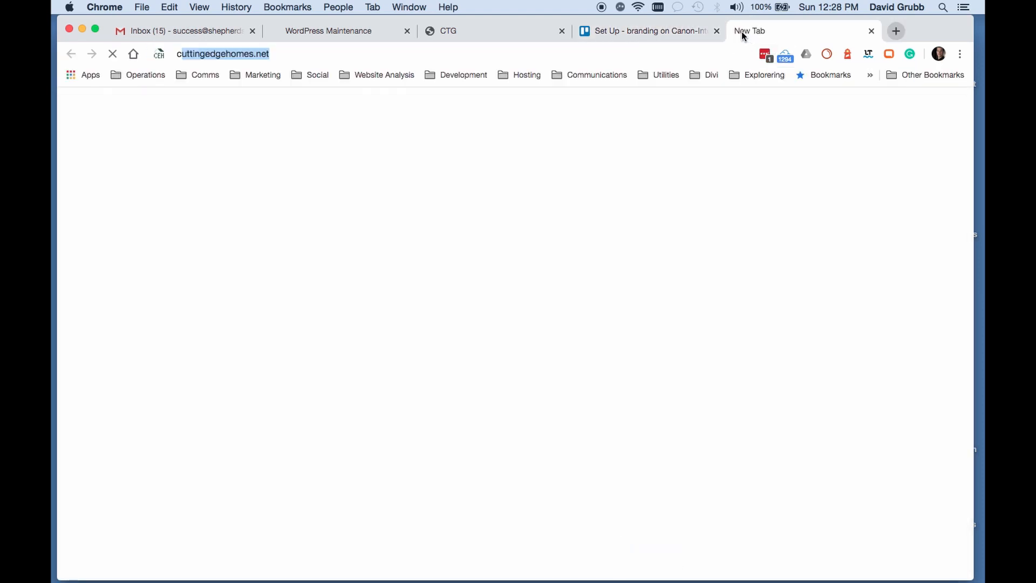
left_click(871, 31)
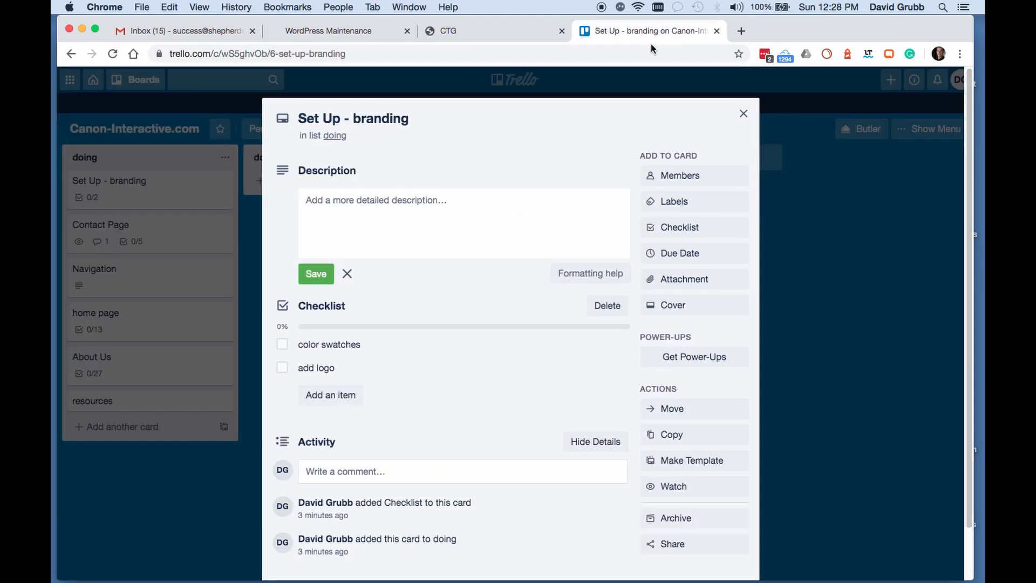
- Quick Look interactive-building-logo.png from the site images folder
left_click(99, 566)
left_click(416, 147)
key("space")
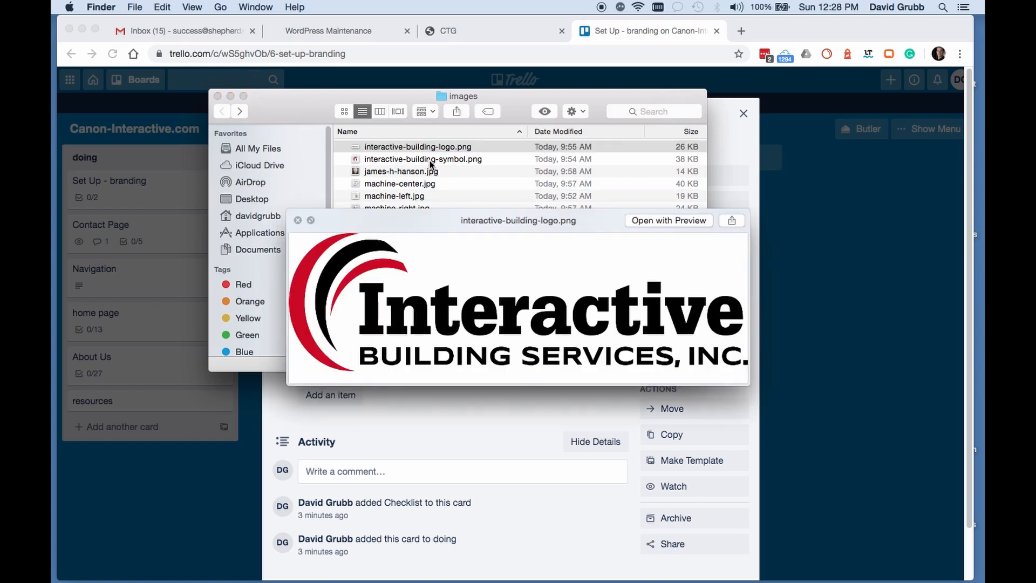
- Open the logo in Adobe Fireworks and sample its red arc as the fill colour
key("space")
right_click(352, 144)
mouse_move(540, 162)
left_click(637, 184)
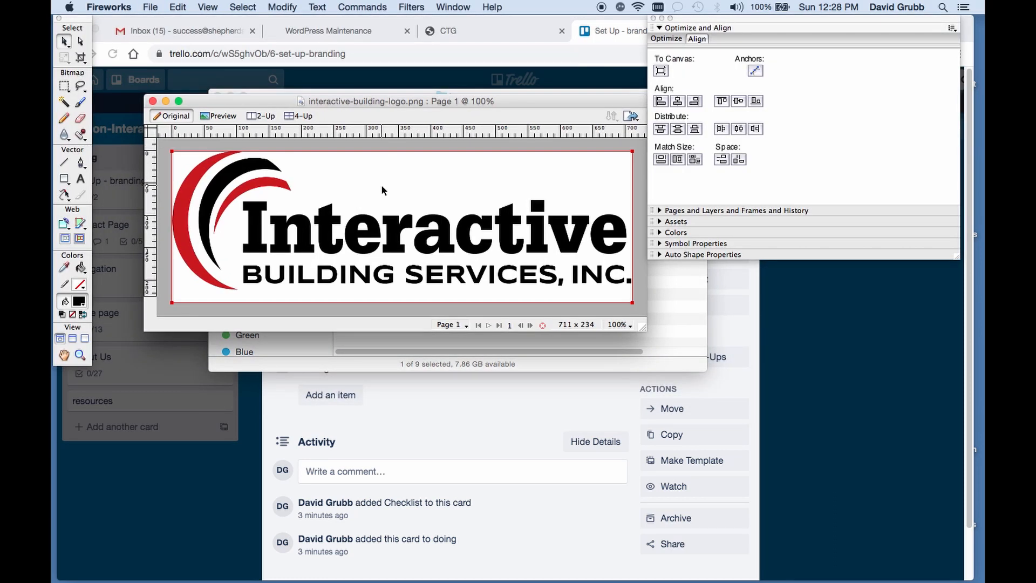
left_click(186, 192)
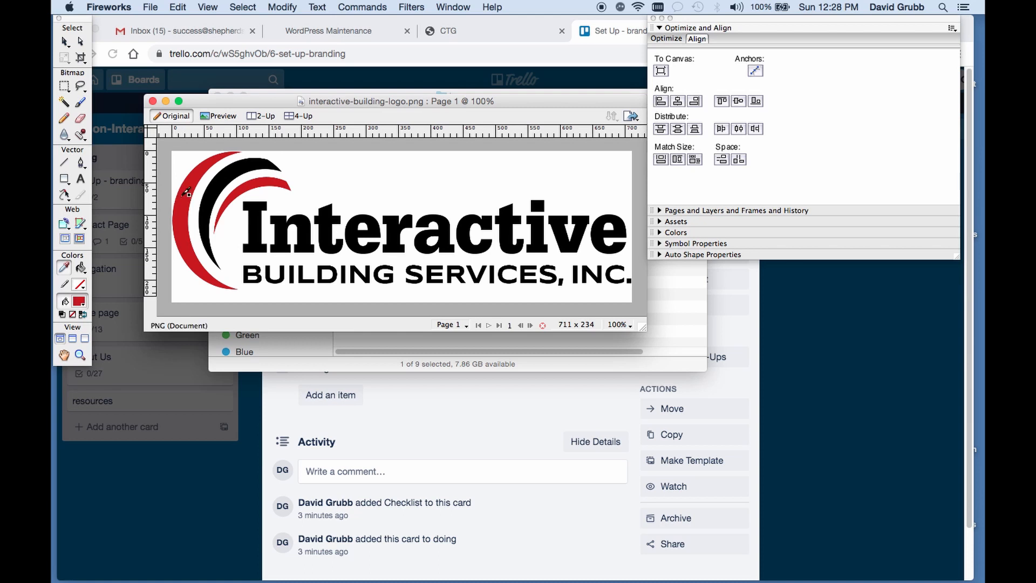
- Copy the #C51A20 hex value and close the branding card back in Trello
left_click(81, 302)
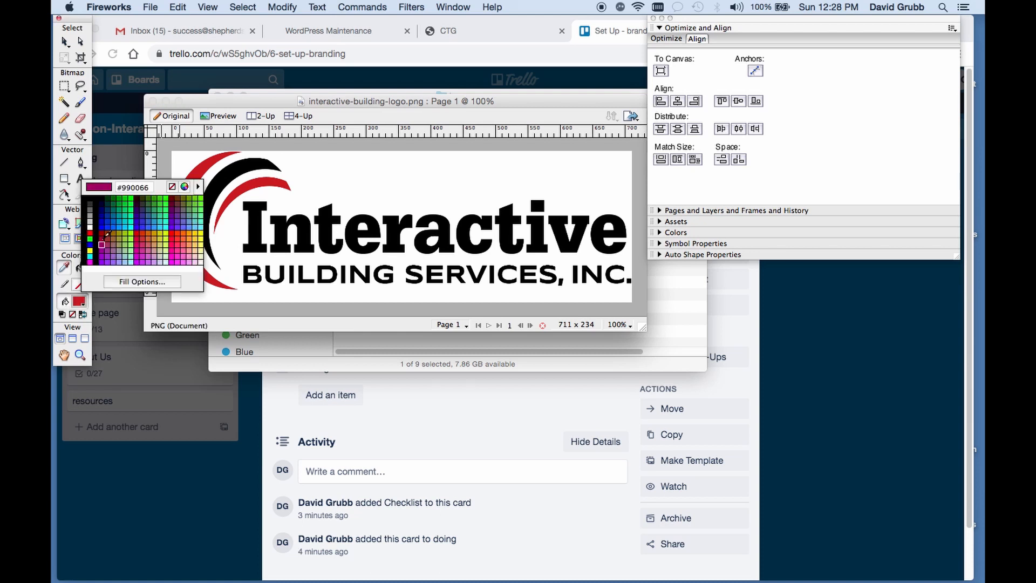
left_click(145, 190)
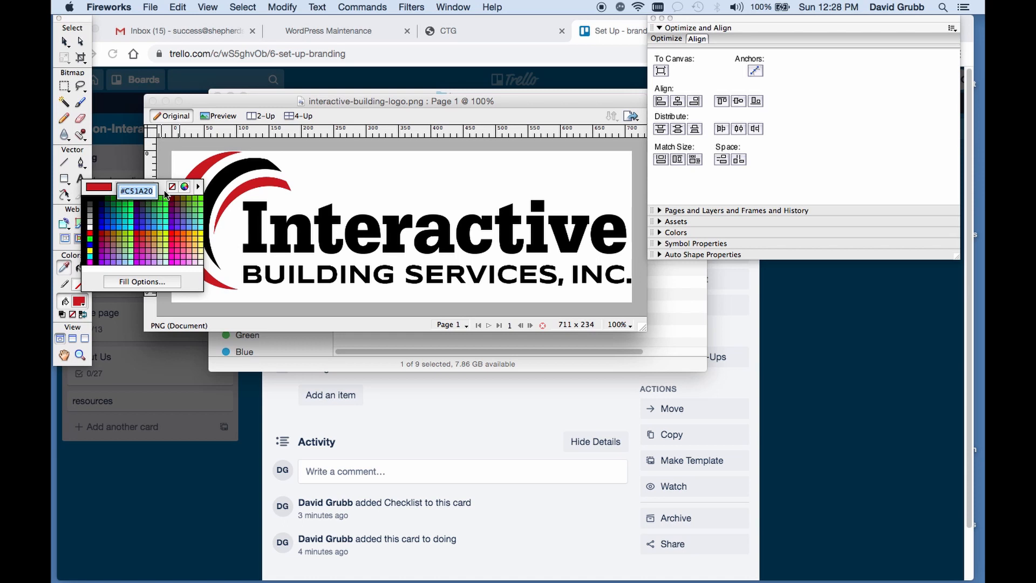
left_click(509, 31)
left_click(765, 99)
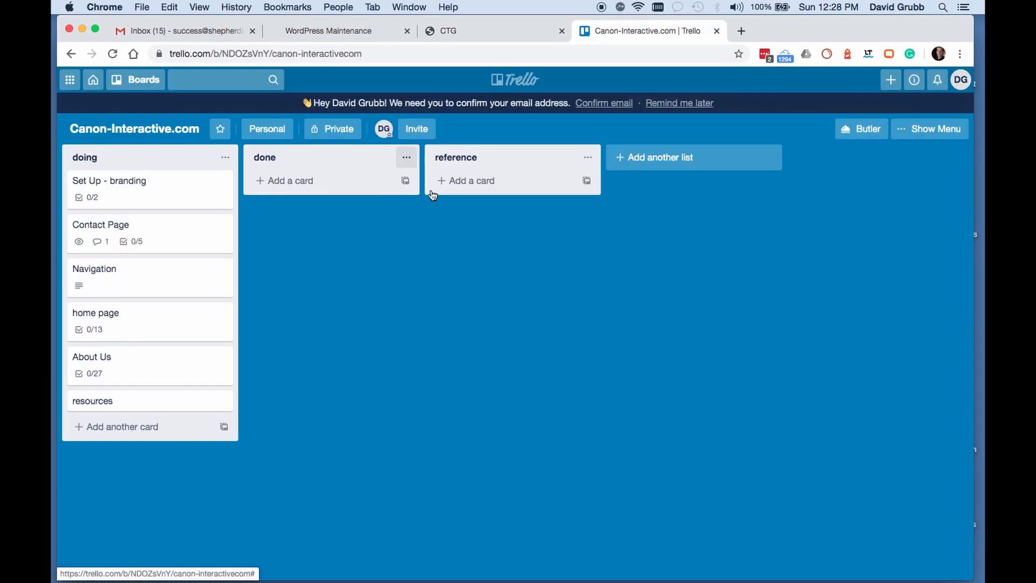
- Add a Colors card to the Trello reference list
left_click(431, 187)
type("Colors")
key("Return")
left_click(469, 183)
- Give the Colors card a checklist with red #C51A20, black and white
left_click(679, 227)
key("Return")
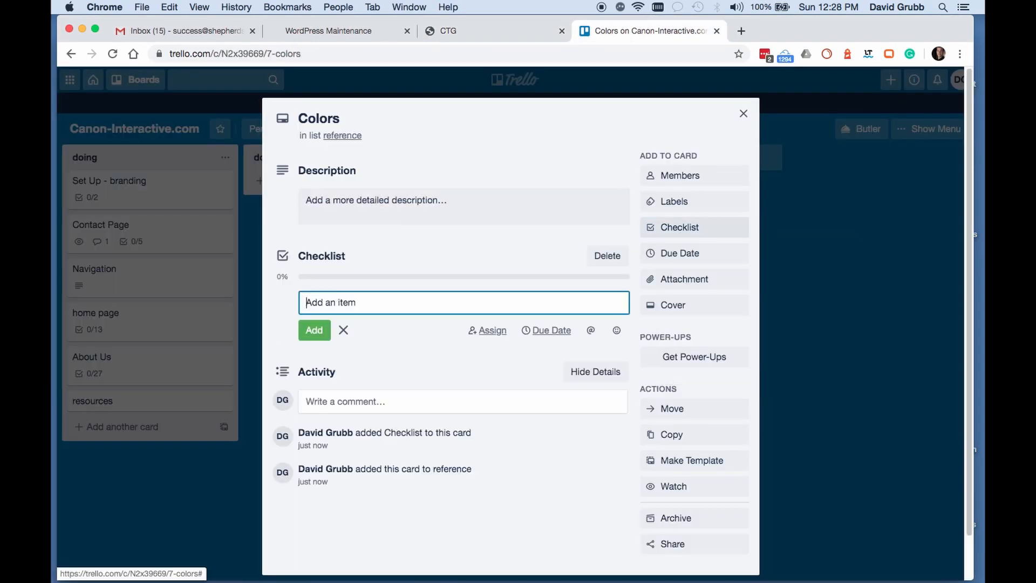
type("red #C51A20")
left_click(333, 303)
key("BackSpace")
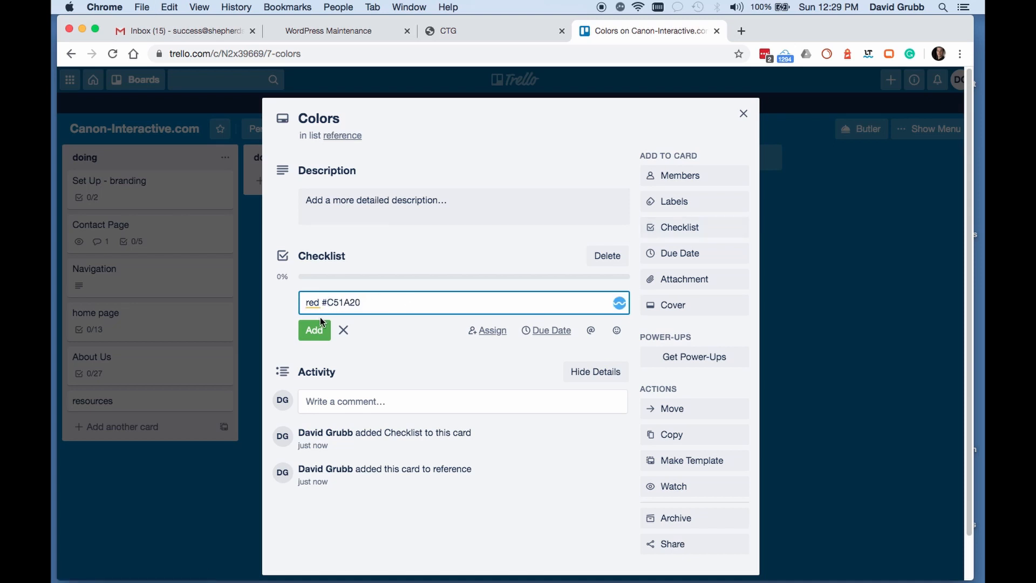
left_click(320, 323)
type("black")
key("Return")
type("white")
key("Return")
left_click(743, 114)
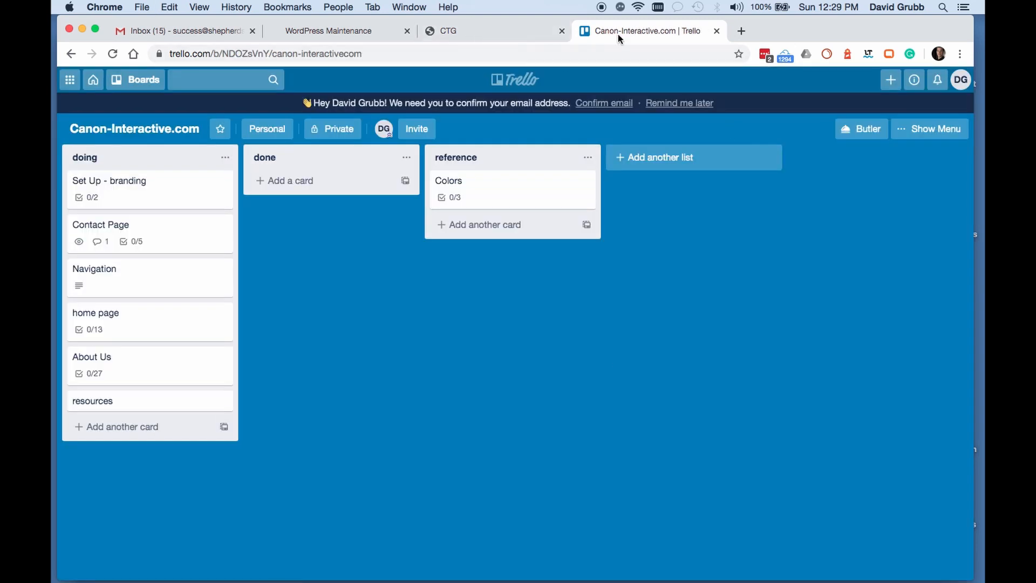
left_click(741, 31)
- Log in to canon-interactive.com/wp-admin with the admin username and password
type("canon-interactive.com")
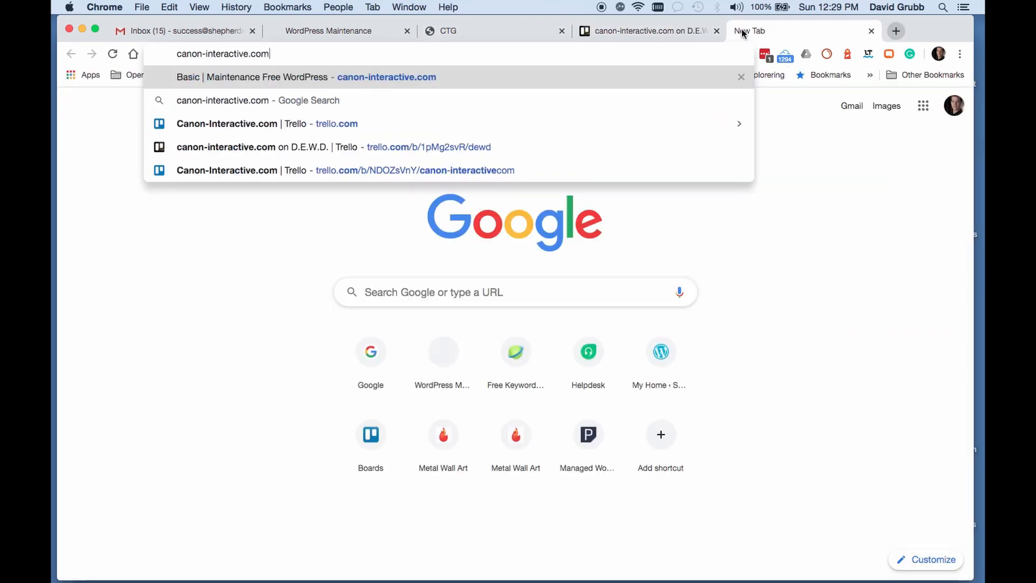
key("Return")
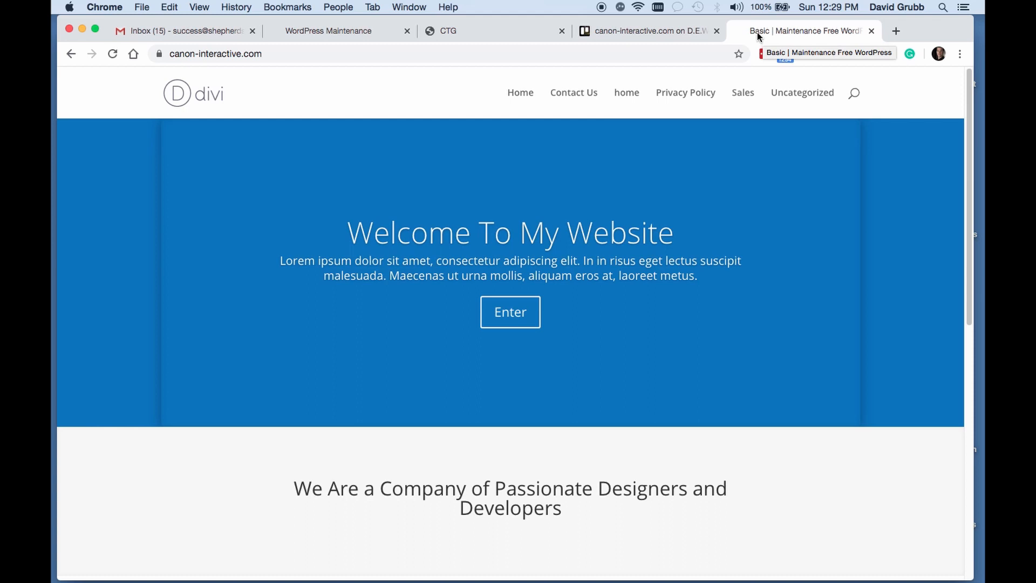
left_click(389, 54)
type("wp-")
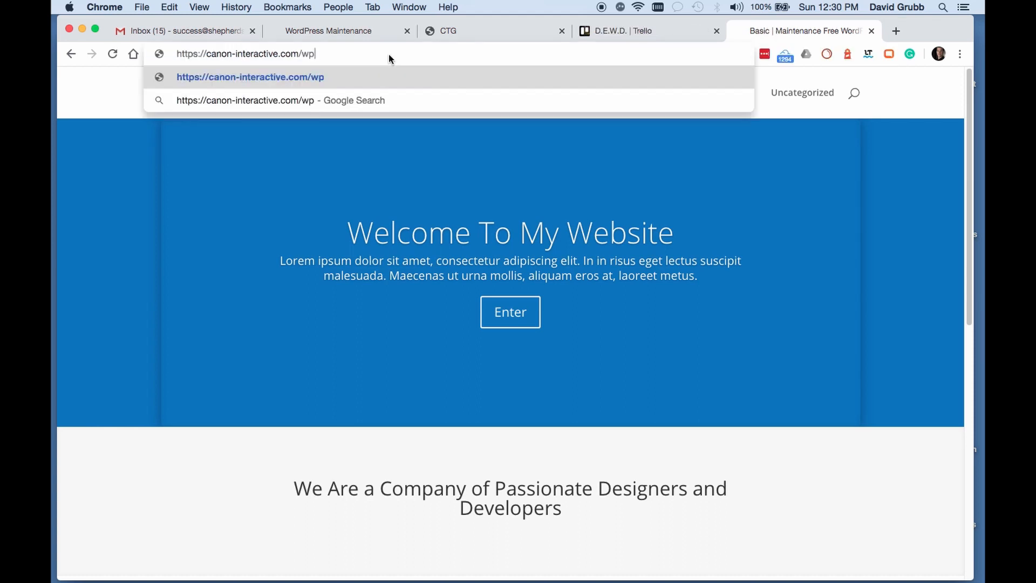
key("Return")
type("shepherd")
key("Tab")
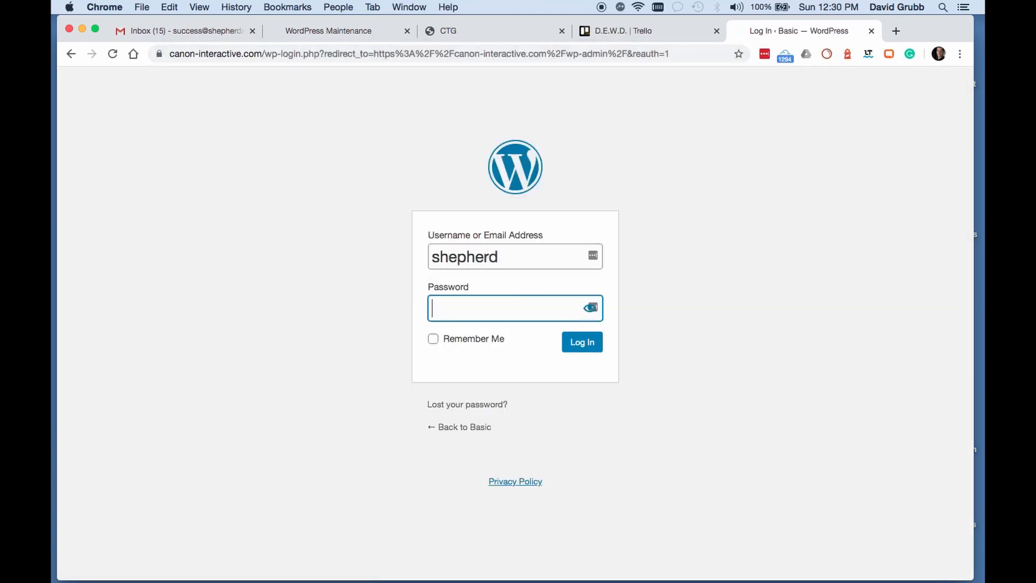
key("super+v")
key("Return")
- Search the WordPress.com site list for 'canon', then return to the site's admin Dashboard
left_click(897, 31)
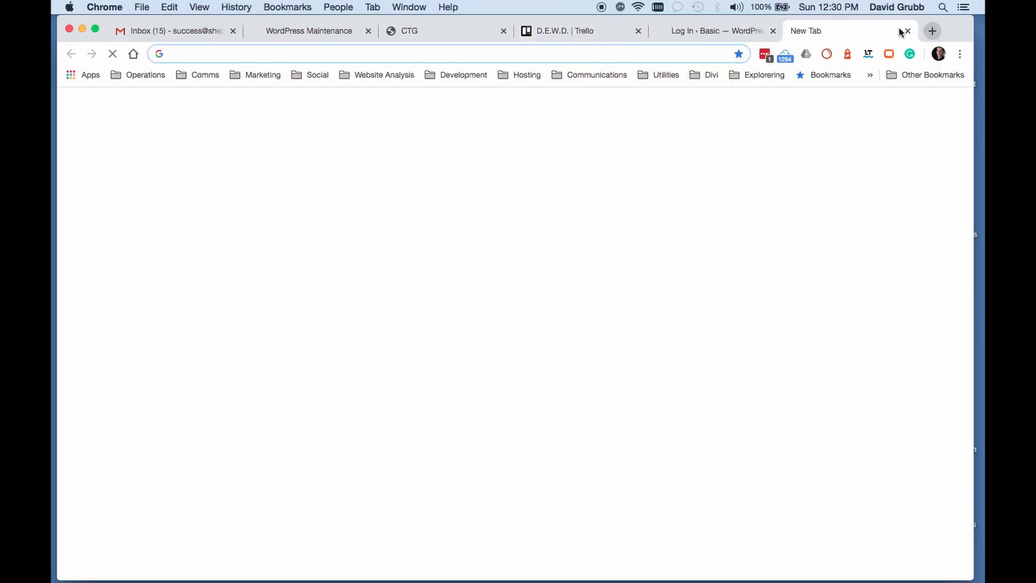
type("wordpress.com")
key("Return")
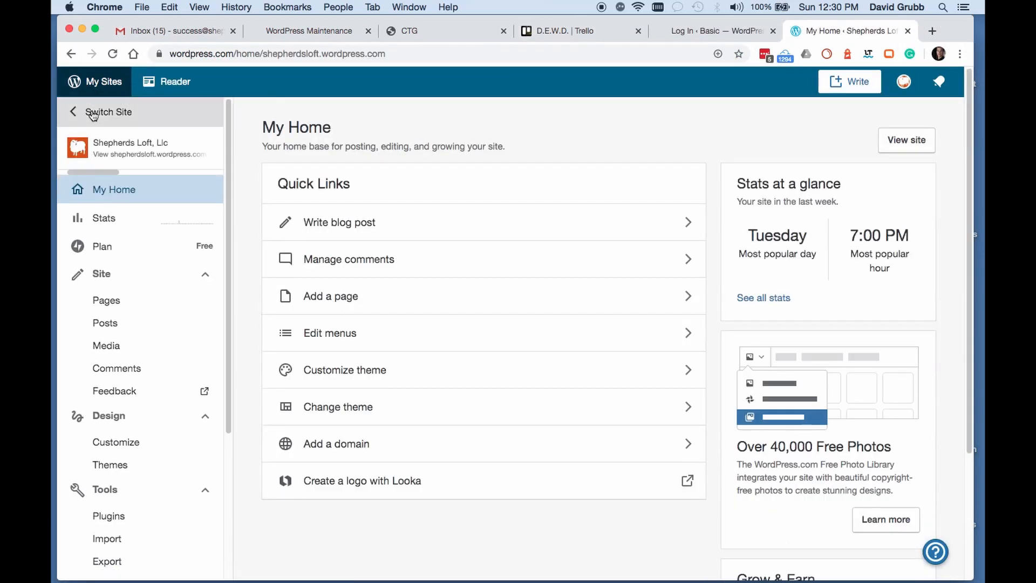
left_click(97, 114)
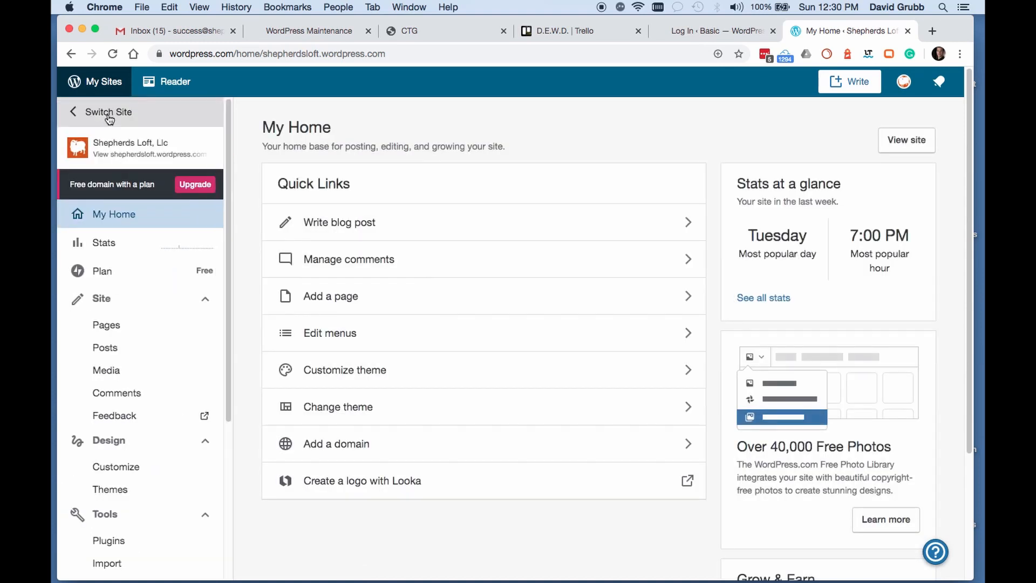
left_click(109, 118)
type("canon")
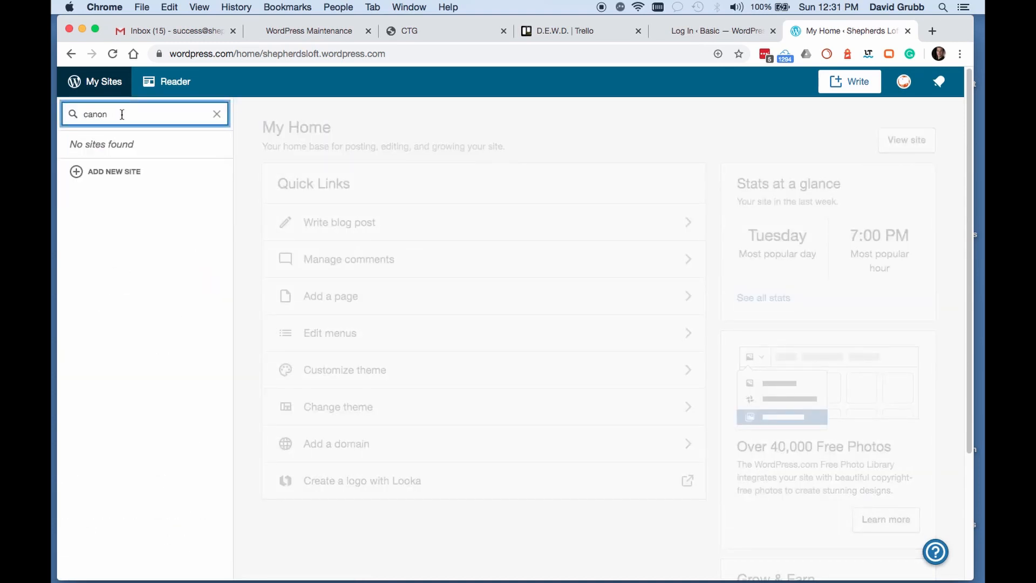
left_click(723, 32)
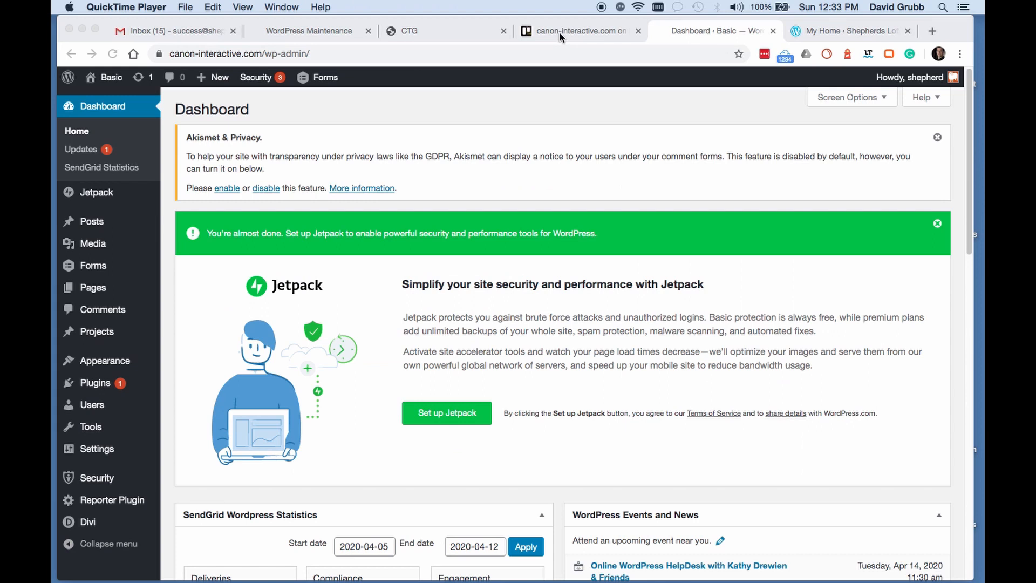
left_click(92, 531)
- Set the Divi Theme Options palette red to #c51a20
mouse_move(87, 522)
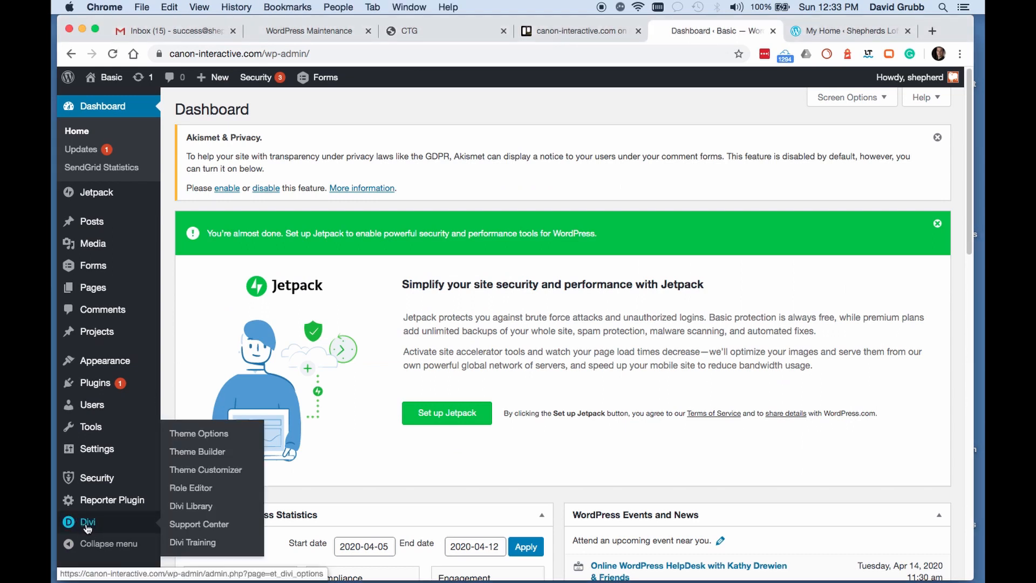
left_click(205, 435)
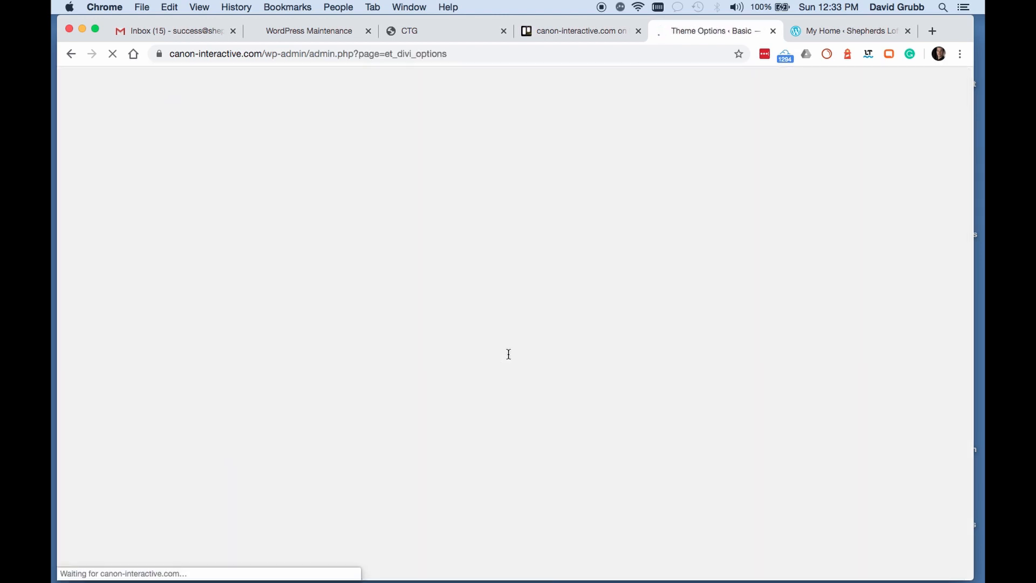
scroll(509, 354, "down", 3)
left_click(489, 322)
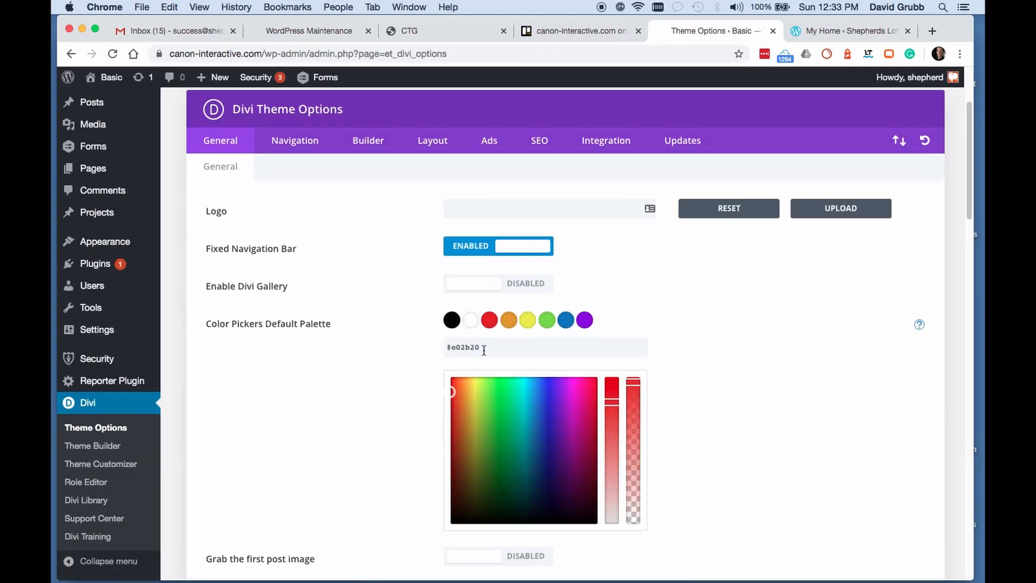
double_click(480, 348)
left_click_drag(565, 347, 450, 348)
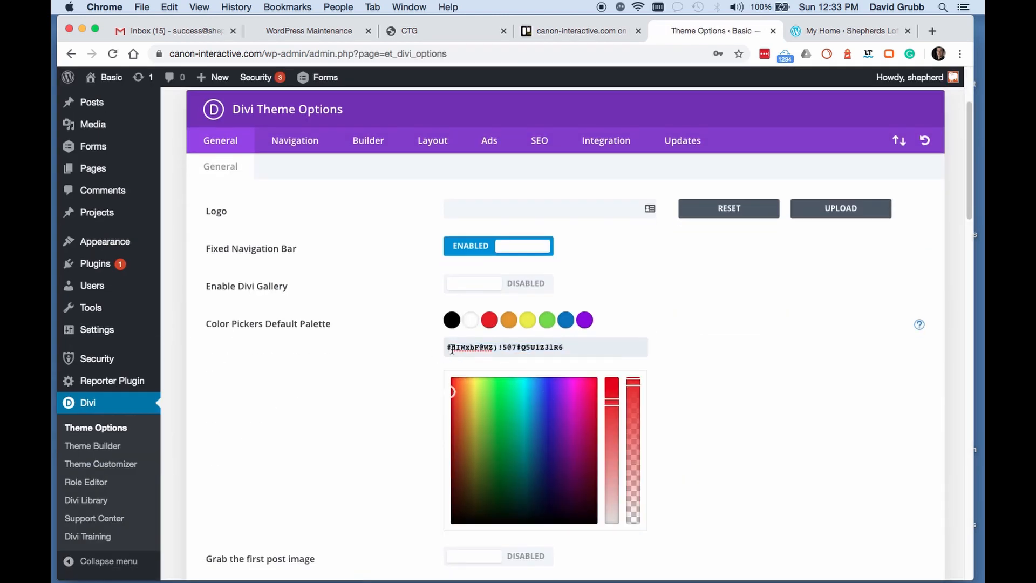
key("BackSpace")
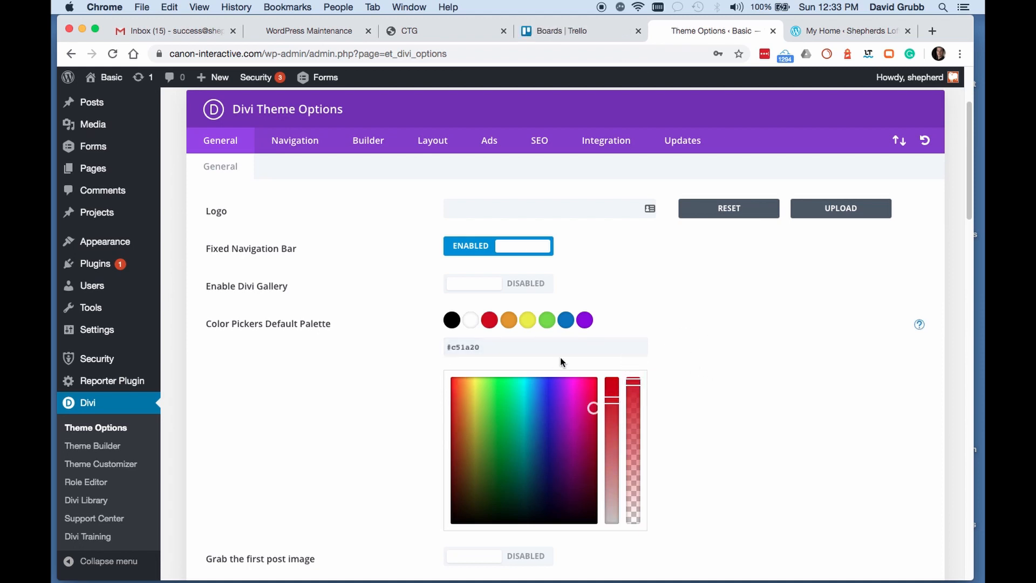
- Disable the Google Maps script, Google Fonts, and the Facebook, Twitter, Google+ and RSS icons
scroll(684, 403, "down", 10)
left_click(488, 172)
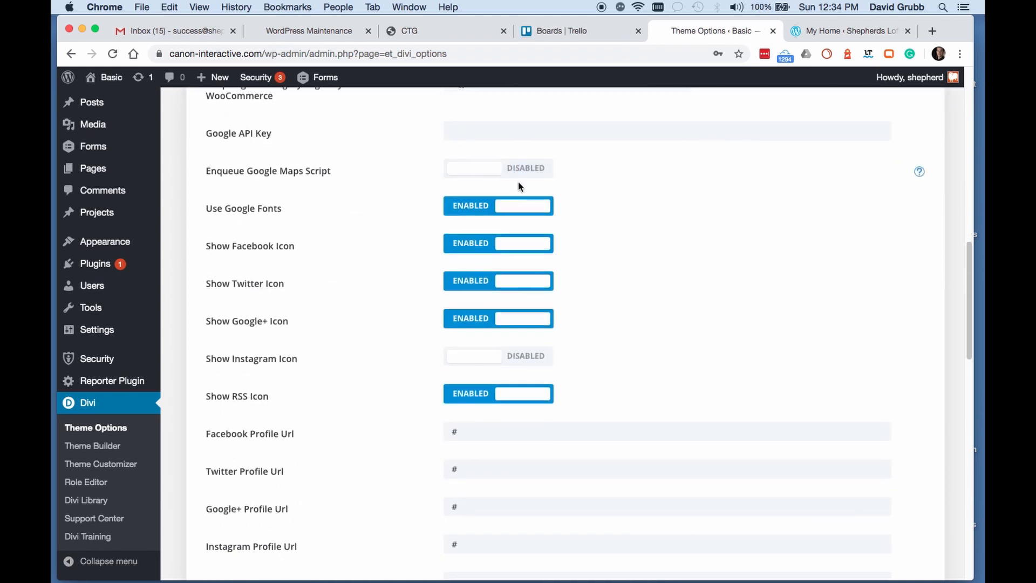
left_click(464, 207)
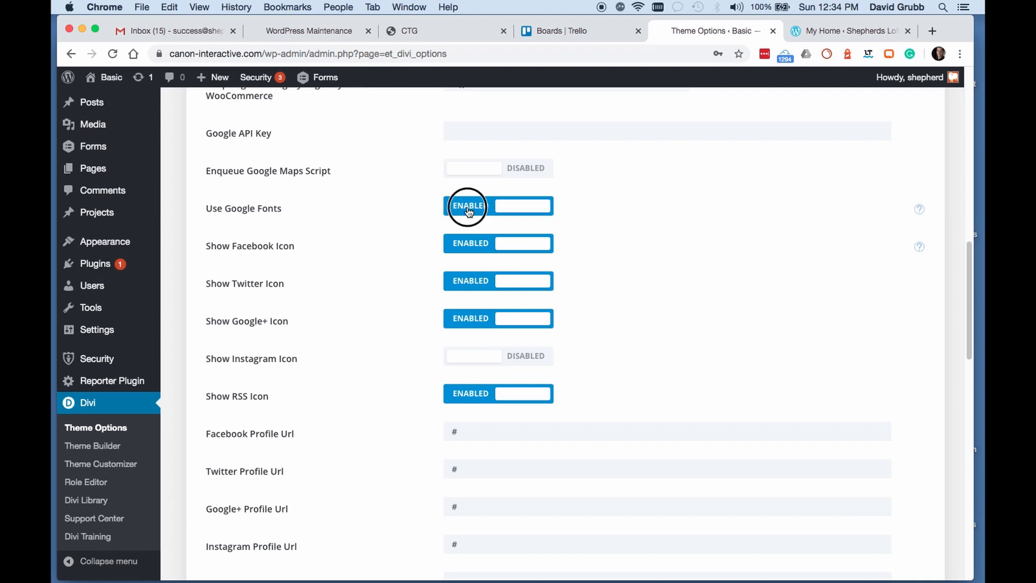
left_click(548, 246)
left_click(477, 280)
left_click(478, 321)
left_click(464, 394)
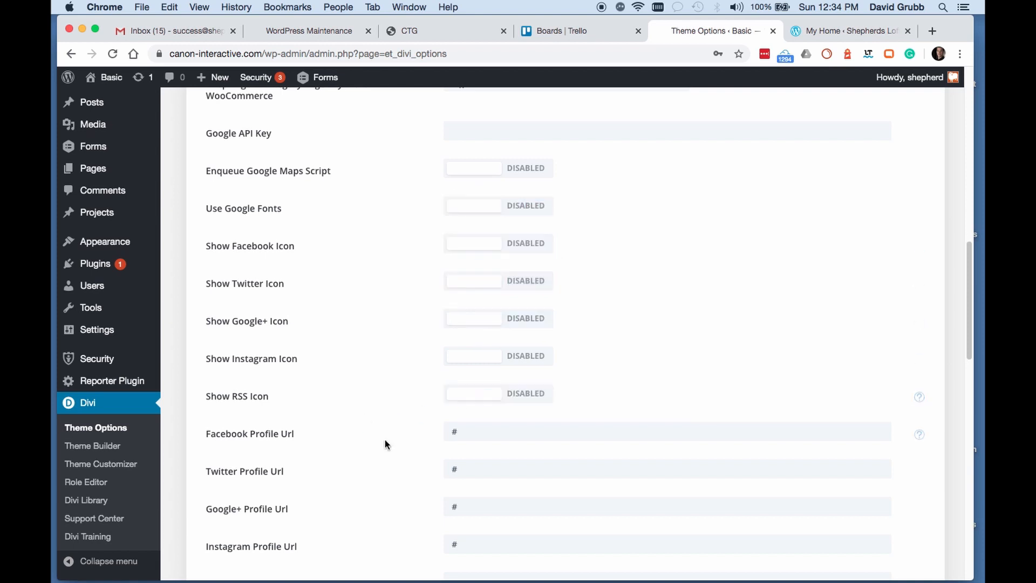
- Save the Divi theme option changes
scroll(386, 442, "down", 15)
left_click(229, 523)
scroll(727, 193, "up", 10)
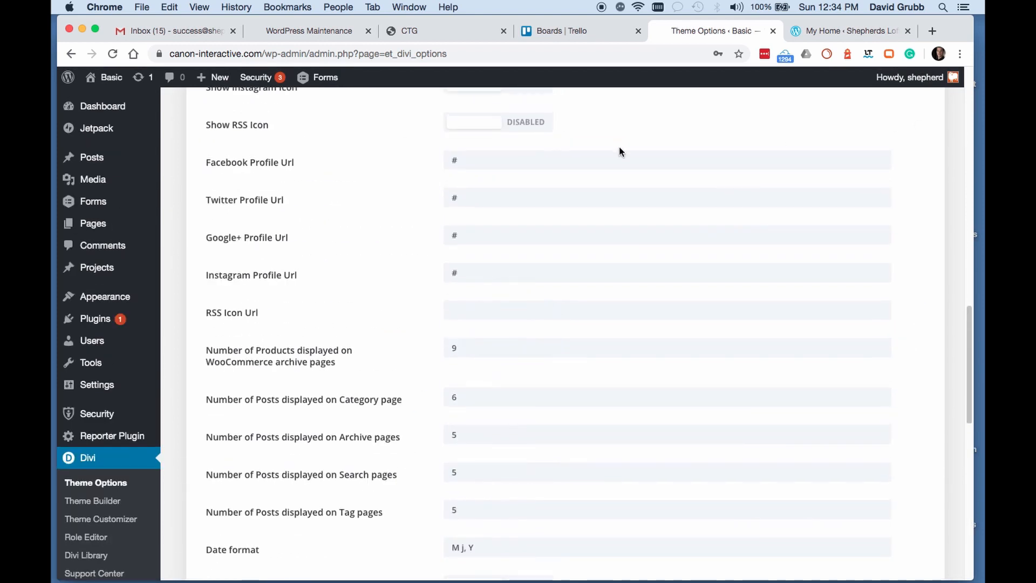
scroll(464, 267, "up", 8)
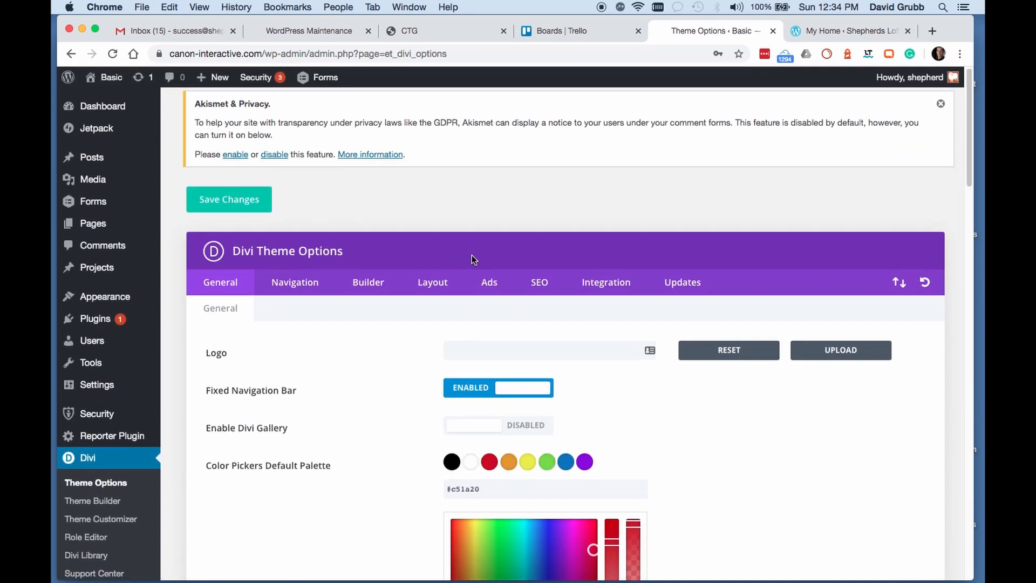
key("super+Tab")
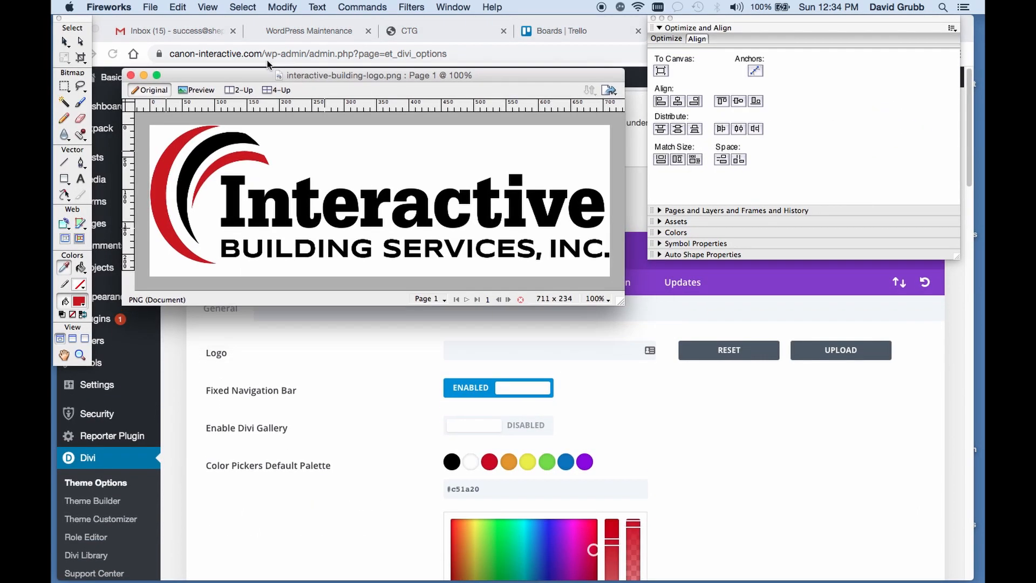
- Resize the logo image to 304 × 100 pixels
left_click(282, 7)
mouse_move(324, 22)
left_click(465, 27)
double_click(492, 238)
type("304")
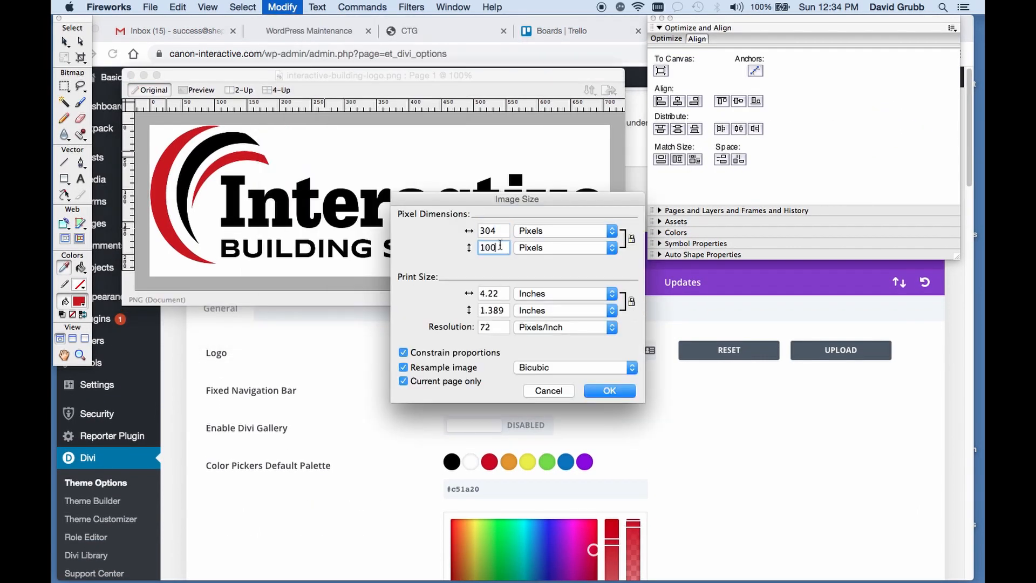
left_click(603, 390)
- Export the resized logo as a web image into the Desktop Images folder
left_click(150, 7)
left_click(178, 185)
left_click(249, 105)
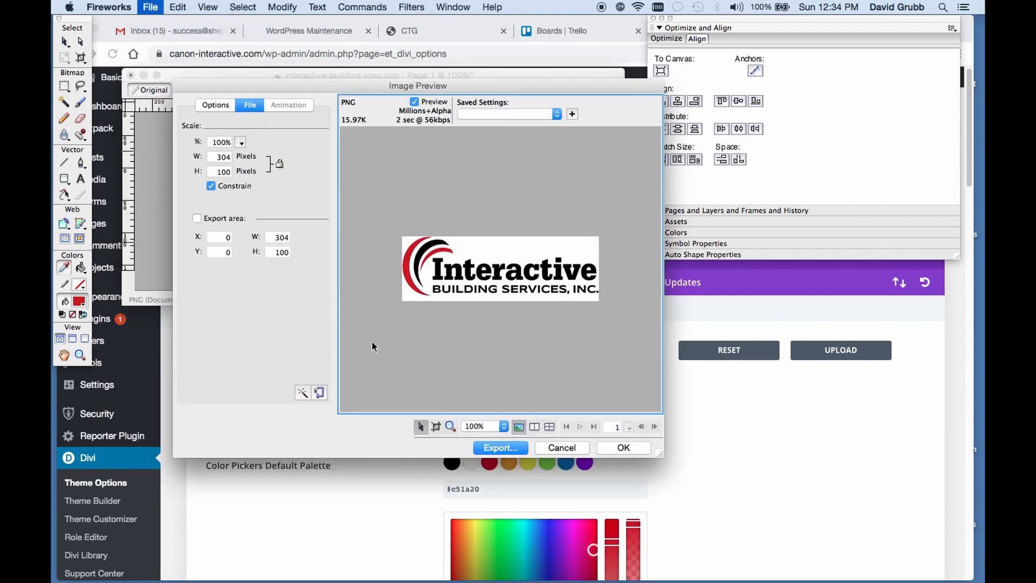
left_click(502, 448)
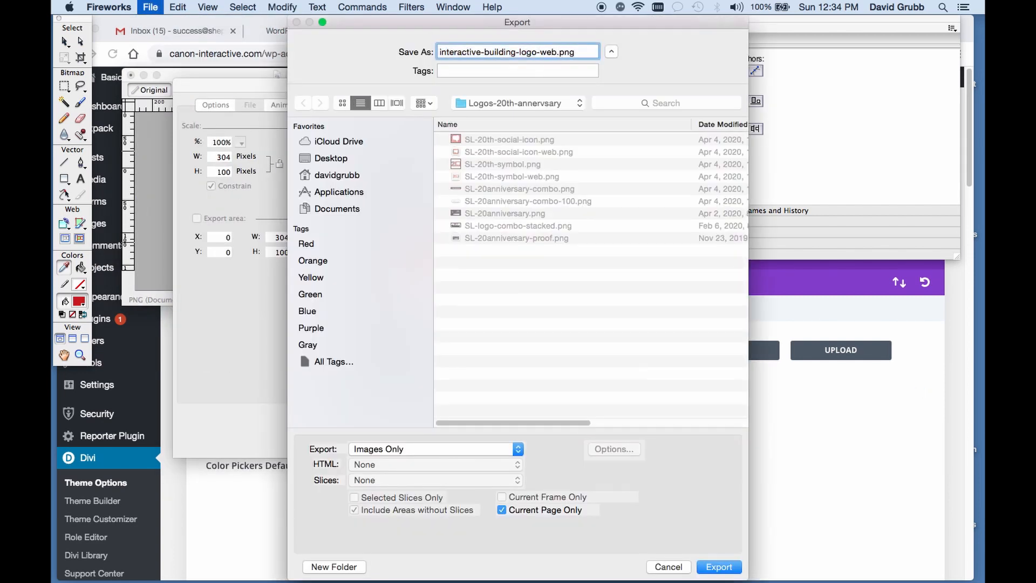
left_click(331, 158)
double_click(515, 140)
double_click(515, 139)
left_click(718, 567)
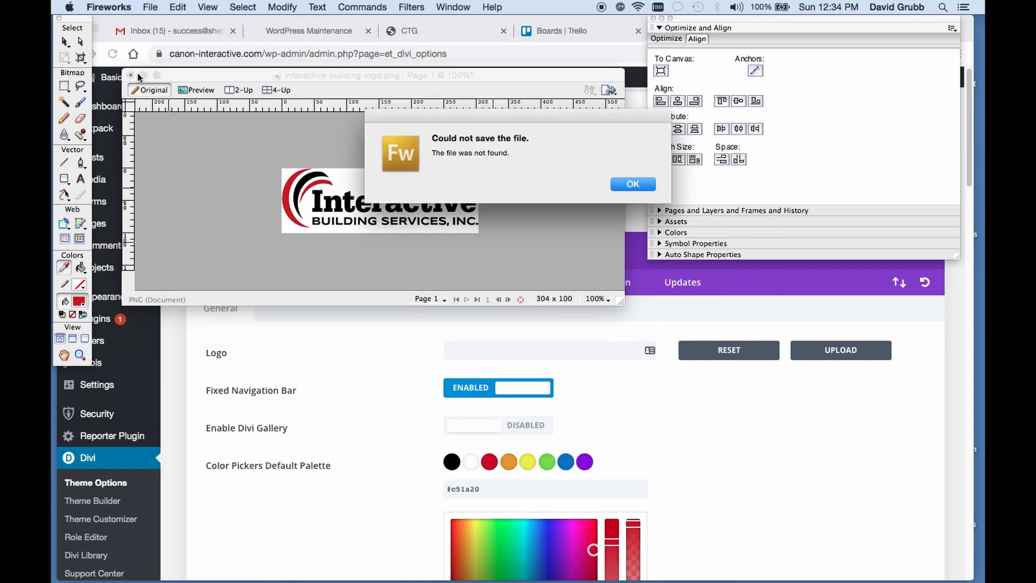
key("Return")
- Close the logo document without saving and return to the browser
left_click(130, 75)
left_click(476, 211)
left_click(147, 21)
left_click(803, 31)
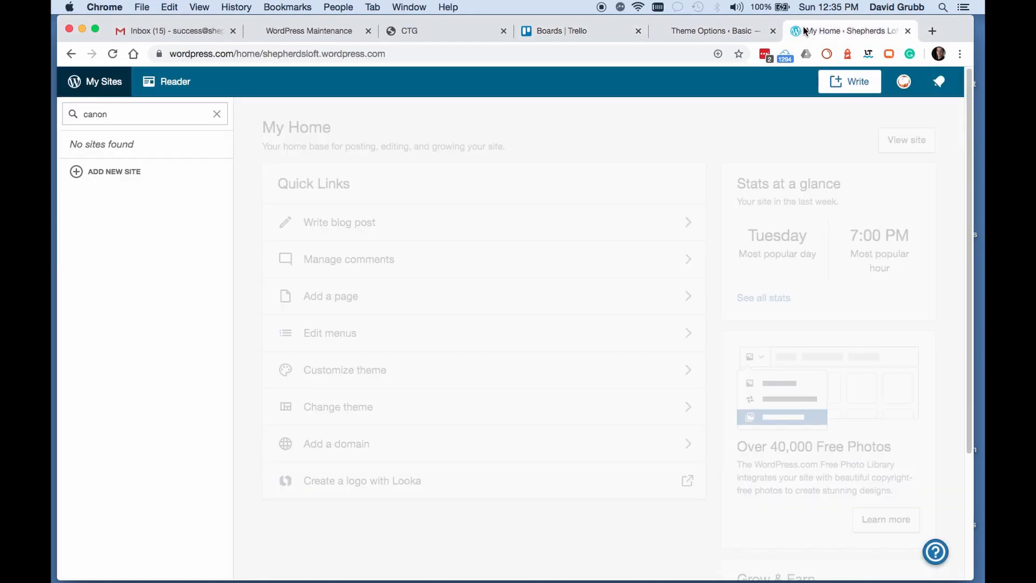
- Upload interactive-building-logo-web.png through the Logo field in Theme Options
left_click_drag(738, 31, 826, 31)
left_click(840, 350)
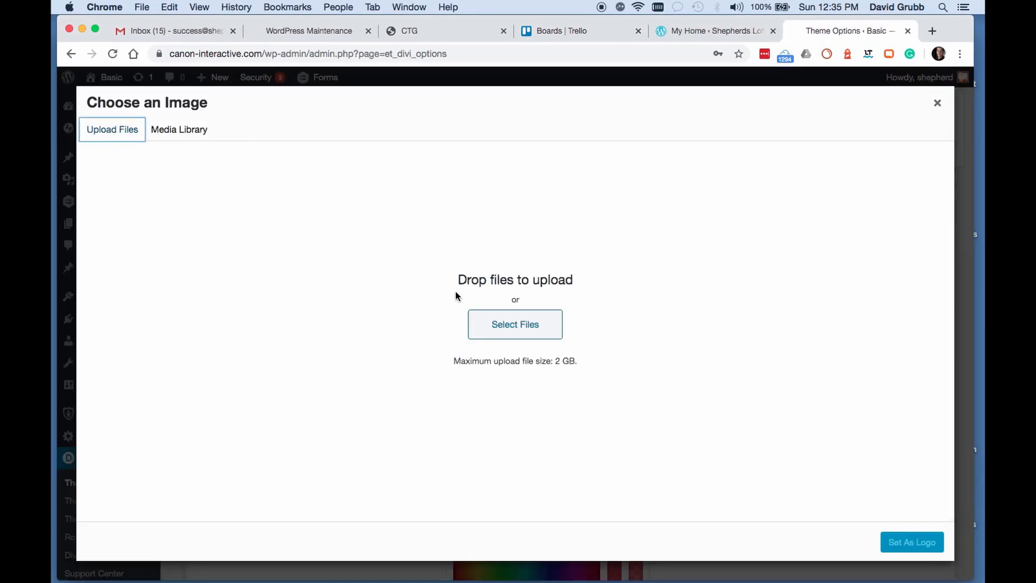
left_click(516, 324)
double_click(342, 113)
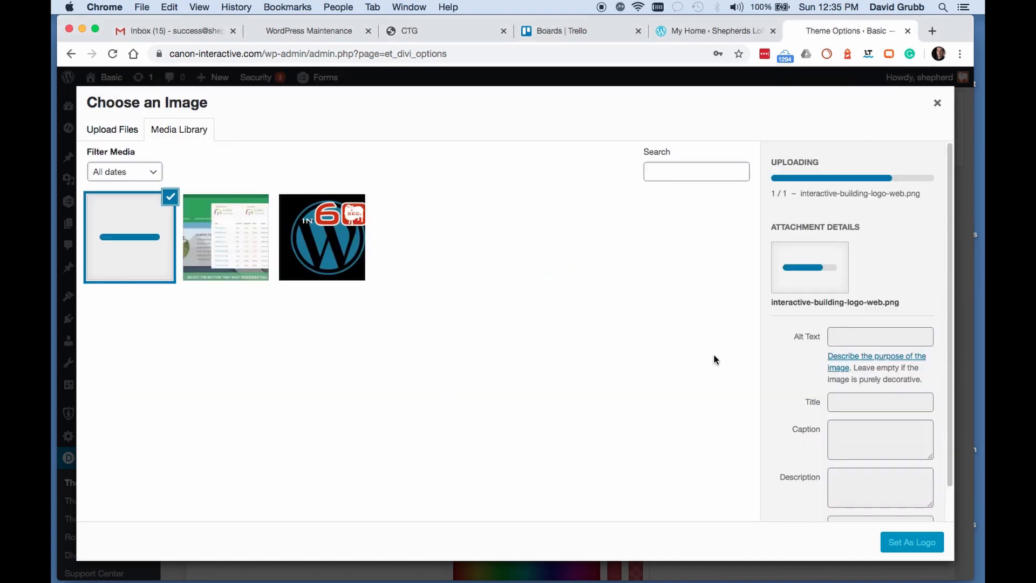
- Retitle the image 'Interactive Building Logo' and set it as the site logo
left_click(832, 371)
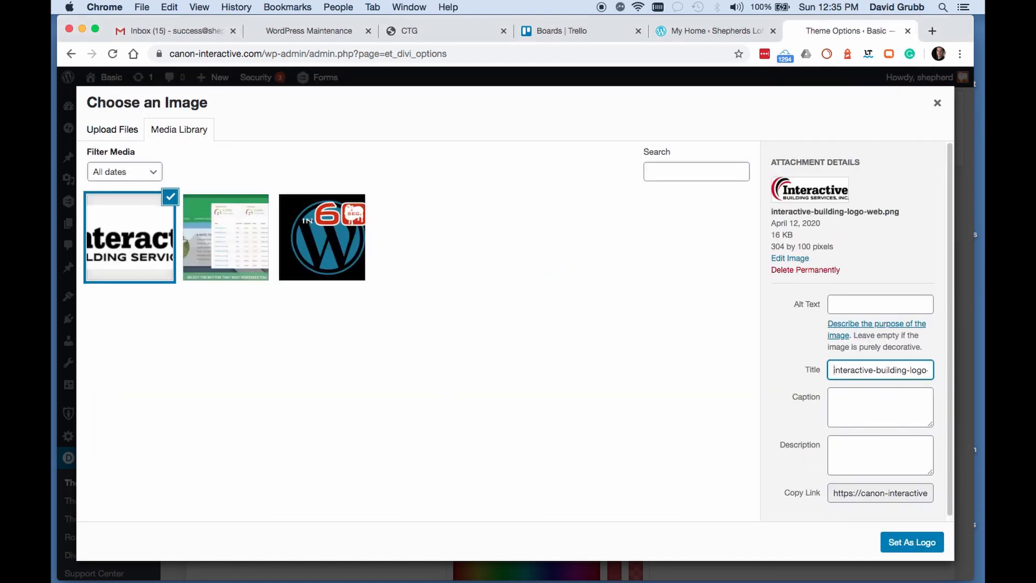
key("Delete")
type("IL")
key("Right")
key("Right")
key("Right")
key("Delete")
key("Delete")
key("Delete")
key("Delete")
left_click(911, 542)
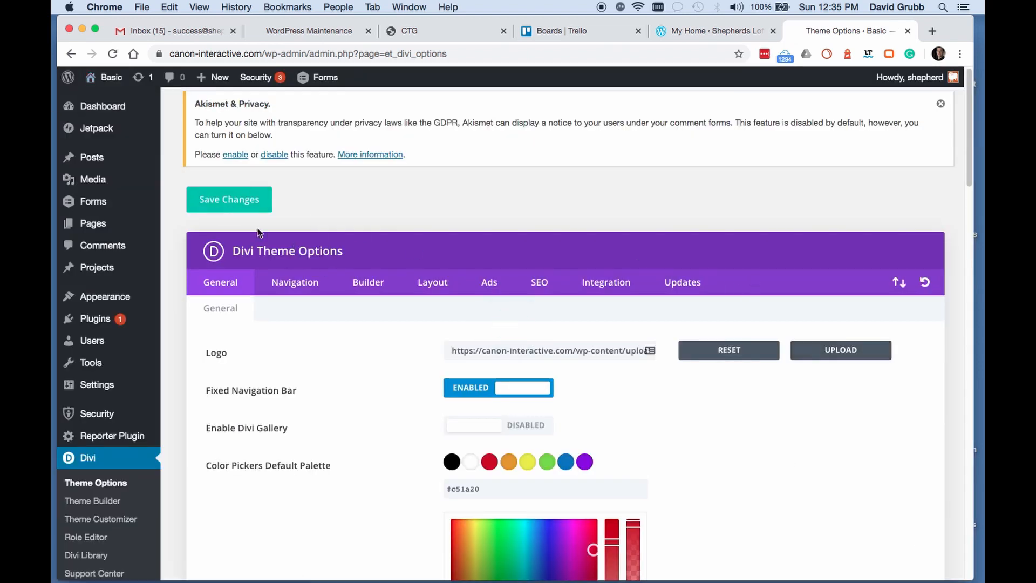
mouse_move(102, 88)
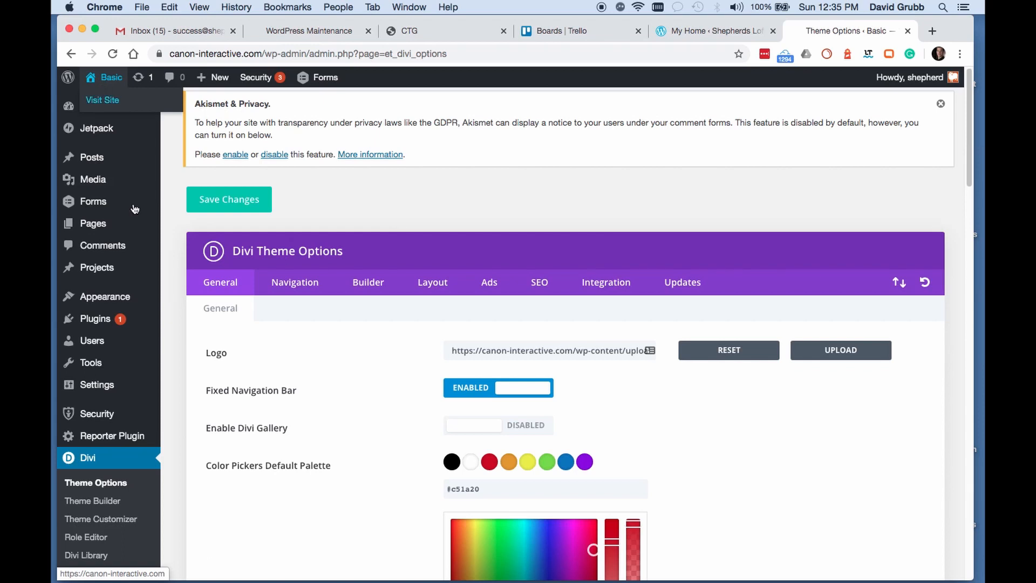
scroll(132, 505, "down", 5)
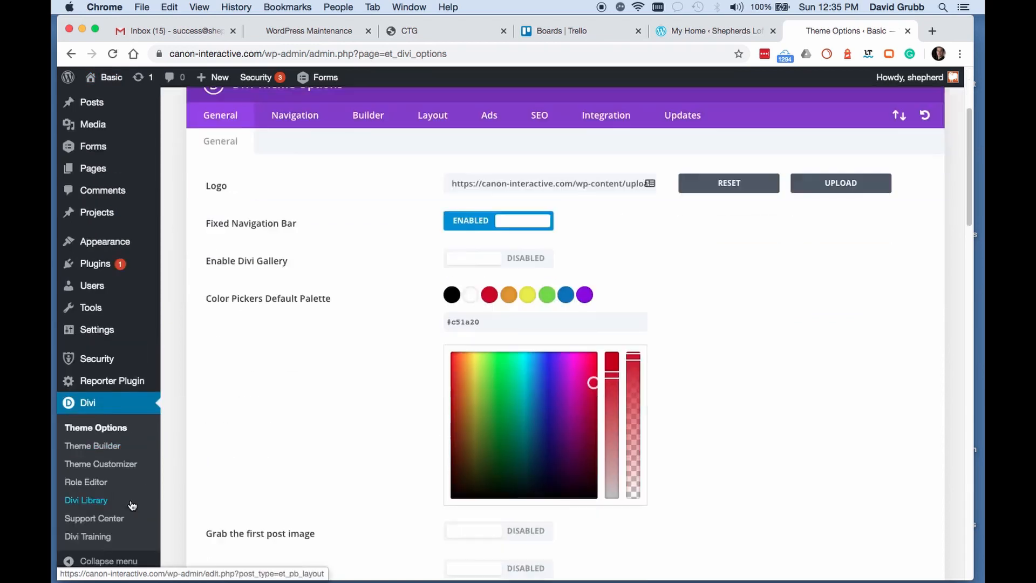
left_click(113, 468)
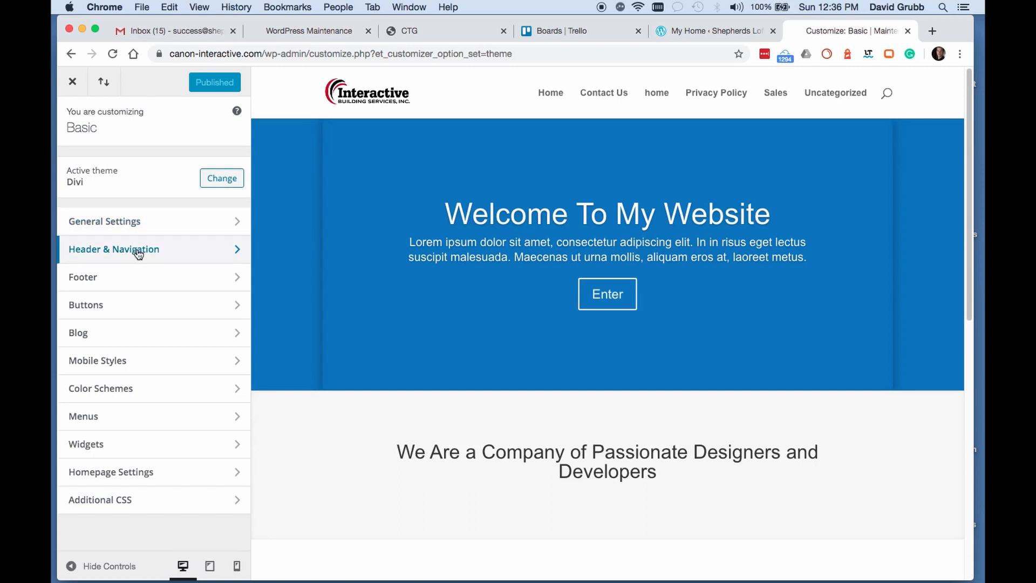
- Publish the site title 'Interactive Building Services, INC' with an empty tagline
left_click(135, 221)
left_click(132, 172)
double_click(125, 194)
type("Inter")
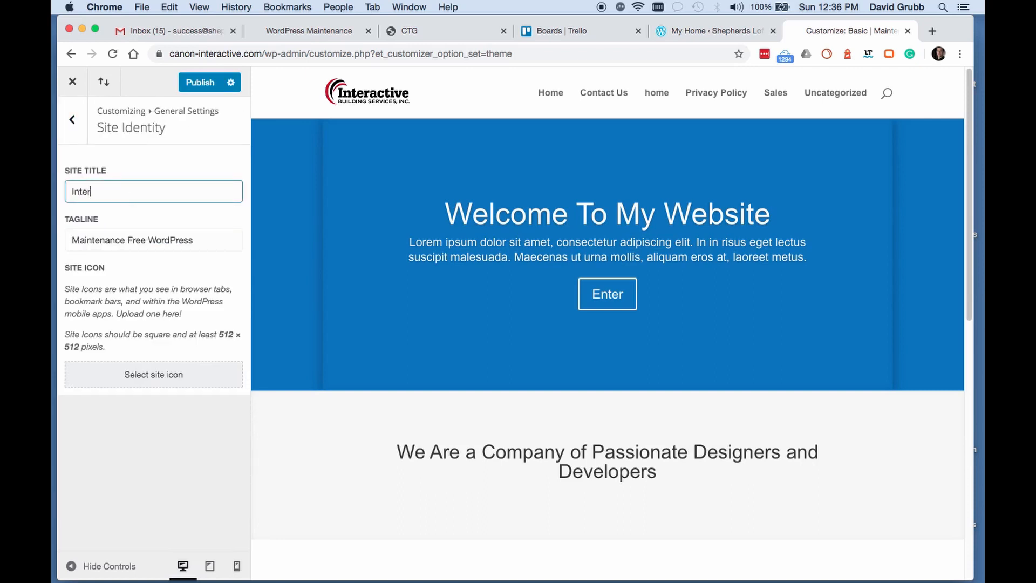
type("active Building Services, IN")
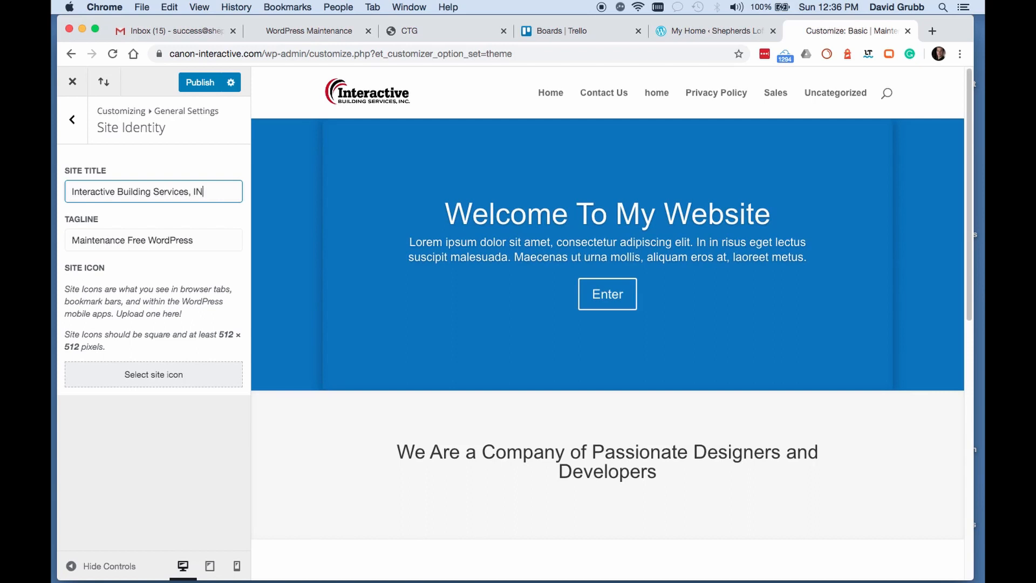
type("C")
key("Tab")
key("BackSpace")
left_click(198, 85)
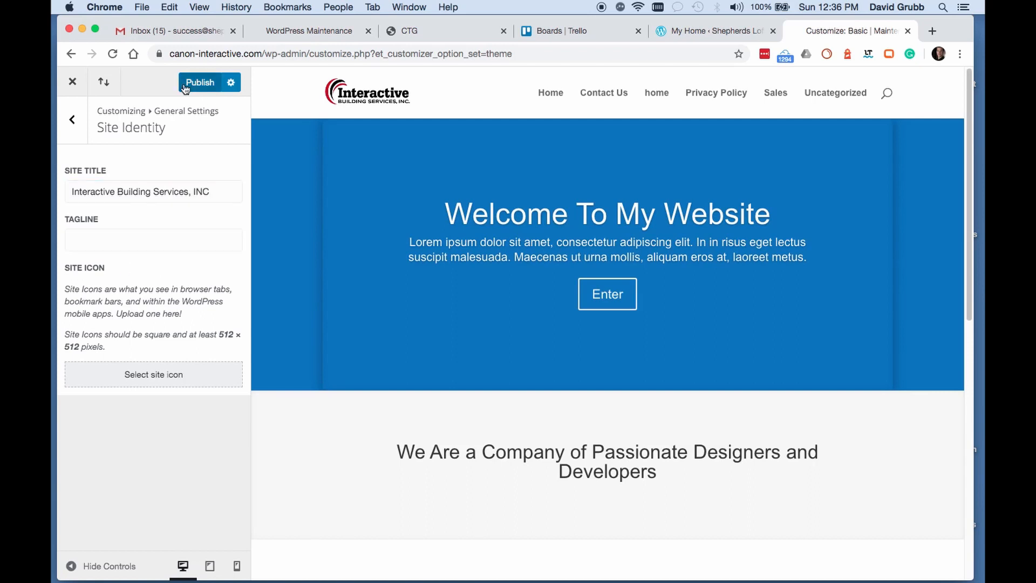
- Set the Layout theme accent colour to #c51a20
left_click(72, 120)
left_click(115, 198)
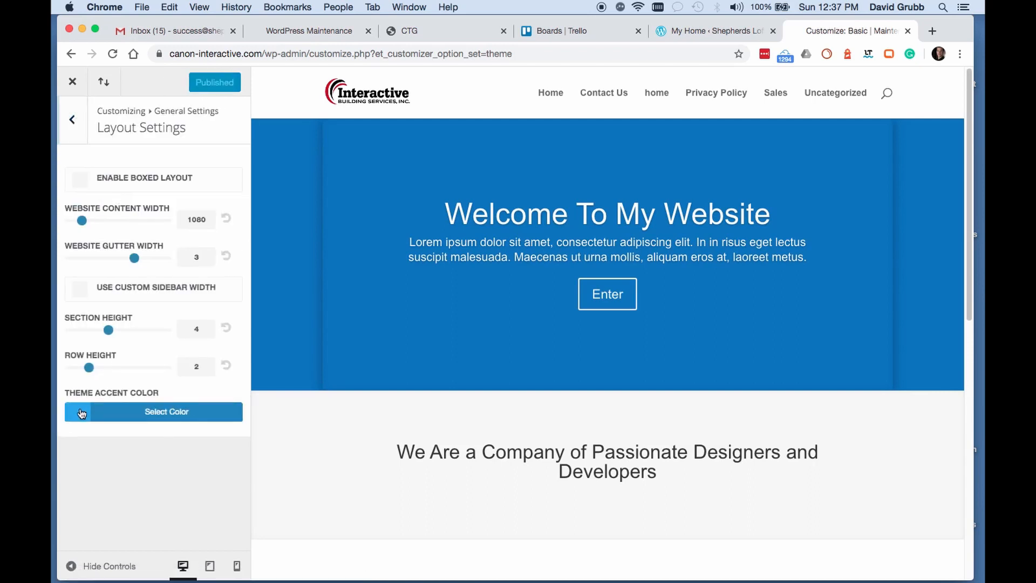
left_click(81, 412)
triple_click(114, 442)
type("#c51a20")
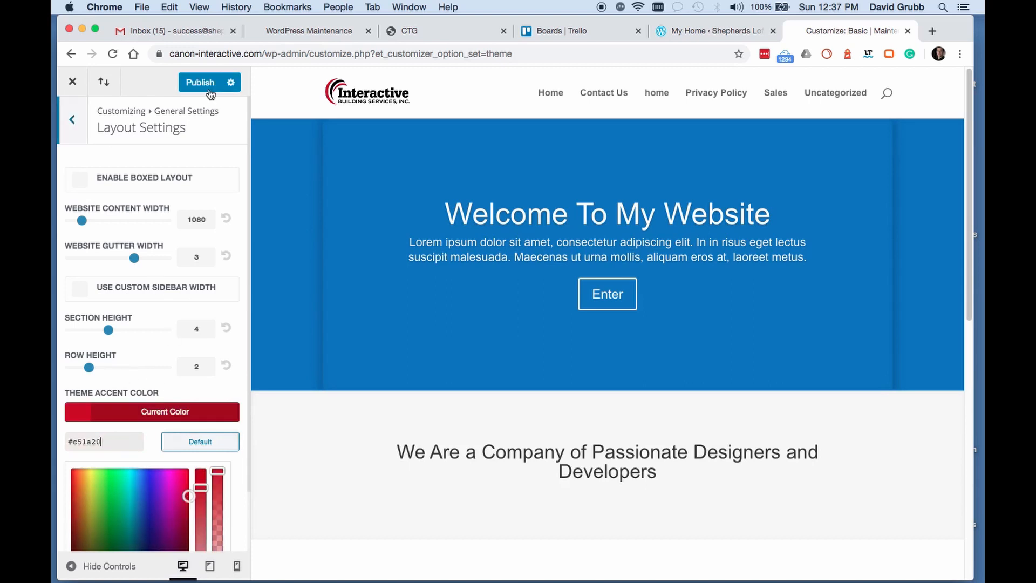
- Set the Typography link colour to #c51a20 and body text to black, then publish
left_click(72, 120)
left_click(108, 222)
scroll(168, 454, "down", 3)
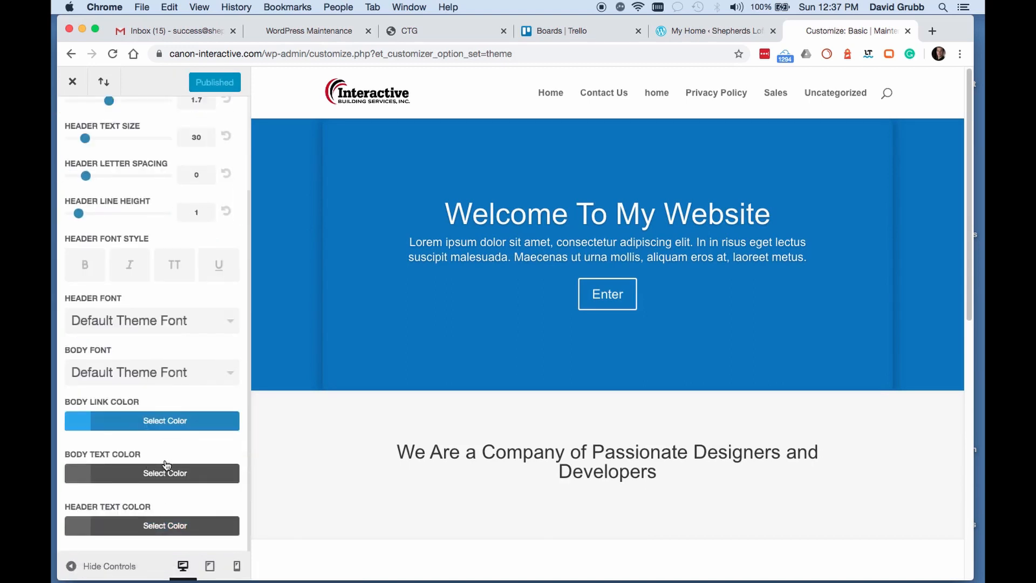
left_click(81, 423)
triple_click(103, 451)
type("#c51a20")
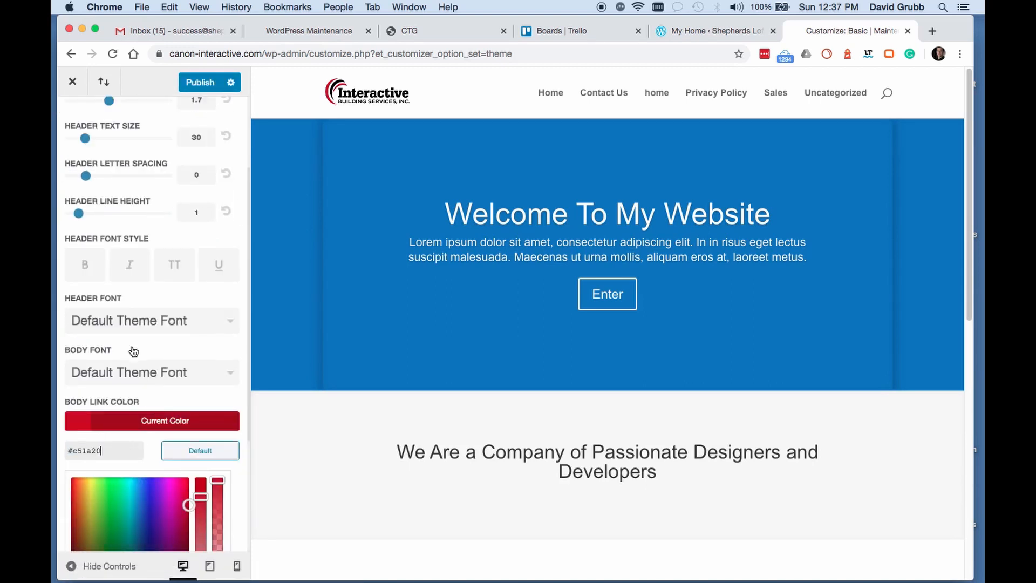
scroll(84, 480, "down", 3)
left_click(82, 477)
left_click(77, 474)
left_click(200, 83)
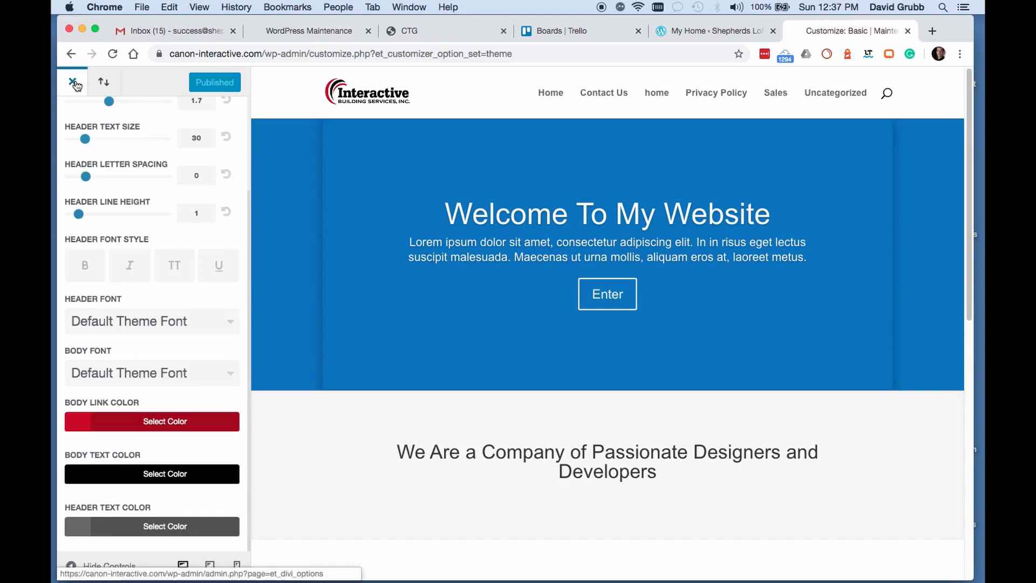
left_click(73, 81)
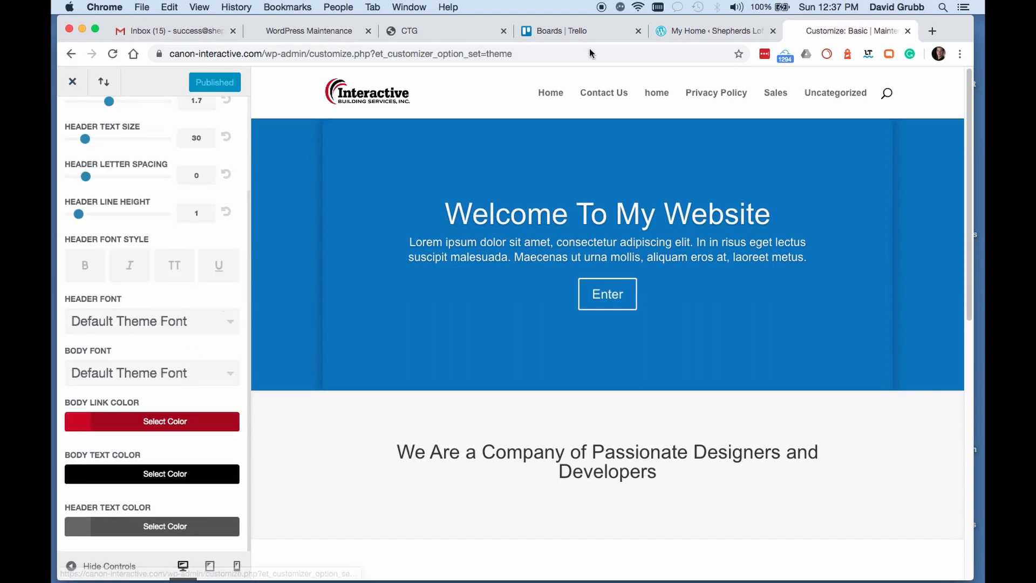
left_click(430, 32)
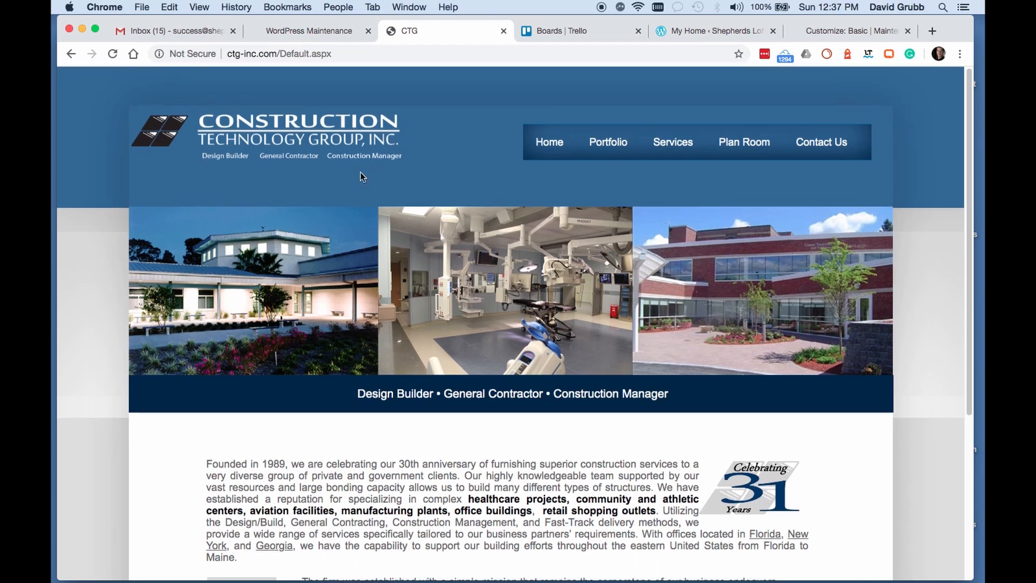
- View the Construction Technology Group Portfolio page, then close the Theme Customizer
scroll(378, 270, "down", 5)
scroll(540, 215, "up", 5)
left_click(626, 147)
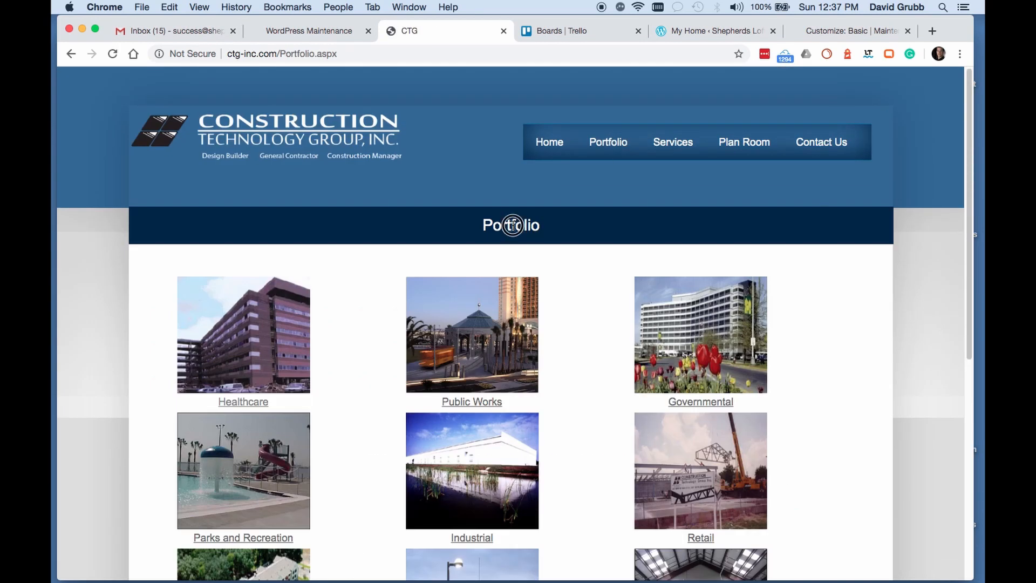
right_click(513, 228)
left_click(408, 132)
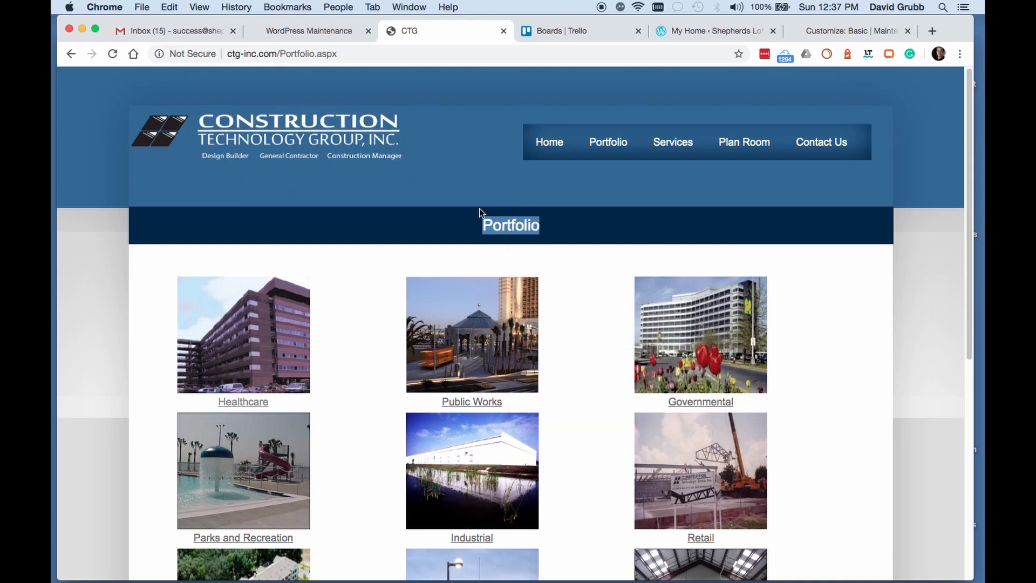
key("ctrl+Tab")
key("ctrl+Tab")
key("ctrl+Tab")
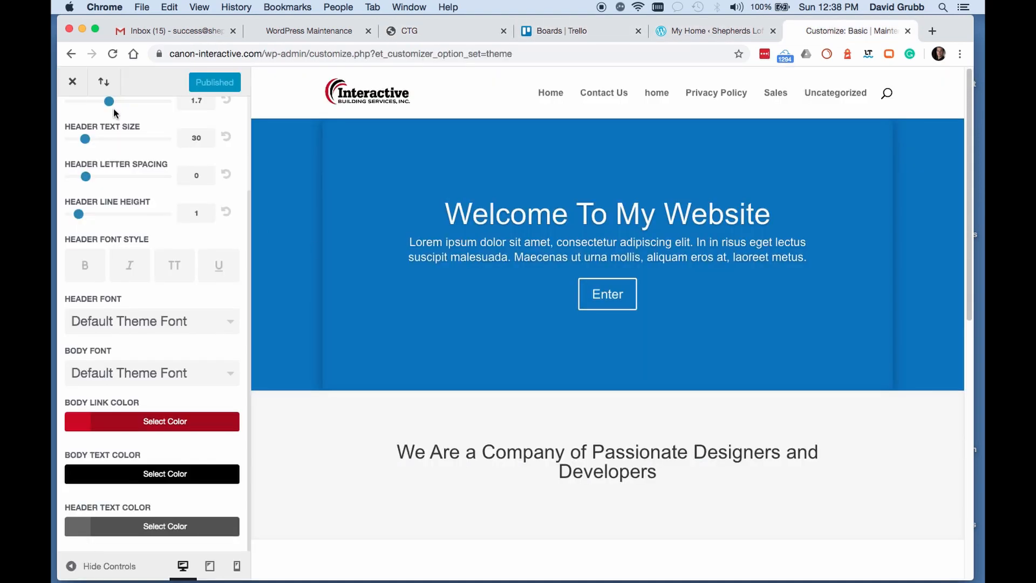
left_click(74, 83)
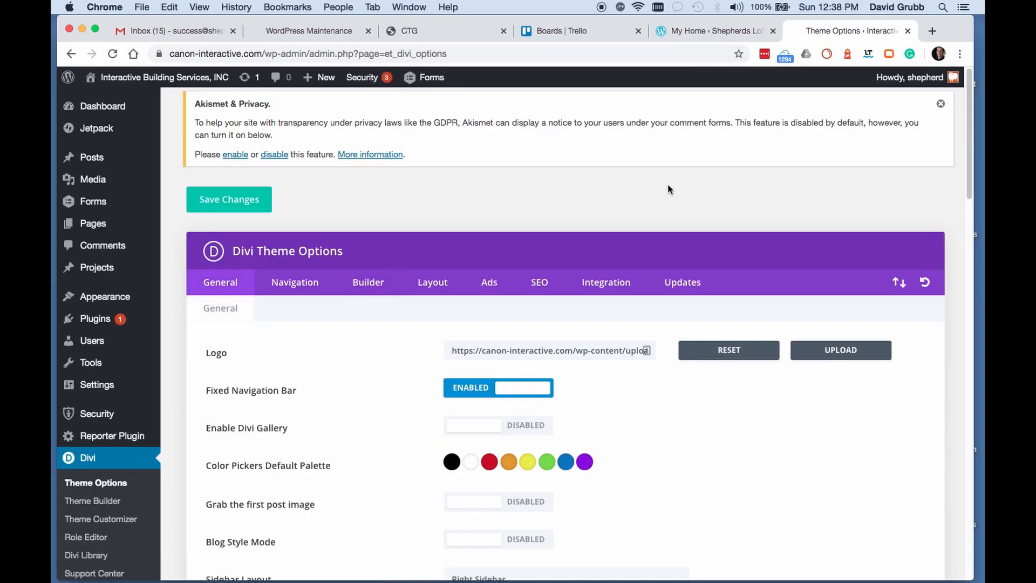
- On the Canon-Interactive.com board, tick both checklist items of the Set Up - branding card
left_click(590, 34)
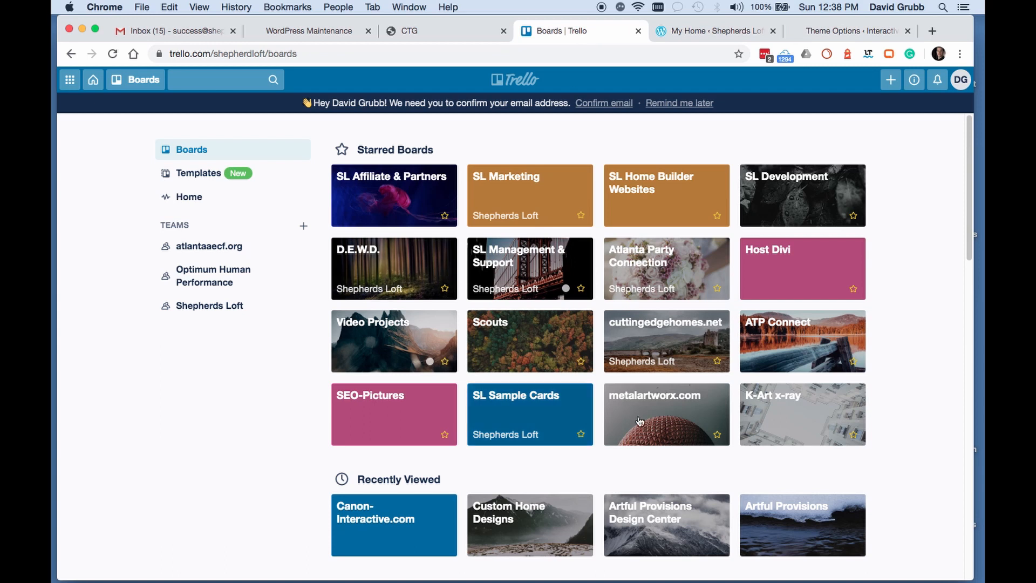
scroll(742, 423, "down", 2)
left_click(393, 462)
left_click(102, 185)
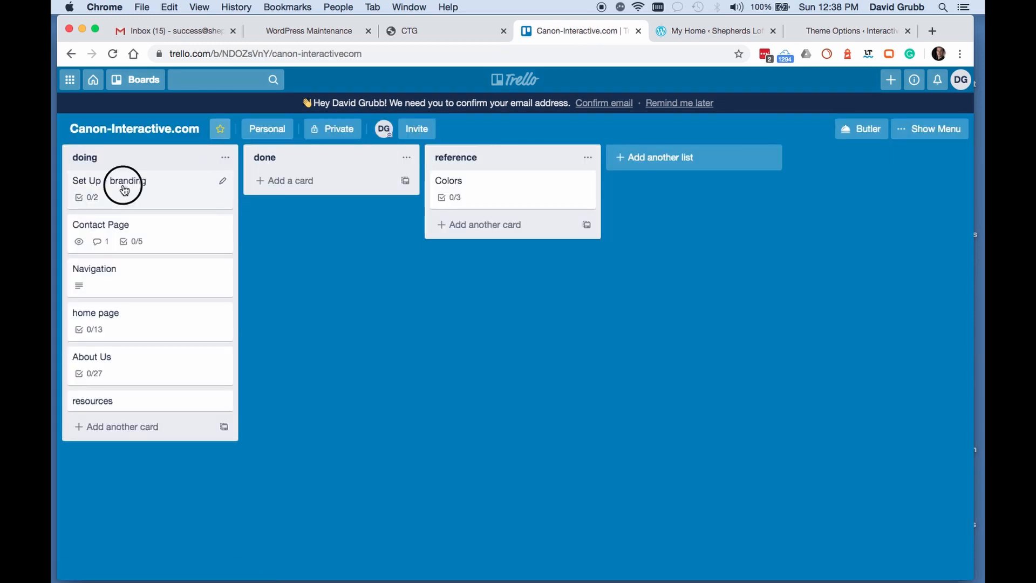
left_click(282, 294)
left_click(282, 317)
- Move the Set Up - branding card into the done list and return to Theme Options
left_click(741, 117)
left_click_drag(151, 187, 335, 173)
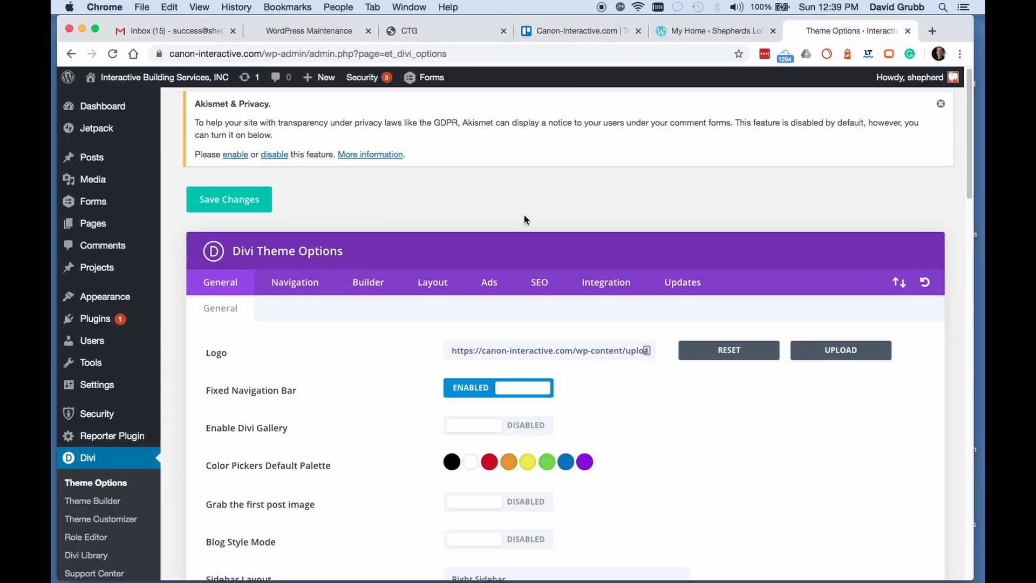
left_click(554, 32)
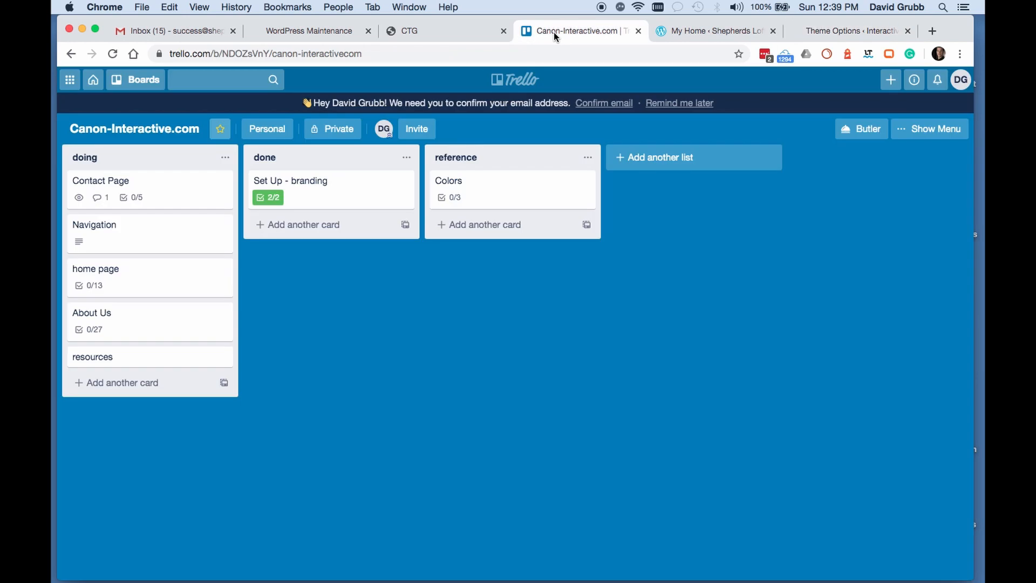
left_click(839, 36)
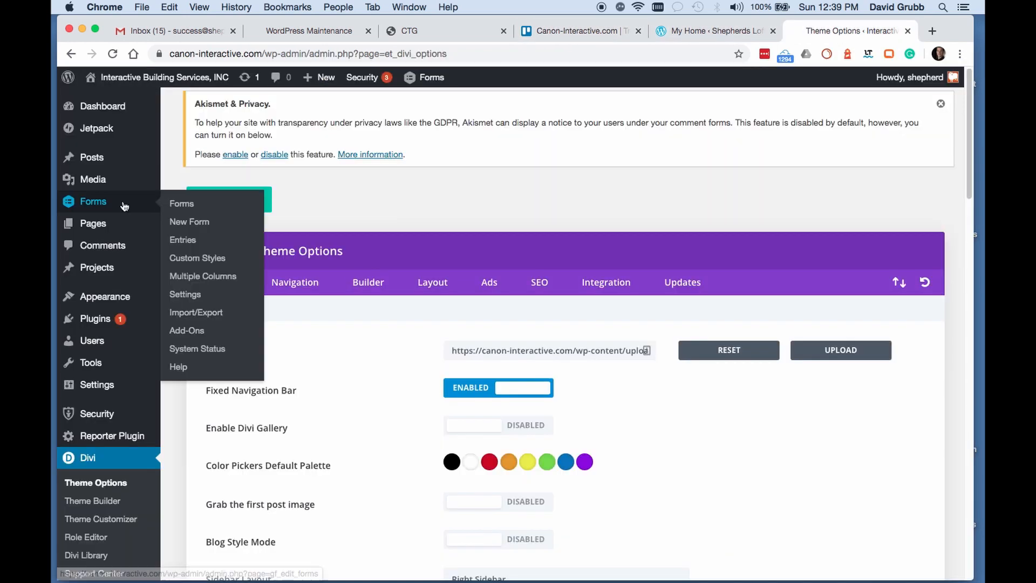
- Activate the Contact Us form and copy the company e-mail from the Trello Contact Page card
left_click(90, 203)
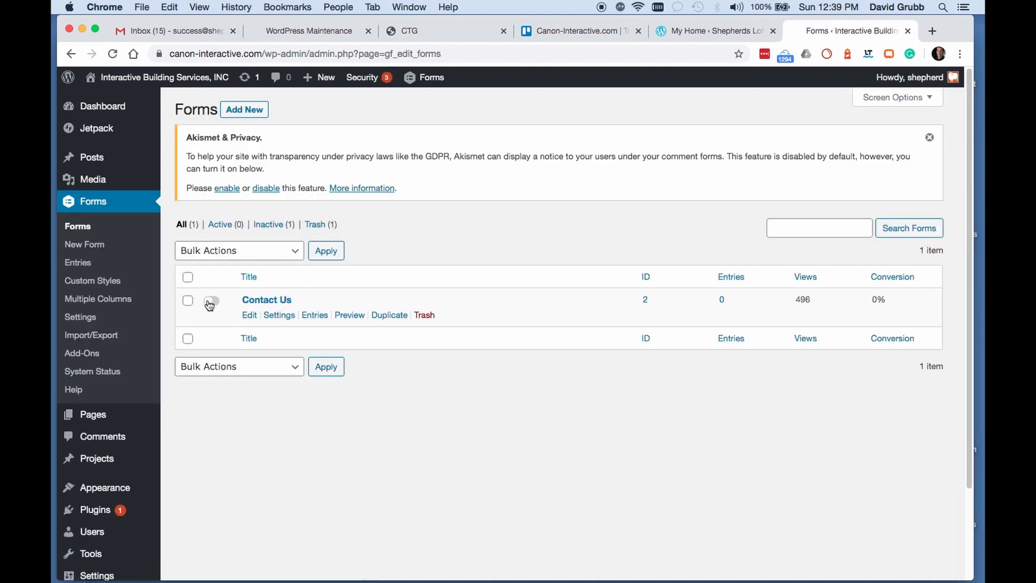
left_click(209, 300)
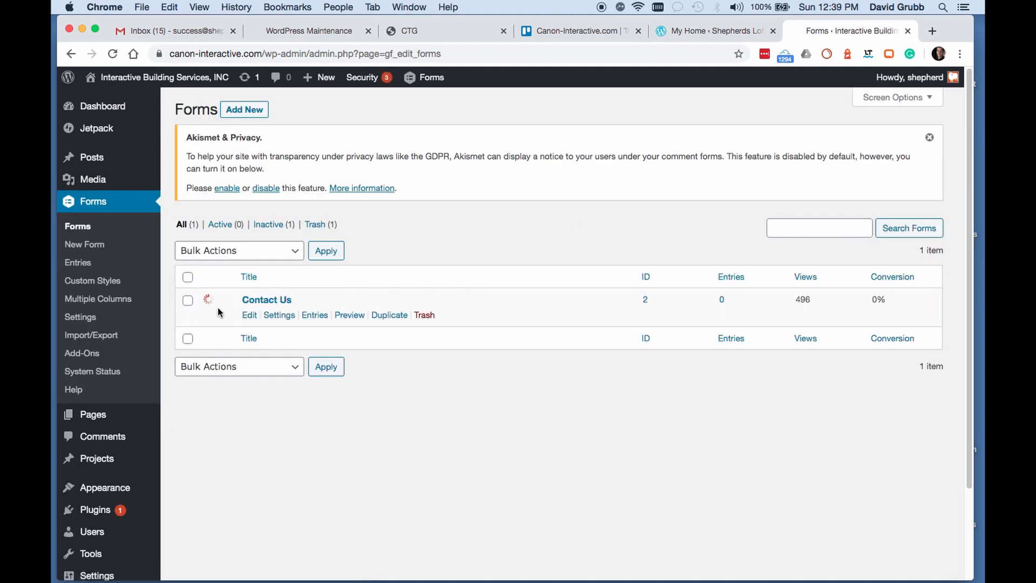
left_click(569, 33)
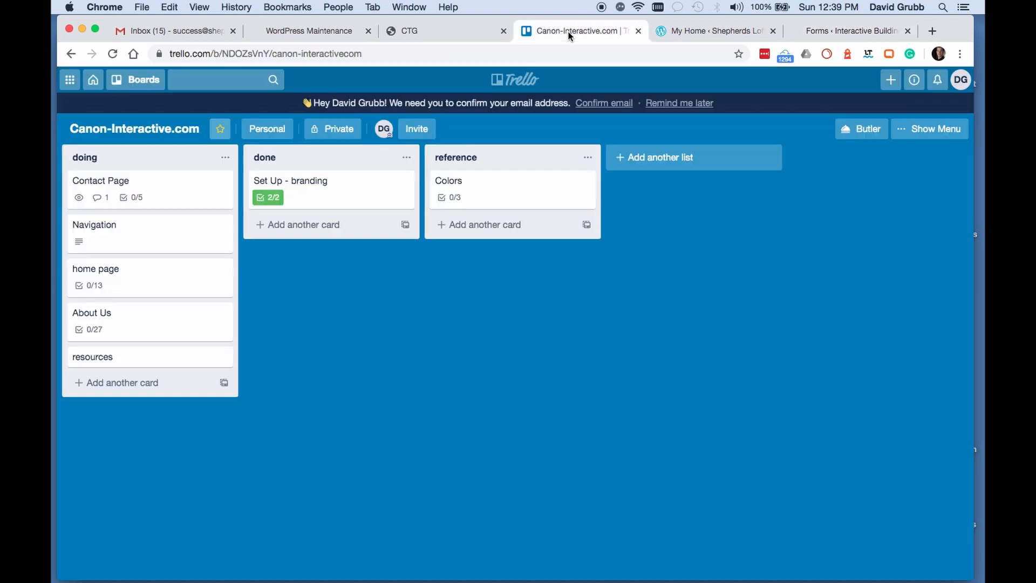
left_click(118, 182)
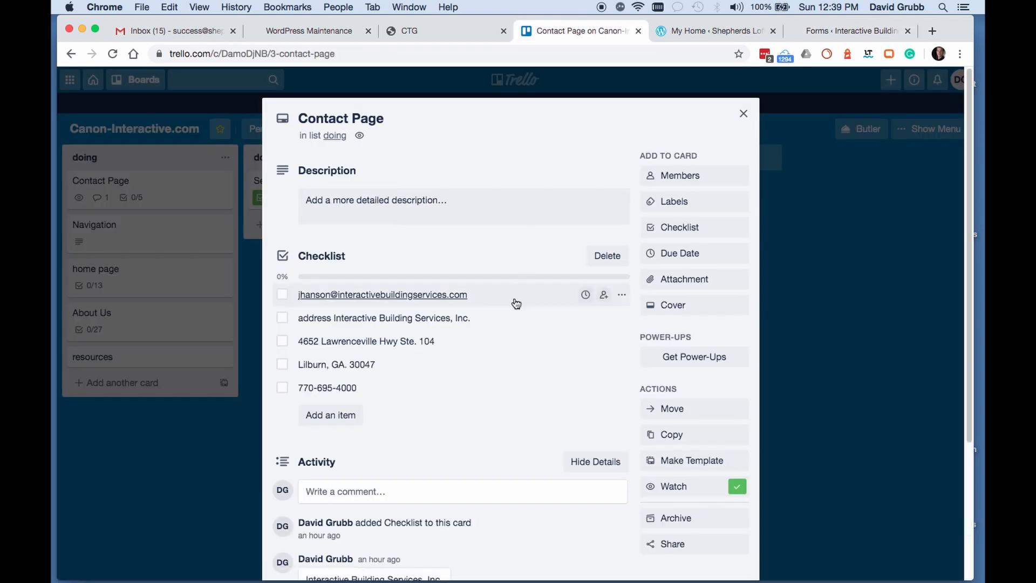
left_click(511, 300)
key("super+c")
- Paste the company e-mail as the Contact Us notification's name and Send To address
left_click(831, 31)
mouse_move(257, 312)
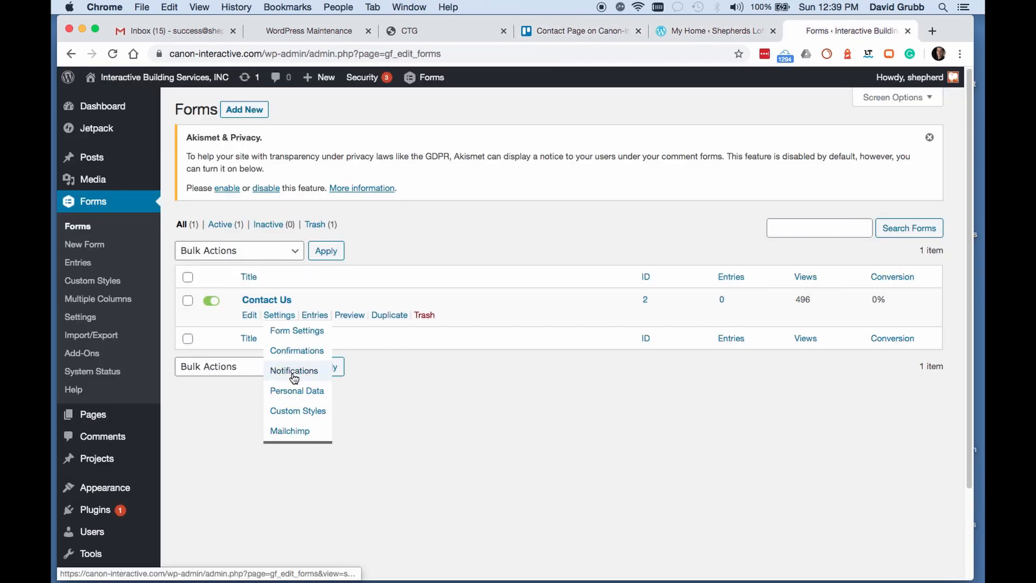
left_click(291, 370)
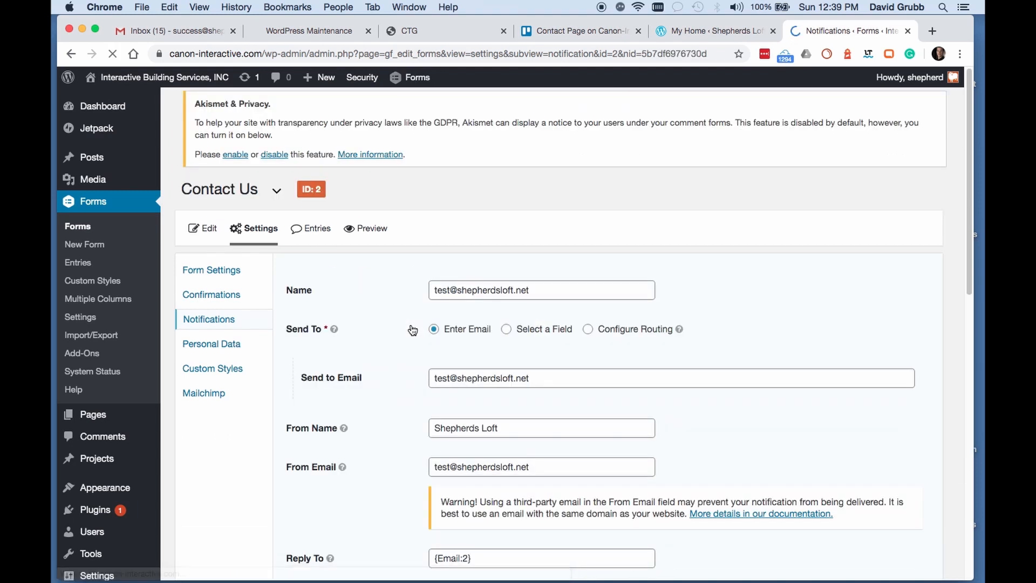
triple_click(451, 299)
key("super+v")
triple_click(481, 389)
key("super+v")
- Set From Name to 'Interactive Building Services, Inc', From Email to the company e-mail, and replace the subject
triple_click(524, 438)
key("BackSpace")
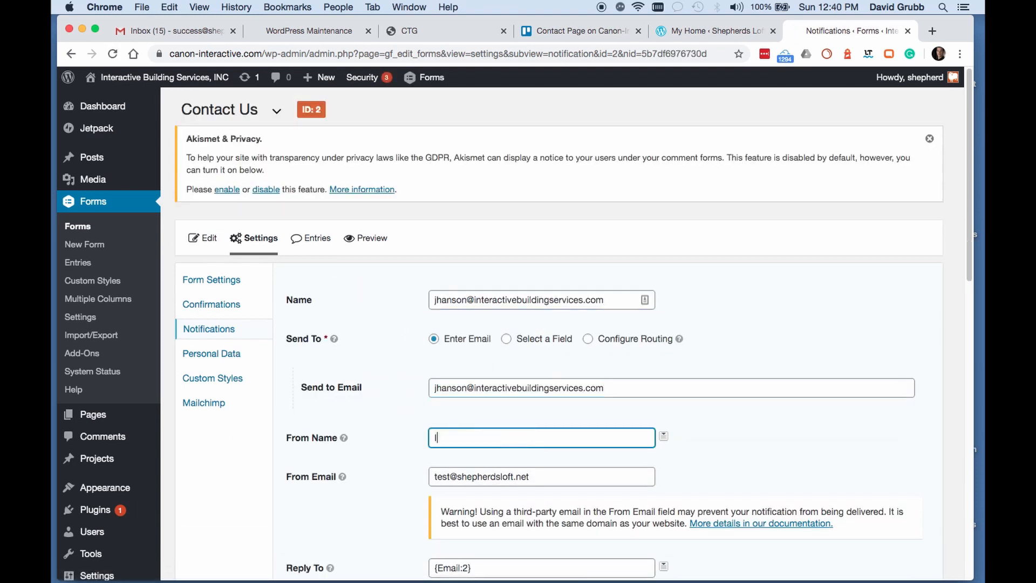
type("Interactive Building Services, Inc")
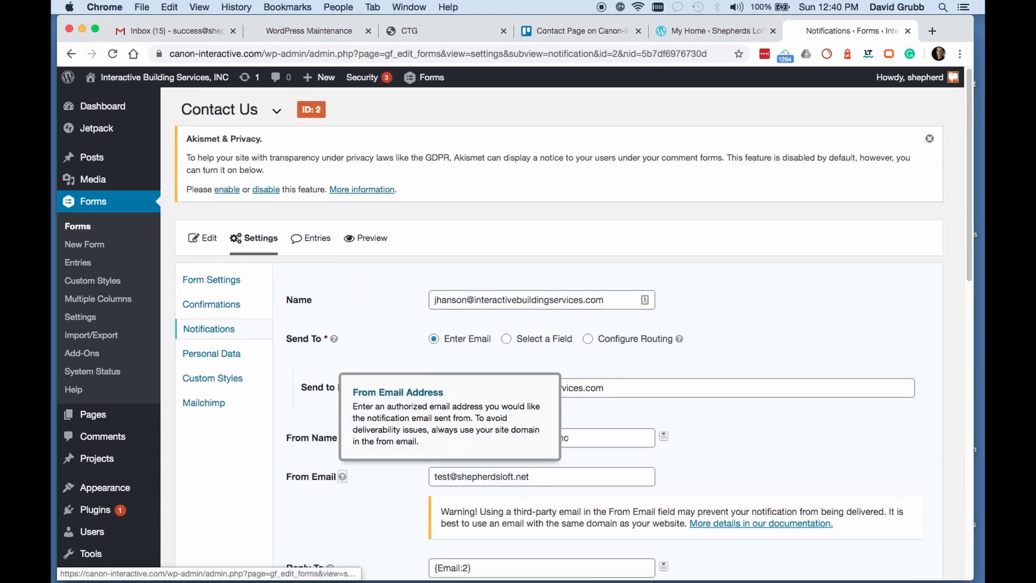
triple_click(593, 476)
key("BackSpace")
key("super+v")
scroll(726, 484, "down", 3)
scroll(726, 483, "down", 3)
triple_click(594, 358)
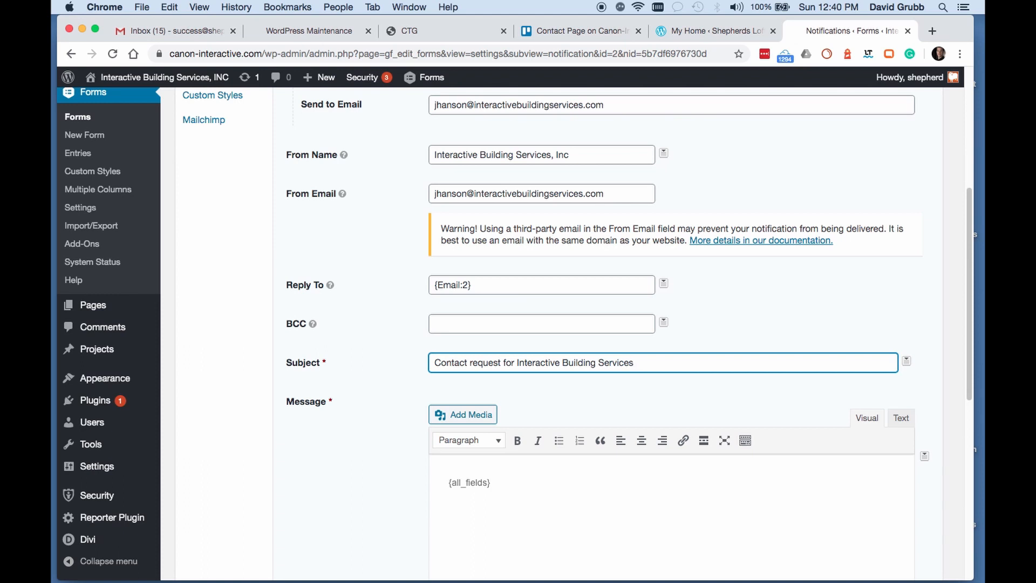
scroll(587, 386, "up", 2)
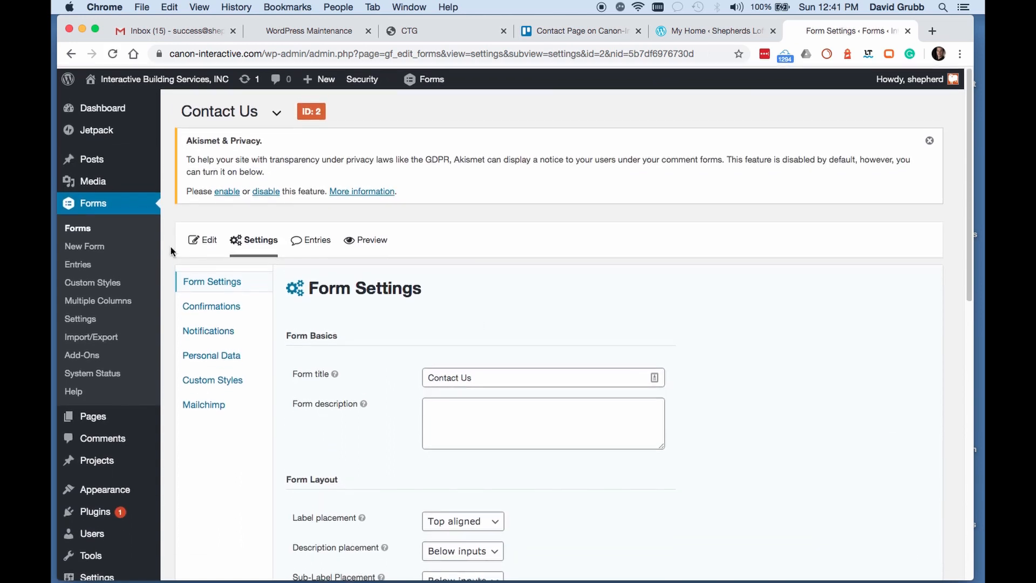
- Save the Default Confirmation as the text 'Thank you for contacting us!', then go to Pages
left_click(200, 226)
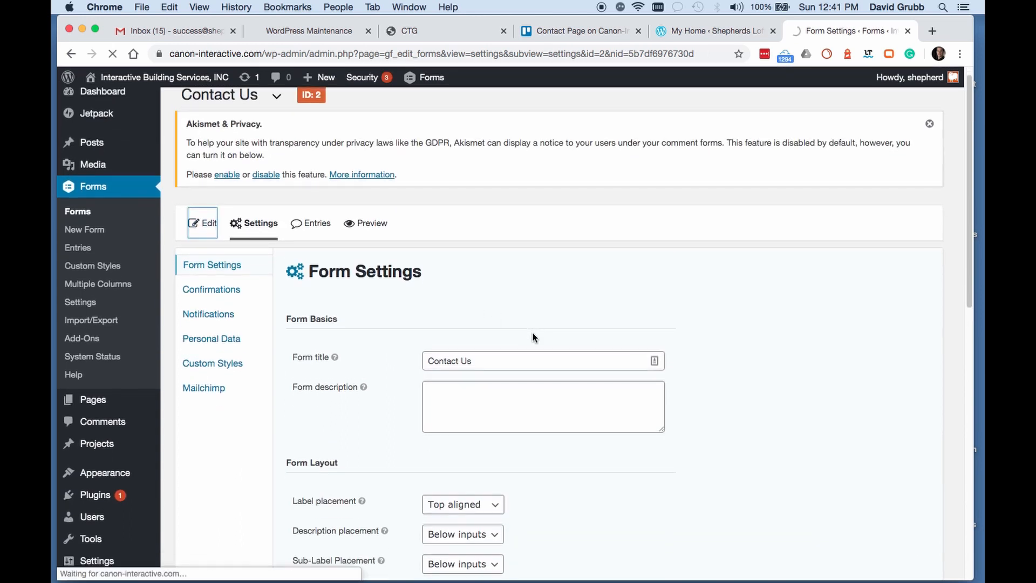
scroll(565, 342, "down", 5)
scroll(565, 343, "up", 5)
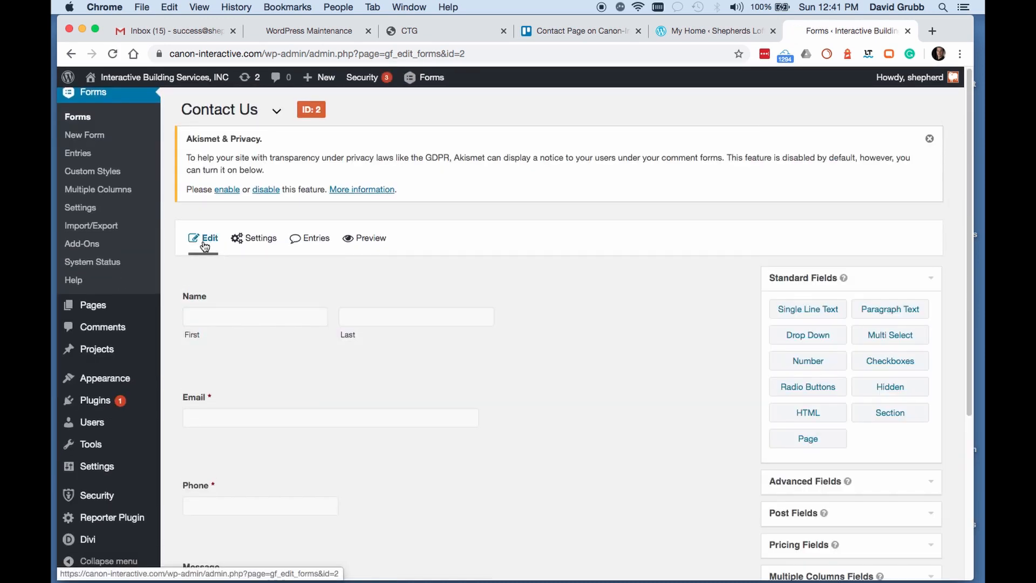
mouse_move(238, 236)
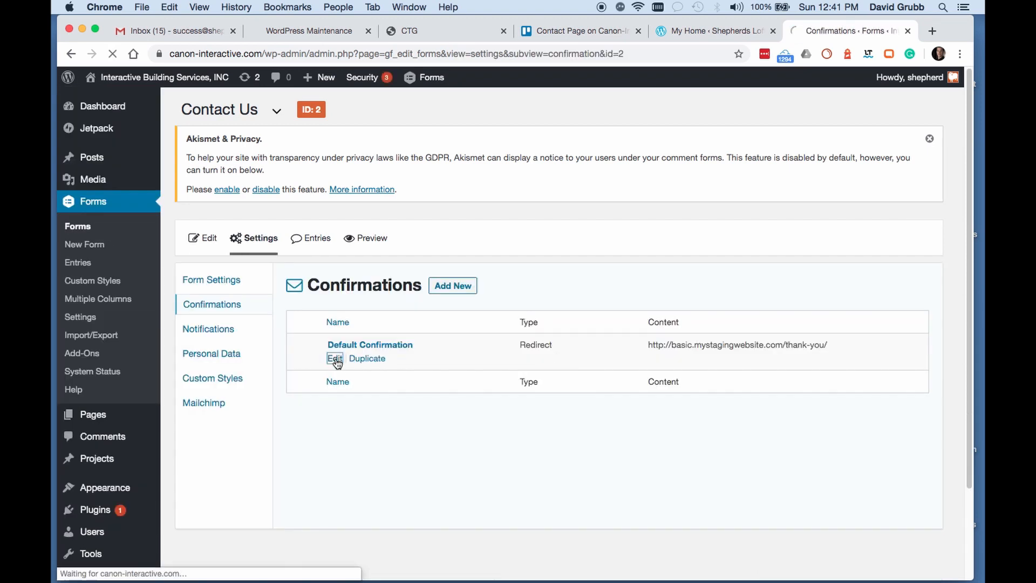
left_click(441, 301)
left_click(551, 379)
type("Thank you for contacting us!")
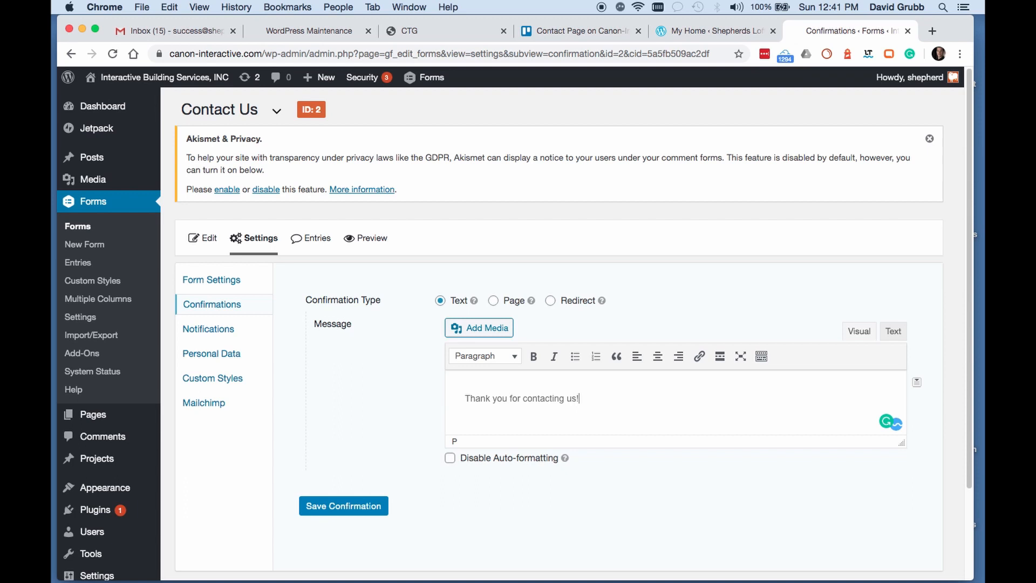
left_click(367, 506)
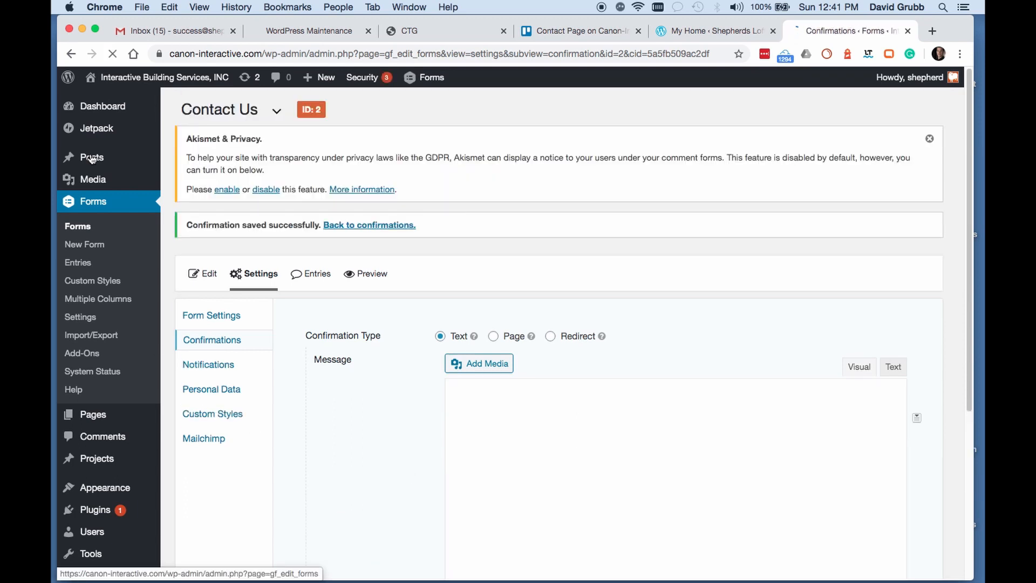
mouse_move(110, 88)
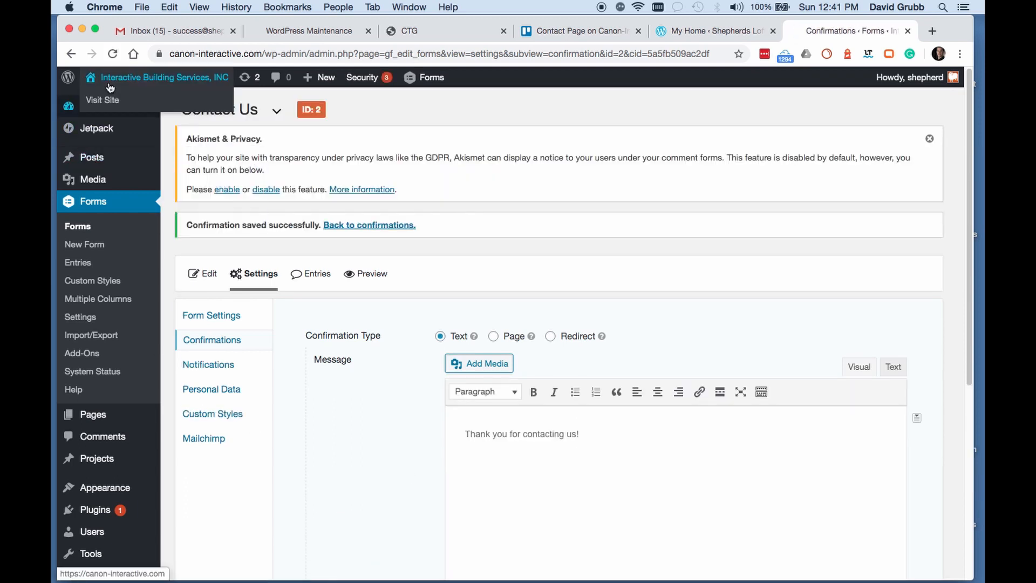
left_click(85, 416)
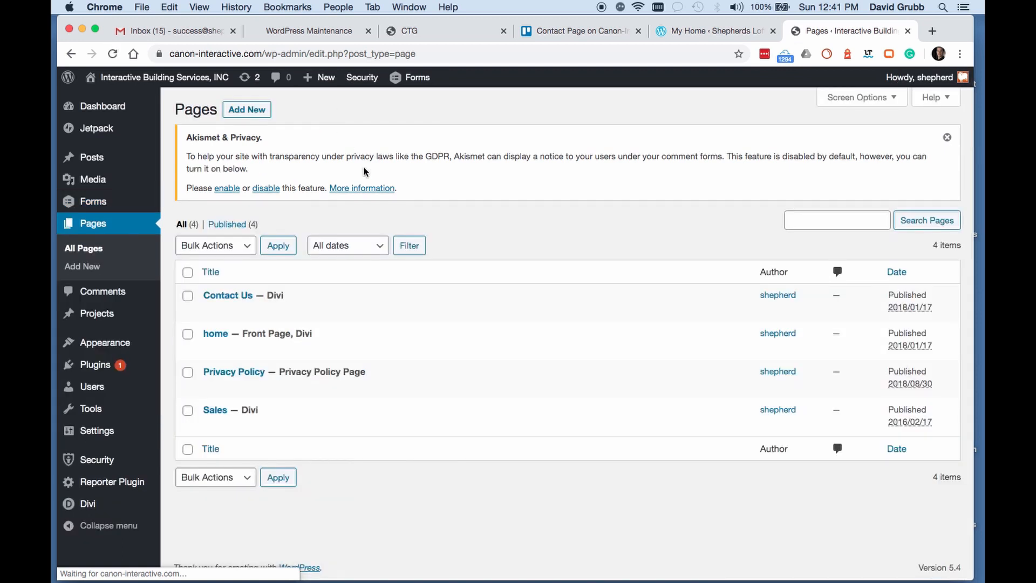
- Retitle the Contact Us page to 'Contact Interactive Building Services' in the block editor
left_click(211, 310)
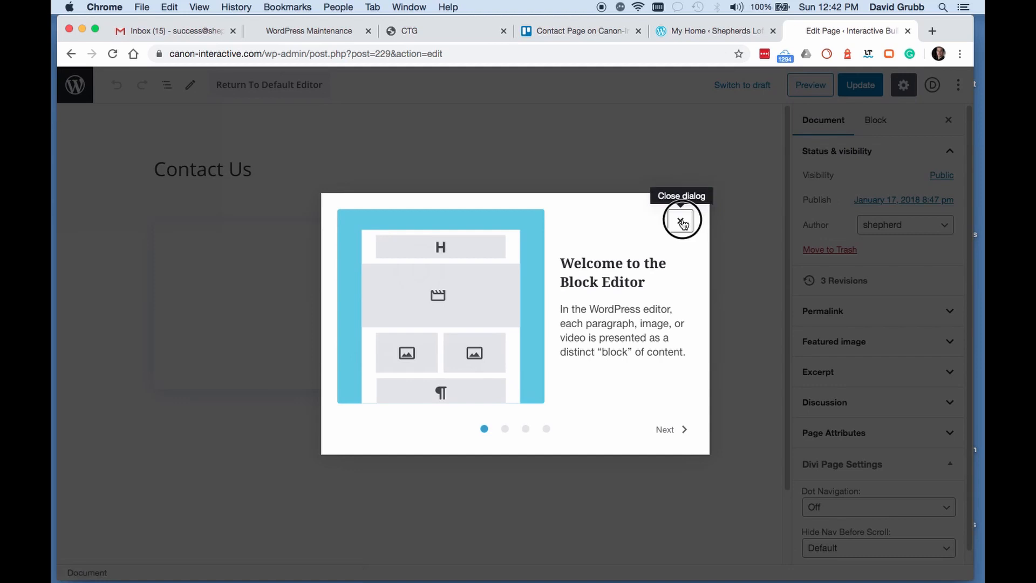
left_click(681, 222)
left_click(281, 171)
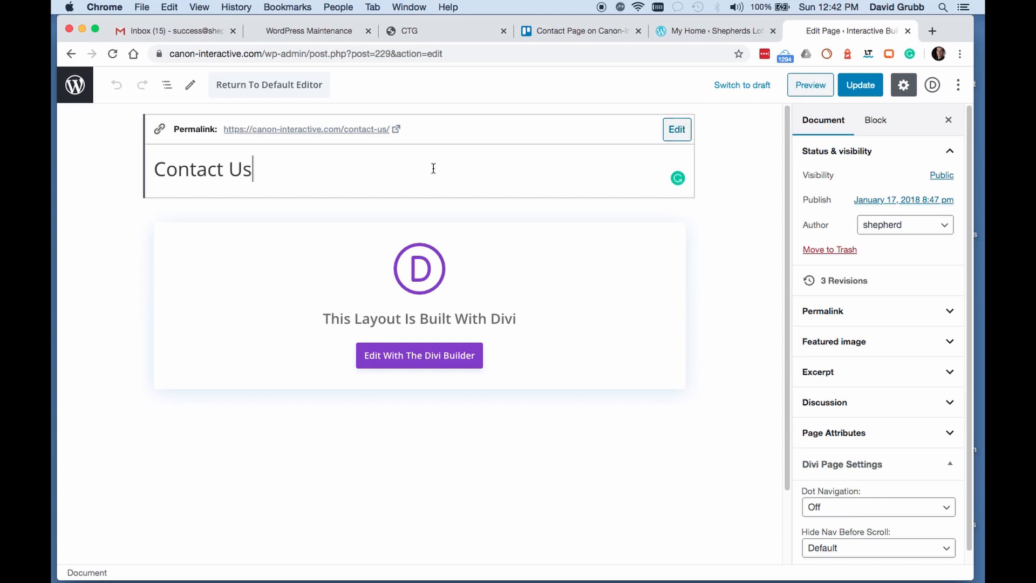
key("BackSpace")
type("C")
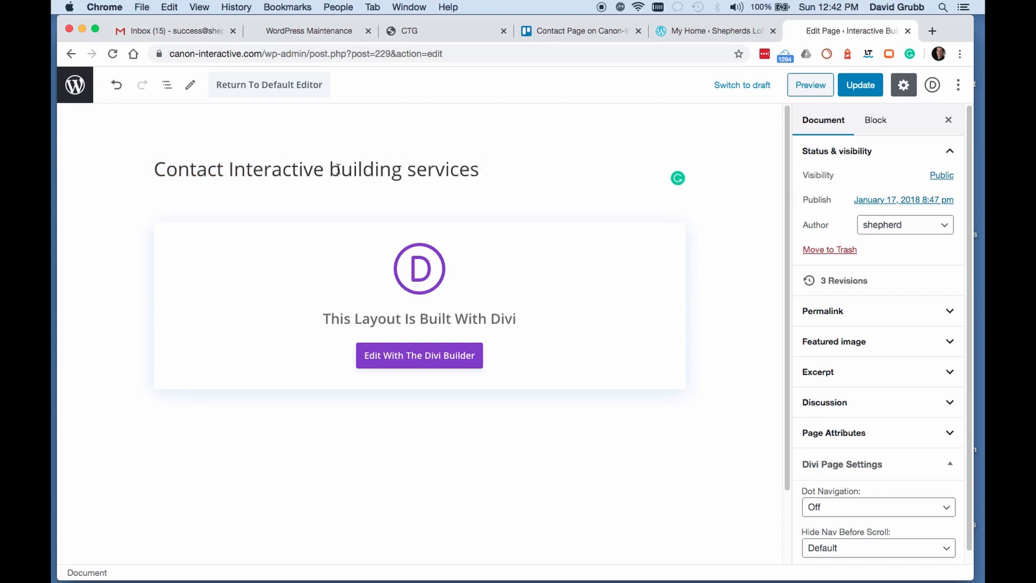
triple_click(381, 164)
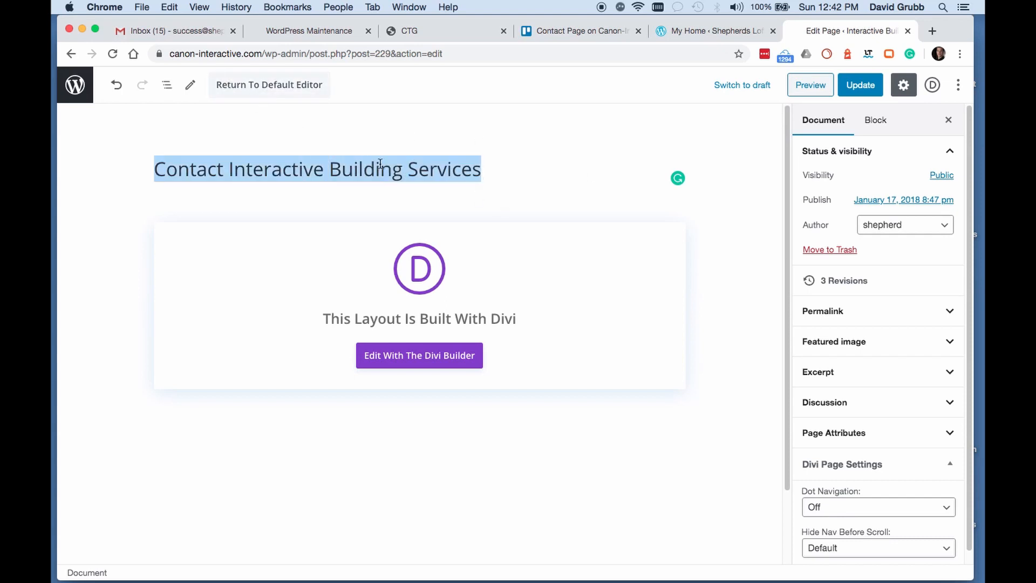
- Change the permalink slug to match the new title, update the page, and open the Visual Builder
left_click(376, 129)
left_click(674, 130)
double_click(427, 131)
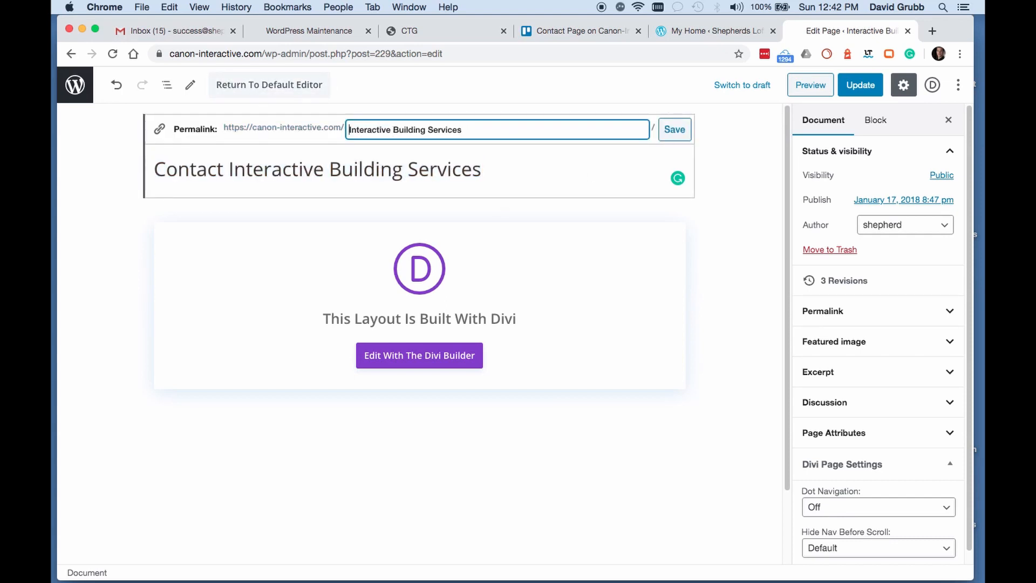
key("Return")
left_click(862, 89)
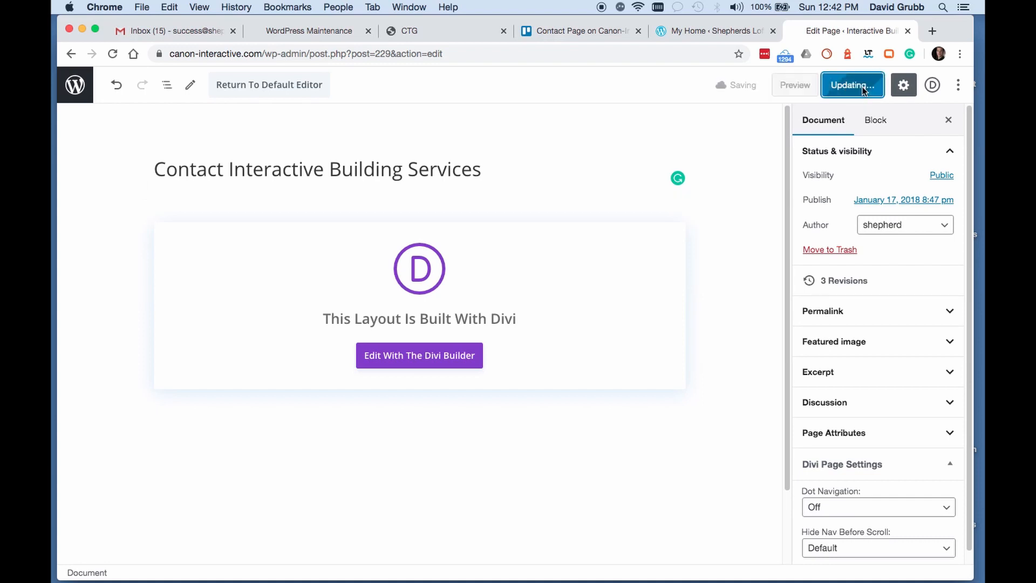
left_click(180, 551)
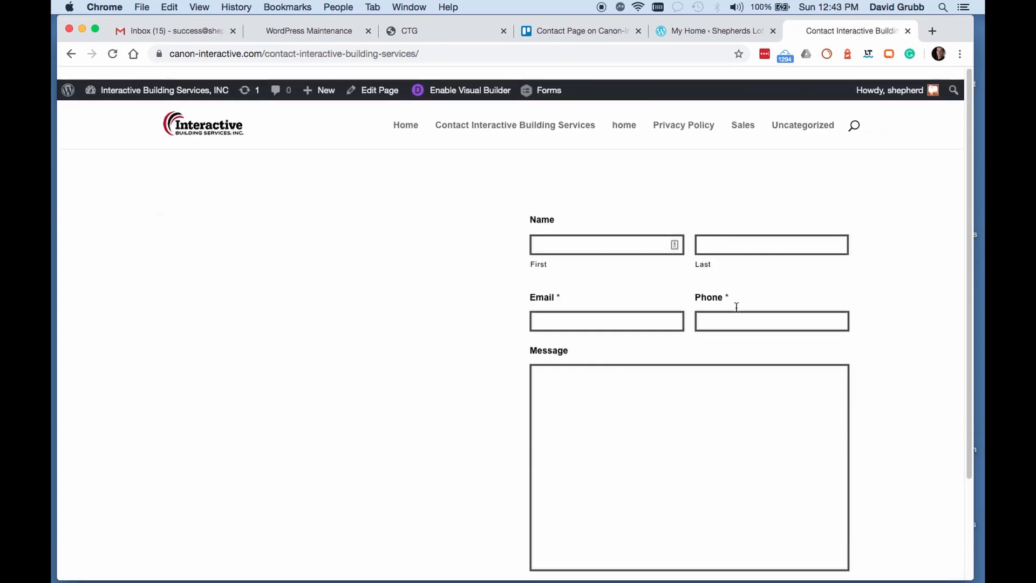
left_click(435, 79)
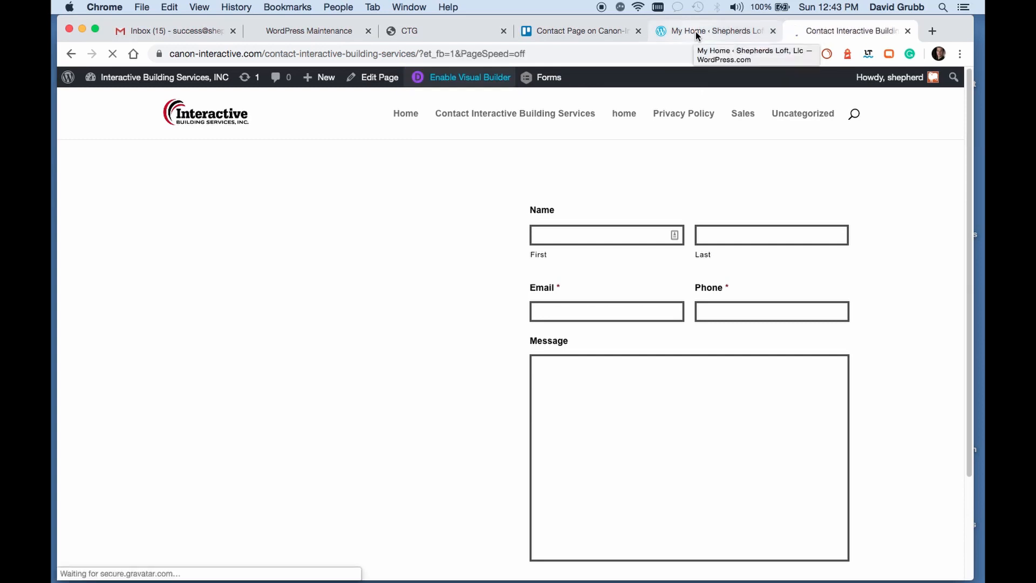
- In Trello, mark the e-mail checklist item done and copy the address and phone lines
left_click(588, 33)
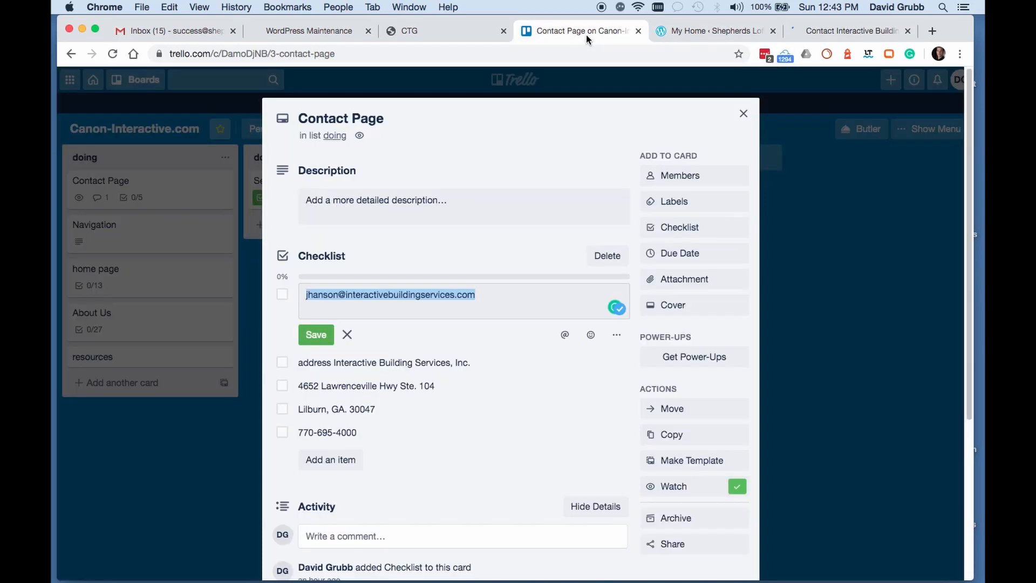
left_click(269, 367)
left_click(282, 295)
left_click_drag(296, 338, 391, 400)
left_click_drag(271, 416, 280, 315)
key("super+c")
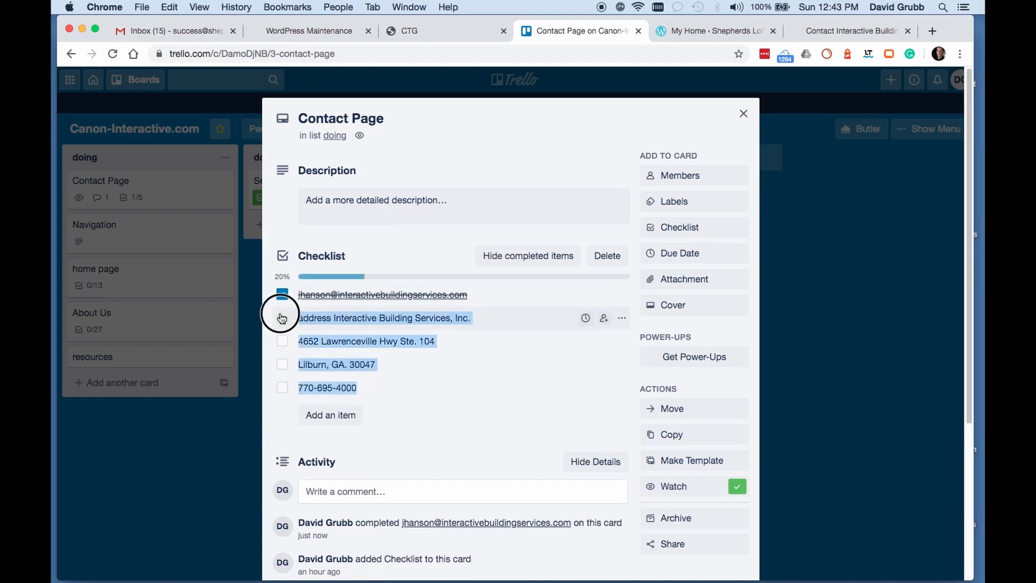
left_click(850, 31)
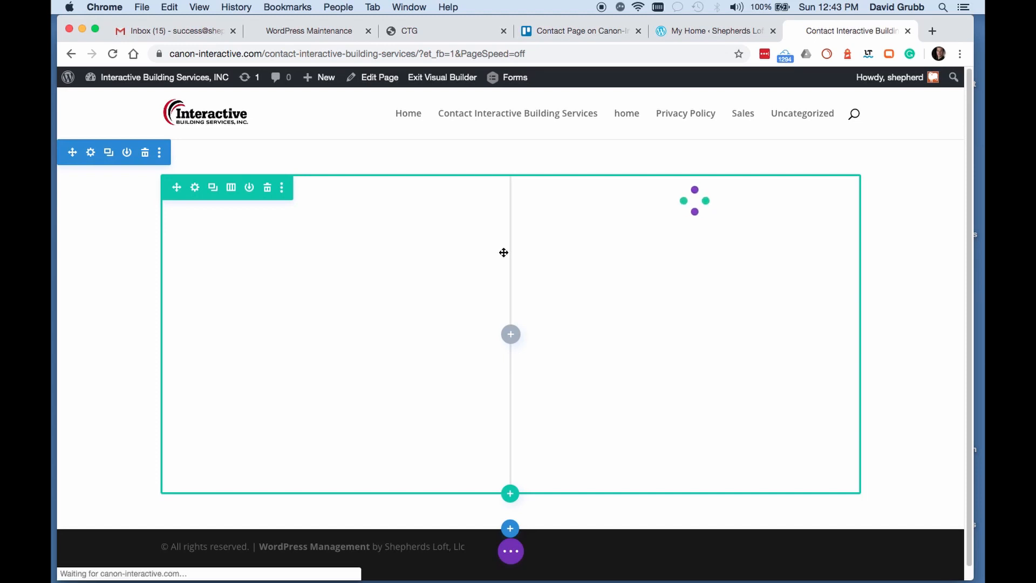
- Add a Text module to the empty left column and paste the company address into it
left_click(355, 224)
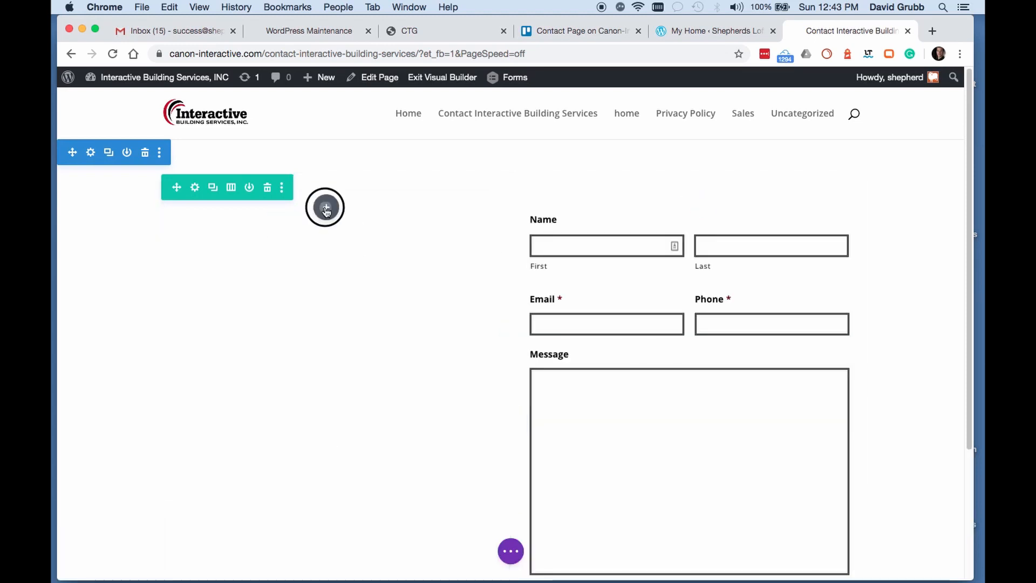
left_click(326, 209)
type("text")
left_click(270, 345)
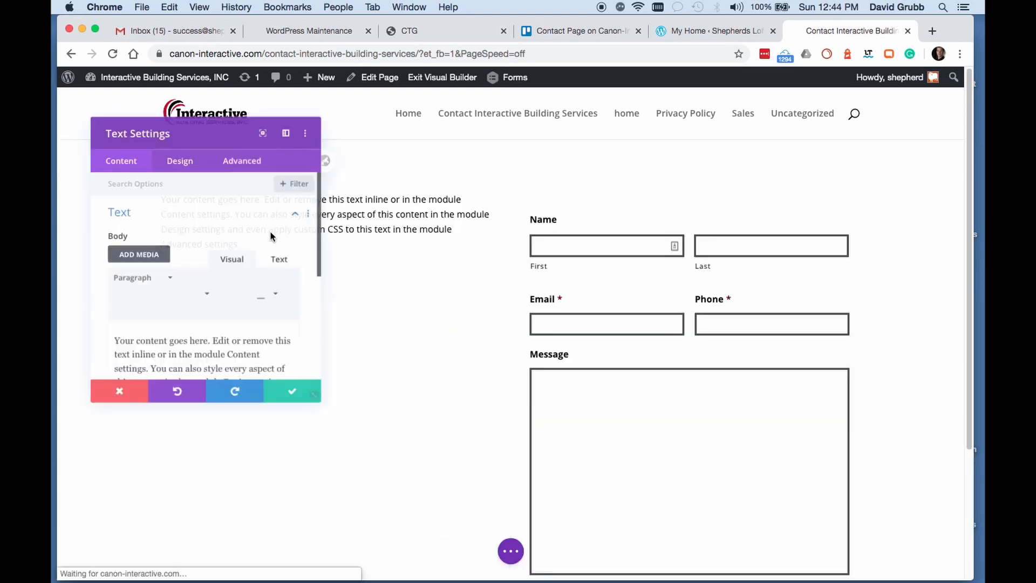
left_click_drag(334, 419, 419, 490)
triple_click(282, 378)
key("super+v")
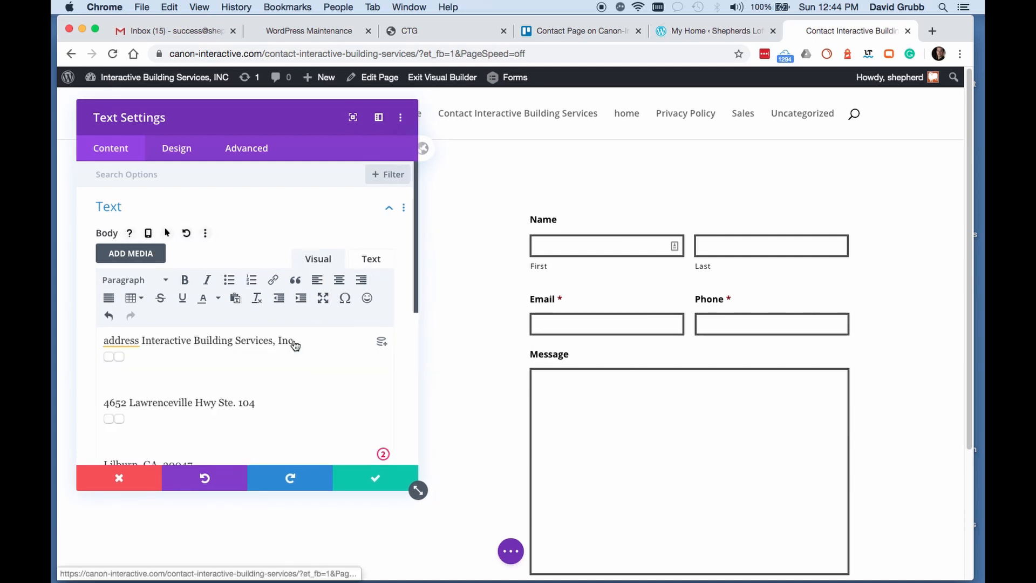
- Reduce the address to plain text without the stray 'address' line, save, and increase bottom padding
left_click(370, 259)
key("super+a")
key("super+v")
left_click(318, 259)
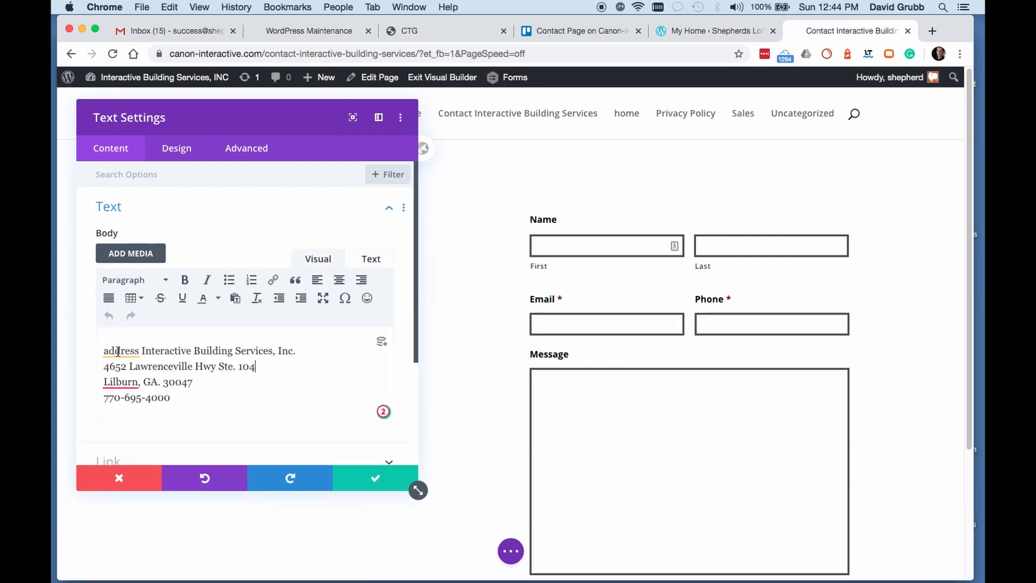
key("Return")
key("shift+Up")
key("BackSpace")
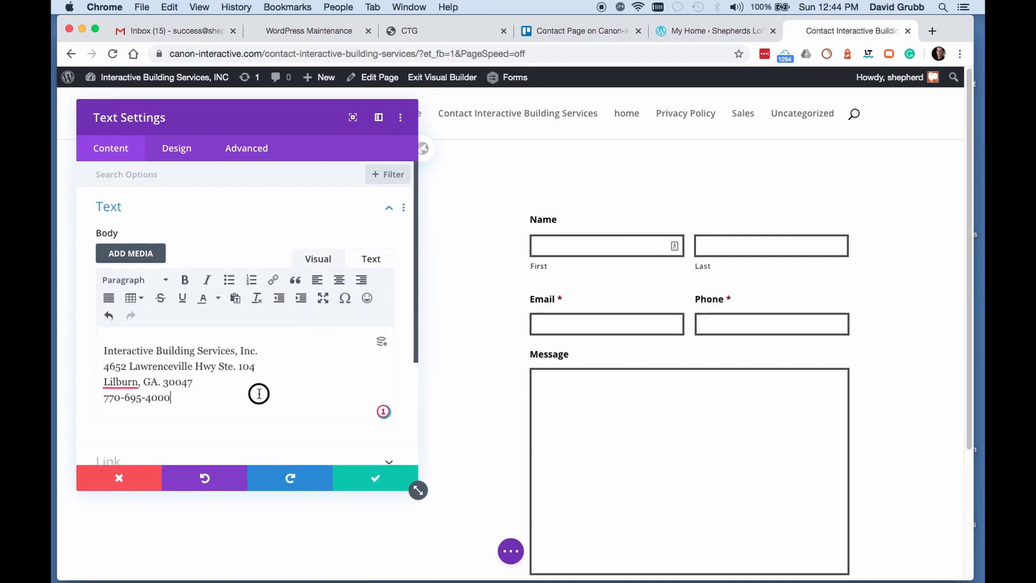
left_click(378, 481)
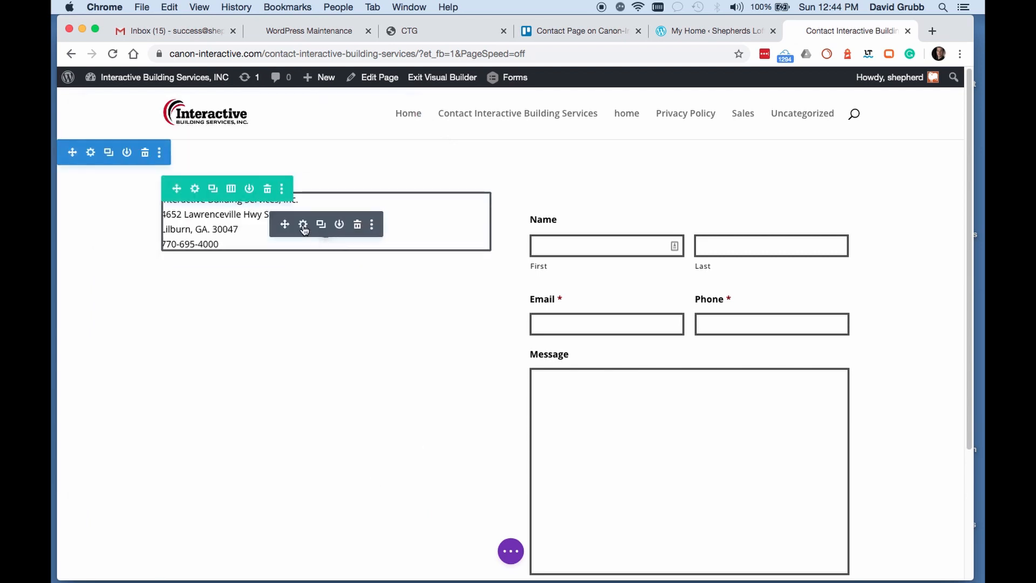
left_click_drag(327, 249, 328, 277)
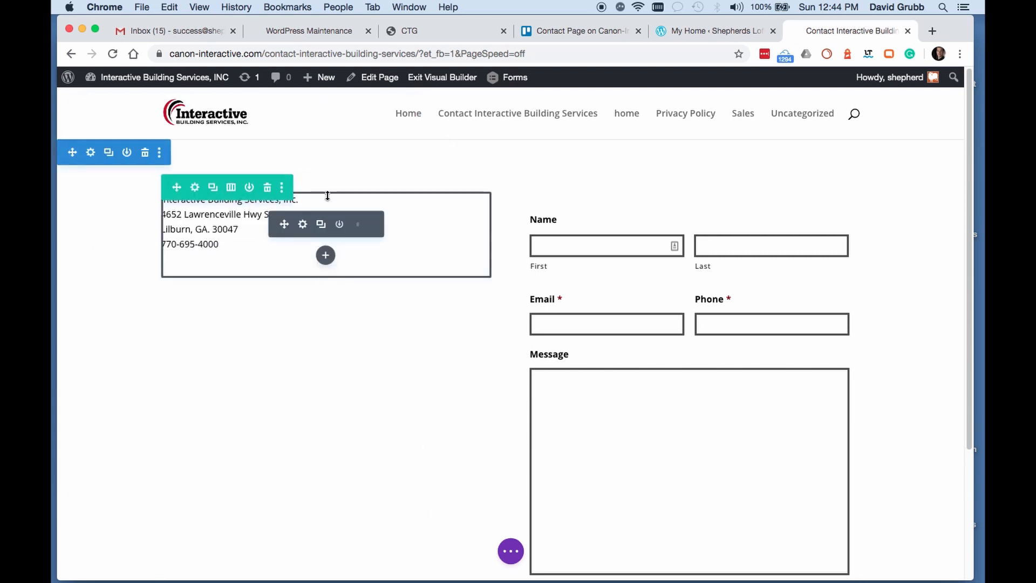
- Add a Post Title module without meta or featured image above the address text
left_click_drag(326, 196, 327, 207)
left_click(325, 275)
type("post")
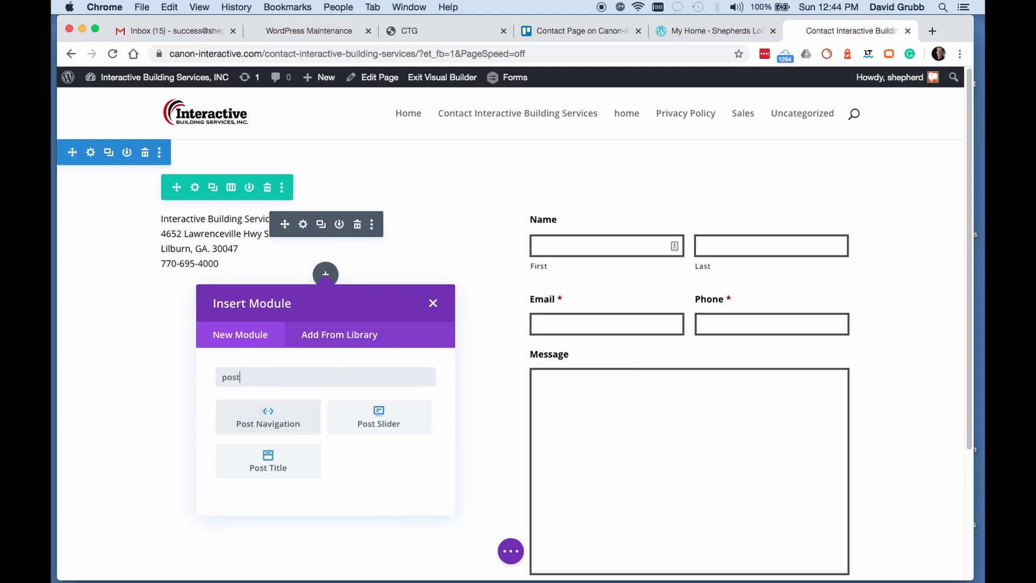
left_click(270, 468)
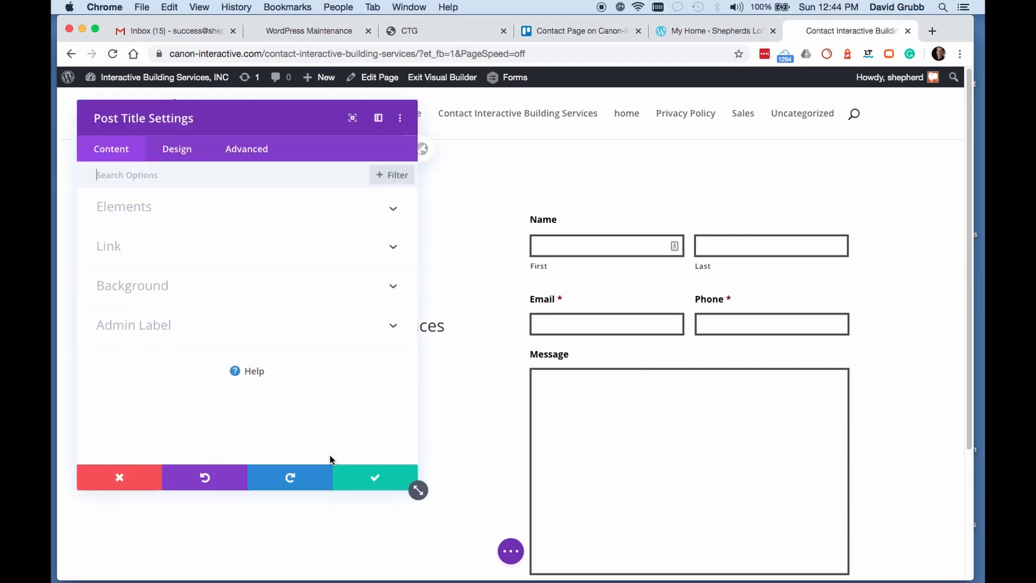
left_click(136, 215)
left_click(125, 301)
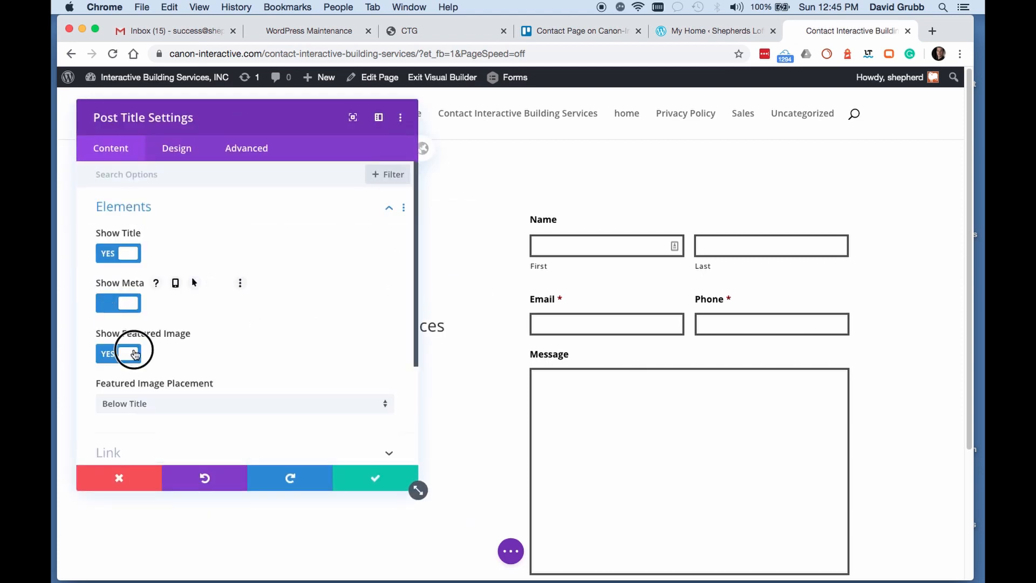
left_click(129, 352)
left_click(376, 477)
left_click_drag(280, 319, 302, 199)
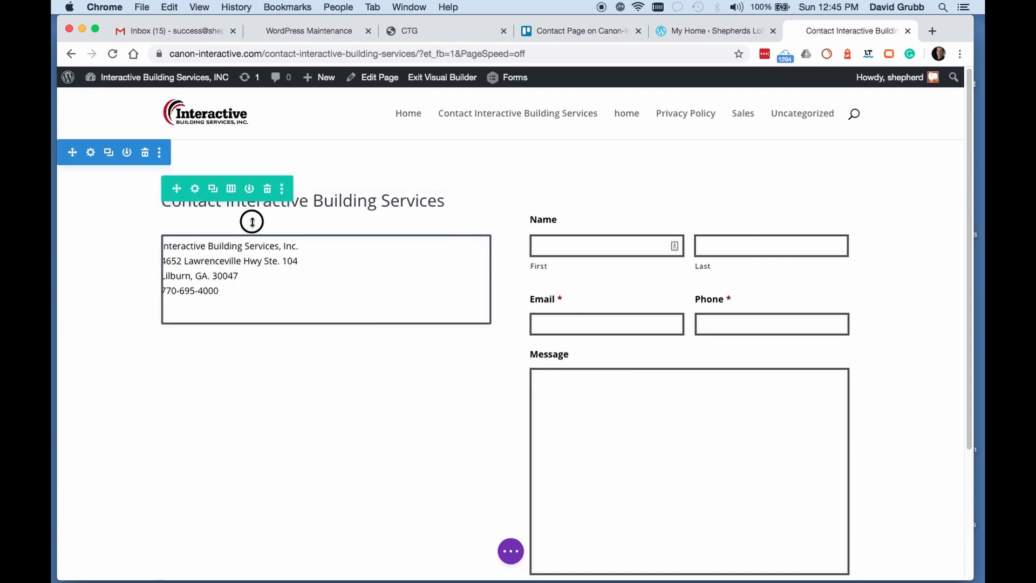
- Save the page, exit the Visual Builder, and reopen it
left_click(511, 552)
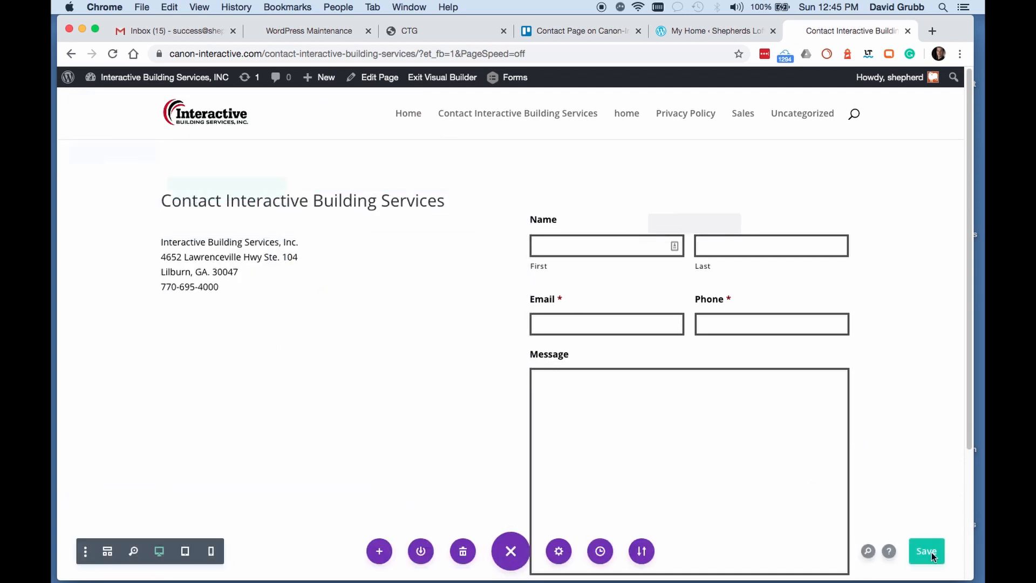
left_click(928, 552)
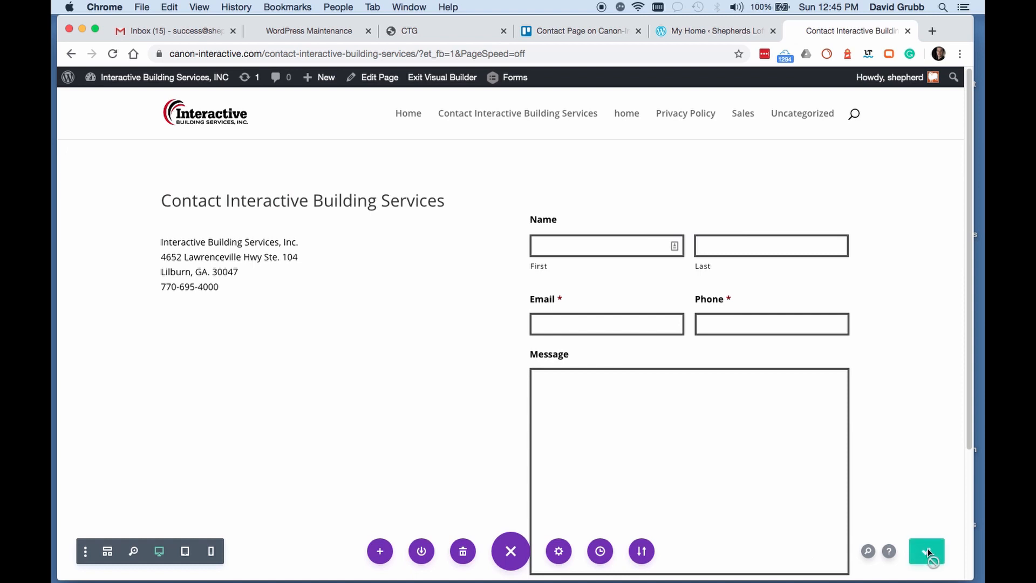
left_click(448, 77)
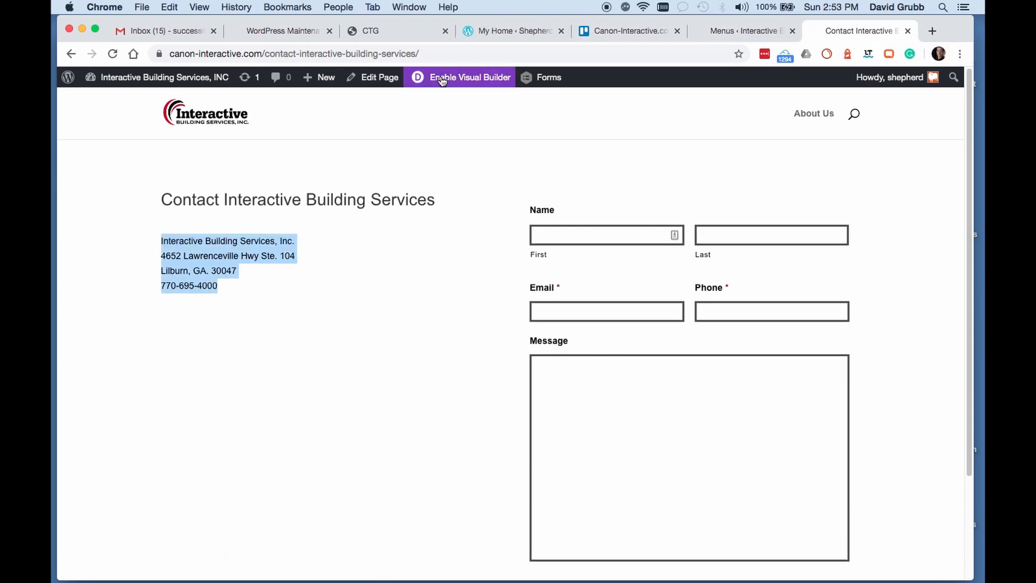
left_click(441, 78)
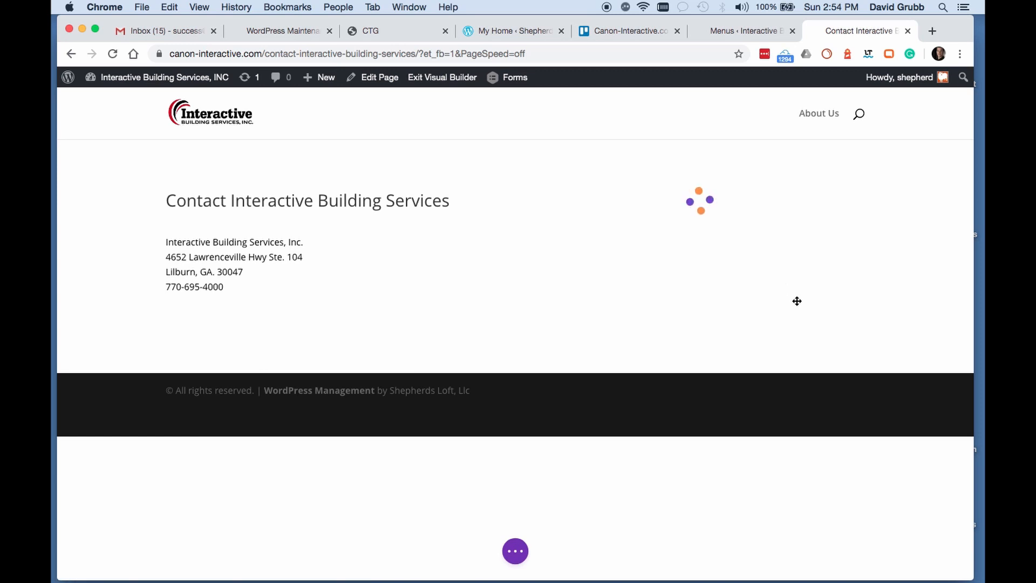
- Search premade layouts for 'business consultant' and load the Business Consultant Contact Page layout
left_click(516, 554)
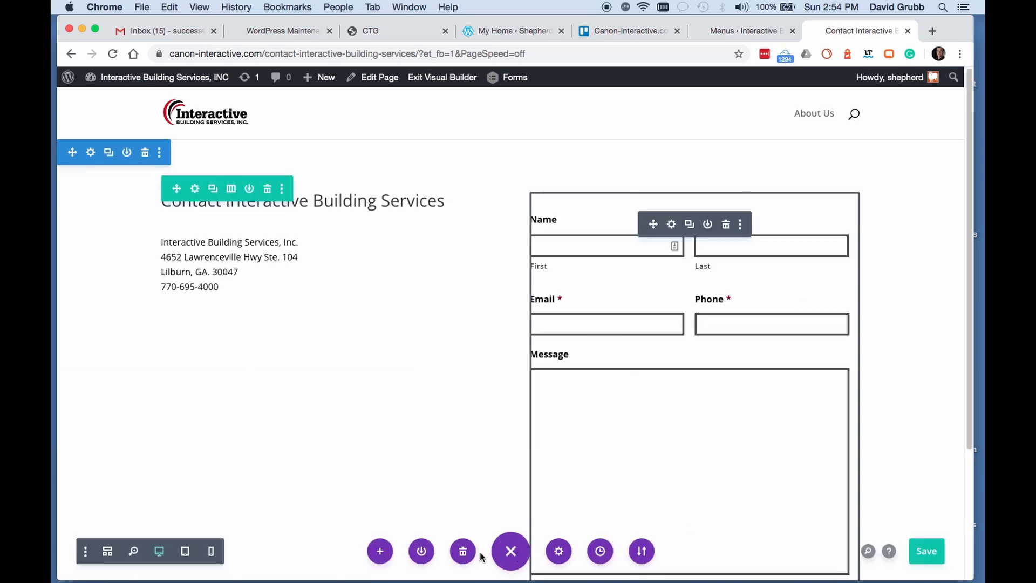
left_click(380, 552)
left_click(420, 159)
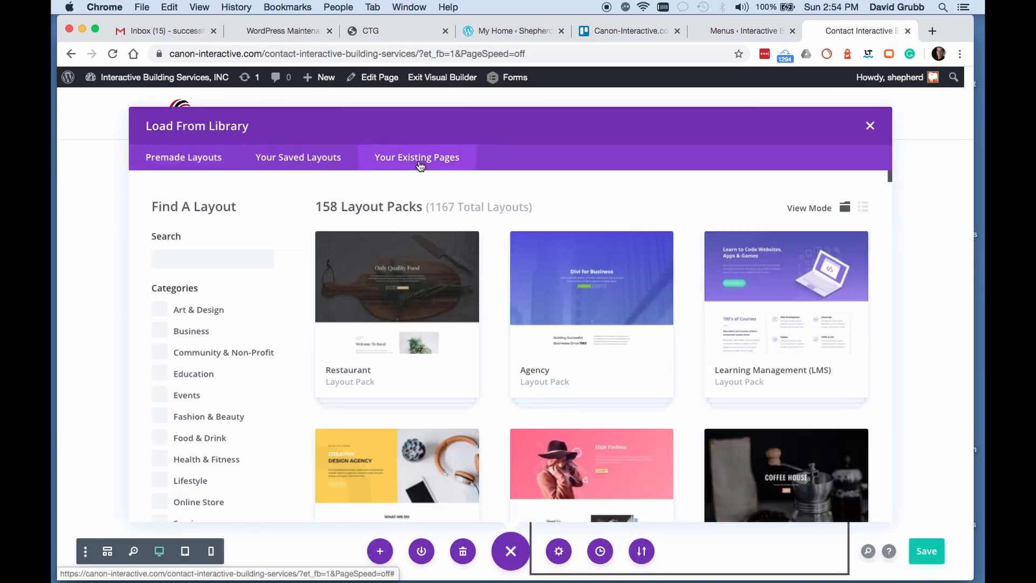
left_click(181, 161)
left_click(215, 259)
type("business")
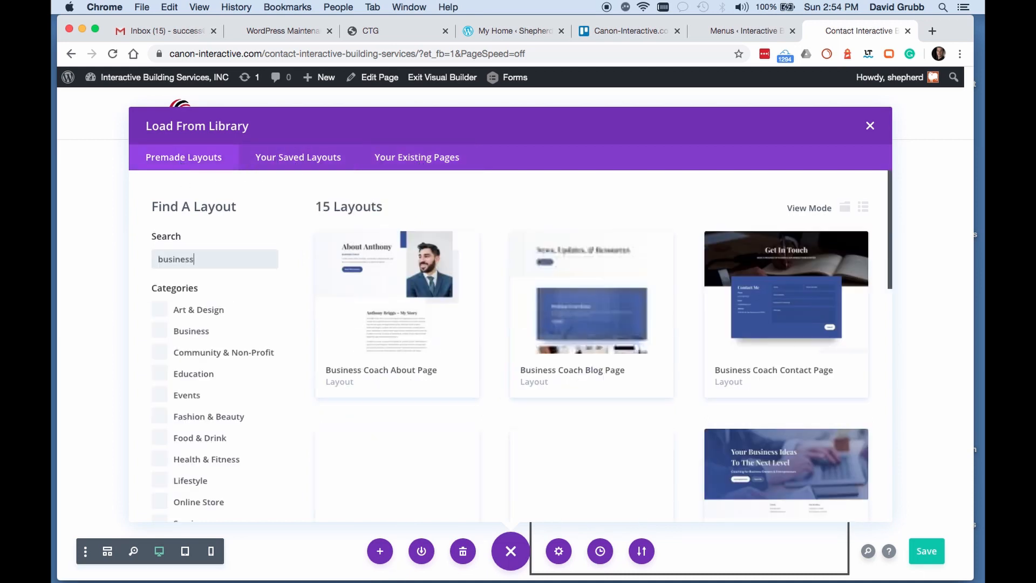
scroll(455, 348, "down", 5)
scroll(459, 347, "up", 5)
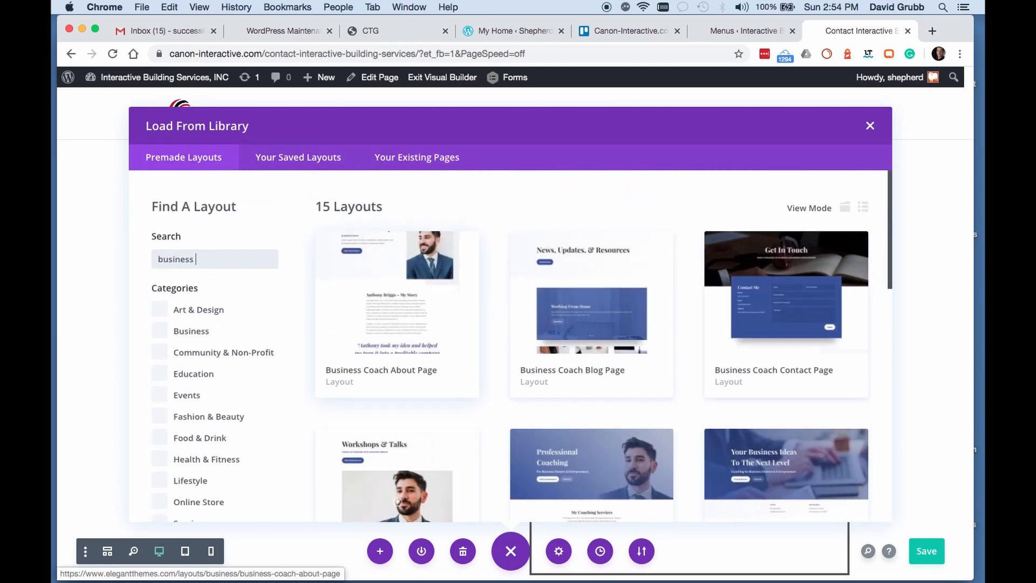
type("consultant")
scroll(786, 409, "down", 5)
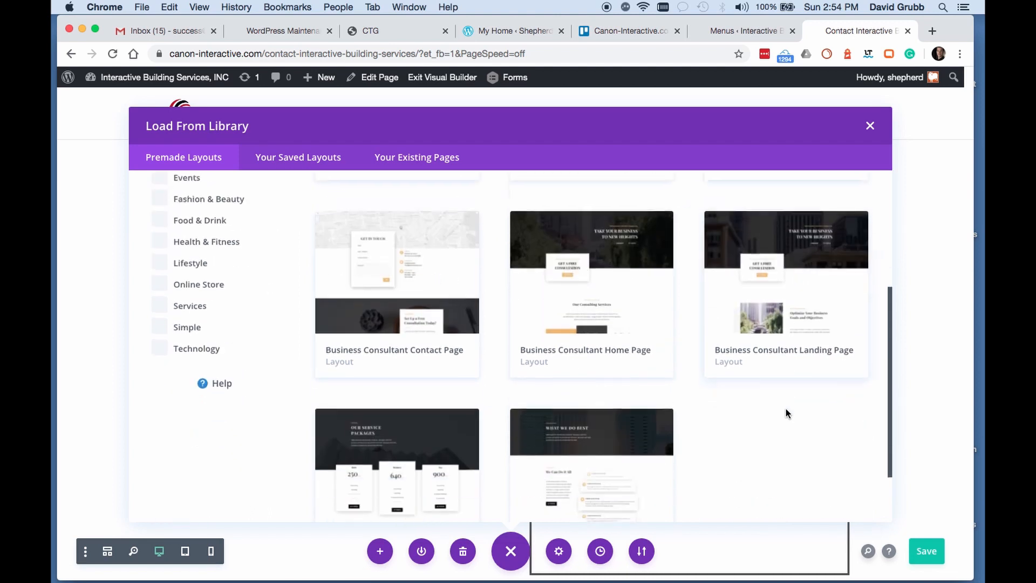
left_click(372, 340)
left_click(648, 403)
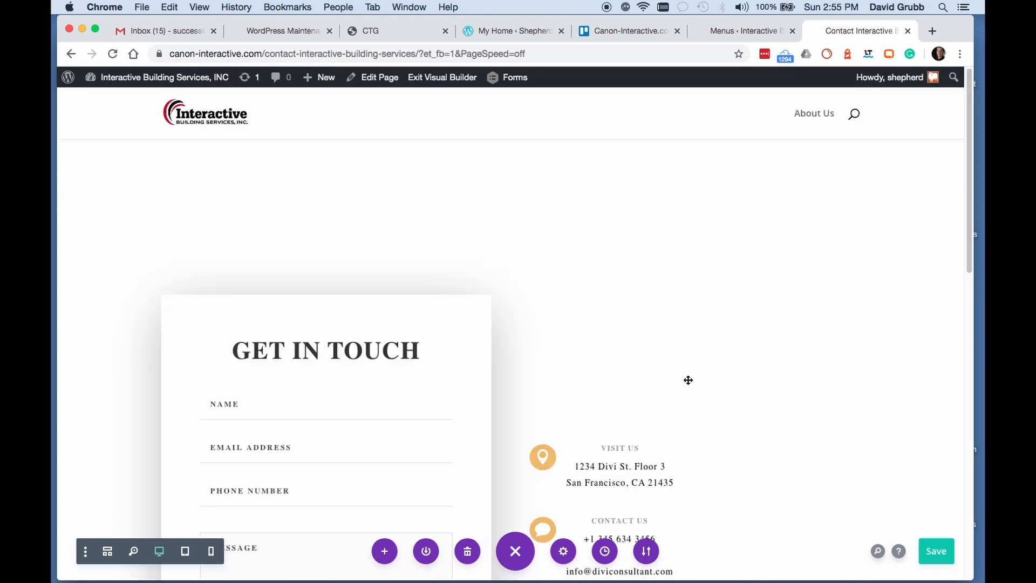
- Set the street-scene photo as the top section's background image
scroll(724, 370, "down", 6)
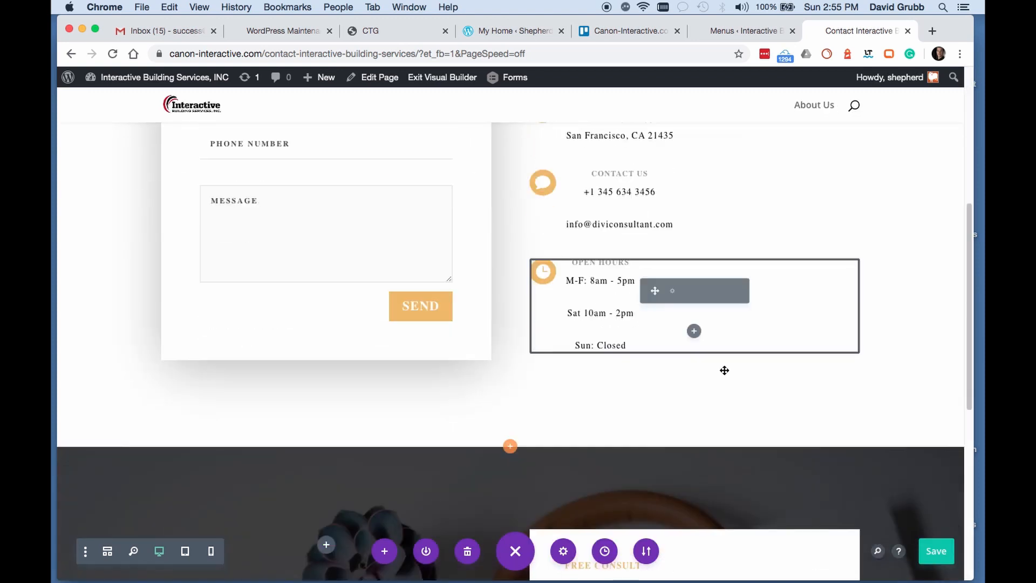
scroll(725, 370, "up", 6)
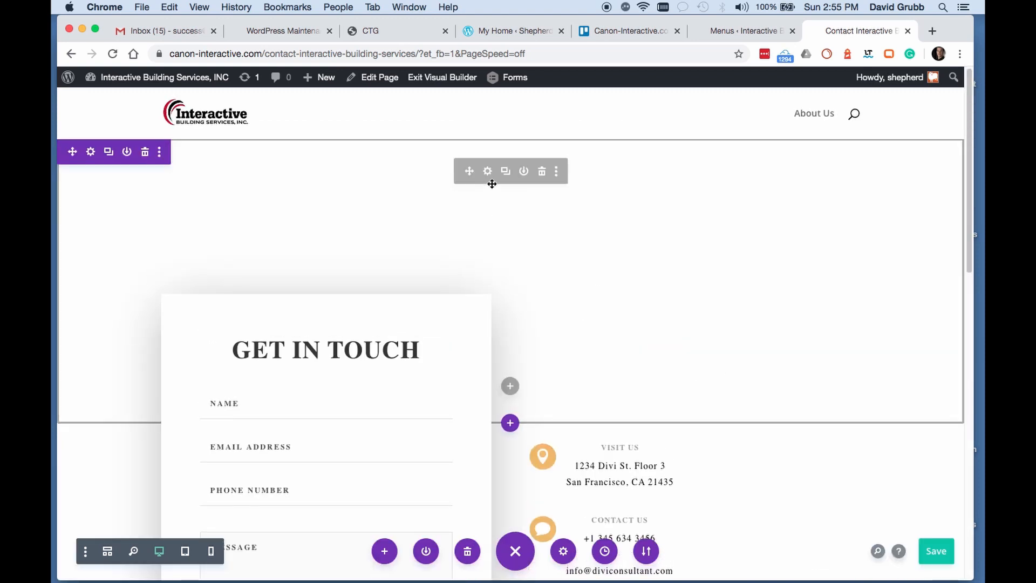
left_click(90, 151)
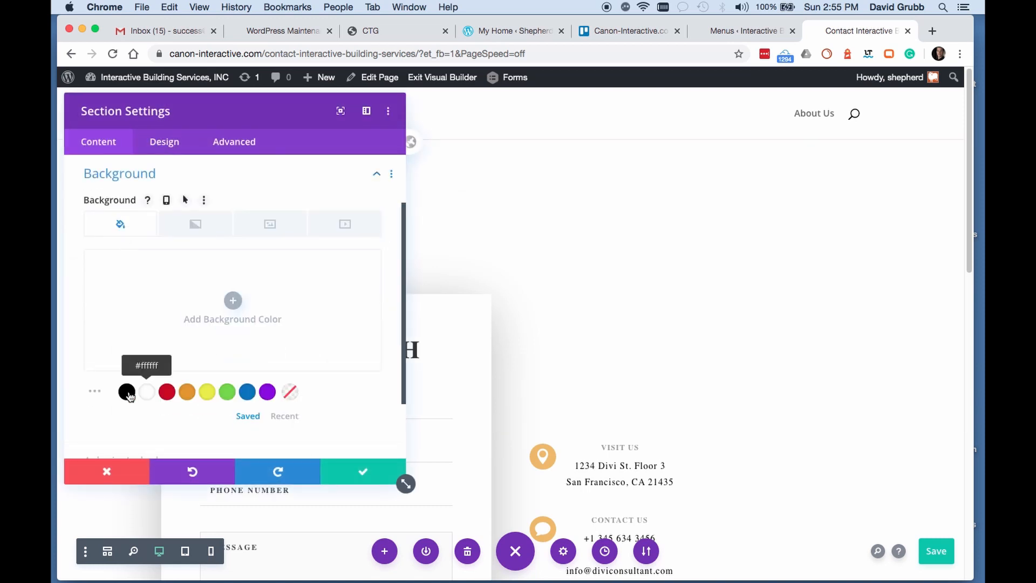
left_click(194, 225)
left_click(284, 282)
left_click(702, 330)
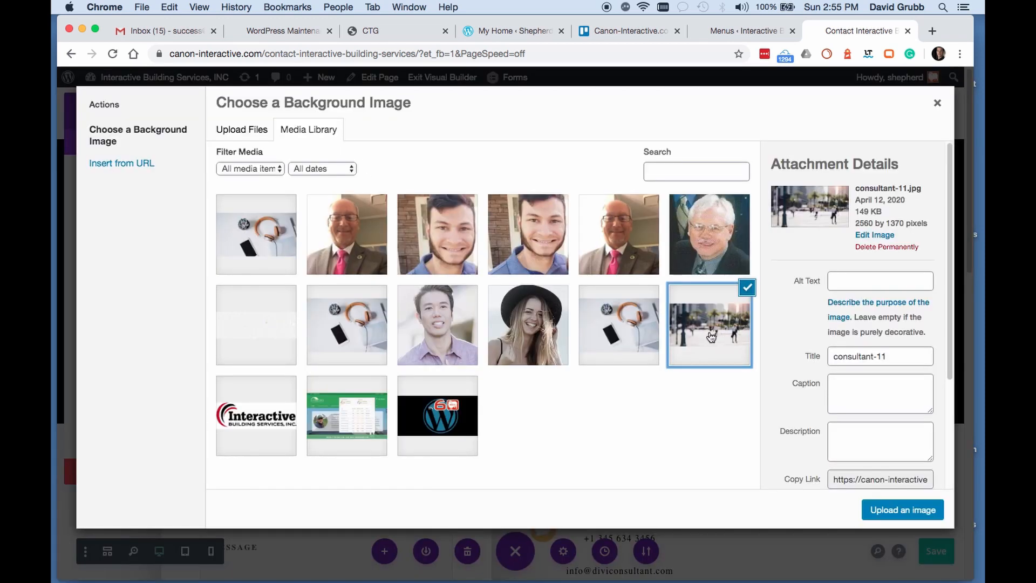
left_click(904, 510)
- Blend the background with Overlay and a slightly transparent black colour, then save the section
scroll(142, 352, "down", 5)
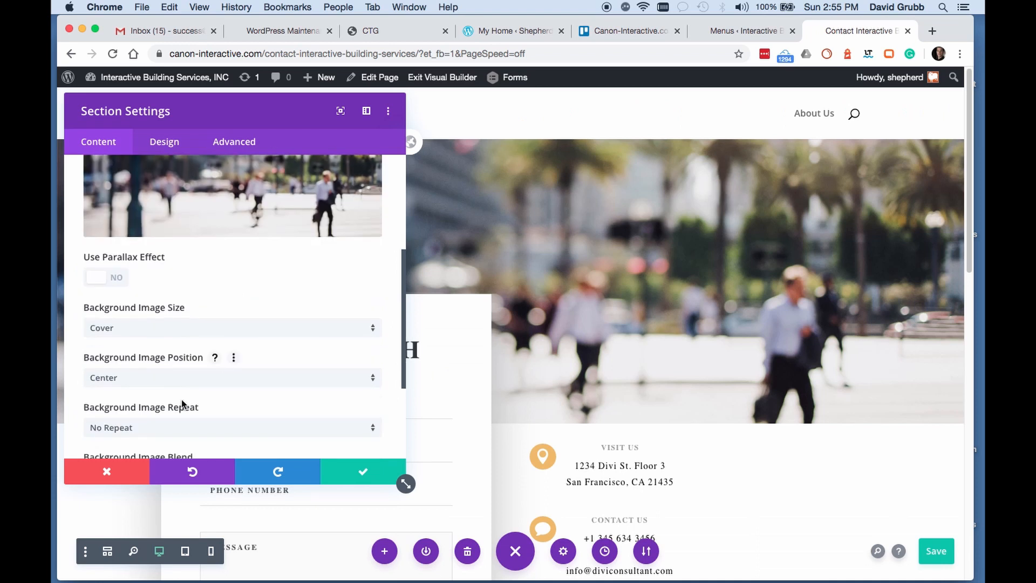
left_click(141, 386)
left_click(141, 228)
scroll(201, 338, "up", 10)
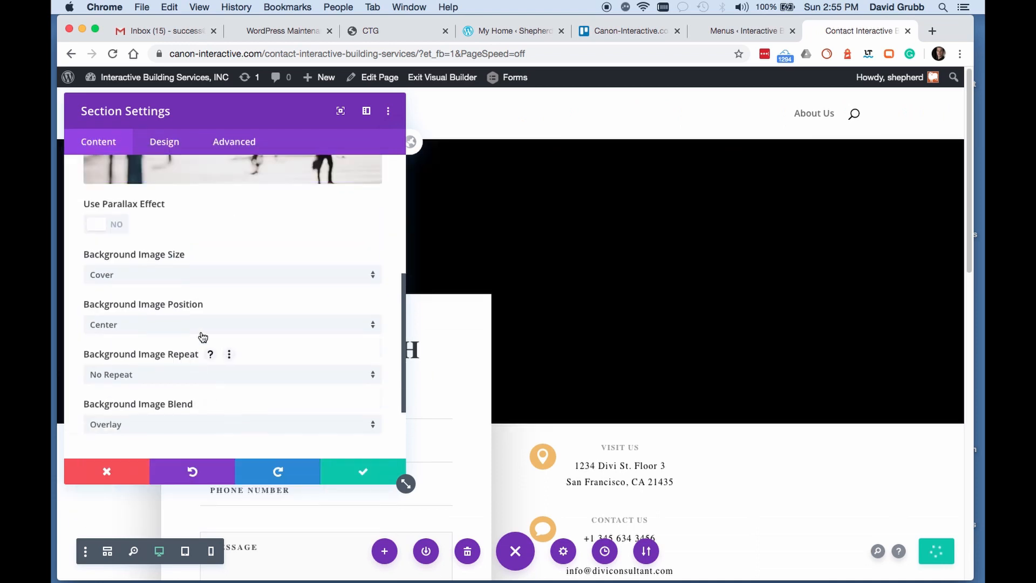
left_click(119, 298)
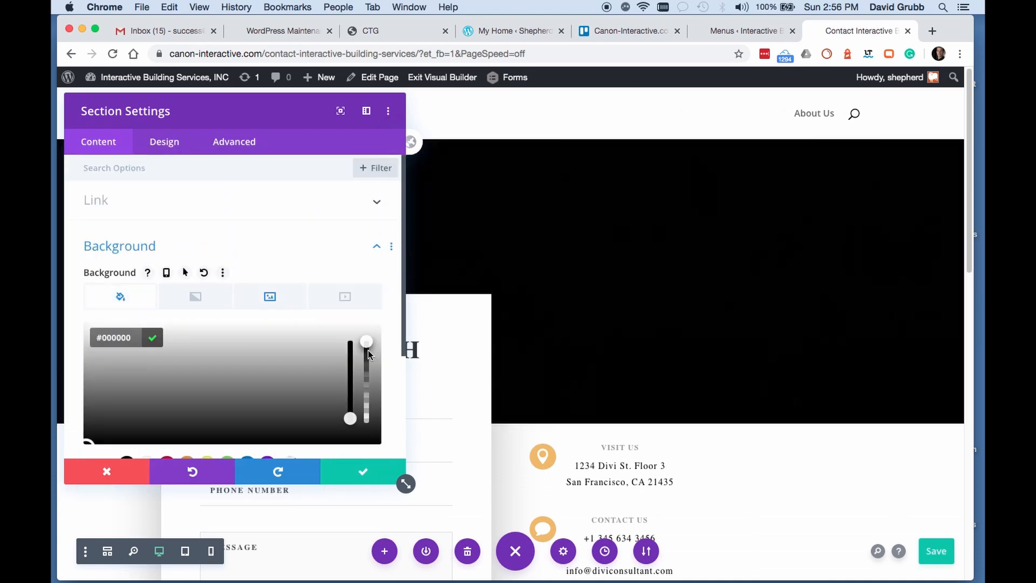
left_click_drag(368, 350, 367, 362)
left_click(356, 471)
- Replace the template's contact form with a Text module cleared of placeholder text
scroll(623, 407, "down", 5)
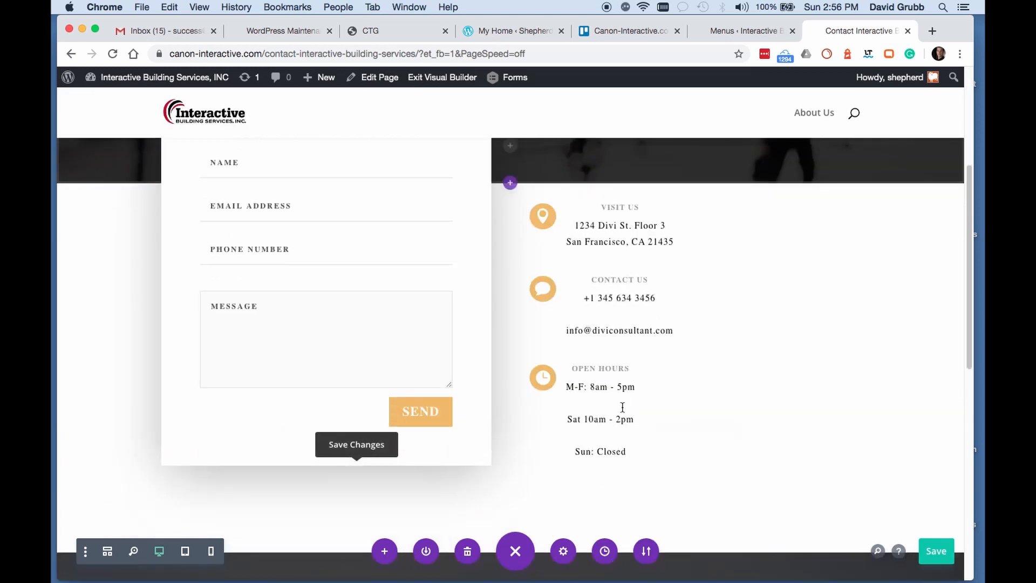
scroll(622, 407, "up", 2)
left_click(354, 248)
left_click(326, 197)
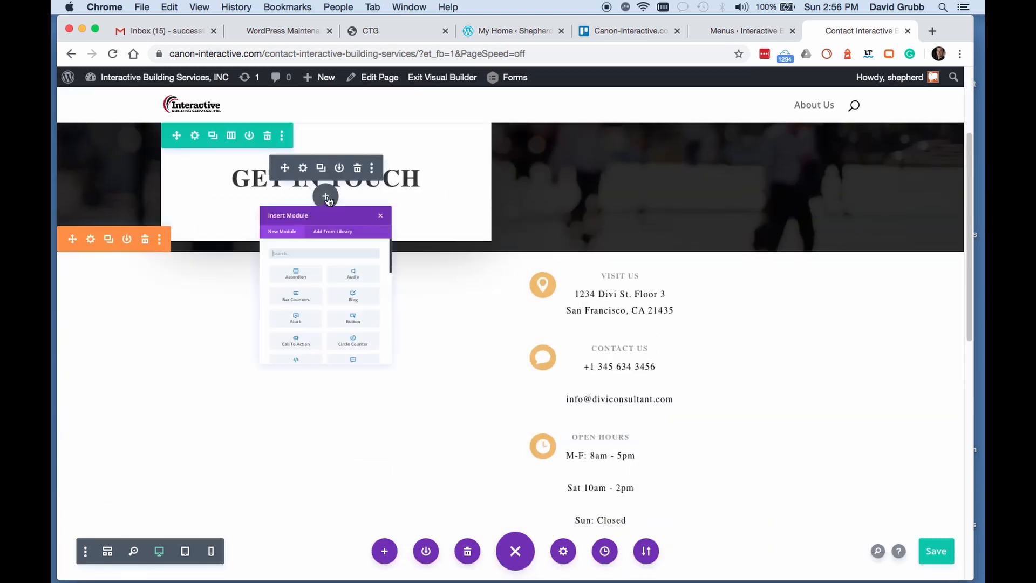
type("text")
left_click(266, 336)
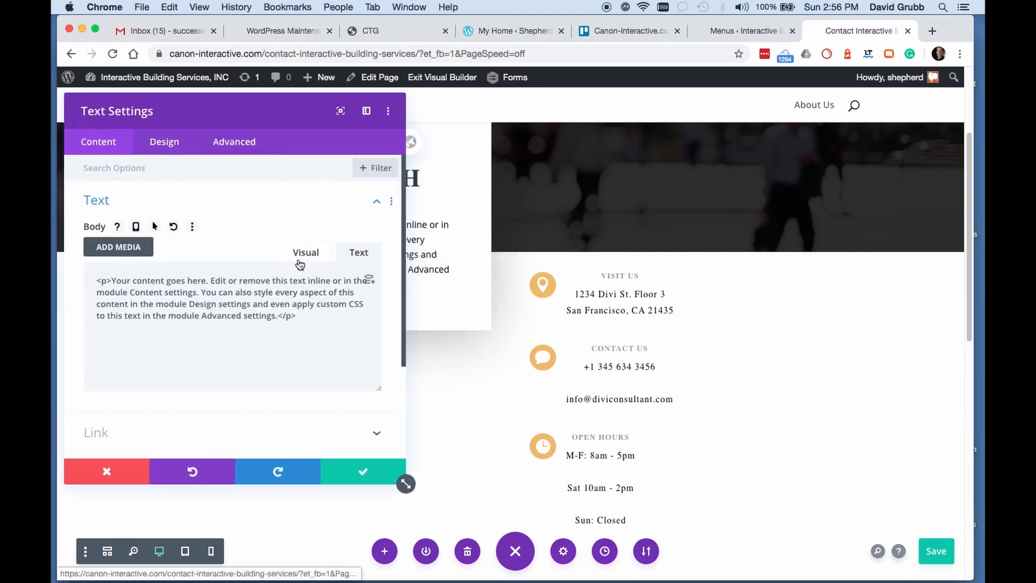
left_click(300, 264)
key("super+a")
key("BackSpace")
left_click(932, 30)
- Search for the Gravity Forms shortcode and copy the example line from the docs page
type("gravi")
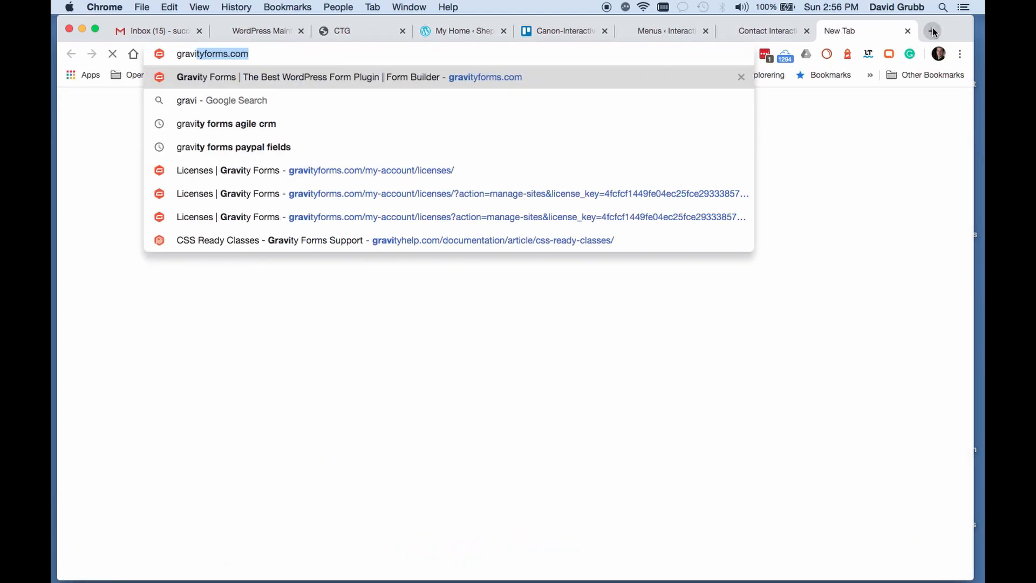
type("ty form shortcode")
key("Return")
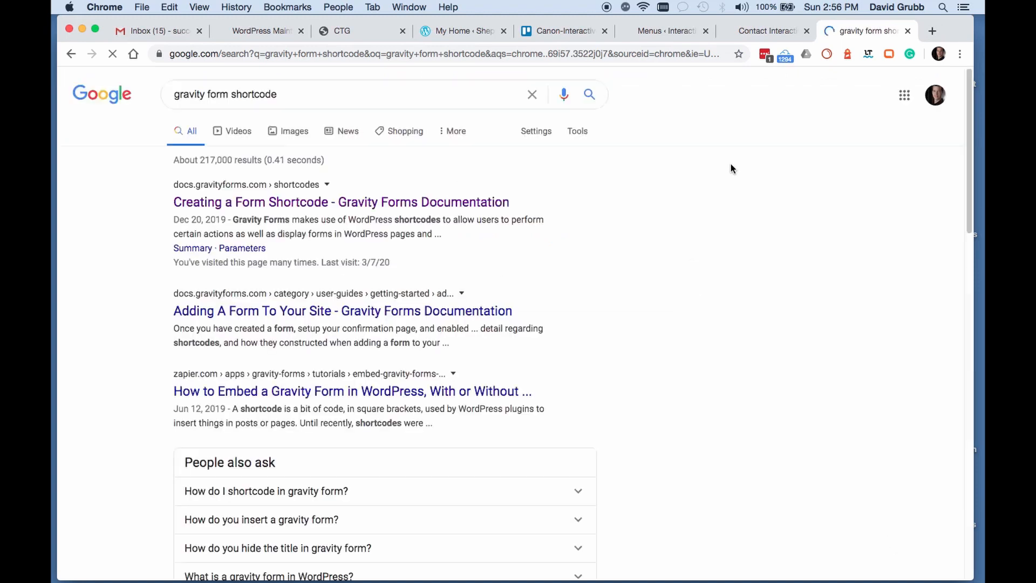
left_click(470, 202)
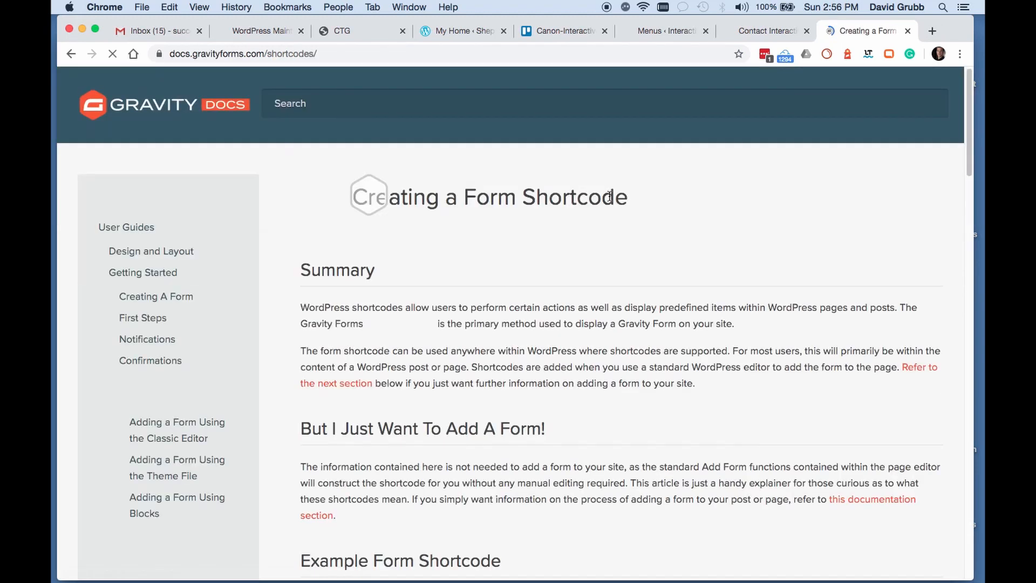
scroll(596, 319, "down", 20)
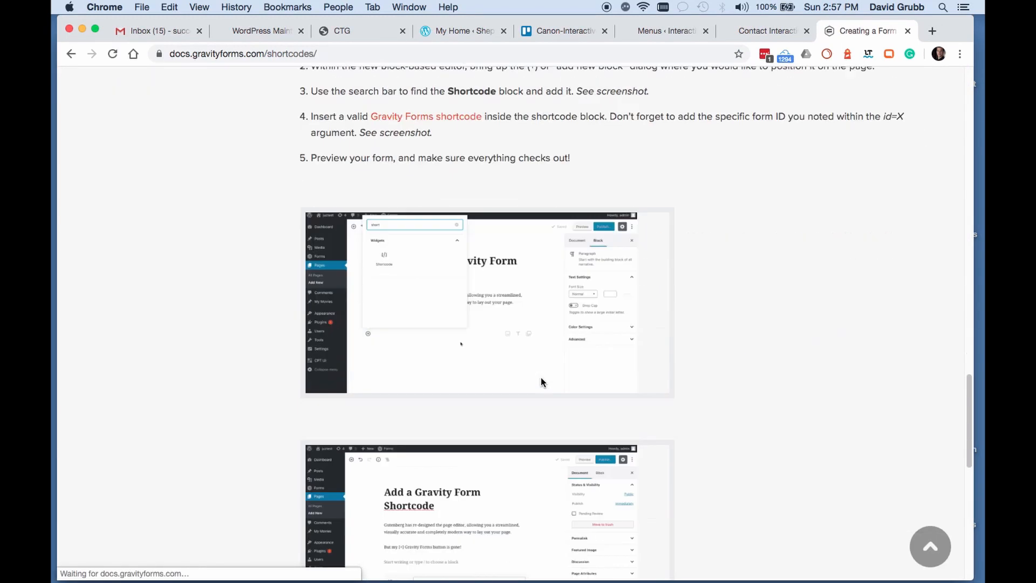
scroll(541, 378, "down", 4)
scroll(541, 377, "up", 15)
triple_click(545, 355)
- Paste the gravityform shortcode into the Text module and select its id to change it to 2
left_click(762, 32)
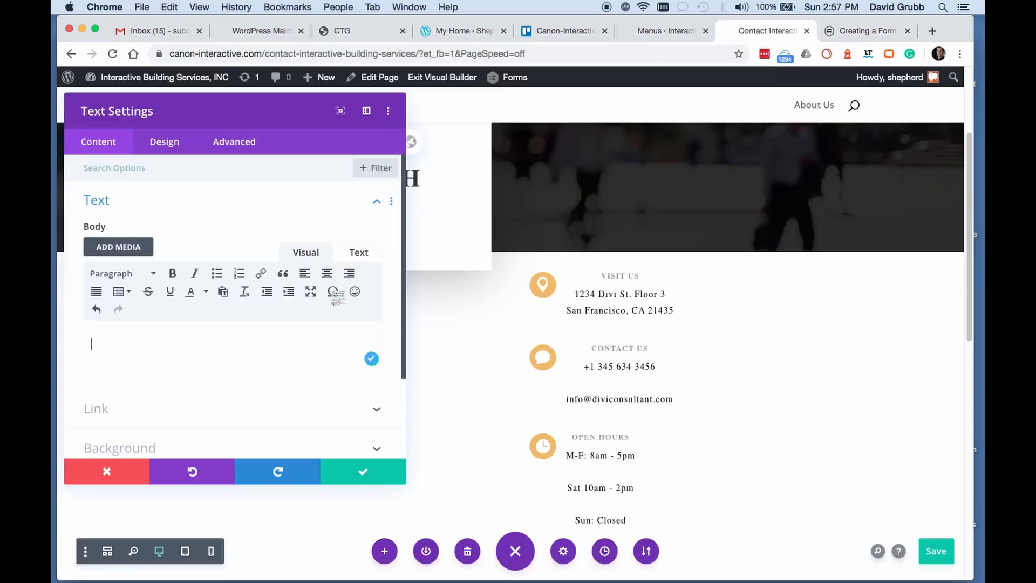
type("[gravityform id=\"1\" title=\"false\" description=\"false\" ajax=\"true\" tabindex=\"49\" field_values=\"check=First Choice,Second Choice\"]")
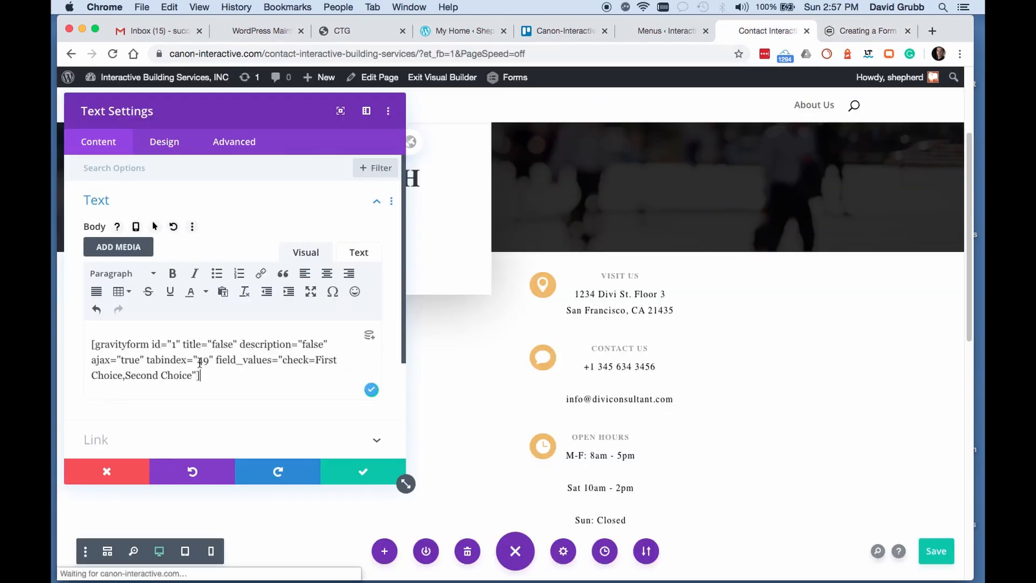
double_click(177, 344)
- Save the form shortcode edit and copy the phone number from the Trello Contact Page card
type("2")
left_click(352, 465)
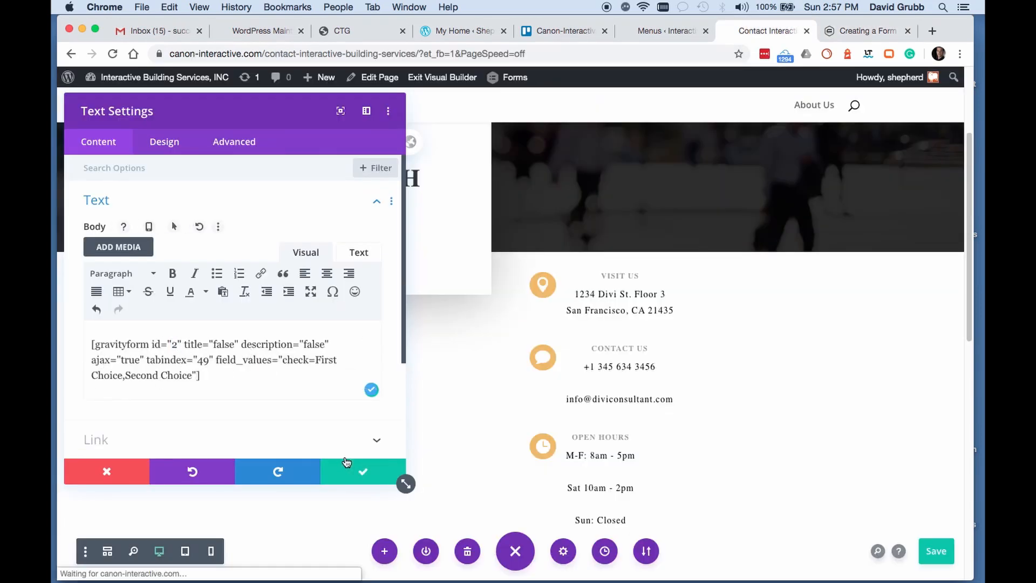
left_click(559, 31)
left_click(291, 234)
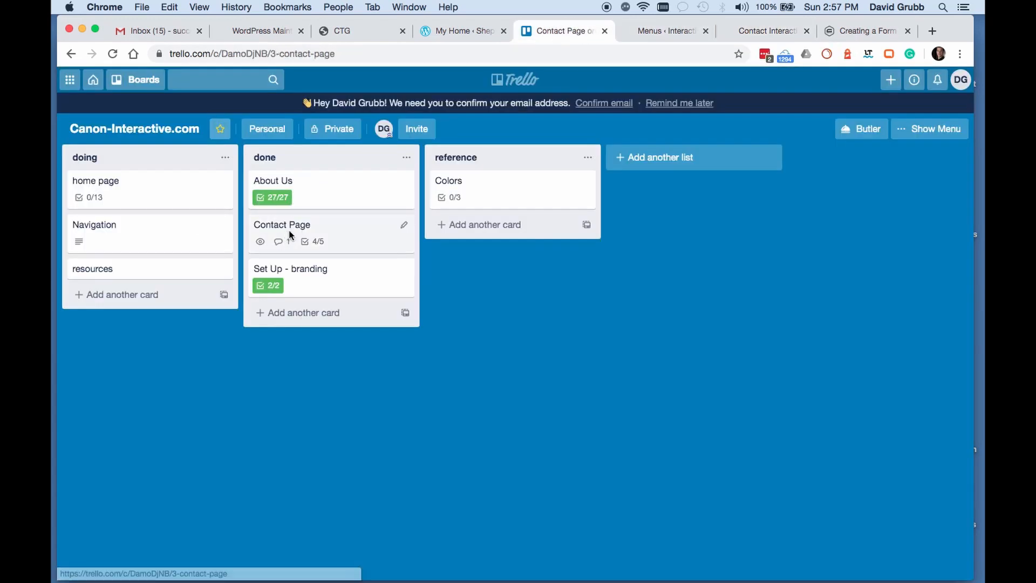
left_click(392, 390)
left_click(768, 33)
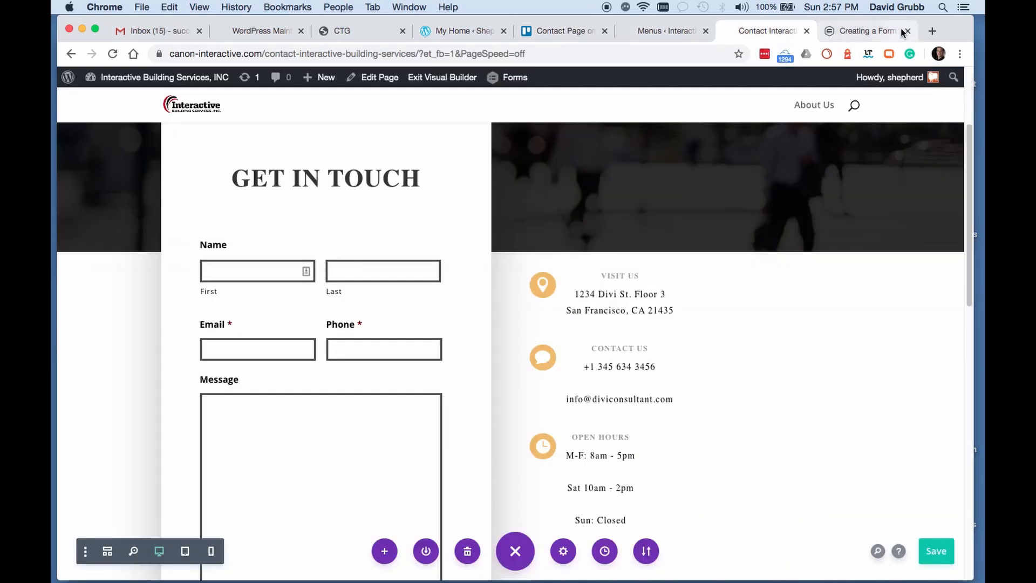
left_click(905, 32)
- Replace the Contact Us blurb's phone with the company number and remove the placeholder email
left_click(672, 351)
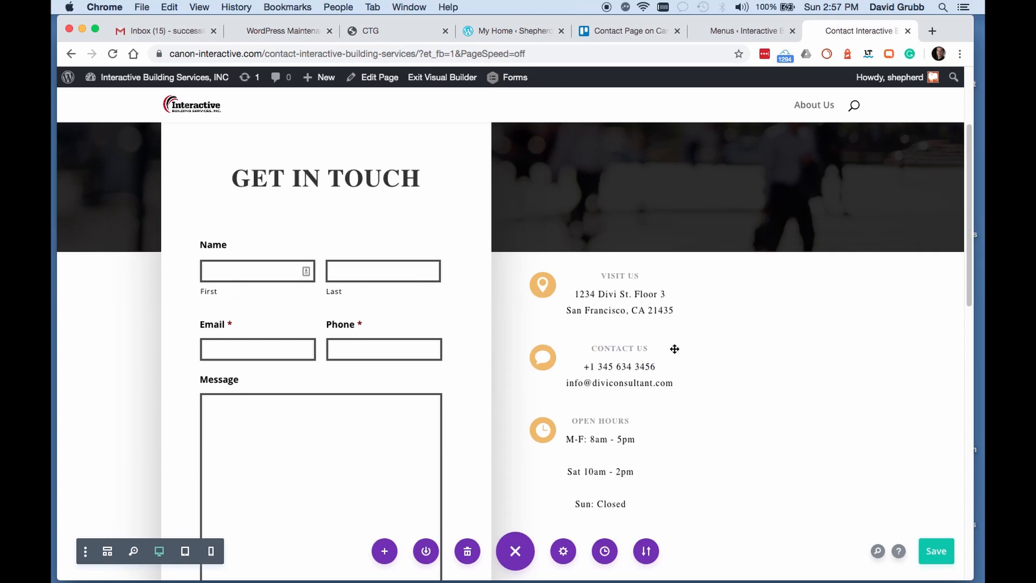
key("super+v")
left_click(290, 397, "shift")
key("BackSpace")
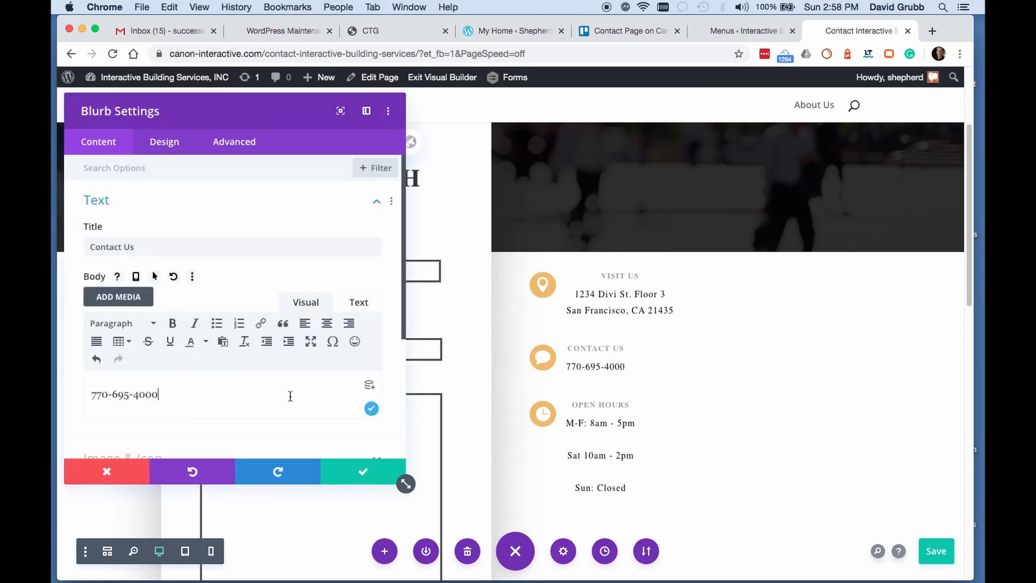
left_click(365, 474)
- Disable the Open Hours module on all devices
left_click(740, 436)
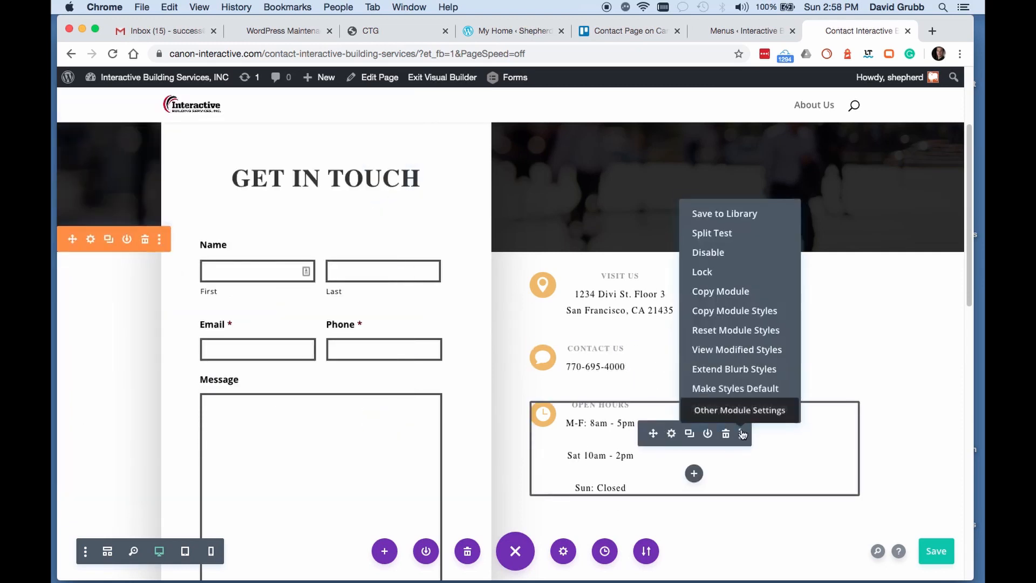
mouse_move(715, 254)
left_click(780, 252)
left_click(740, 435)
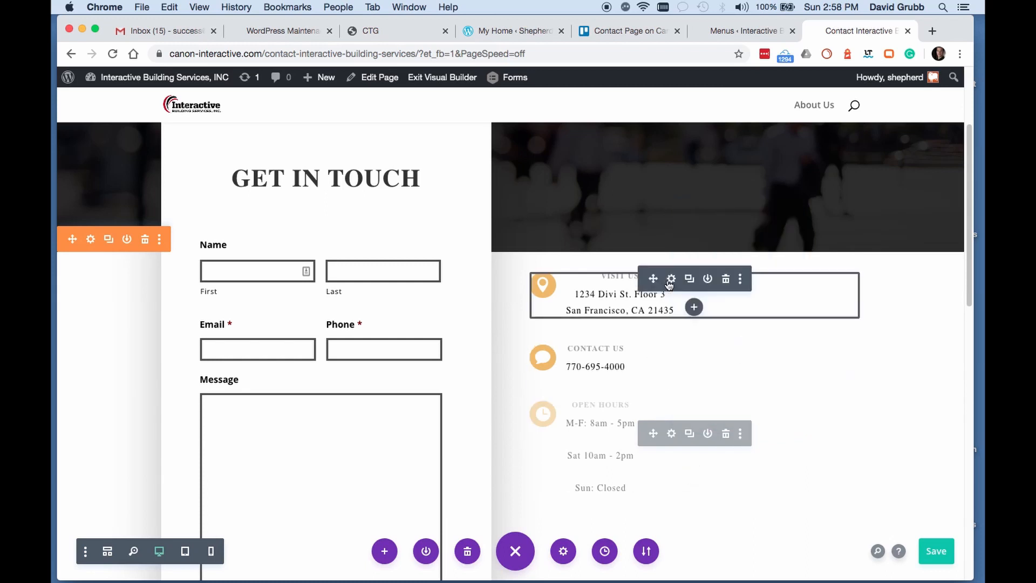
- Paste the company street address and city from Trello into the Visit Us blurb as plain text
left_click(603, 31)
left_click_drag(297, 340, 377, 365)
key("super+c")
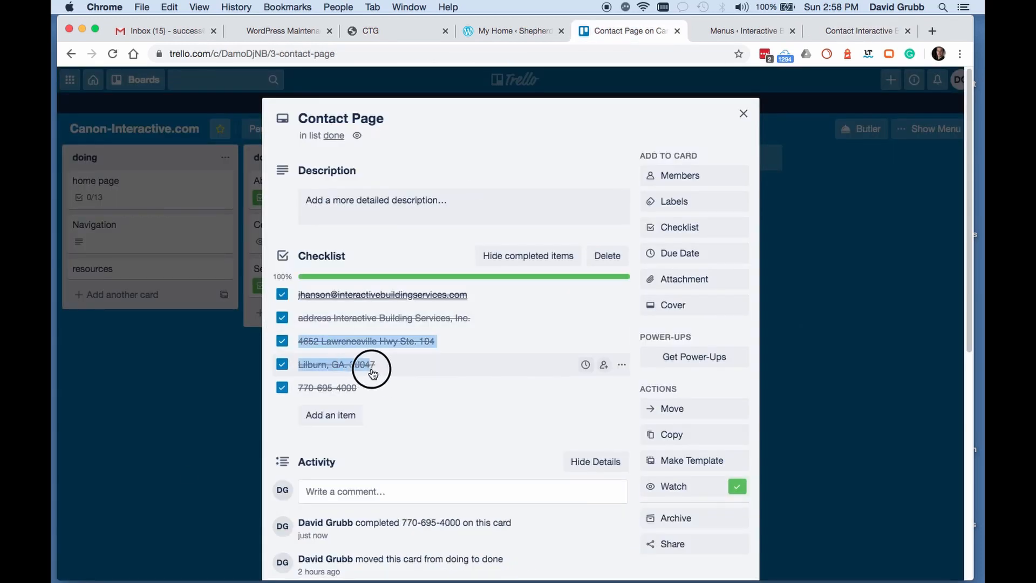
left_click(862, 31)
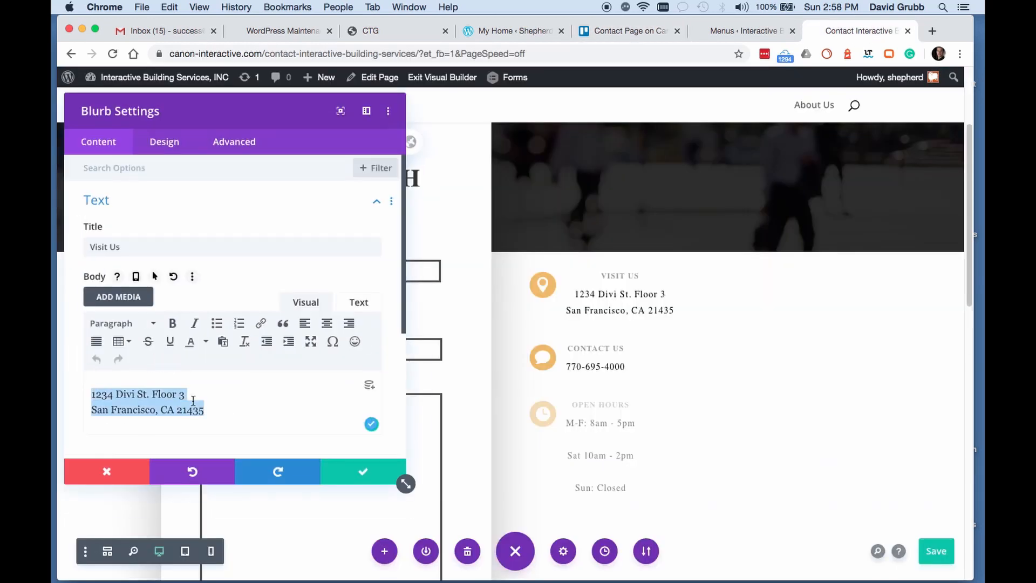
key("super+v")
left_click(358, 303)
key("super+a")
key("super+v")
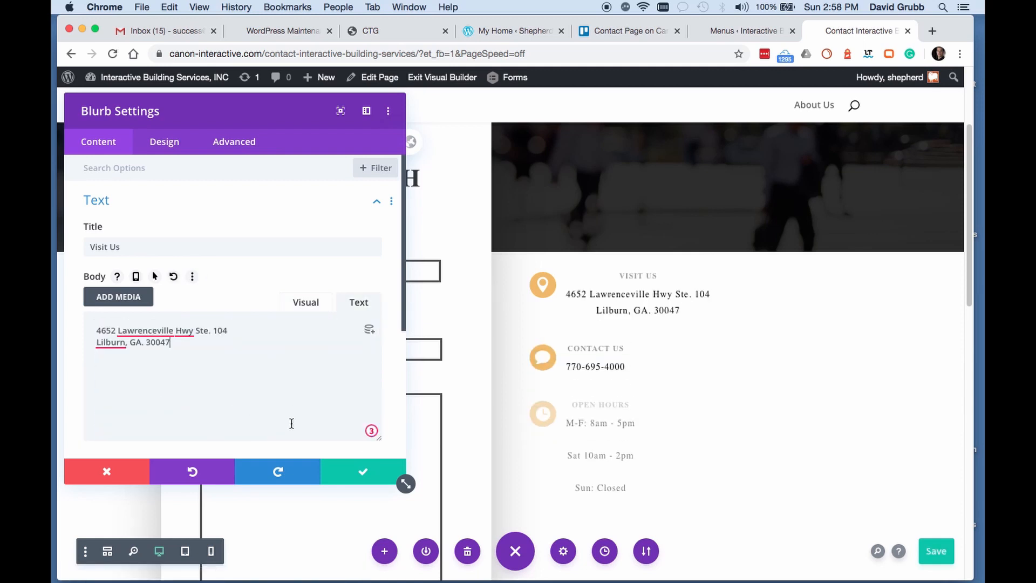
left_click(305, 302)
- Left-align the Visit Us blurb's title and body text, then close its settings
left_click(168, 149)
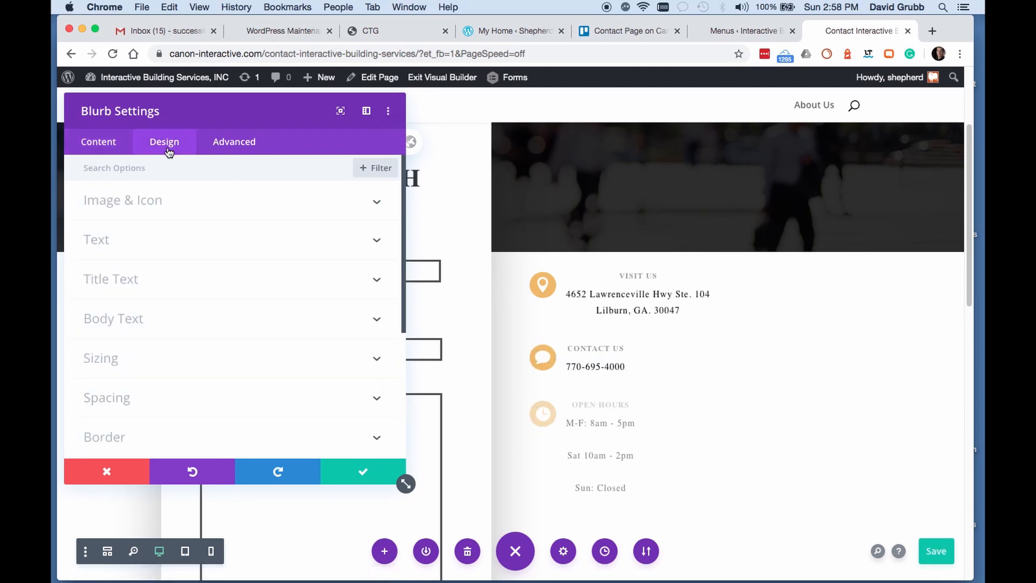
left_click(152, 279)
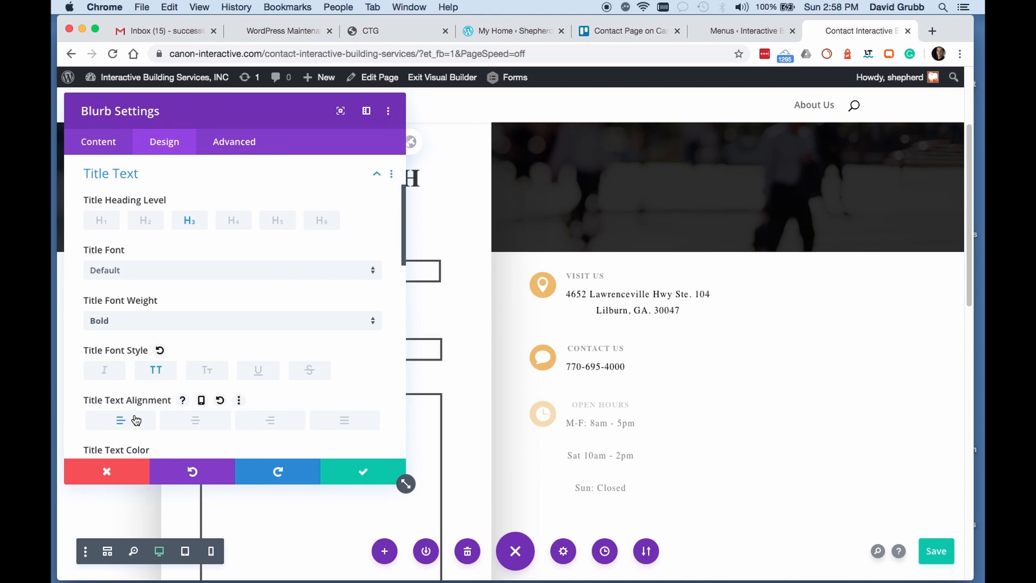
left_click(110, 173)
left_click(111, 206)
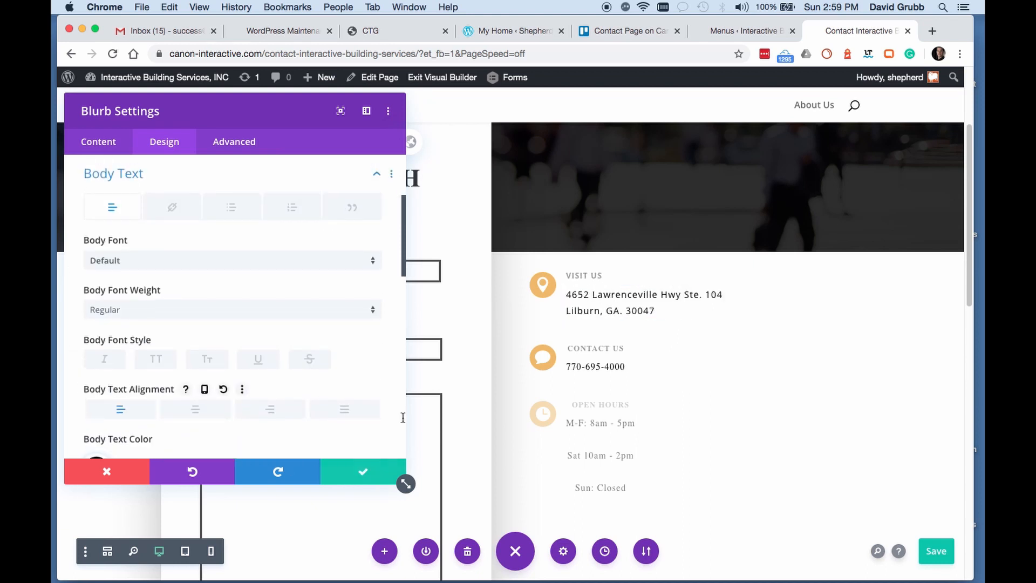
key("Escape")
scroll(231, 324, "up", 4)
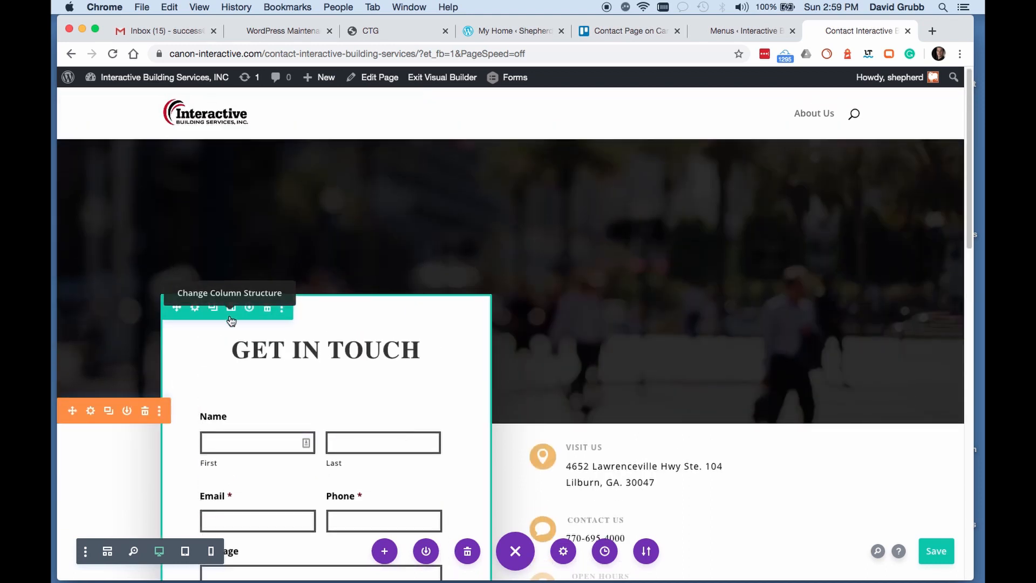
- Adjust the form column's right padding
left_click(91, 410)
left_click(402, 477)
scroll(542, 450, "down", 2)
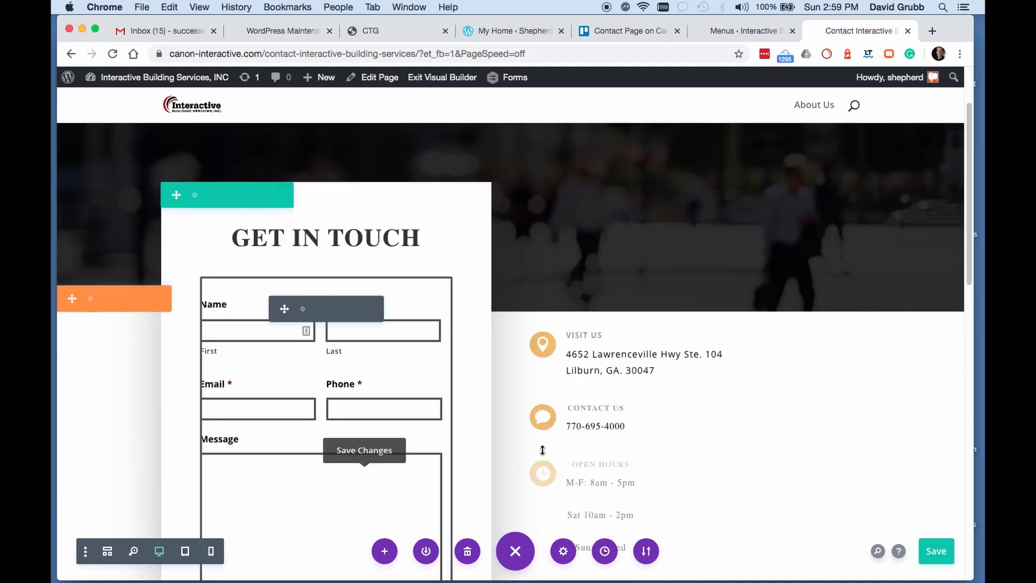
left_click_drag(494, 343, 568, 349)
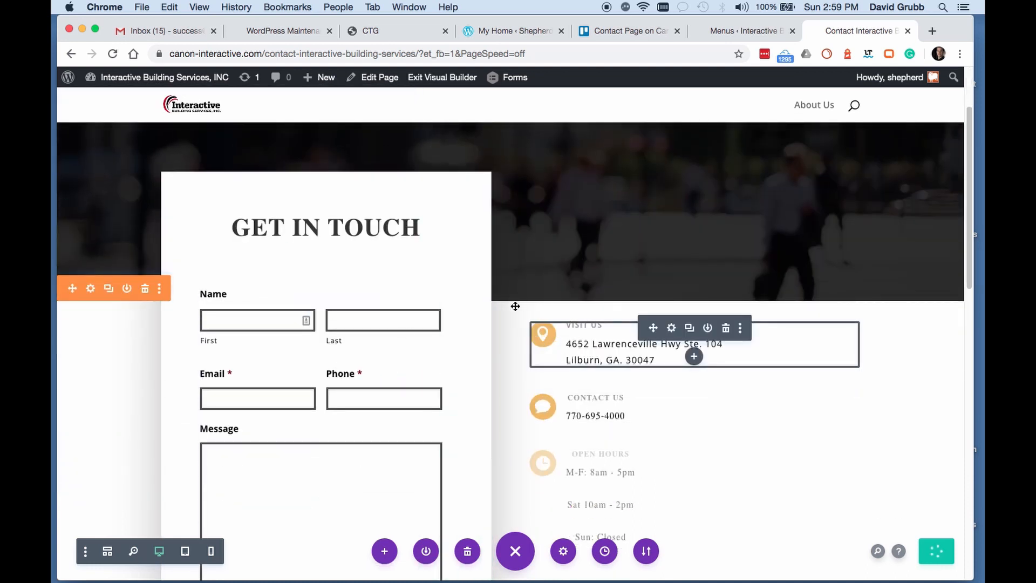
scroll(118, 346, "down", 10)
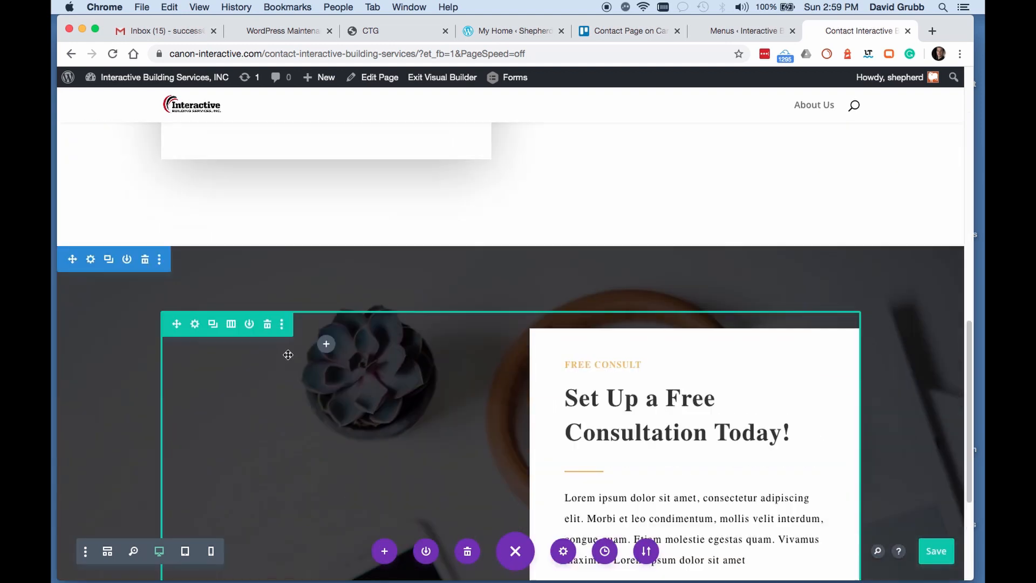
scroll(288, 355, "up", 1)
- Disable the Free Consultation section on all devices
left_click(159, 275)
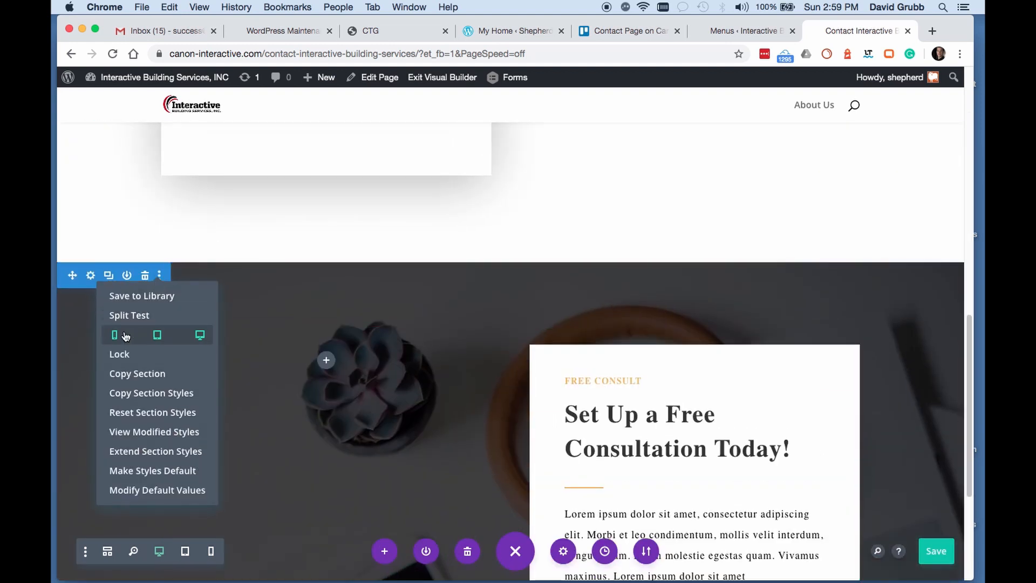
left_click(210, 339)
left_click(159, 275)
scroll(618, 358, "down", 1)
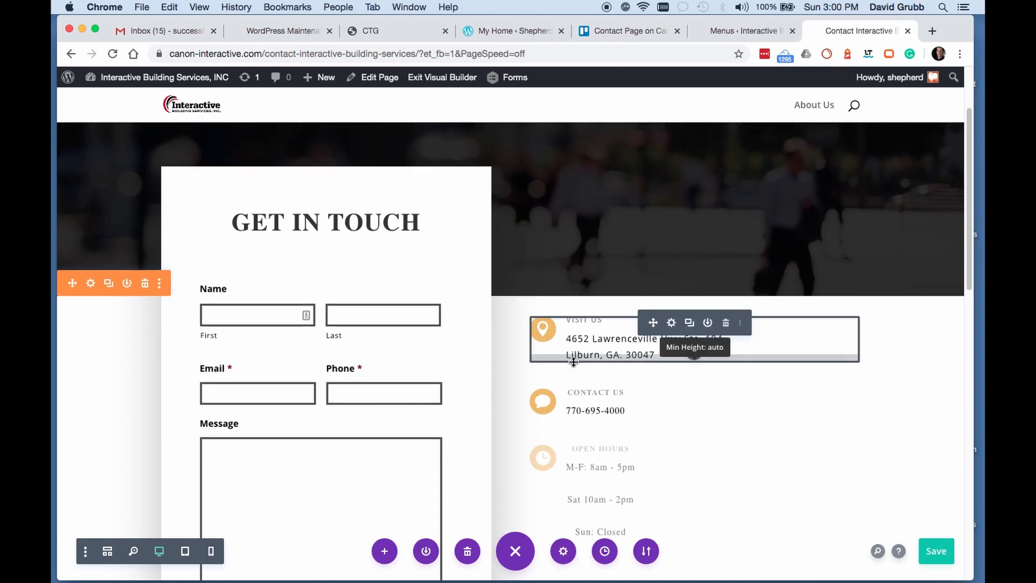
- Open the contact section's design options and expand Layout, Dividers and Spacing
left_click(91, 282)
left_click(164, 142)
left_click(143, 209)
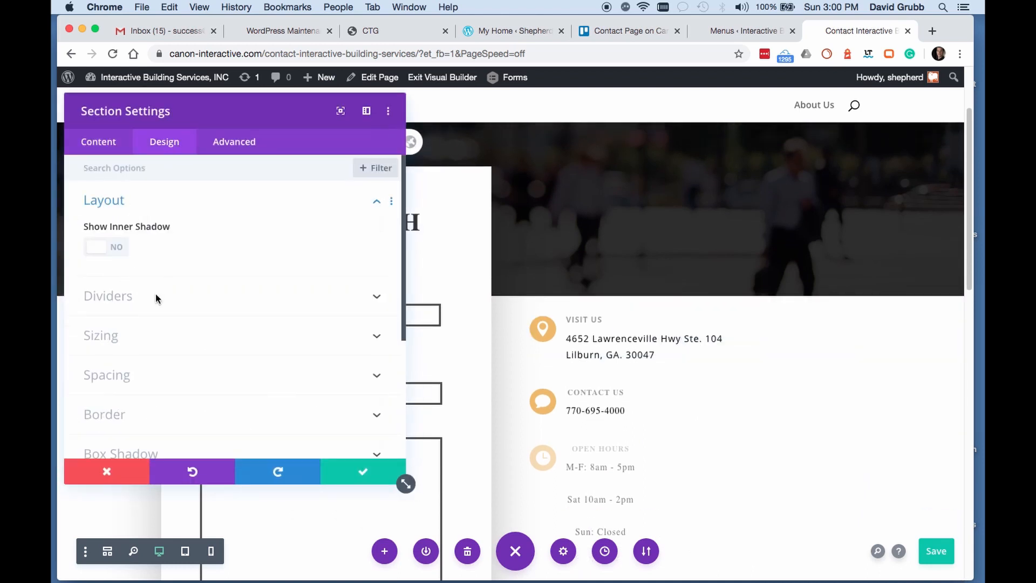
left_click(155, 296)
scroll(262, 307, "down", 10)
scroll(269, 320, "up", 2)
left_click(270, 322)
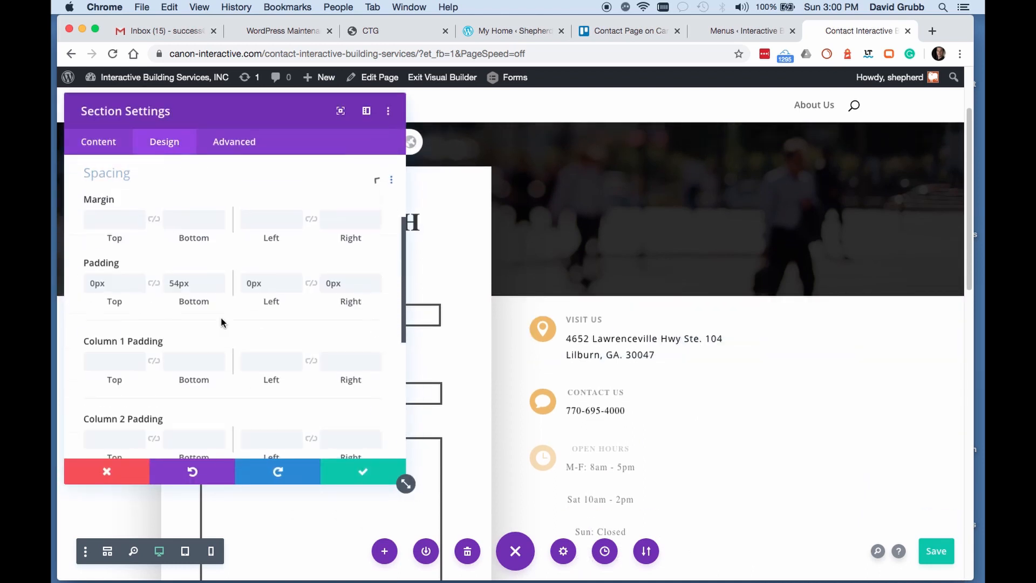
scroll(222, 319, "down", 3)
scroll(221, 322, "up", 3)
scroll(222, 322, "down", 5)
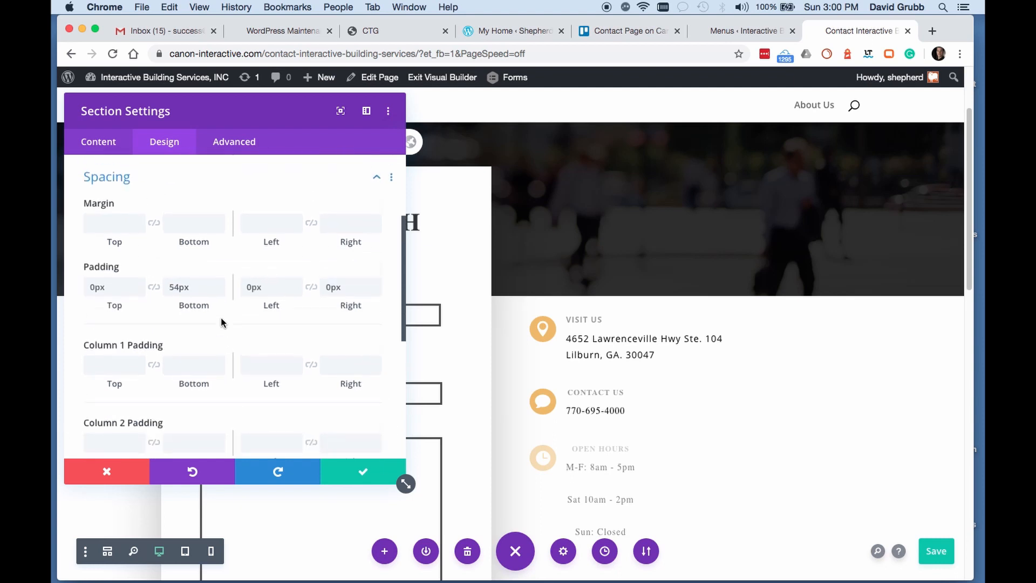
- Reopen the section's Spacing options and try the top margin, leaving it at 0px
left_click(161, 371)
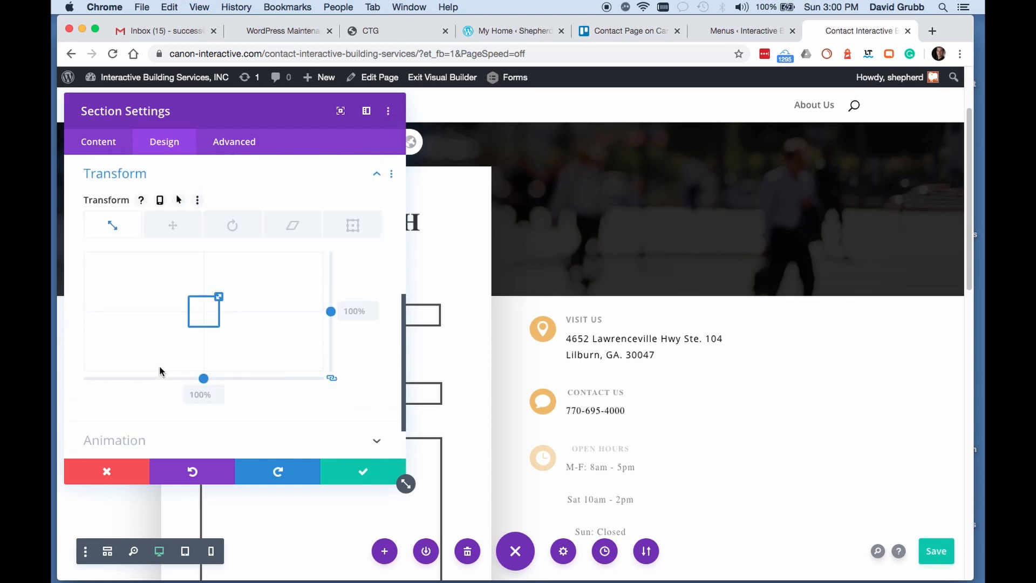
scroll(178, 317, "up", 4)
left_click(130, 220)
left_click(141, 217)
left_click(140, 217)
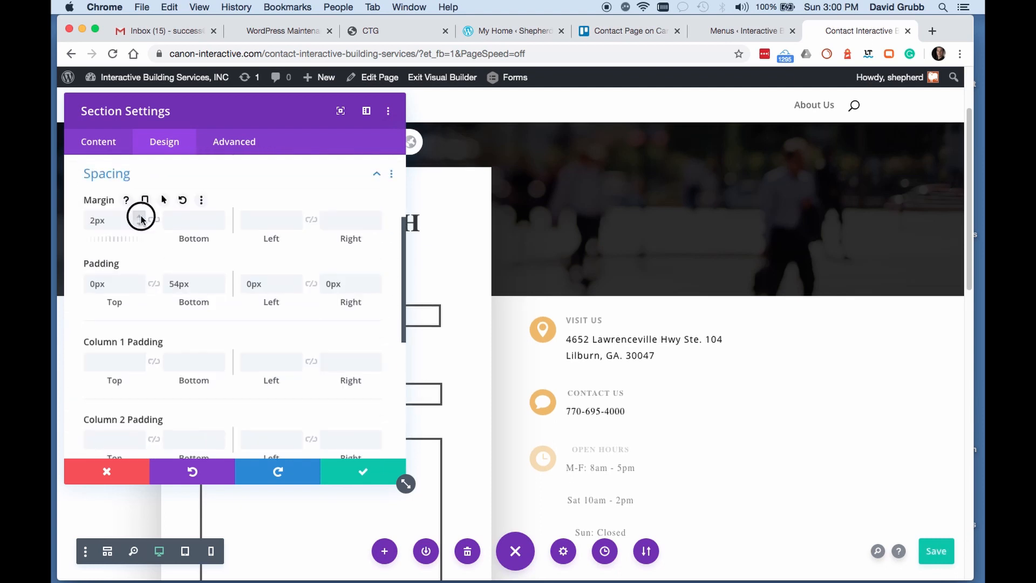
left_click(140, 217)
left_click(141, 226)
left_click(141, 226)
left_click(141, 227)
- Set the section's left margin and a -188px right margin, clearing the mistaken 88px right padding
left_click(297, 217)
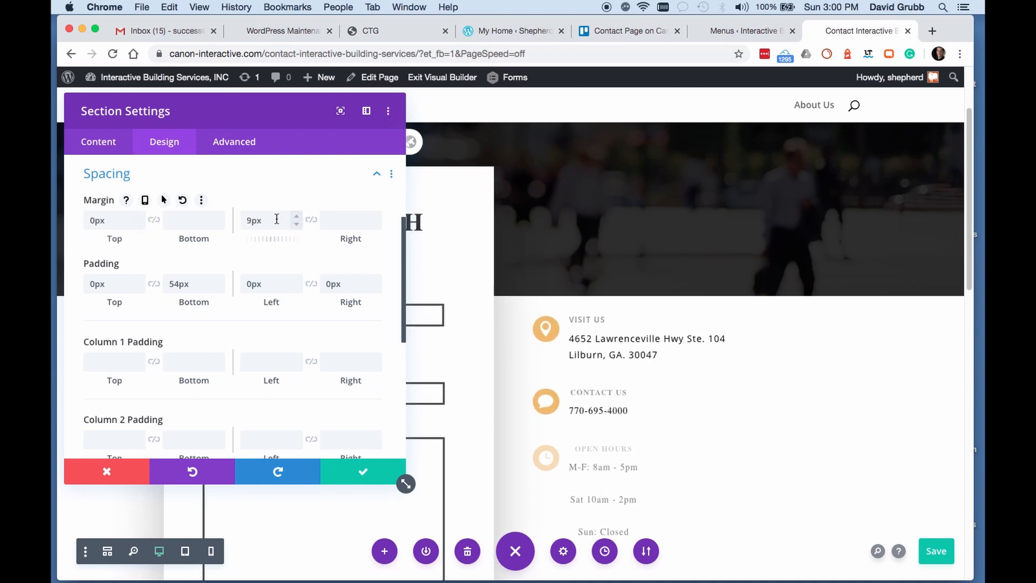
left_click(275, 285)
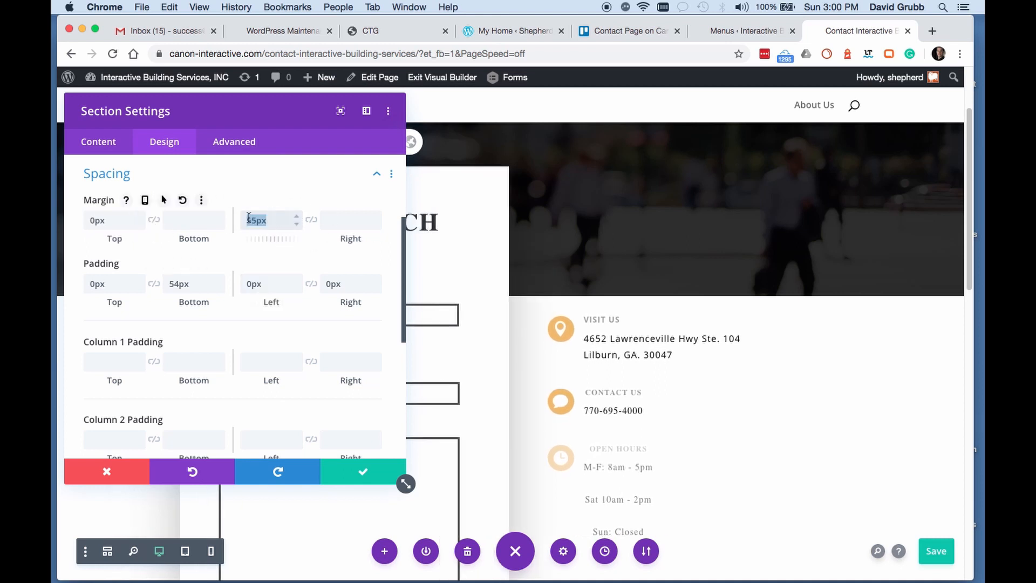
double_click(274, 219)
key("super+c")
left_click(344, 220)
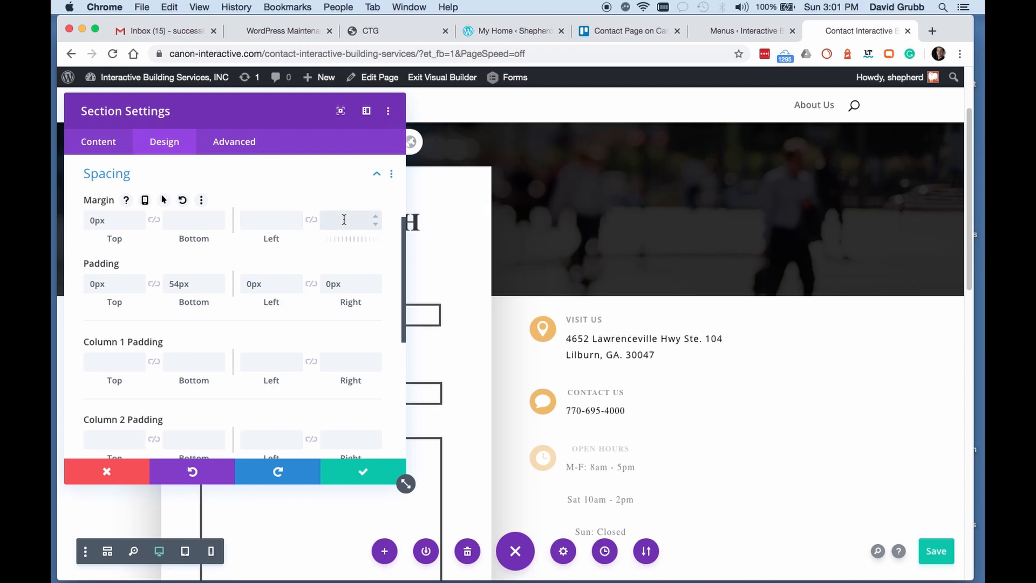
key("super+v")
left_click(348, 283)
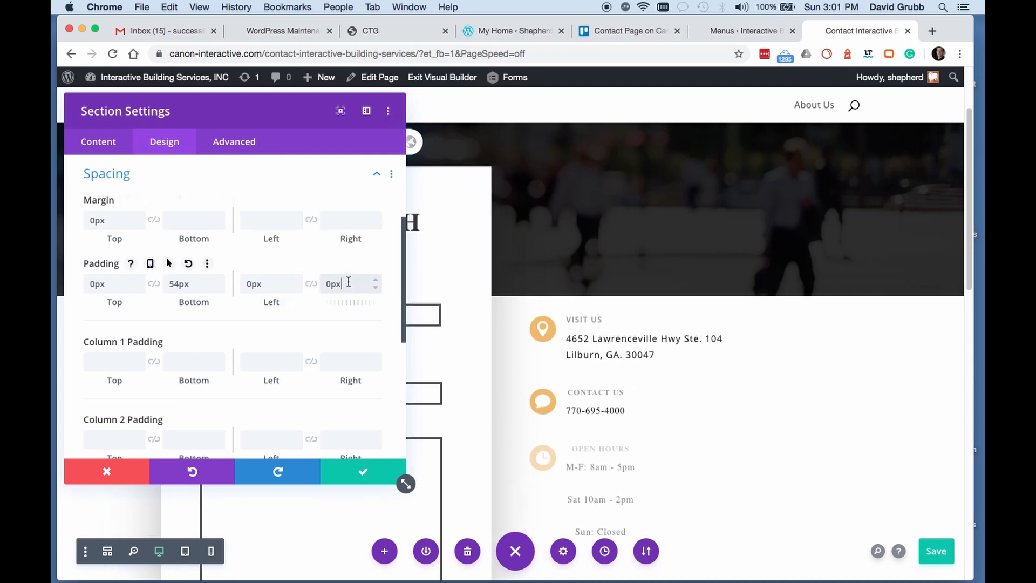
type("88px")
key("BackSpace")
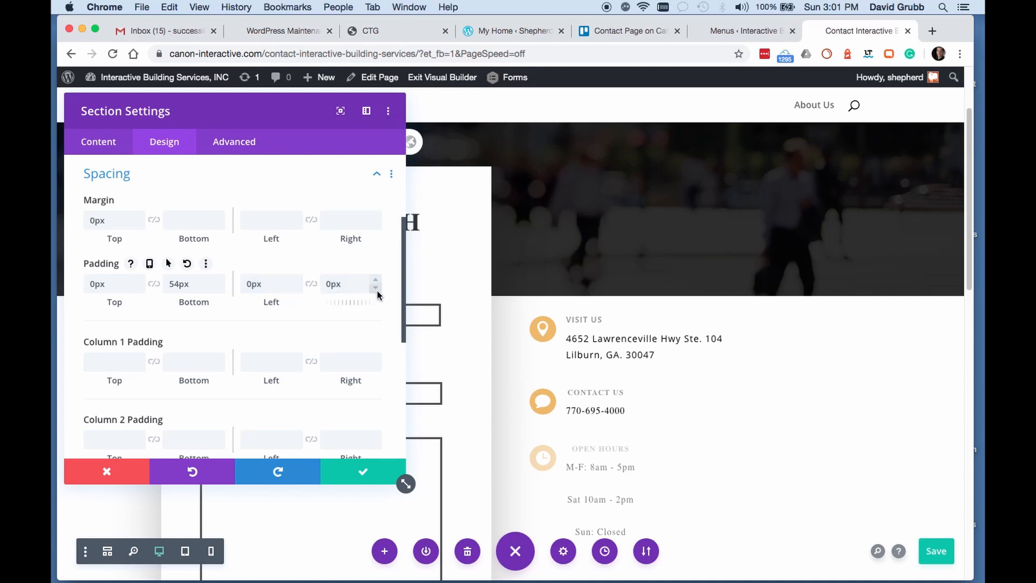
left_click(375, 225)
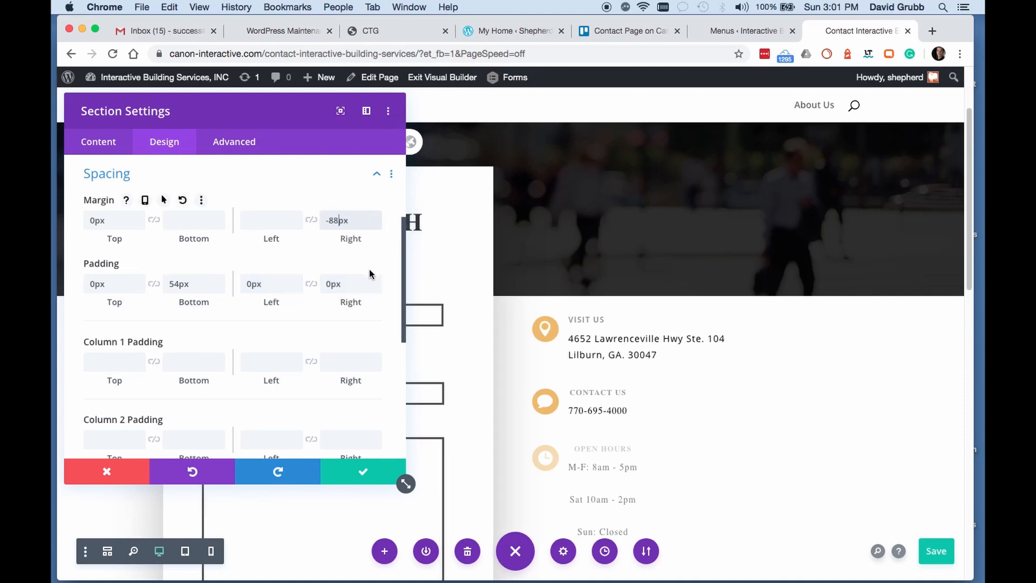
- Push the section's left margin to -125px, confirm it, and open the row's design options
left_click_drag(314, 110, 764, 113)
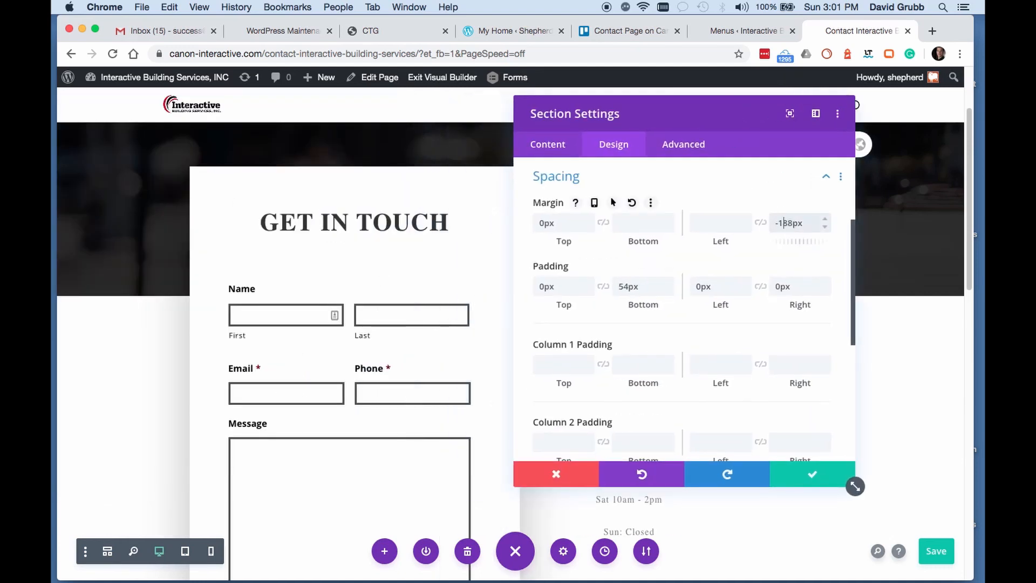
left_click(746, 228)
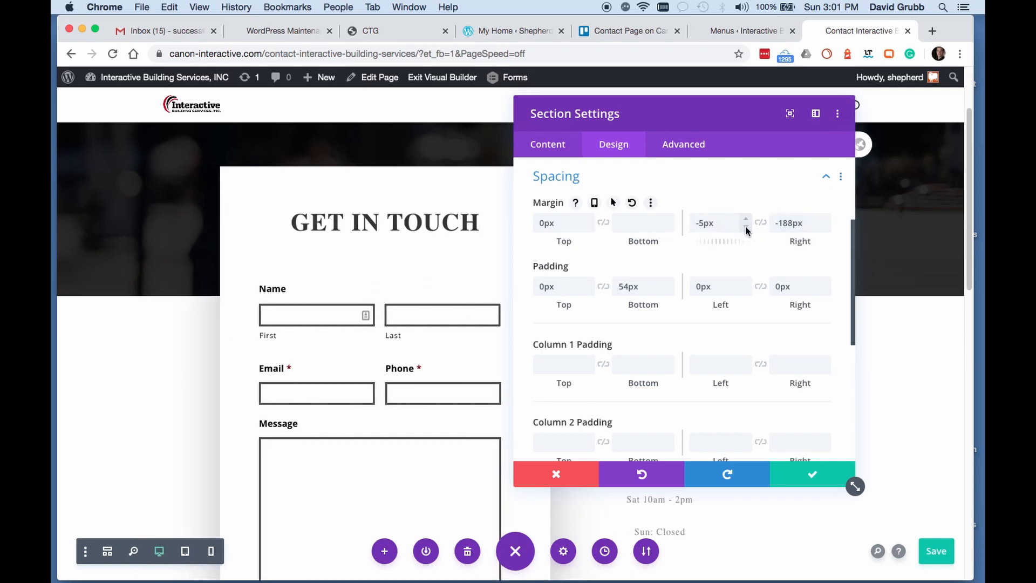
type("2")
left_click_drag(694, 111, 754, 103)
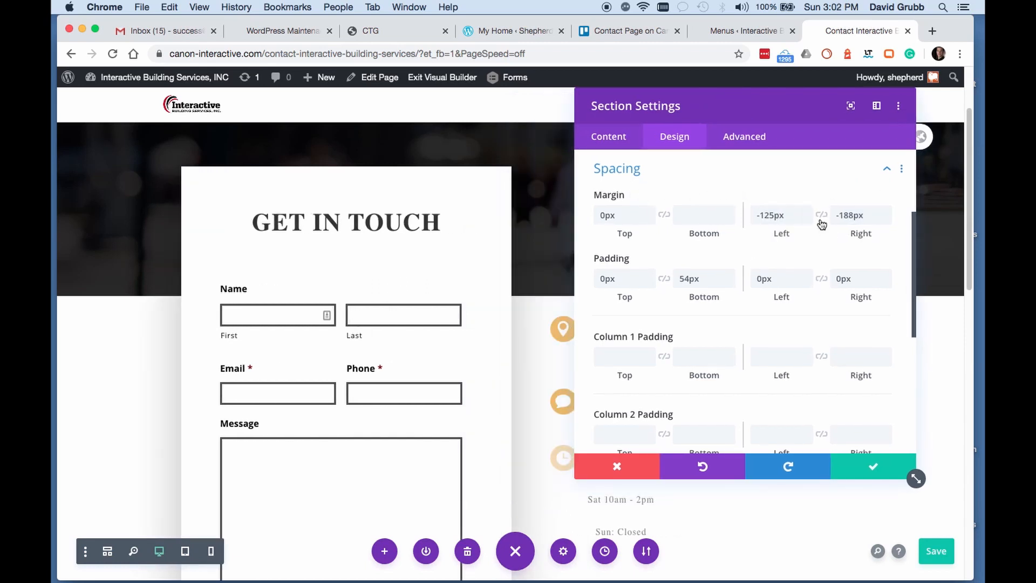
scroll(740, 379, "down", 5)
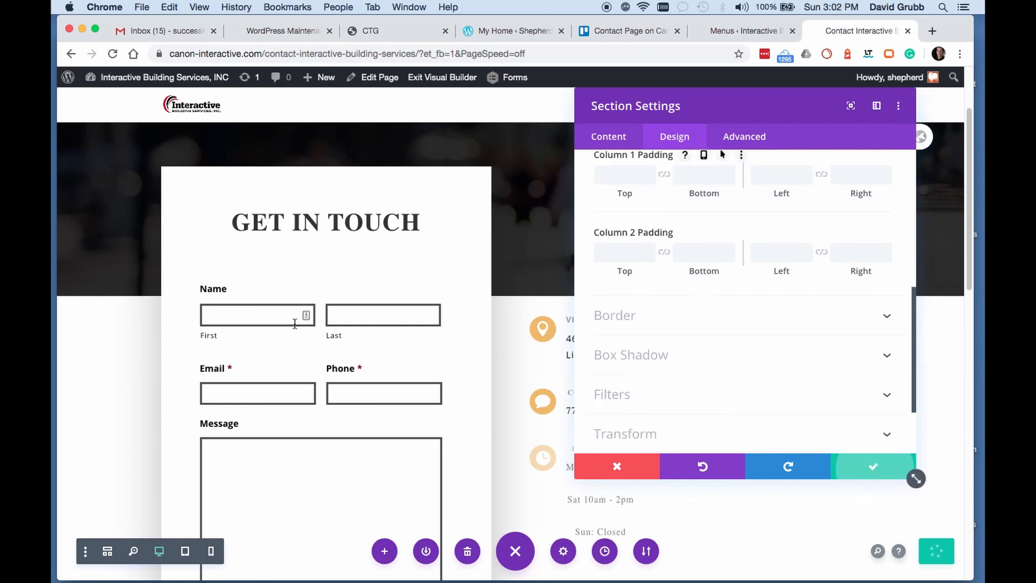
left_click(873, 466)
left_click(202, 206)
left_click(674, 136)
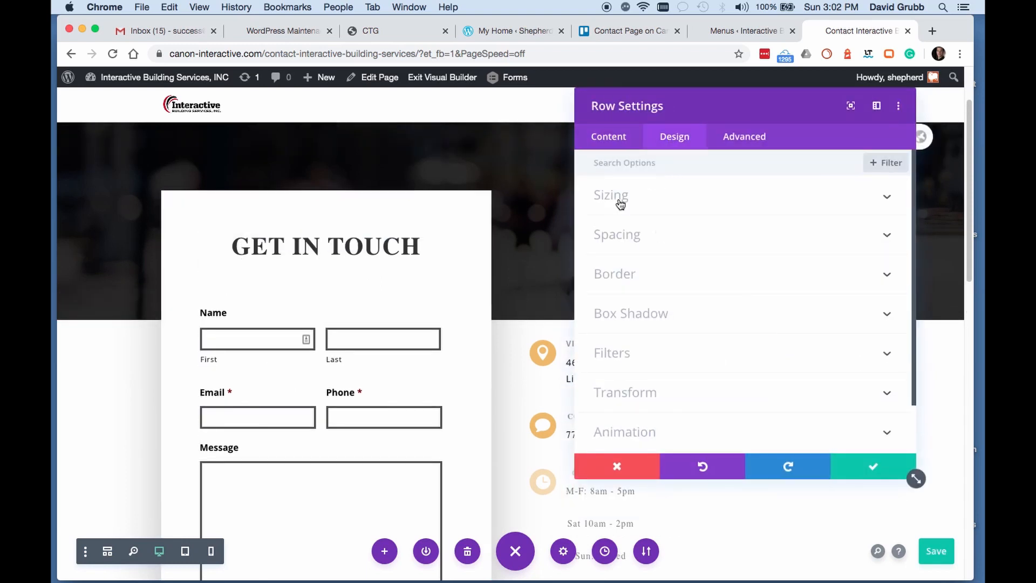
- Set the row's sizing to 100% maximum width with a 122px value and confirm the row settings
left_click(619, 201)
scroll(718, 263, "down", 3)
left_click_drag(707, 246, 827, 251)
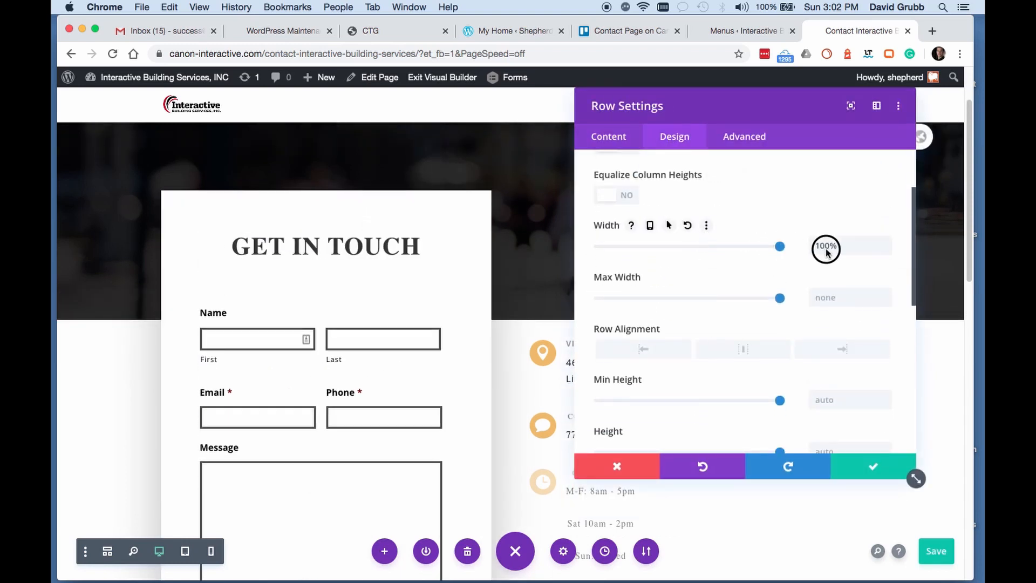
left_click_drag(762, 300, 844, 247)
type("122px")
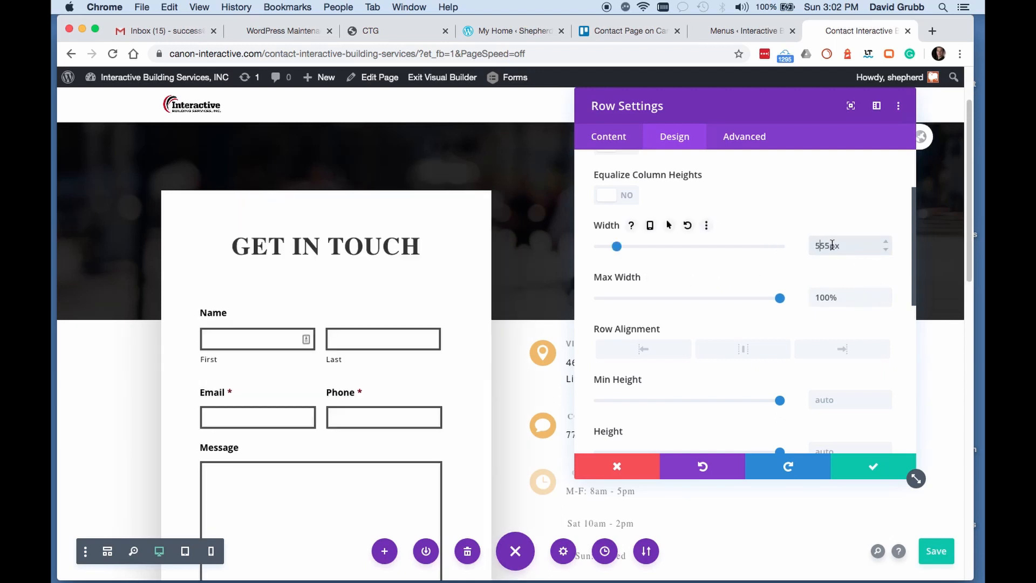
left_click(874, 468)
- Save the contact page
scroll(729, 451, "down", 3)
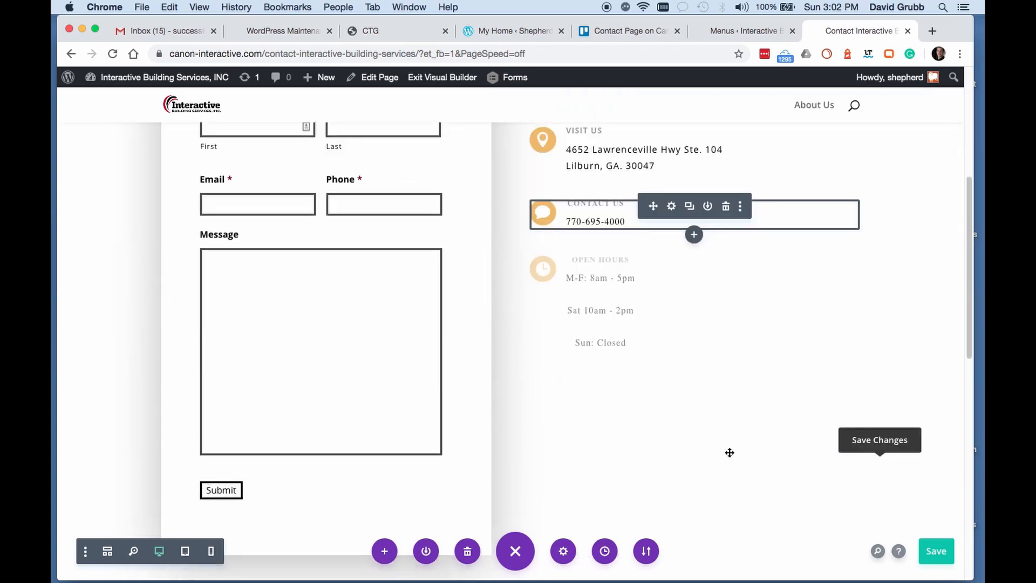
scroll(729, 451, "up", 3)
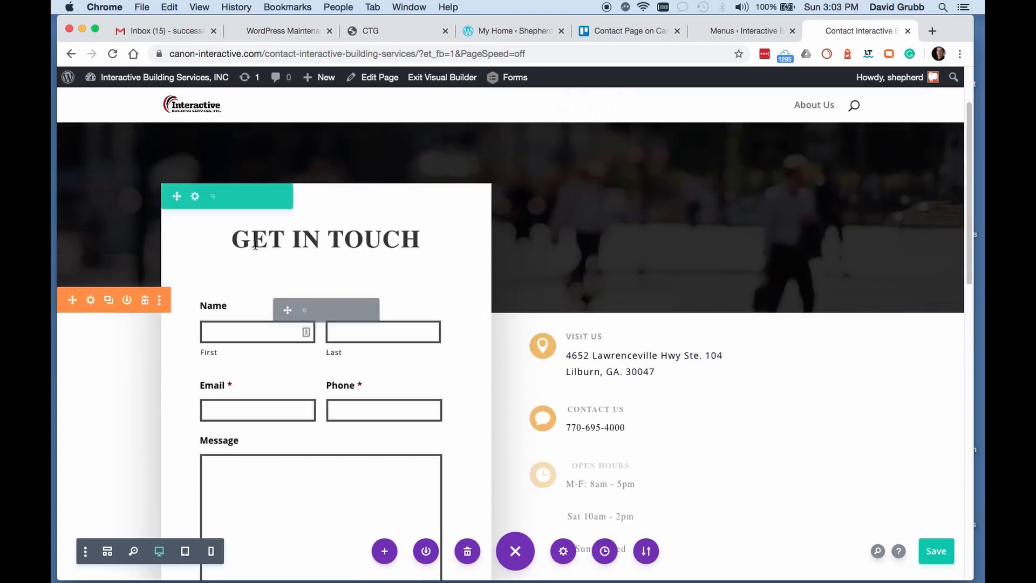
key("super+s")
scroll(648, 486, "down", 4)
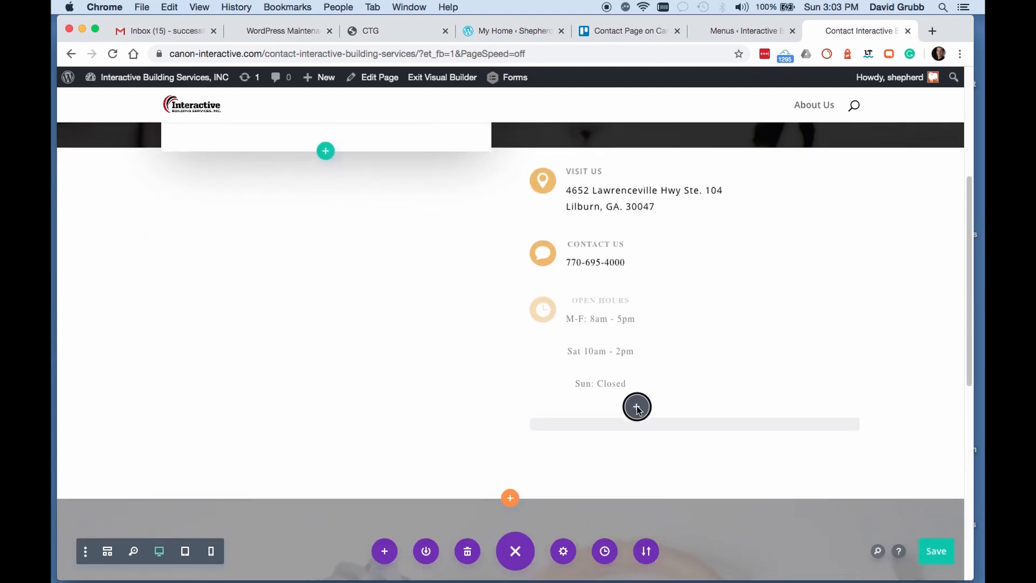
scroll(632, 414, "up", 1)
scroll(632, 415, "up", 2)
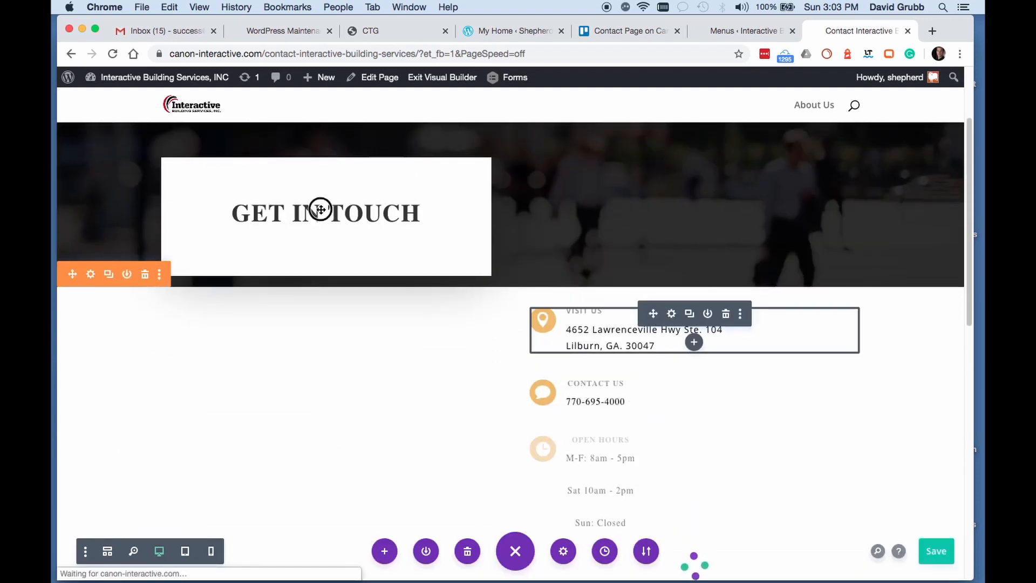
- Move the Visit Us, Contact Us and Open Hours blocks into the Get In Touch card and save
left_click_drag(335, 289, 320, 258)
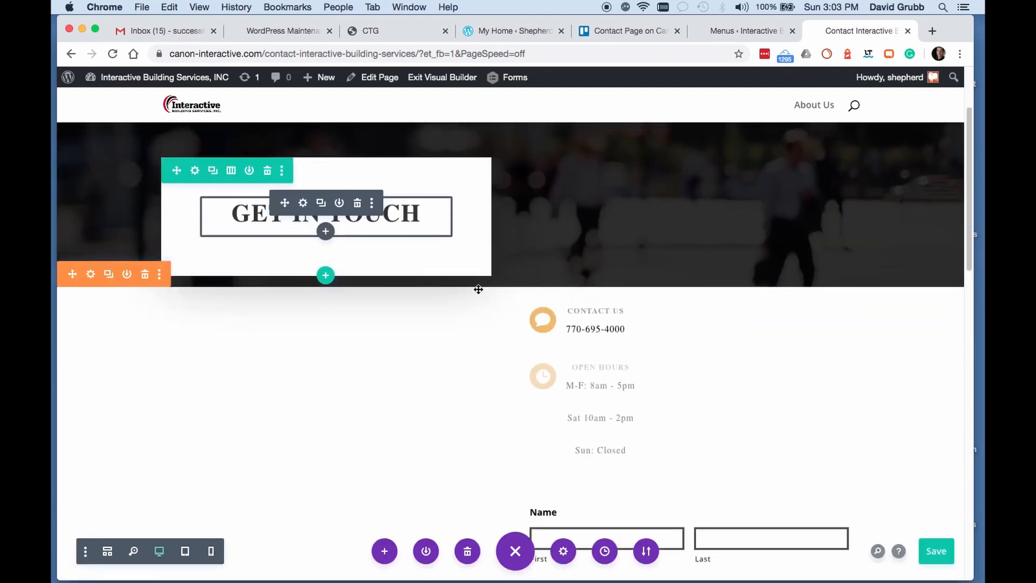
left_click(358, 274)
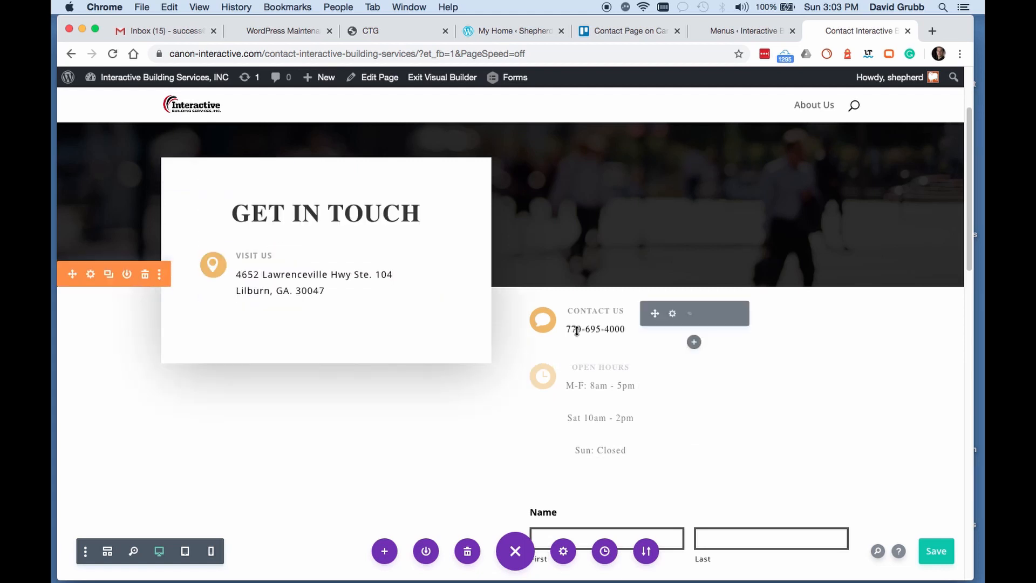
left_click_drag(576, 331, 314, 315)
left_click_drag(587, 330, 280, 356)
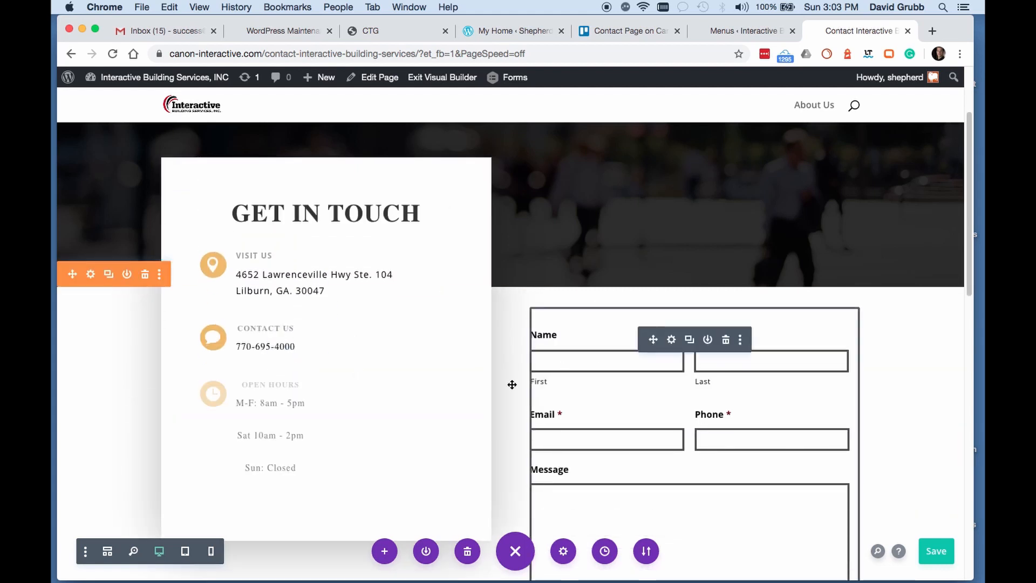
scroll(613, 390, "down", 7)
left_click(936, 551)
- Check the live page, then reopen it in the Visual Builder
scroll(692, 360, "up", 7)
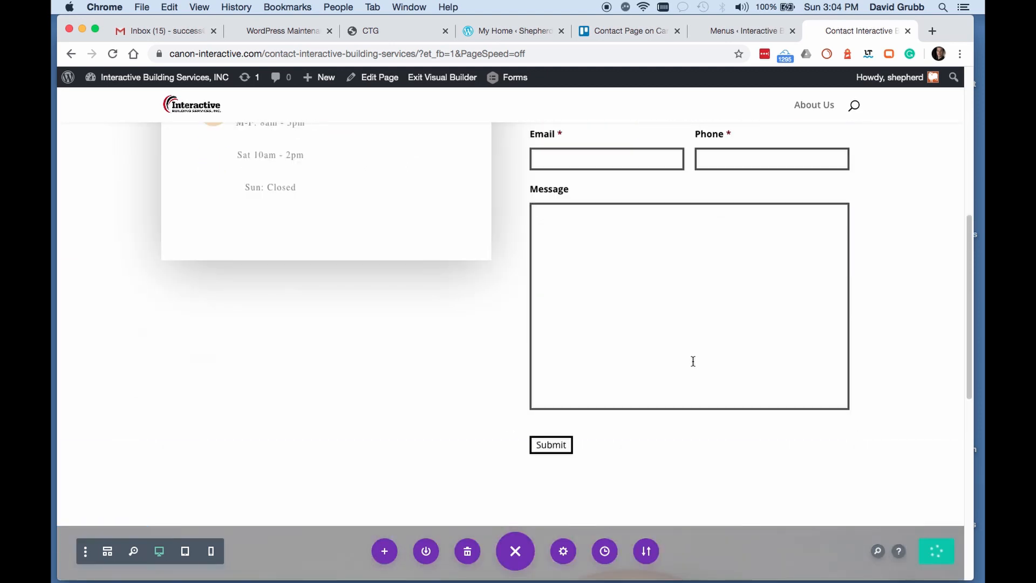
left_click(434, 77)
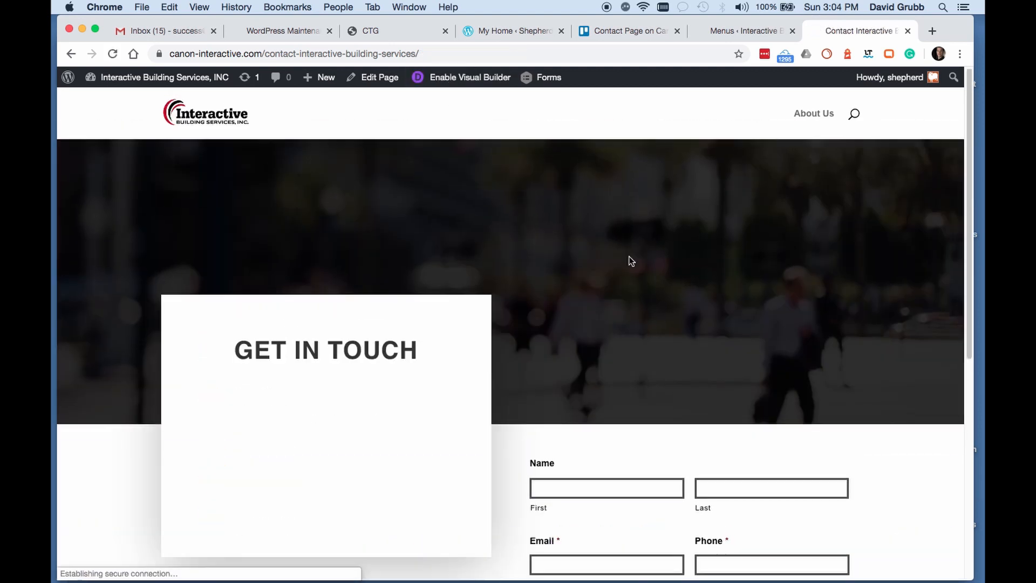
scroll(885, 354, "down", 7)
scroll(885, 354, "up", 7)
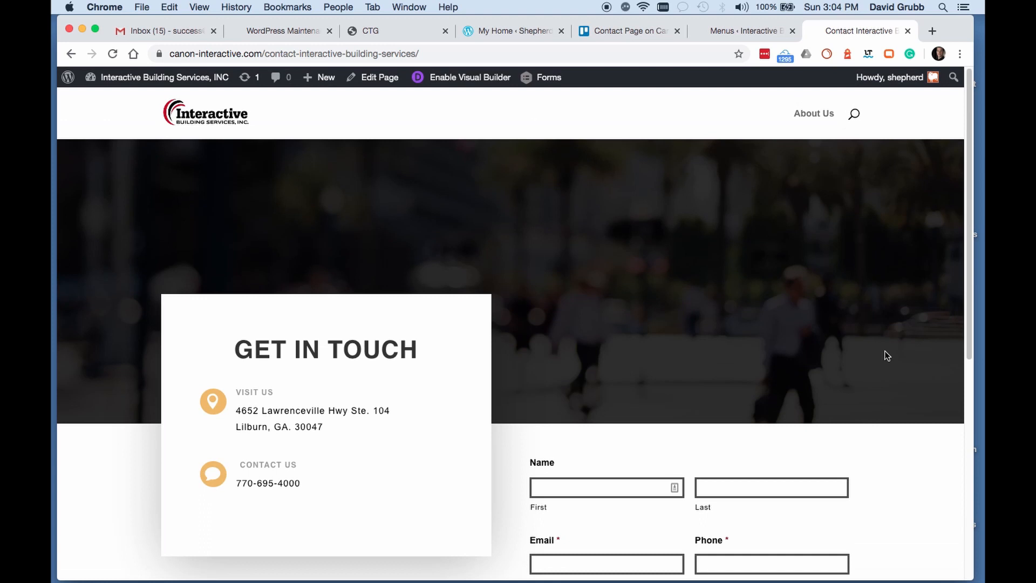
left_click(470, 78)
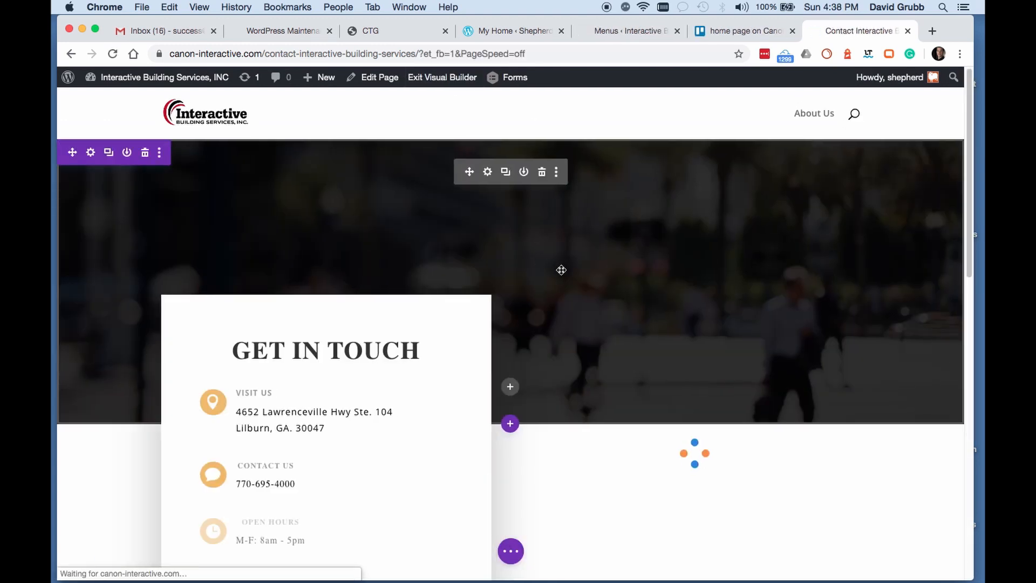
- Give the Visit Us blurb's icon a red circle colour
left_click(303, 394)
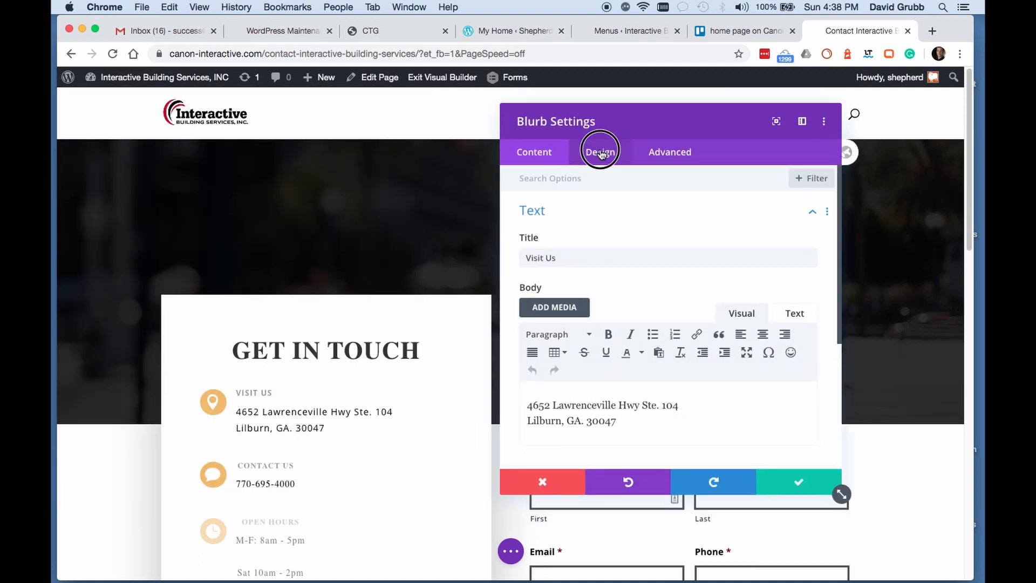
left_click(600, 152)
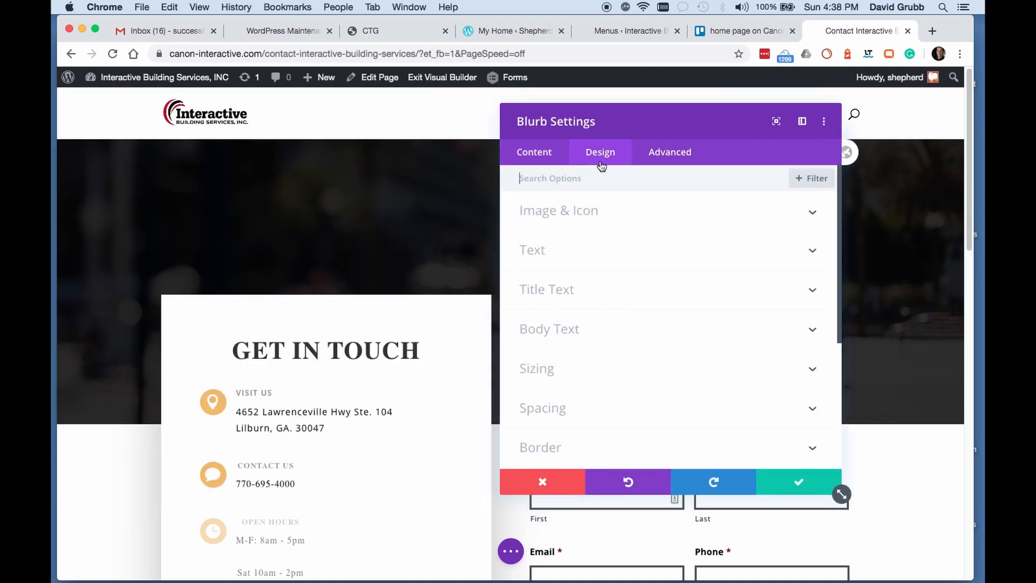
left_click(621, 211)
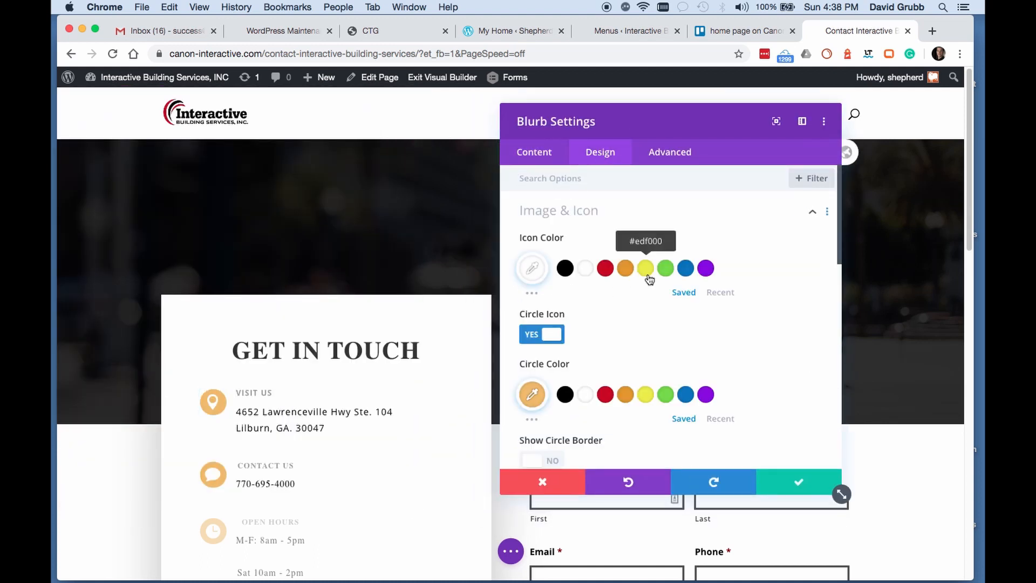
left_click(605, 395)
key("Escape")
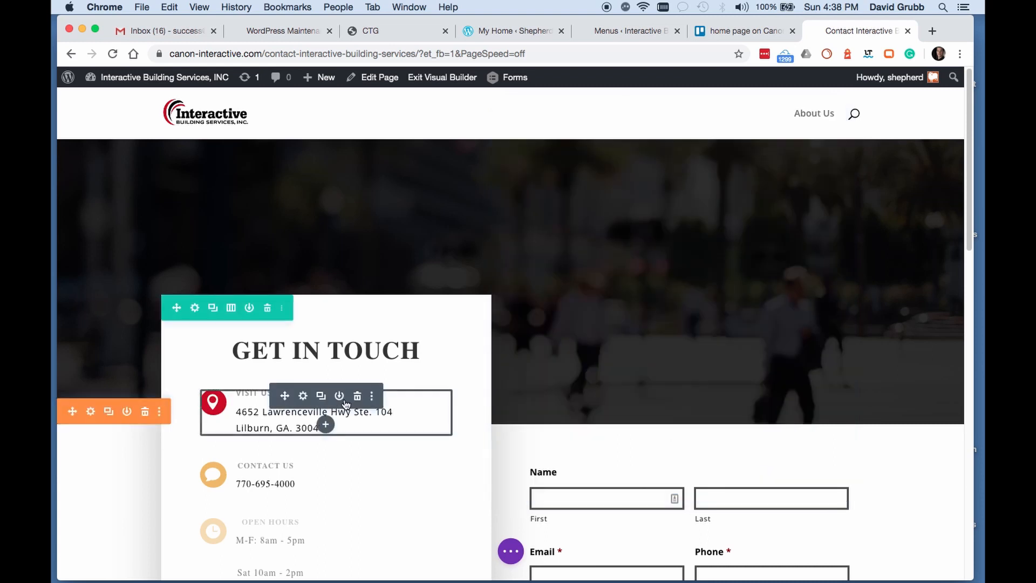
- Copy the Visit Us blurb's styles and paste them onto the Contact Us blurb
left_click(372, 397)
left_click(366, 255)
left_click(371, 470)
left_click(374, 352)
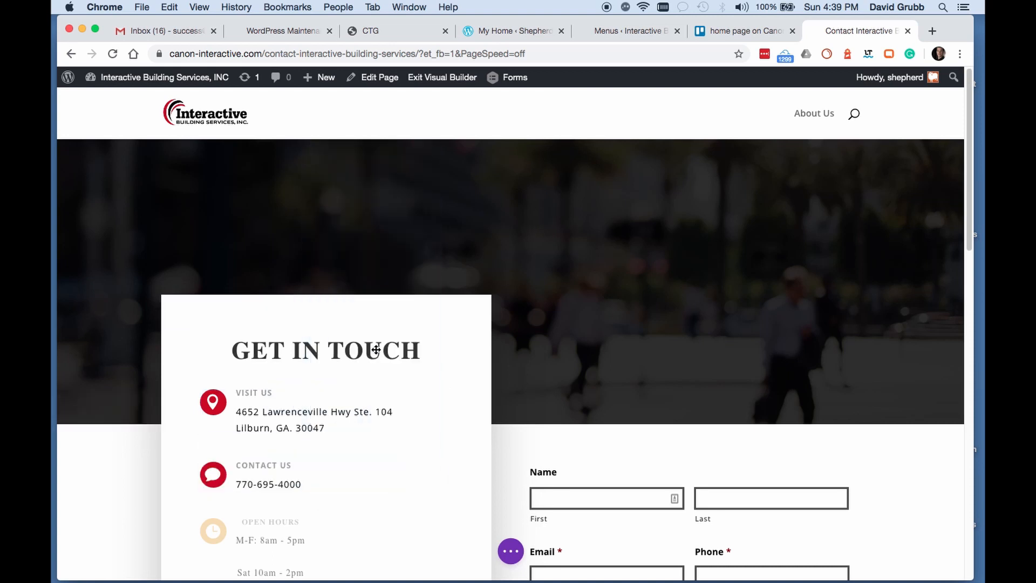
- Save the page, check it at phone width, and go to the WordPress Menus admin page
scroll(475, 378, "down", 4)
left_click(514, 537)
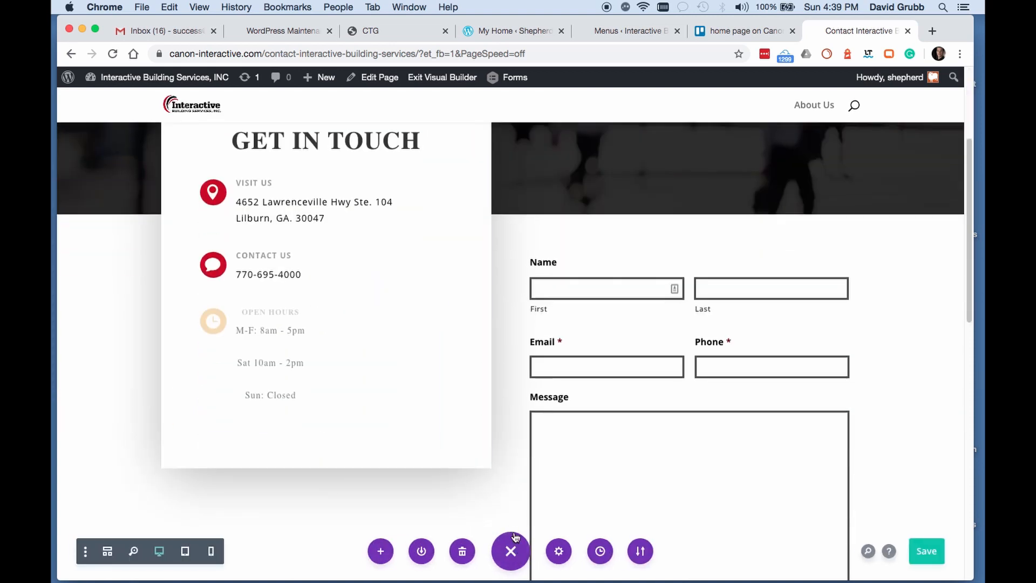
left_click(924, 551)
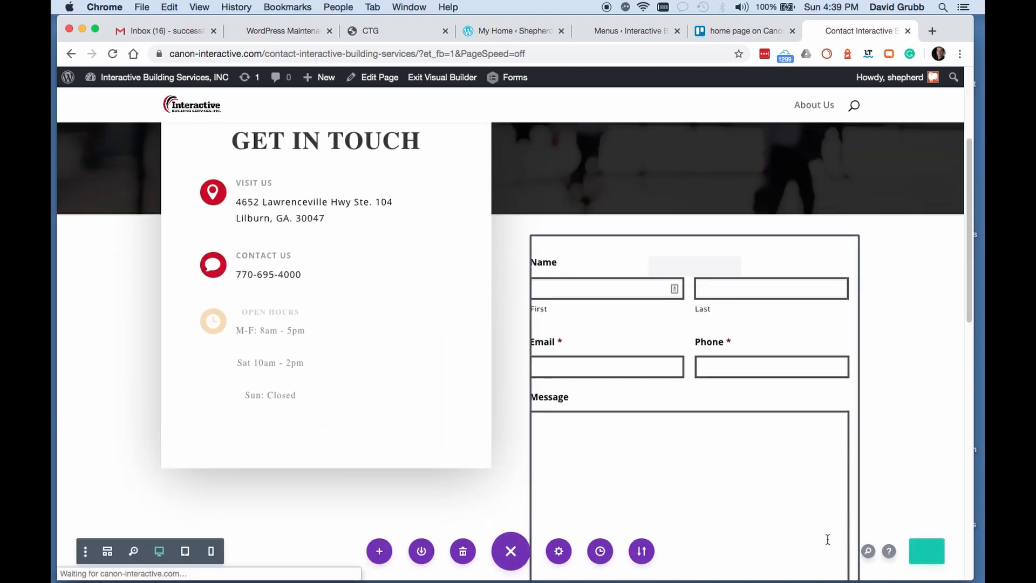
left_click(212, 552)
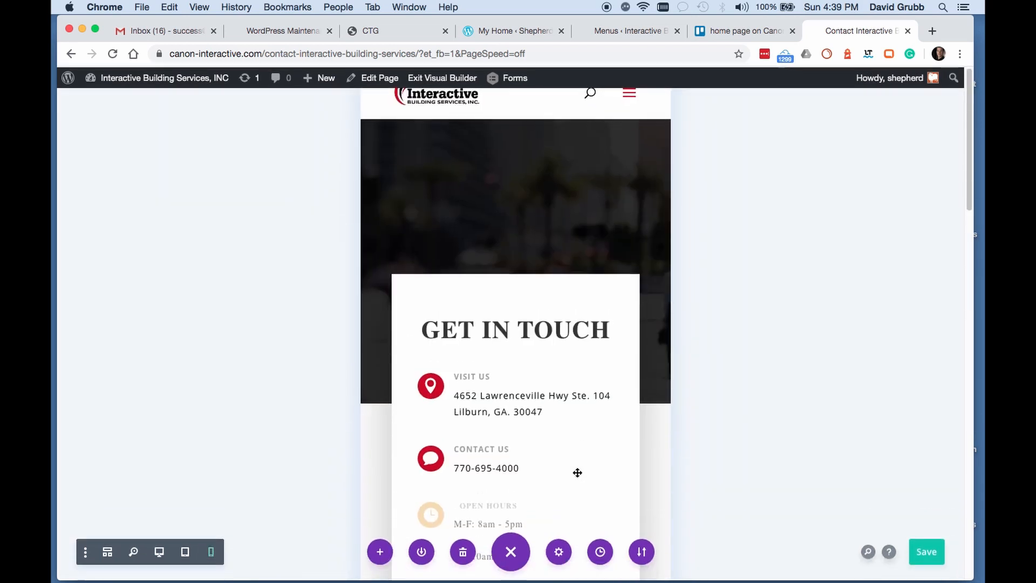
scroll(513, 400, "down", 10)
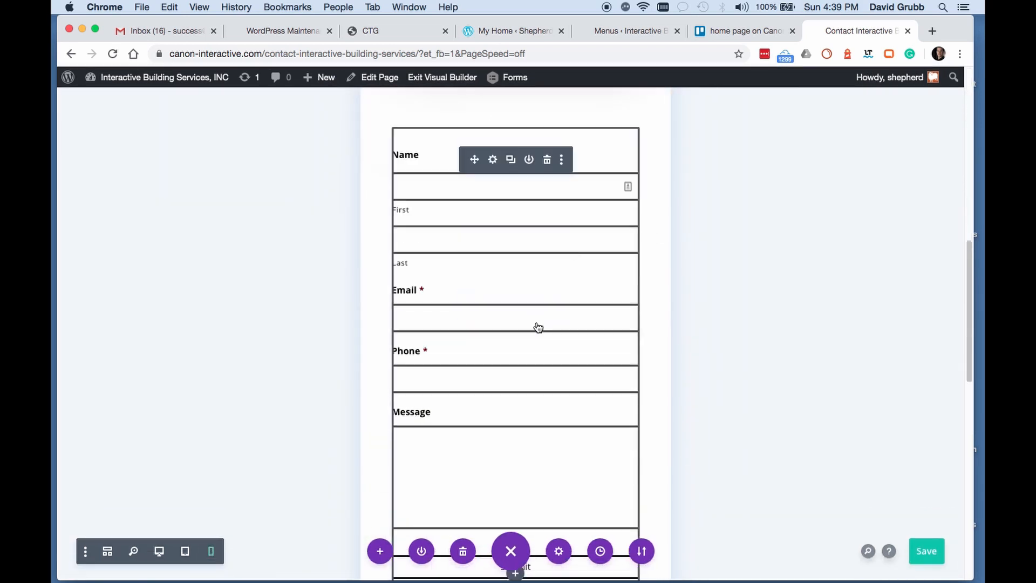
scroll(538, 328, "down", 10)
scroll(536, 322, "up", 20)
left_click(435, 78)
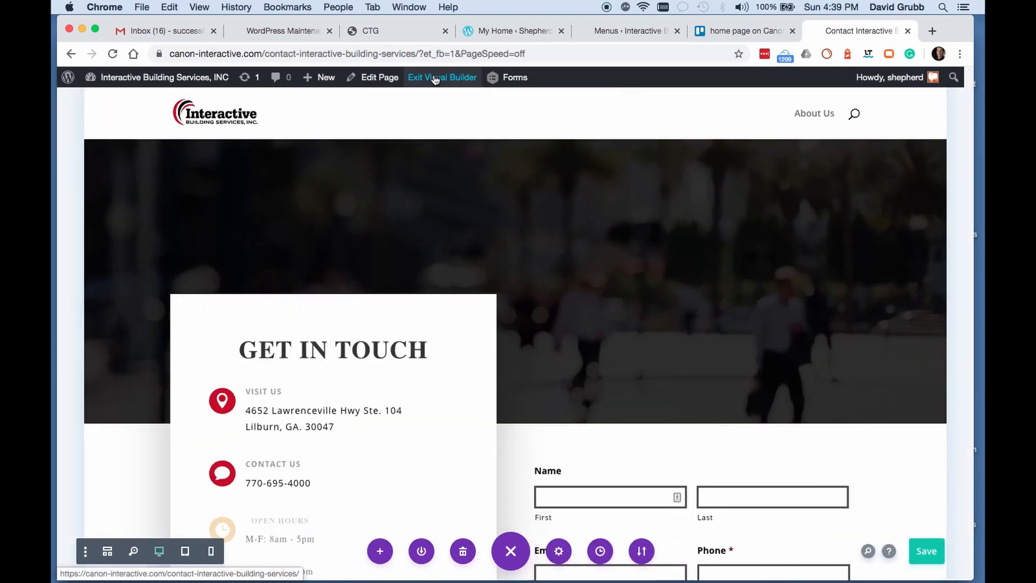
left_click_drag(617, 30, 870, 30)
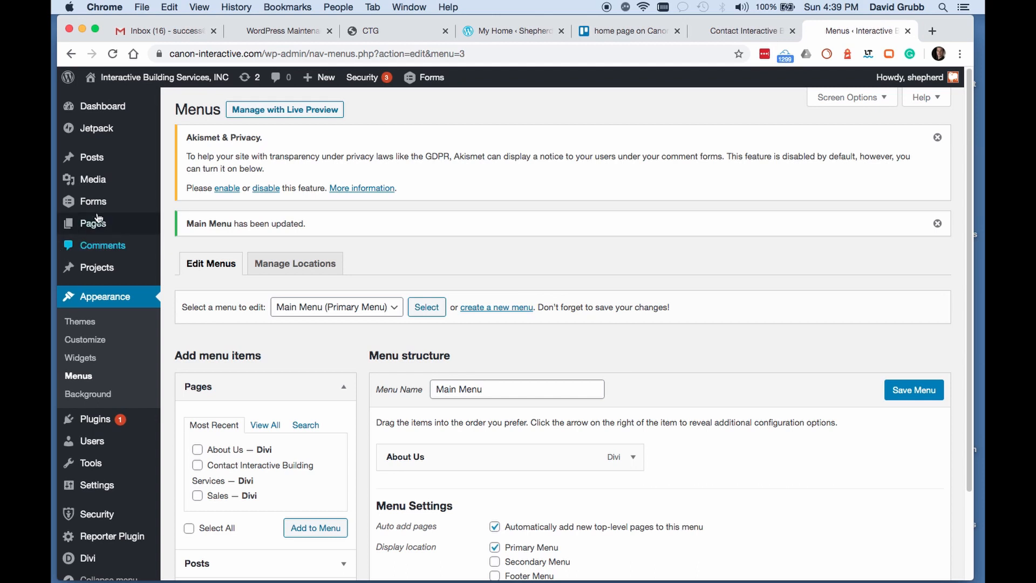
- Deactivate the Gravity Forms Custom Styles plugin and update the Report Aggregator plugin
mouse_move(97, 206)
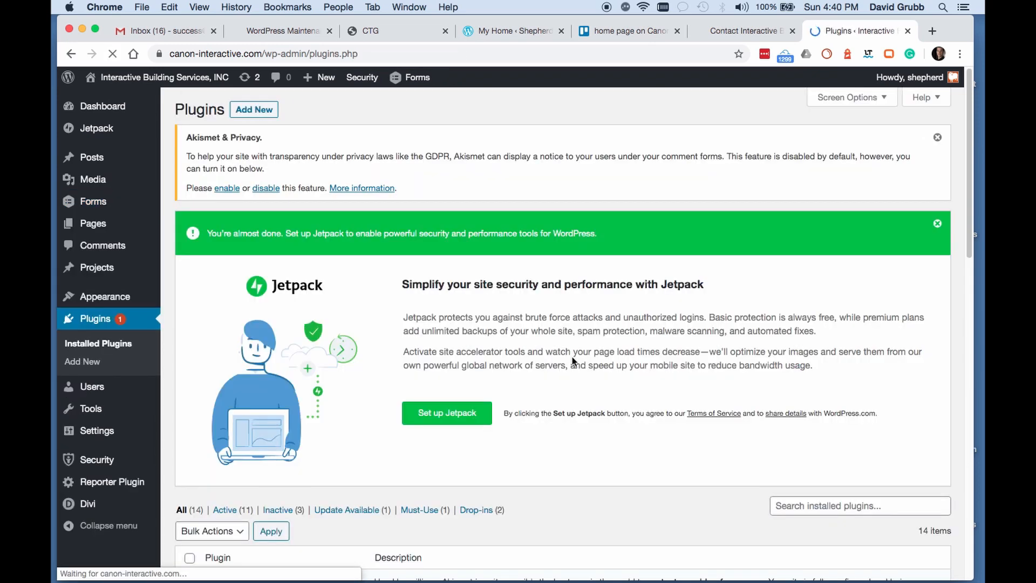
scroll(786, 326, "down", 4)
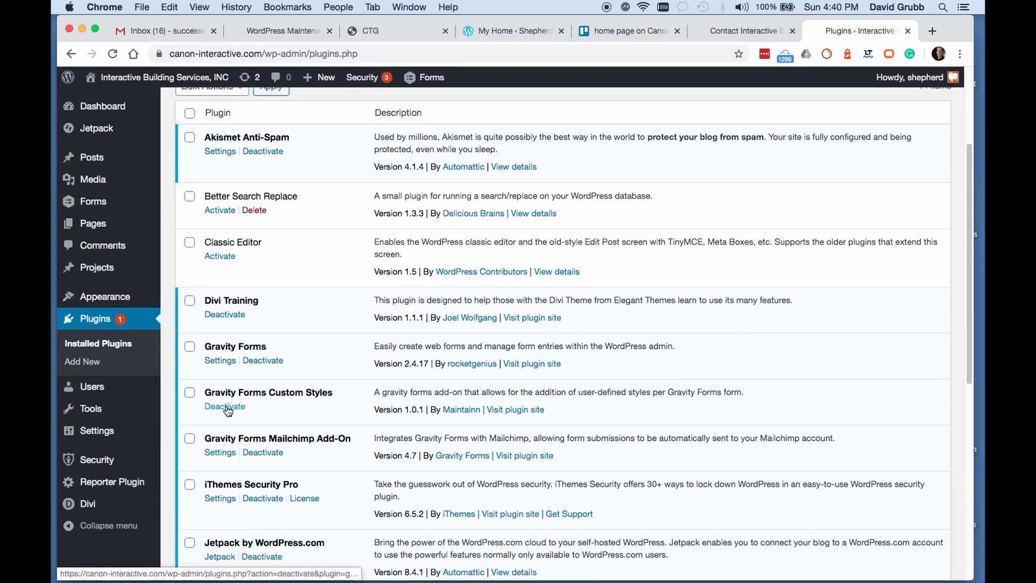
left_click(222, 410)
scroll(340, 407, "down", 7)
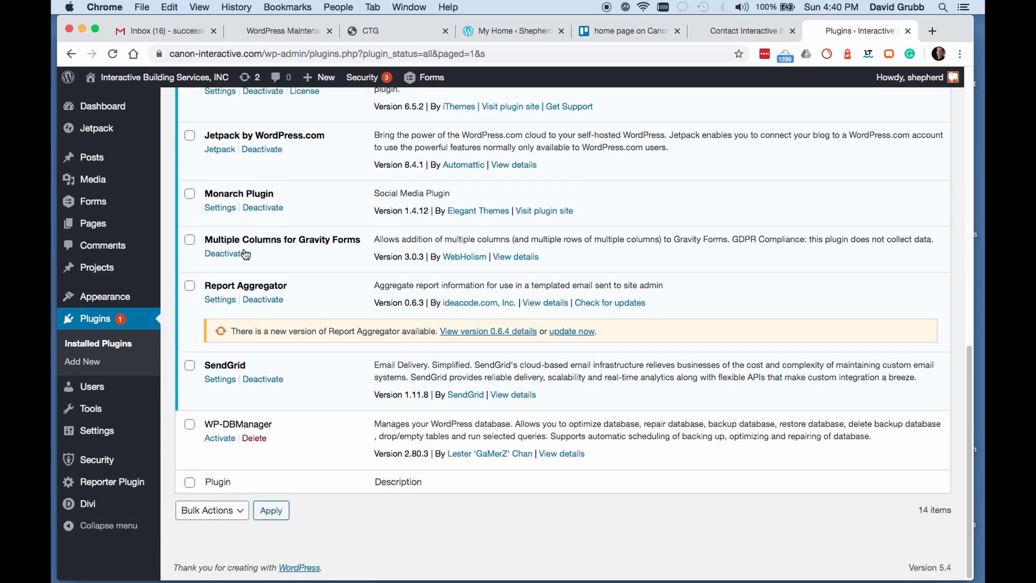
left_click(571, 331)
- Search 'gravity forms styles', then install and activate Styles & Layouts for Gravity Forms
type("g")
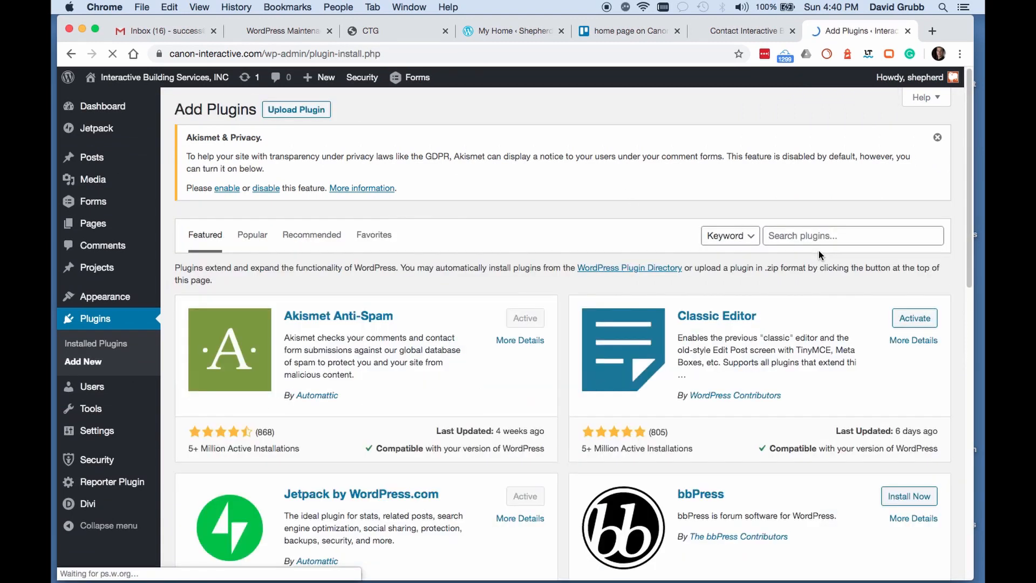
left_click(805, 238)
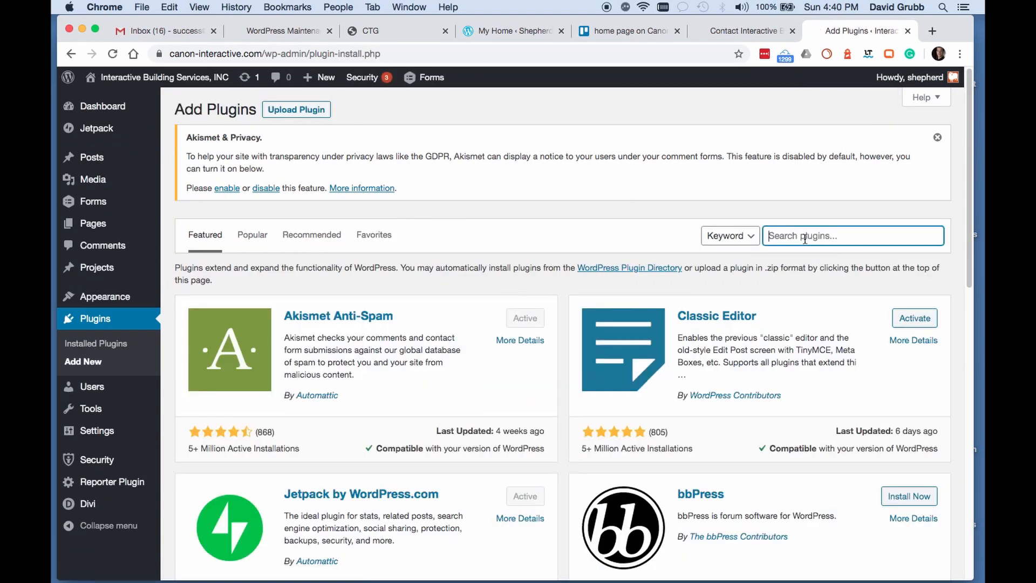
type("gravity forms styles")
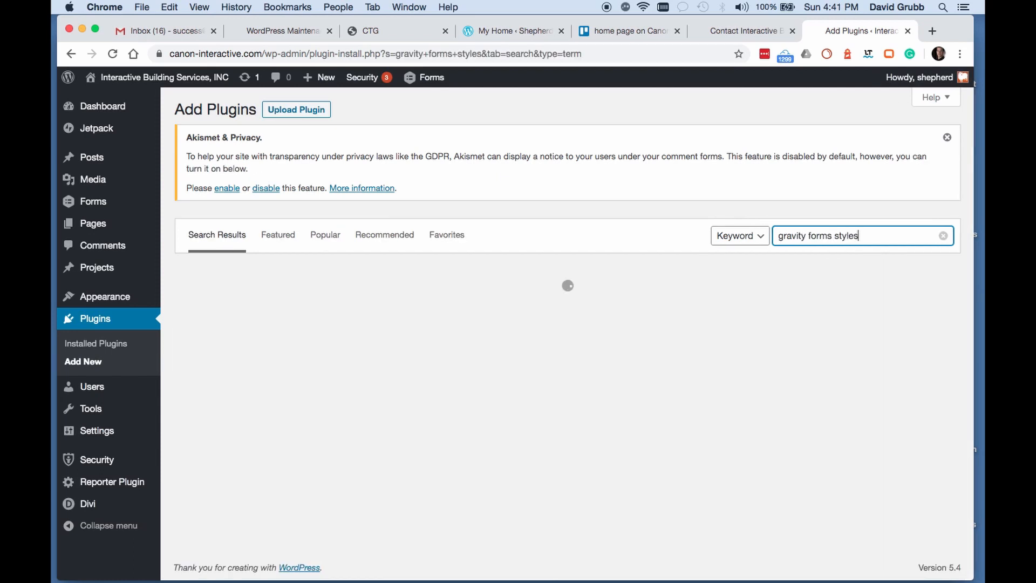
left_click(523, 312)
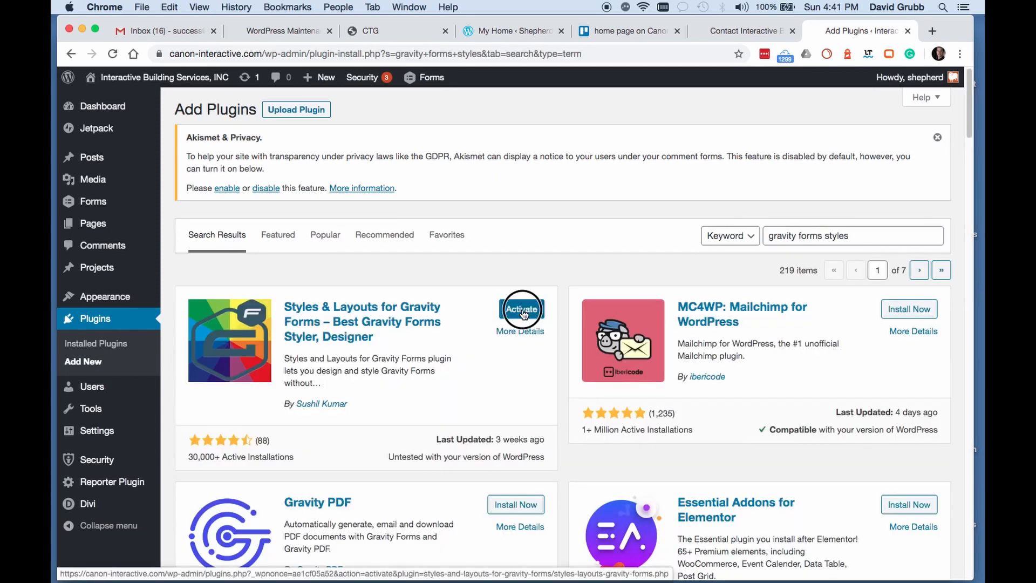
left_click(516, 313)
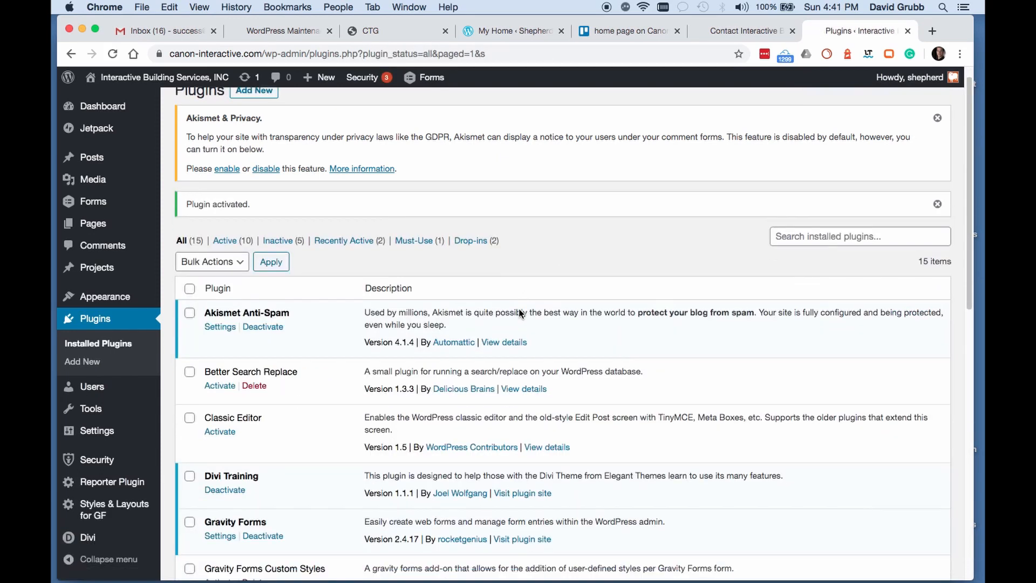
- Delete the Multiple Columns plugin and go to the Gravity Forms forms list
scroll(522, 312, "down", 5)
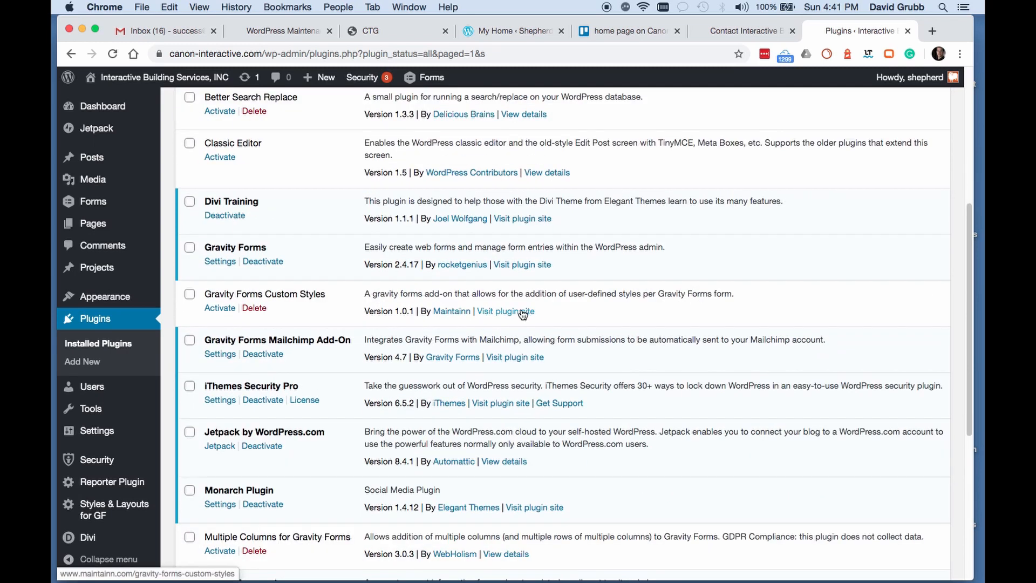
left_click(254, 551)
left_click(620, 139)
scroll(475, 234, "down", 5)
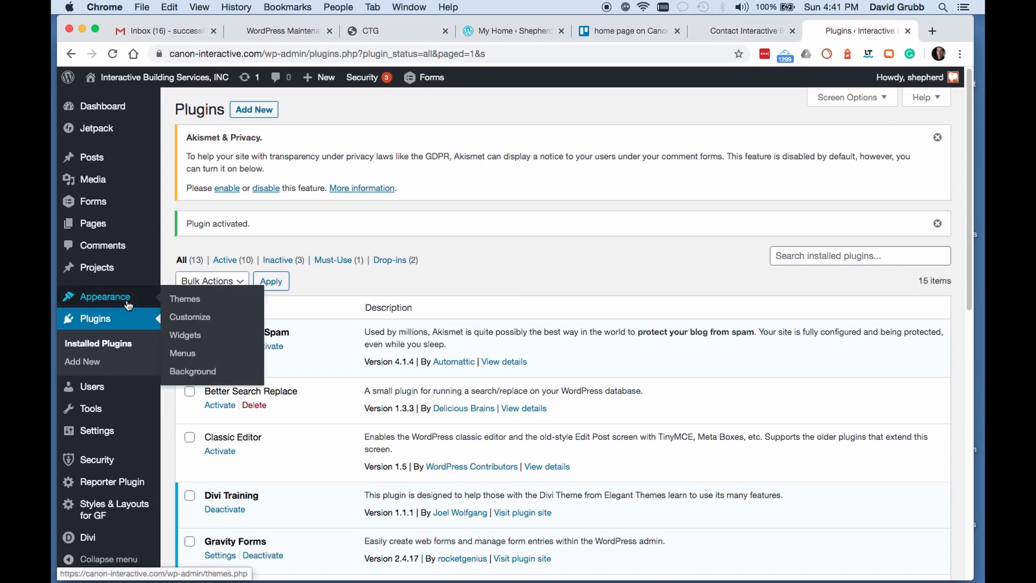
left_click(201, 204)
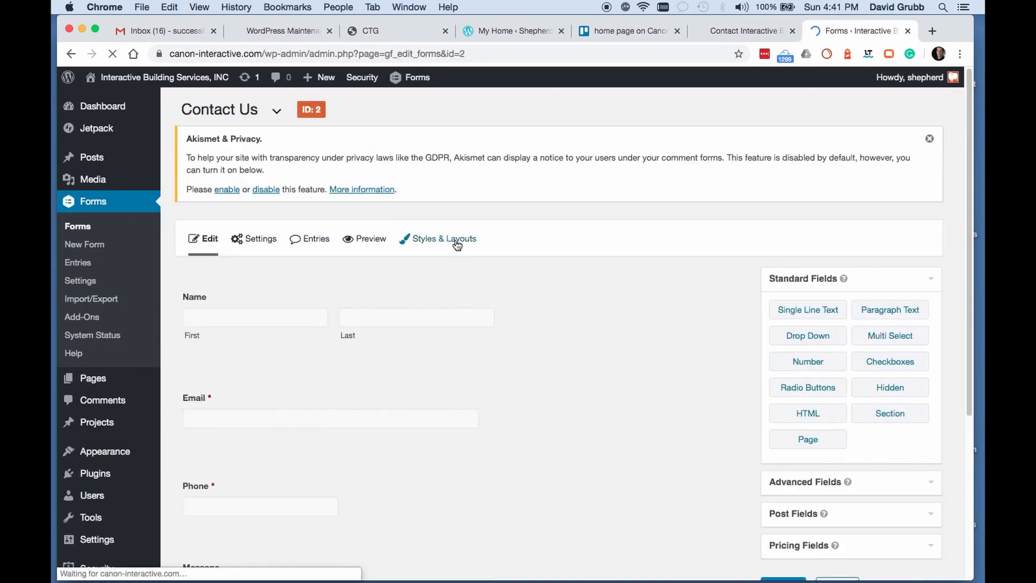
- Bring up the Contact Us form's Submit Button settings in Styles & Layouts Gravity Forms
left_click(462, 240)
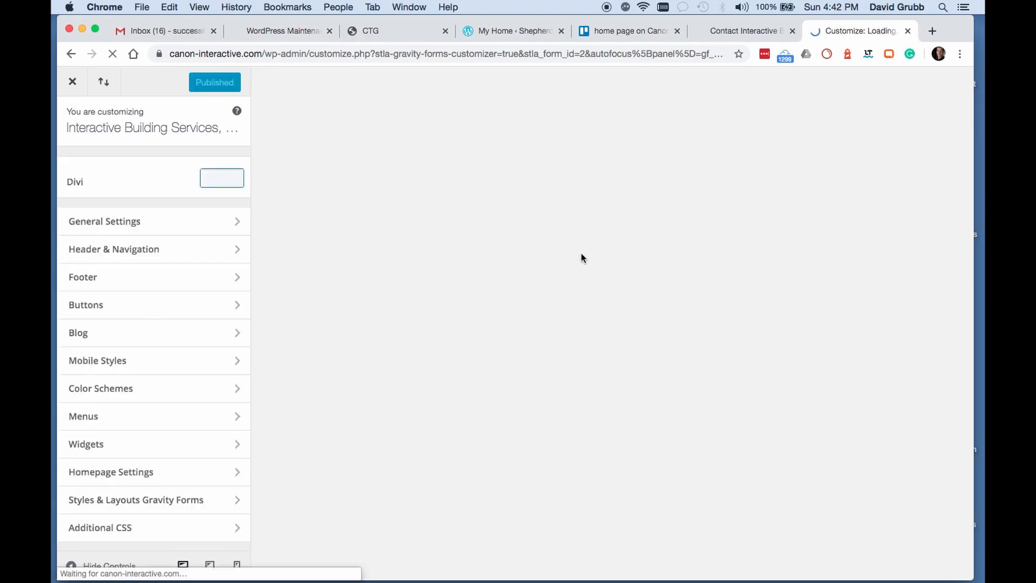
left_click(167, 507)
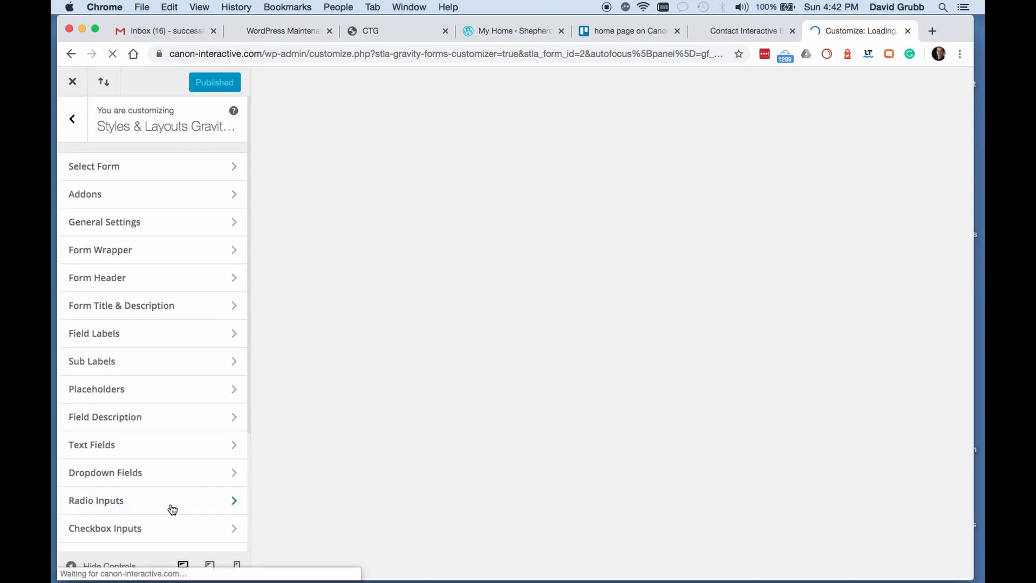
left_click(190, 174)
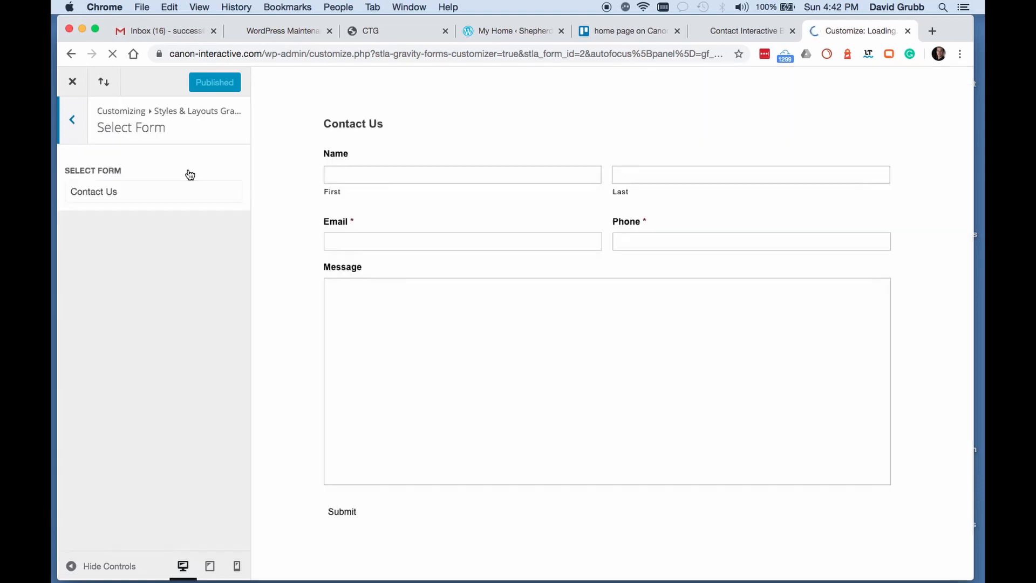
left_click(315, 517)
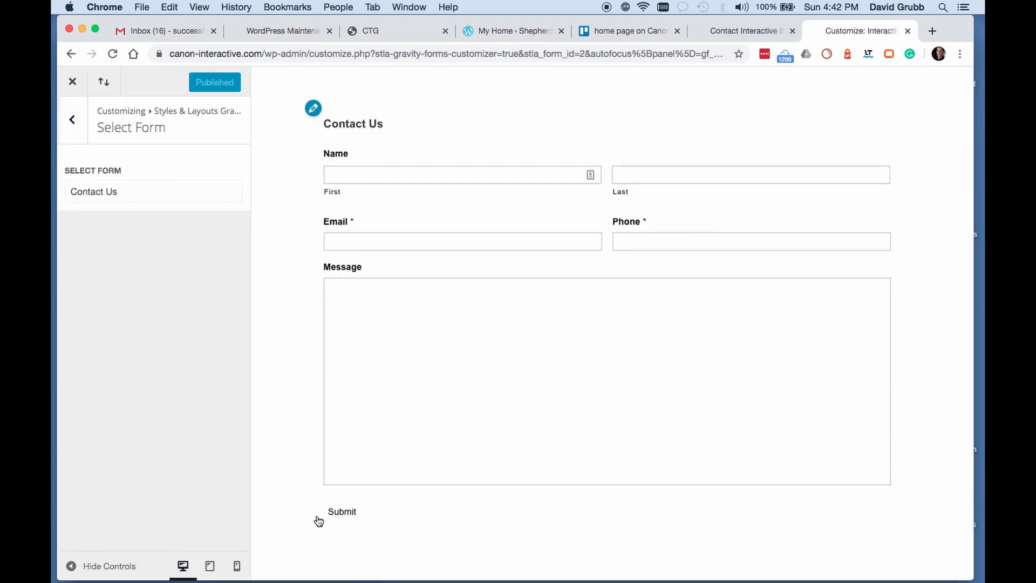
- Set the Submit button's desktop font size to 22 and enter a line height value
scroll(167, 488, "down", 1)
left_click(91, 420)
type("22")
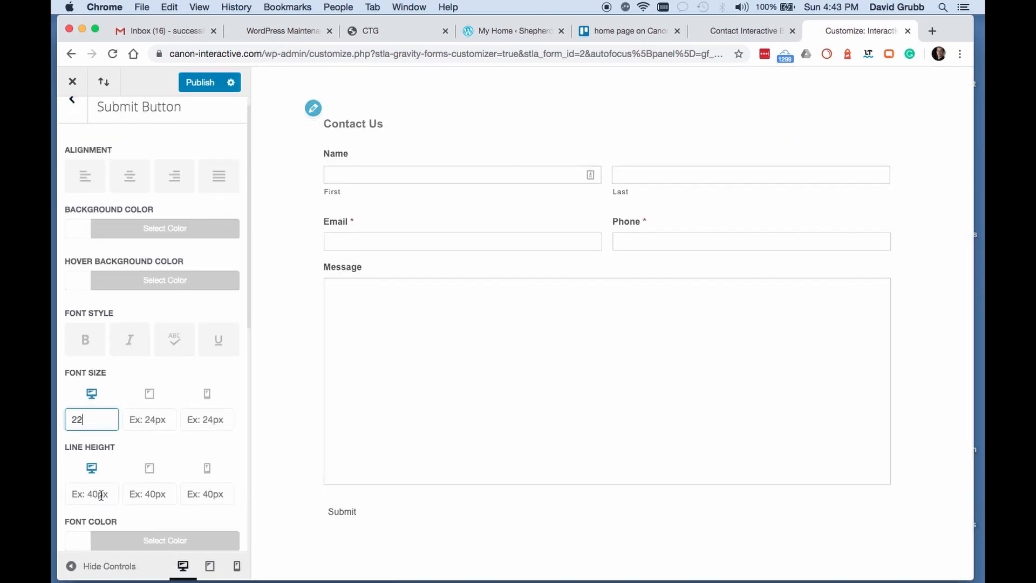
type("33")
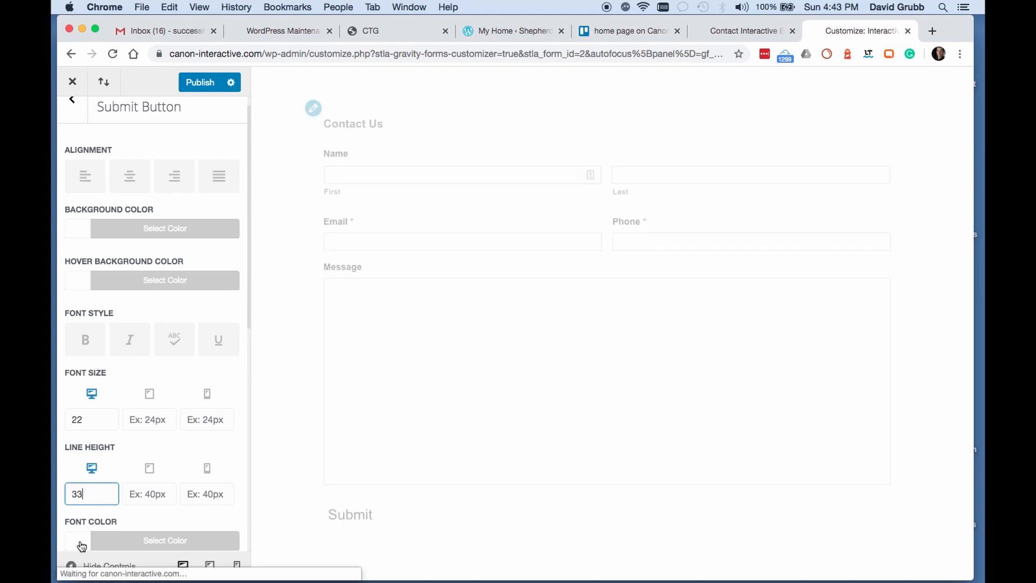
scroll(133, 472, "down", 5)
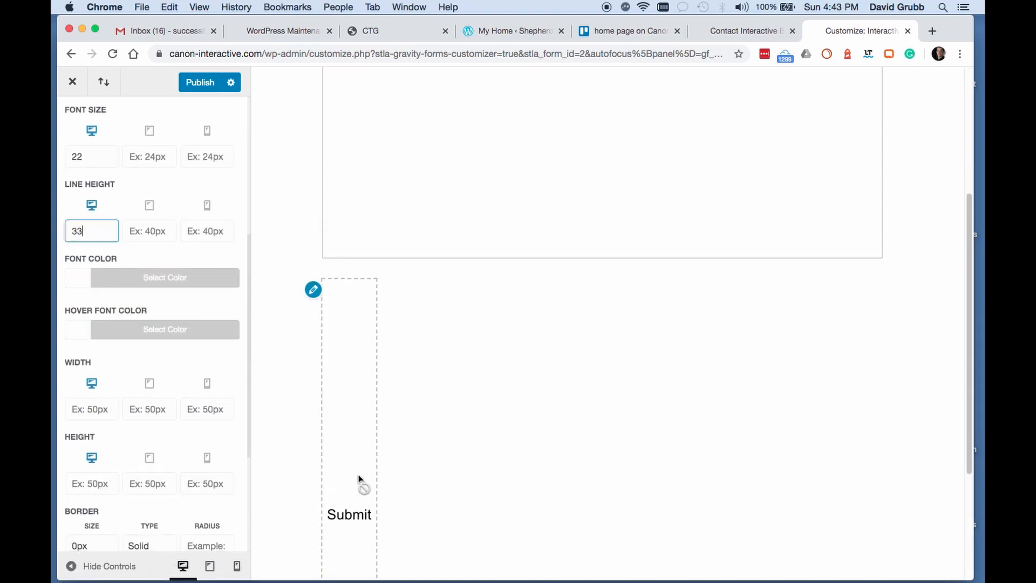
double_click(95, 232)
type("22")
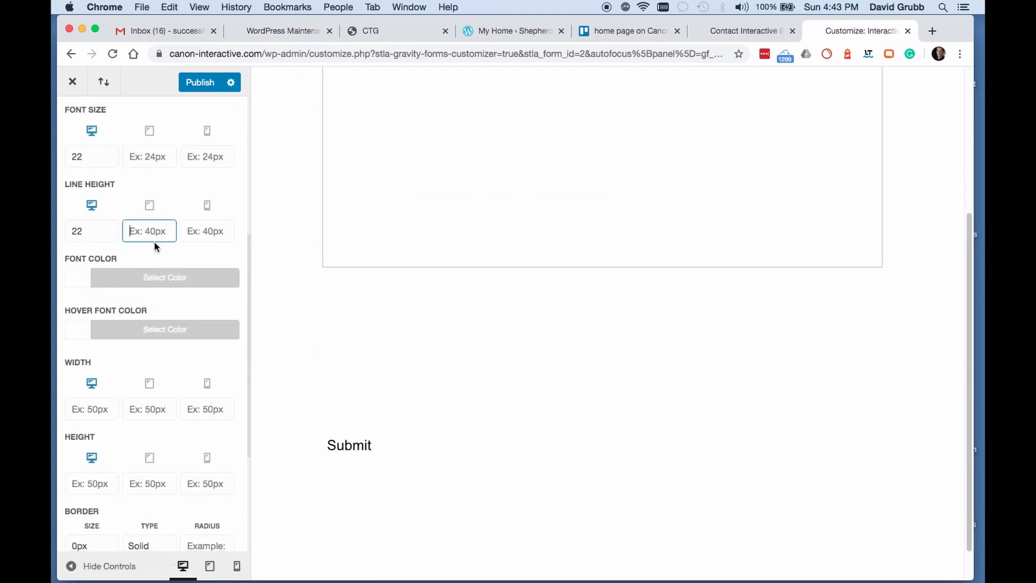
double_click(88, 231)
type("11")
left_click(149, 230)
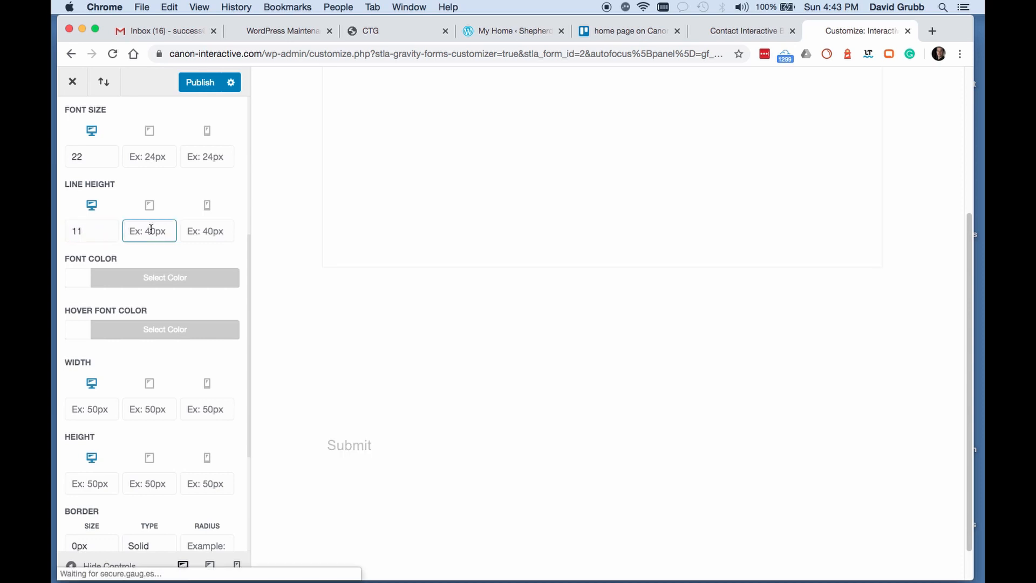
scroll(148, 373, "down", 4)
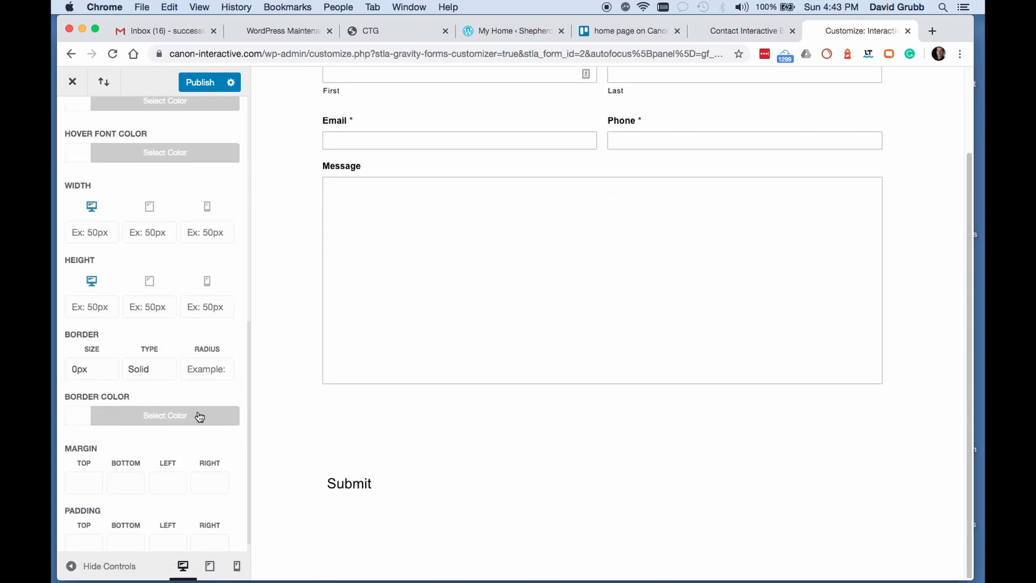
scroll(179, 409, "up", 9)
- Make the Submit button background red (#dd3333) and its text white
left_click(165, 249)
left_click(107, 433)
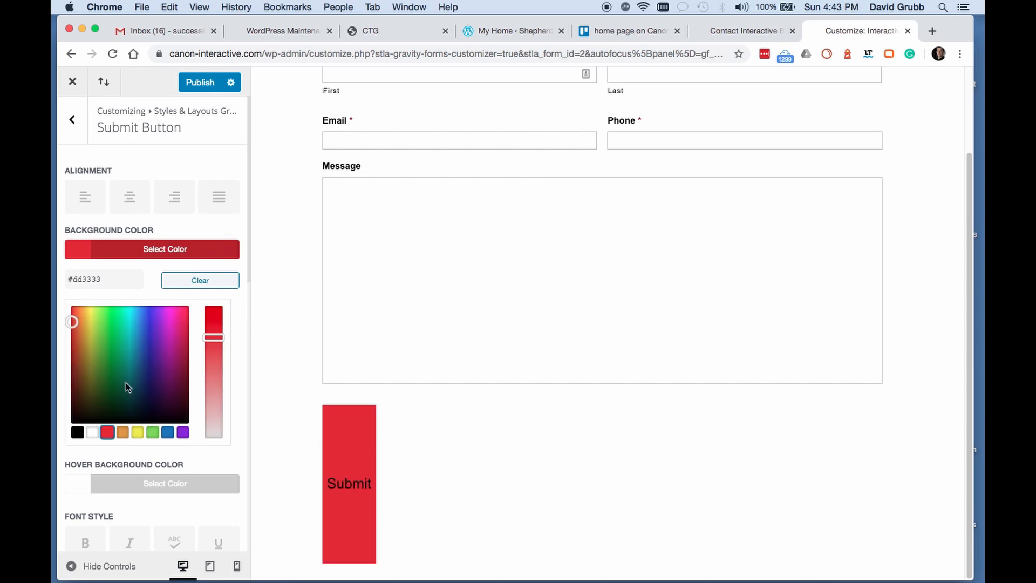
scroll(144, 324, "down", 7)
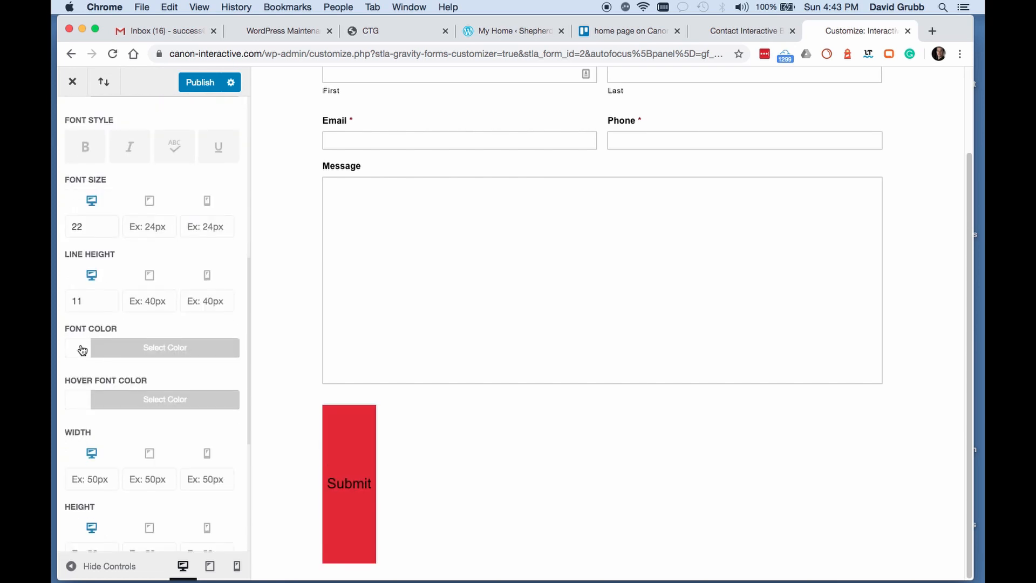
left_click(81, 347)
left_click(93, 532)
- Correct the Submit button's desktop line height to 1
scroll(191, 351, "up", 1)
left_click_drag(87, 325, 60, 327)
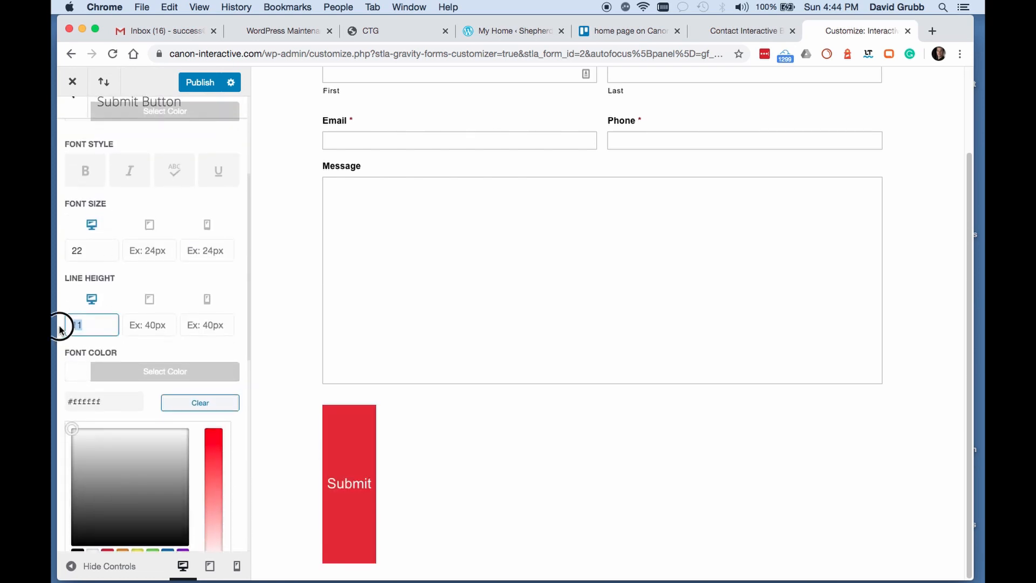
key("BackSpace")
left_click(146, 323)
left_click(92, 327)
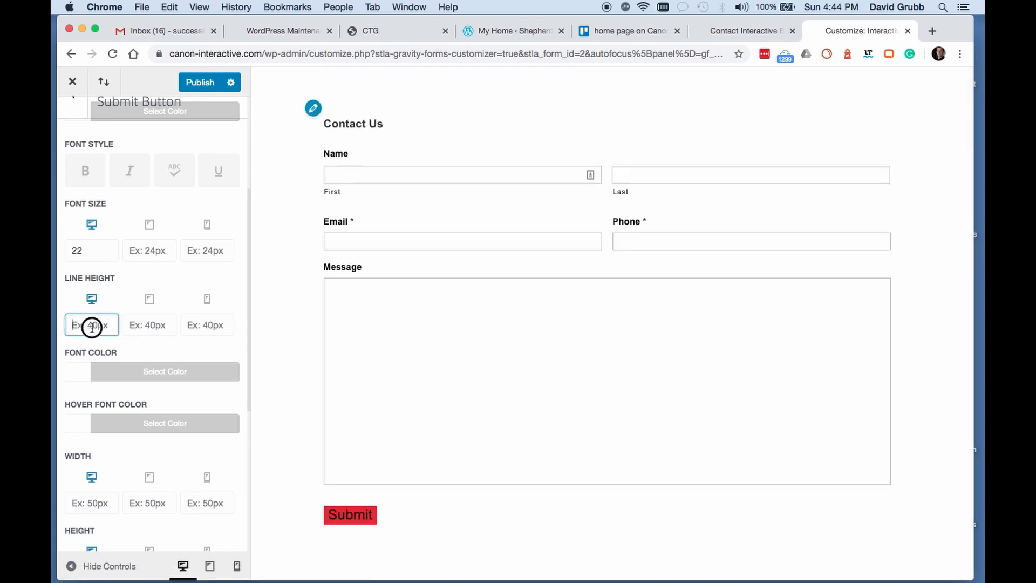
type("5")
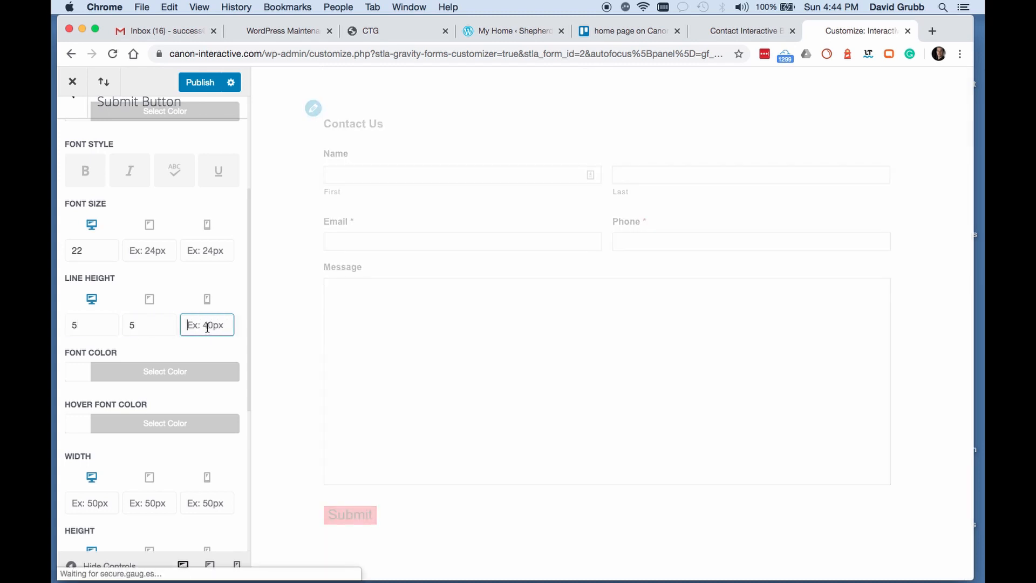
type("5")
left_click(76, 373)
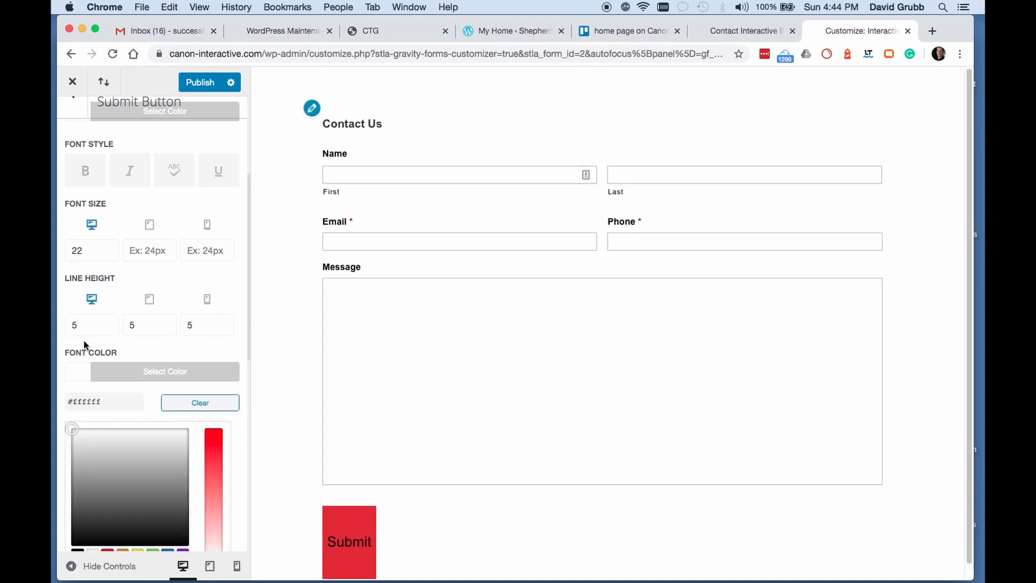
double_click(86, 327)
key("BackSpace")
type("1")
key("Tab")
type("1")
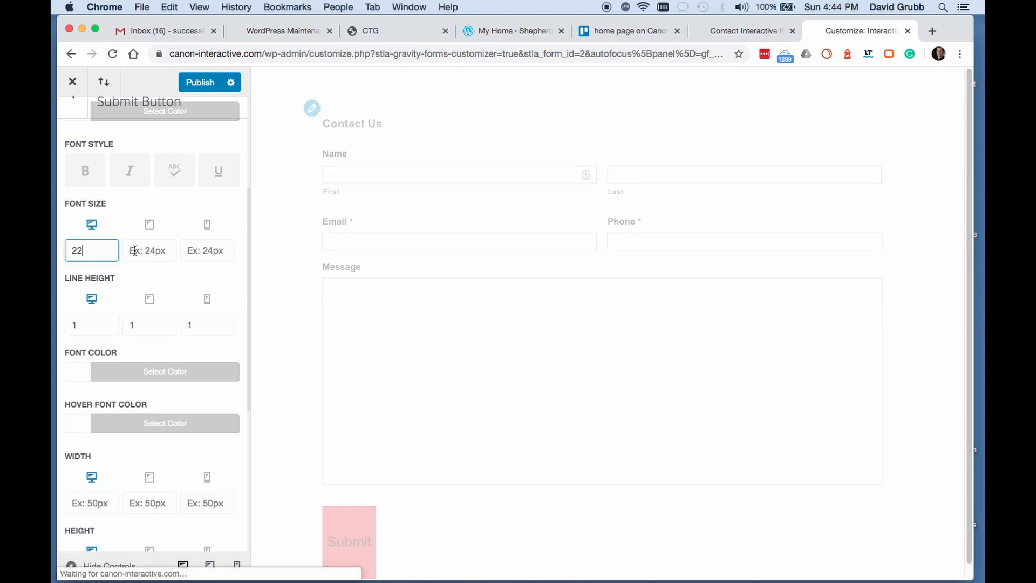
- Give the Submit button a black hover background
left_click(80, 374)
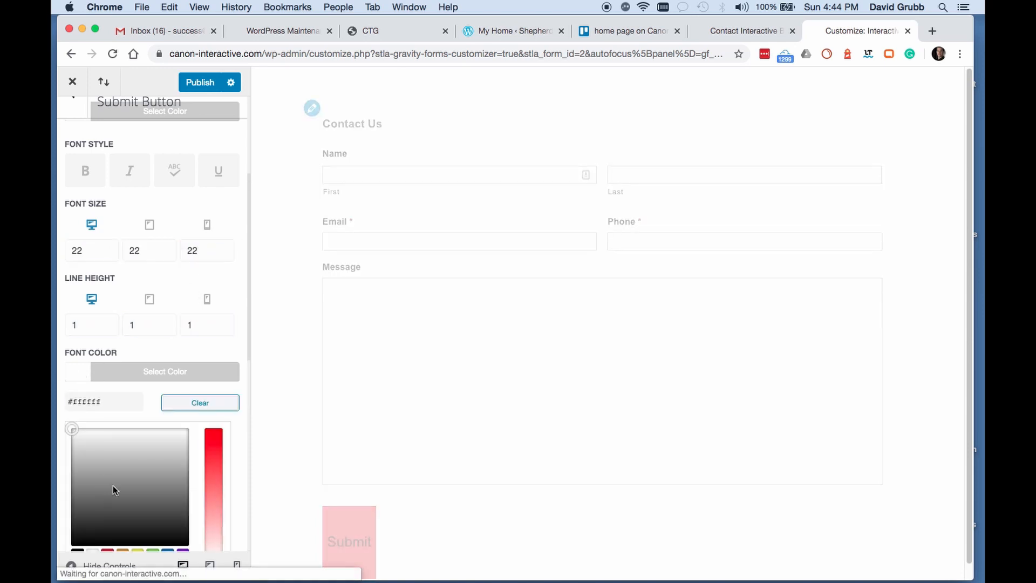
scroll(113, 491, "down", 5)
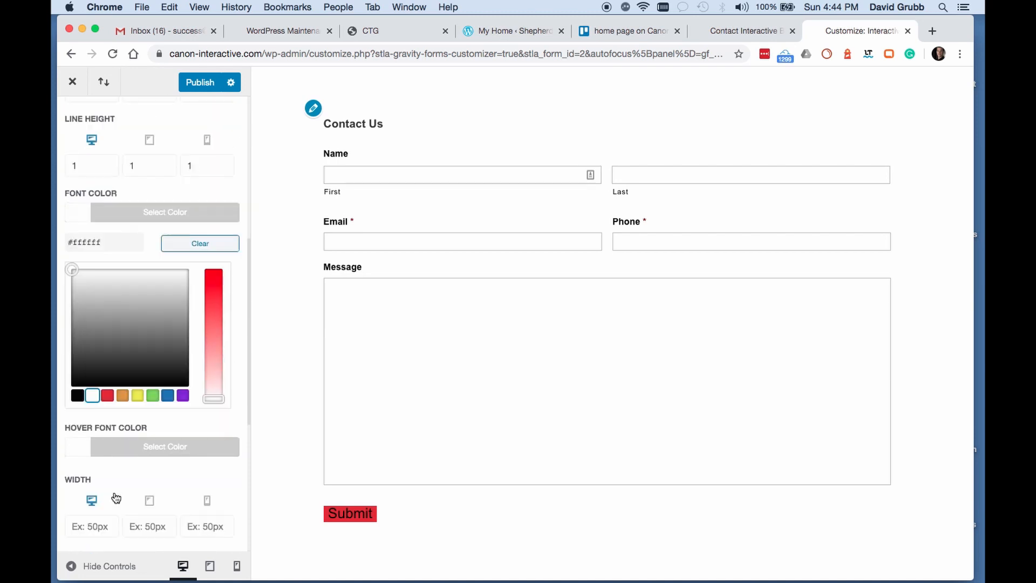
scroll(116, 498, "down", 10)
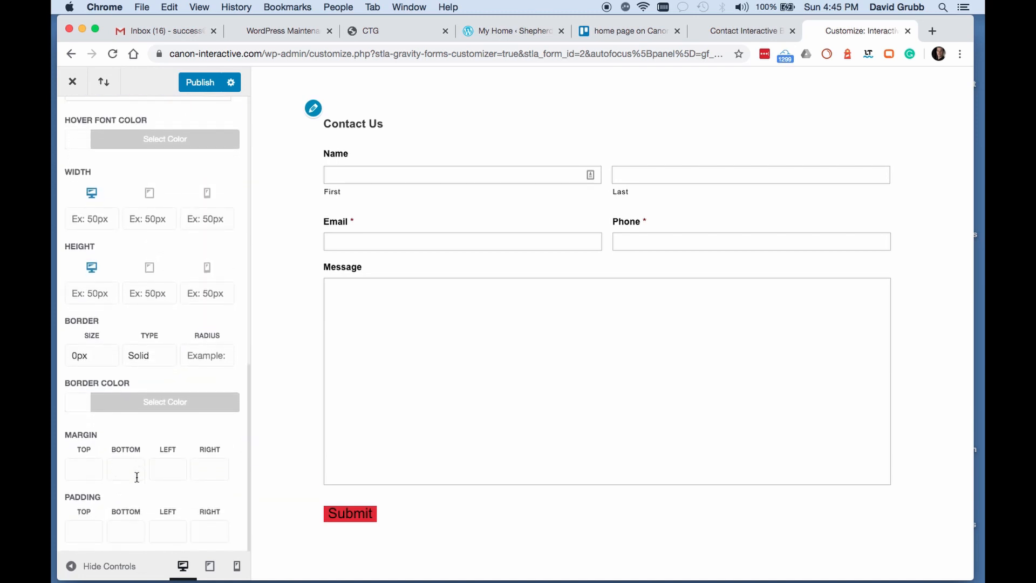
scroll(136, 477, "up", 7)
scroll(178, 460, "up", 5)
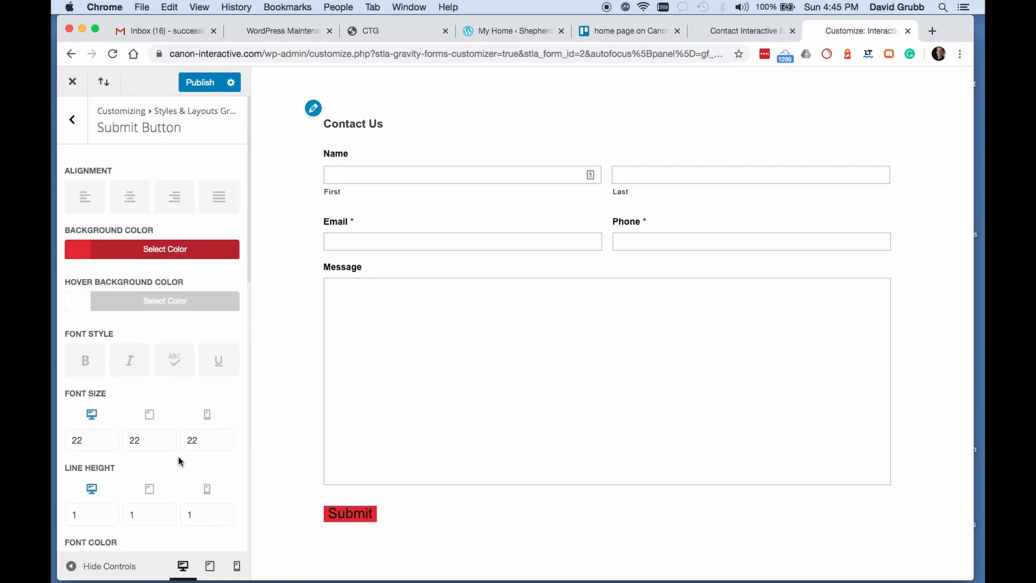
left_click(172, 305)
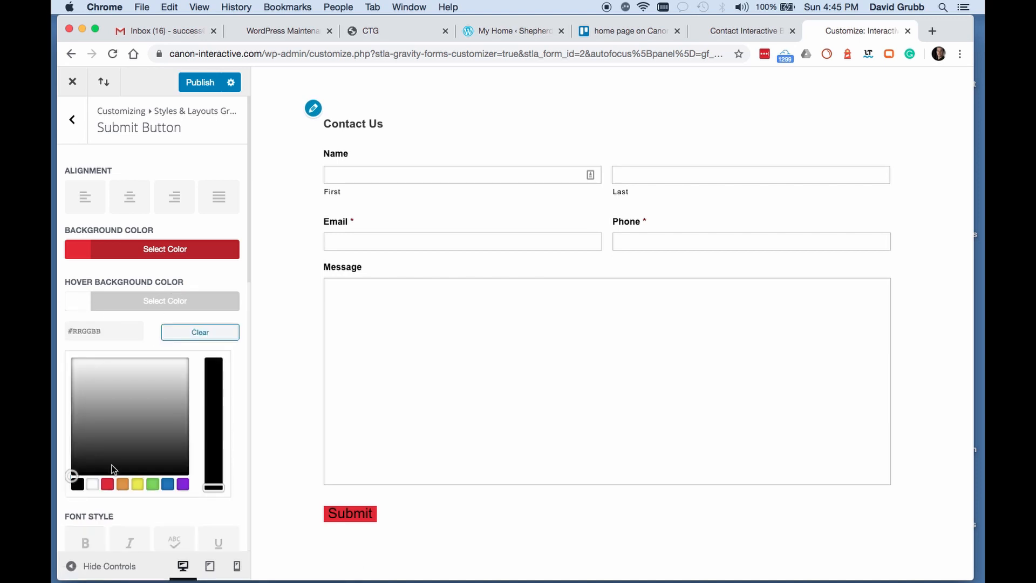
left_click(79, 485)
- Publish the Submit button styling and close the Customizer
scroll(169, 418, "down", 3)
scroll(169, 417, "down", 2)
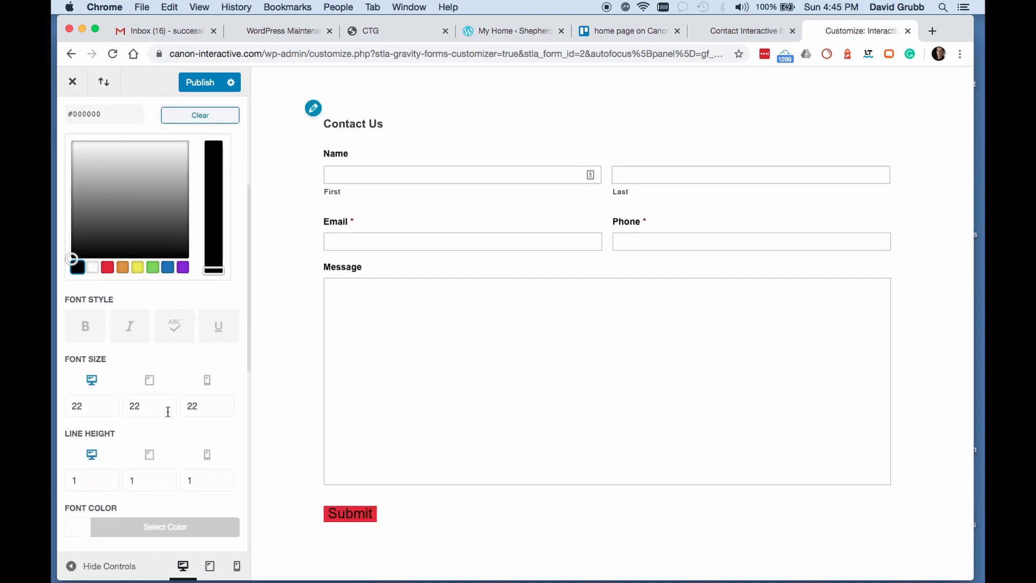
scroll(169, 417, "down", 4)
scroll(169, 417, "down", 2)
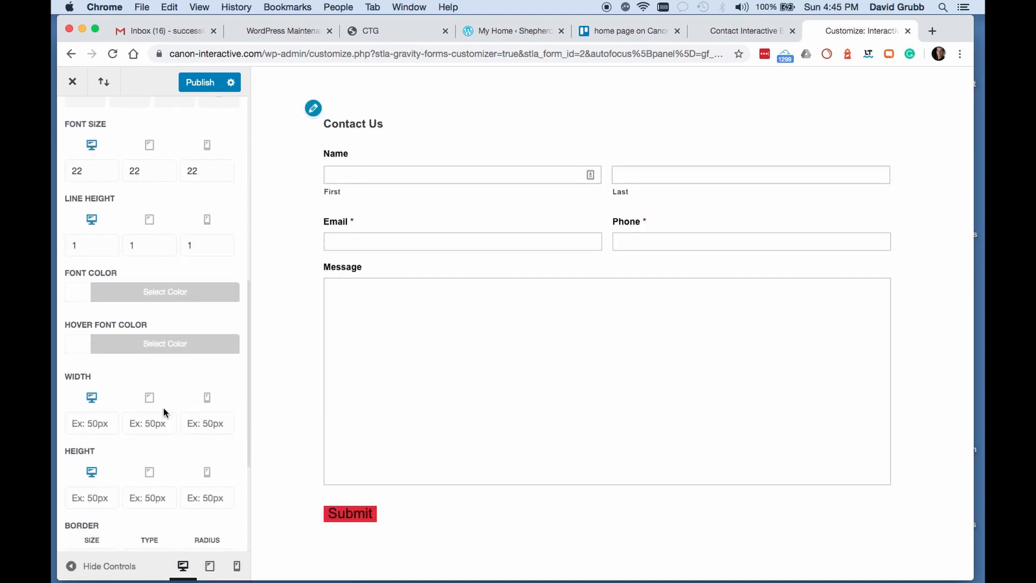
left_click(199, 82)
left_click(74, 82)
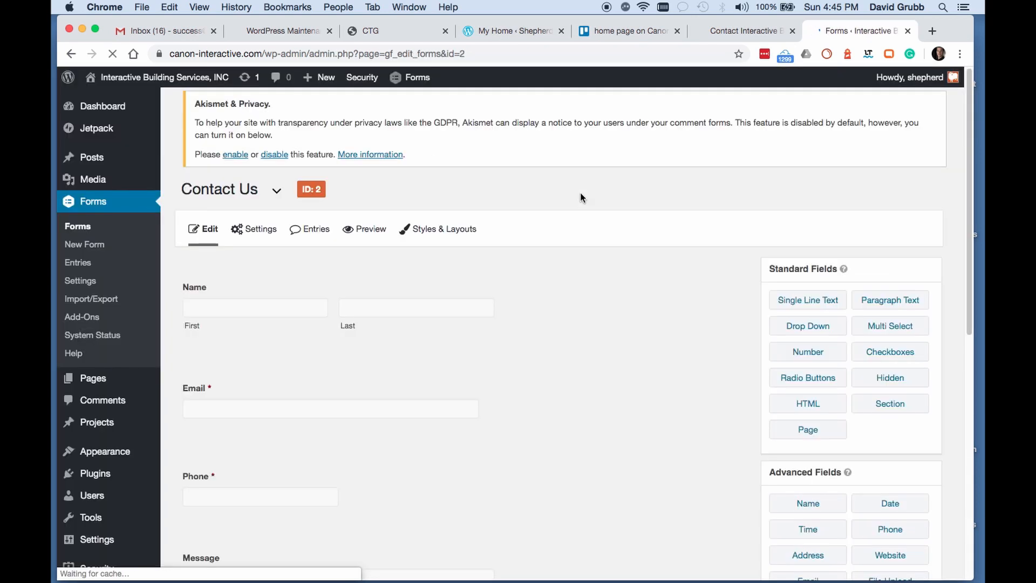
- Reload the live contact page to check the restyled Submit button
left_click(722, 31)
left_click(113, 54)
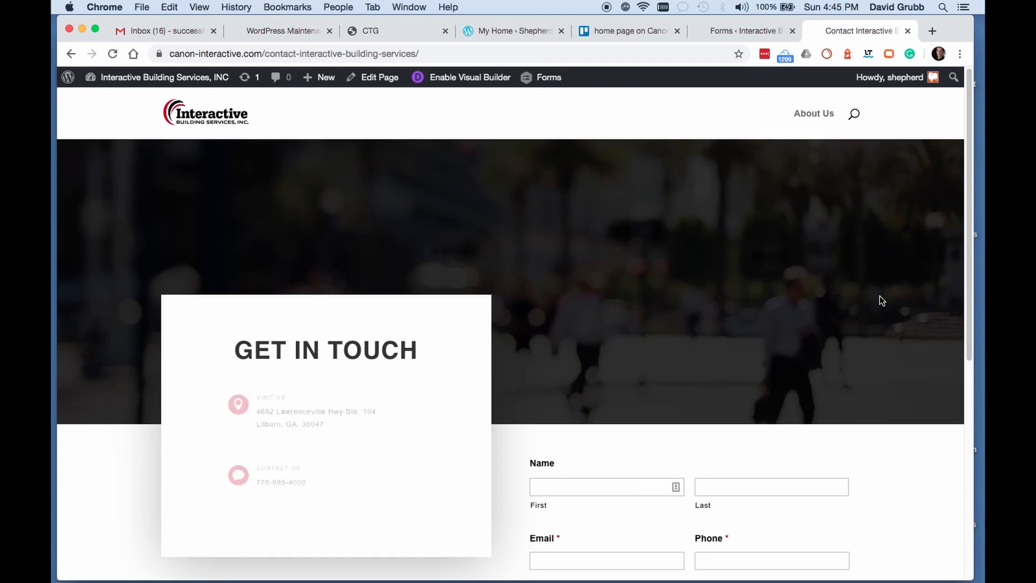
scroll(880, 301, "down", 6)
left_click(740, 31)
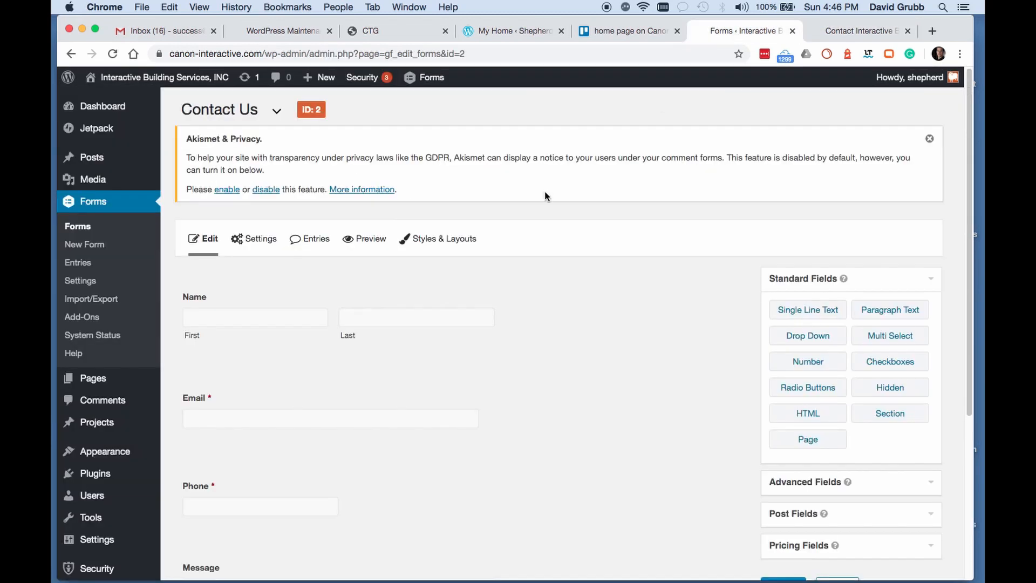
left_click(854, 31)
scroll(782, 254, "up", 6)
scroll(579, 298, "down", 3)
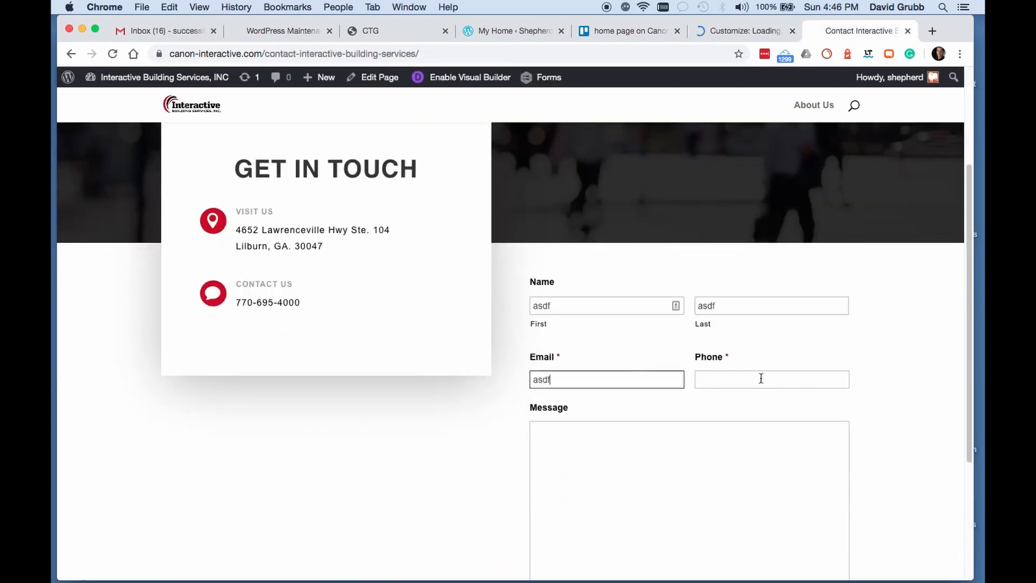
- Test typing in the contact form fields, then go back to the form's Customizer
key("Tab")
key("Tab")
type("sdf")
left_click(719, 379)
key("Tab")
key("BackSpace")
key("BackSpace")
key("BackSpace")
left_click(740, 31)
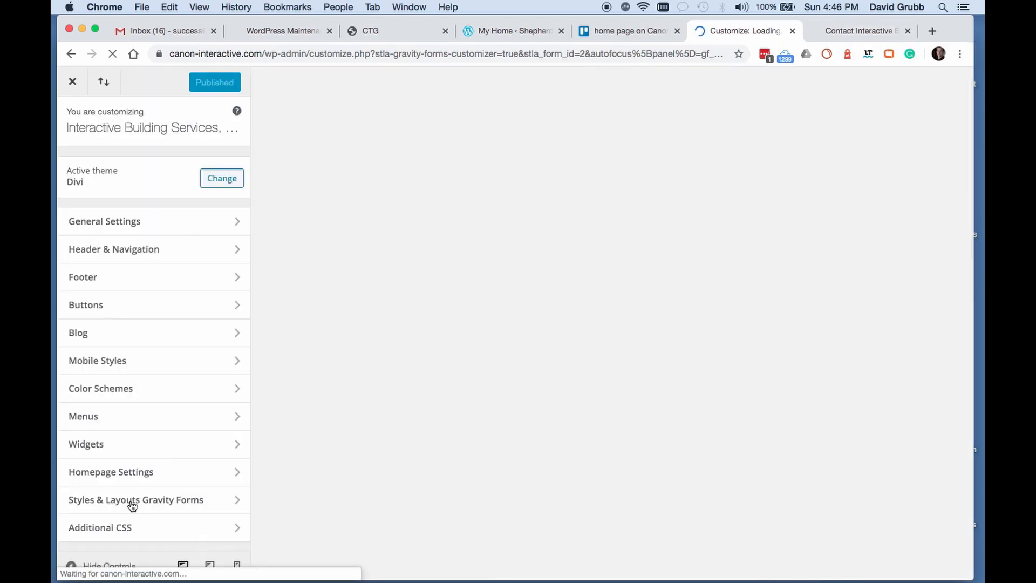
- Set the Submit button line height to 2 for desktop, tablet and mobile
left_click(131, 506)
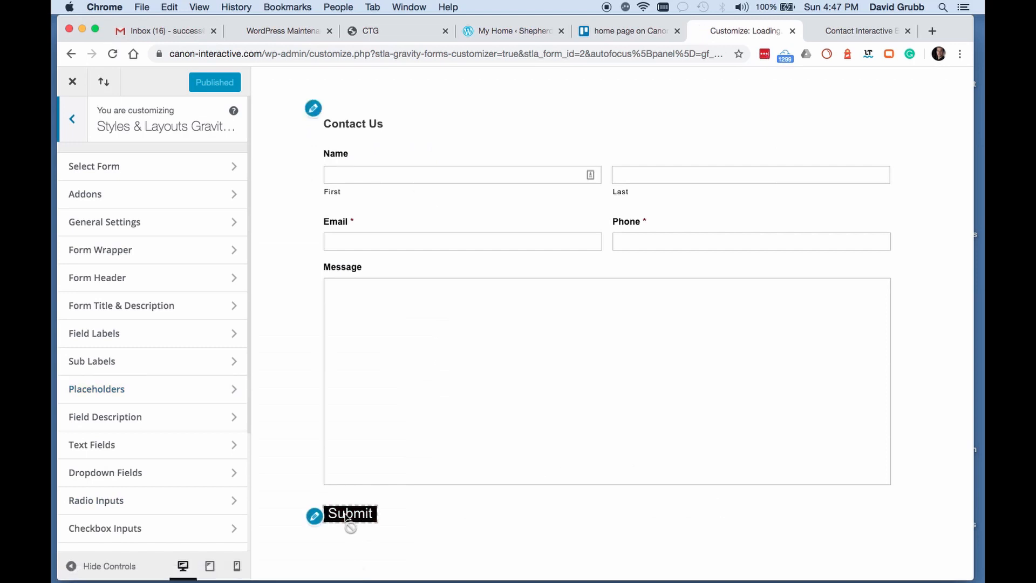
left_click(314, 517)
scroll(197, 479, "down", 3)
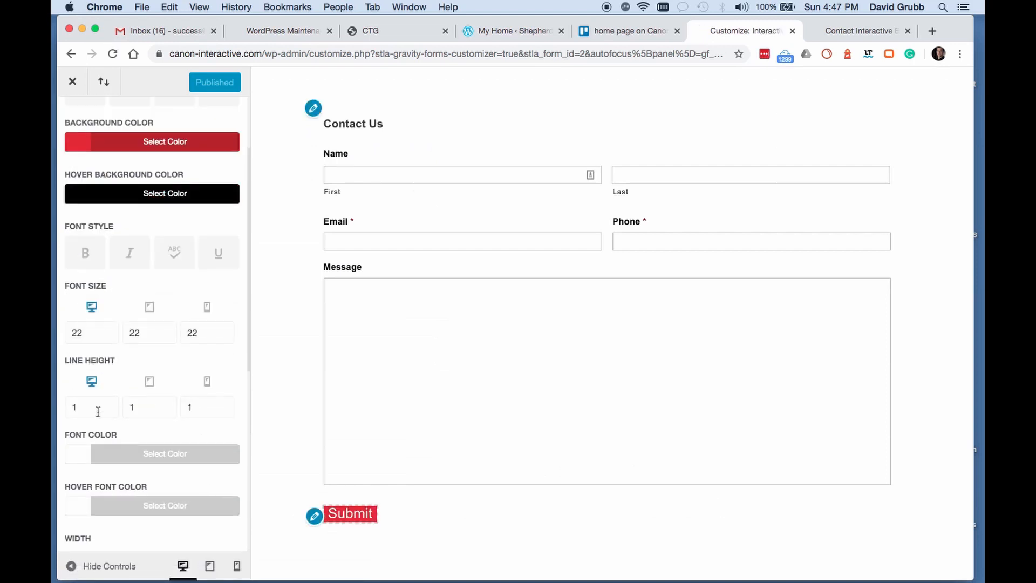
double_click(81, 408)
type("2")
double_click(135, 408)
type("2")
double_click(192, 408)
type("2")
left_click(92, 409)
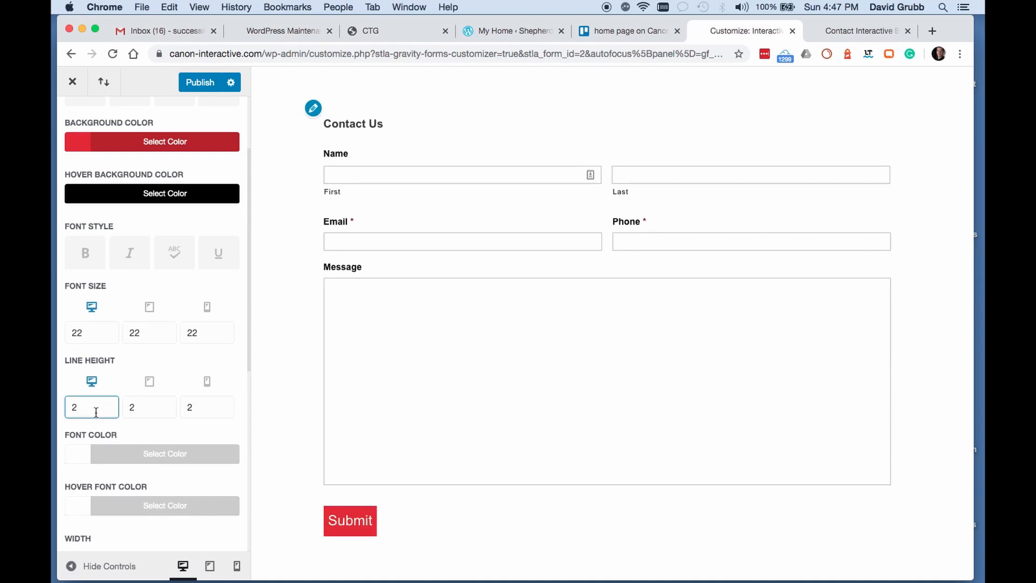
- Enter a button width of 22, then remove it again
scroll(96, 413, "down", 4)
left_click(93, 372)
type("22")
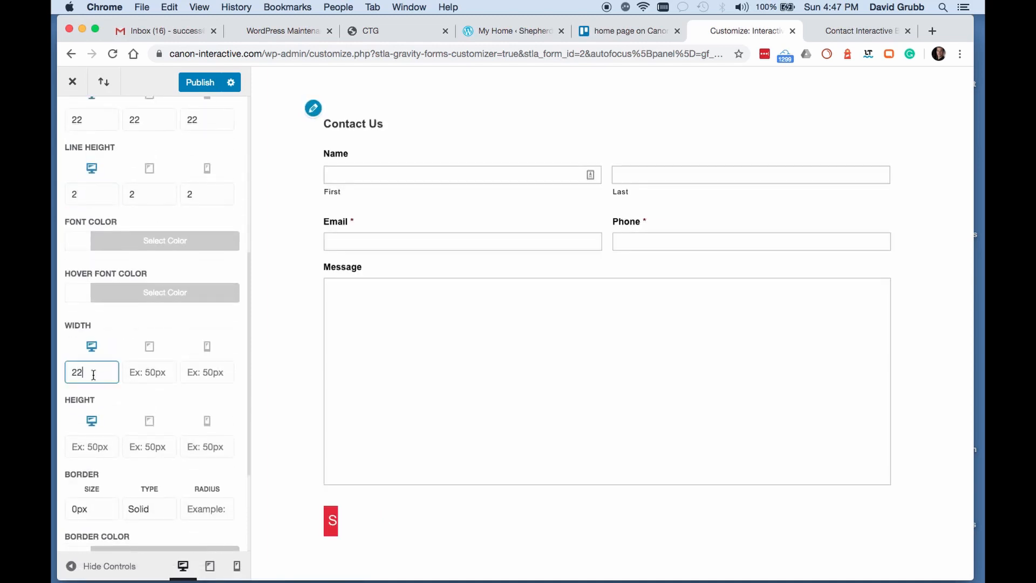
scroll(95, 346, "down", 2)
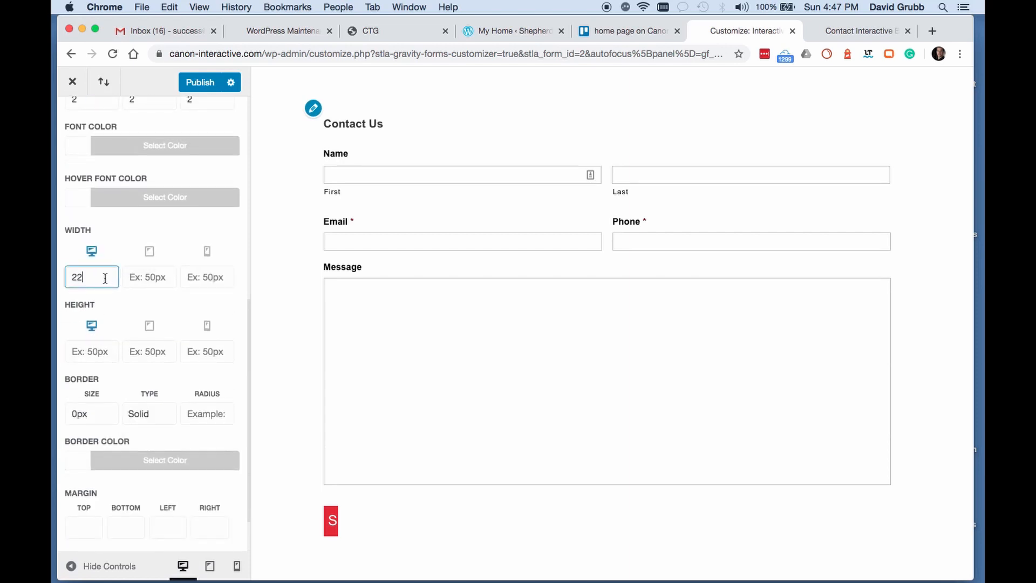
key("BackSpace")
key("BackSpace")
scroll(134, 424, "down", 1)
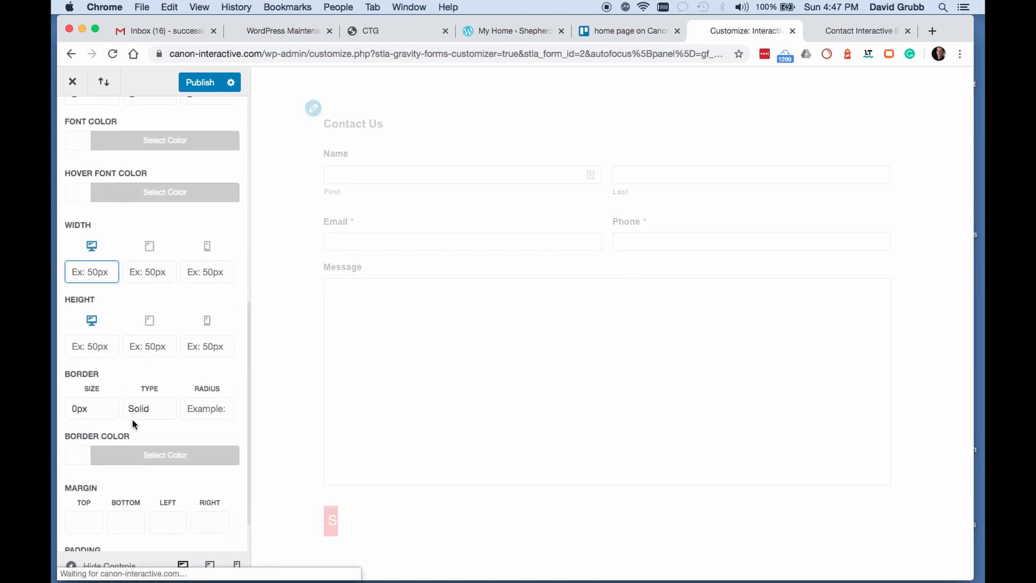
- Enter 5 for the Submit button's top, left and right padding
left_click(87, 525)
type("5")
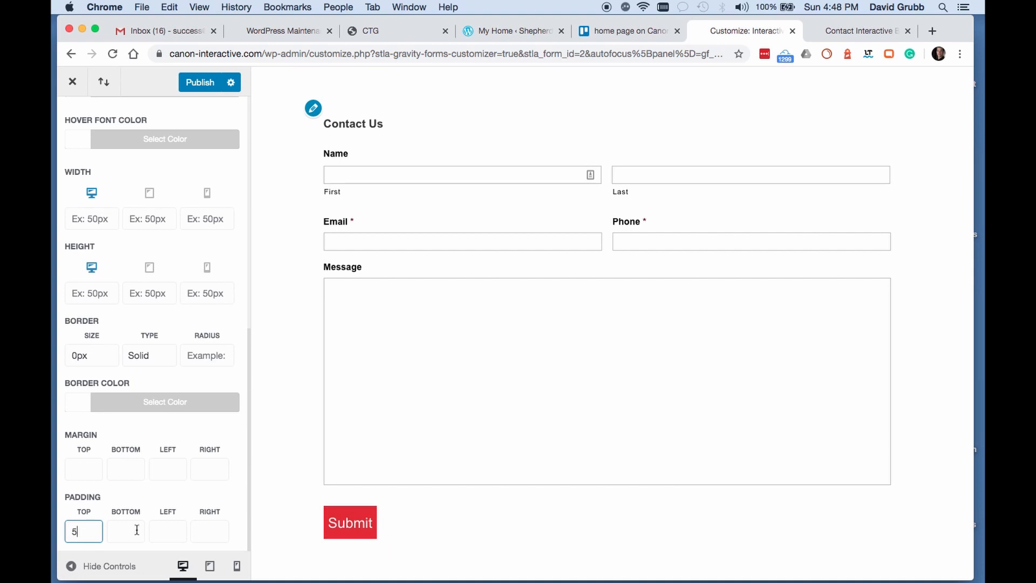
left_click(129, 533)
left_click(167, 532)
type("5")
key("Tab")
type("5")
- Change the button padding to 11 top and bottom, 22 left and right
double_click(76, 532)
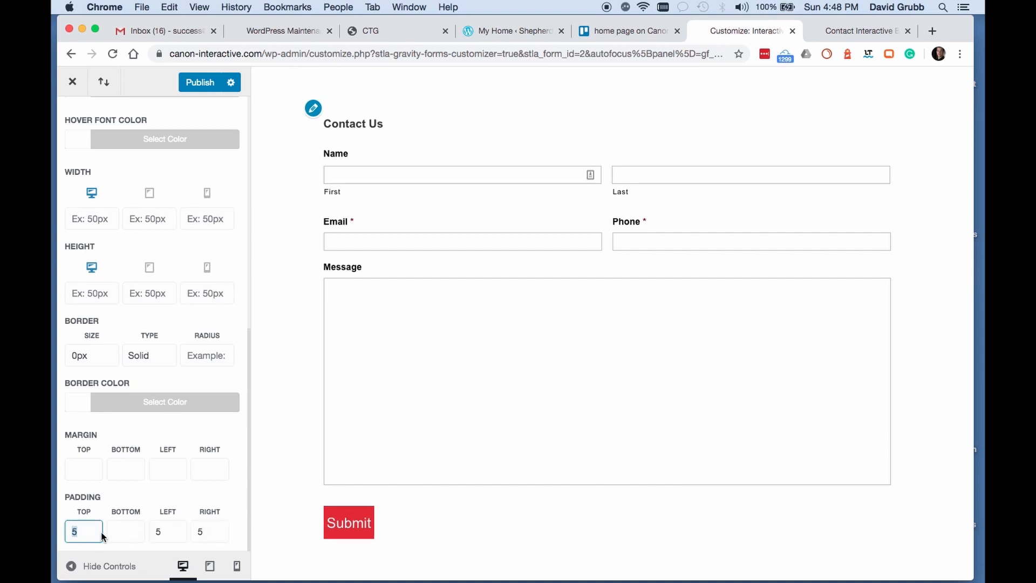
type("11")
key("Tab")
type("11")
key("Tab")
type("11")
double_click(164, 532)
type("22")
left_click(210, 533)
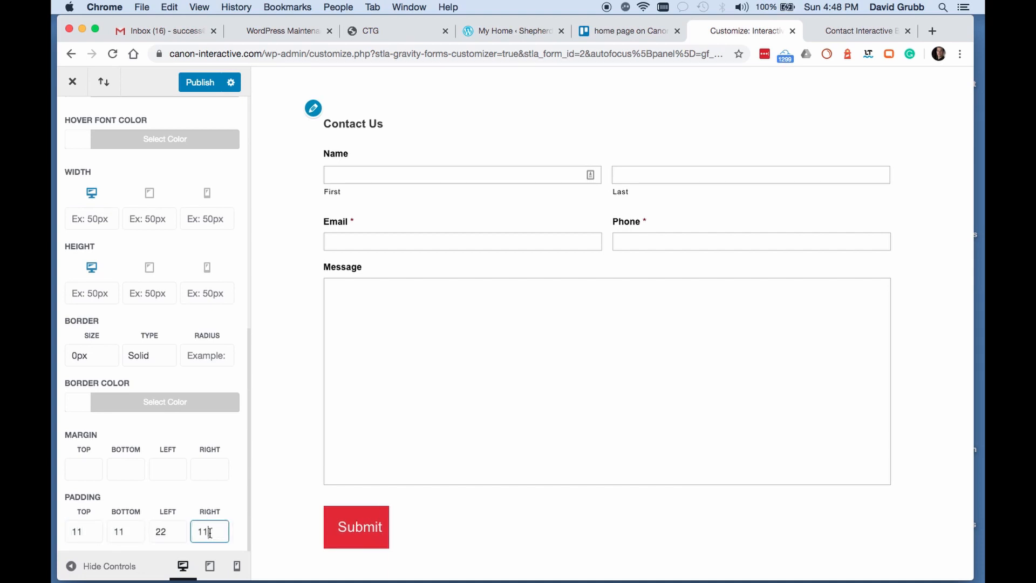
type("22")
- Publish the padding changes and view the button on the live contact page
left_click(199, 82)
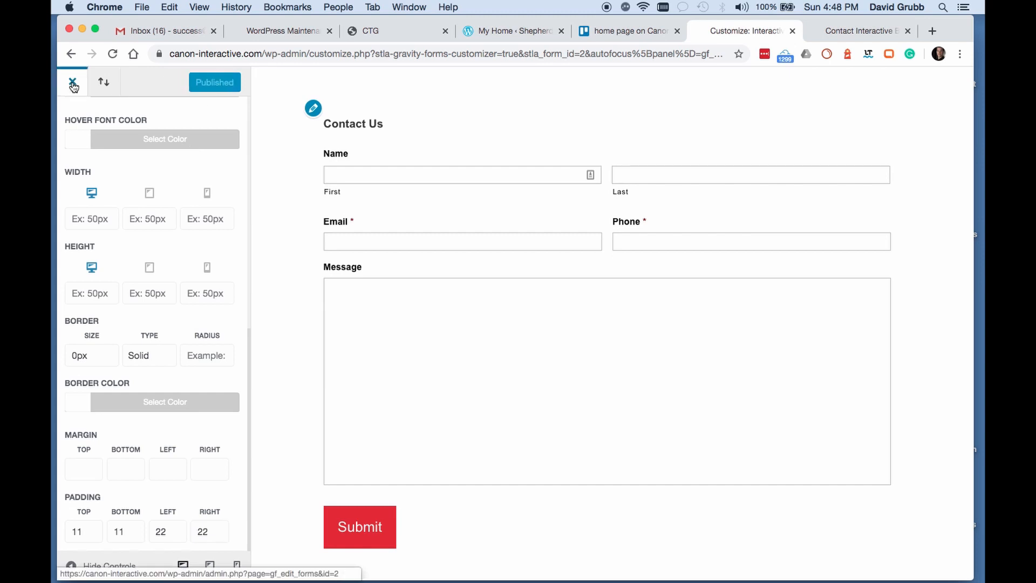
left_click(869, 30)
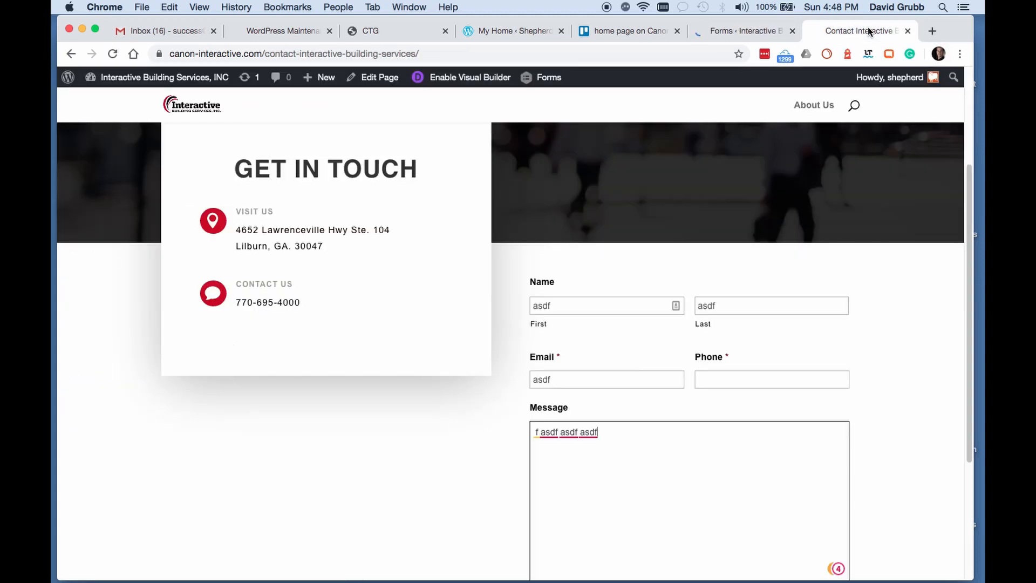
scroll(903, 274, "down", 5)
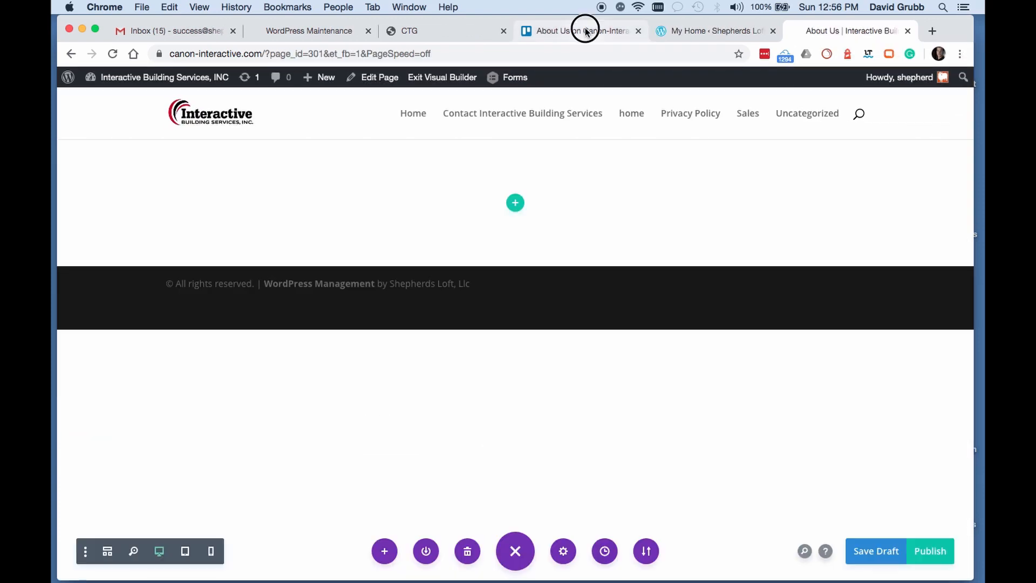
left_click(585, 31)
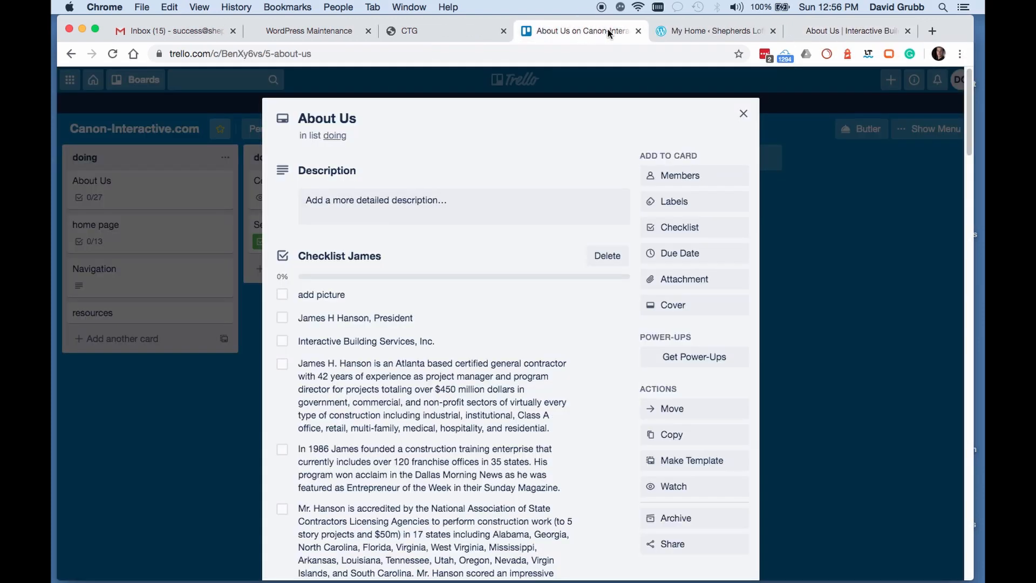
- Switch to the still-empty About Us page in the Divi Visual Builder
left_click(846, 32)
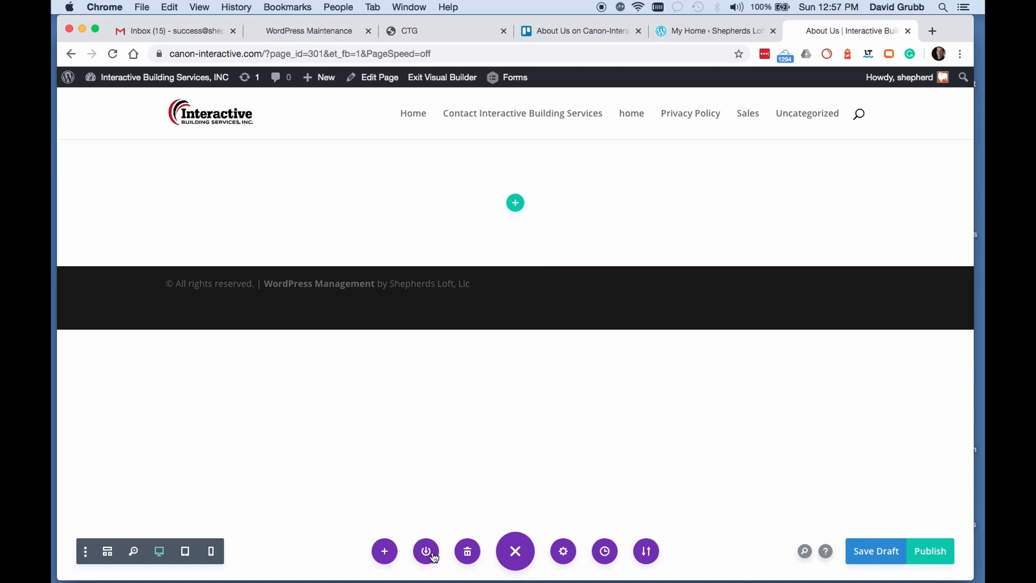
- Filter the premade layout library to Business packs and open Business Consultant
left_click(385, 552)
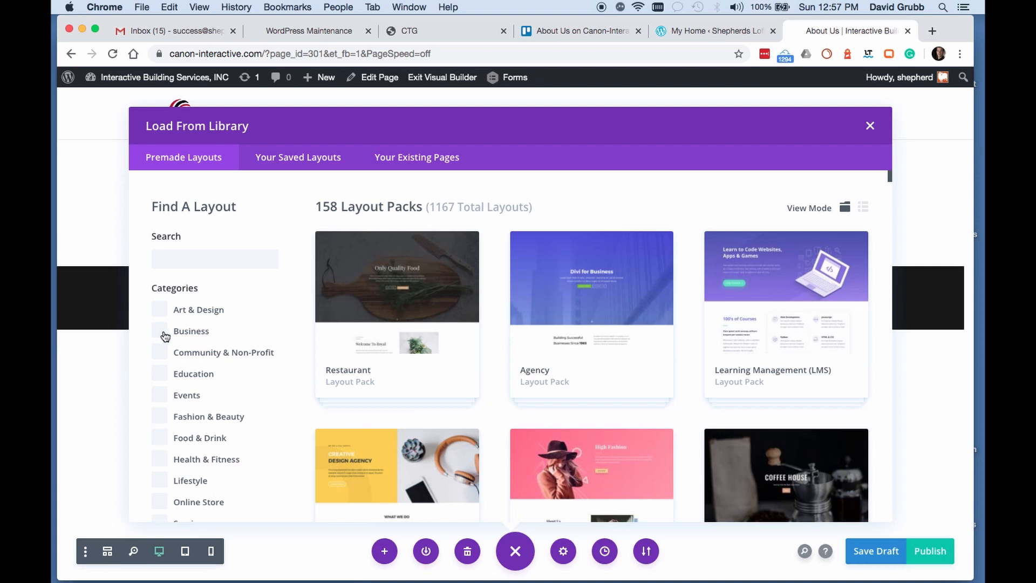
left_click(164, 332)
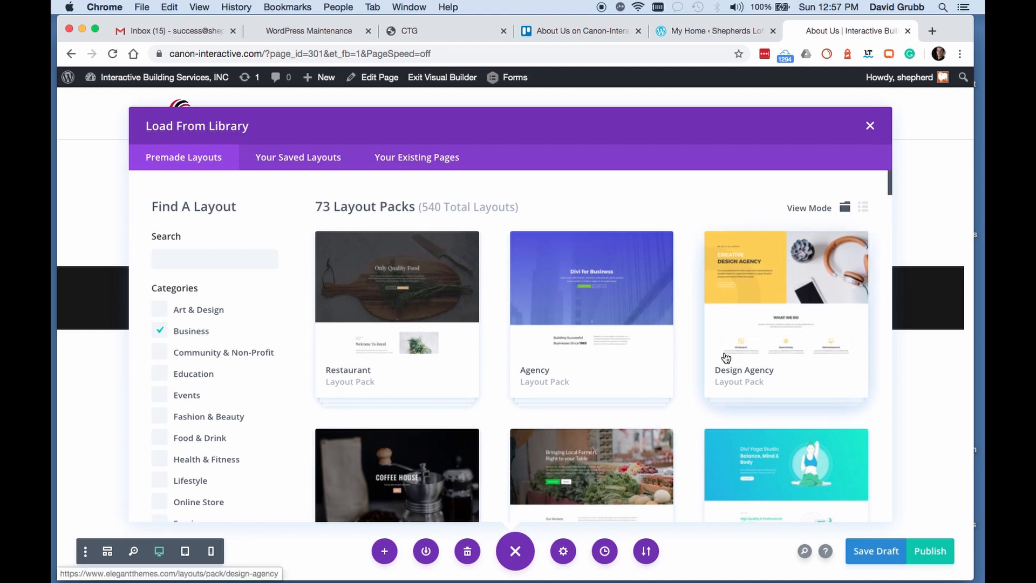
scroll(694, 400, "down", 5)
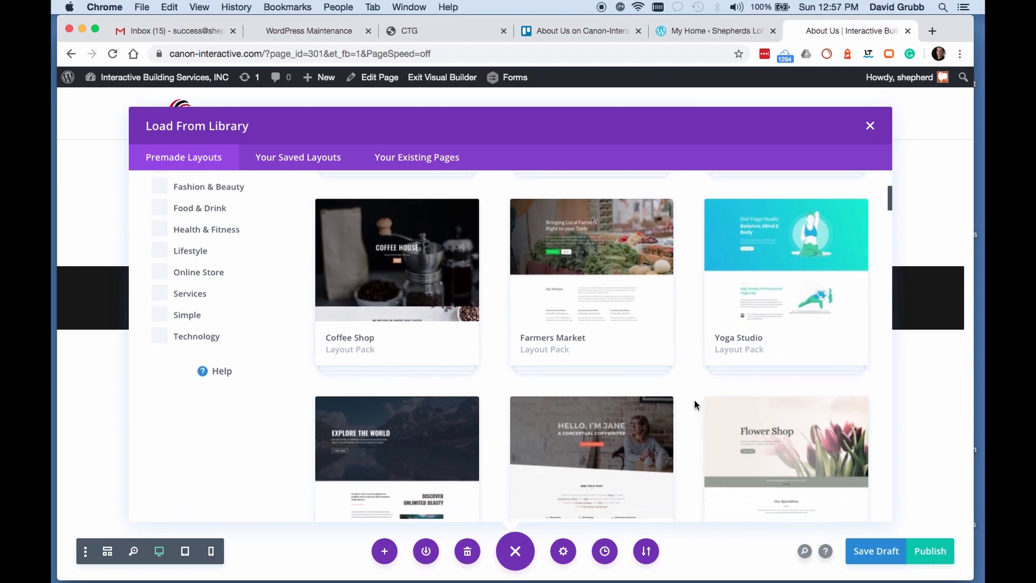
scroll(694, 404, "down", 2)
scroll(694, 404, "down", 3)
scroll(695, 404, "down", 3)
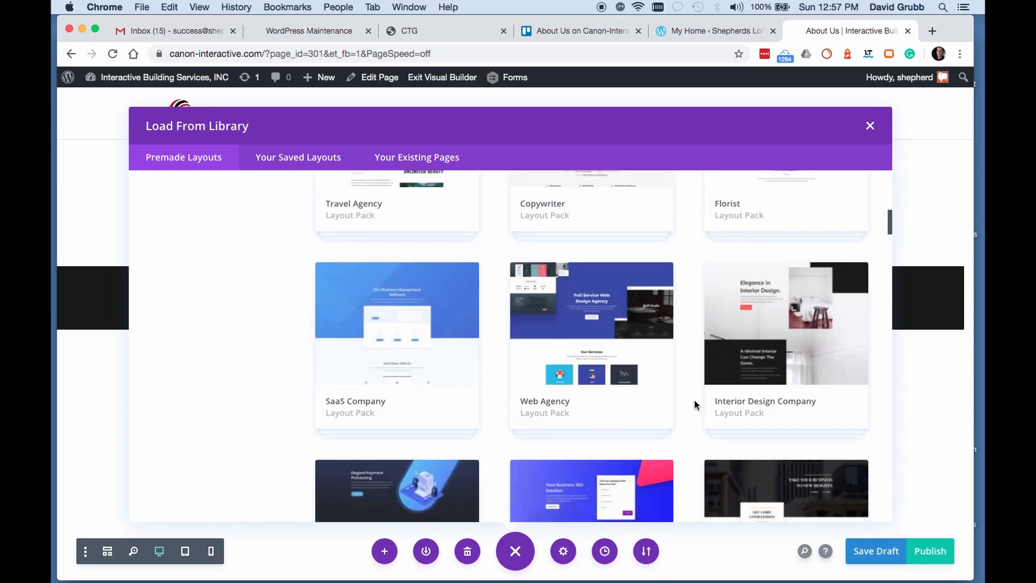
scroll(695, 404, "down", 1)
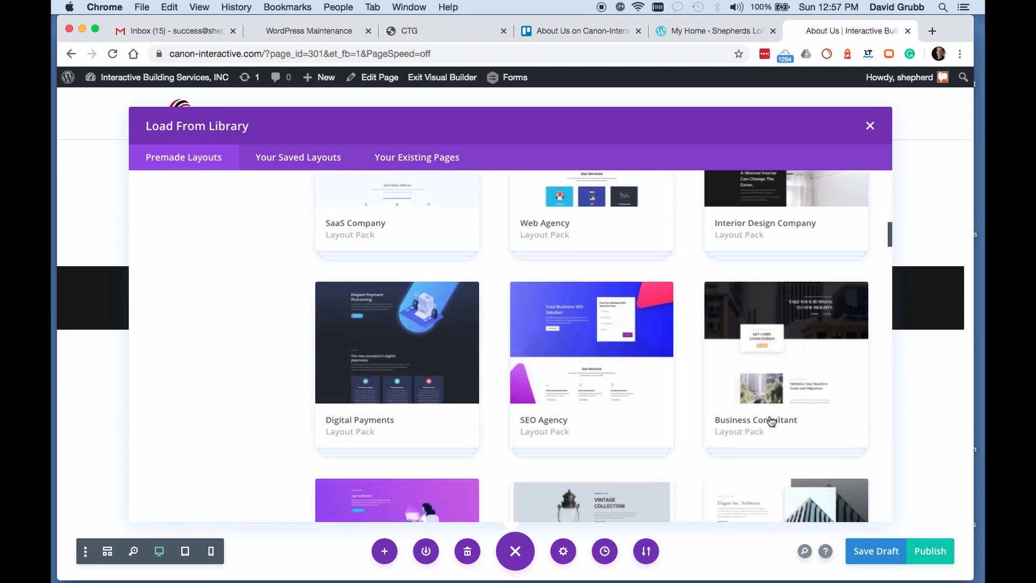
left_click(797, 399)
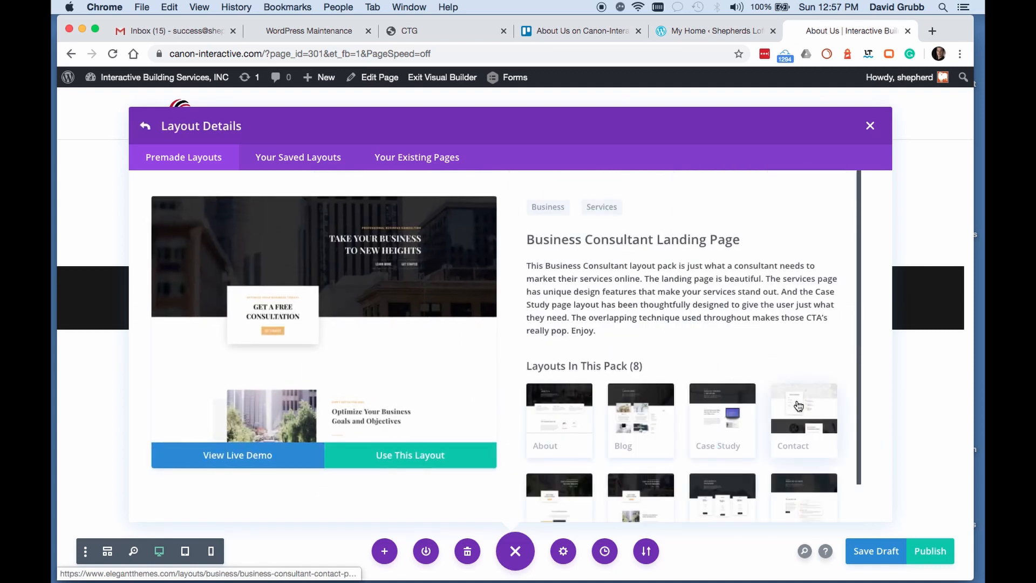
- Preview the Business Consultant About Page layout and apply it to the About Us page
left_click(559, 428)
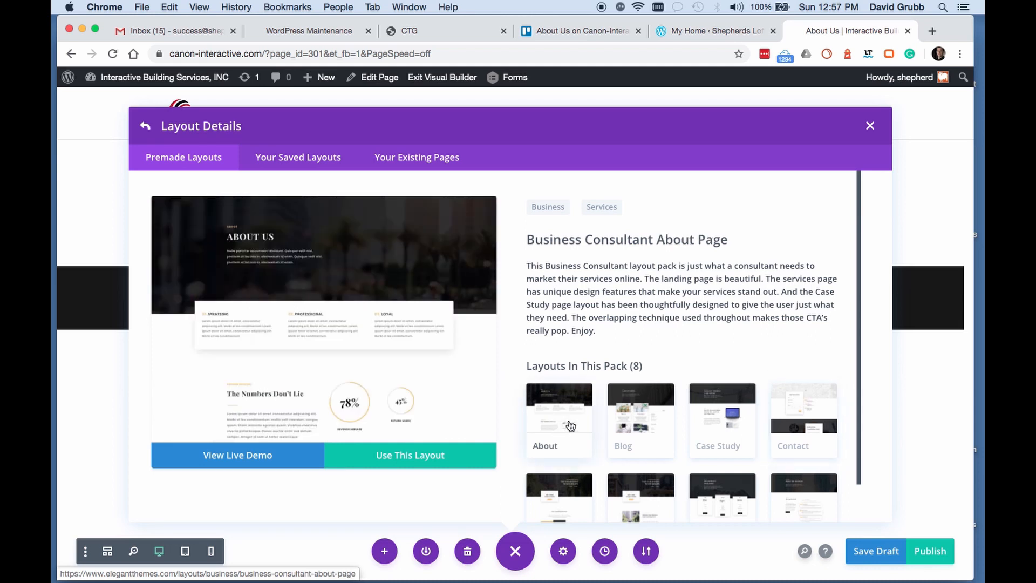
scroll(345, 365, "down", 5)
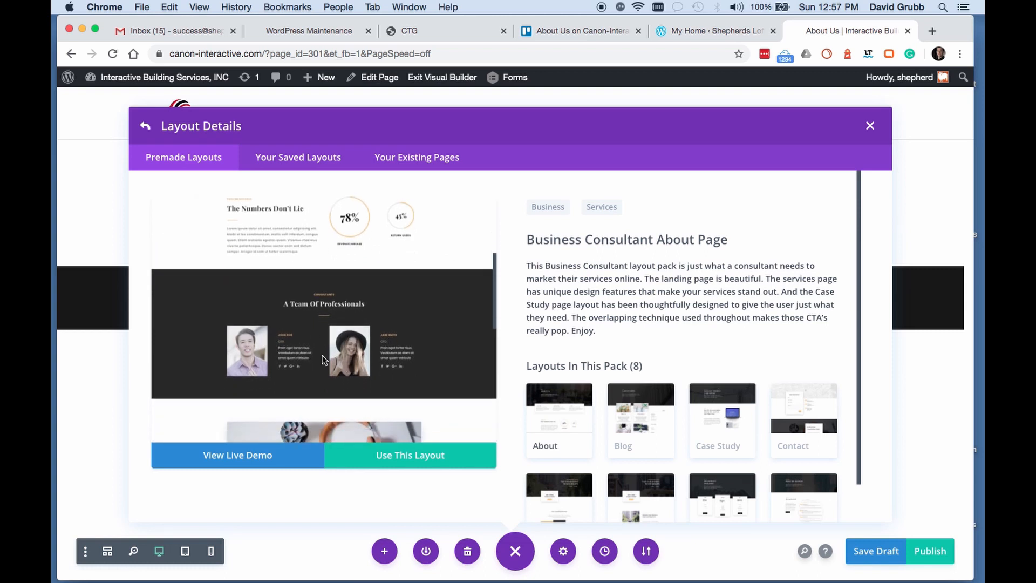
scroll(358, 360, "down", 5)
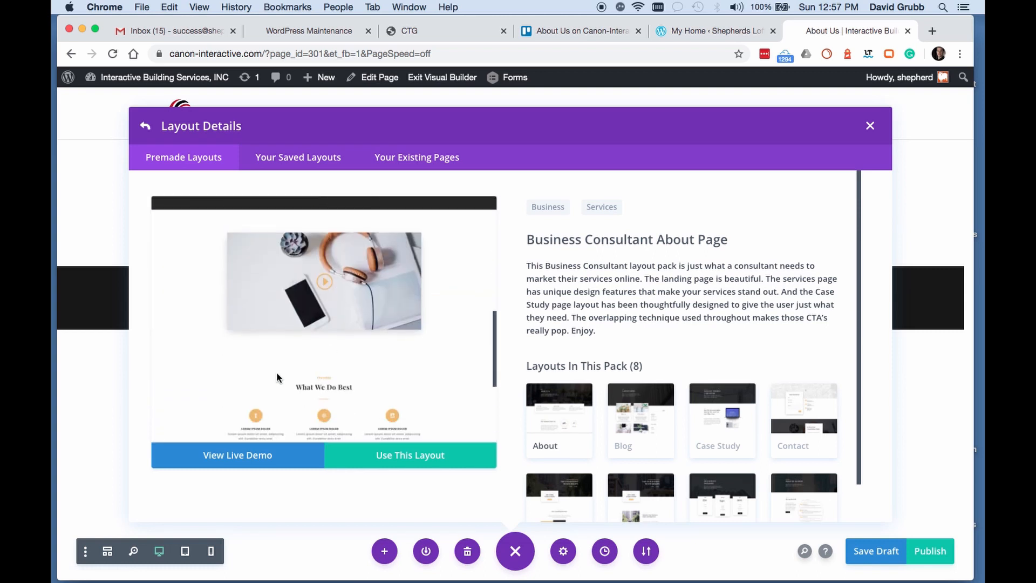
scroll(380, 353, "up", 5)
scroll(378, 351, "down", 8)
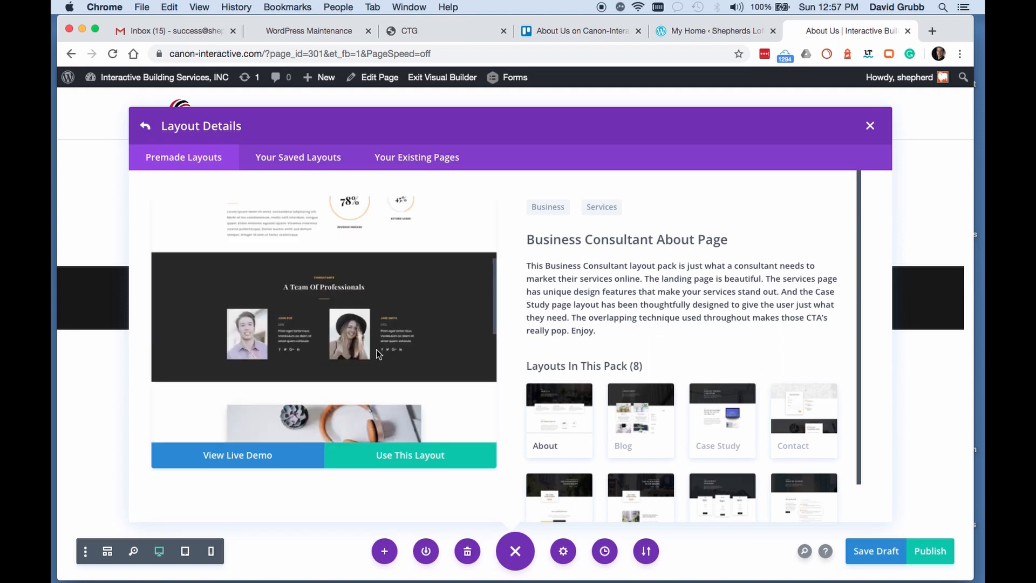
left_click(406, 453)
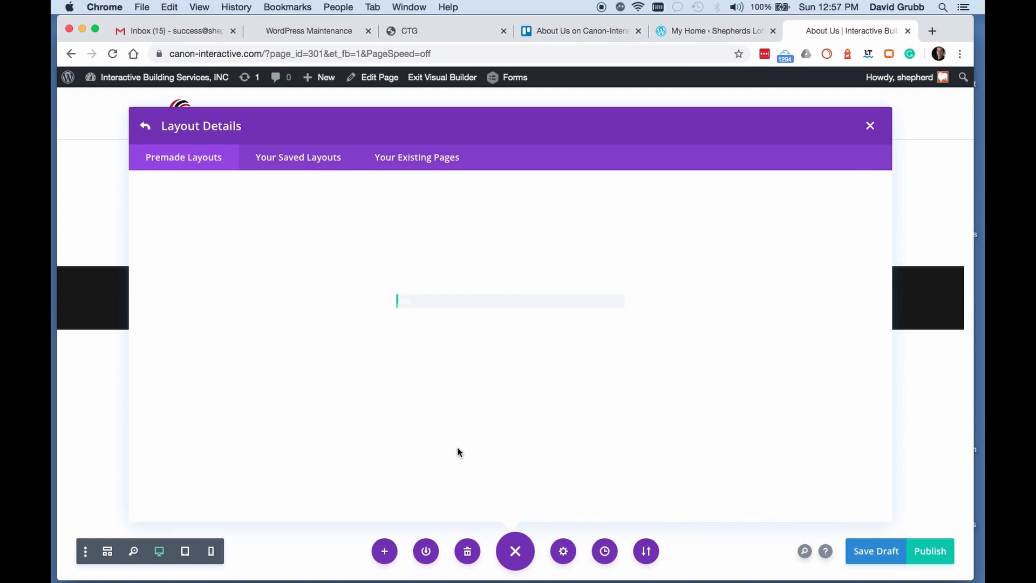
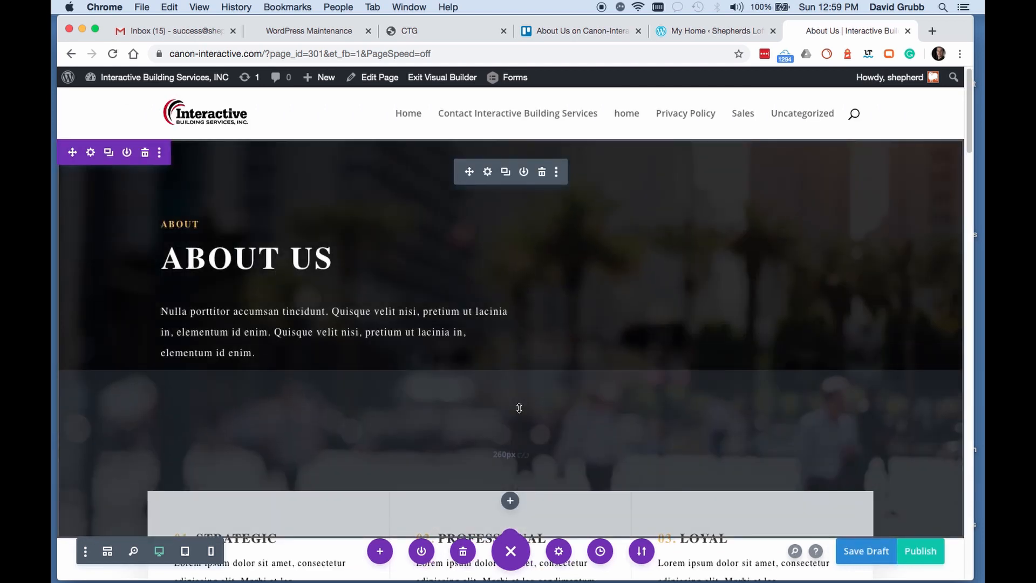
- Delete the Strategic card's body paragraph and bring up the 01. heading's HTML markup
scroll(726, 271, "down", 5)
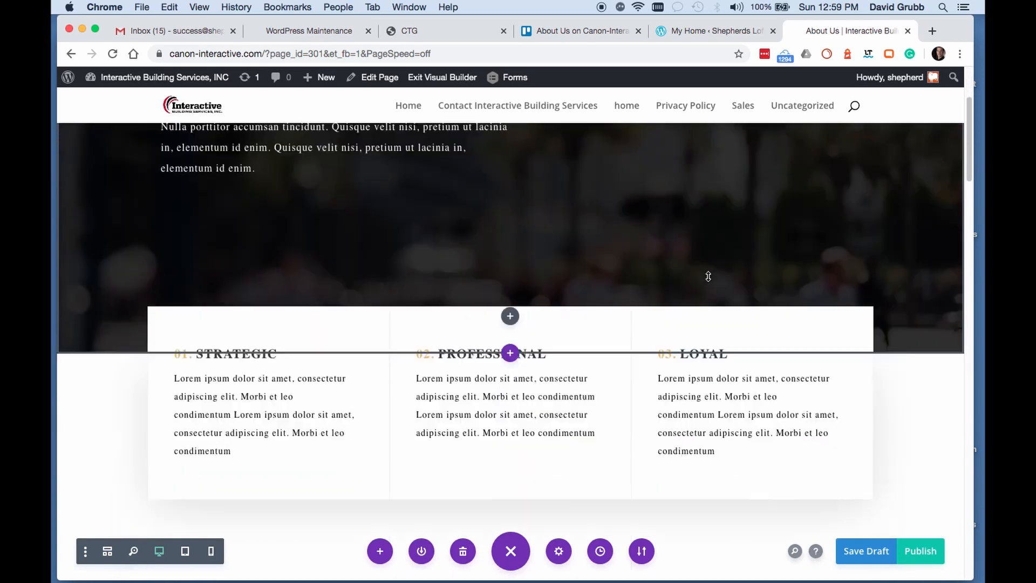
scroll(723, 371, "down", 5)
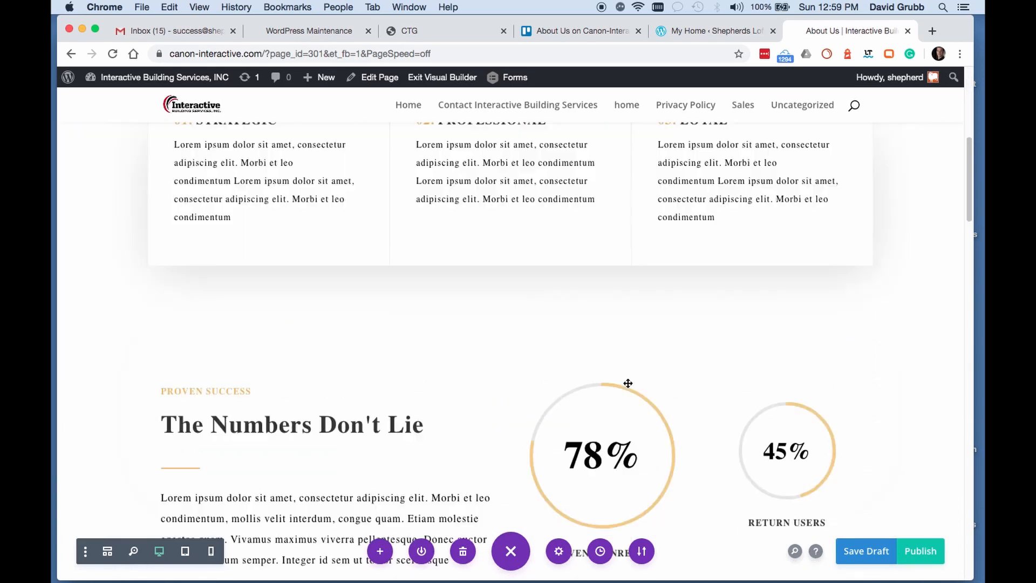
scroll(646, 380, "down", 12)
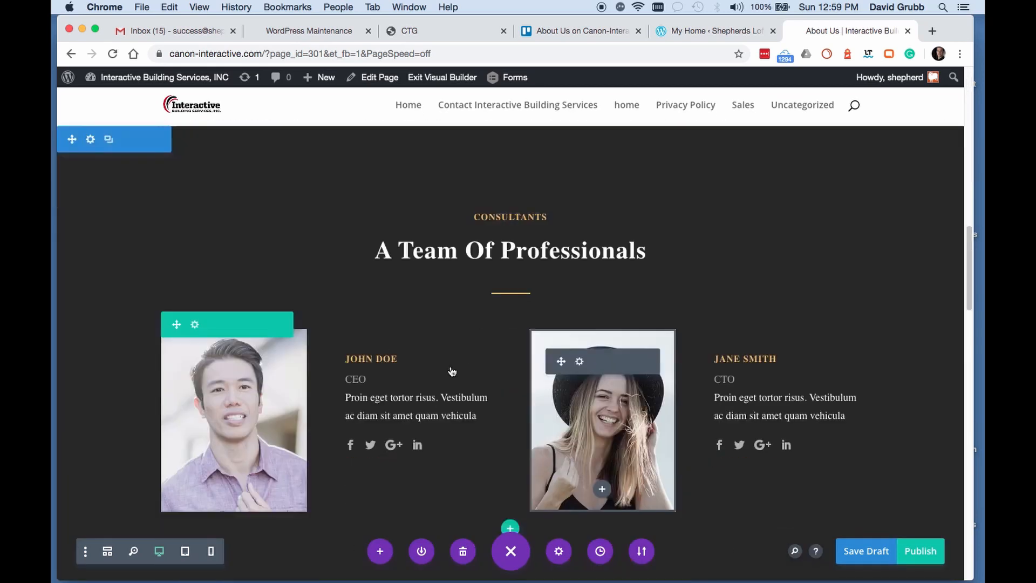
scroll(467, 373, "up", 3)
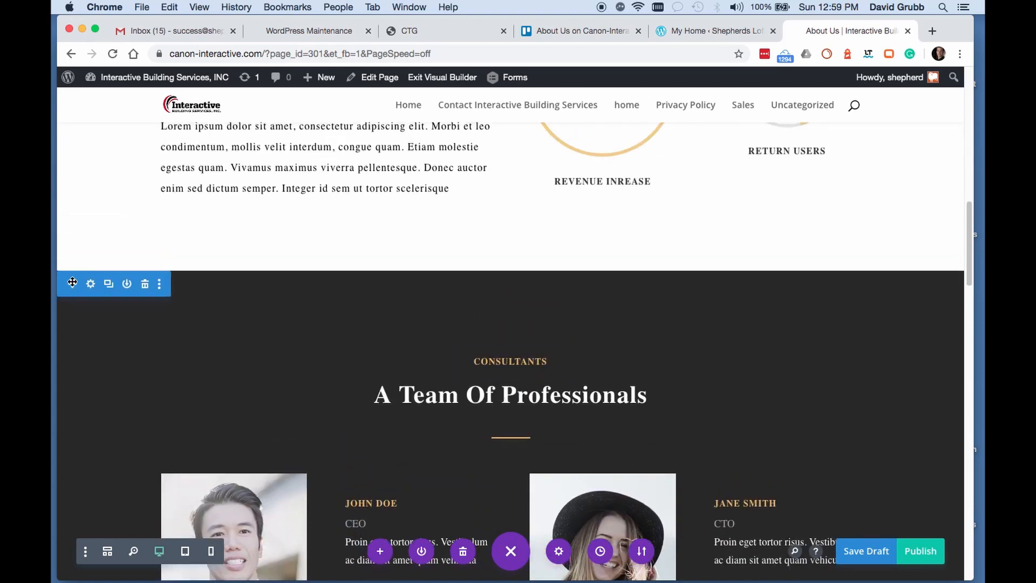
scroll(80, 222, "up", 10)
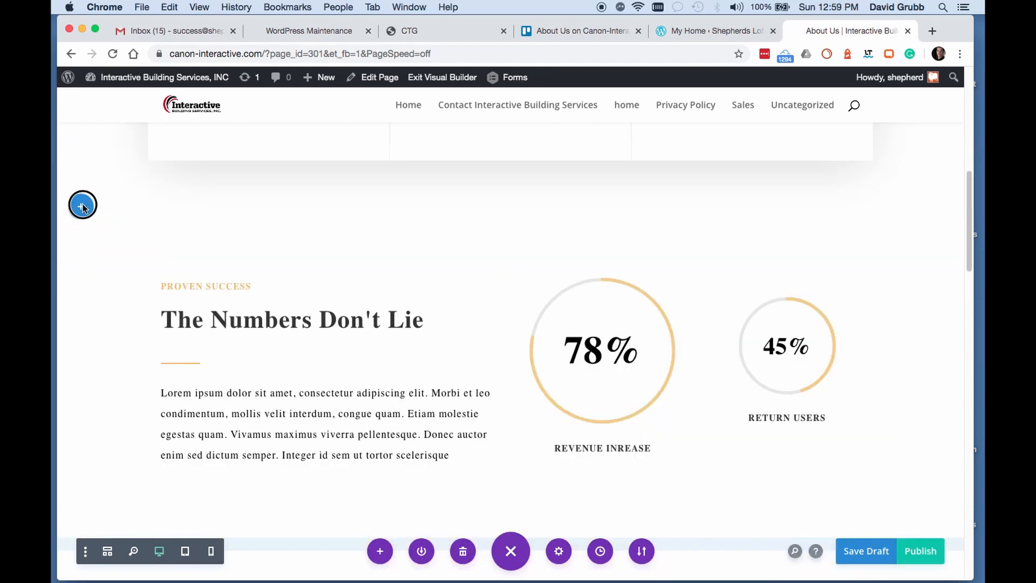
scroll(85, 202, "up", 6)
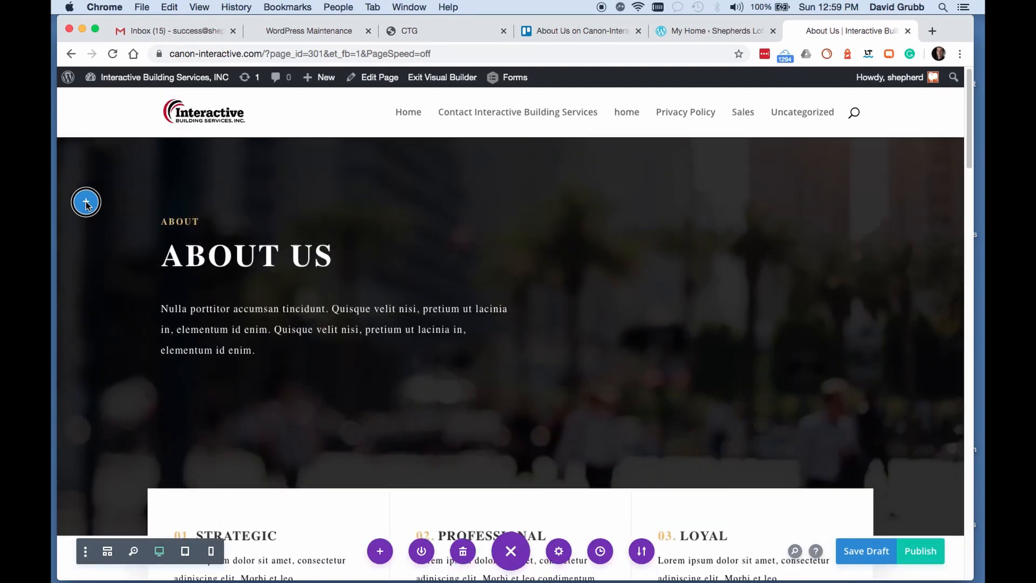
scroll(95, 338, "down", 8)
left_click(111, 356)
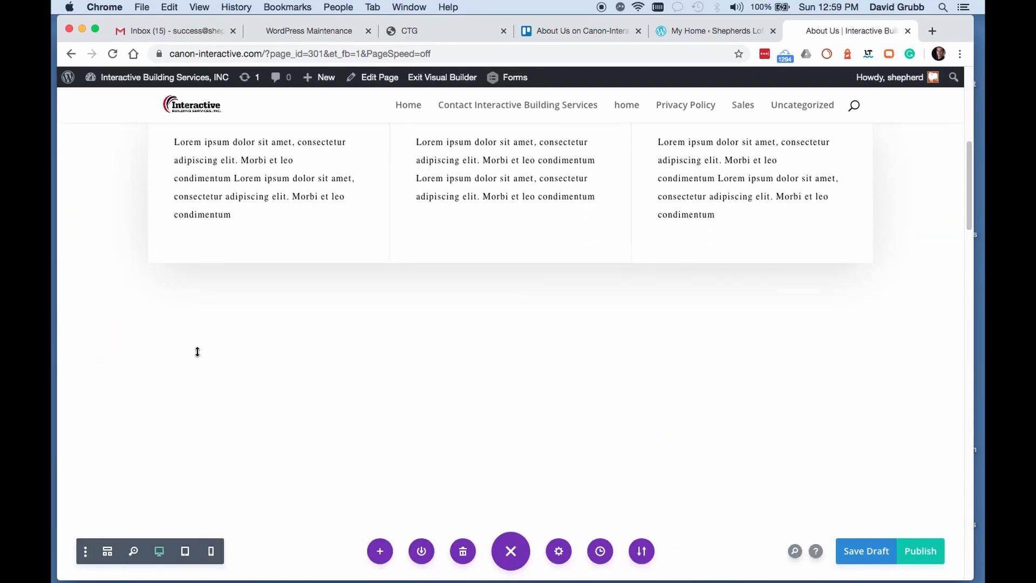
scroll(321, 355, "up", 3)
scroll(313, 342, "up", 2)
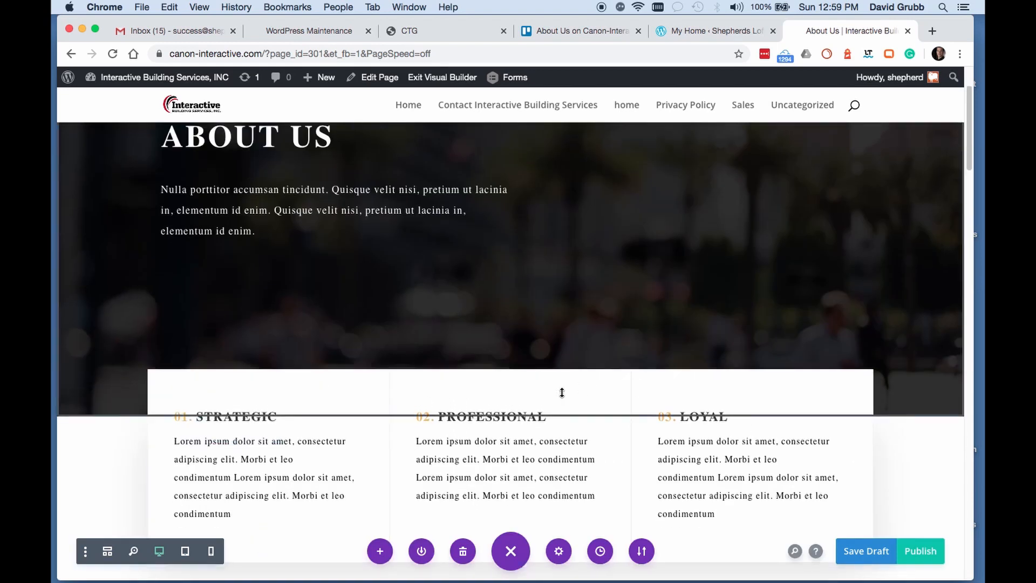
scroll(562, 394, "down", 1)
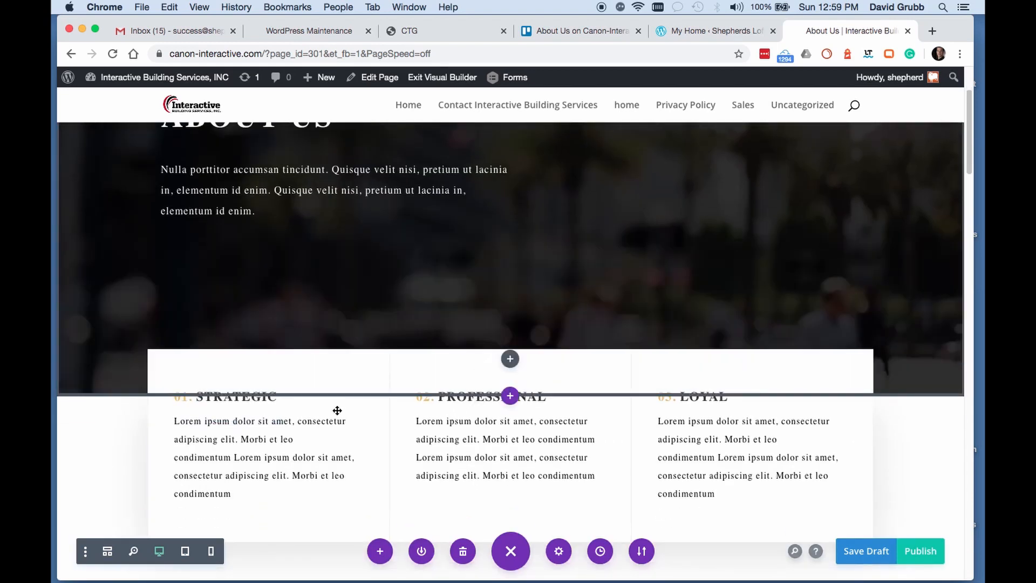
scroll(325, 416, "down", 3)
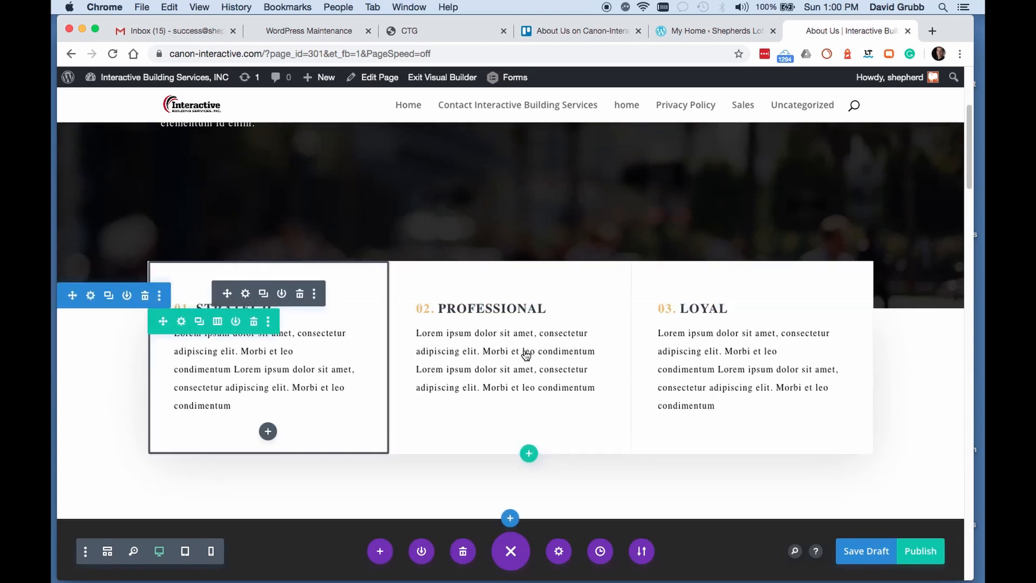
triple_click(261, 384)
key("BackSpace")
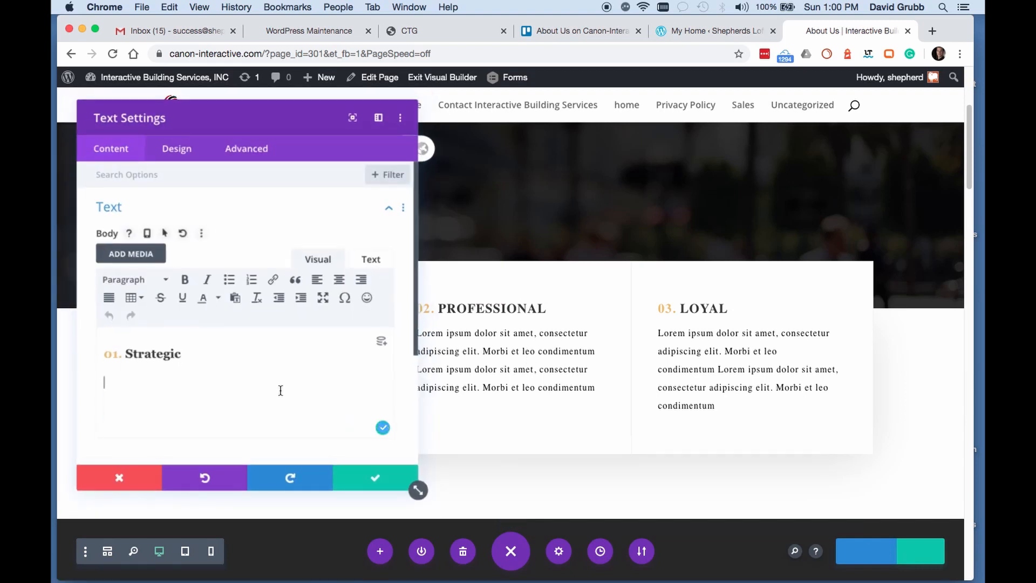
left_click_drag(104, 355, 112, 353)
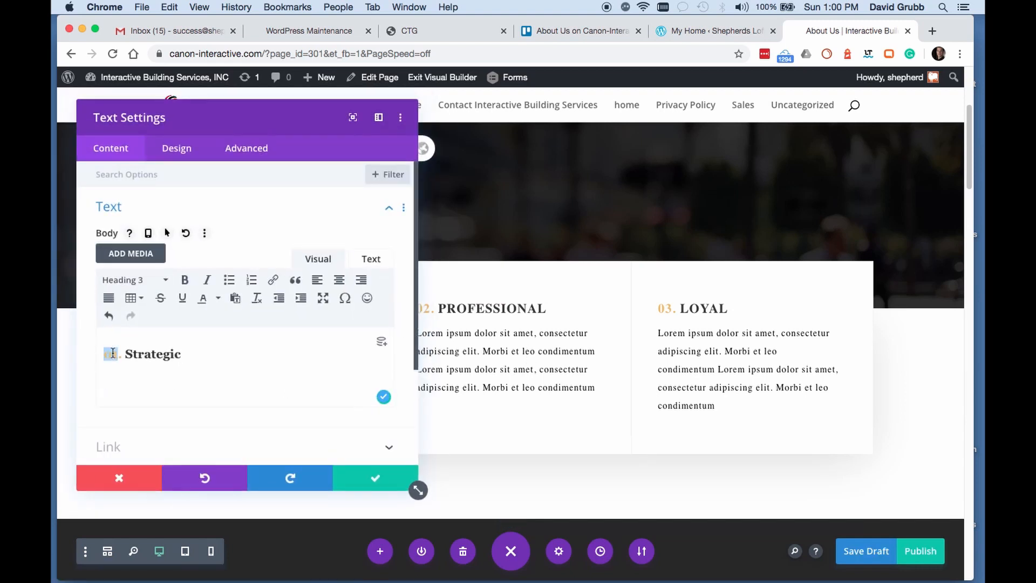
left_click(371, 260)
- Copy the red hex from Trello's Colors card and apply it to the Strategic 01. number
left_click(573, 32)
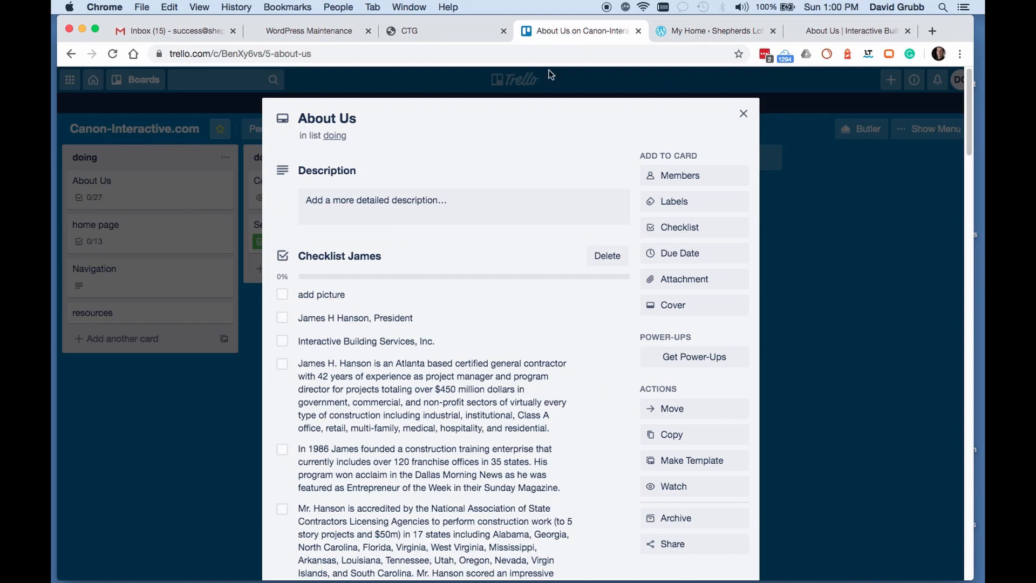
left_click(744, 114)
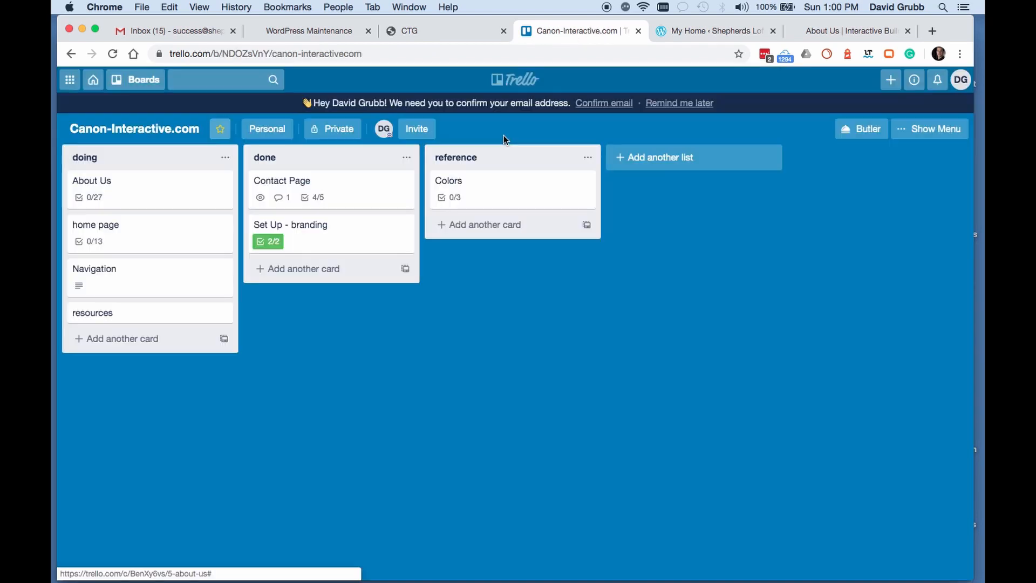
left_click(454, 198)
double_click(345, 292)
key("super+c")
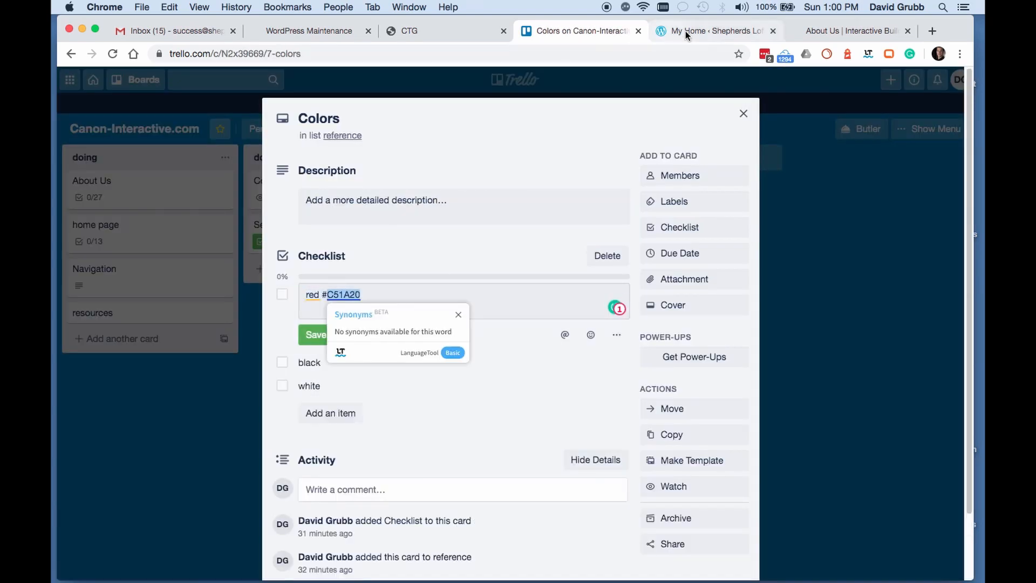
left_click(850, 31)
double_click(227, 284)
key("super+v")
left_click(375, 478)
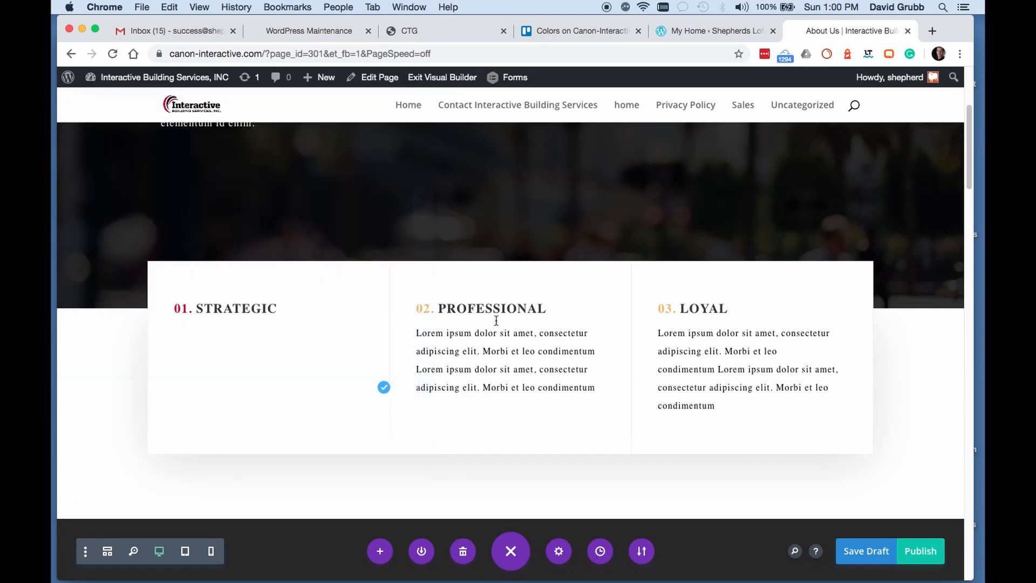
- Remove the Professional body paragraph and colour its 02. number red
left_click(488, 294)
left_click_drag(297, 322, 105, 300)
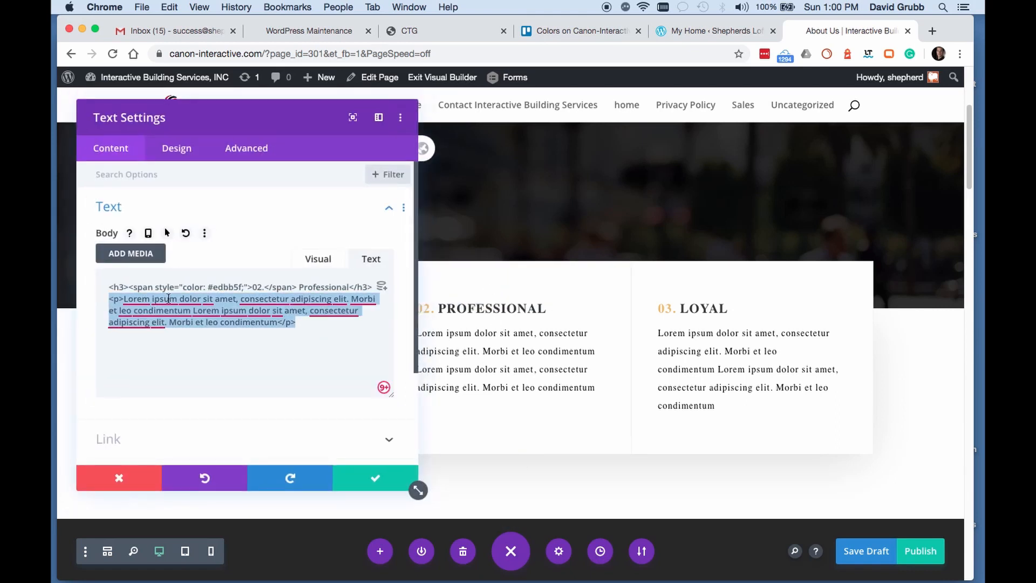
key("BackSpace")
double_click(231, 289)
key("super+v")
left_click(375, 478)
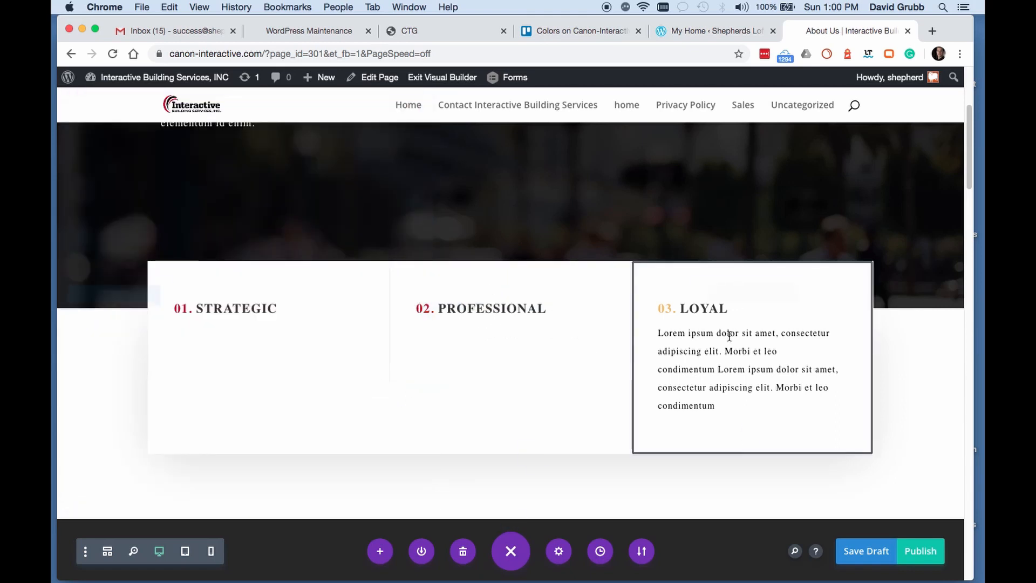
- Remove the Loyal body paragraph and colour its 03. number red
left_click(729, 294)
left_click_drag(302, 322, 81, 317)
key("BackSpace")
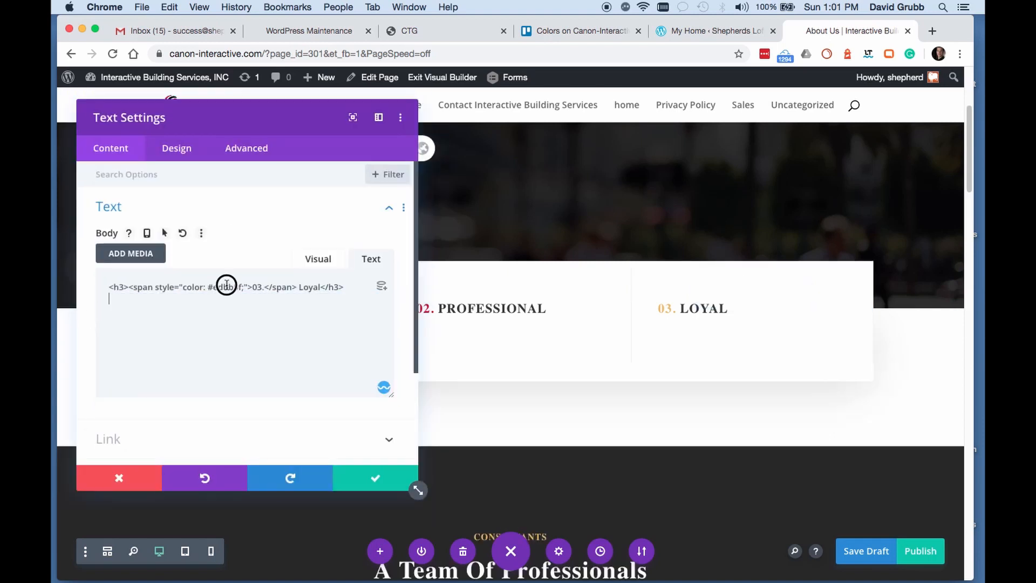
double_click(226, 287)
key("super+v")
left_click(348, 475)
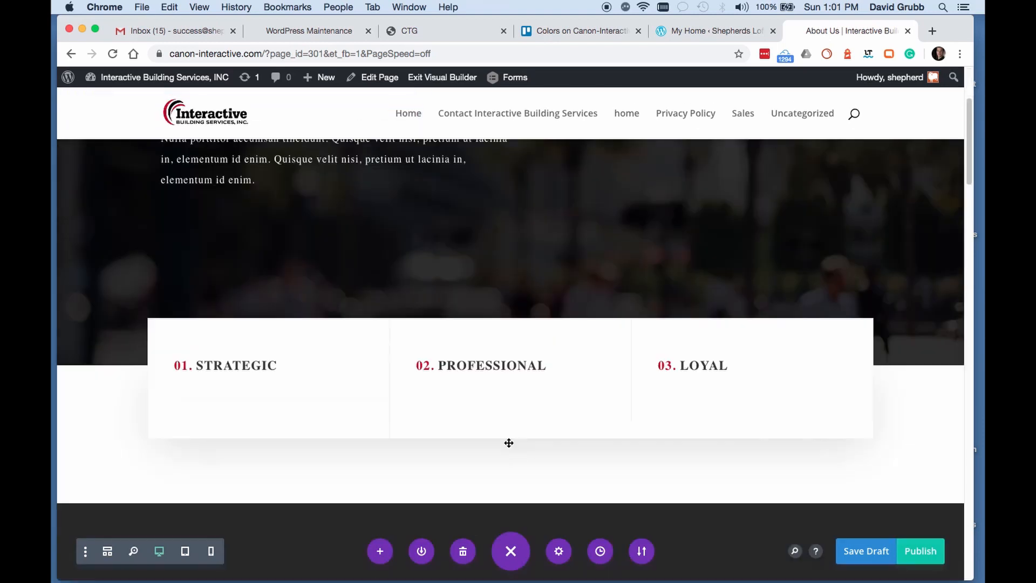
- Copy the 'Design Builder • General Contractor • Construction Manager' line from Trello's home page card
scroll(511, 442, "down", 5)
scroll(511, 443, "up", 10)
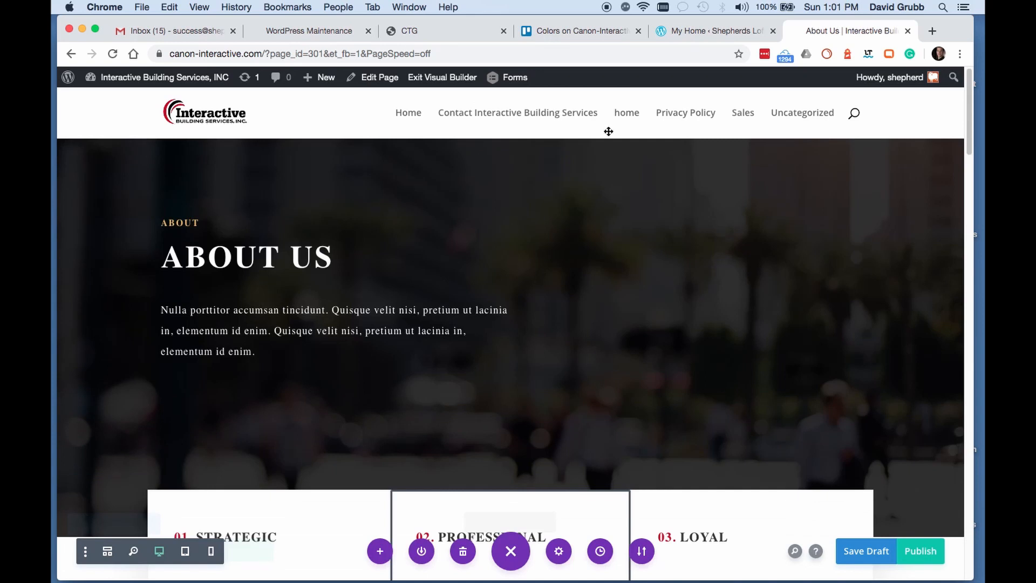
left_click(556, 31)
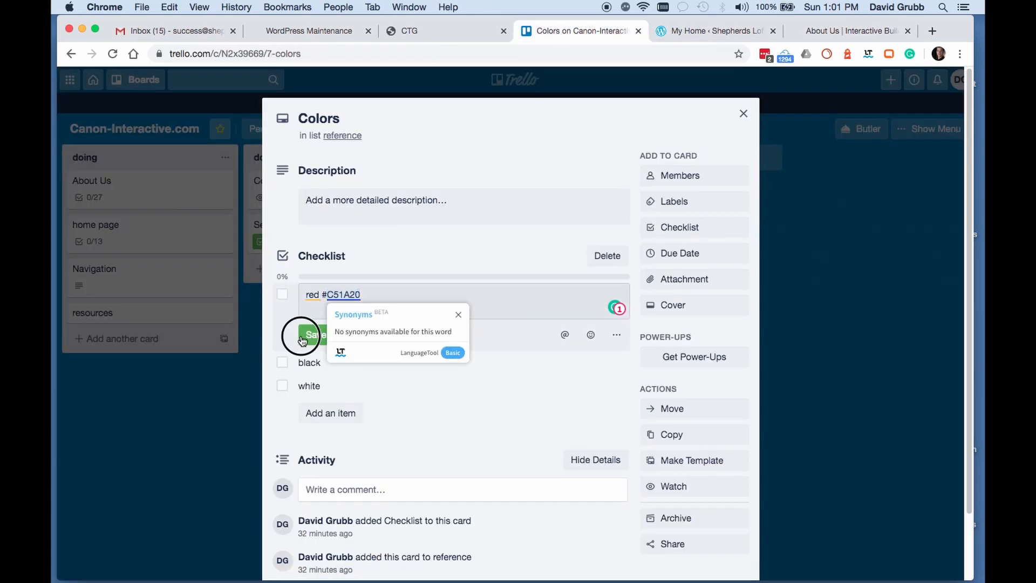
left_click(164, 280)
left_click(151, 230)
scroll(492, 350, "down", 5)
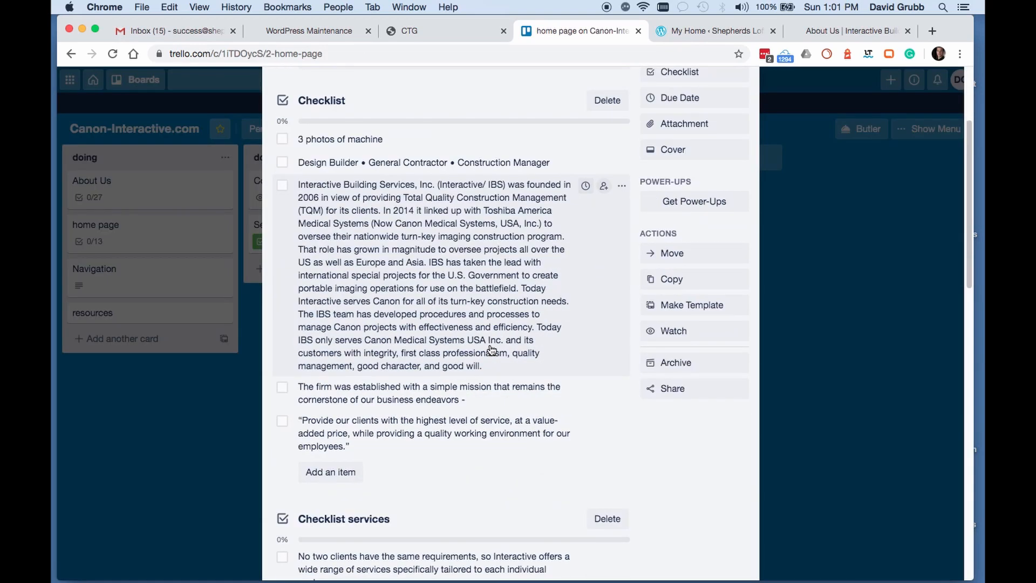
left_click(428, 162)
triple_click(430, 161)
key("super+c")
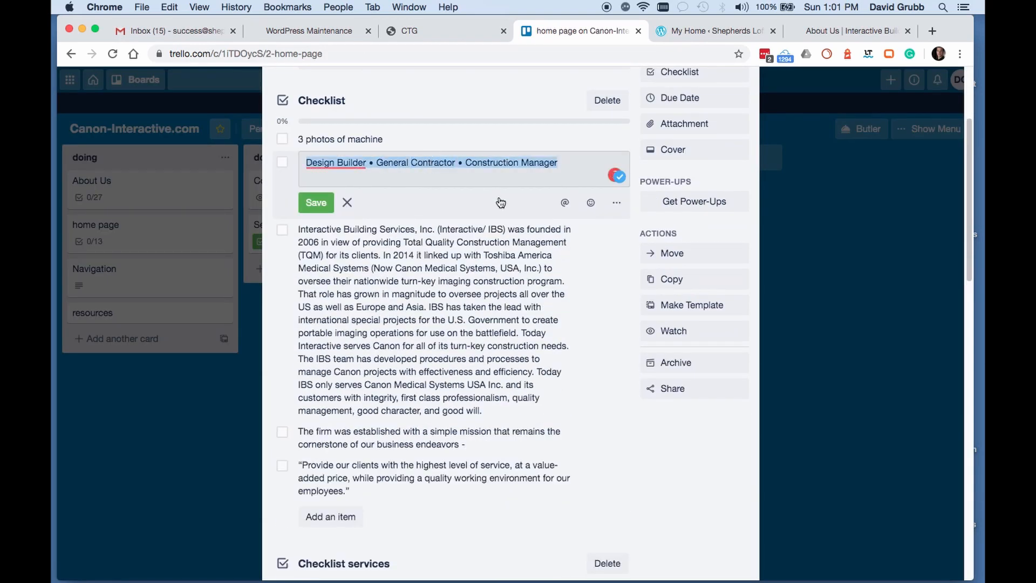
left_click(322, 203)
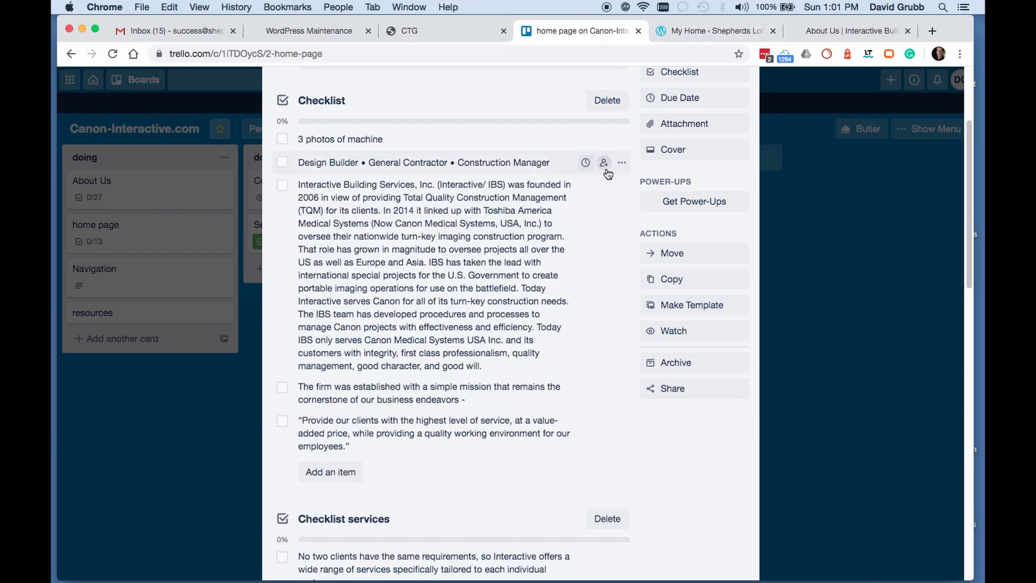
left_click(855, 30)
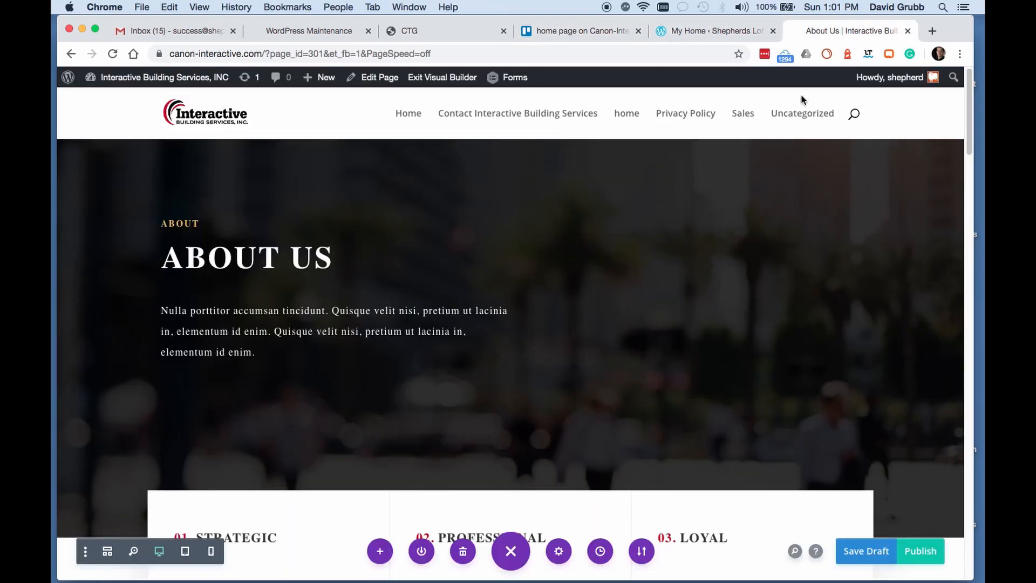
- Replace the header's intro paragraph with the copied Design Builder tagline
left_click(491, 176)
left_click_drag(278, 115, 609, 115)
scroll(525, 247, "down", 5)
triple_click(525, 248)
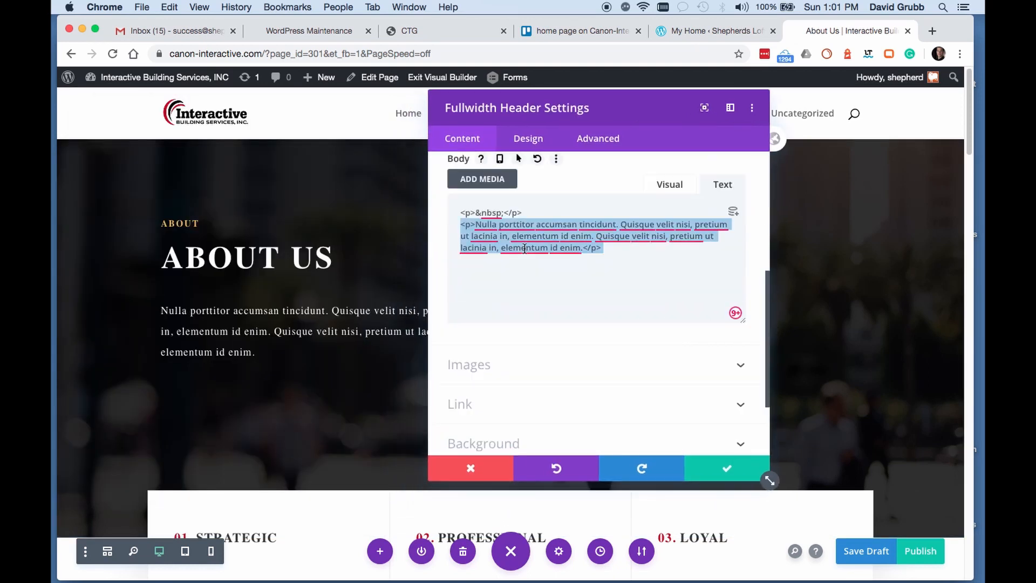
key("super+v")
left_click(669, 184)
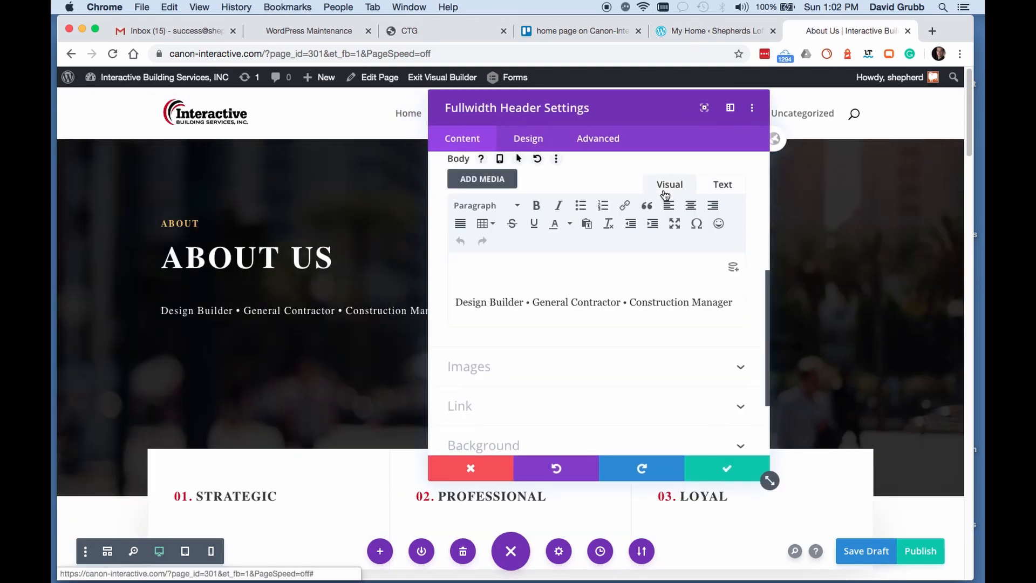
left_click(727, 469)
- Set the header heading to 'Interactive Building Services, Inc', keeping the About title unchanged
left_click(490, 173)
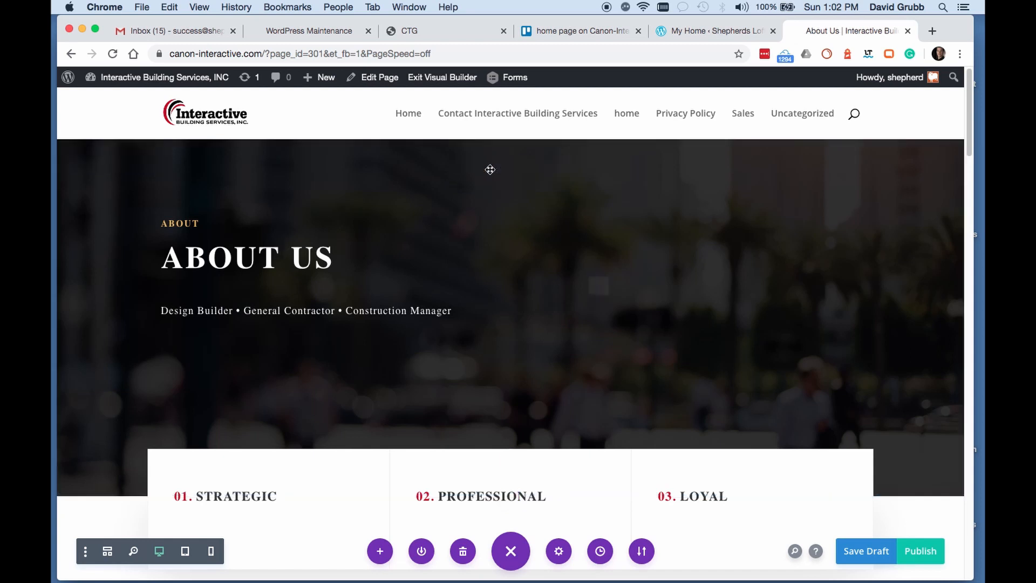
triple_click(504, 242)
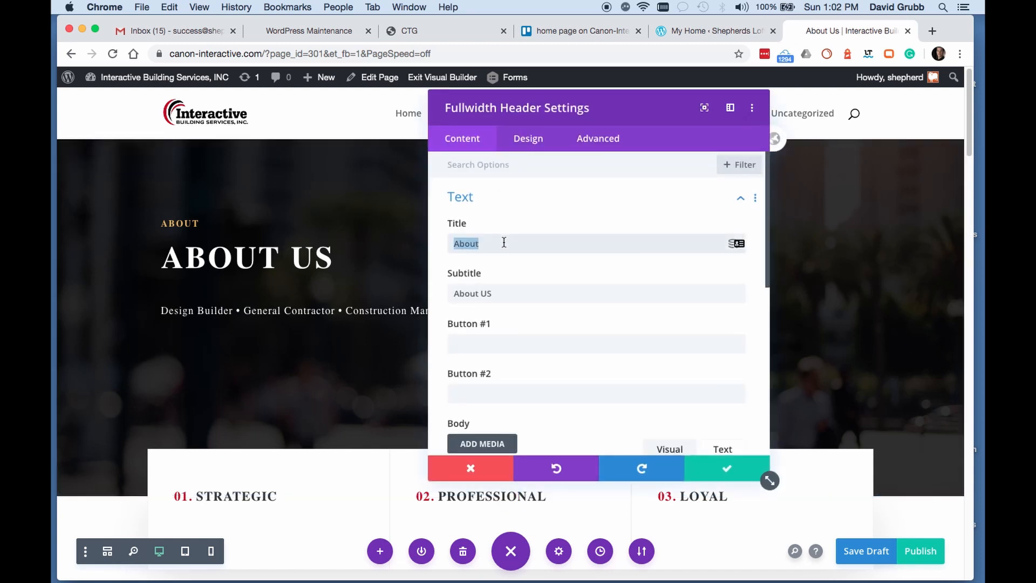
left_click(508, 298)
triple_click(500, 242)
type("Interactive")
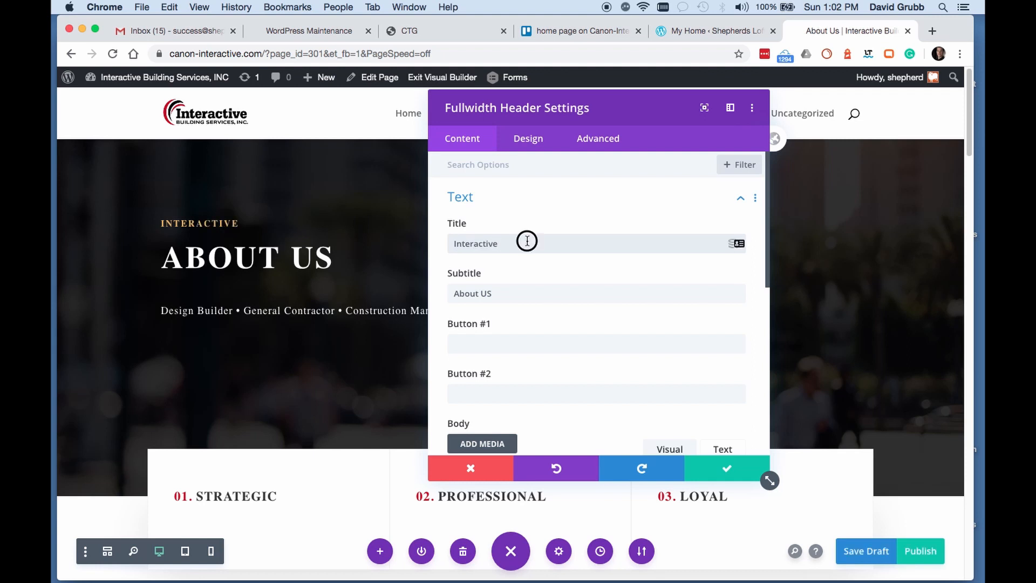
key("super+z")
triple_click(528, 293)
type("Interactive Building")
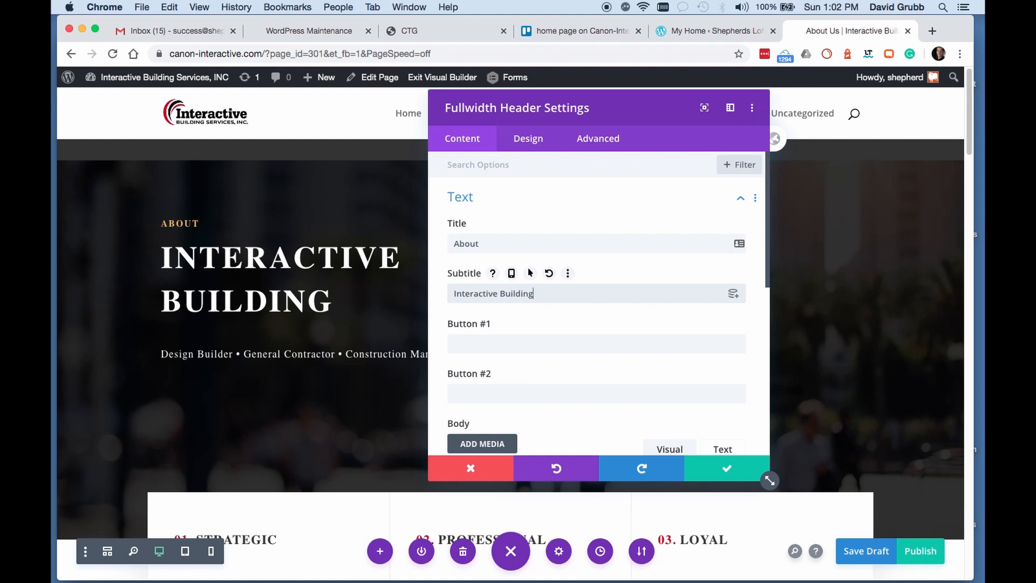
type("sercies, Inc")
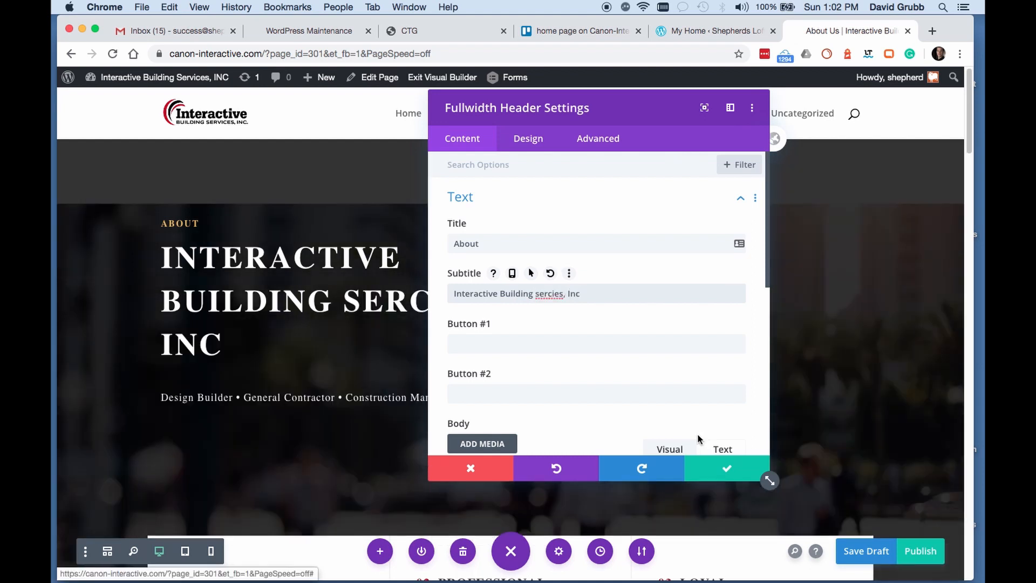
double_click(549, 293)
type("services")
left_click(724, 469)
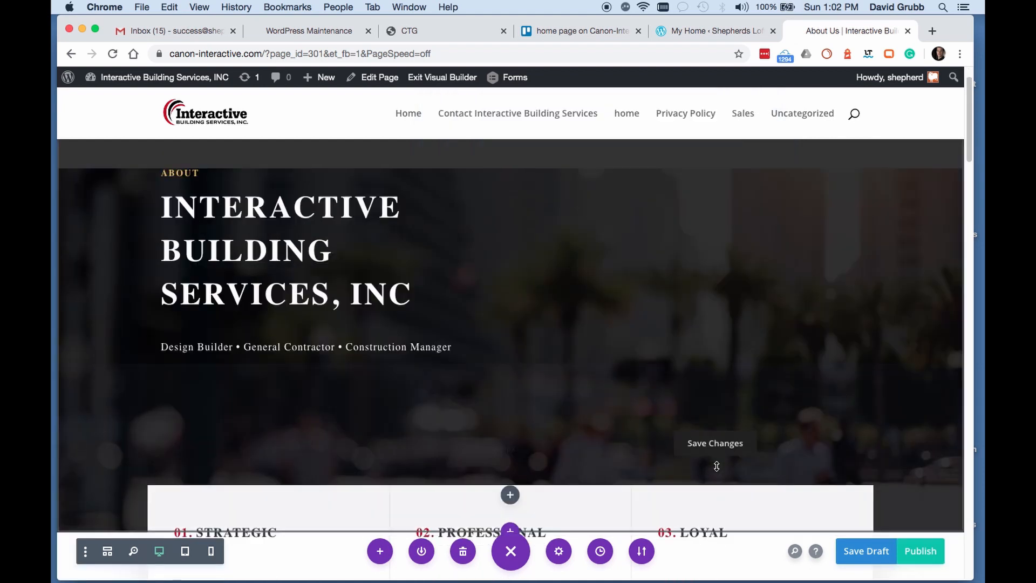
scroll(707, 465, "down", 2)
- Scroll to the team section and copy the president's name and title from Trello's About Us checklist
scroll(708, 468, "down", 5)
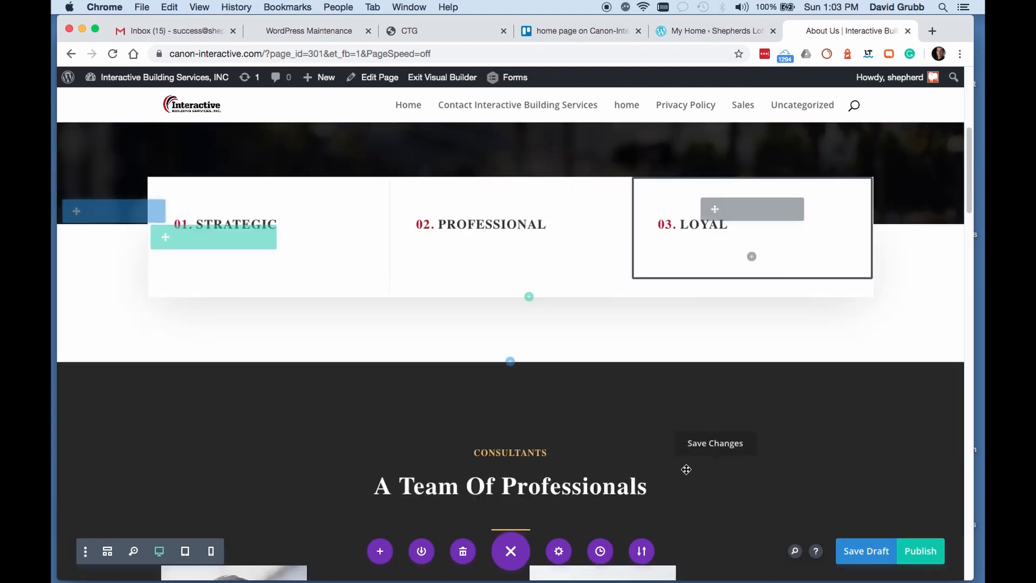
scroll(694, 466, "up", 2)
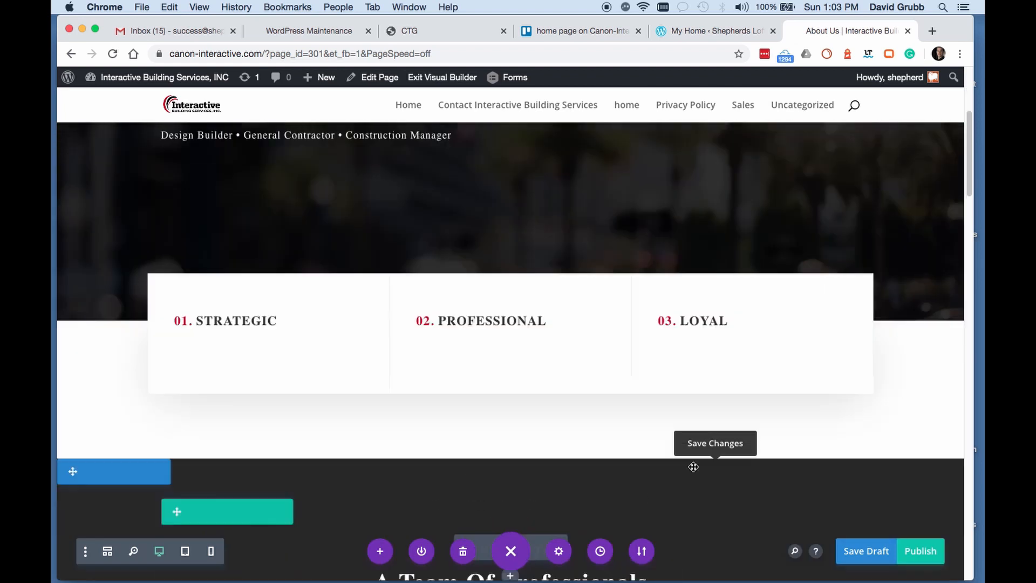
scroll(693, 467, "down", 2)
scroll(694, 466, "down", 3)
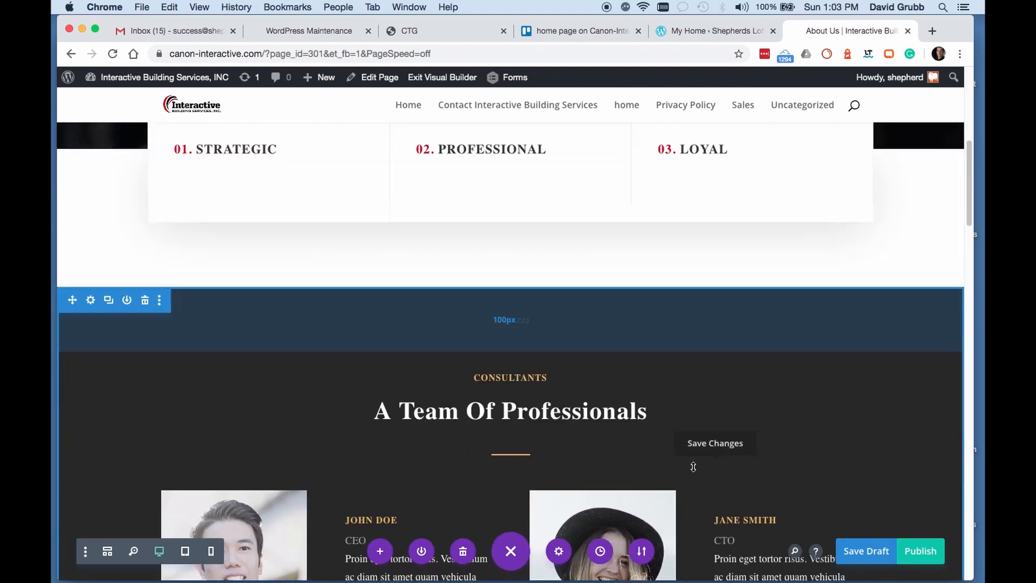
scroll(693, 466, "down", 3)
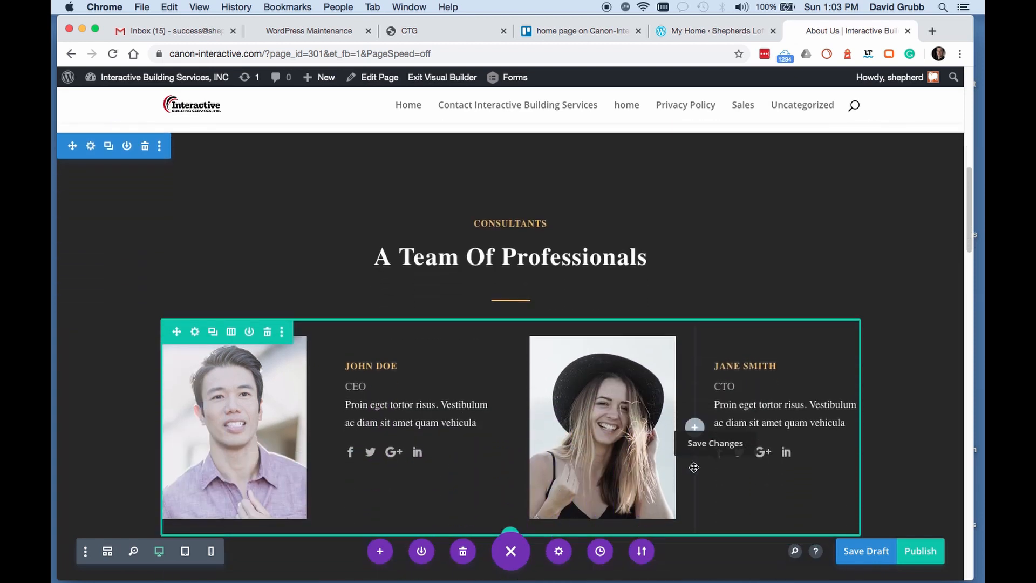
scroll(693, 466, "down", 3)
left_click(561, 31)
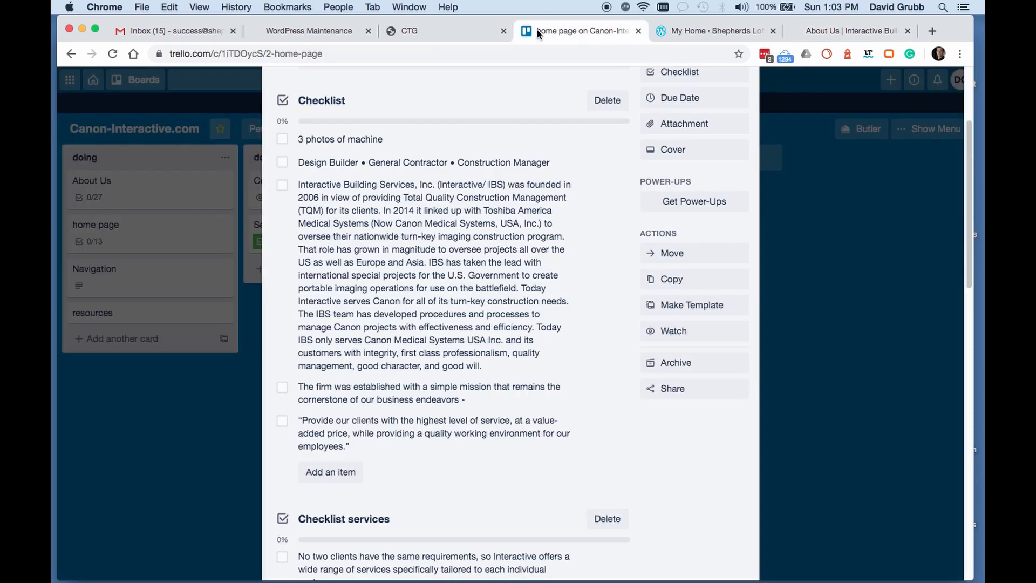
left_click_drag(562, 31, 699, 30)
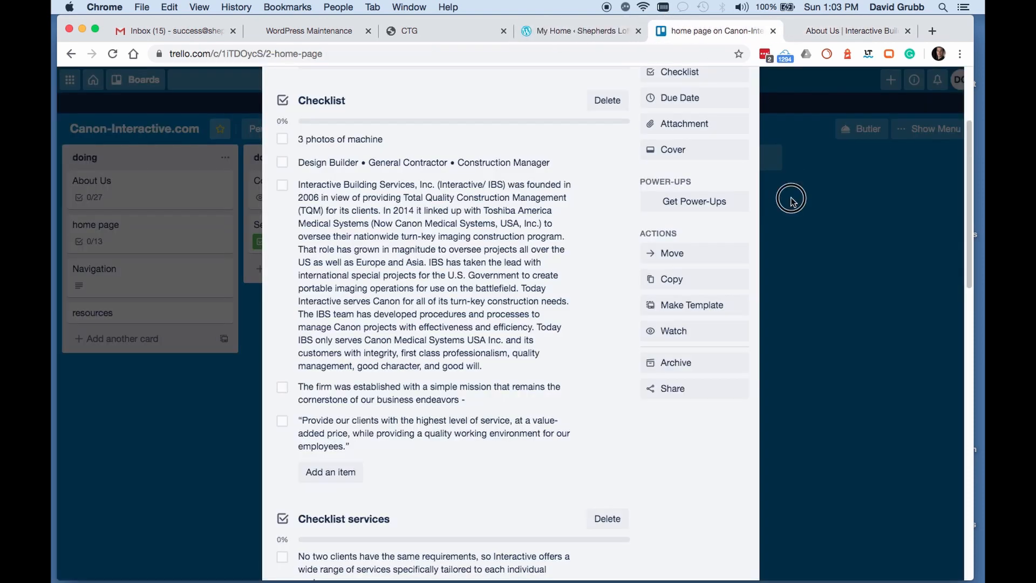
left_click(791, 201)
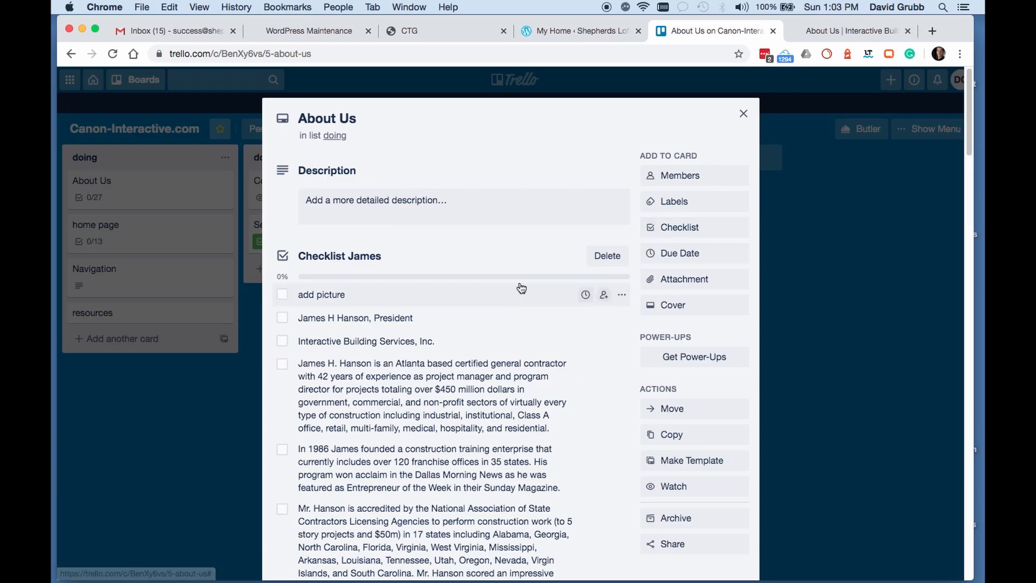
scroll(486, 286, "down", 2)
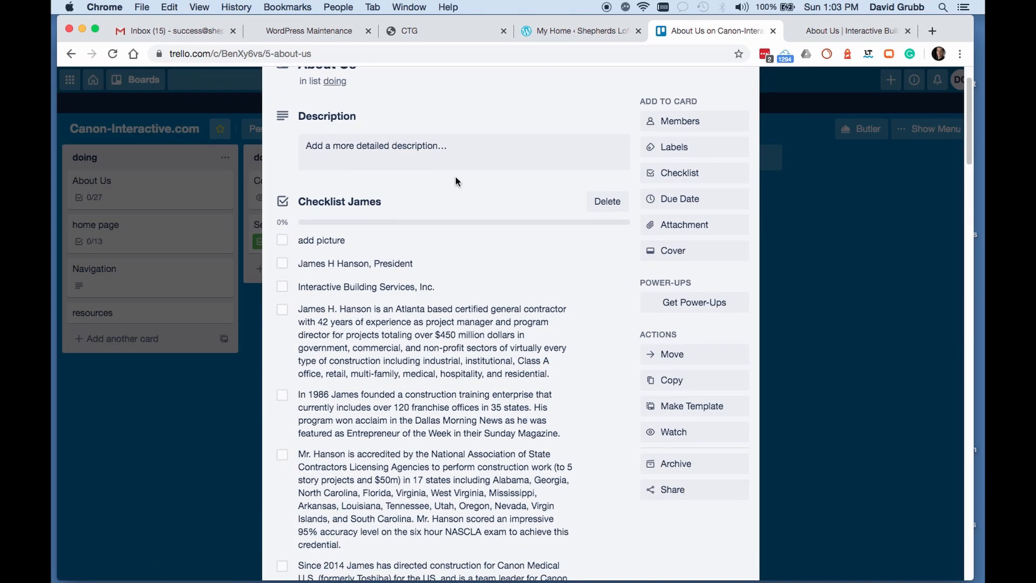
left_click(426, 264)
key("super+c")
left_click(313, 301)
left_click(832, 35)
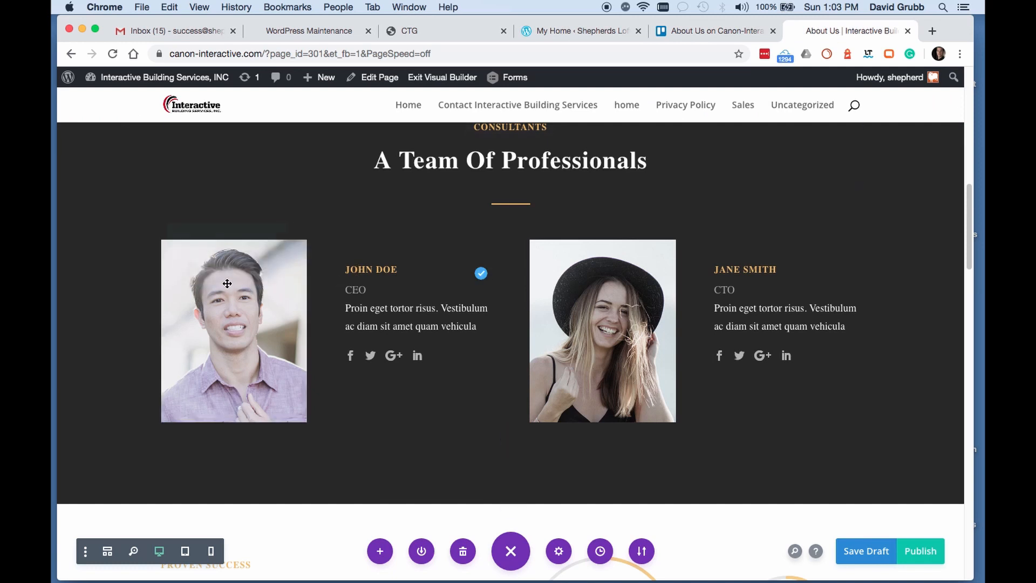
- Upload the president's portrait photo and insert it into the first team member's image
mouse_move(290, 277)
left_click(211, 271)
left_click(687, 252)
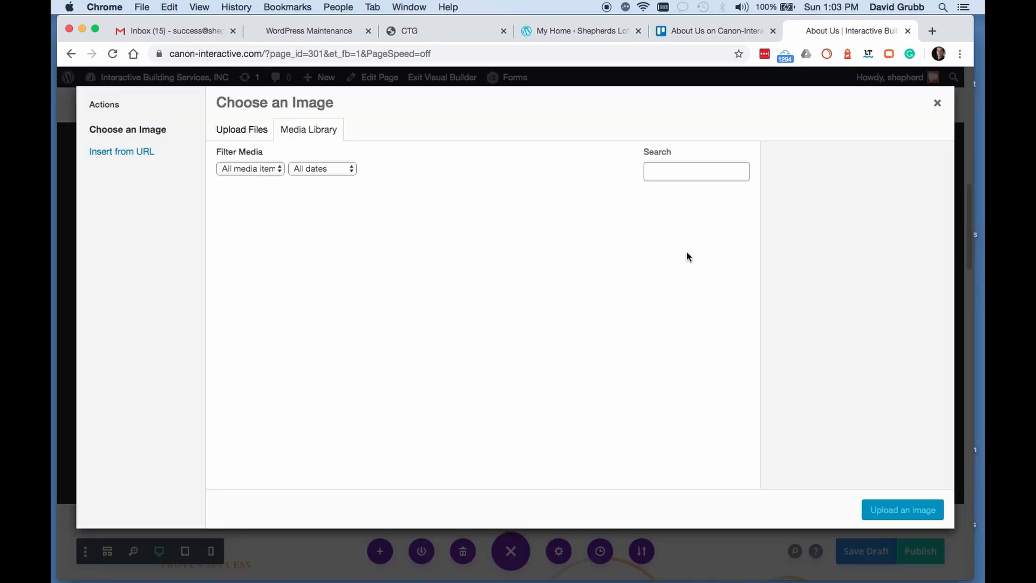
left_click(250, 131)
left_click(572, 322)
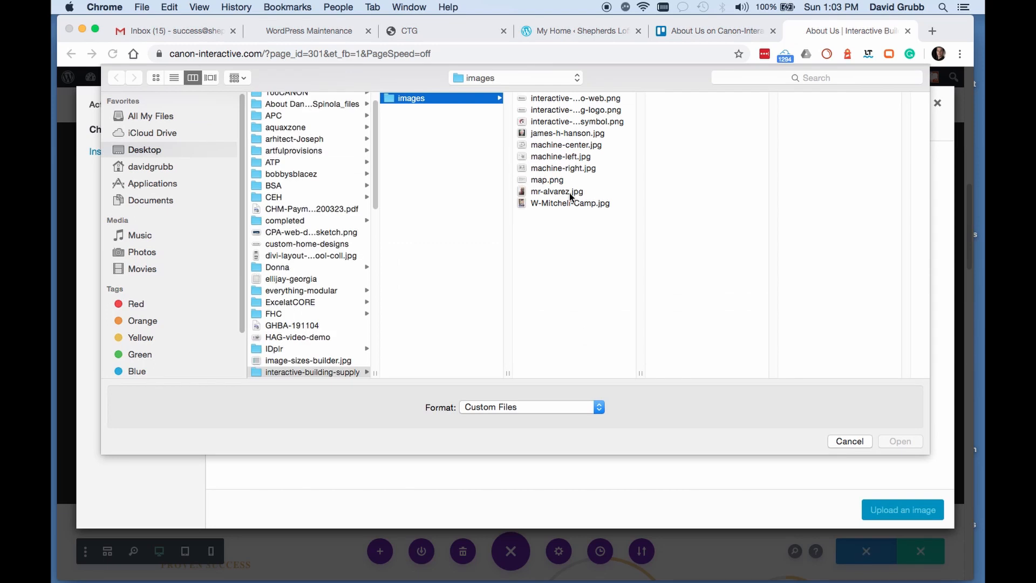
double_click(564, 141)
left_click(903, 510)
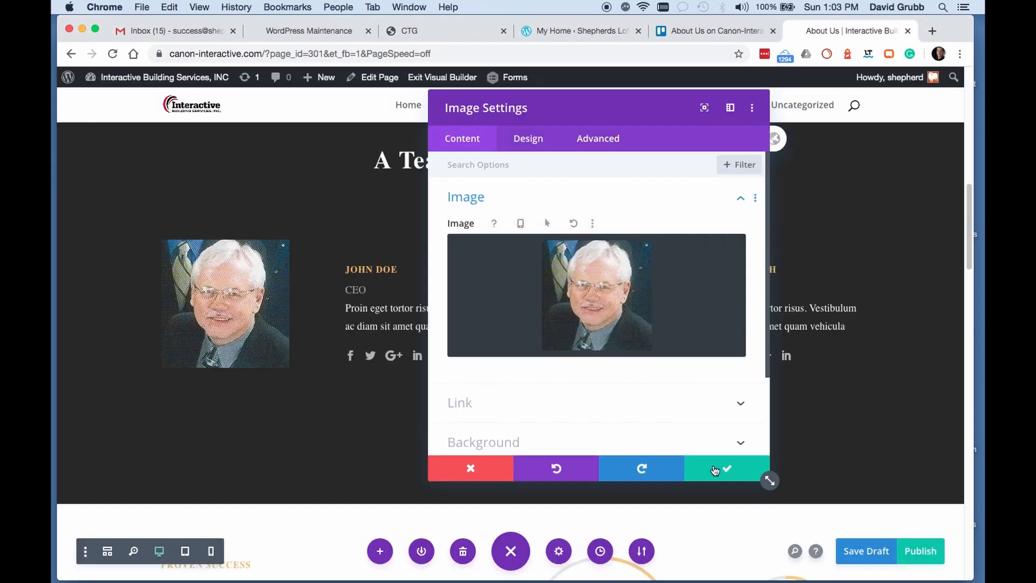
left_click(758, 477)
left_click(395, 298)
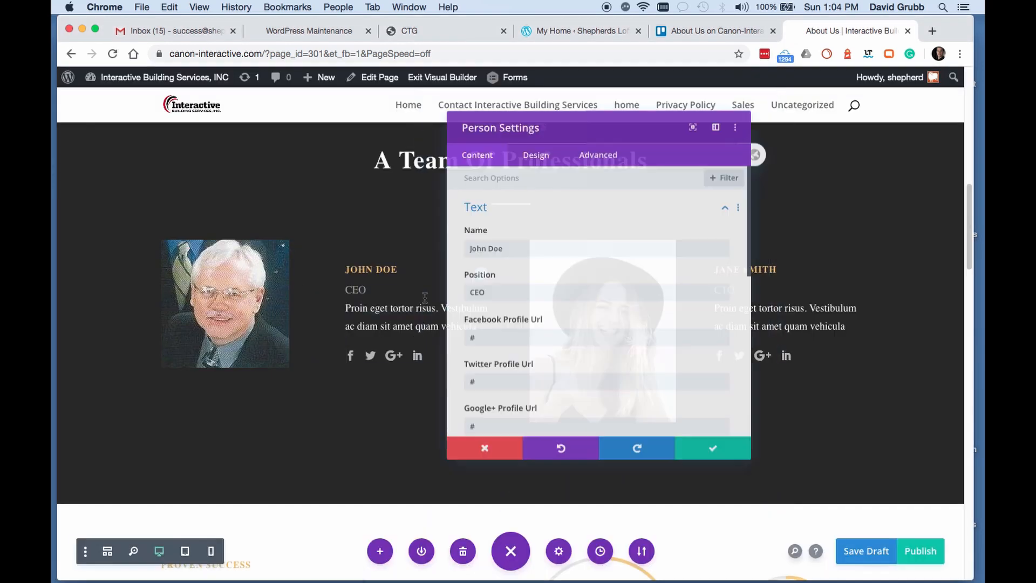
- Replace the placeholder name with the president's name and set the position to President
triple_click(526, 243)
key("super+v")
double_click(544, 243)
key("super+x")
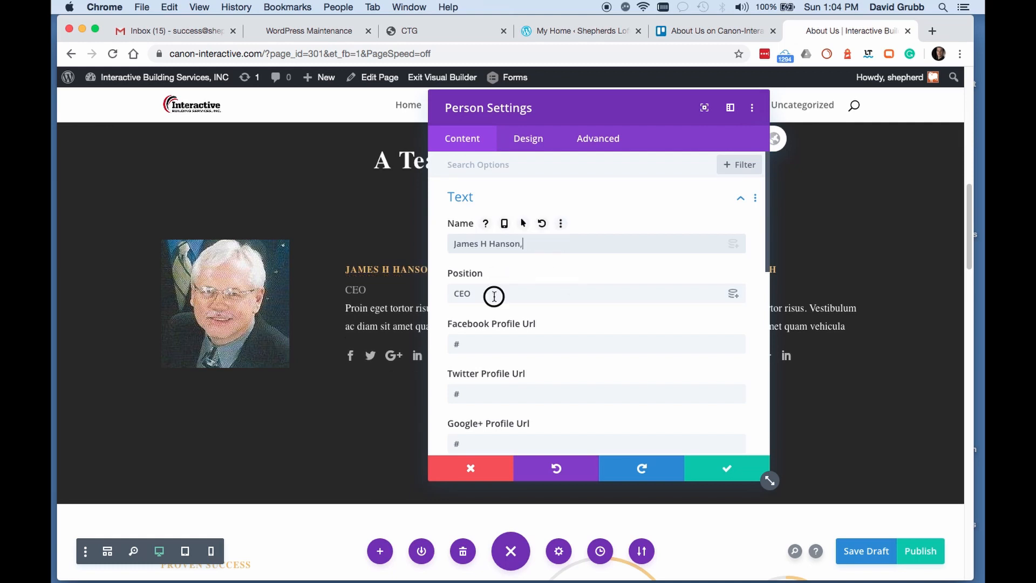
double_click(495, 295)
key("super+v")
left_click(546, 244)
key("BackSpace")
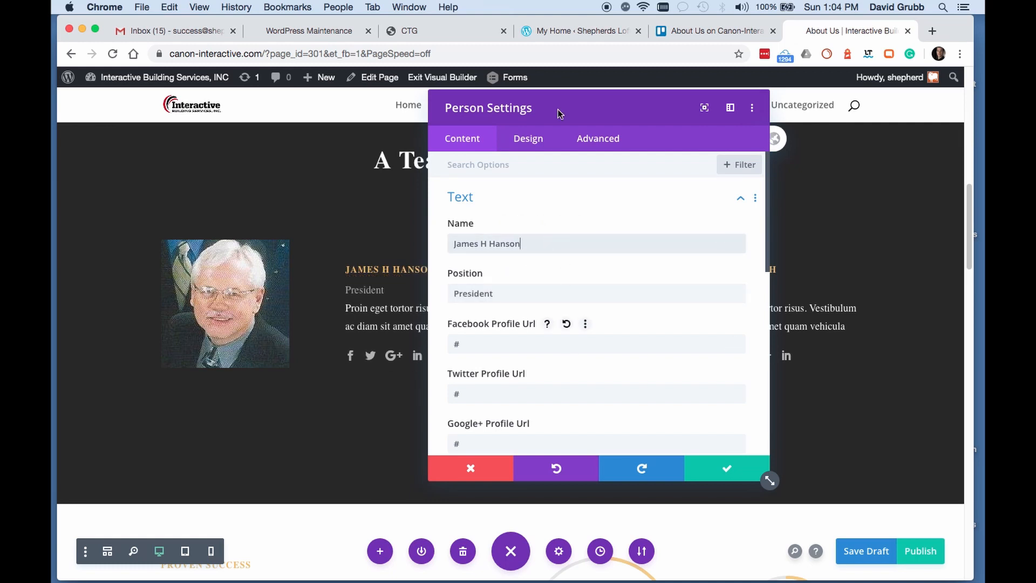
- Browse the team member's design and text styling options
left_click_drag(560, 113, 654, 109)
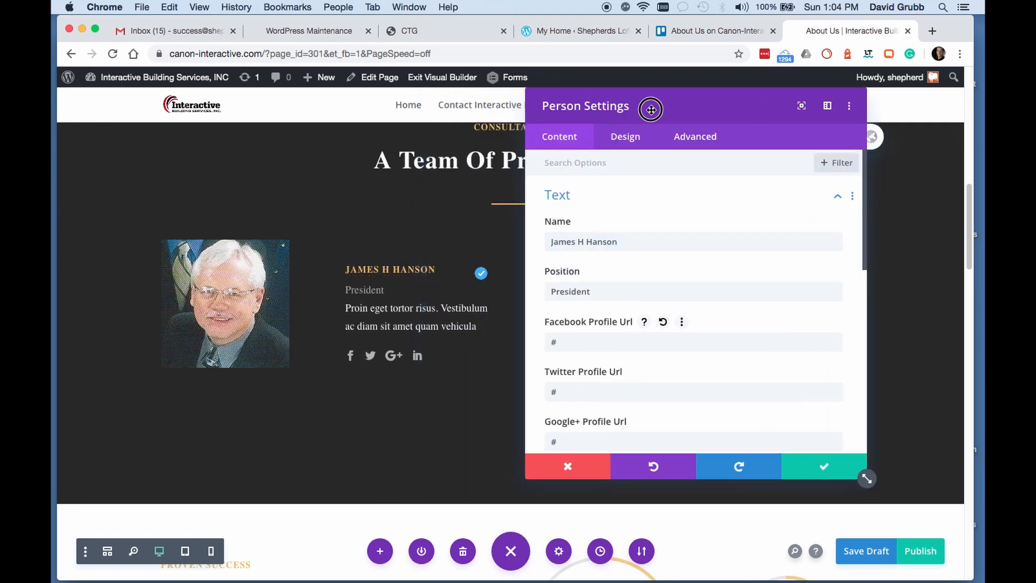
left_click(635, 148)
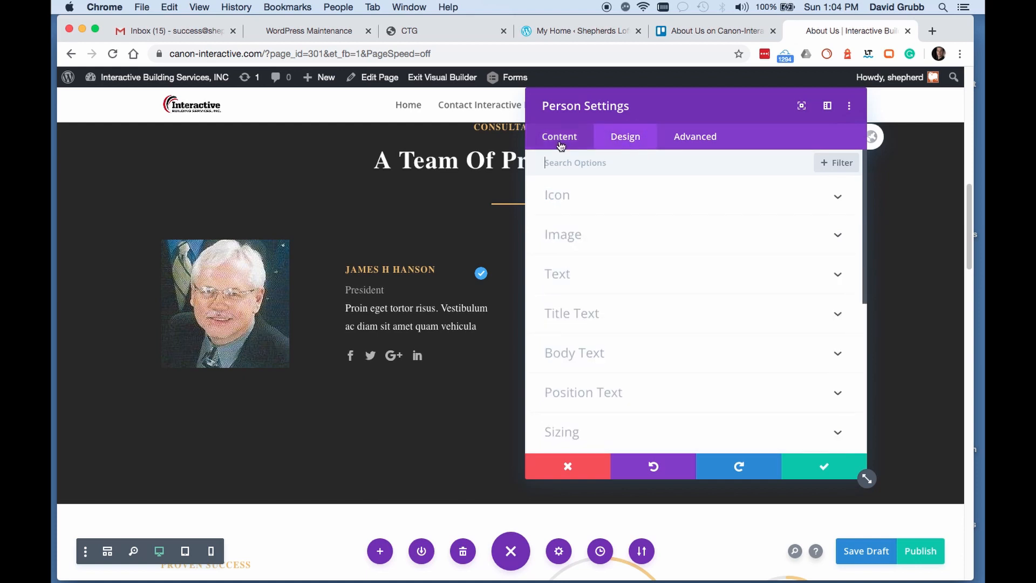
left_click(561, 145)
left_click(627, 142)
left_click(582, 273)
scroll(605, 275, "down", 4)
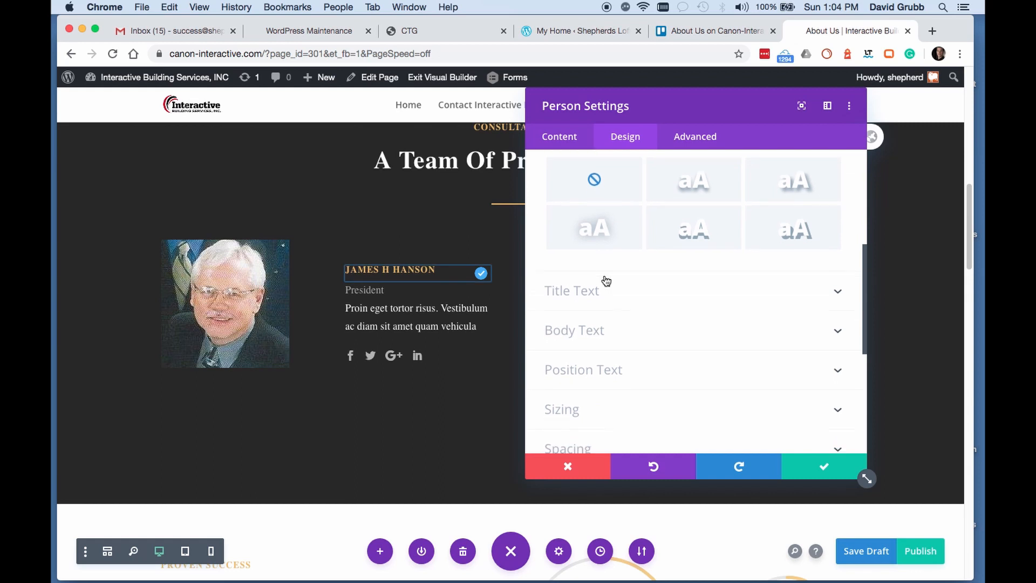
scroll(606, 280, "down", 2)
scroll(607, 280, "up", 3)
scroll(609, 283, "down", 2)
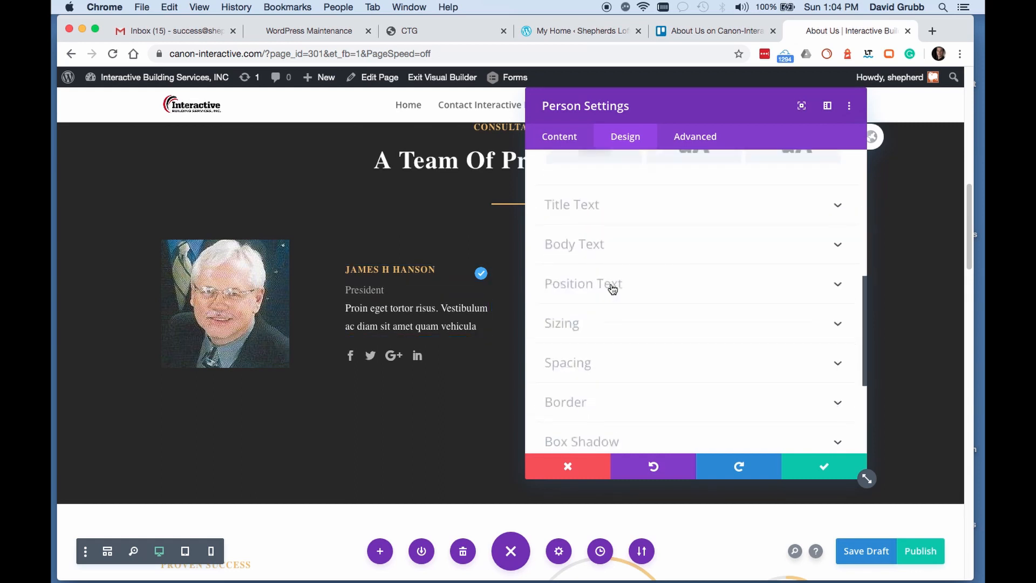
scroll(612, 288, "up", 4)
scroll(612, 288, "up", 5)
- Set the name title text colour to white and save the team member
left_click(561, 136)
left_click(560, 196)
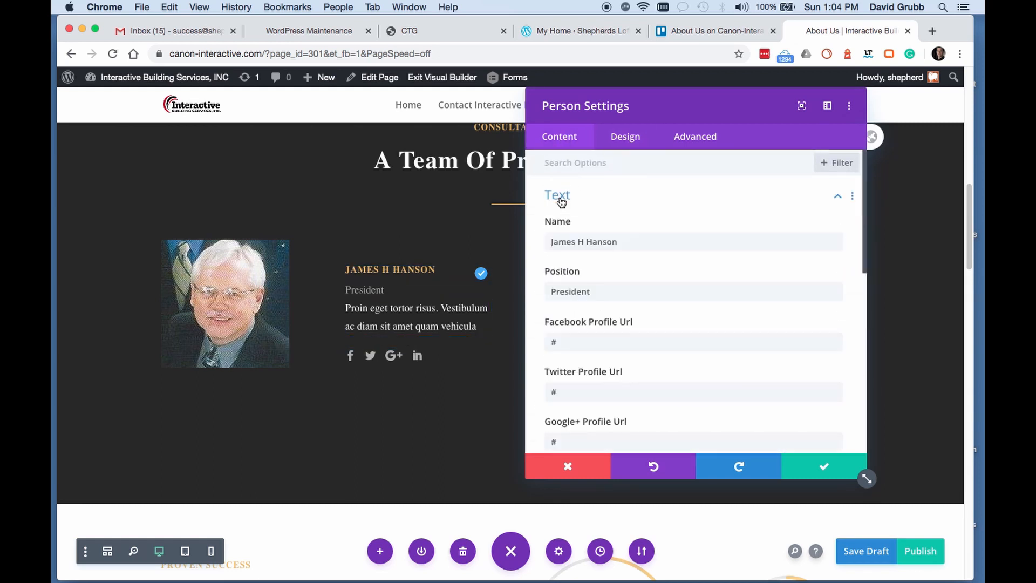
left_click(625, 136)
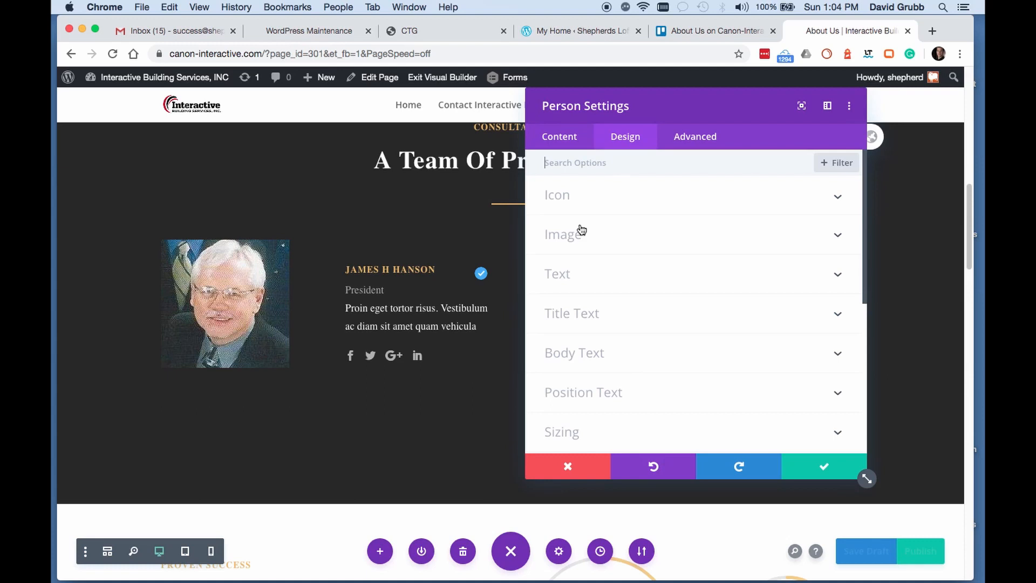
left_click(583, 312)
scroll(668, 328, "down", 3)
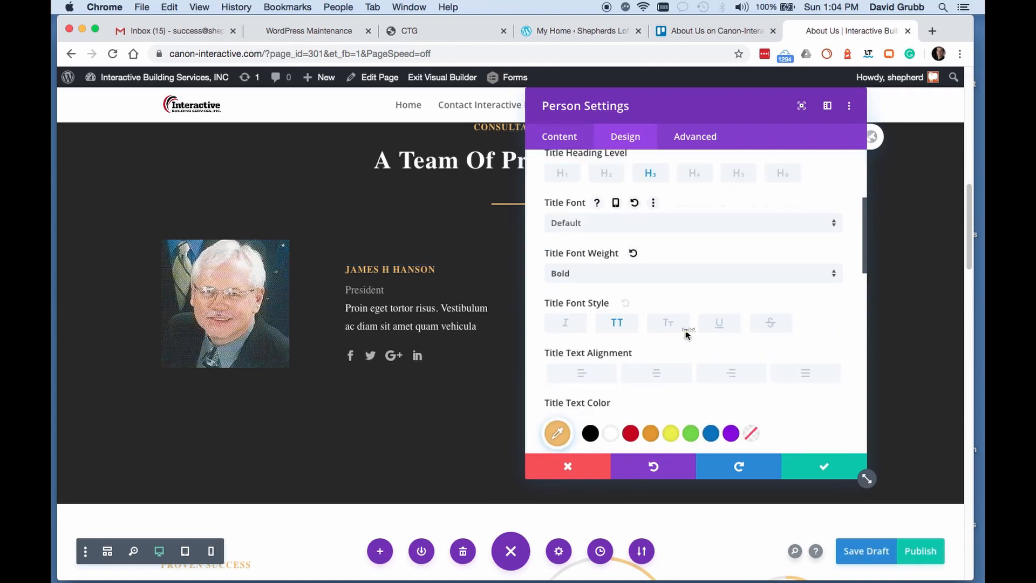
left_click(631, 319)
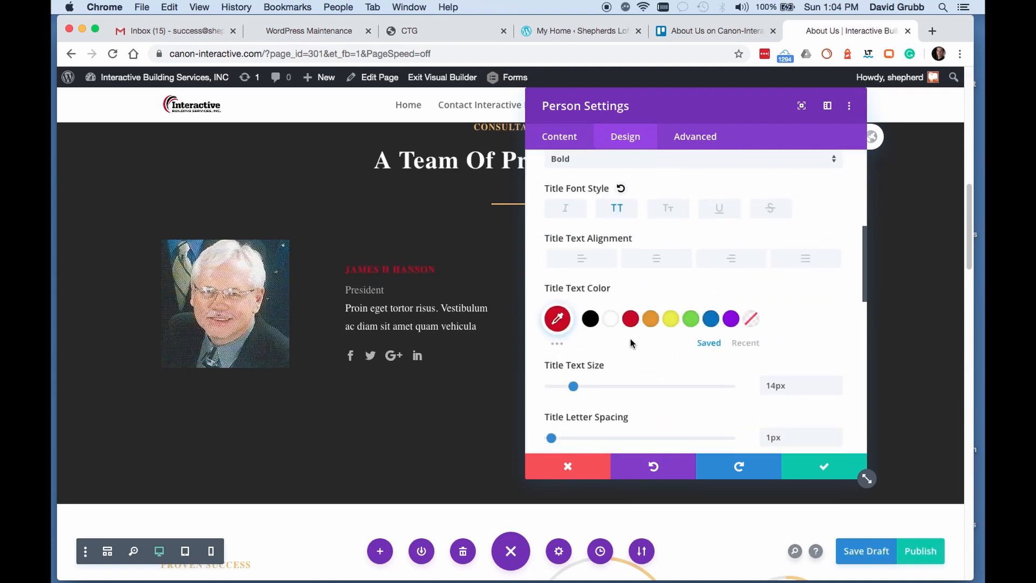
left_click(611, 319)
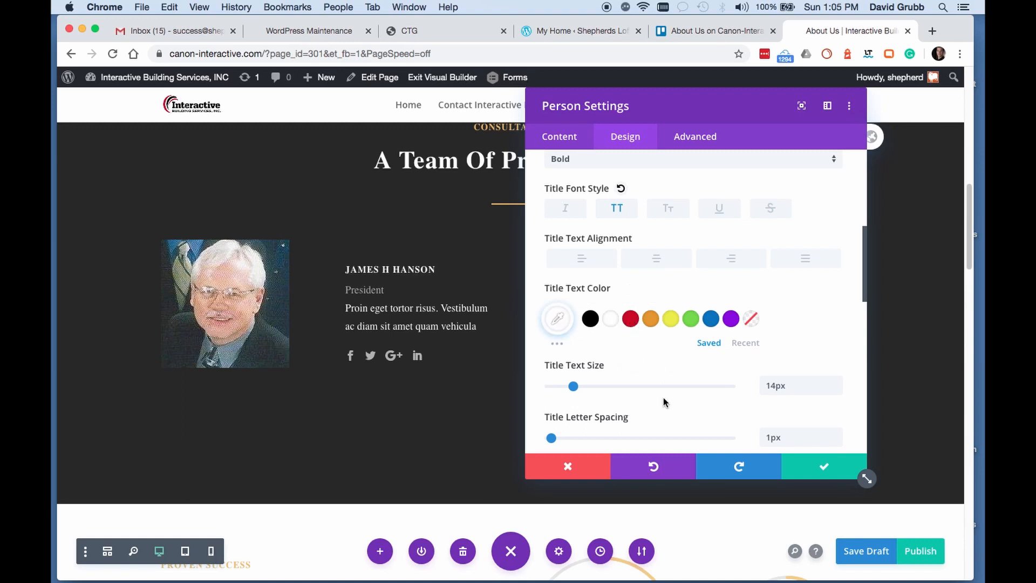
left_click(824, 466)
left_click(696, 32)
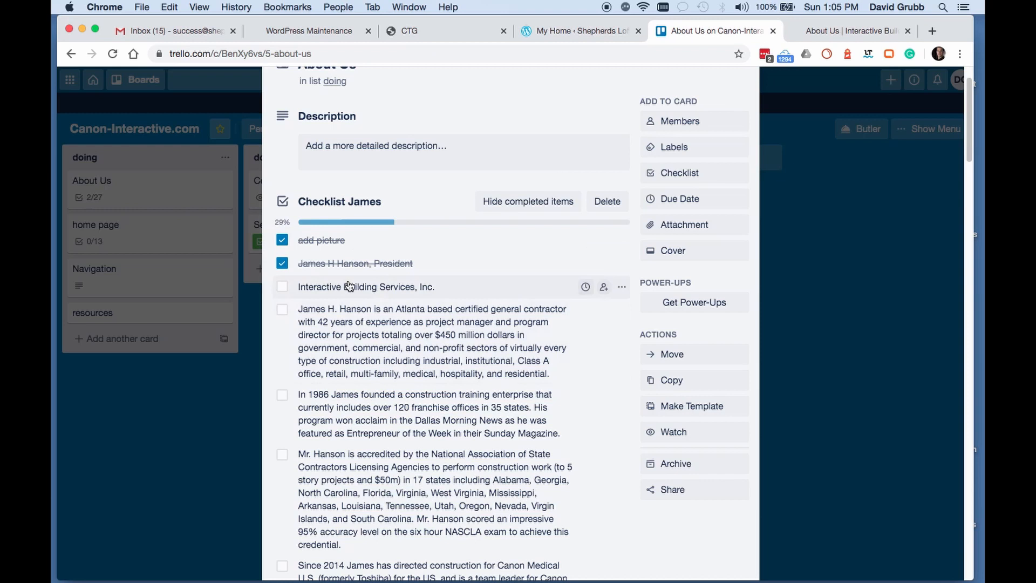
- Copy the company name from Trello and make it the President entry's body text
left_click(391, 290)
key("ctrl+Tab")
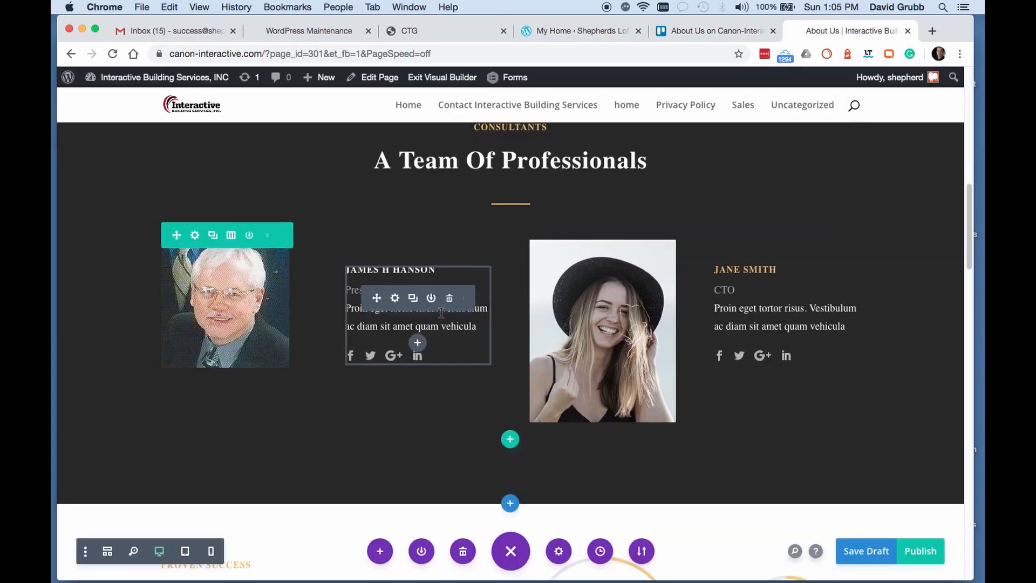
left_click(413, 297)
scroll(609, 296, "down", 2)
scroll(609, 296, "down", 5)
triple_click(607, 286)
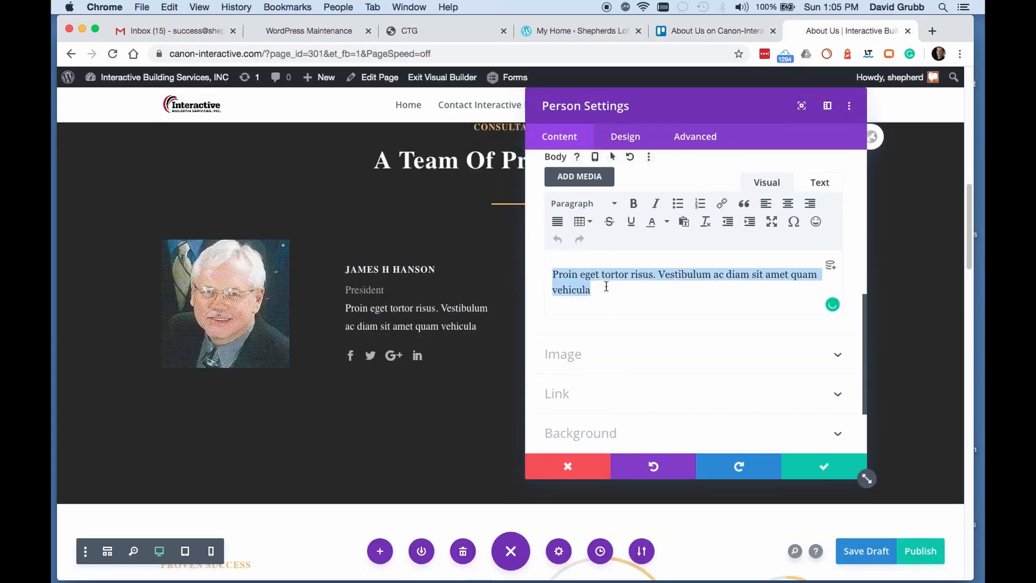
key("super+v")
scroll(615, 300, "up", 3)
scroll(616, 299, "up", 2)
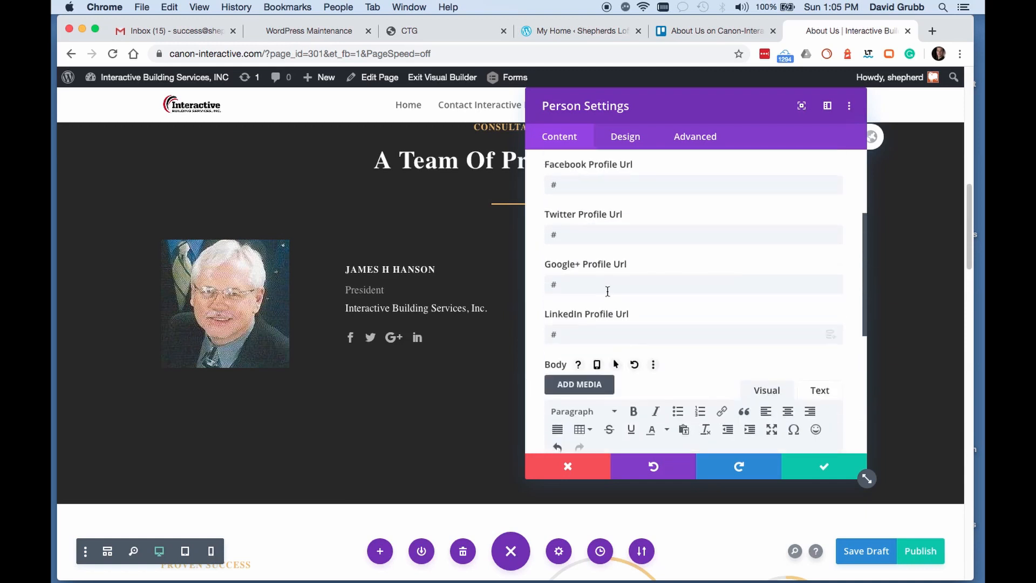
- Clear the LinkedIn, Twitter and Facebook profile links and save the entry
triple_click(580, 345)
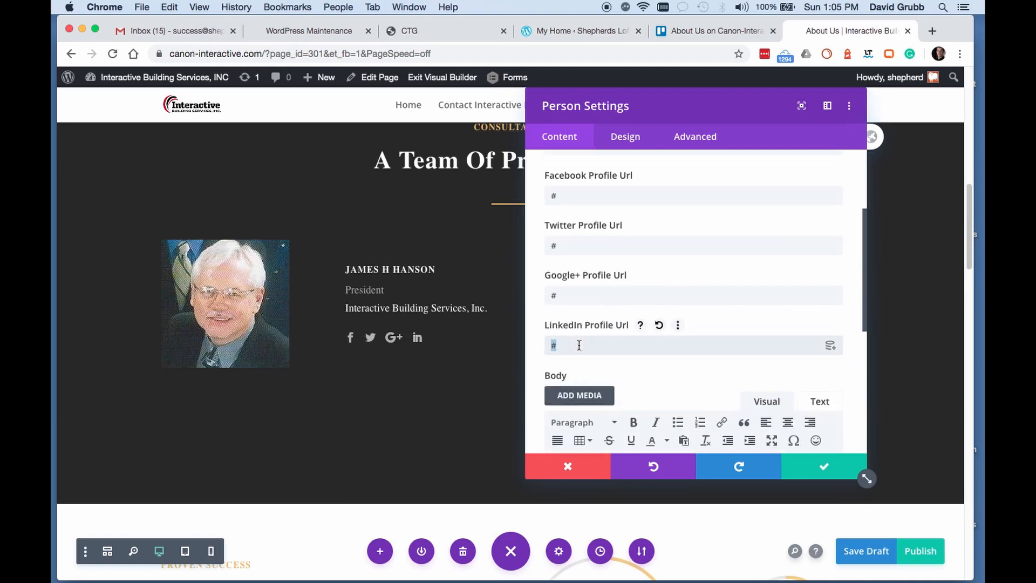
key("BackSpace")
triple_click(580, 297)
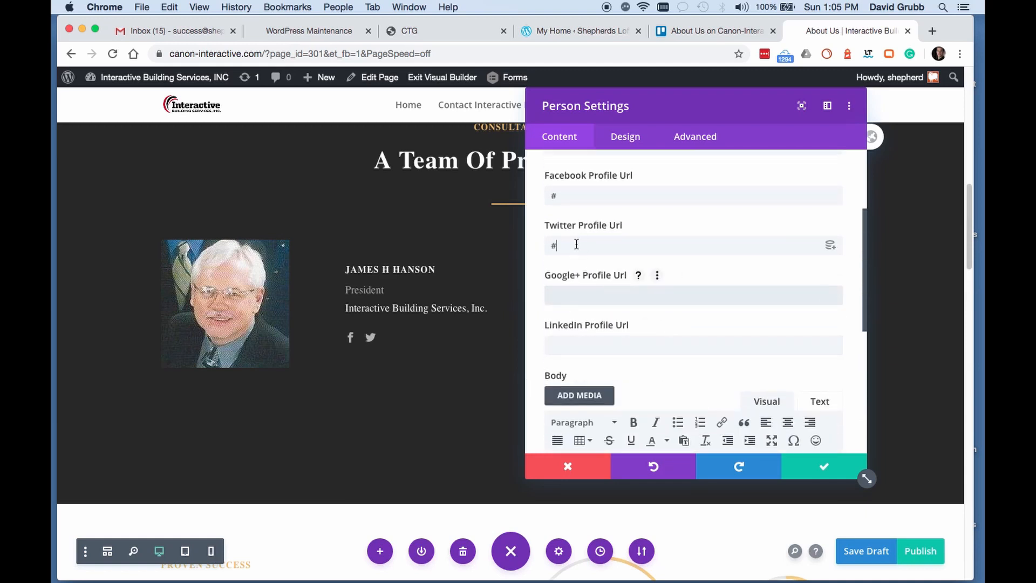
key("BackSpace")
triple_click(576, 191)
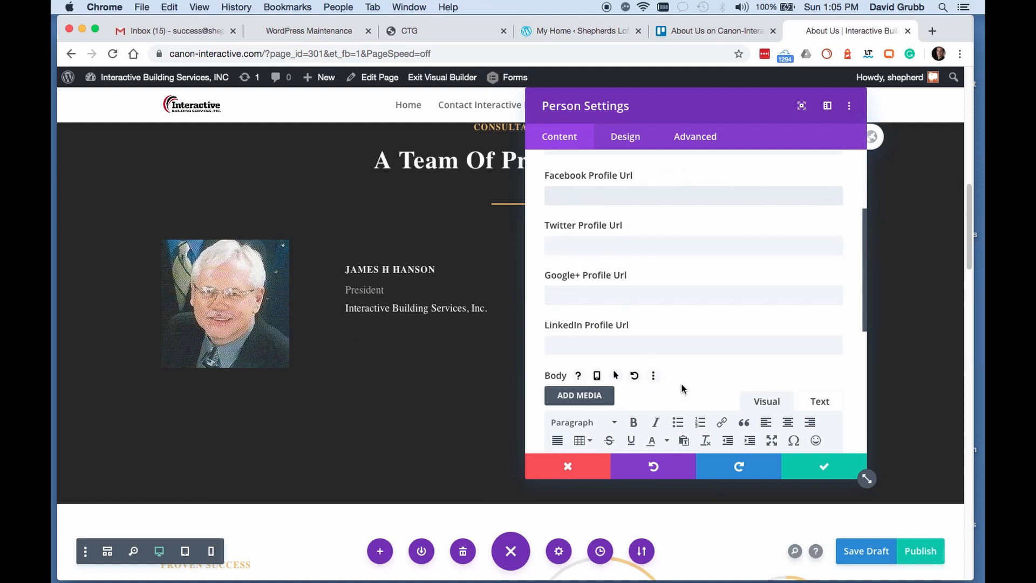
scroll(682, 384, "up", 3)
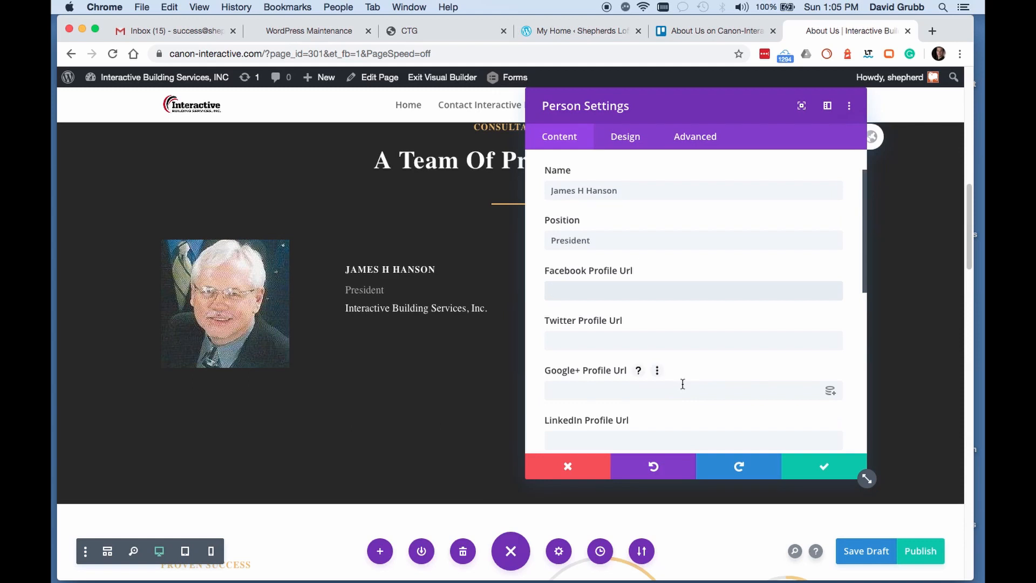
scroll(683, 384, "down", 5)
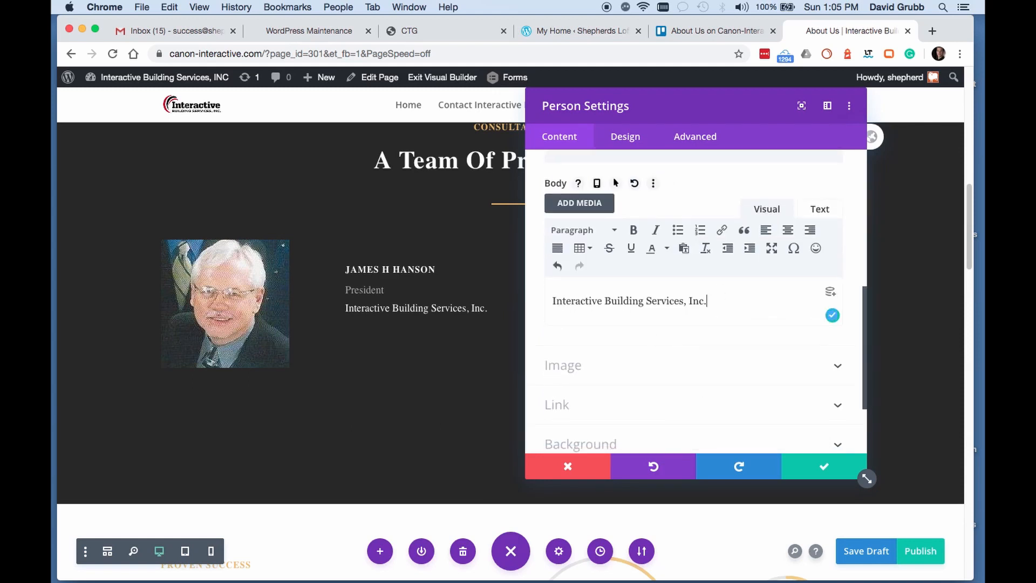
key("Return")
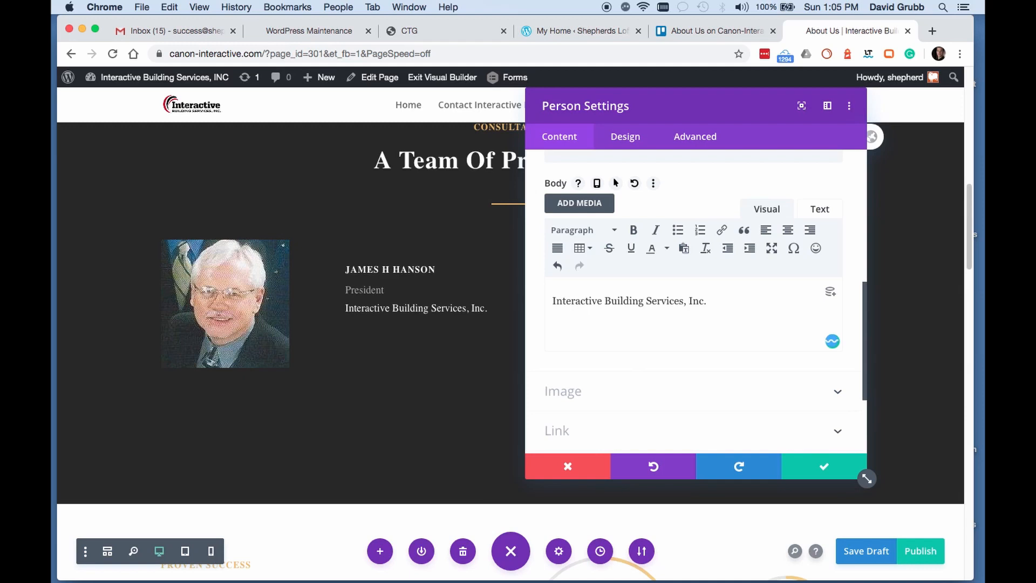
key("BackSpace")
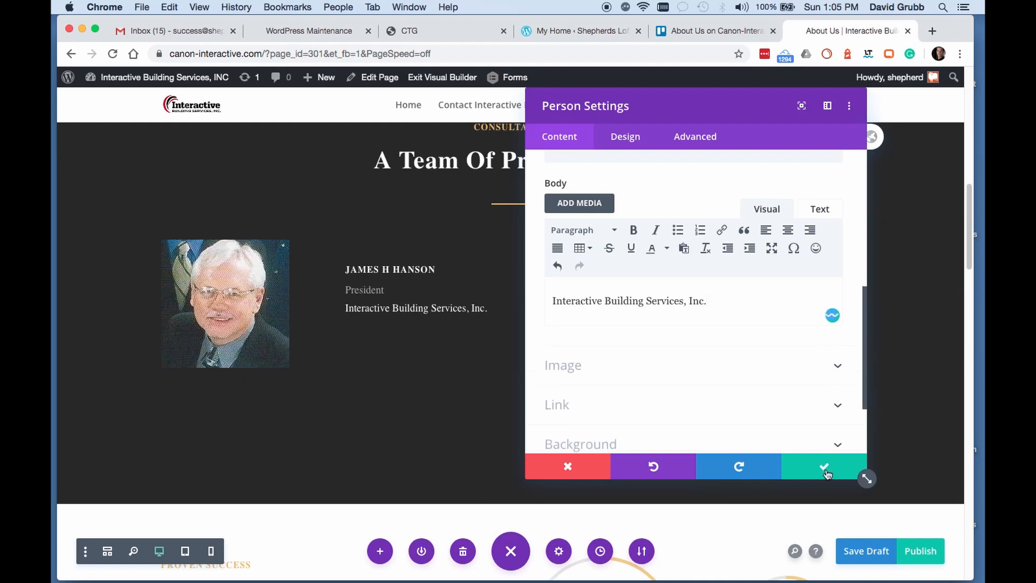
left_click(824, 467)
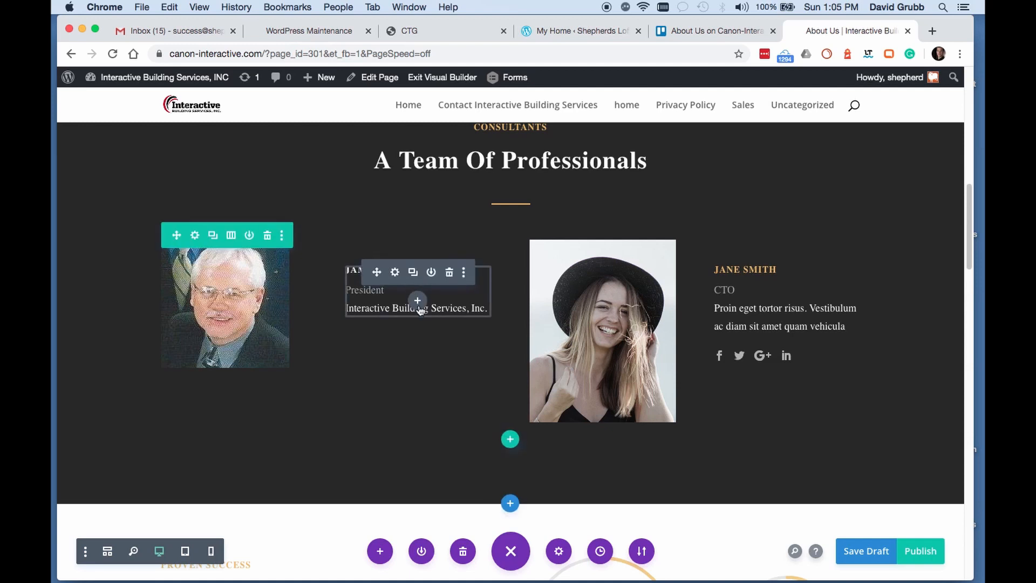
- Add a Button module labelled 'more' that links to #james under the President's text
left_click(418, 301)
type("button")
left_click(367, 420)
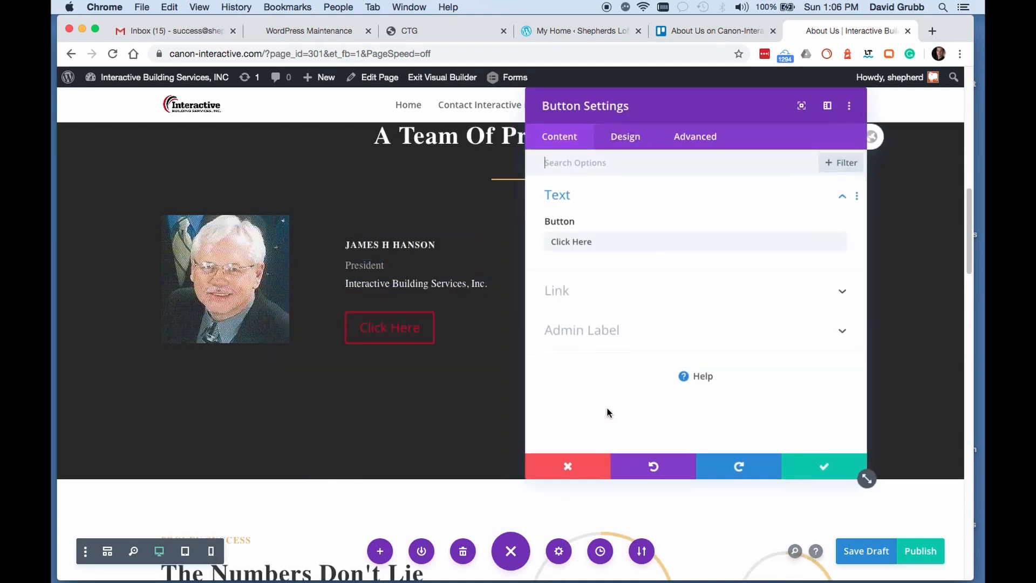
triple_click(606, 245)
type("more")
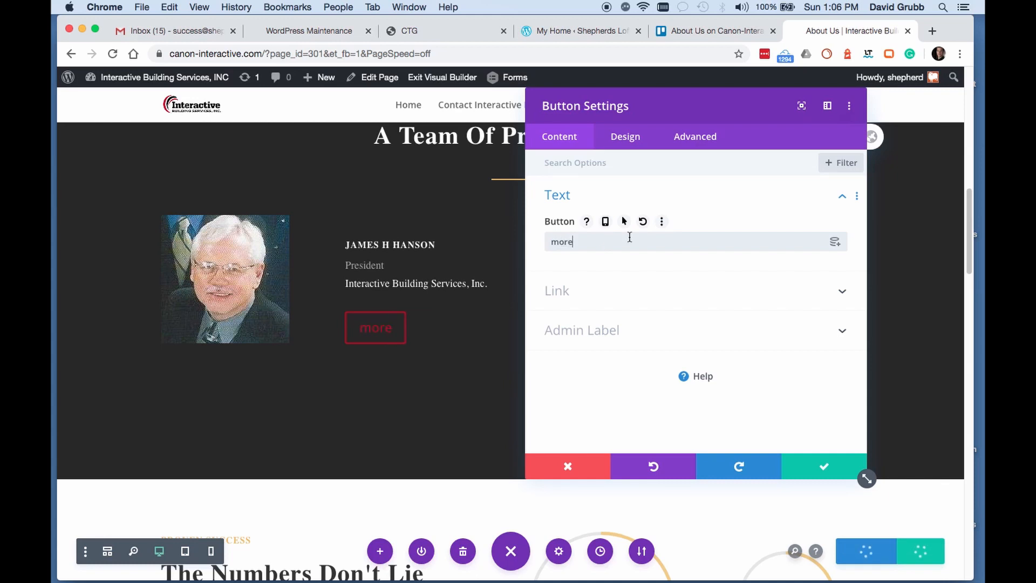
left_click(588, 291)
left_click(578, 276)
type("#james")
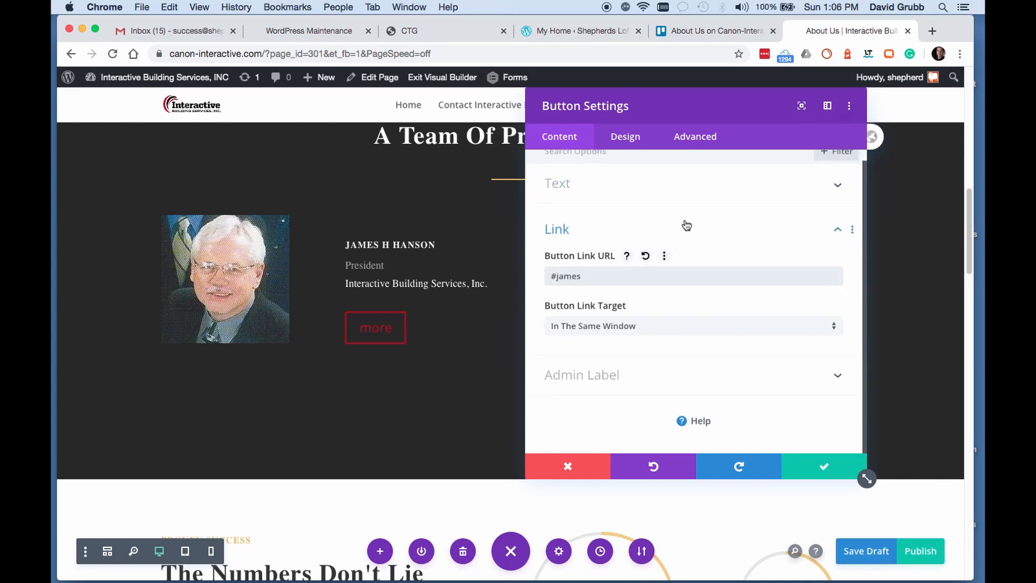
- Set the button's text colour to Light and save the button settings
left_click(626, 136)
left_click(613, 164)
type("Light")
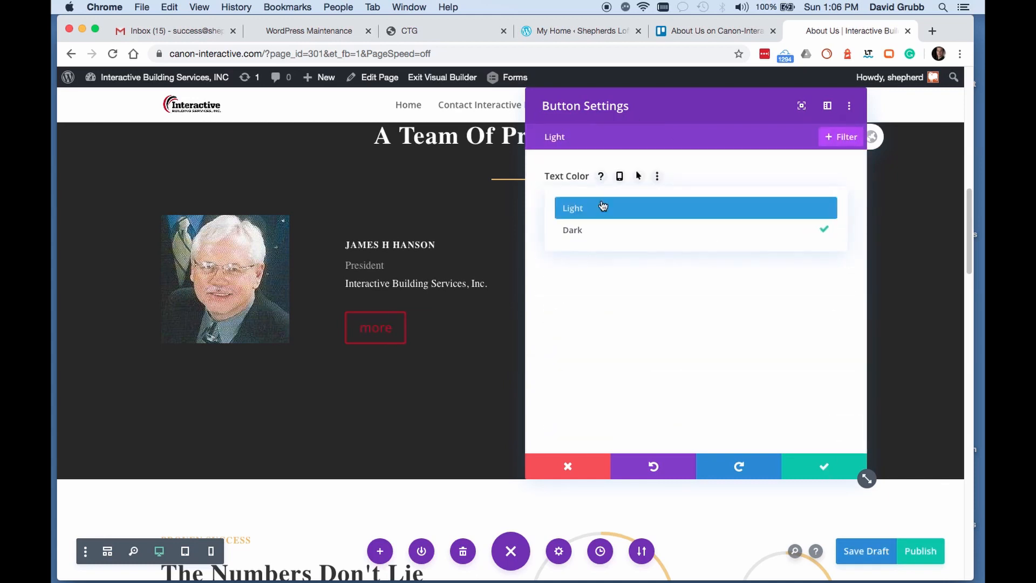
left_click(604, 207)
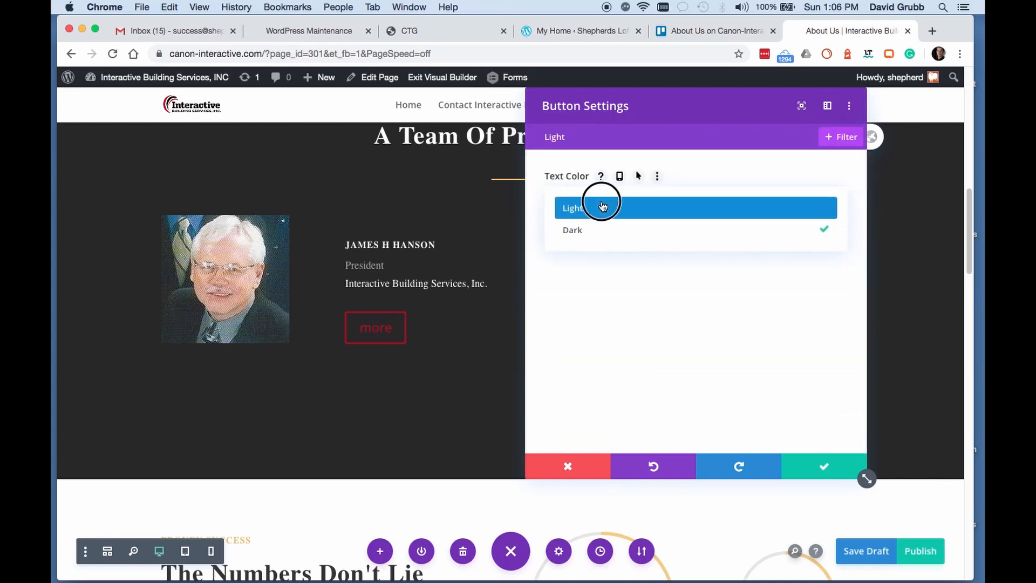
left_click(824, 464)
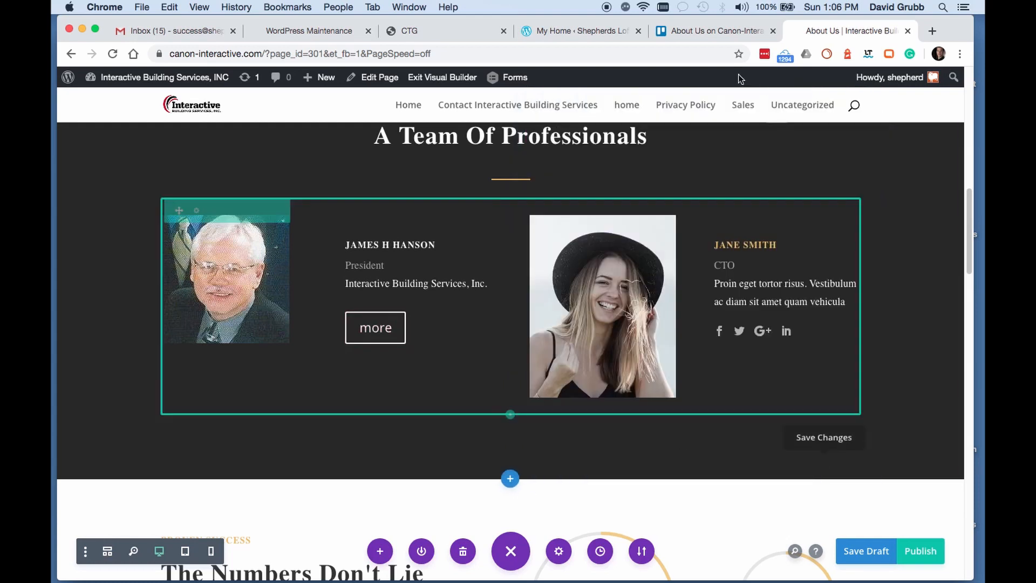
- Tick off the company name item in the Trello About Us checklist
left_click(713, 33)
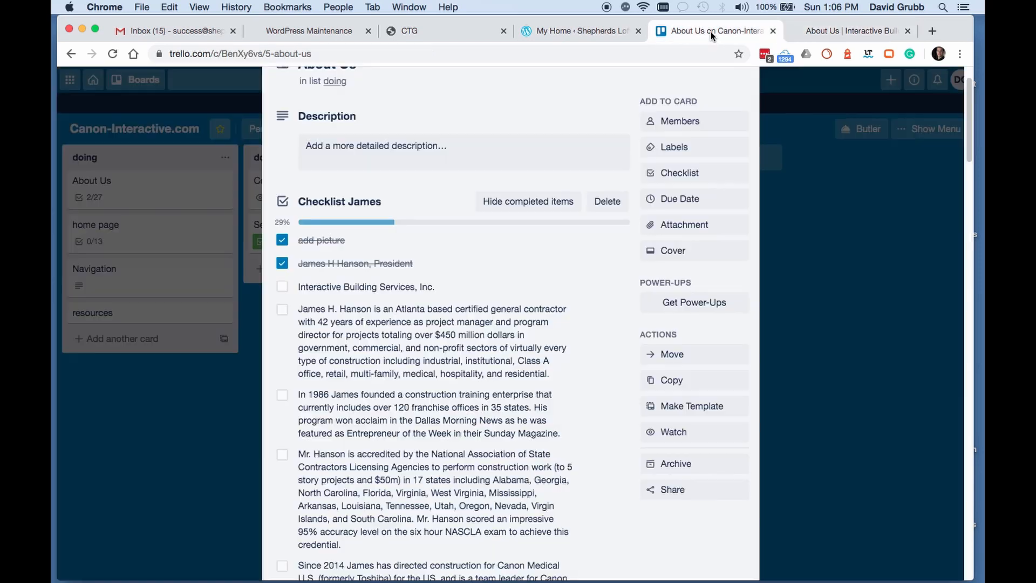
left_click(281, 286)
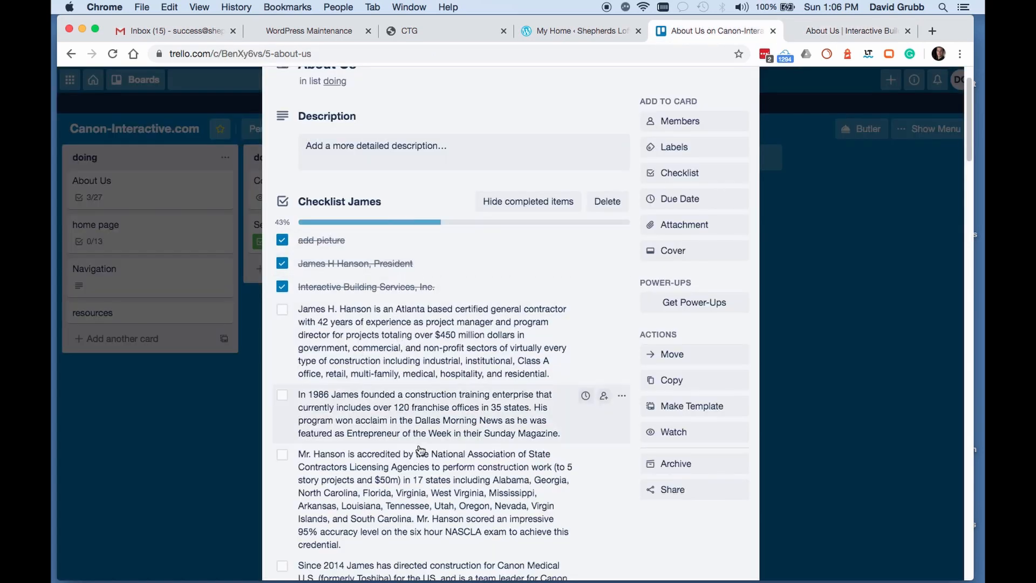
scroll(435, 330, "down", 3)
scroll(438, 354, "down", 5)
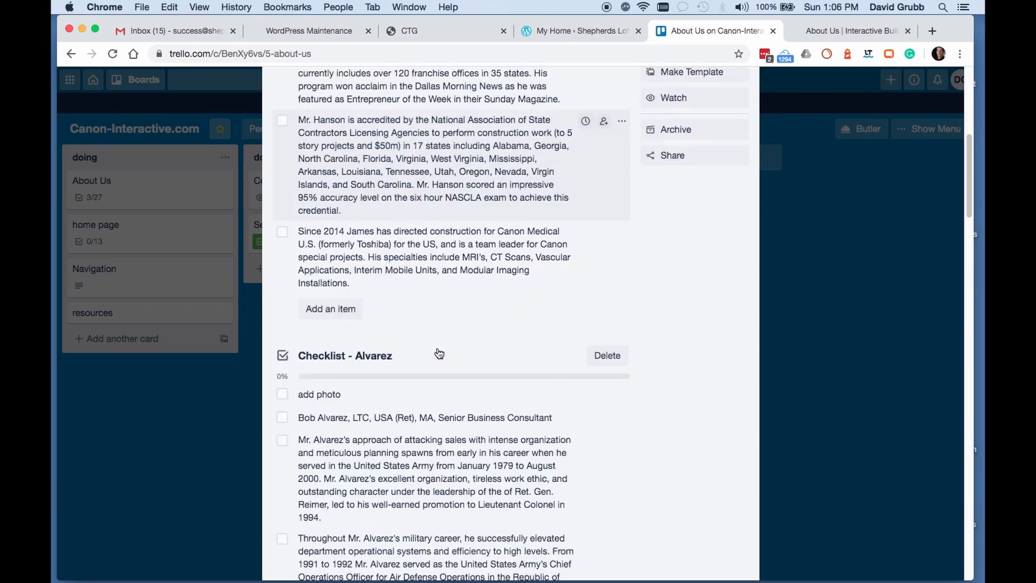
left_click(849, 36)
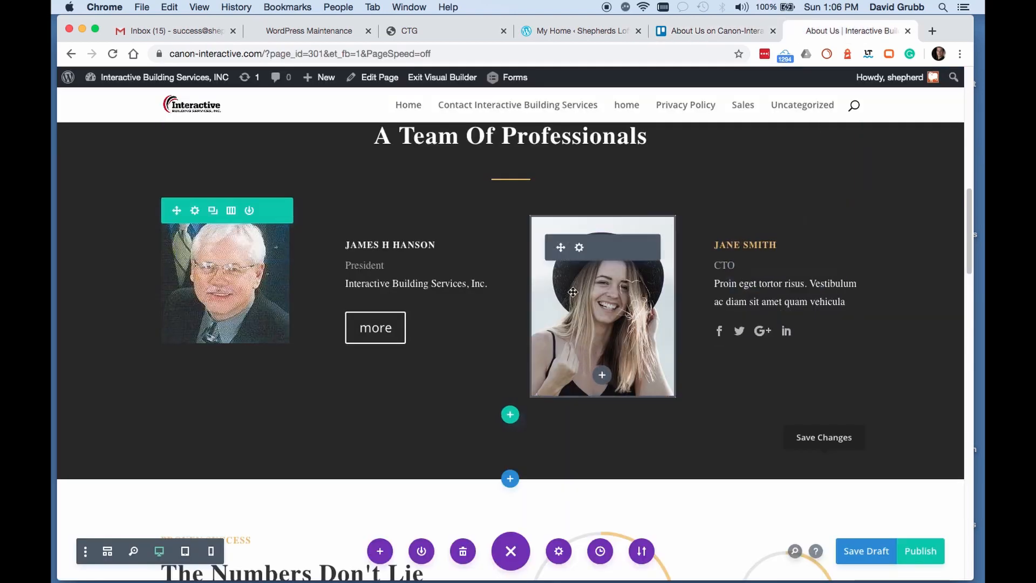
- Select the consultant's name in Trello, then open the second team member's settings
left_click(688, 31)
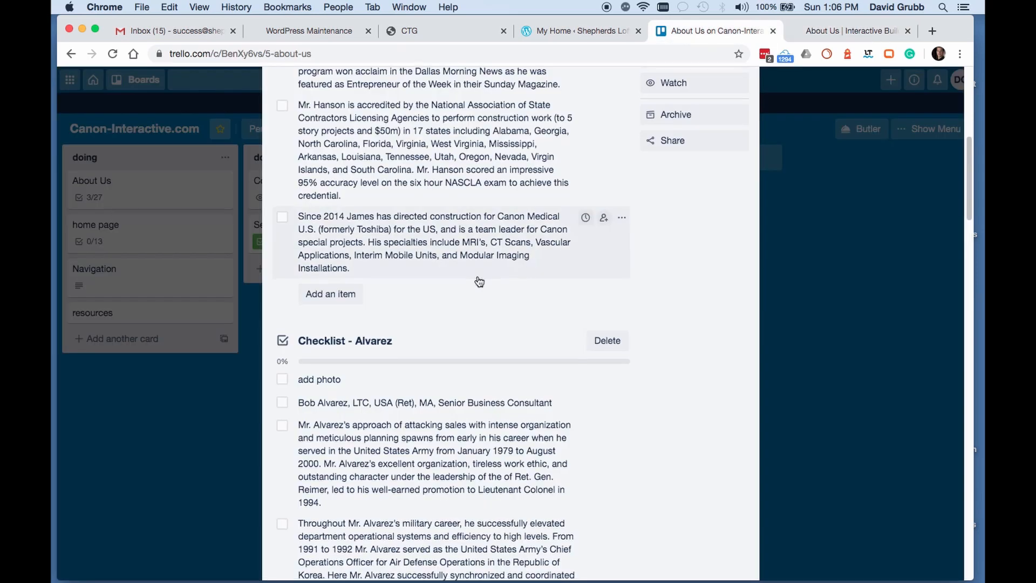
scroll(480, 280, "down", 3)
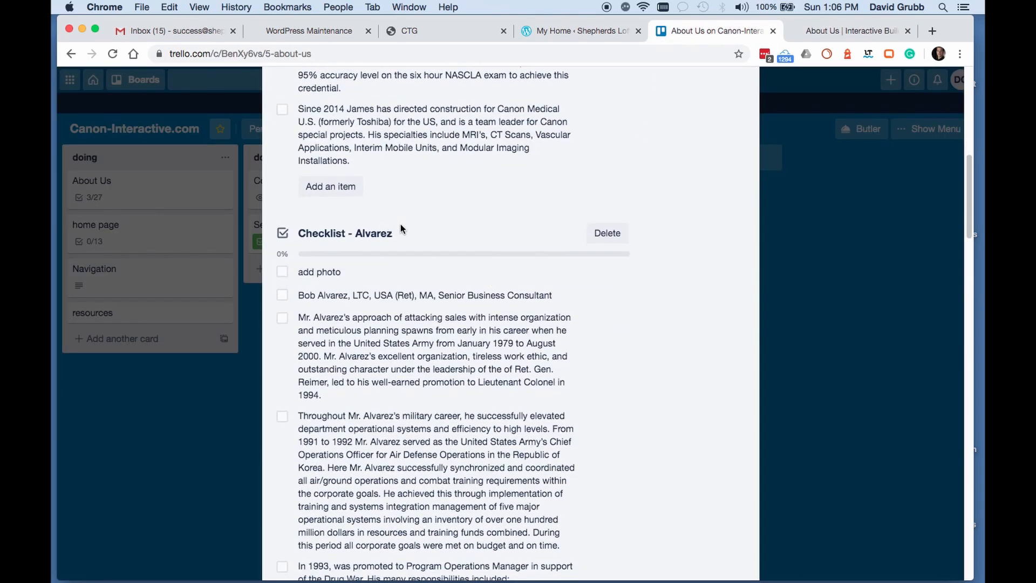
scroll(400, 291, "down", 2)
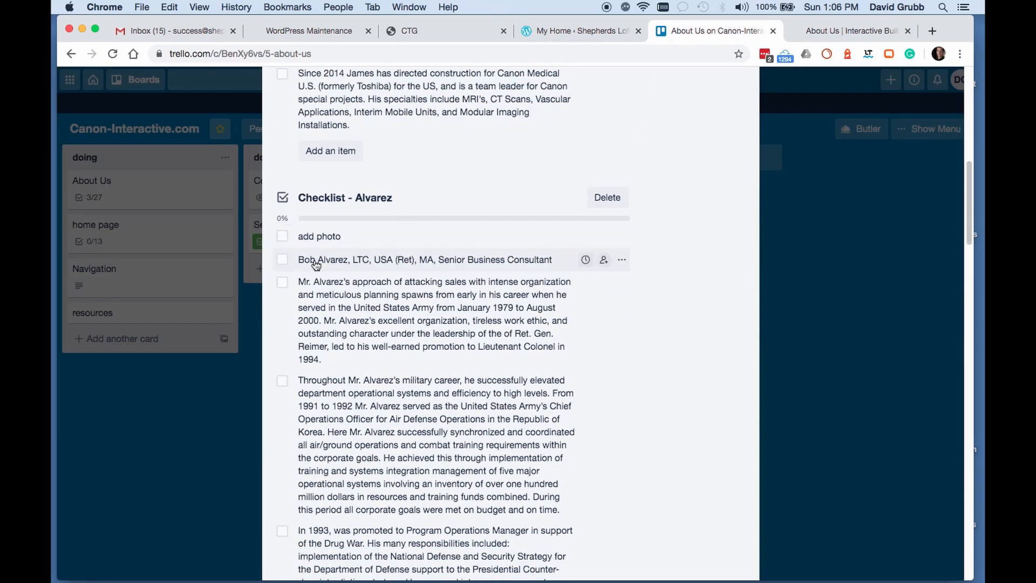
left_click(363, 265)
left_click(388, 262)
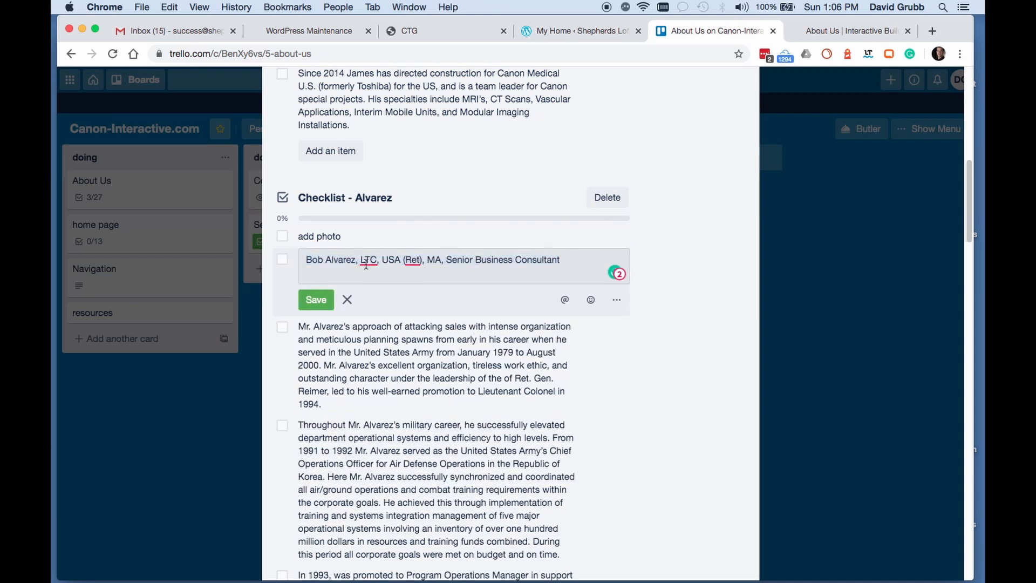
left_click_drag(356, 260, 306, 260)
left_click(851, 30)
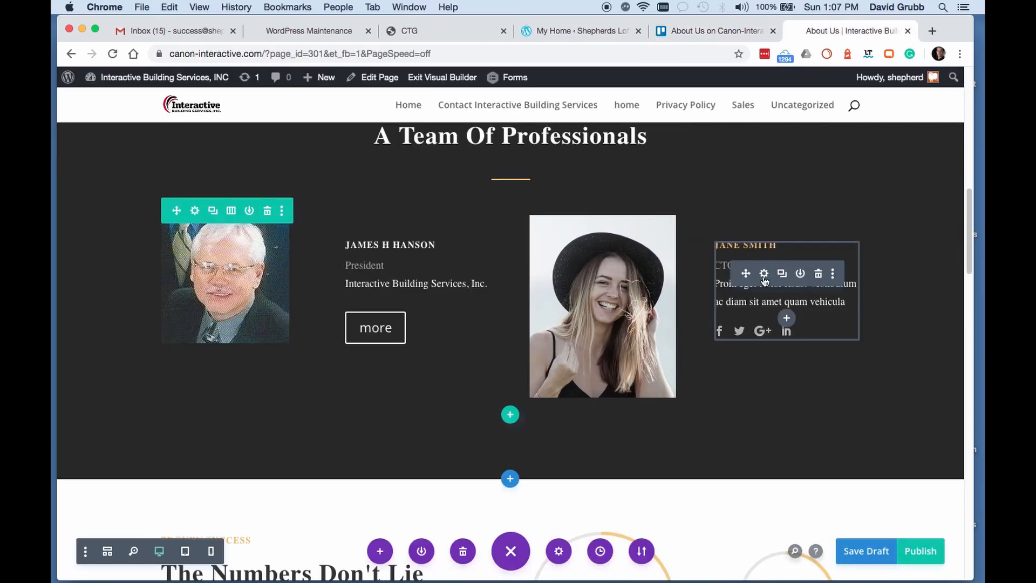
left_click(764, 273)
triple_click(625, 248)
- Copy the consultant's title from the Trello checklist item and mark that item done
left_click(756, 31)
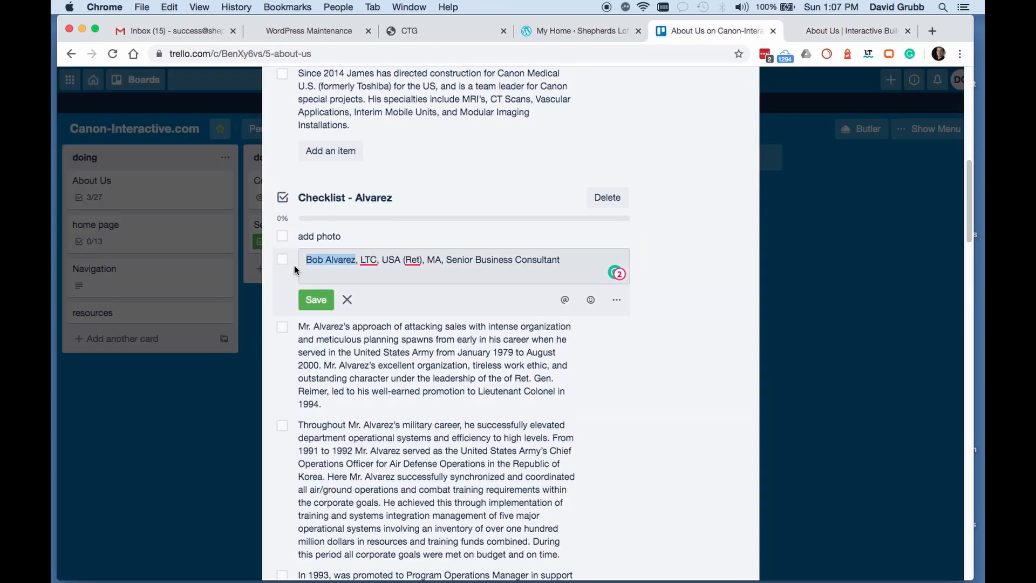
left_click(360, 257)
left_click_drag(360, 259, 600, 264)
key("super+x")
key("super+z")
left_click(347, 299)
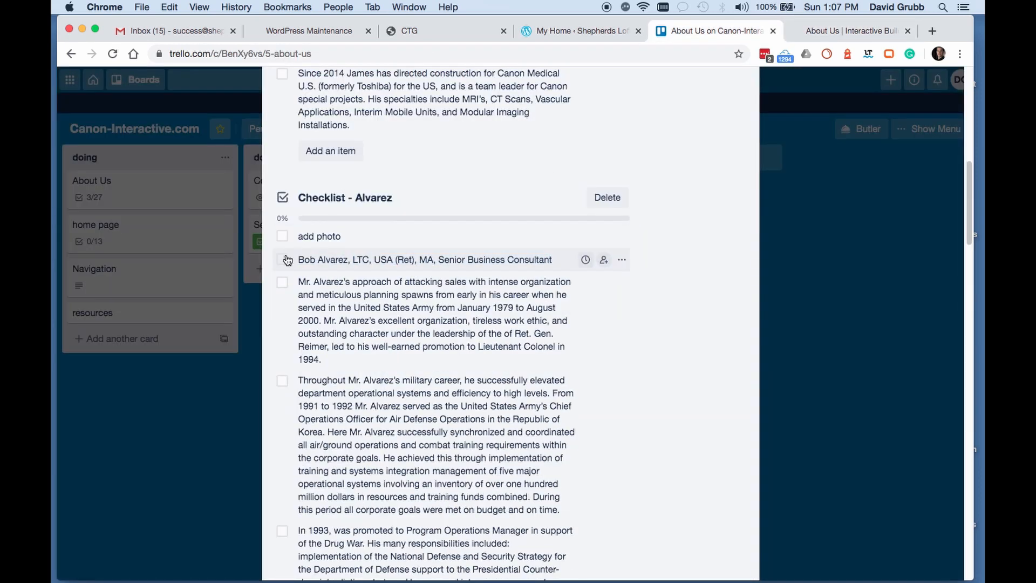
left_click(283, 259)
- Paste the Senior Business Consultant title into Position and clear the placeholder social links
left_click(851, 31)
triple_click(615, 291)
key("super+v")
left_click_drag(737, 104, 387, 108)
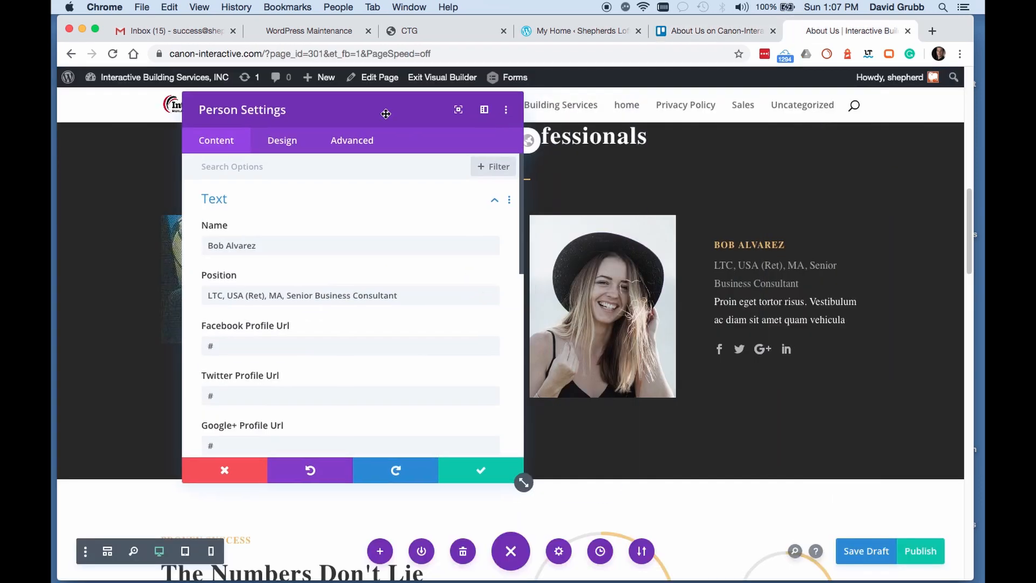
triple_click(279, 345)
key("BackSpace")
key("Tab")
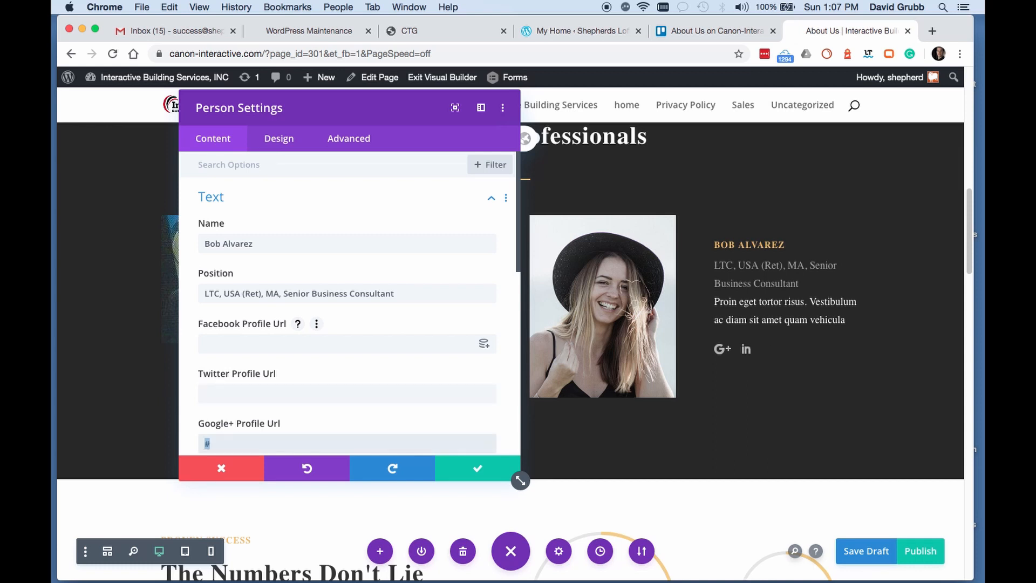
key("BackSpace")
key("Tab")
key("BackSpace")
key("Tab")
- Delete the second member's placeholder body text and save the member settings
scroll(344, 405, "down", 4)
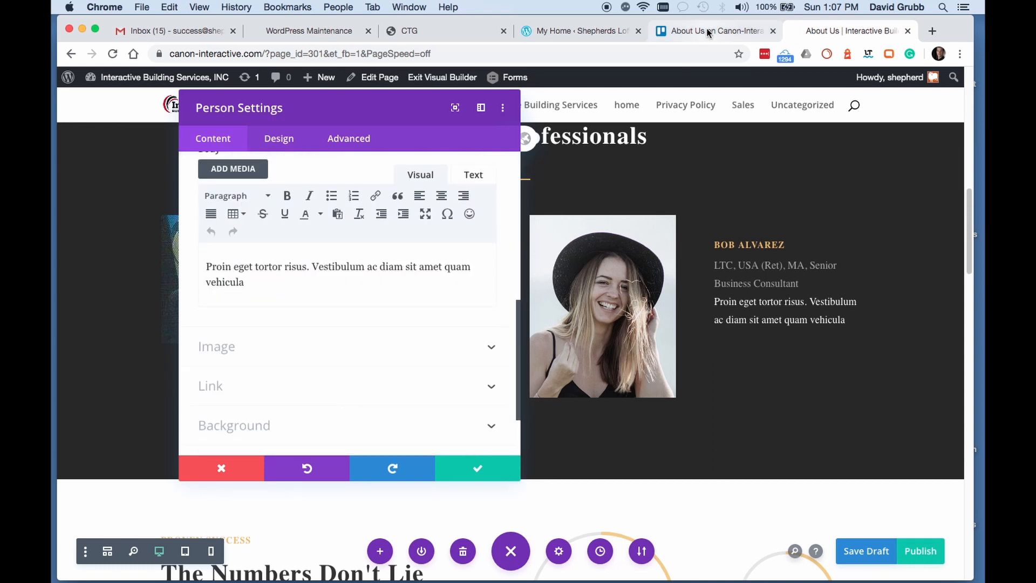
left_click(712, 31)
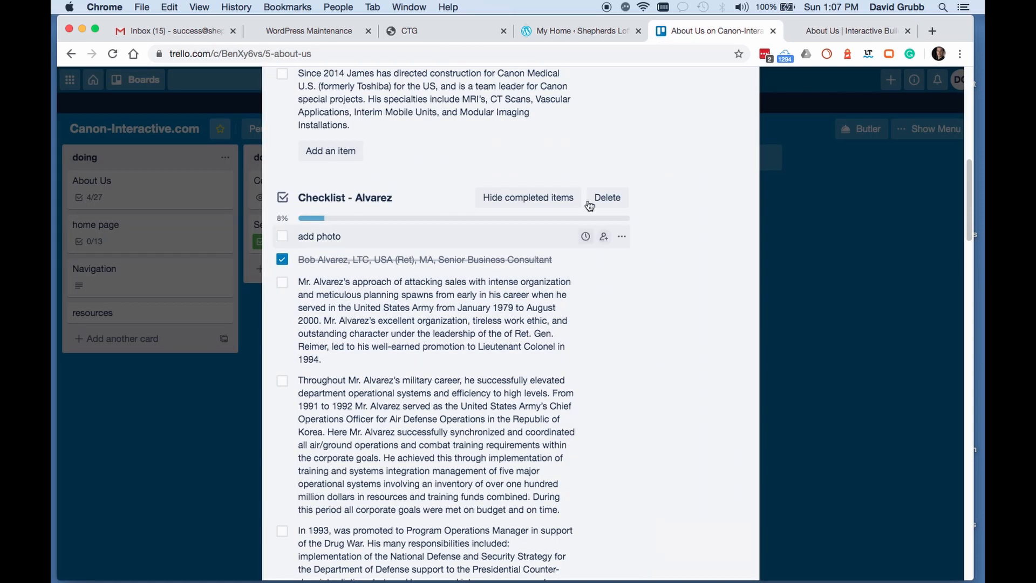
left_click(835, 31)
left_click_drag(389, 108, 560, 115)
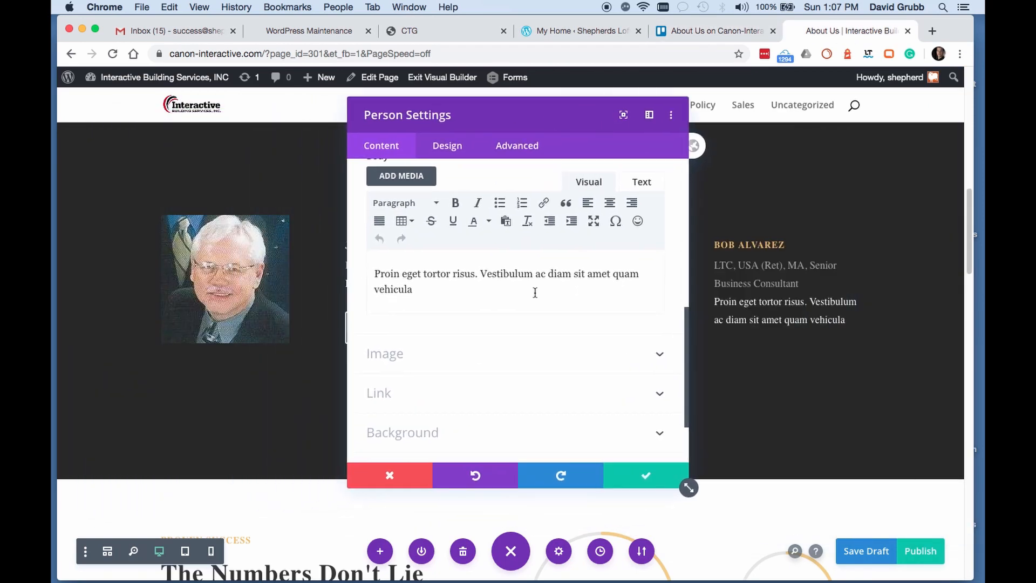
triple_click(507, 279)
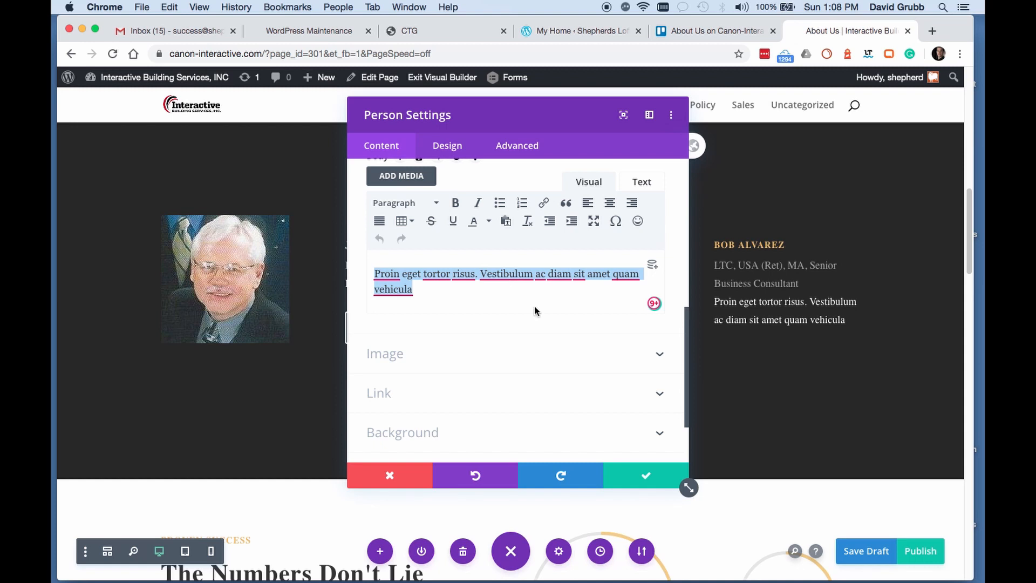
key("BackSpace")
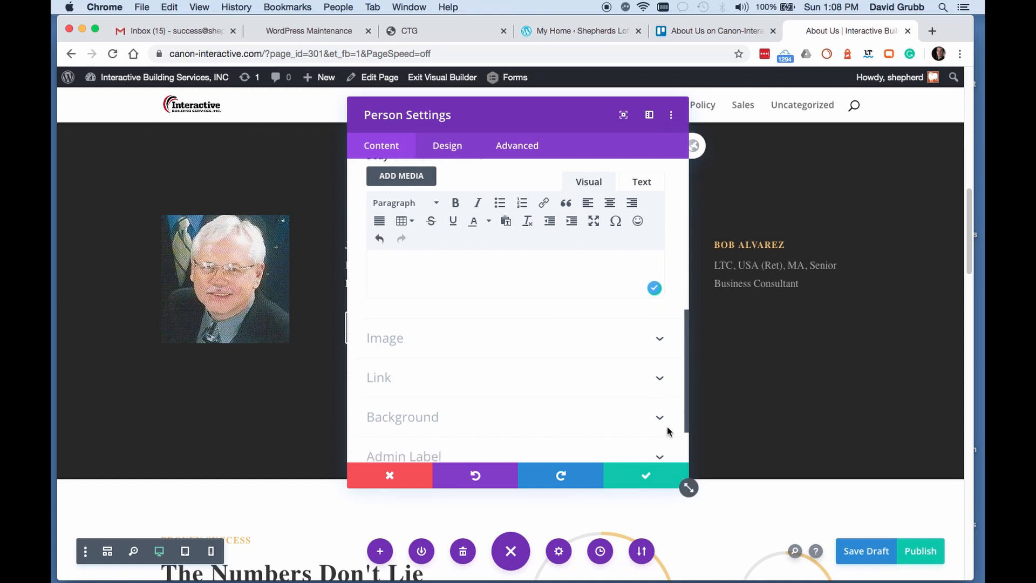
left_click(646, 475)
- Copy the more button under the second member and change its link to #bob
left_click_drag(378, 322, 784, 318)
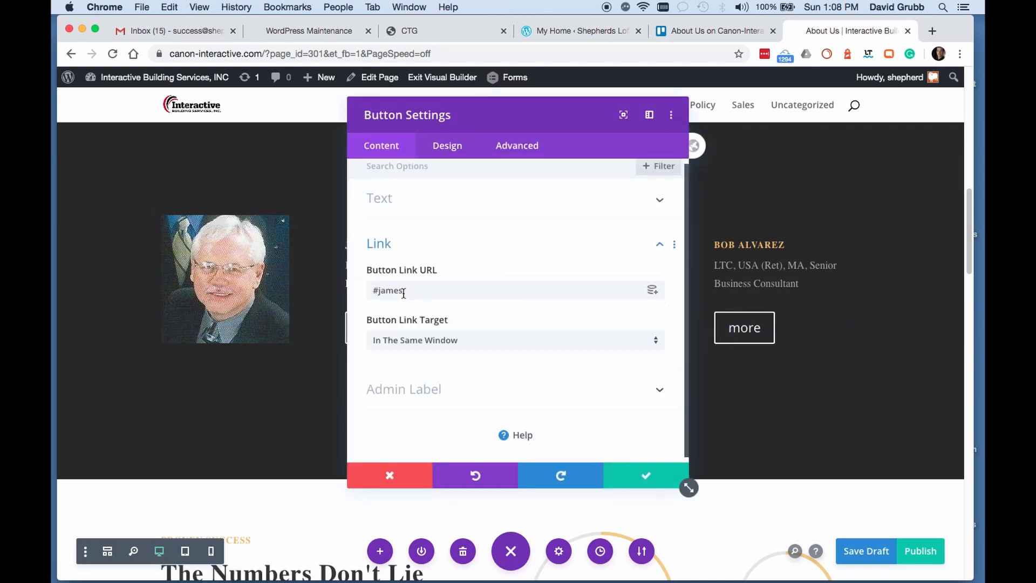
key("BackSpace")
key("BackSpace")
key("BackSpace")
key("BackSpace")
key("BackSpace")
type("bob")
left_click(640, 475)
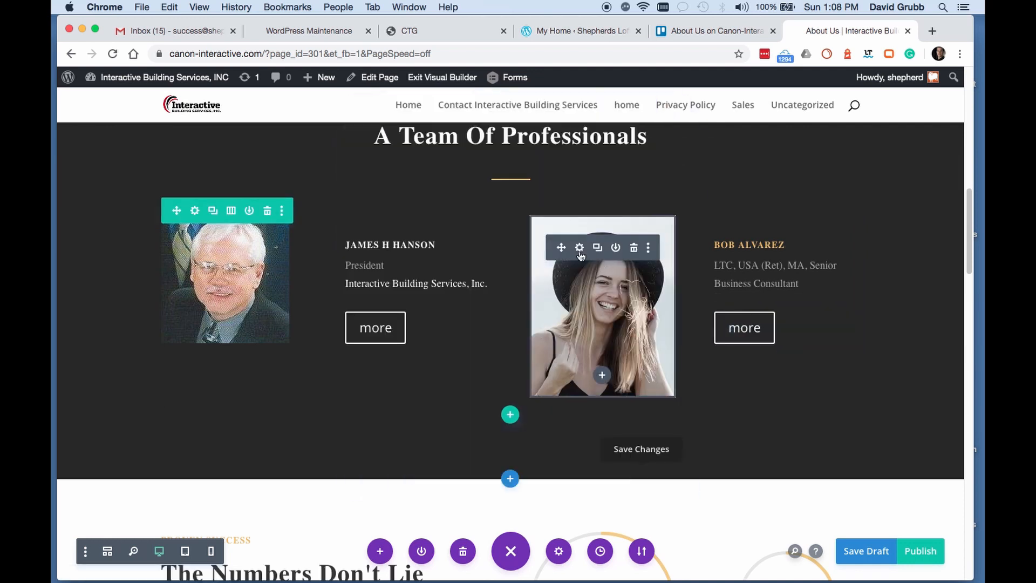
left_click(581, 250)
left_click(610, 263)
- Upload the consultant's mr-alvarez.jpg photo to the media library and open it for editing
left_click(242, 129)
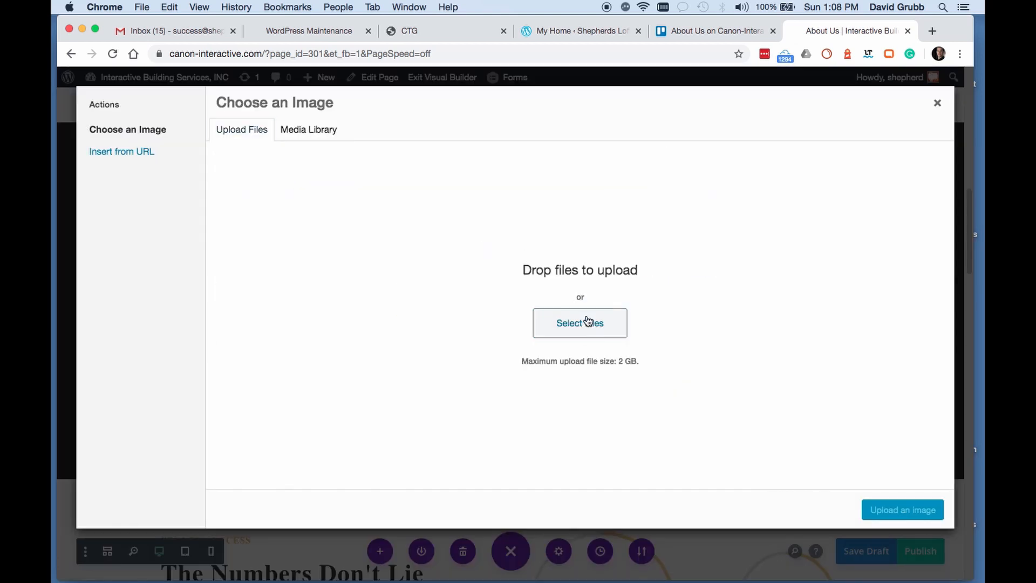
left_click(589, 323)
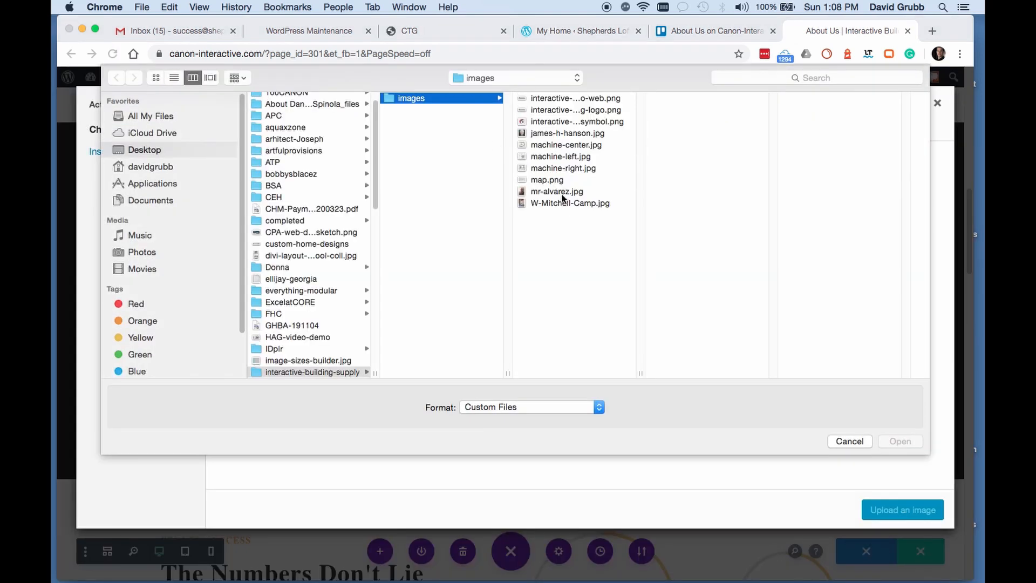
left_click(559, 193)
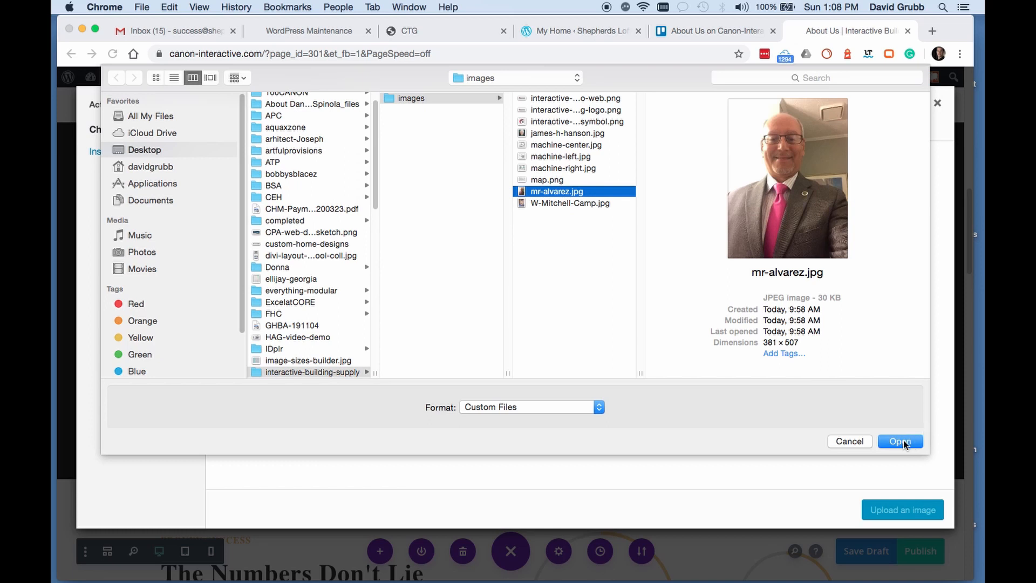
left_click(900, 442)
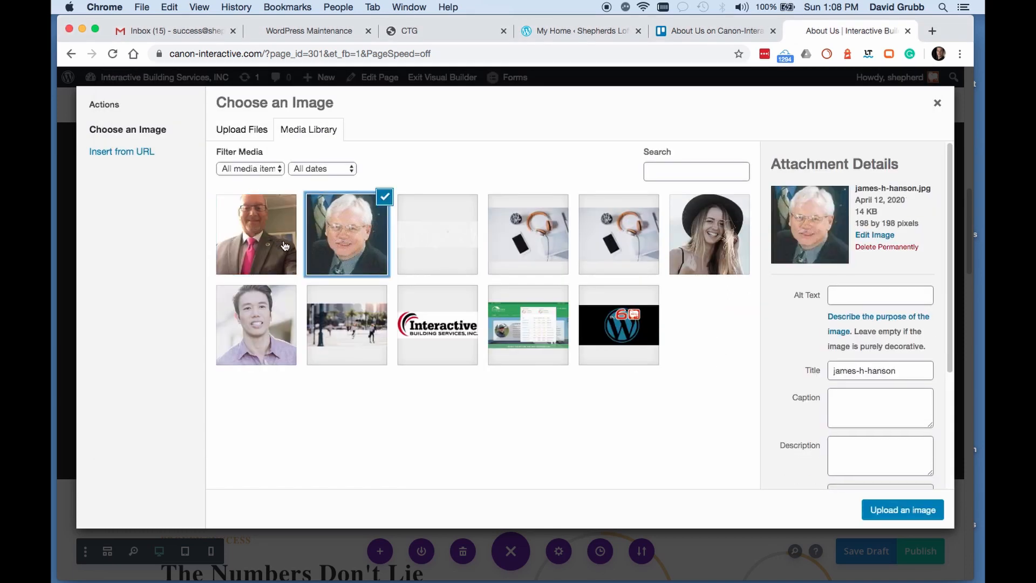
left_click(278, 242)
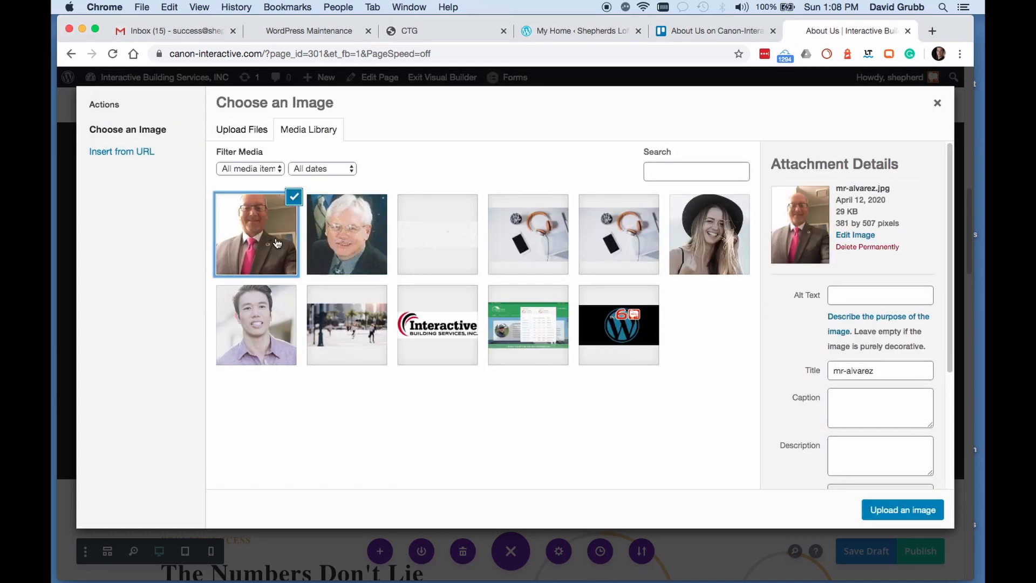
left_click(855, 236)
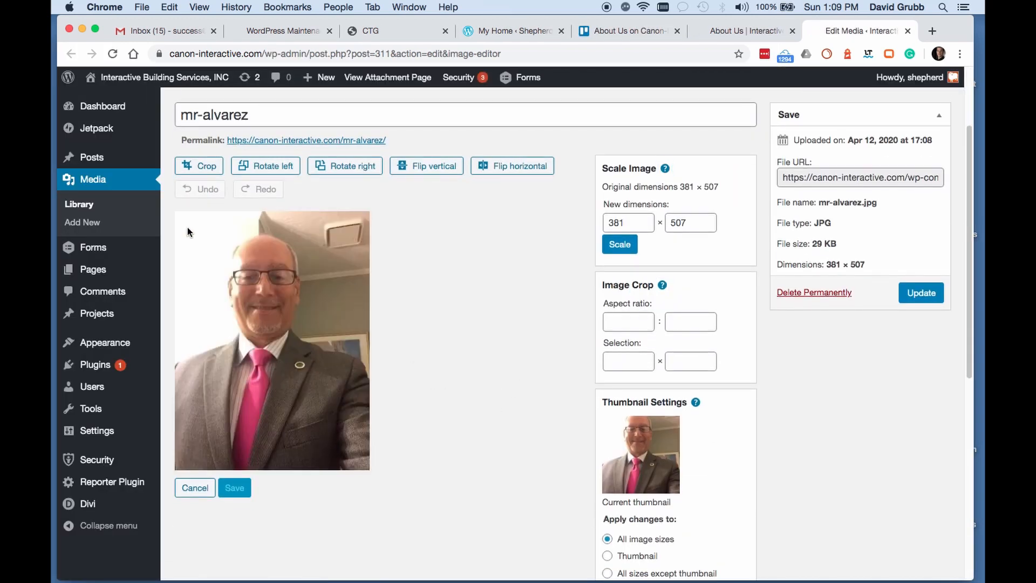
- Crop the photo to a 357 × 357 square over the face, save and update it
left_click_drag(179, 213, 368, 391)
left_click_drag(337, 289, 335, 301)
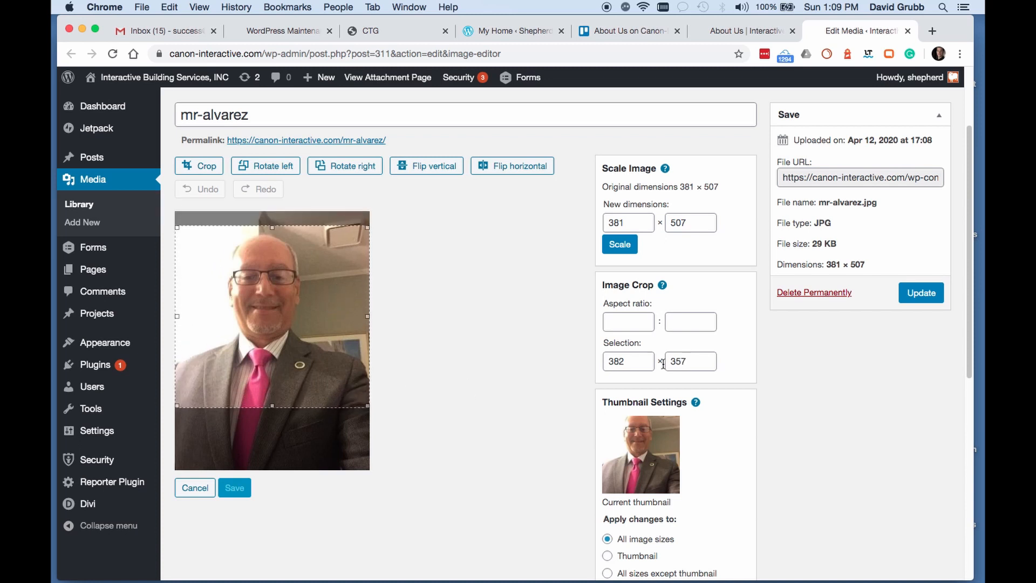
type("357")
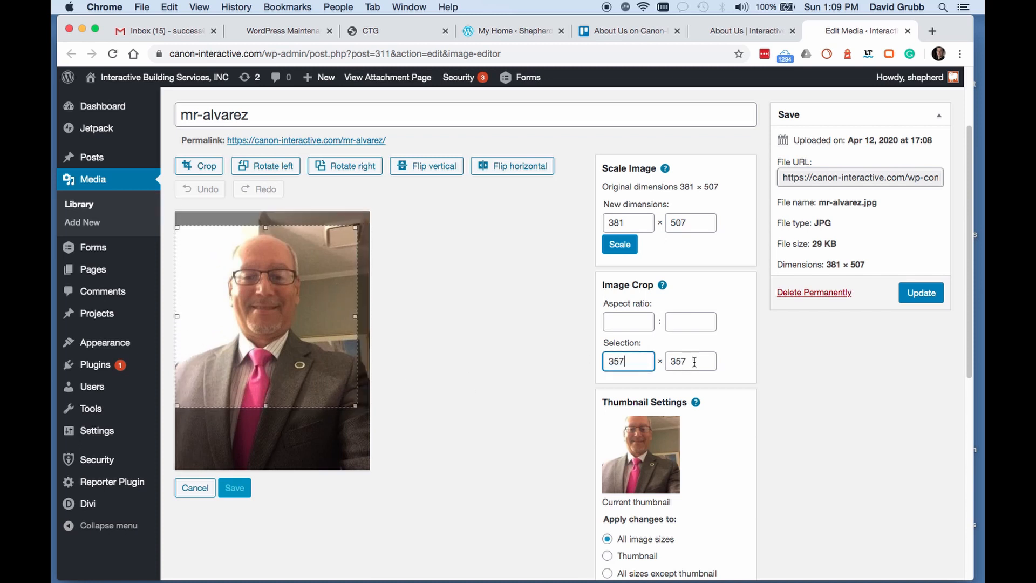
key("Tab")
left_click(203, 167)
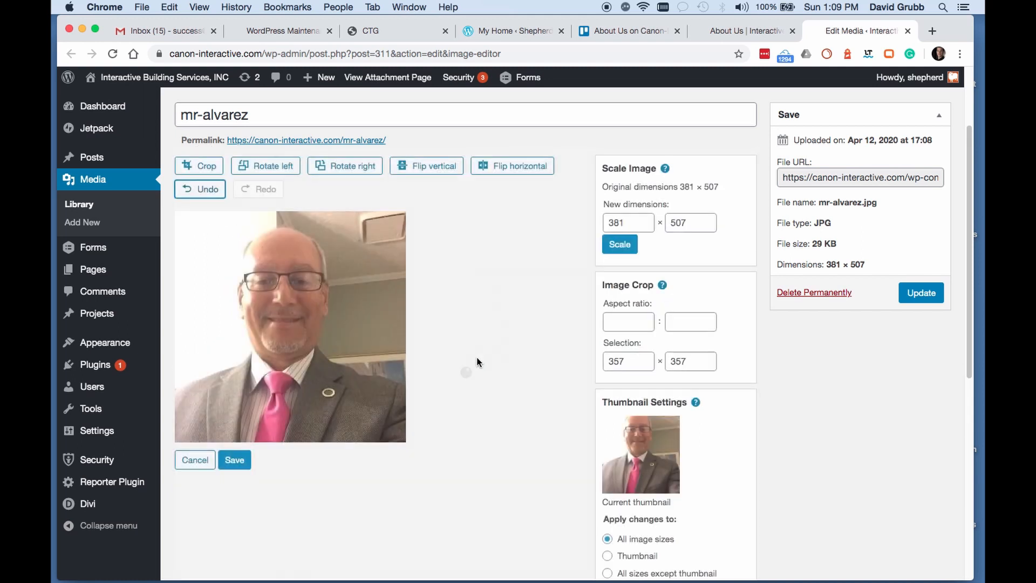
left_click(241, 460)
left_click(924, 293)
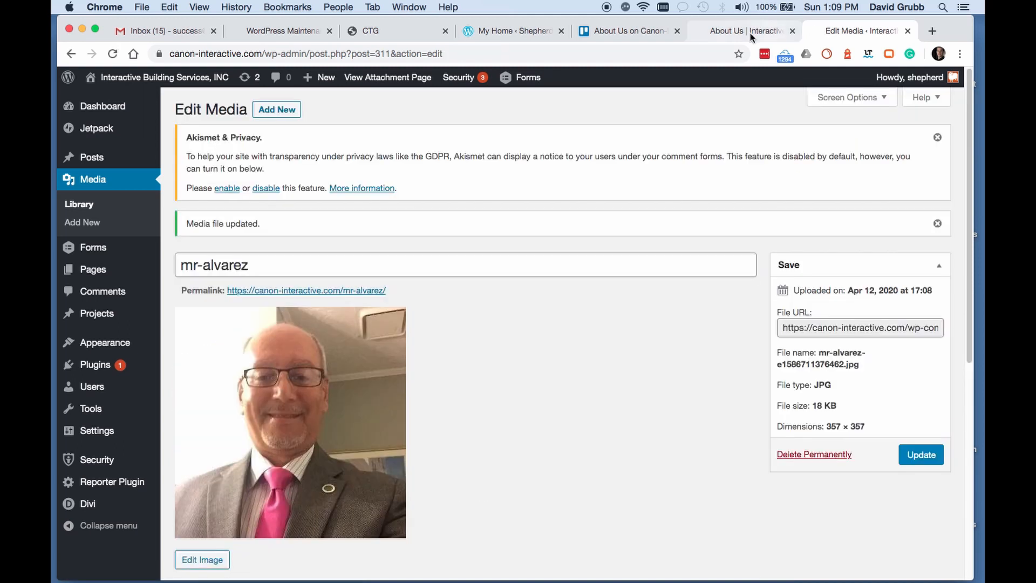
- Close the media editing tab and go back to the page builder
left_click(750, 34)
left_click(847, 28)
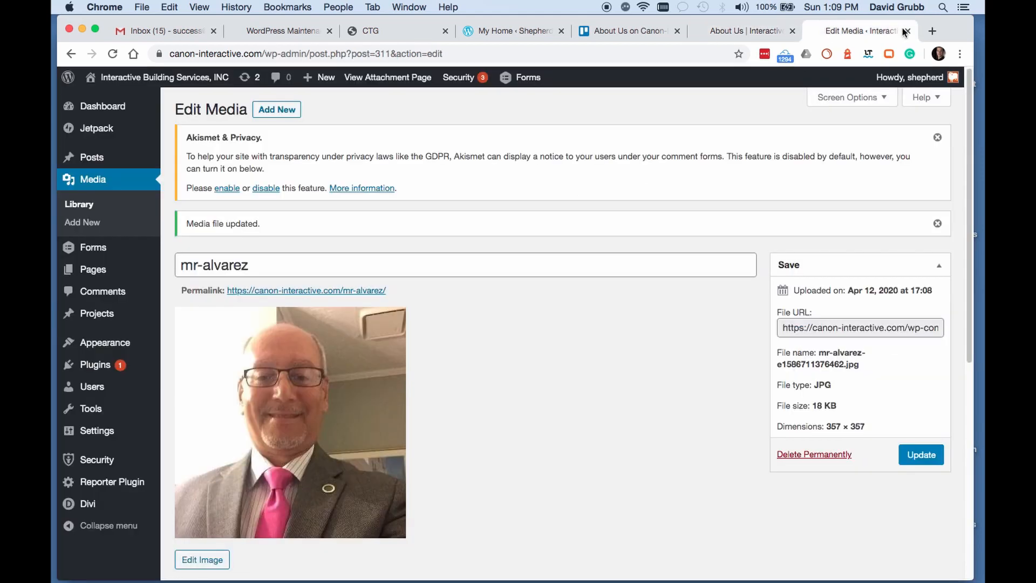
left_click(907, 31)
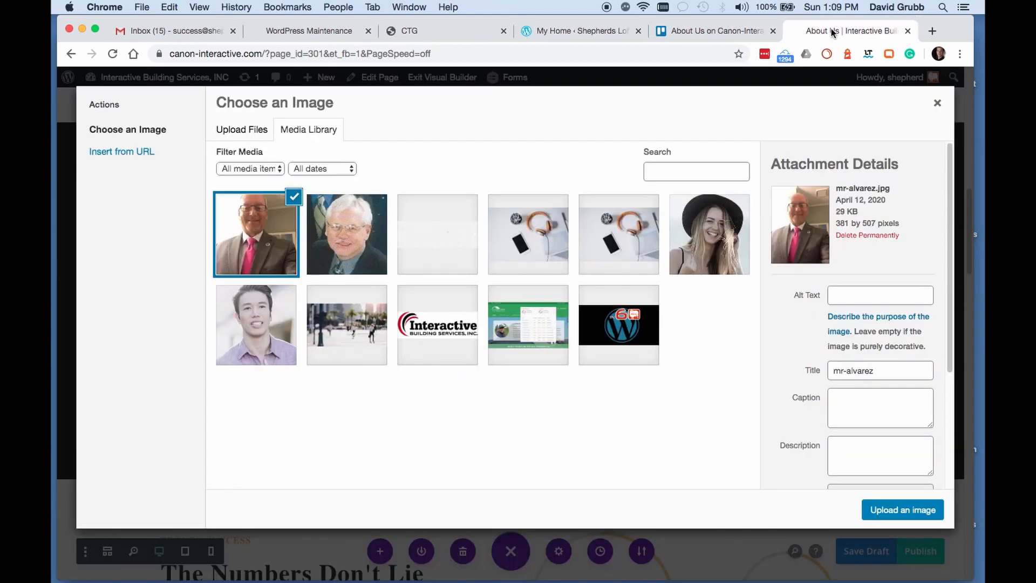
left_click(834, 33)
- Insert the cropped consultant photo into the image module and save its settings
left_click(940, 106)
mouse_move(598, 264)
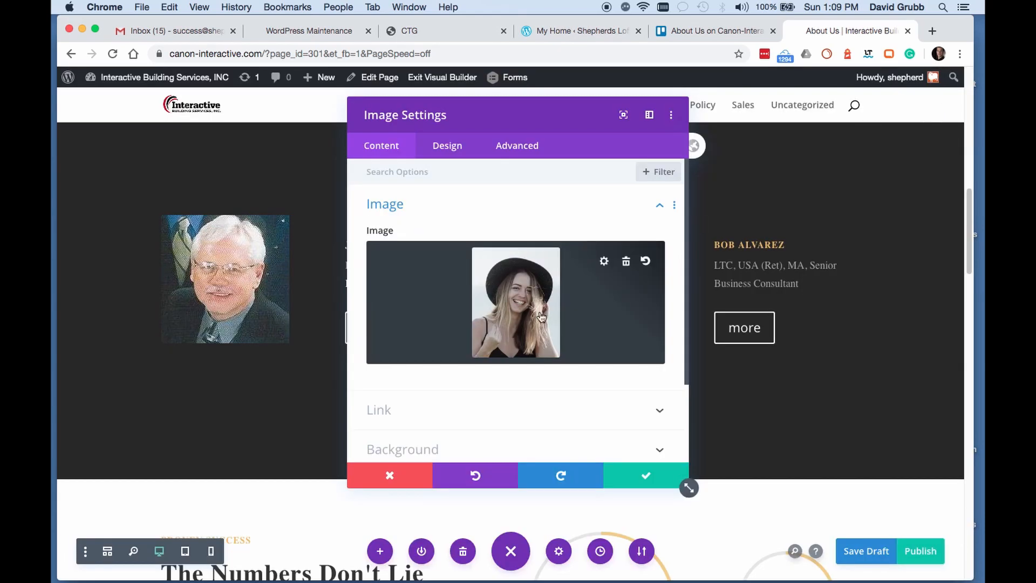
left_click(603, 262)
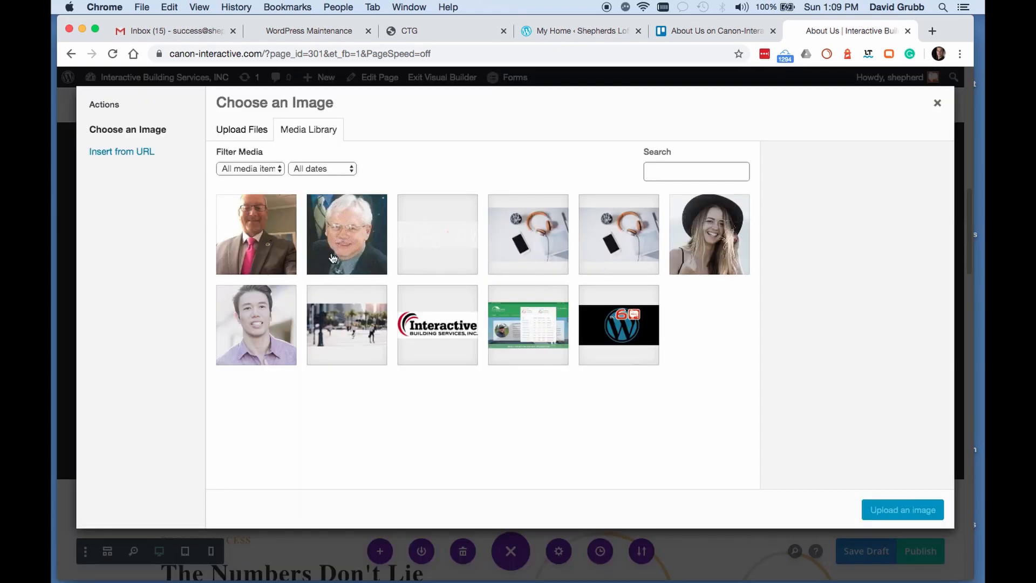
left_click(249, 234)
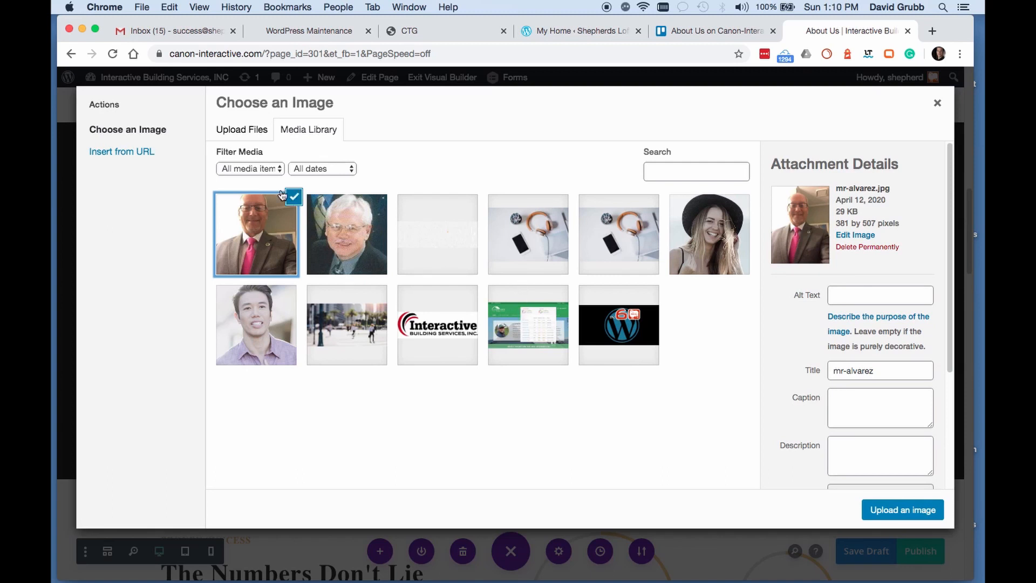
left_click(912, 512)
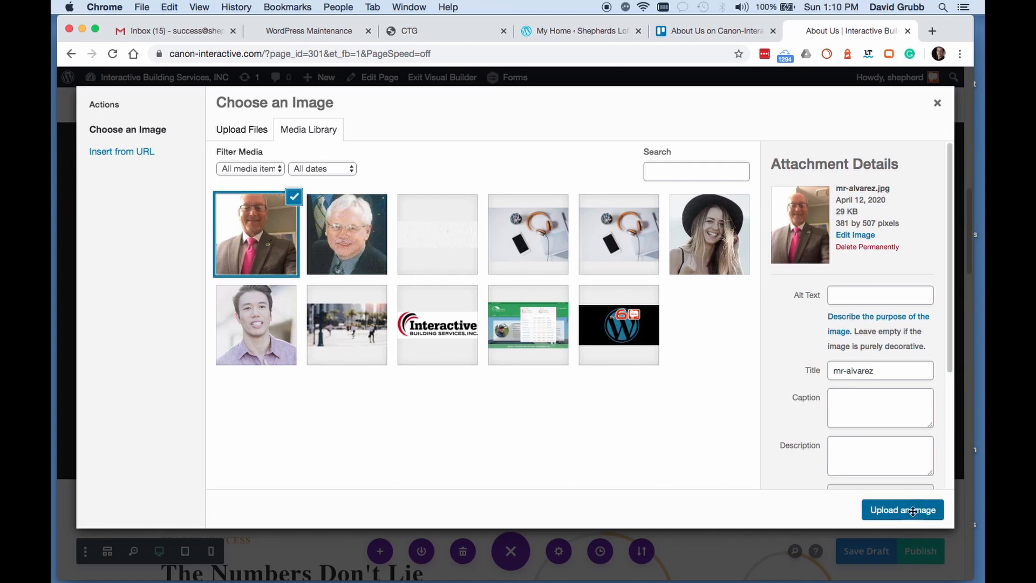
left_click(646, 475)
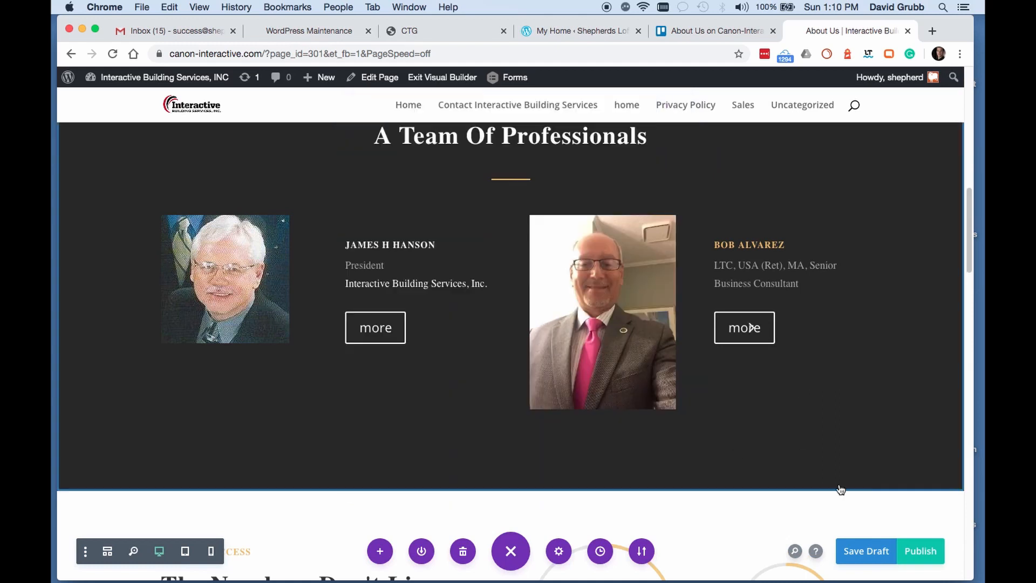
- Save the About Us page as a draft, publish it, and reopen it in the visual builder
left_click(862, 559)
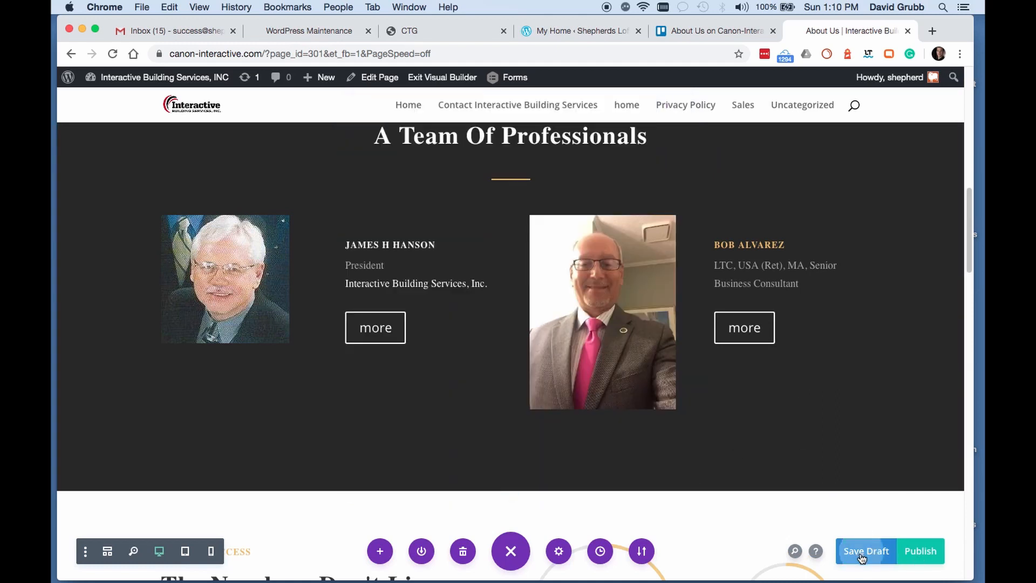
left_click(926, 551)
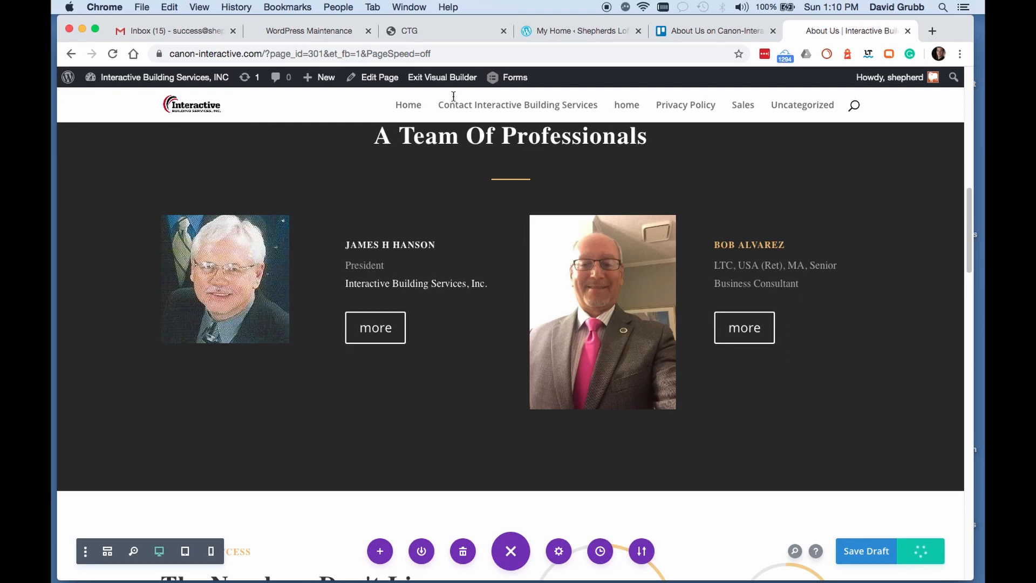
left_click(435, 82)
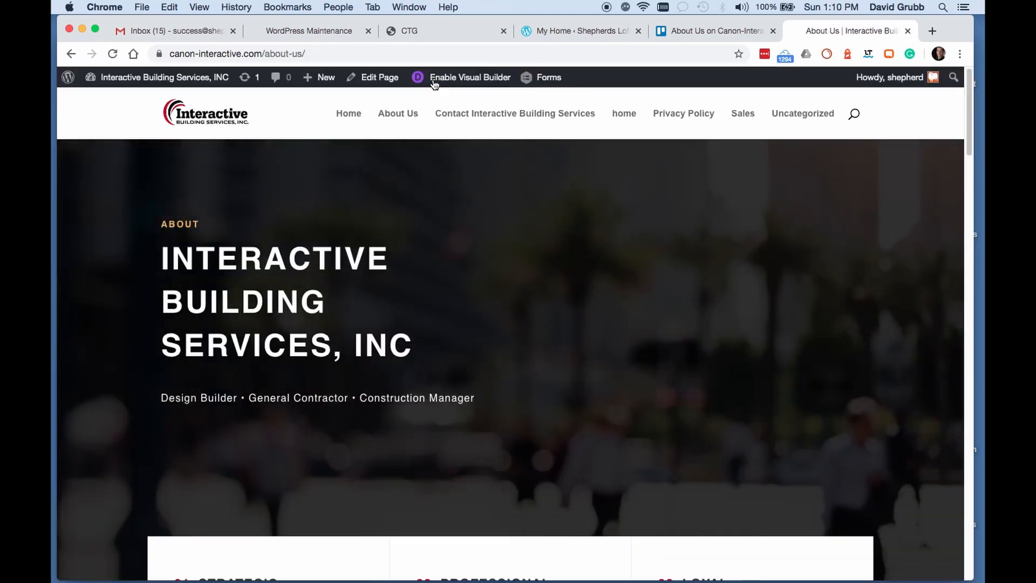
left_click(455, 81)
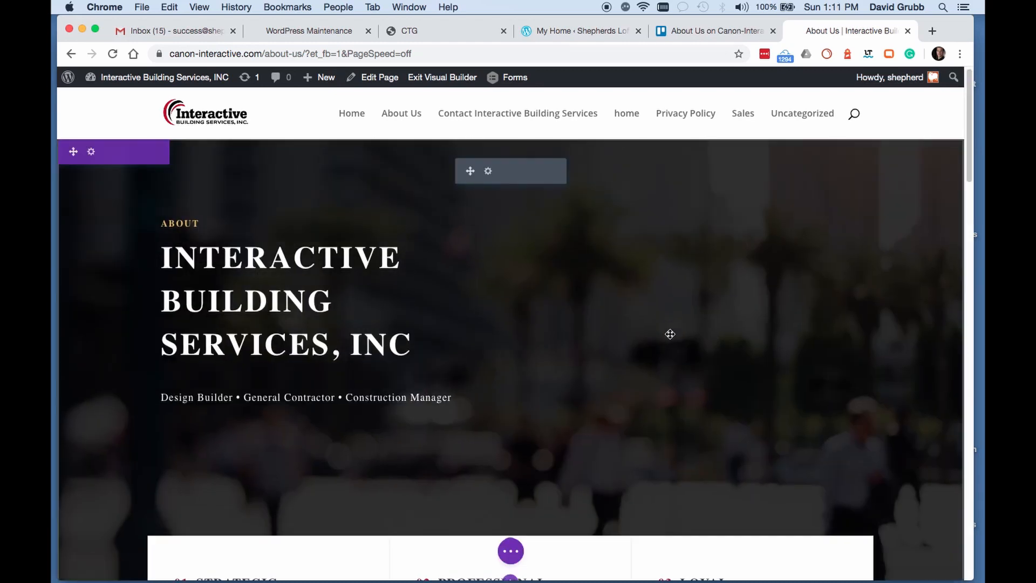
scroll(669, 334, "down", 5)
scroll(670, 334, "down", 10)
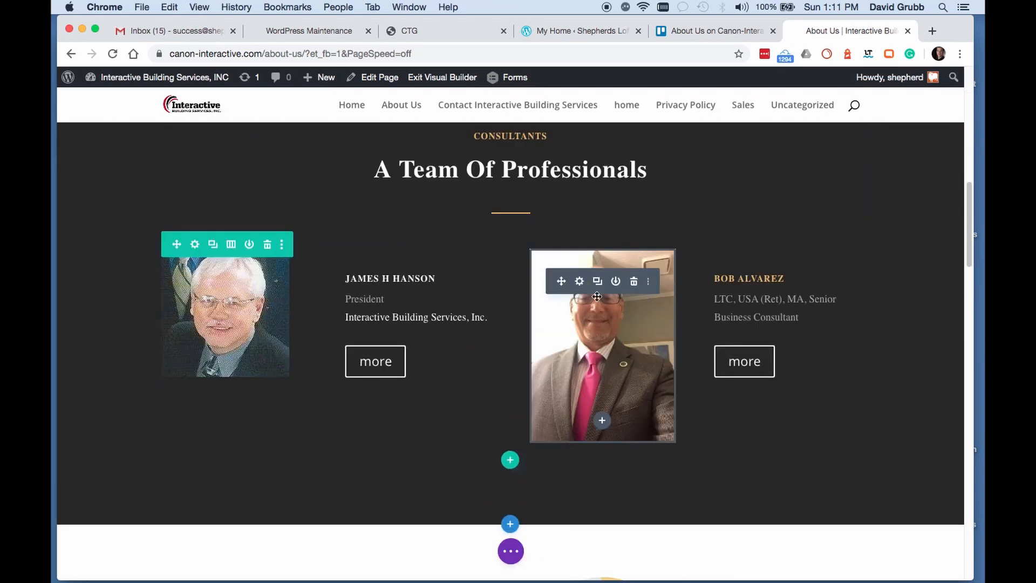
left_click(580, 284)
left_click(607, 261)
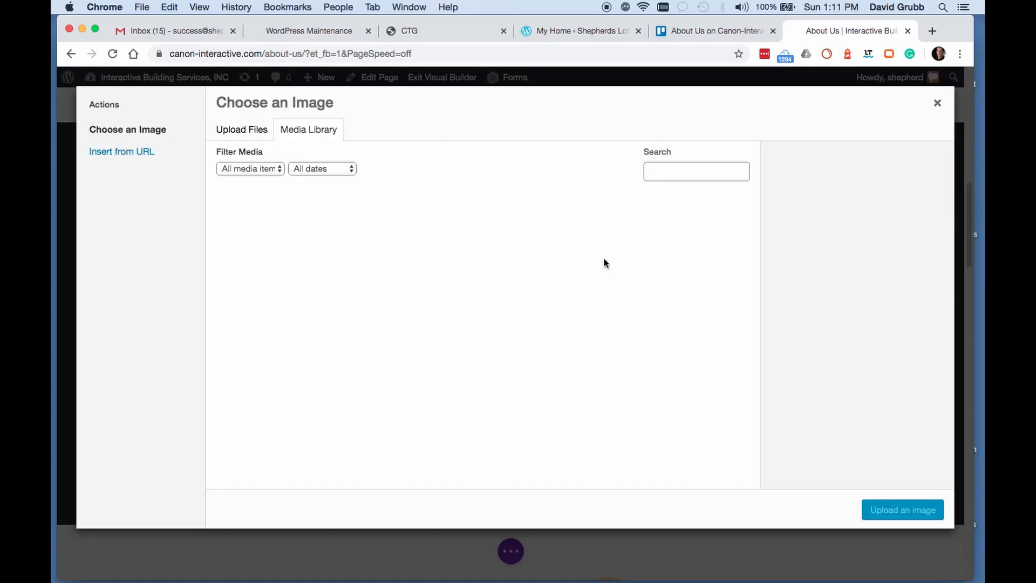
left_click(271, 231)
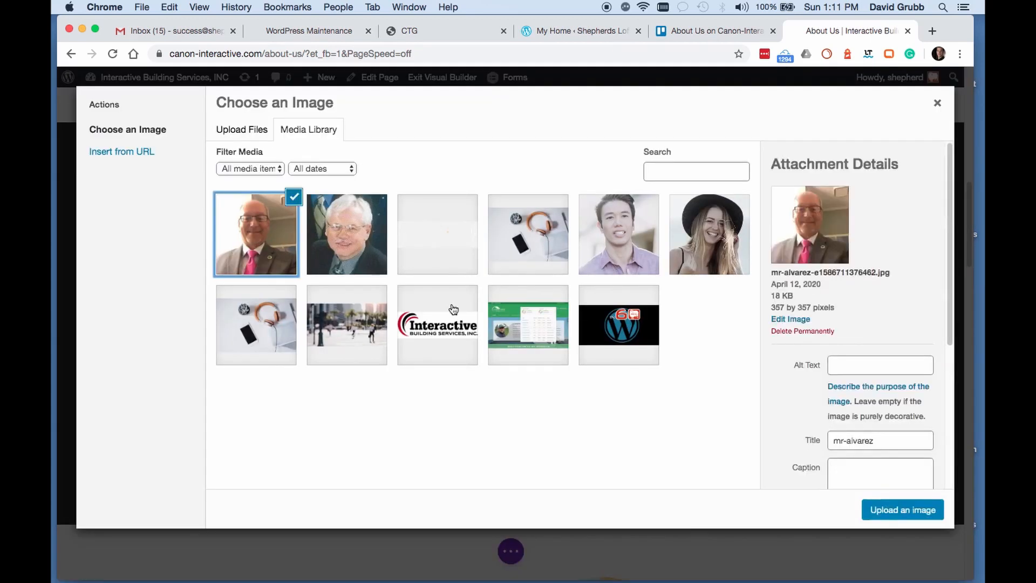
left_click(925, 515)
left_click(641, 478)
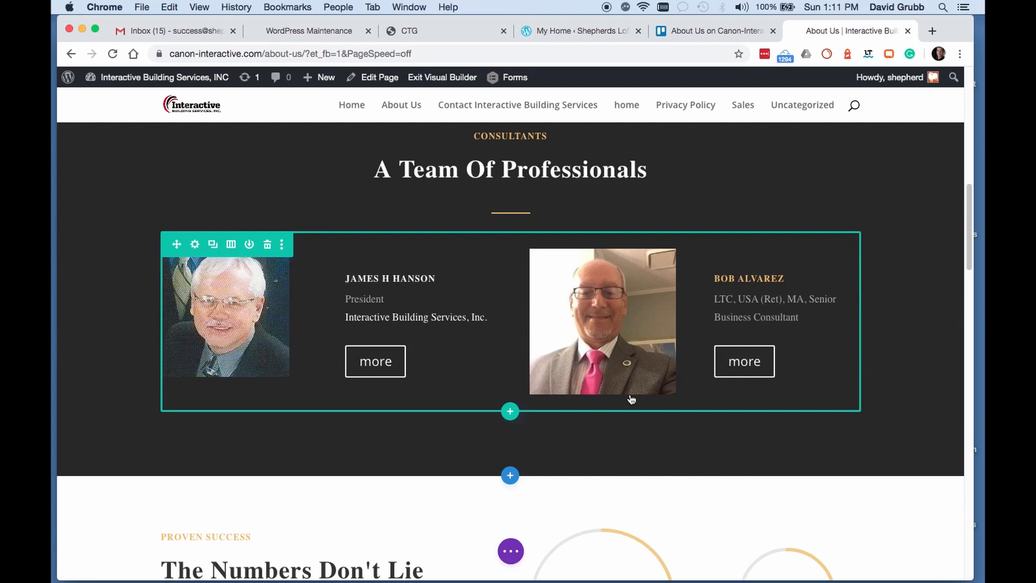
- Duplicate the team row, then tick 'add photo' in Trello's Alvarez checklist
key("super+v")
scroll(632, 394, "down", 1)
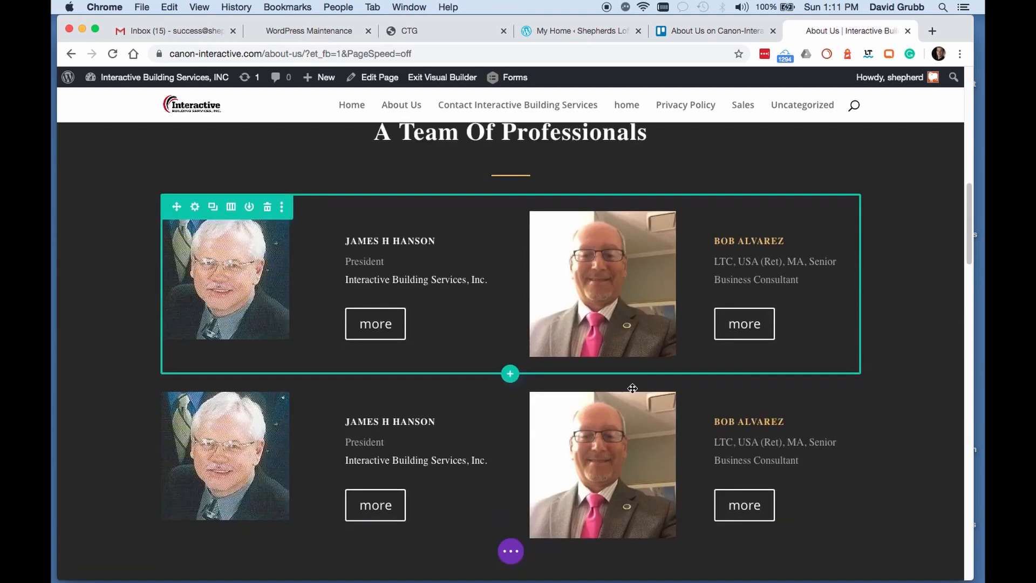
left_click(707, 35)
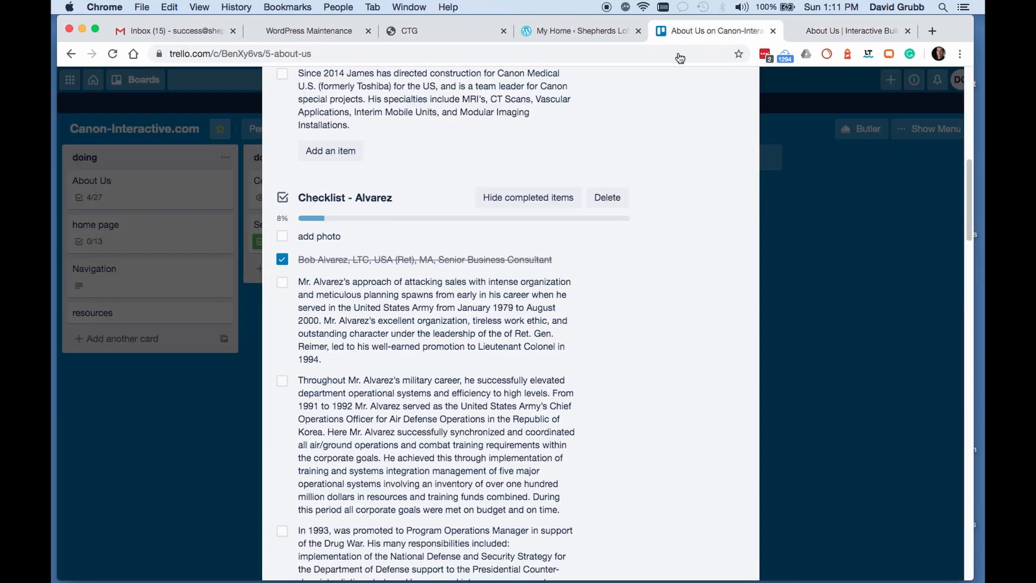
left_click(281, 240)
scroll(370, 295, "down", 10)
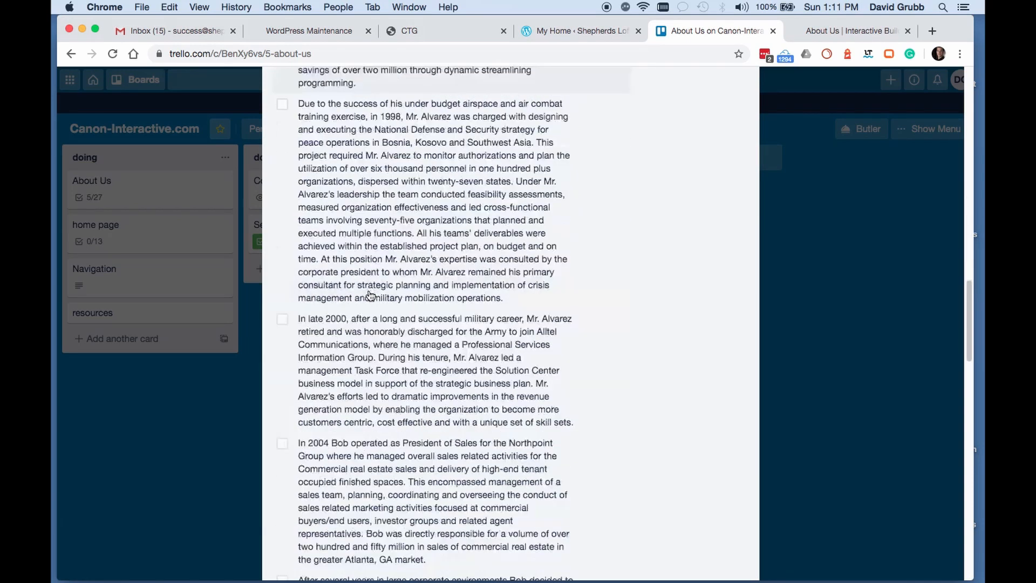
scroll(370, 294, "down", 20)
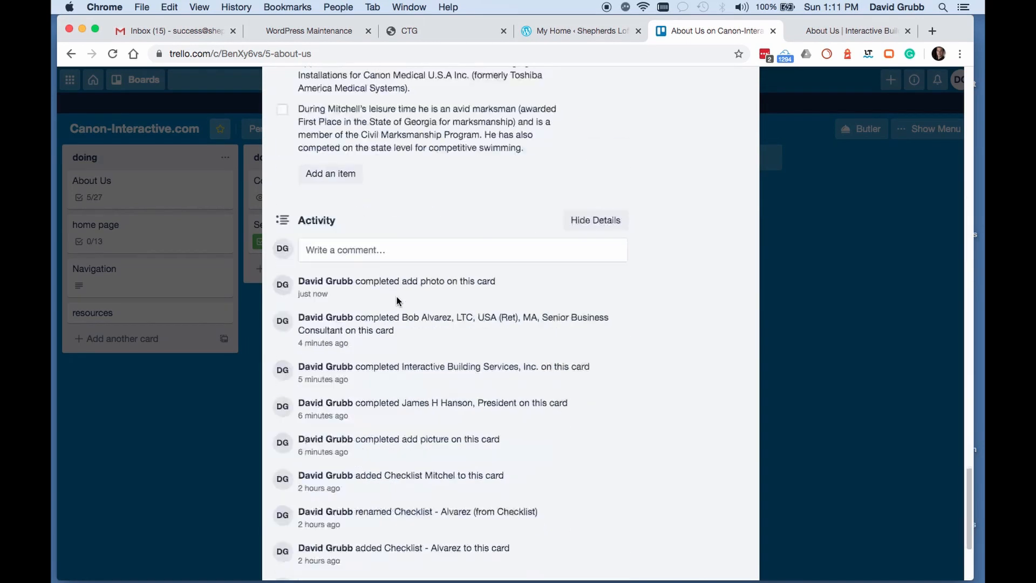
scroll(397, 296, "down", 3)
scroll(398, 298, "up", 15)
left_click(834, 33)
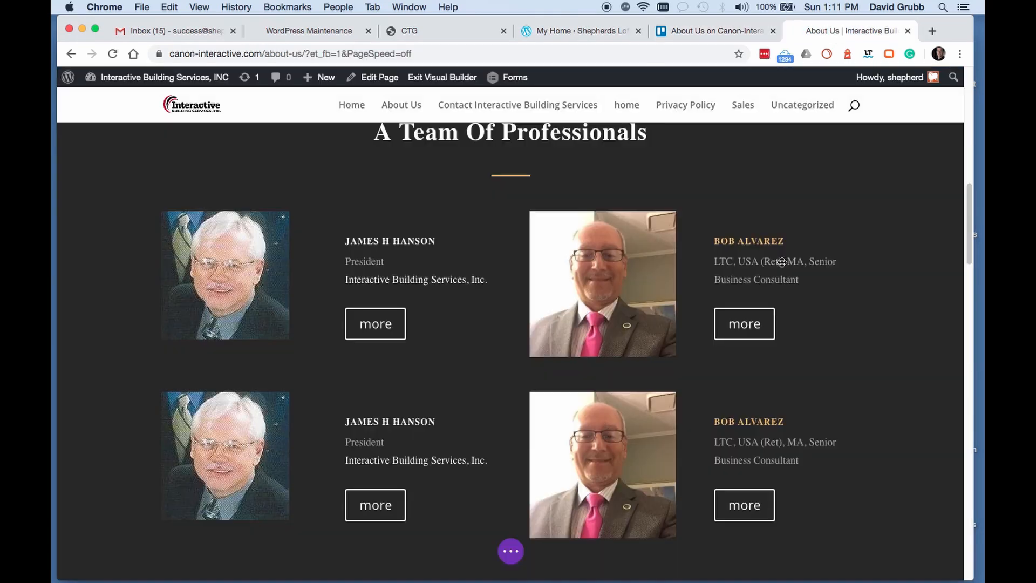
- Undo the duplicated team row, restoring the original team layout below the heading
scroll(405, 335, "up", 1)
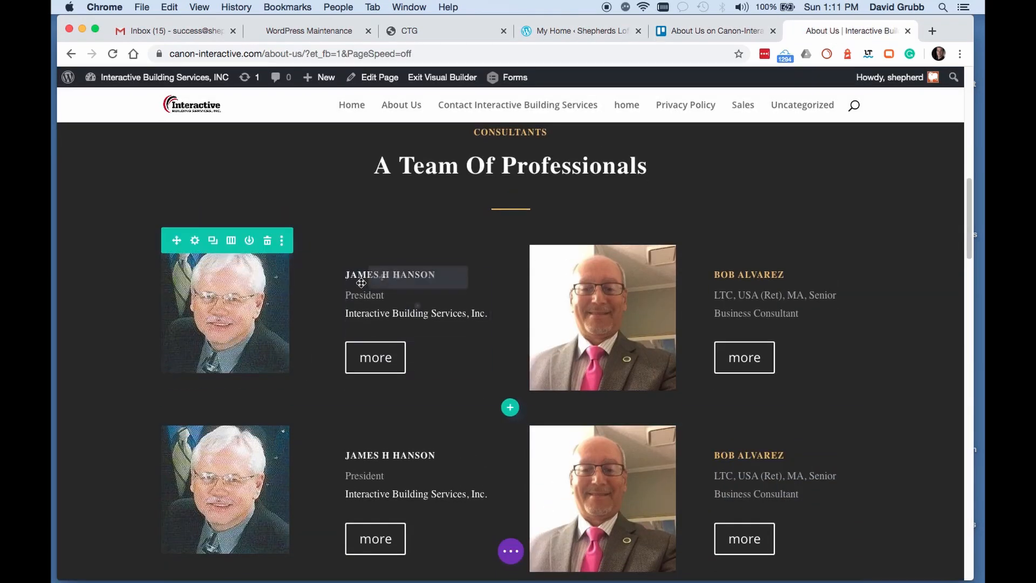
mouse_move(214, 441)
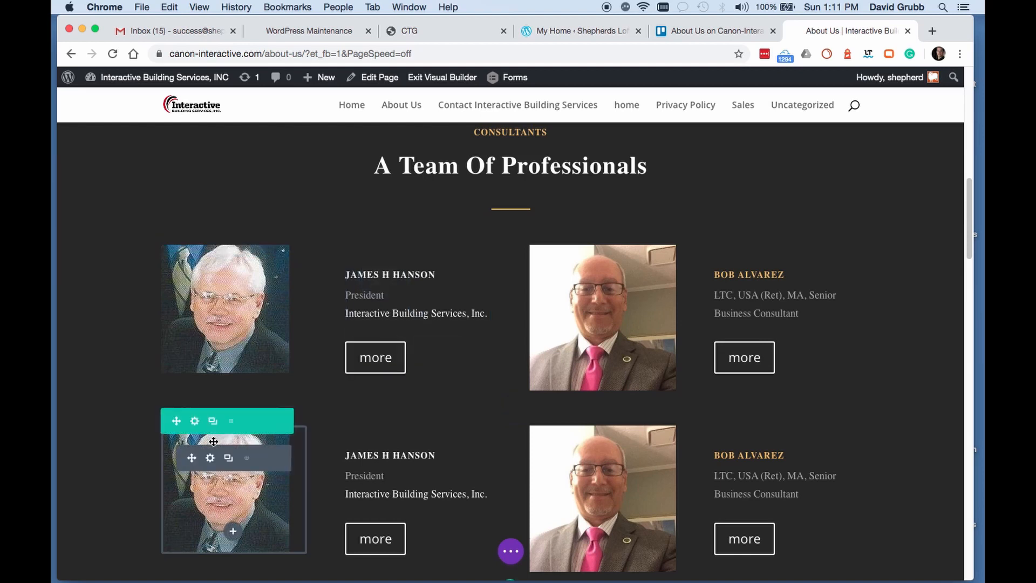
key("super+z")
key("super+z")
key("super+z")
key("super+z")
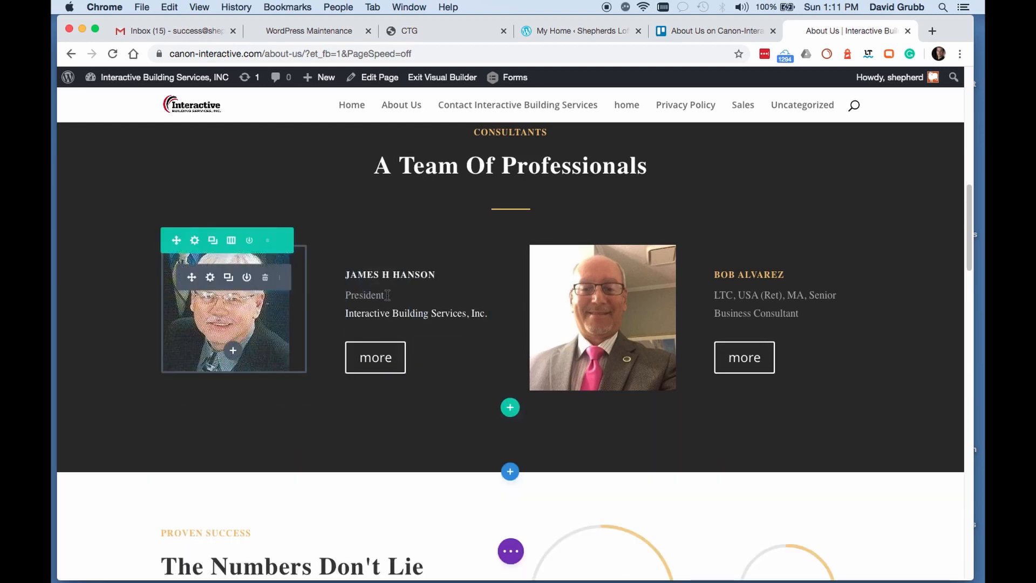
key("super+shift+z")
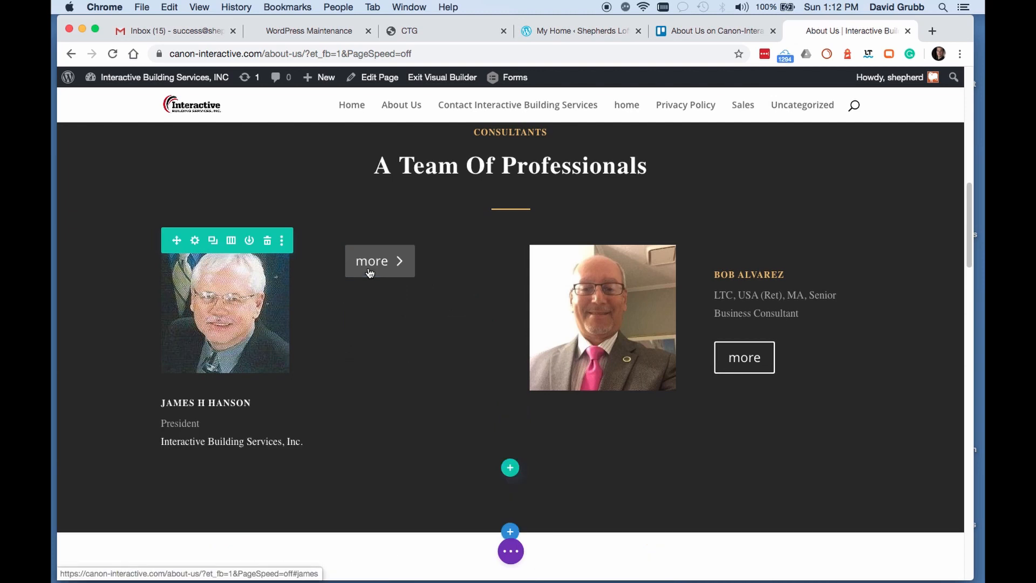
key("super+z")
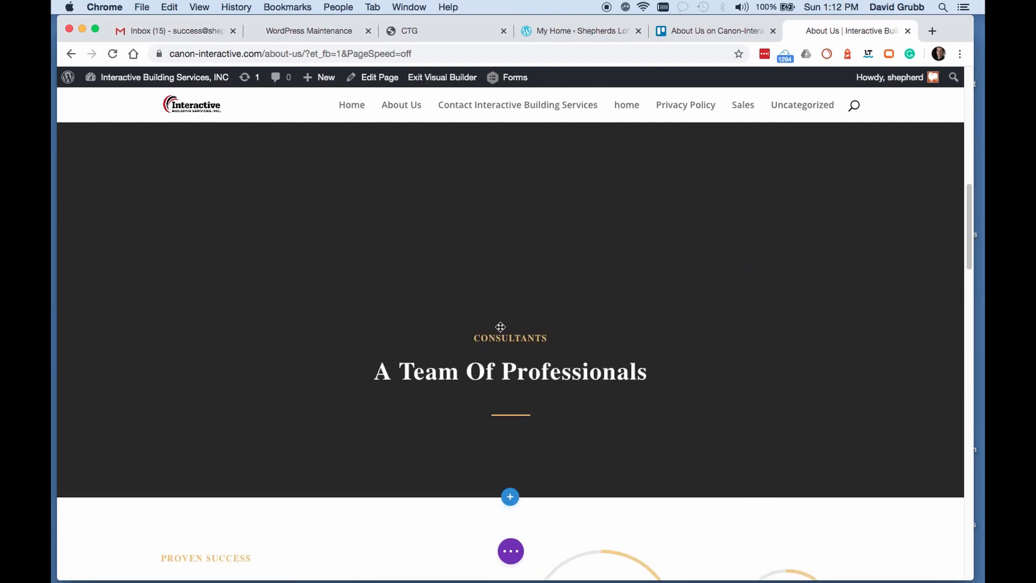
scroll(500, 329, "up", 4)
key("super+shift+z")
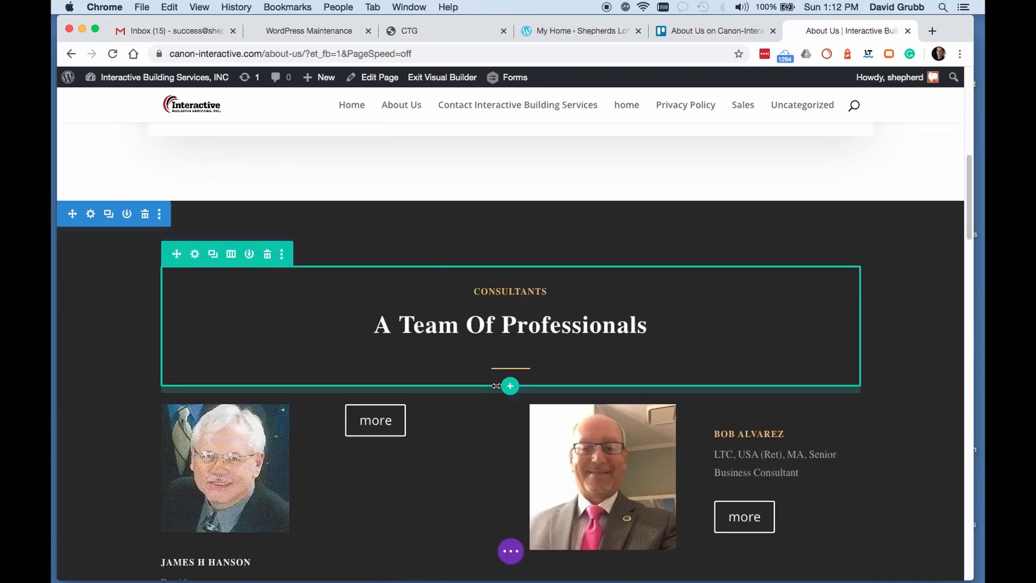
scroll(488, 389, "down", 4)
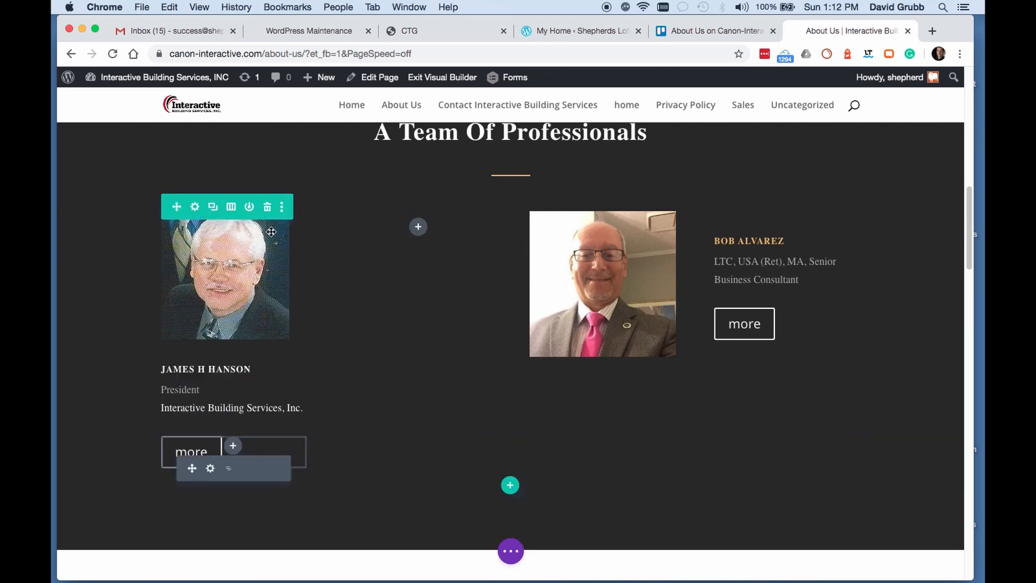
- Stack Bob's photo, details and more button together in the middle column
left_click_drag(746, 247, 591, 378)
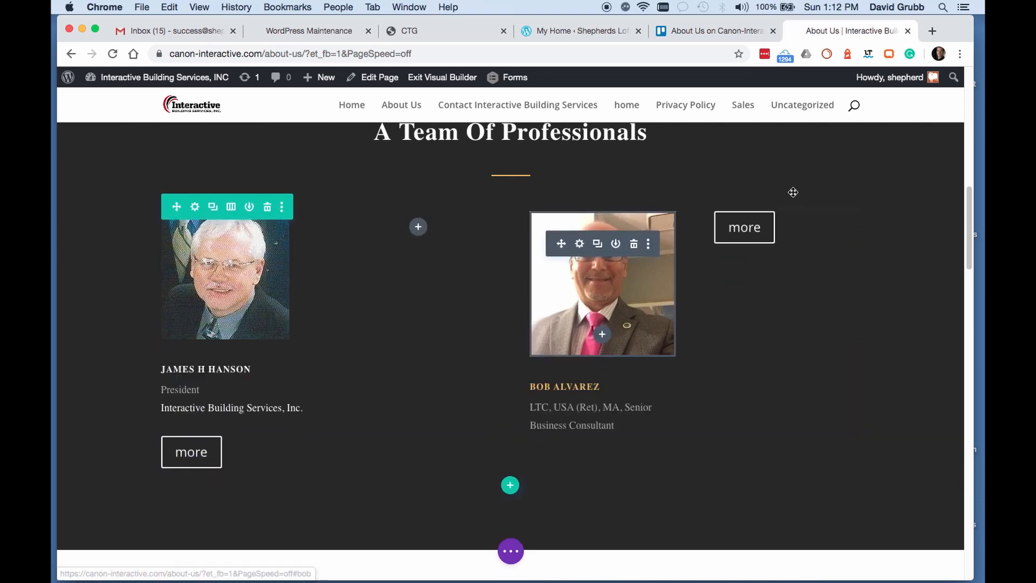
left_click_drag(747, 218, 586, 421)
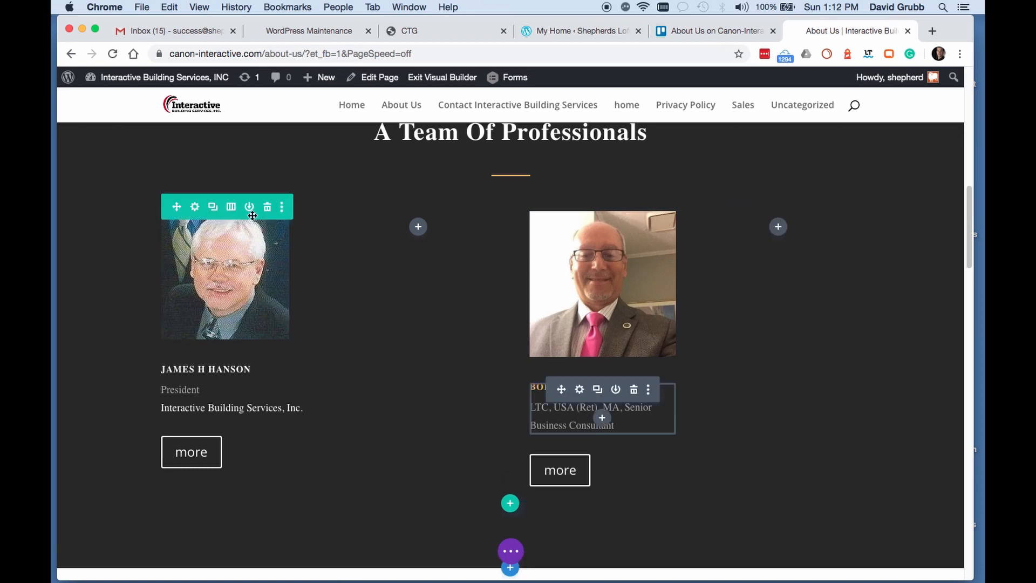
left_click_drag(556, 238, 426, 237)
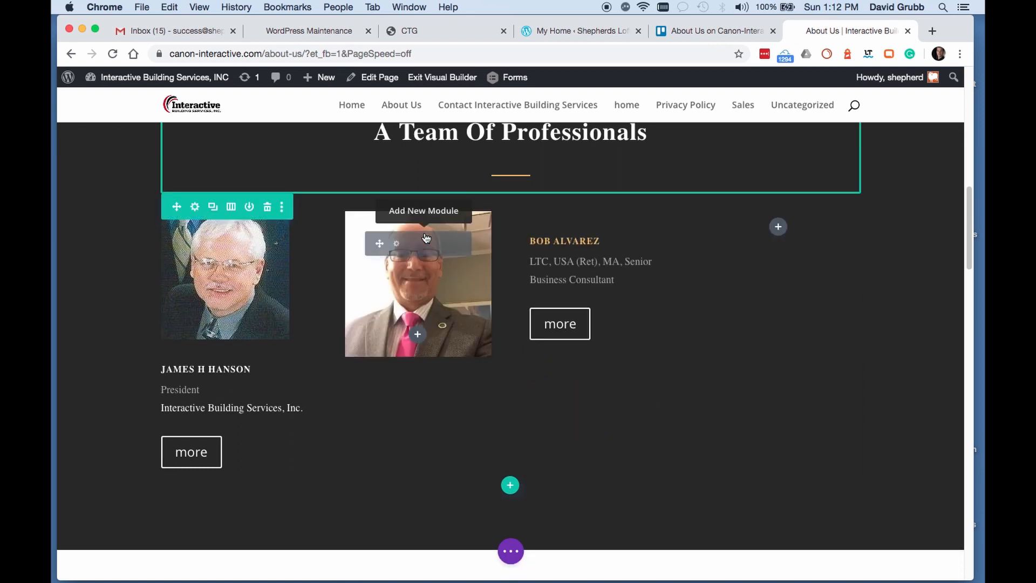
left_click_drag(553, 241, 431, 386)
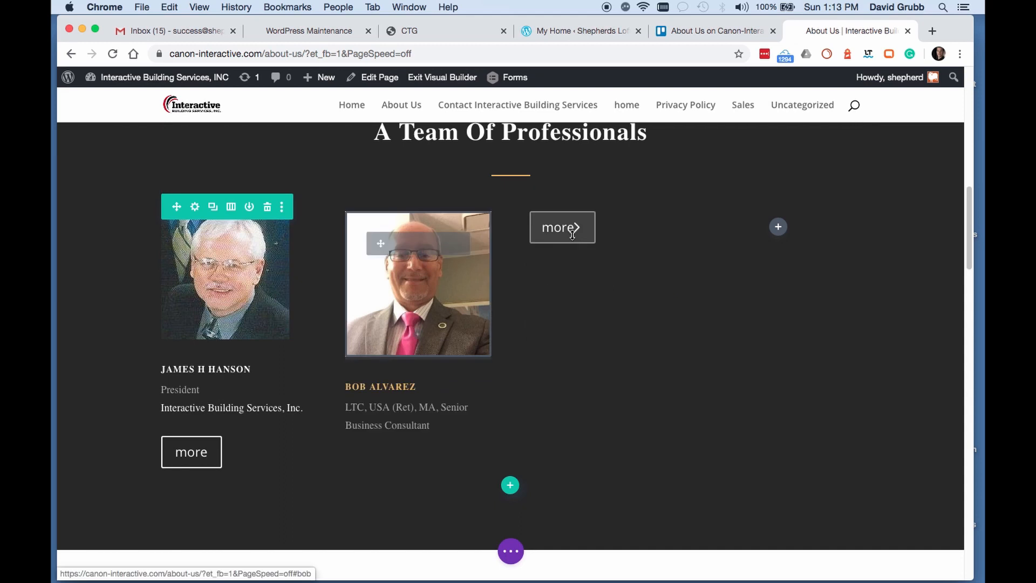
left_click_drag(572, 236, 381, 472)
- Switch the team row to three columns and place a copy of Bob's photo in column three
scroll(266, 241, "up", 1)
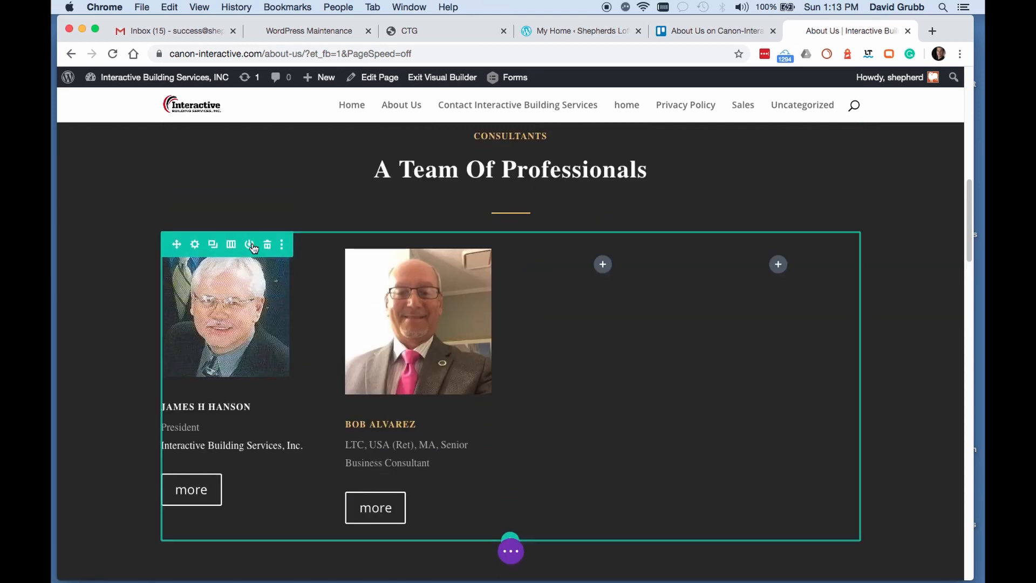
left_click(232, 244)
left_click(306, 321)
scroll(365, 374, "down", 1)
scroll(365, 374, "down", 2)
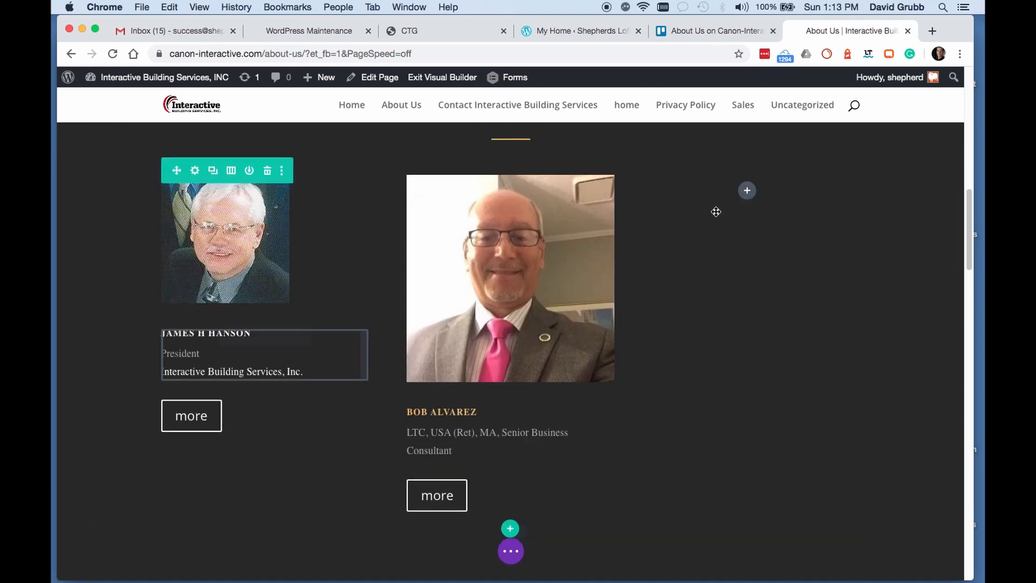
left_click(505, 210)
left_click_drag(470, 208, 746, 193)
left_click(490, 414)
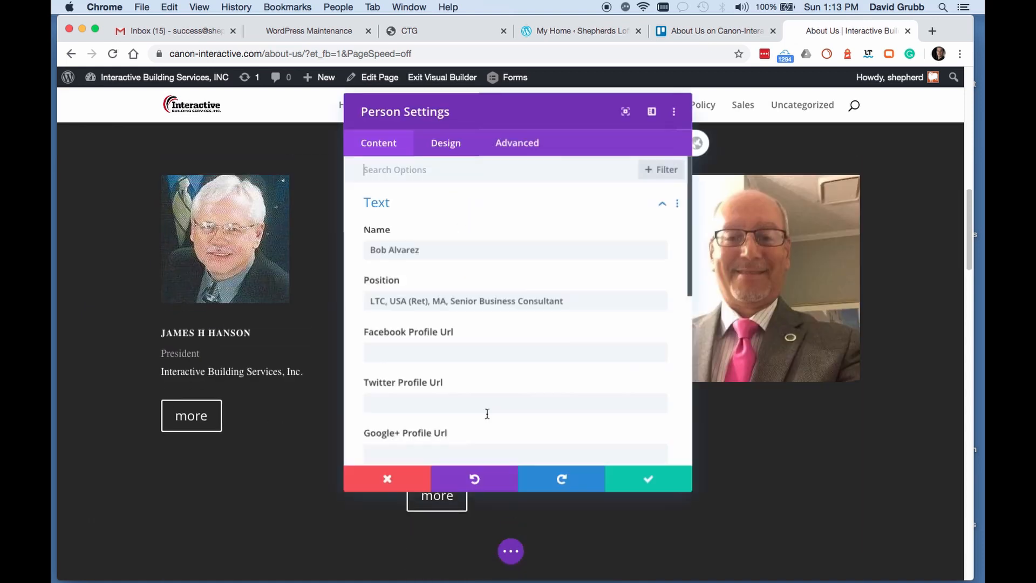
left_click(220, 340)
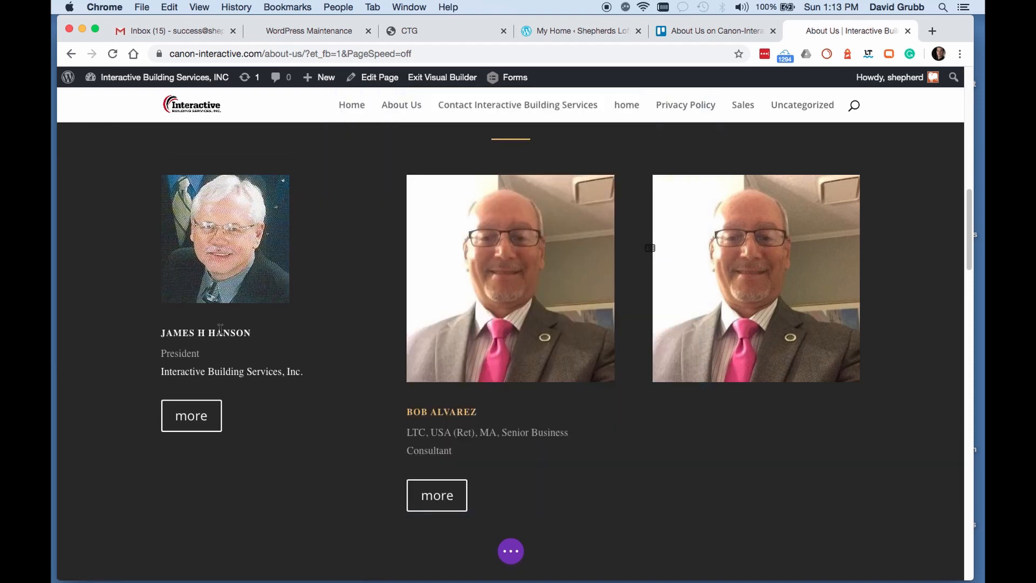
- Extend James's person module styles to all person modules in this section
mouse_move(274, 346)
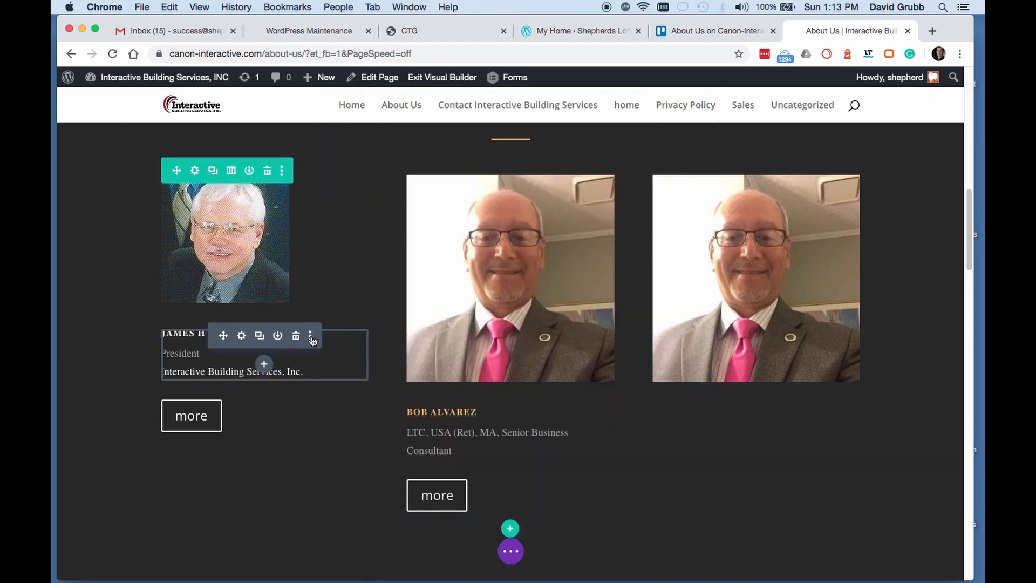
left_click(311, 339)
left_click(302, 274)
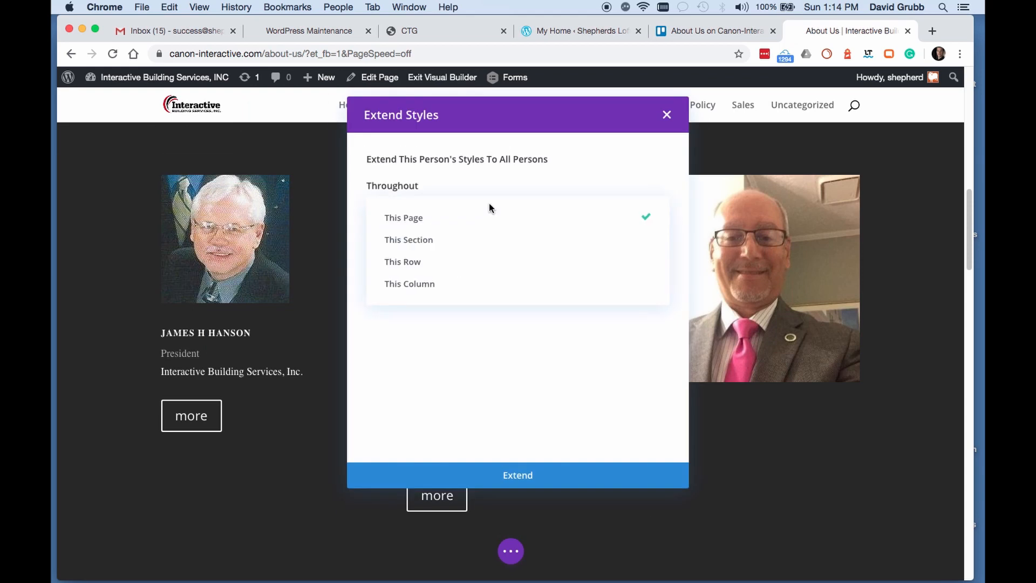
left_click(409, 240)
left_click(531, 476)
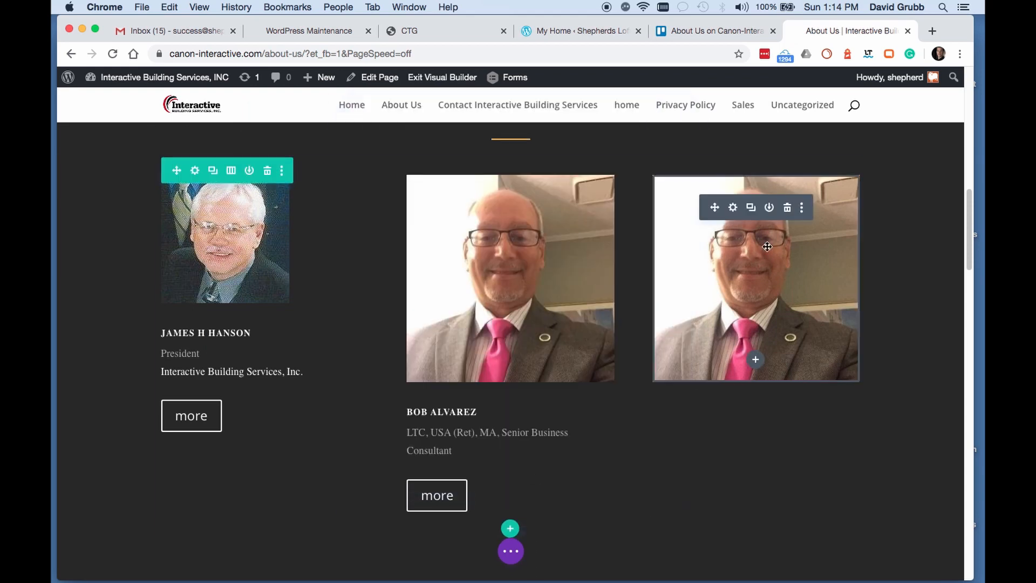
left_click(733, 208)
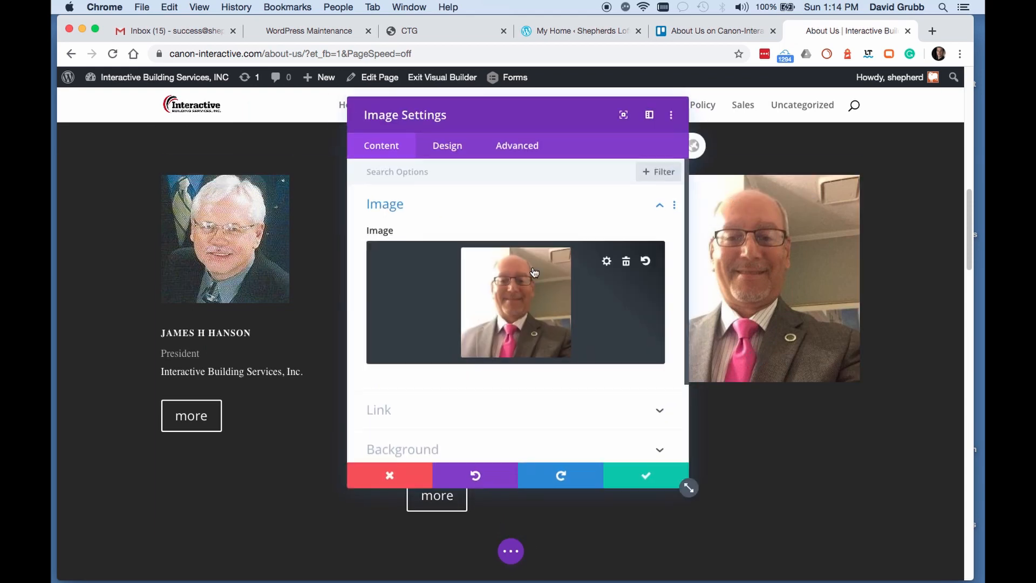
left_click(609, 262)
left_click(249, 132)
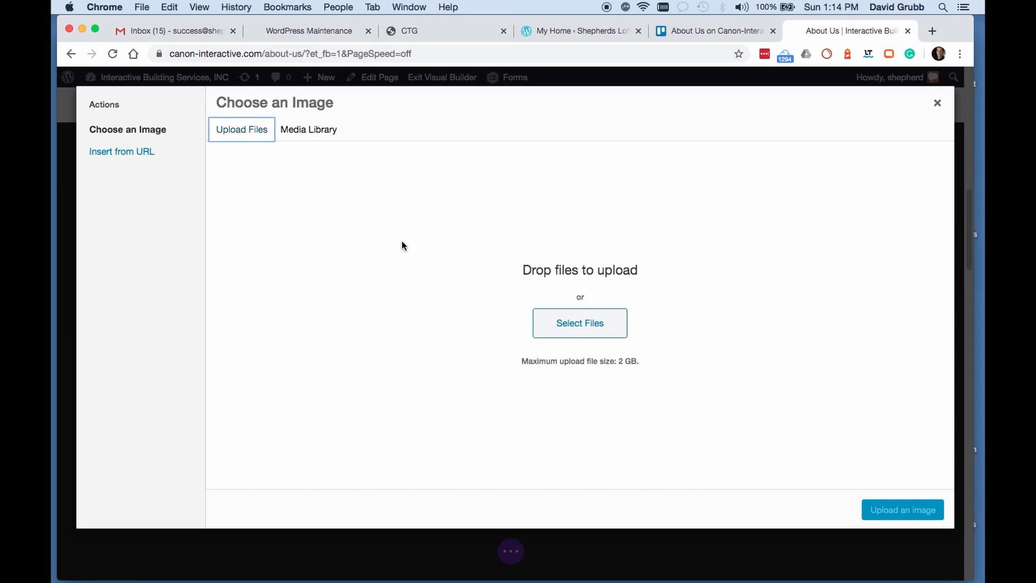
left_click(590, 318)
left_click(567, 137)
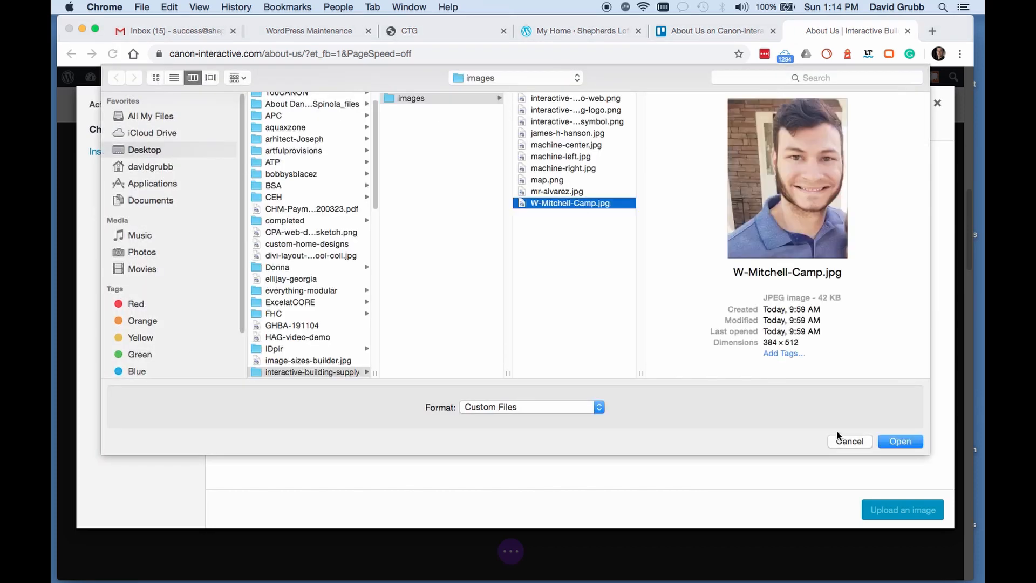
left_click(911, 442)
left_click(898, 511)
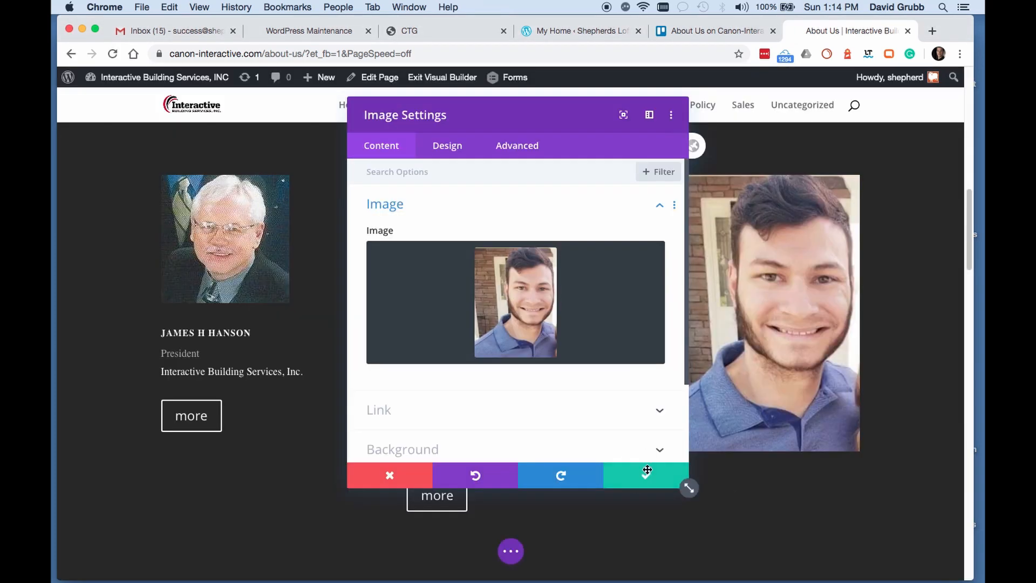
left_click(647, 471)
scroll(825, 428, "down", 1)
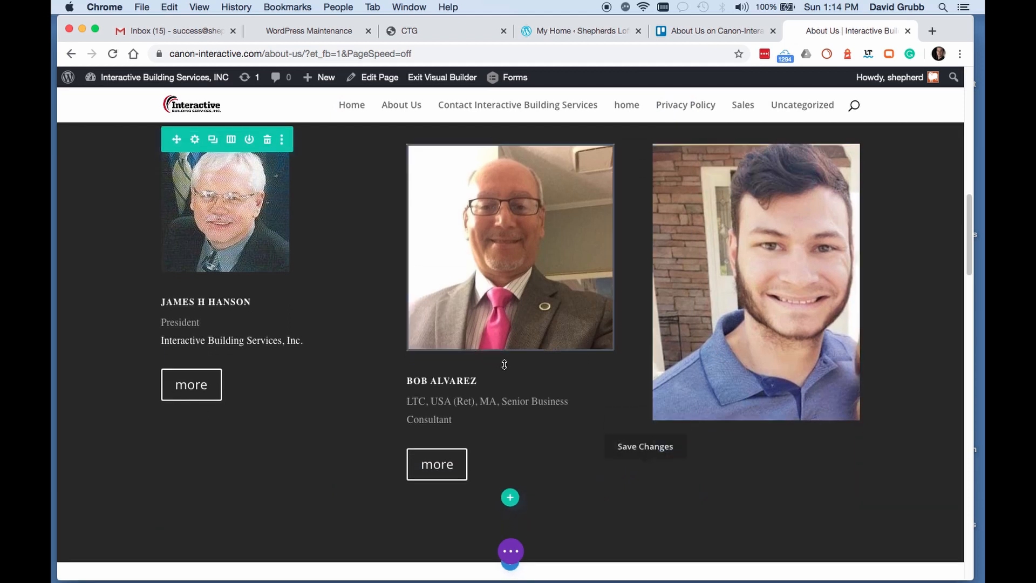
mouse_move(488, 387)
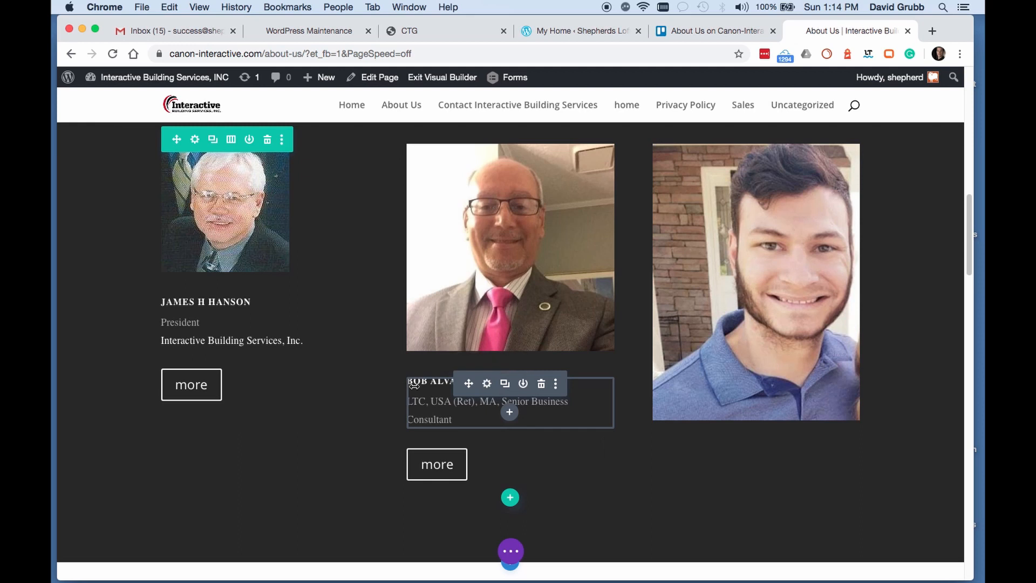
key("super+Tab")
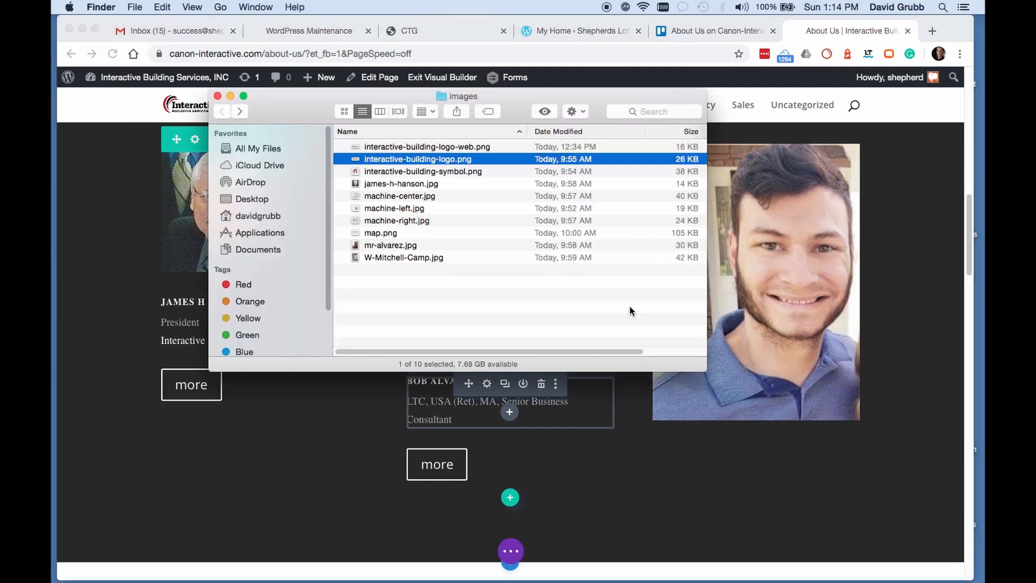
left_click(817, 338)
mouse_move(524, 387)
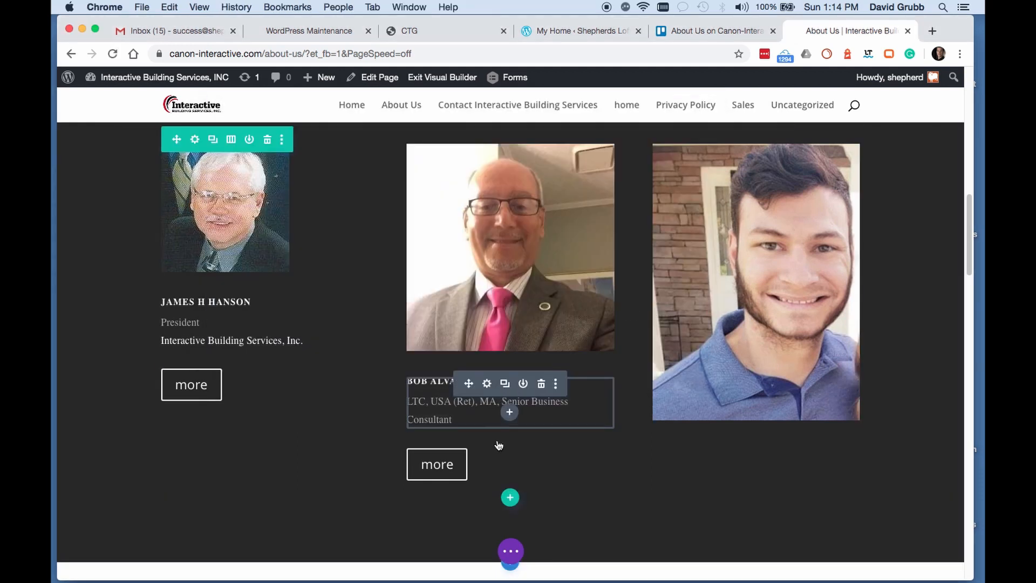
left_click_drag(468, 383, 733, 449)
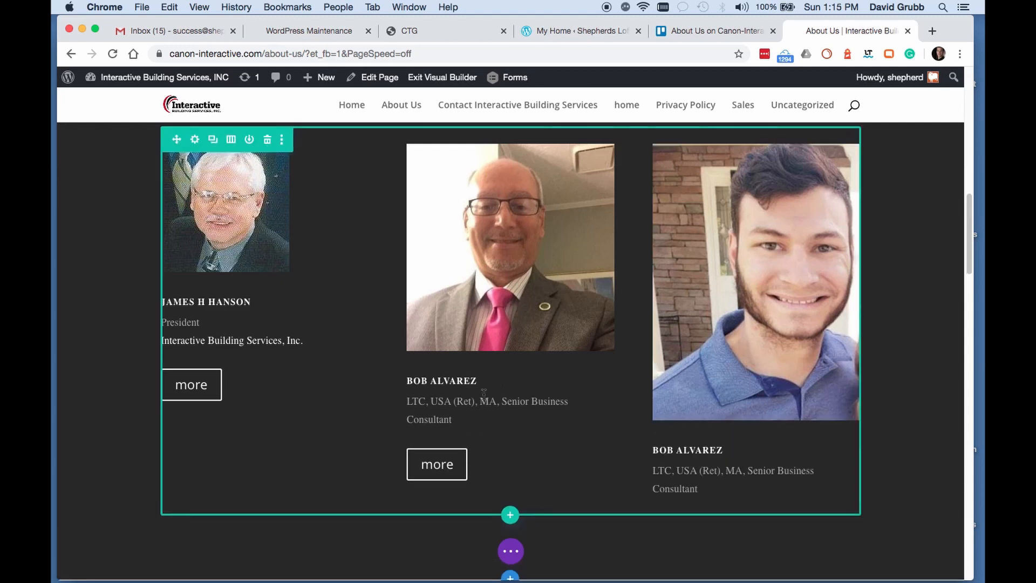
left_click(505, 455)
left_click_drag(471, 455, 708, 506)
left_click(702, 31)
scroll(400, 328, "up", 3)
scroll(400, 328, "down", 12)
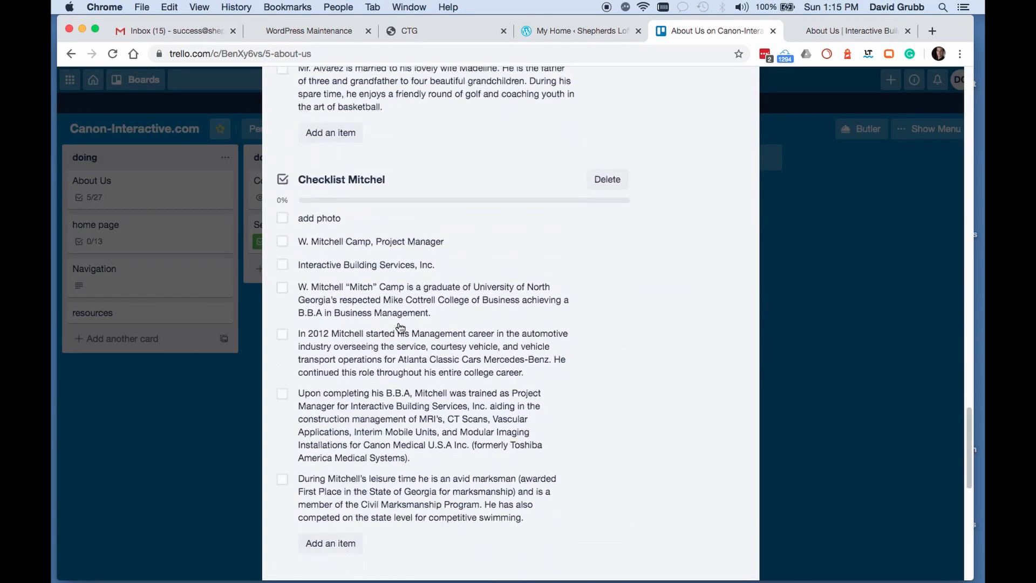
left_click(282, 218)
left_click(370, 241)
left_click_drag(379, 238, 302, 232)
key("super+c")
left_click(851, 31)
mouse_move(701, 463)
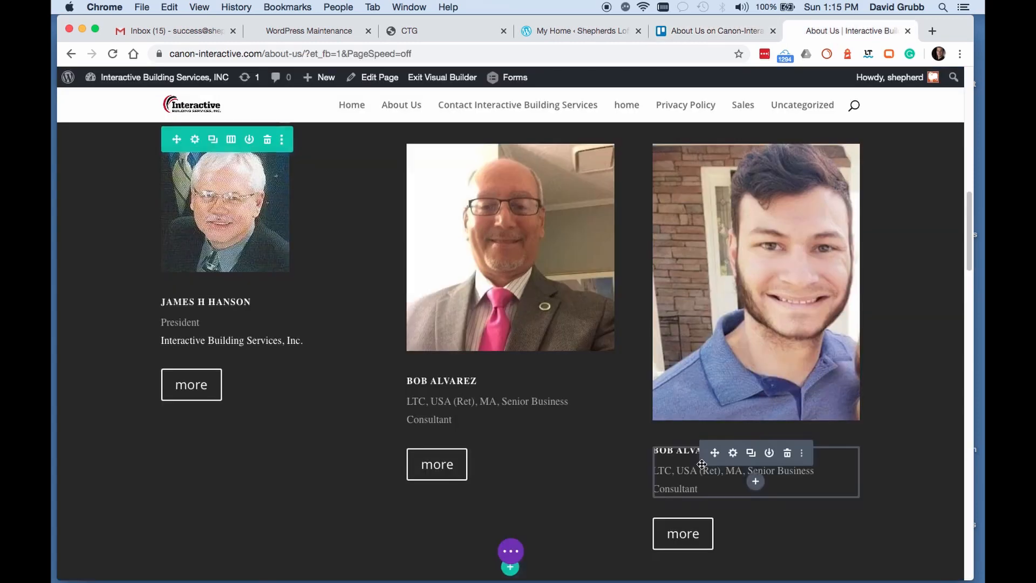
left_click(733, 454)
triple_click(424, 254)
key("super+v")
left_click(682, 30)
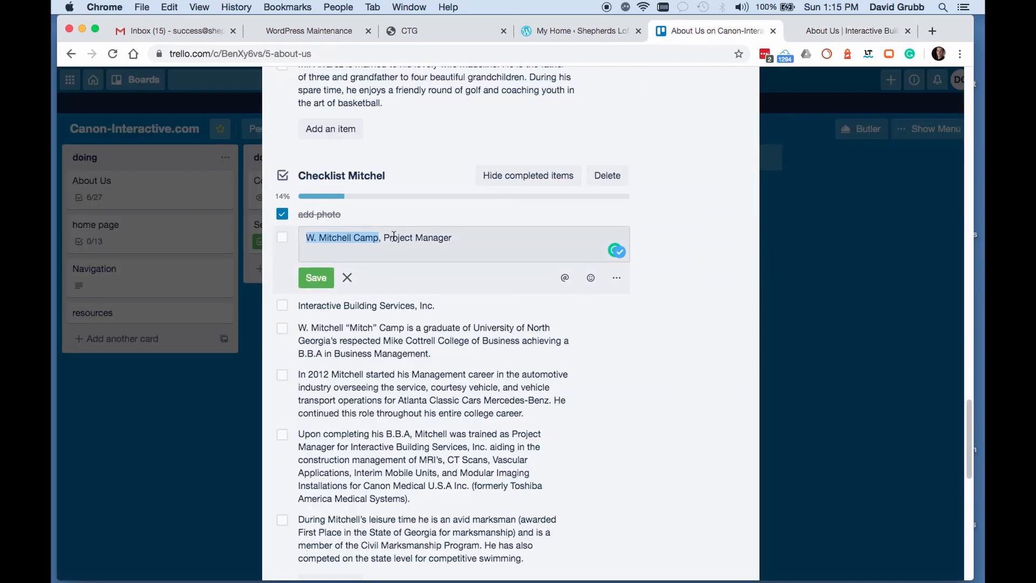
left_click_drag(382, 238, 353, 270)
key("super+c")
left_click(835, 30)
triple_click(434, 300)
key("super+v")
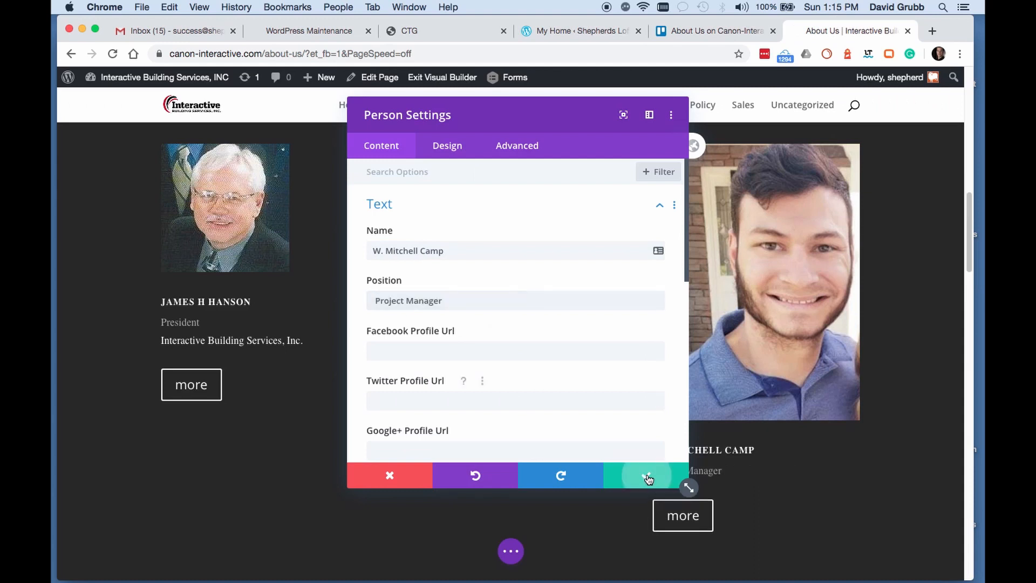
left_click(645, 476)
- Change the third more button's link from #bob to #mitchell and save
scroll(747, 450, "down", 1)
left_click(717, 483)
left_click(495, 308)
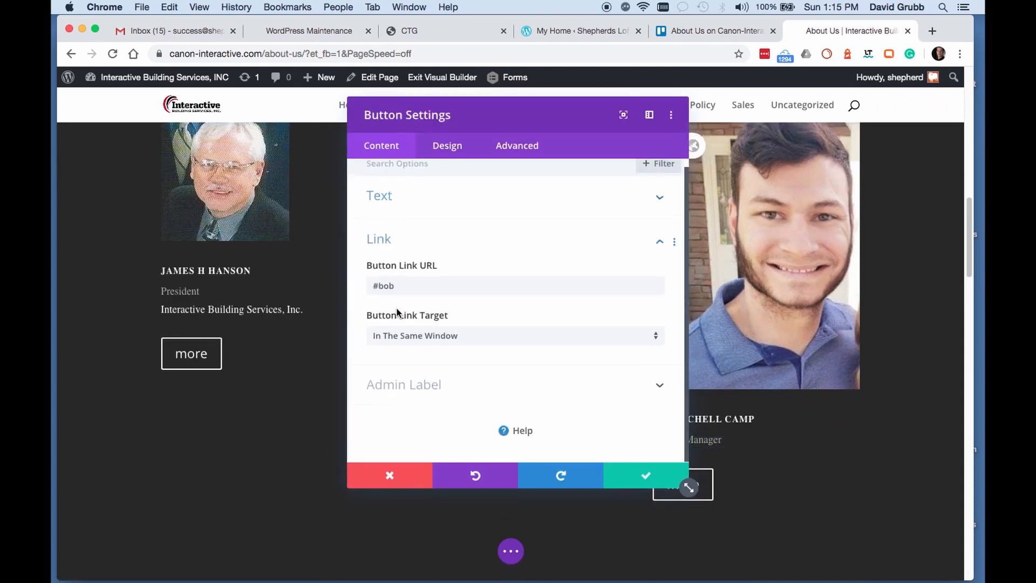
double_click(408, 287)
type("mitchell")
left_click_drag(567, 119, 411, 110)
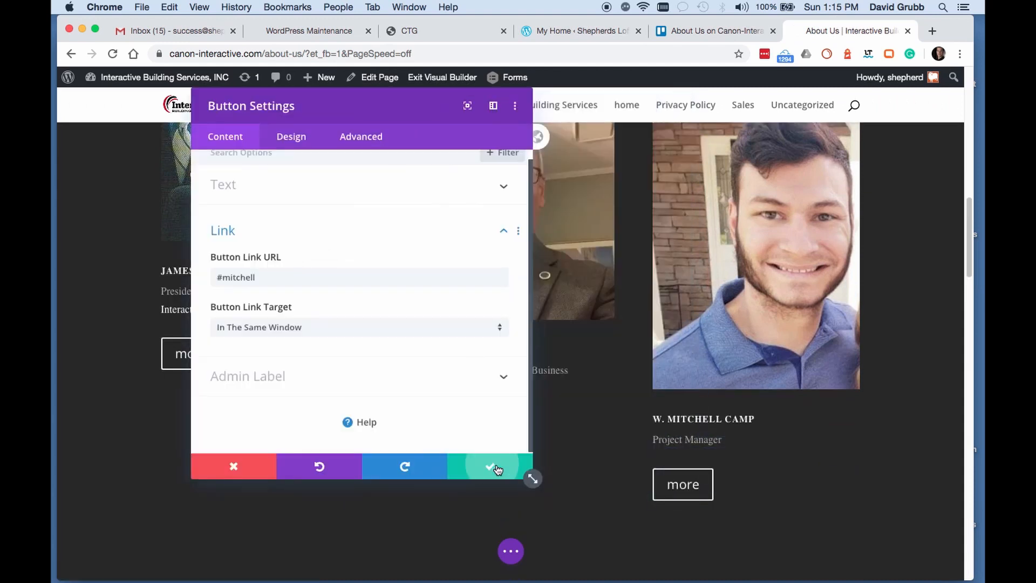
left_click(497, 469)
- Delete the video section from the About Us page
scroll(579, 452, "down", 5)
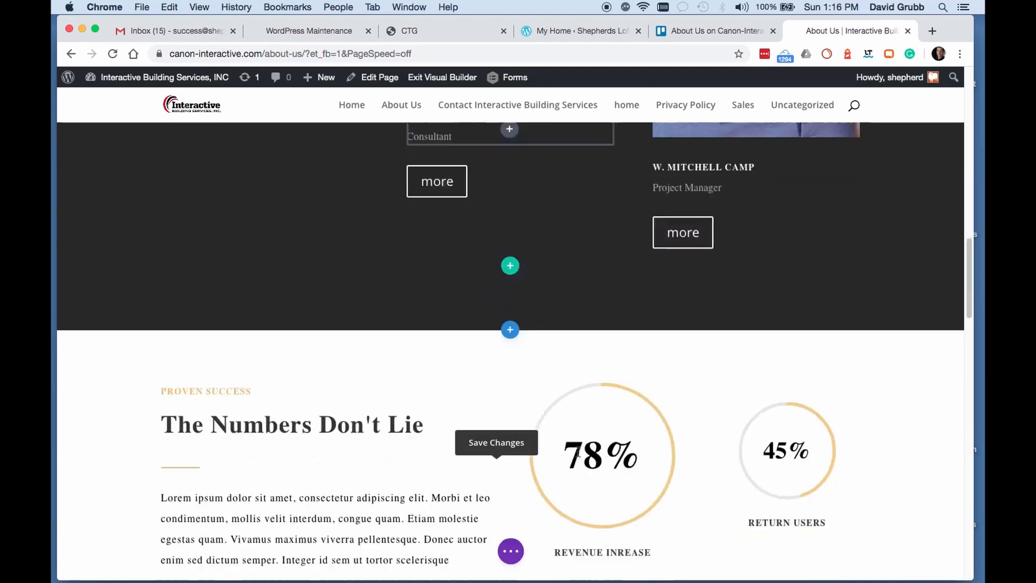
scroll(578, 452, "down", 1)
scroll(578, 454, "up", 10)
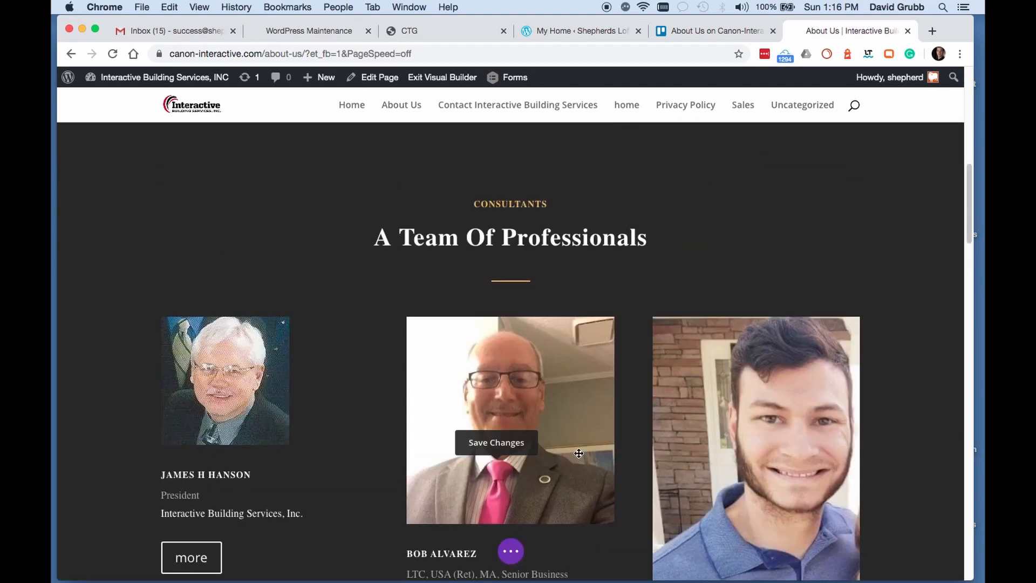
scroll(579, 454, "down", 15)
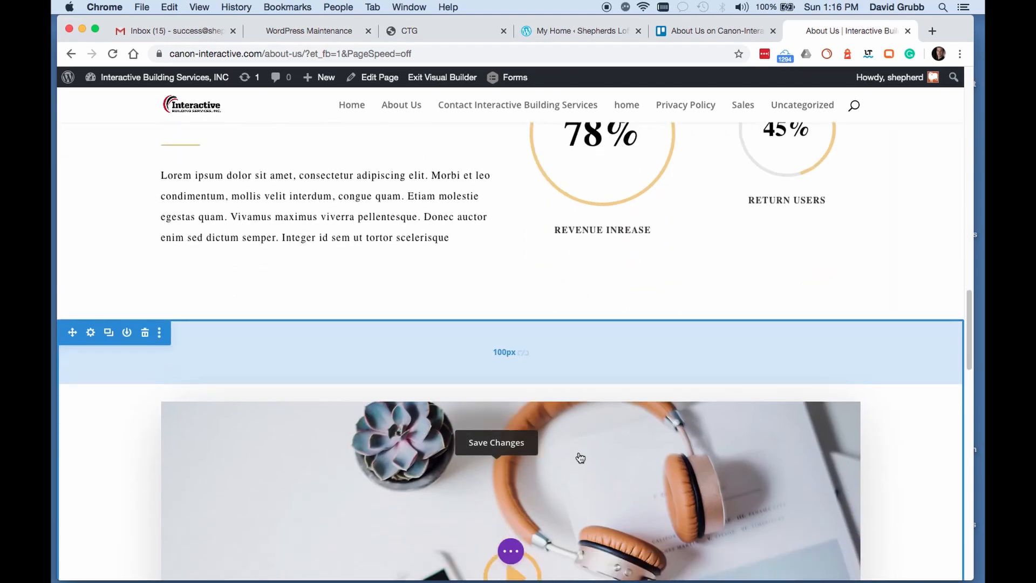
scroll(579, 453, "up", 5)
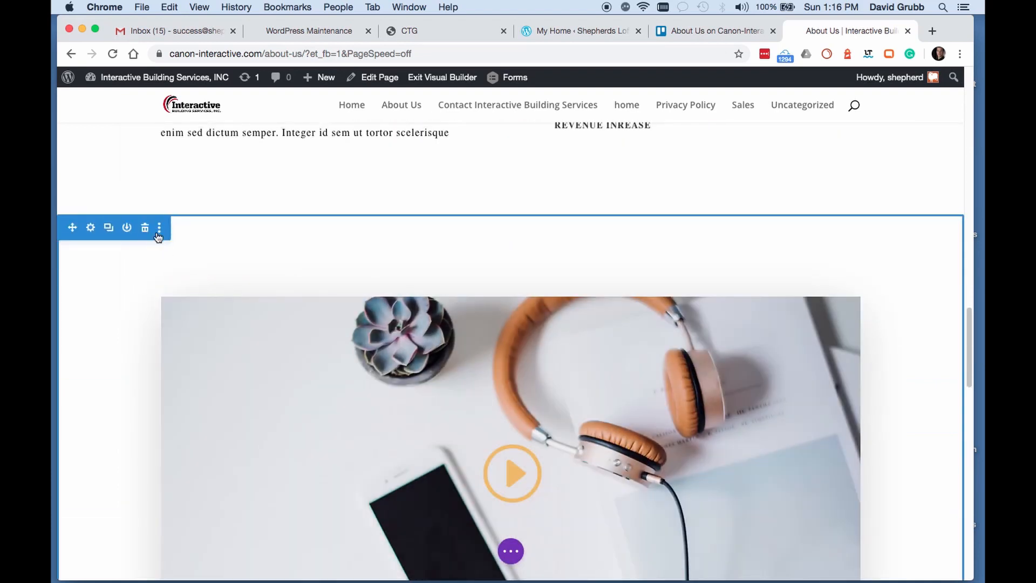
left_click(144, 227)
scroll(619, 420, "down", 3)
scroll(619, 421, "up", 2)
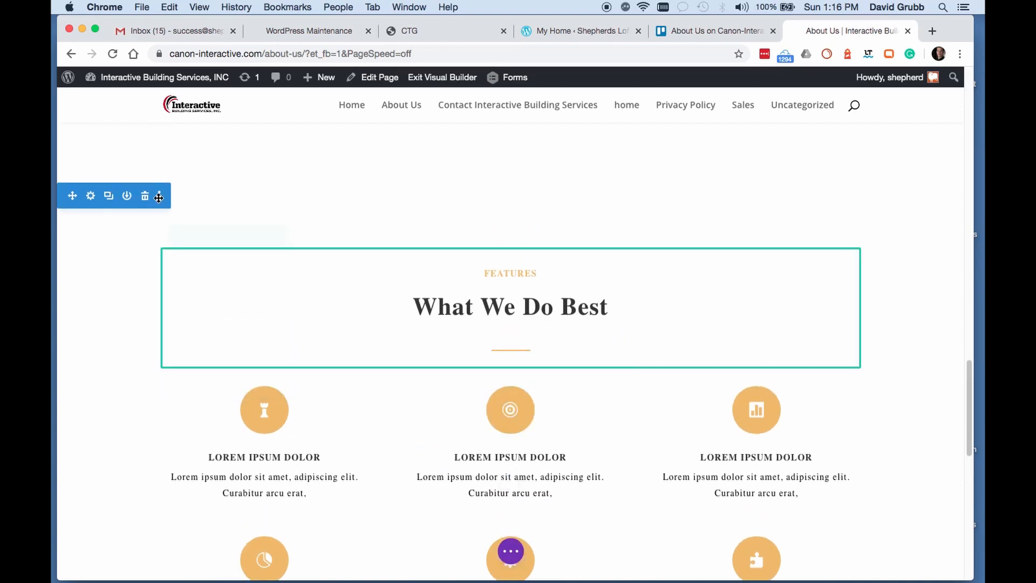
- Disable the What We Do Best section on tablets as well
left_click(160, 195)
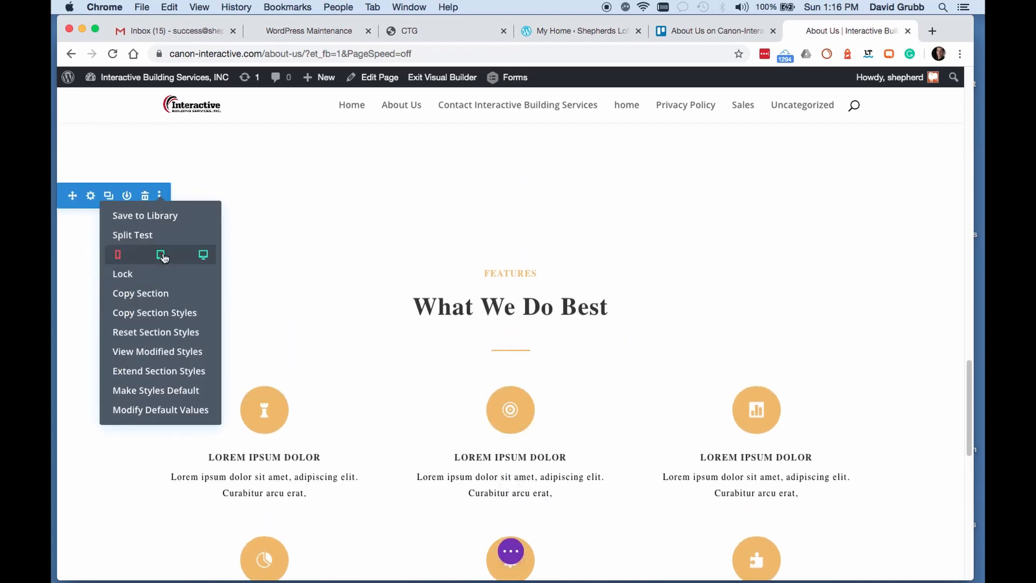
left_click(161, 254)
scroll(426, 328, "down", 10)
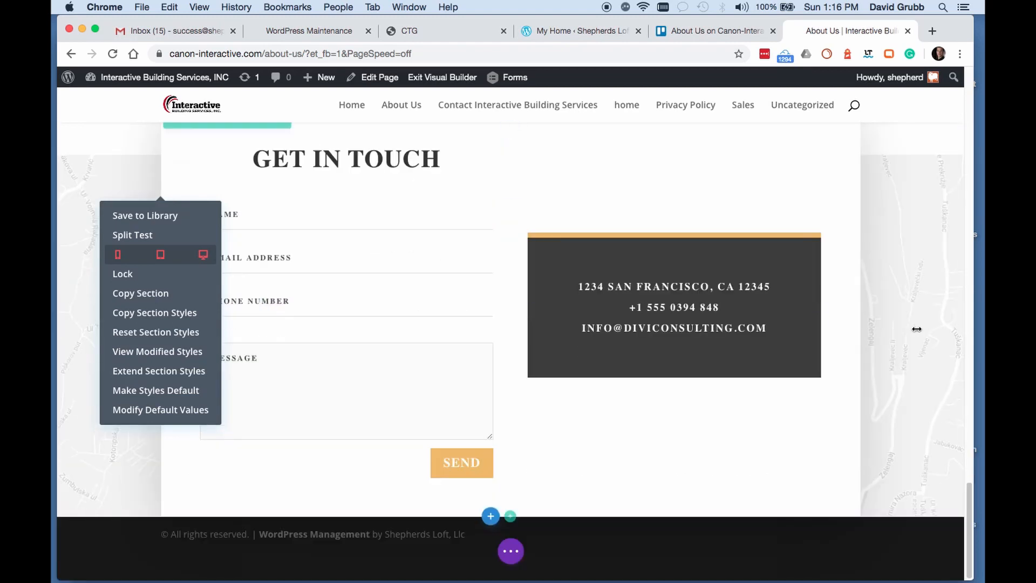
scroll(918, 329, "up", 8)
scroll(896, 325, "down", 5)
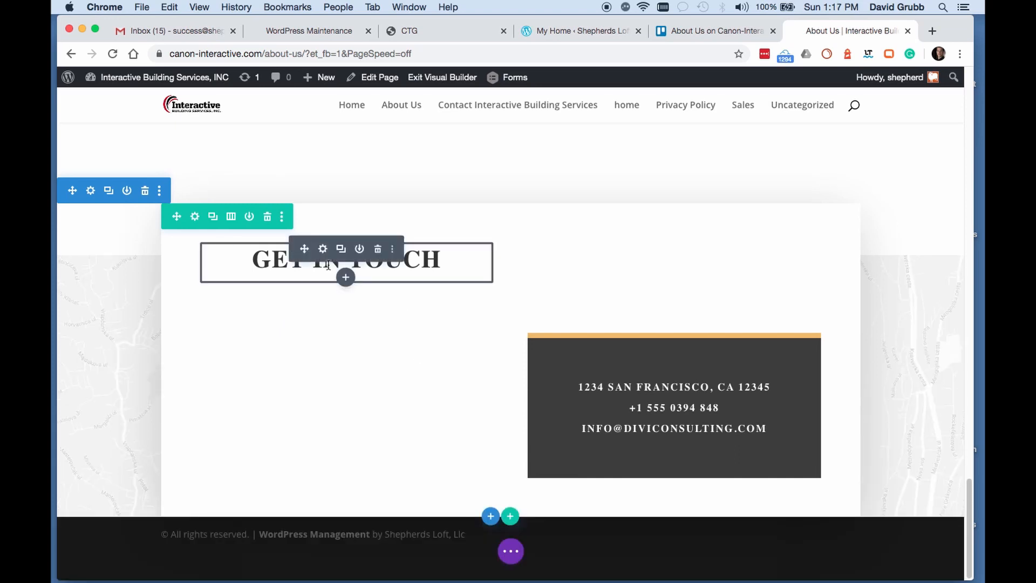
- Add a Button module under the Get In Touch heading and open its link options
left_click(346, 277)
type("button")
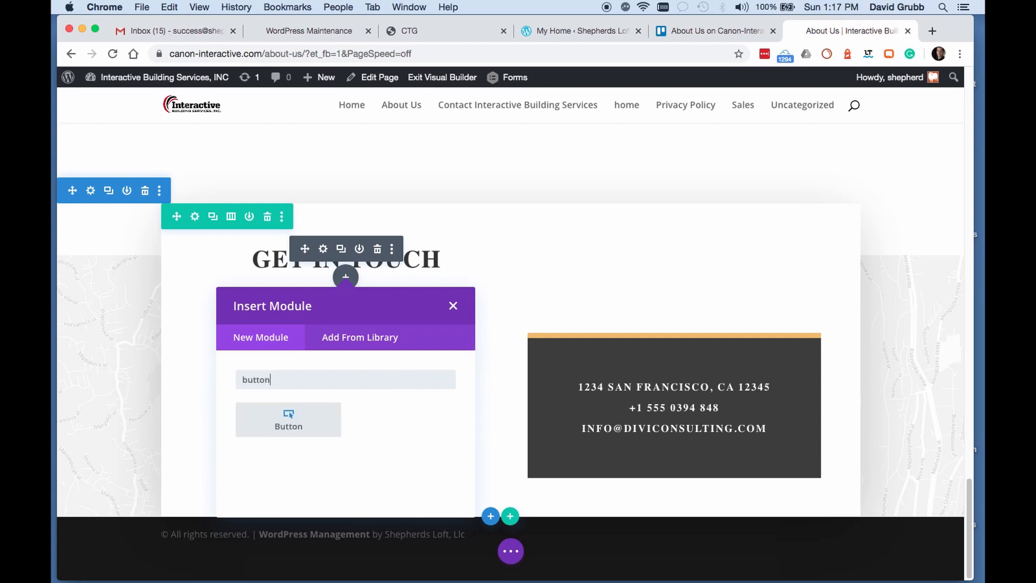
left_click(285, 418)
triple_click(306, 232)
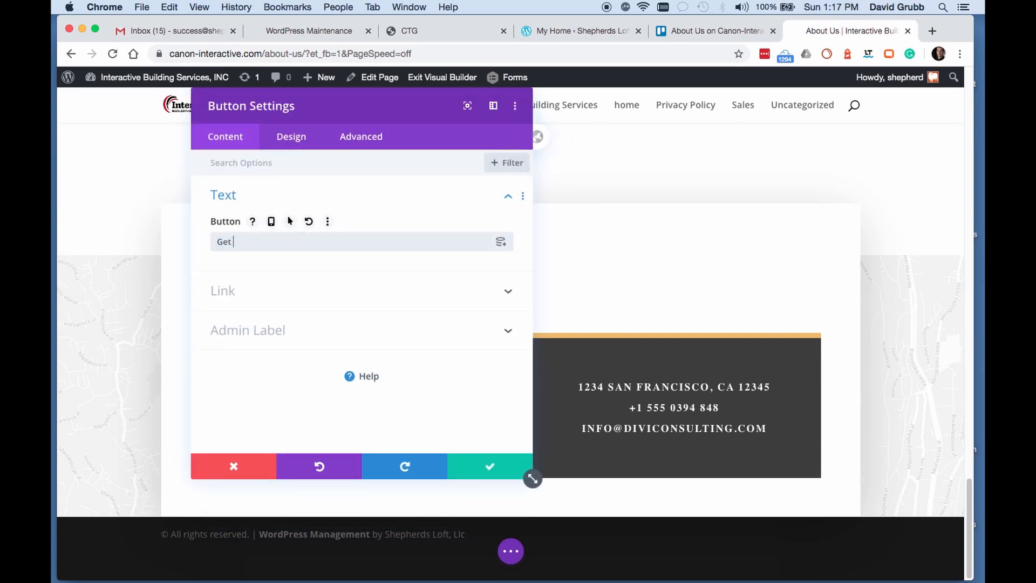
left_click(259, 291)
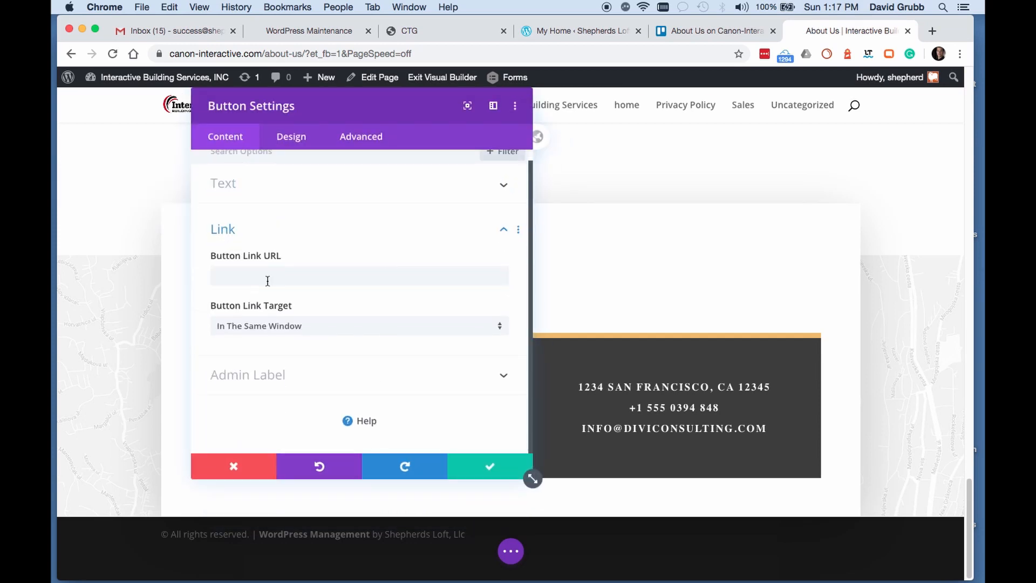
key("super+t")
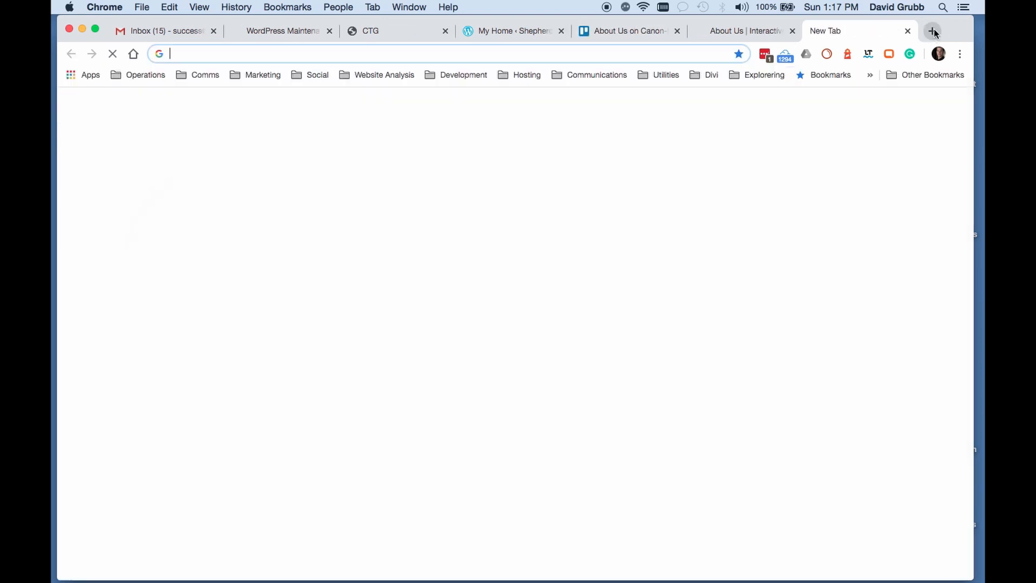
- Load canon-interactive.com and copy the contact page's URL
type("canon-interactive.com")
key("Return")
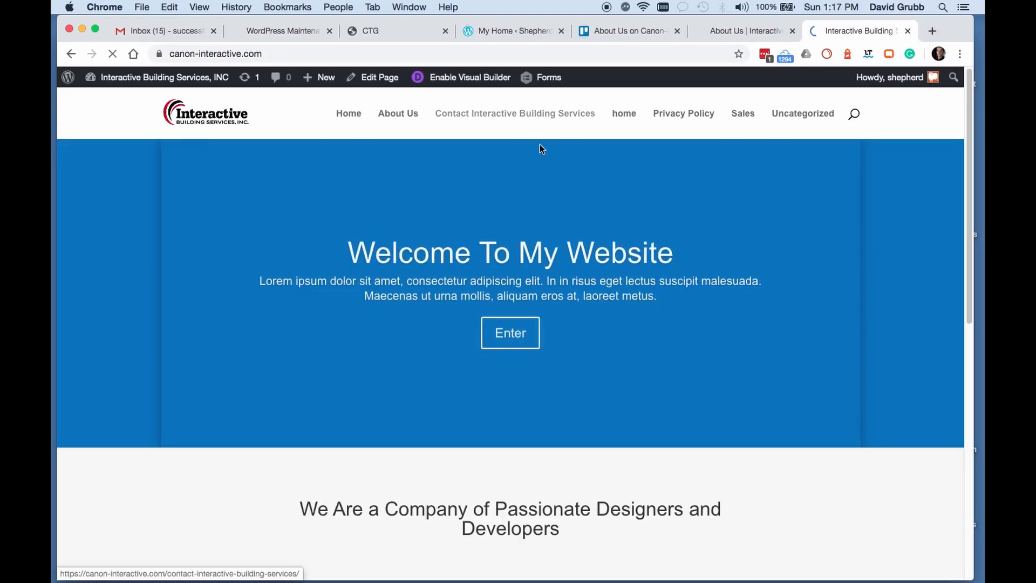
left_click(539, 132)
left_click(632, 54)
key("cmd+c")
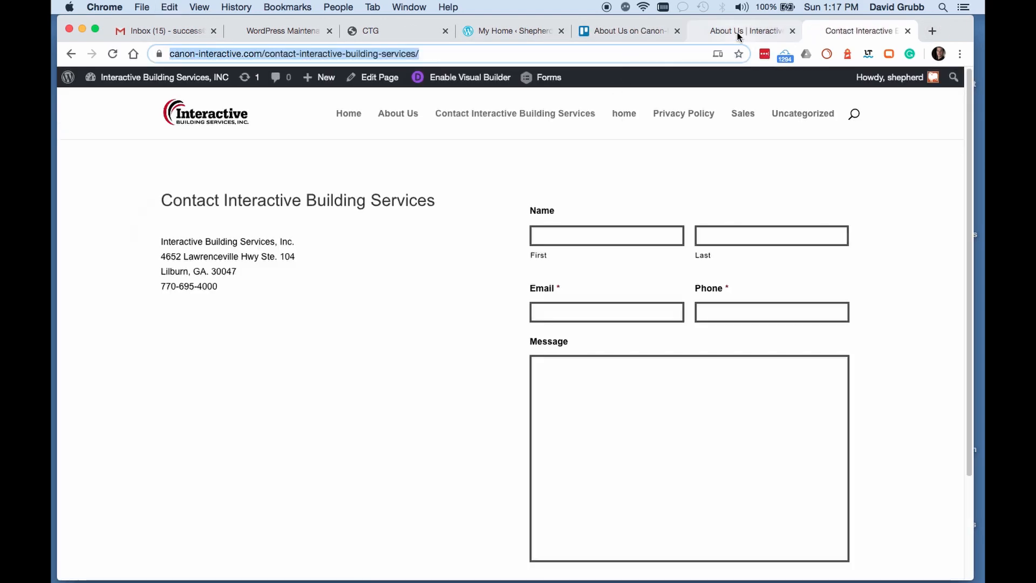
- Paste the contact page URL as the button's link, then select the address on the contact page
left_click(737, 31)
left_click(336, 276)
key("cmd+v")
left_click(489, 465)
left_click(859, 32)
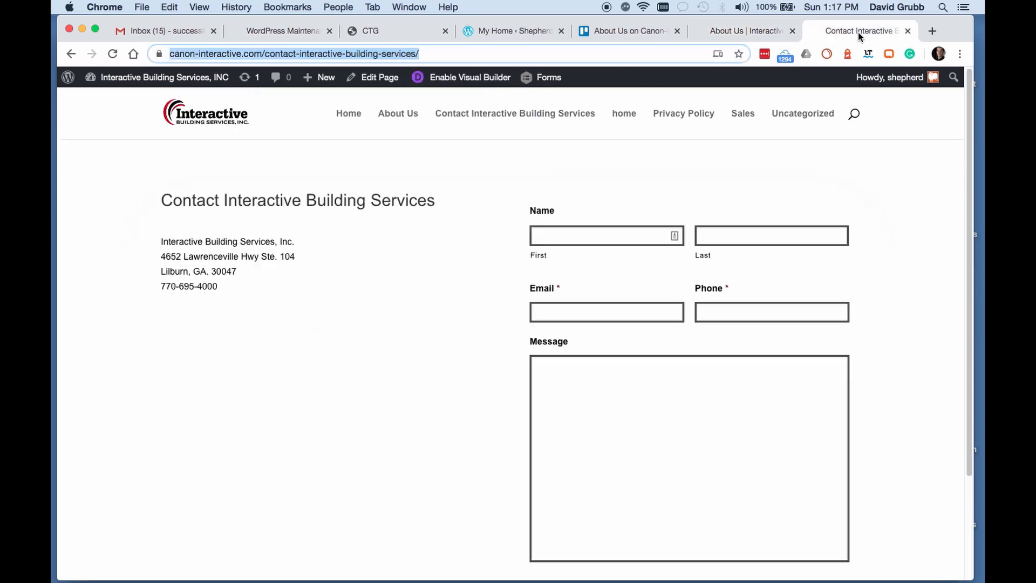
left_click_drag(161, 242, 218, 286)
- Replace the placeholder address text with the company's real address
left_click(738, 31)
left_click(652, 371)
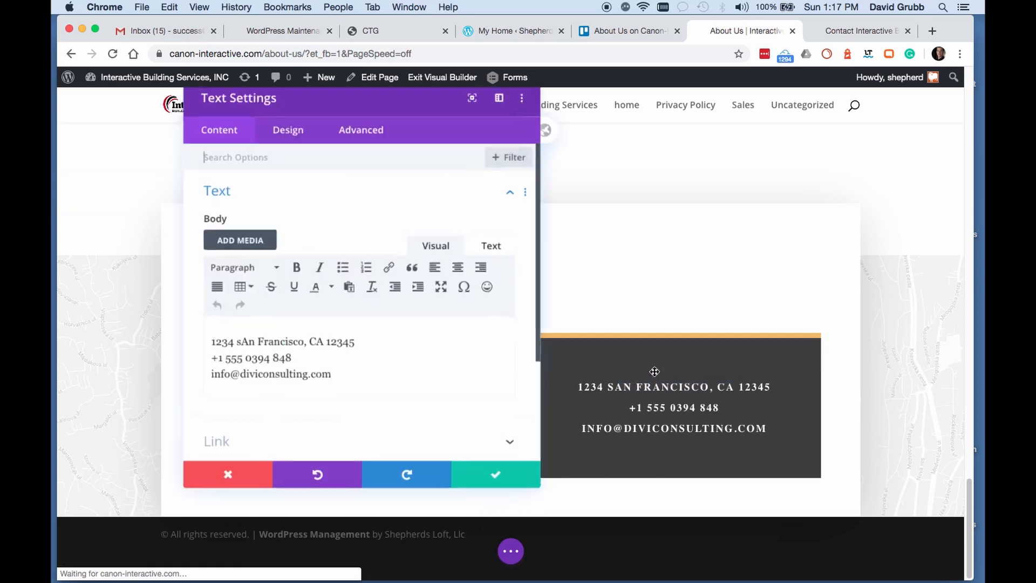
left_click_drag(394, 370, 222, 340)
key("super+v")
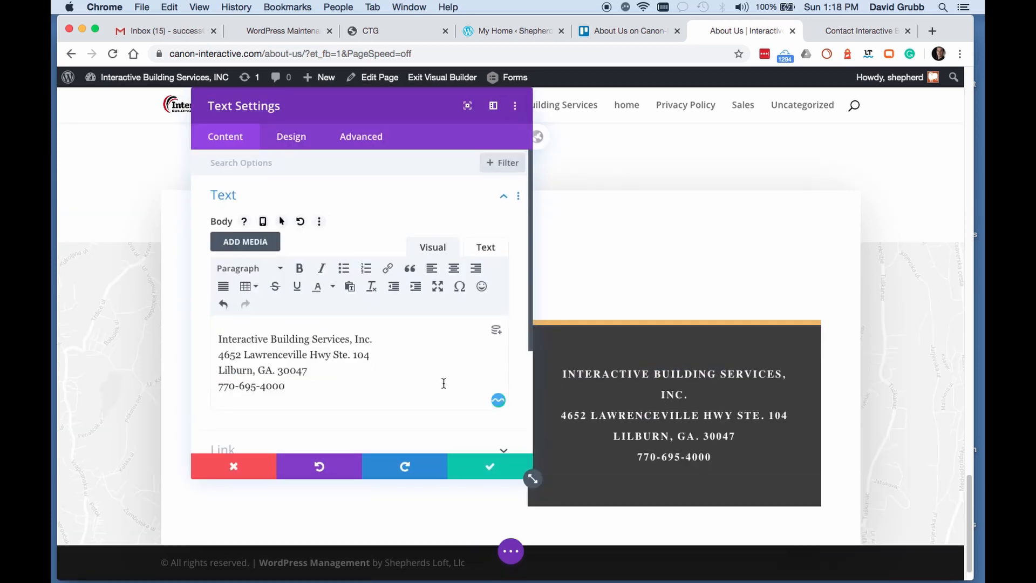
left_click(490, 466)
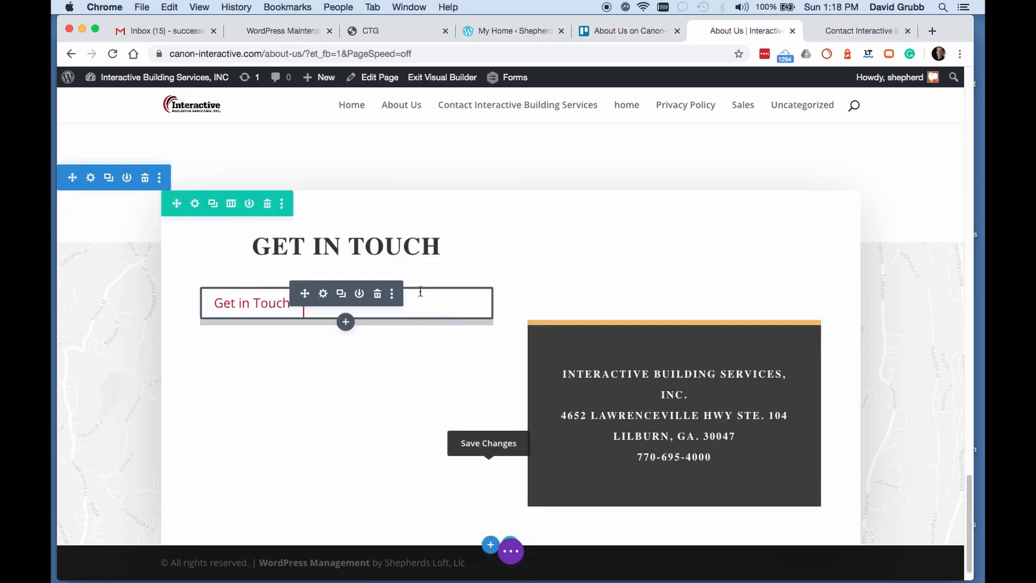
- Make the row a single full-width column and delete the GET IN TOUCH heading
left_click(231, 204)
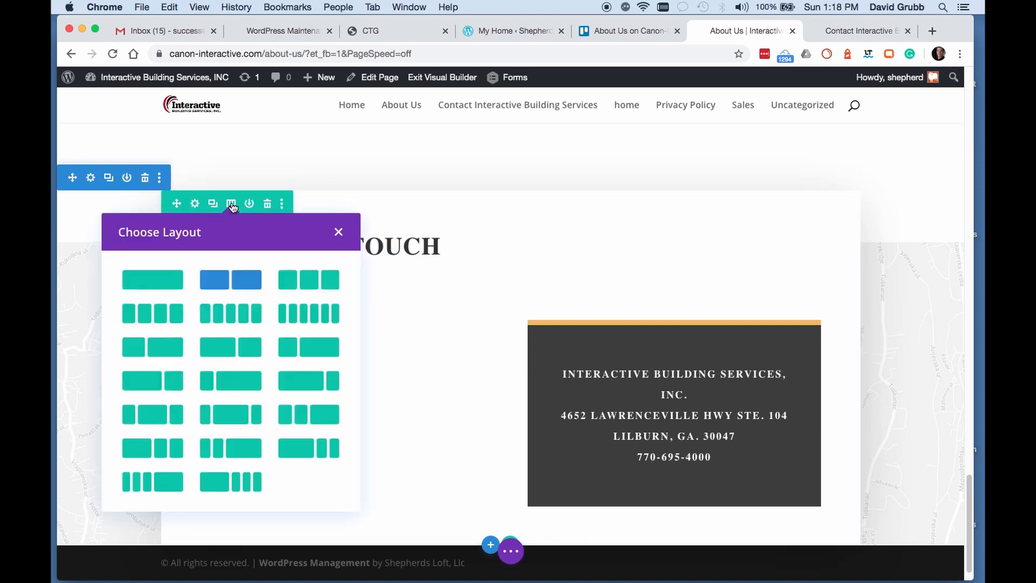
left_click(143, 346)
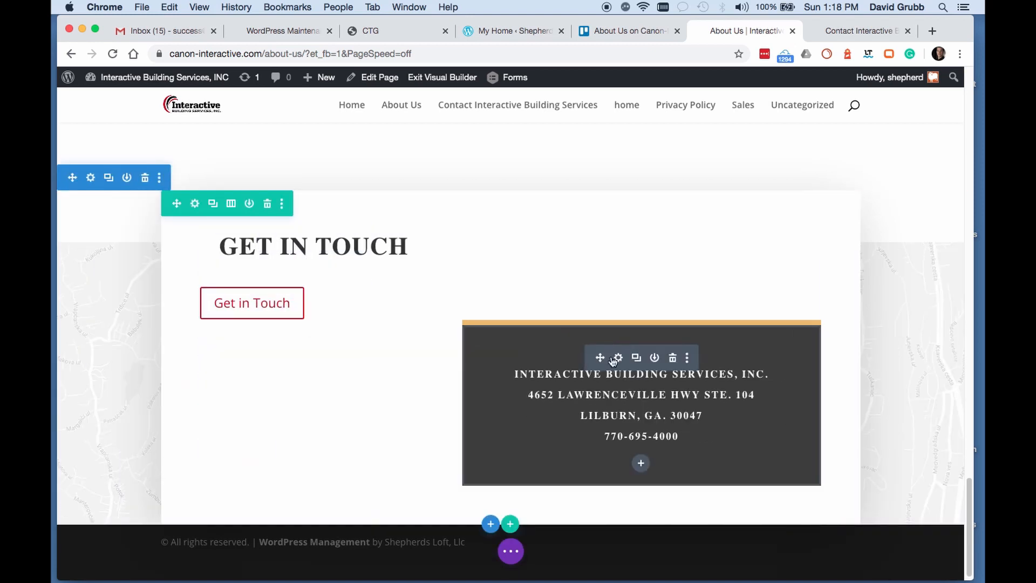
left_click_drag(609, 359, 285, 370)
left_click(231, 202)
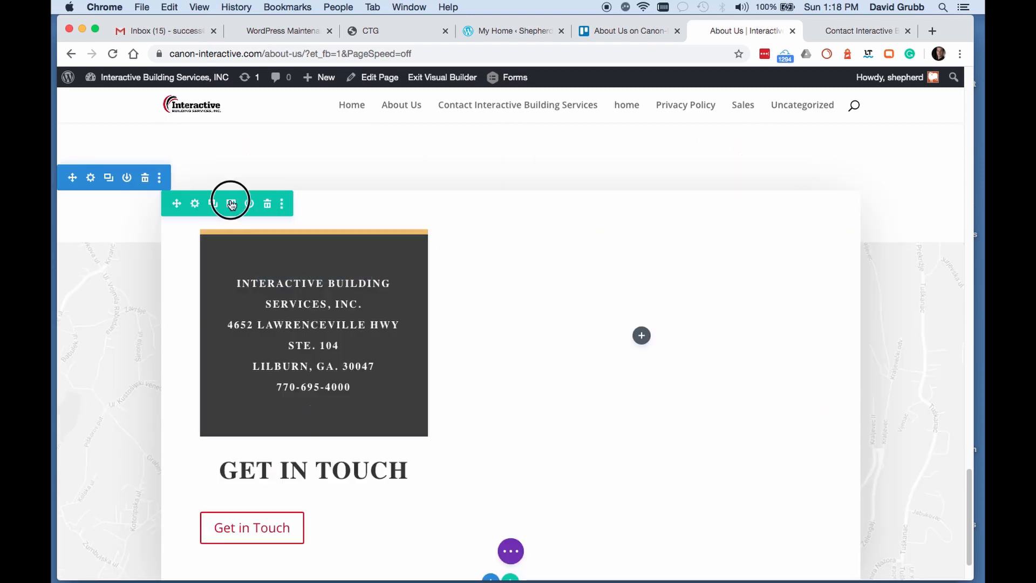
left_click(167, 285)
left_click(542, 419)
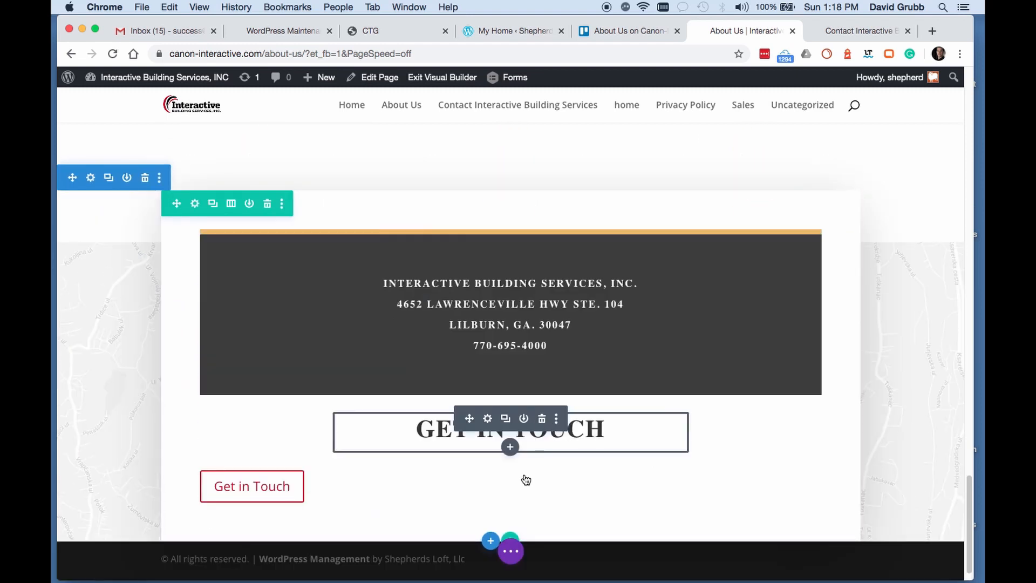
- Center-align the Get in Touch button in its Design alignment settings
left_click(490, 453)
left_click(291, 136)
left_click(248, 200)
left_click(361, 241)
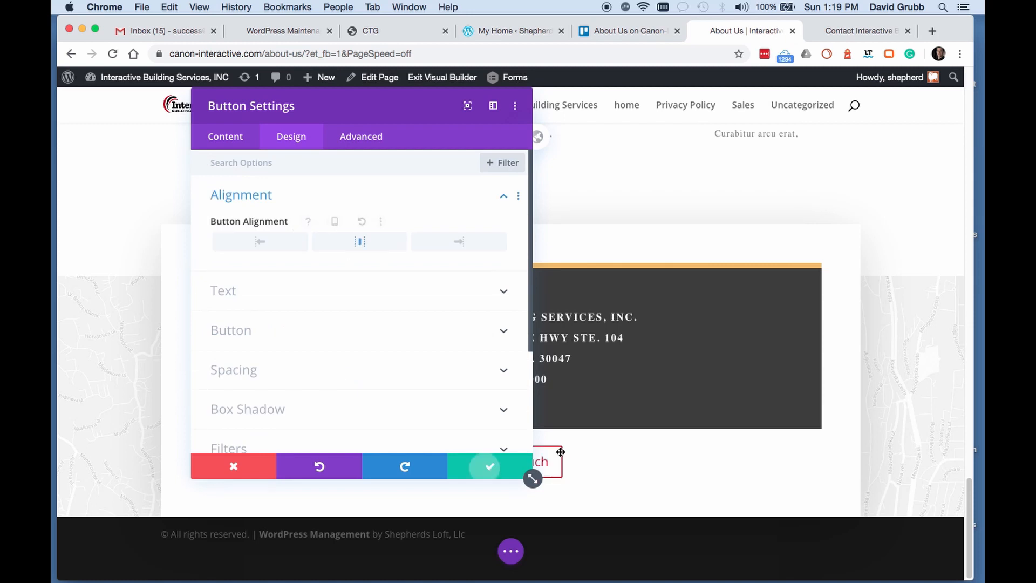
left_click(488, 465)
scroll(900, 354, "up", 6)
- Save the About Us page from the builder's page options
scroll(900, 354, "up", 8)
left_click(510, 551)
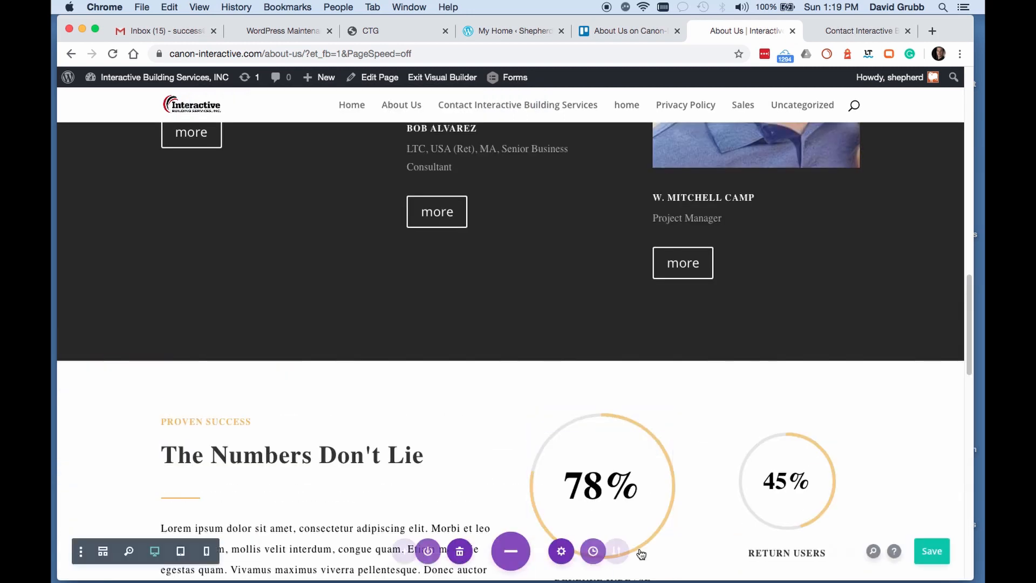
left_click(927, 551)
scroll(842, 382, "down", 3)
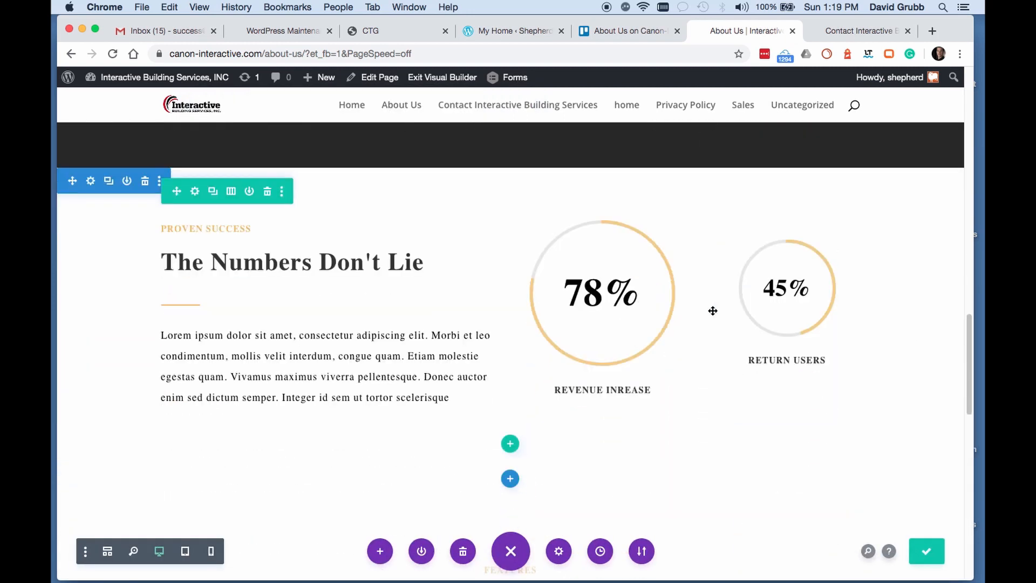
scroll(465, 308, "up", 3)
scroll(254, 328, "up", 2)
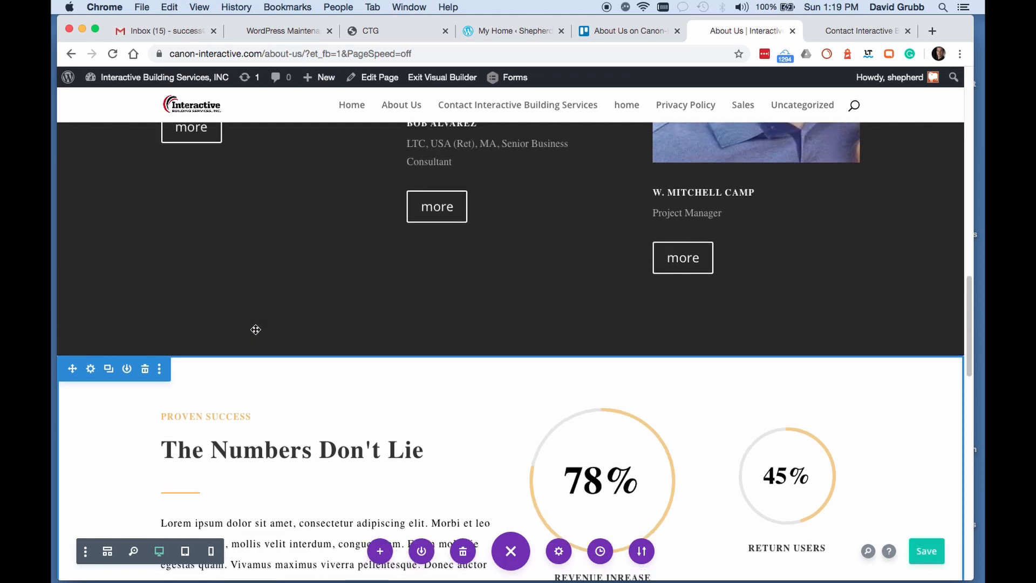
scroll(256, 329, "up", 5)
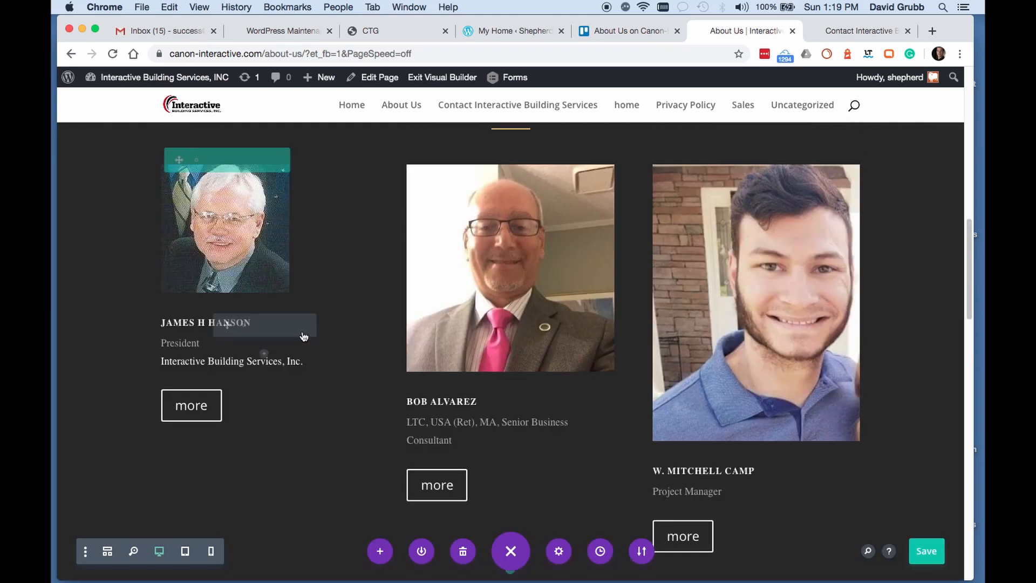
scroll(311, 335, "down", 5)
scroll(318, 343, "down", 4)
scroll(324, 354, "up", 2)
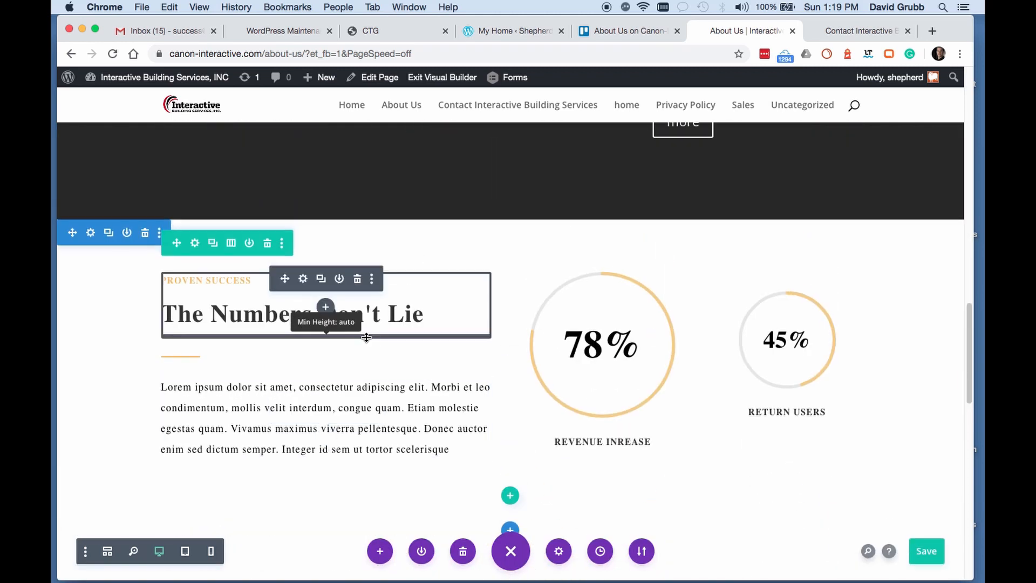
- Copy the biography paragraph from the Trello About Us card
left_click(624, 30)
scroll(391, 293, "up", 14)
left_click(393, 224)
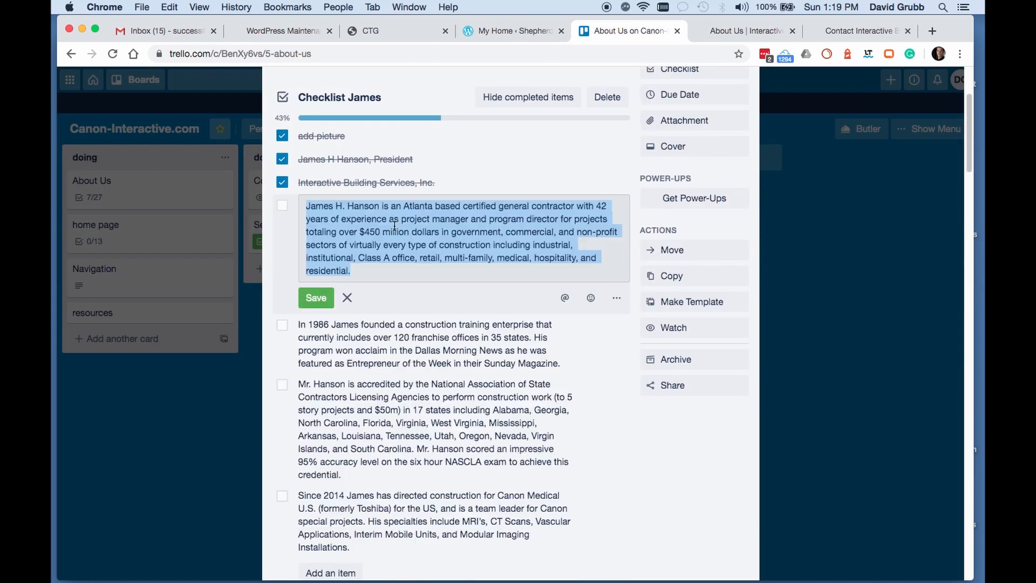
left_click(382, 205)
left_click_drag(381, 205, 300, 184)
left_click(306, 294)
left_click(719, 39)
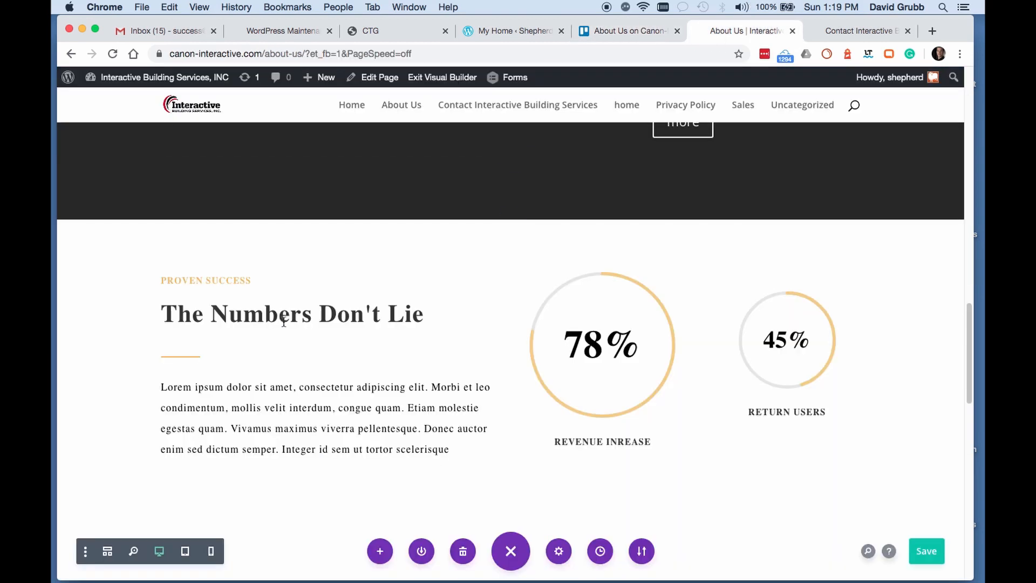
- Edit the heading text module's HTML, removing the Proven Success line
left_click(481, 247)
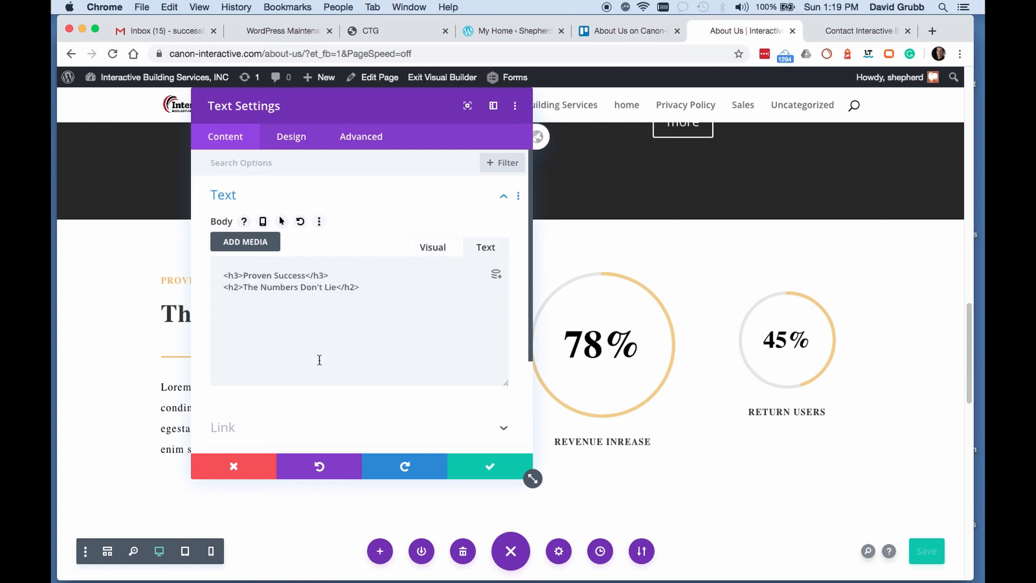
left_click(352, 145)
left_click(249, 200)
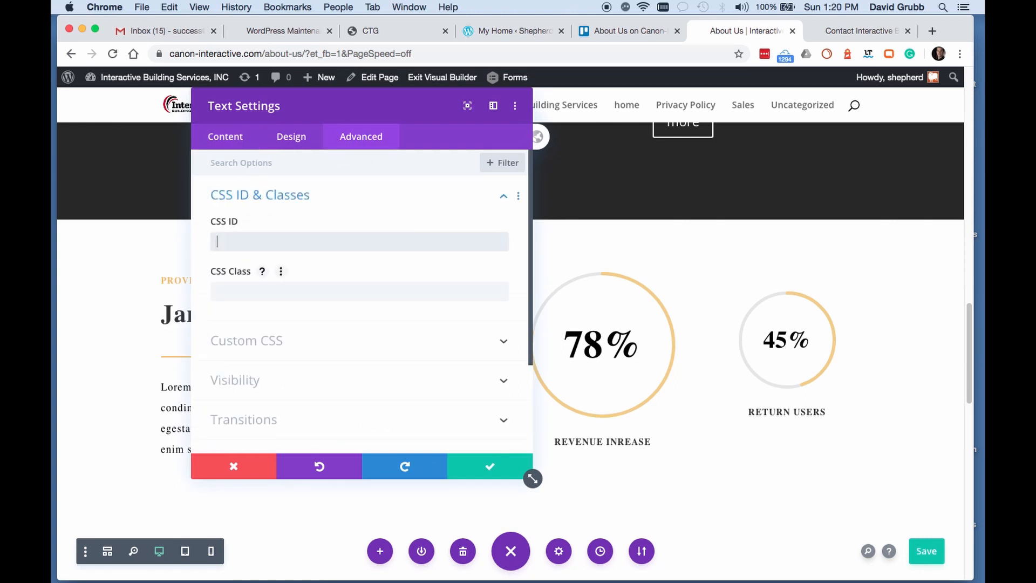
left_click(497, 466)
left_click(291, 277)
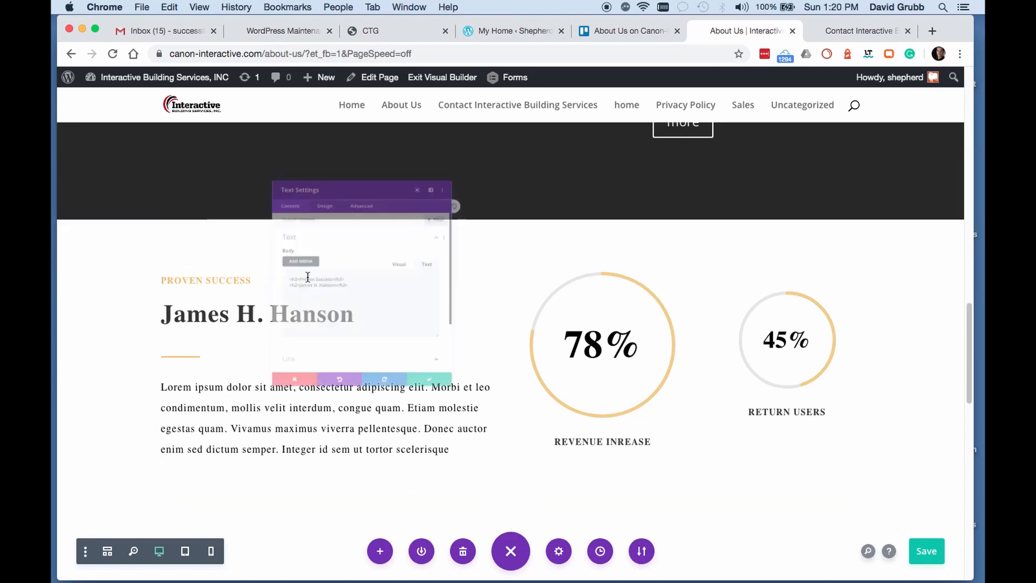
triple_click(274, 272)
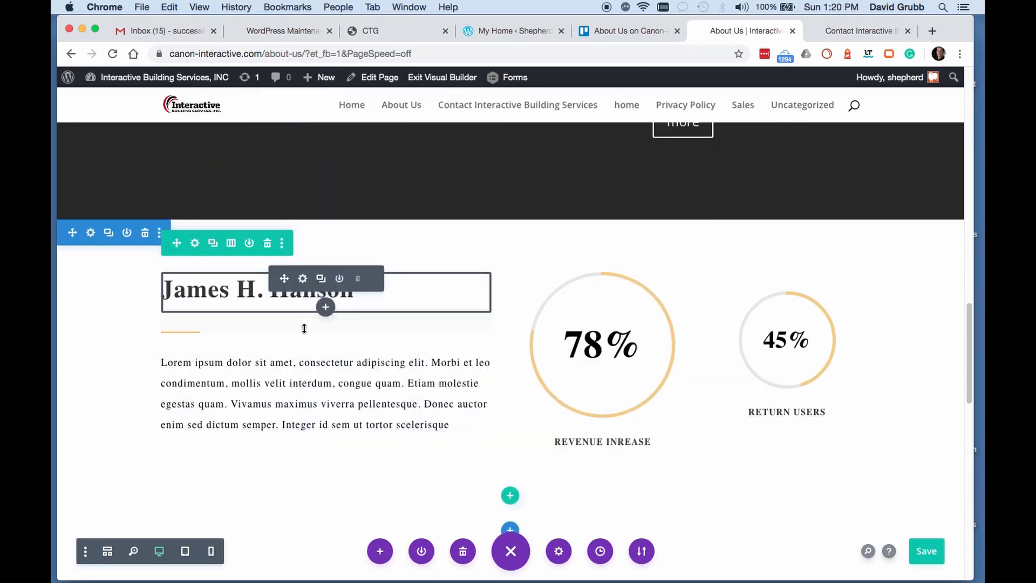
left_click(303, 279)
left_click(454, 203)
left_click(456, 240)
left_click(473, 342)
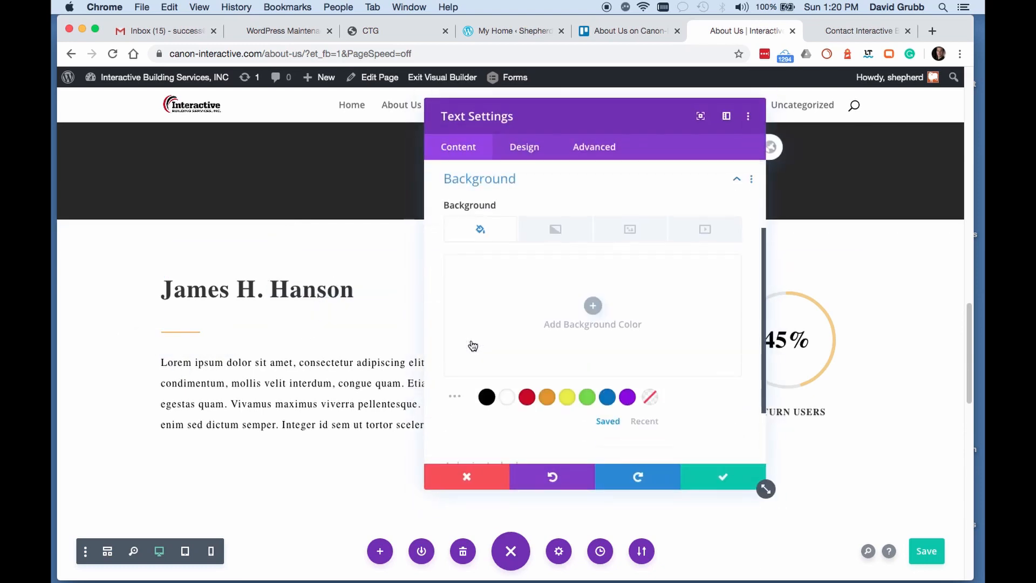
left_click(529, 152)
scroll(528, 388, "down", 7)
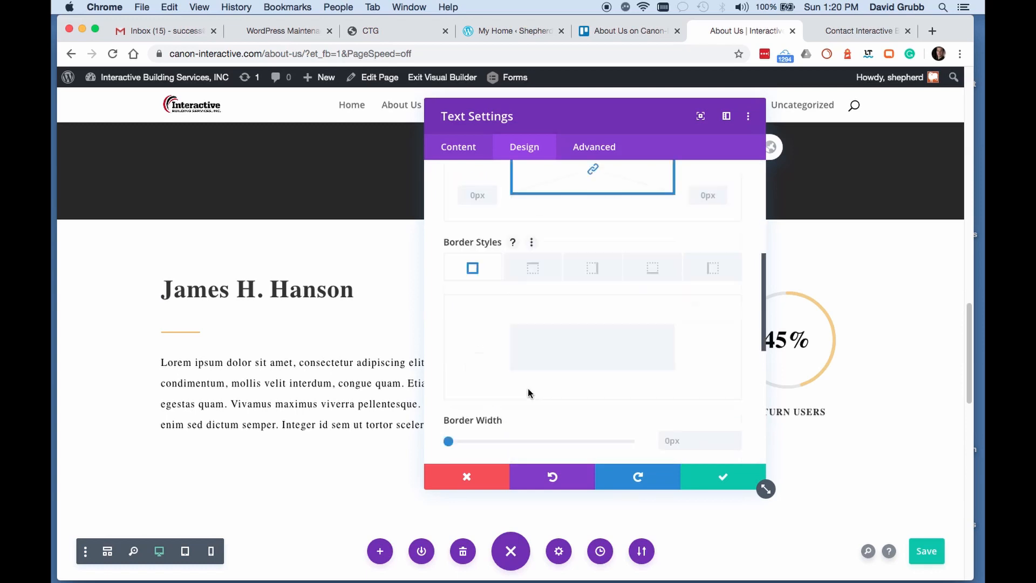
scroll(543, 302, "up", 2)
left_click(668, 258)
scroll(561, 355, "down", 3)
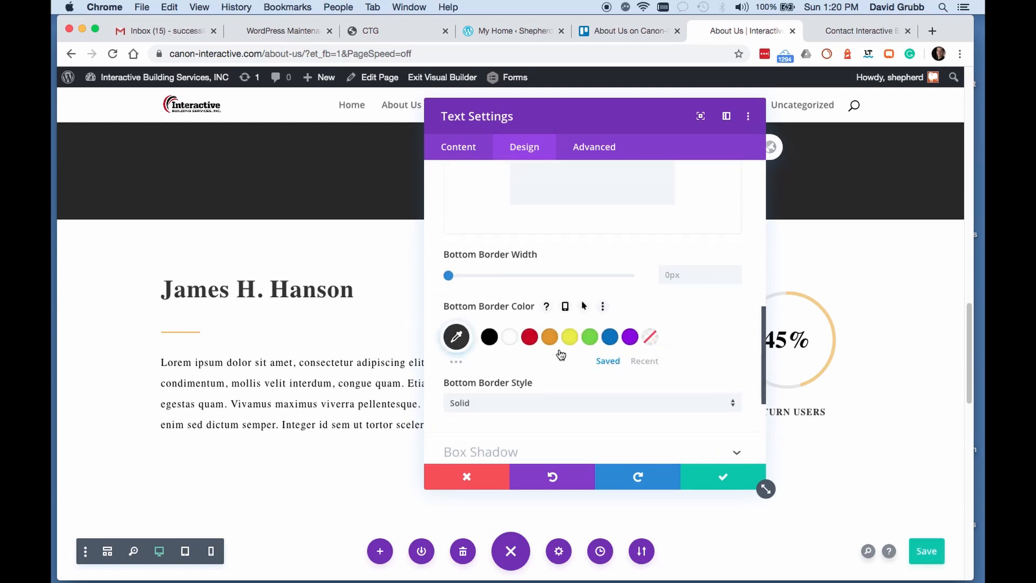
scroll(650, 359, "down", 2)
left_click(651, 356)
left_click(650, 350)
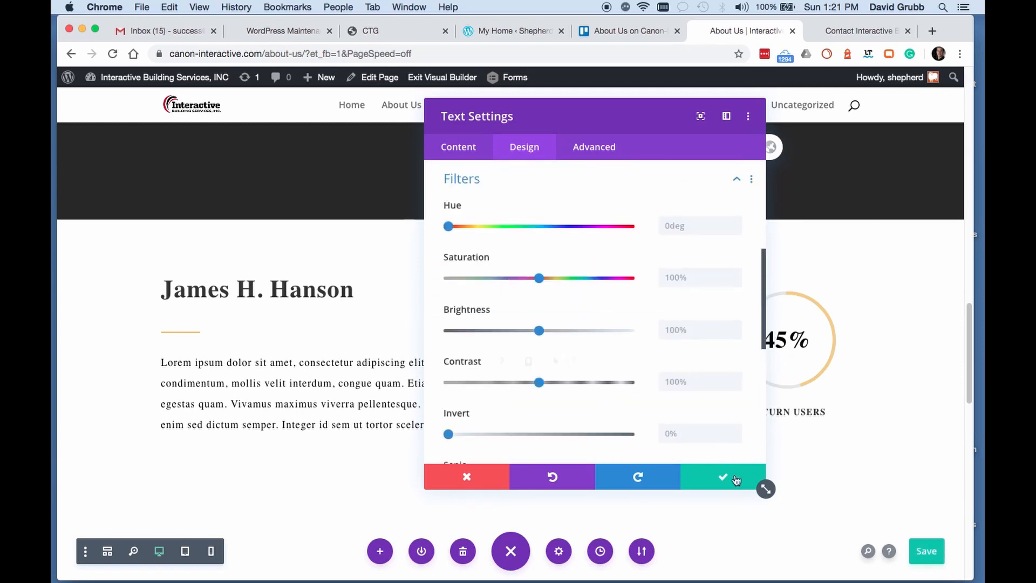
left_click(731, 477)
left_click(653, 26)
left_click(371, 208)
key("ctrl+c")
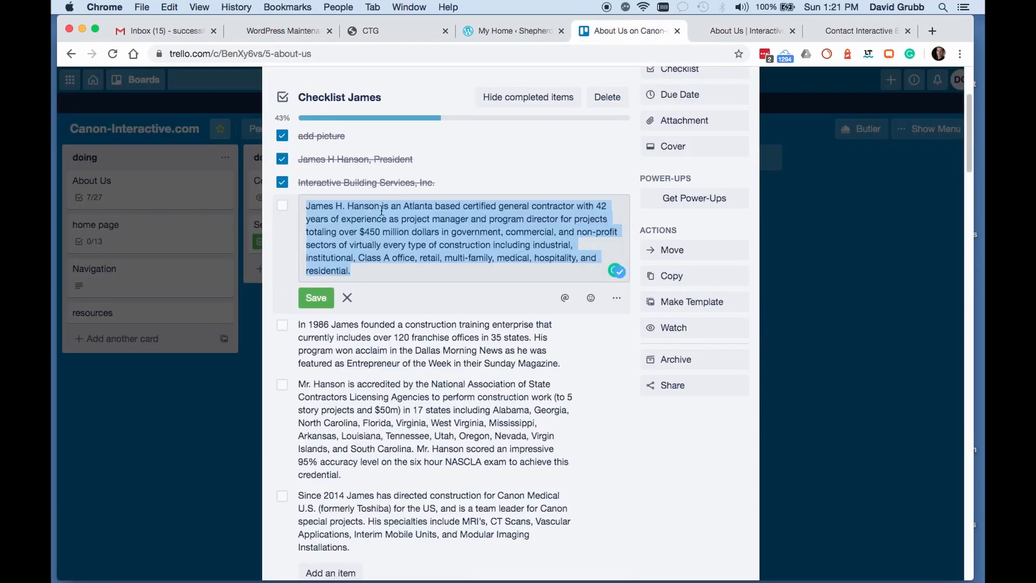
left_click(730, 30)
left_click(303, 384)
left_click(558, 358)
key("ctrl+a")
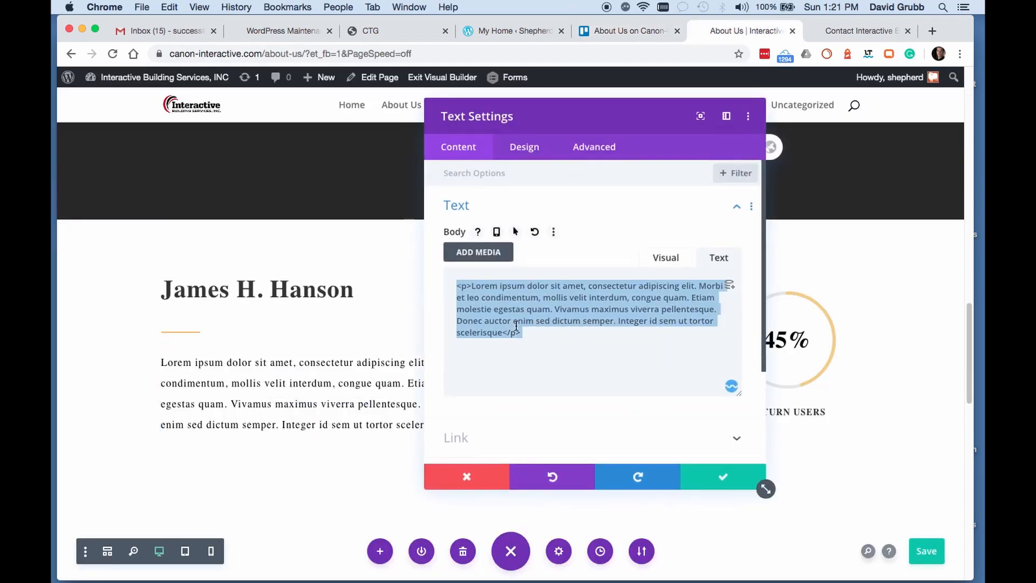
key("ctrl+v")
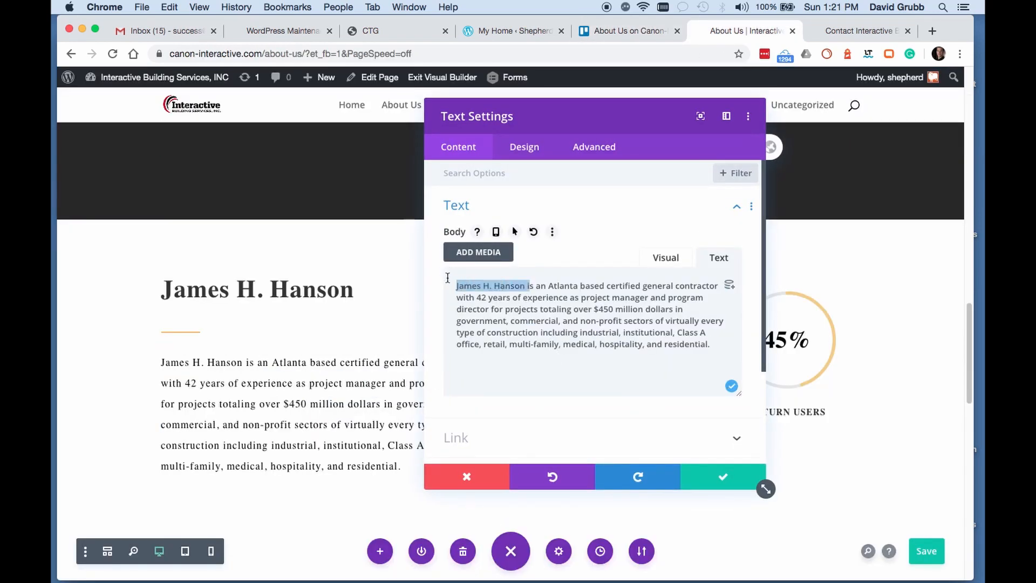
key("BackSpace")
left_click(754, 478)
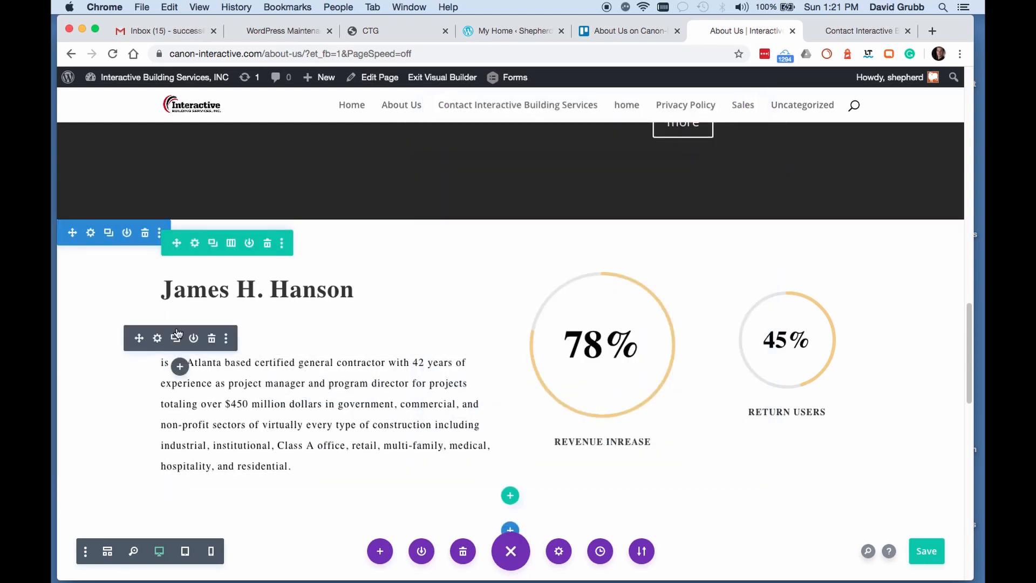
- Set the divider's line colour to red in its Design settings
left_click(157, 339)
left_click(500, 340)
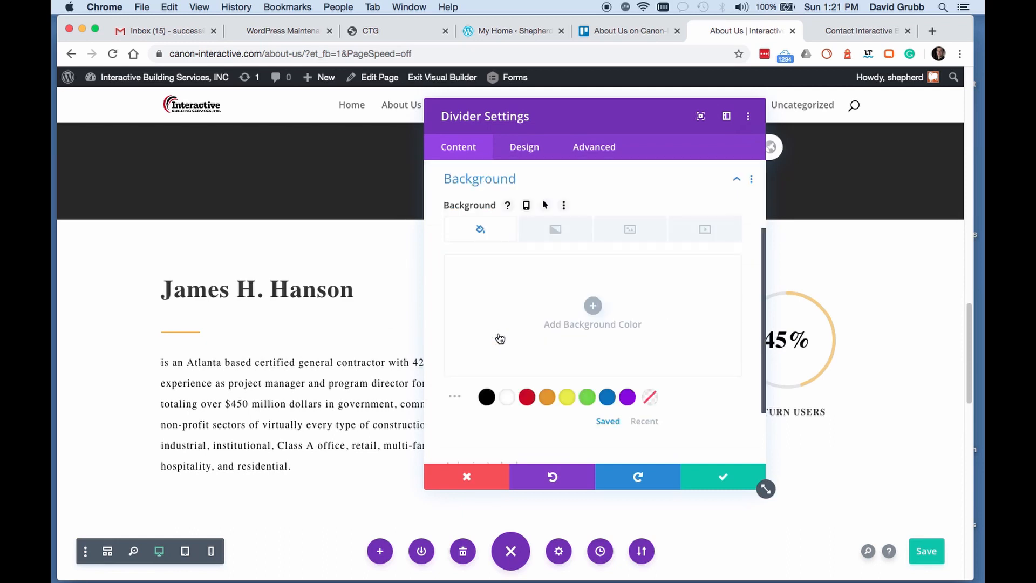
left_click(531, 158)
left_click(470, 205)
left_click(530, 263)
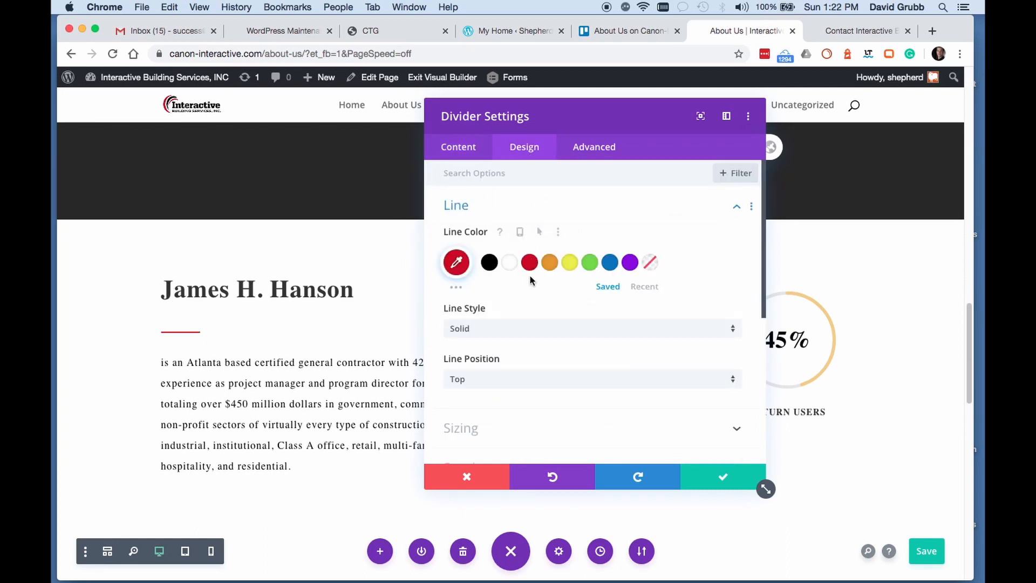
left_click(724, 479)
- Extend the divider's styles to the other dividers
left_click(226, 338)
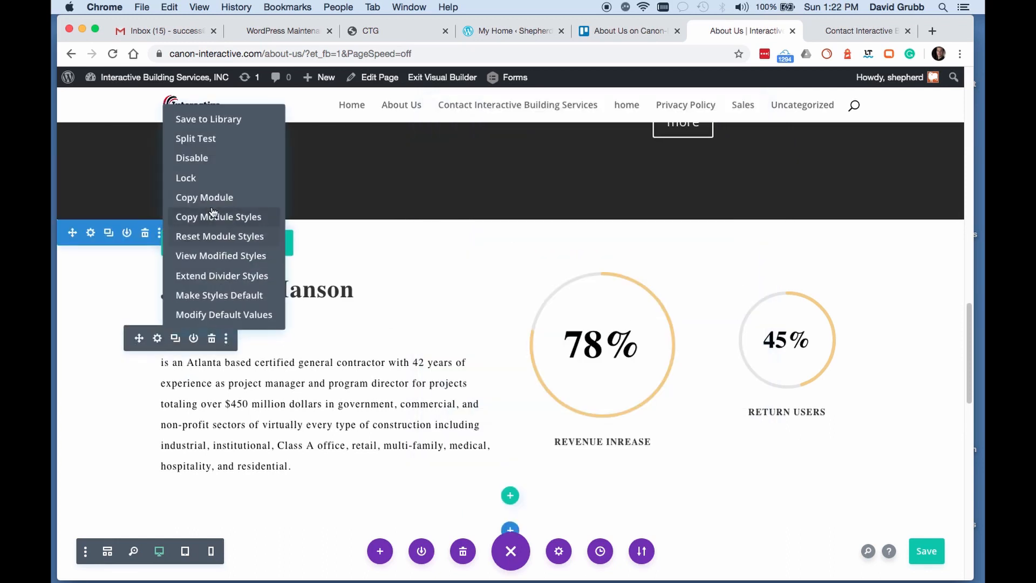
left_click(231, 277)
left_click(598, 474)
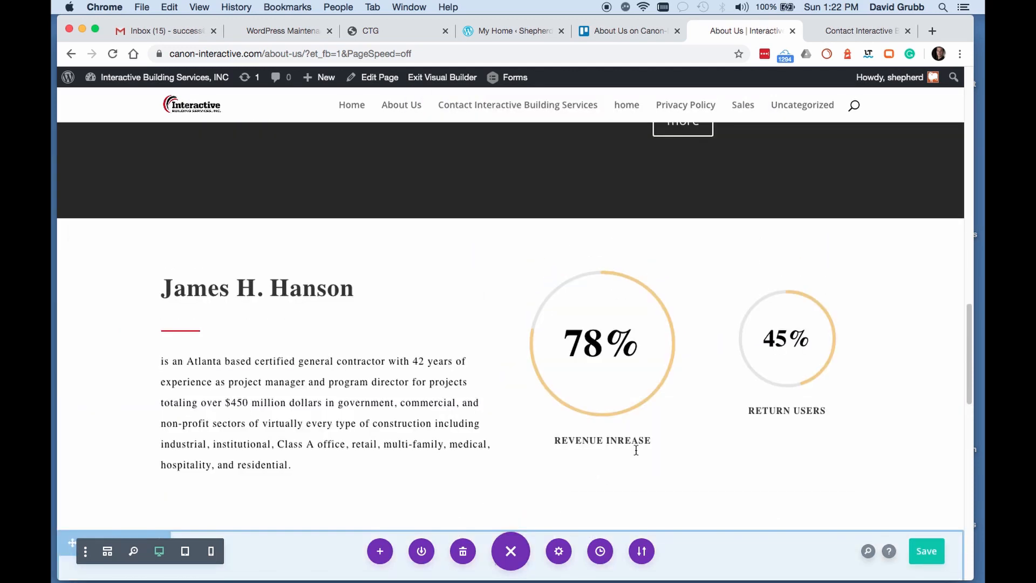
- Add an Image module with Hanson's portrait and delete the 78% circle counter
left_click(603, 436)
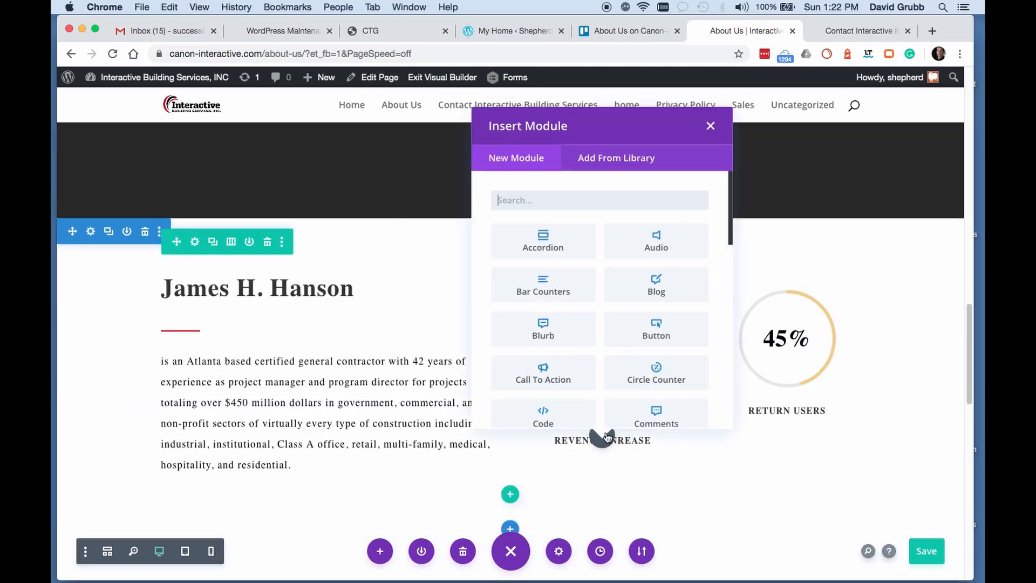
type("image")
left_click(544, 240)
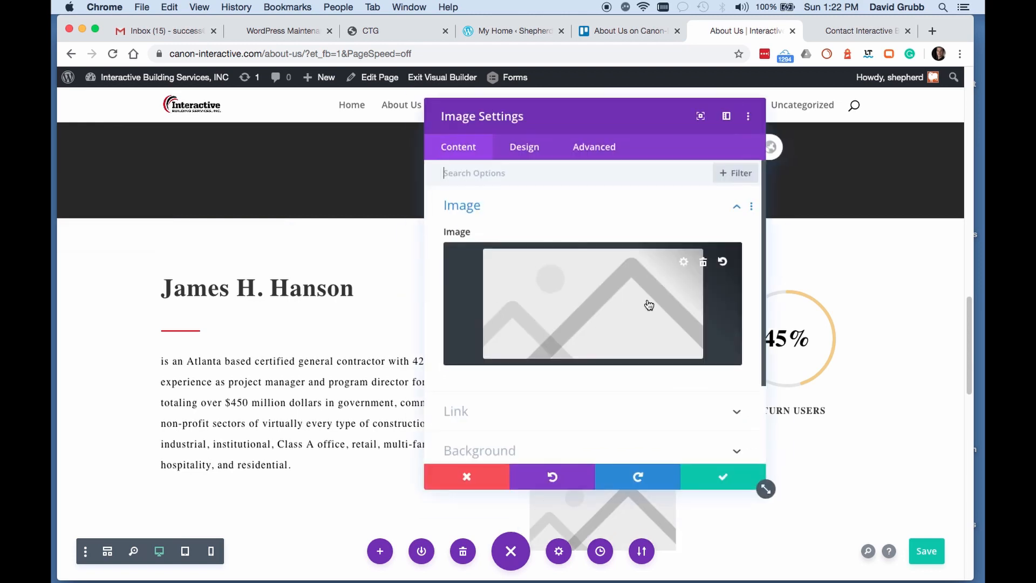
left_click(648, 303)
left_click(437, 234)
left_click(903, 509)
left_click(722, 476)
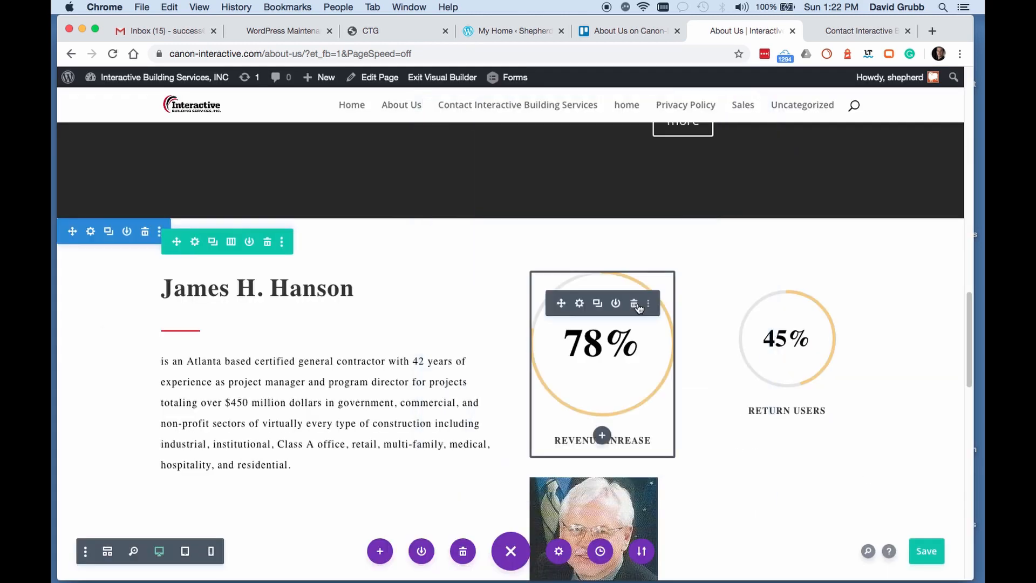
left_click(635, 304)
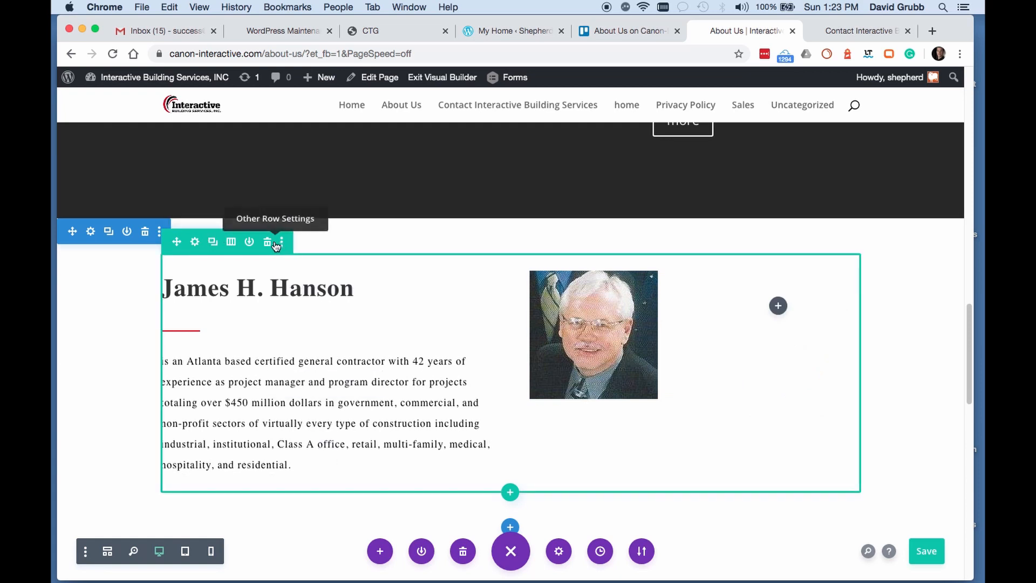
scroll(617, 389, "down", 4)
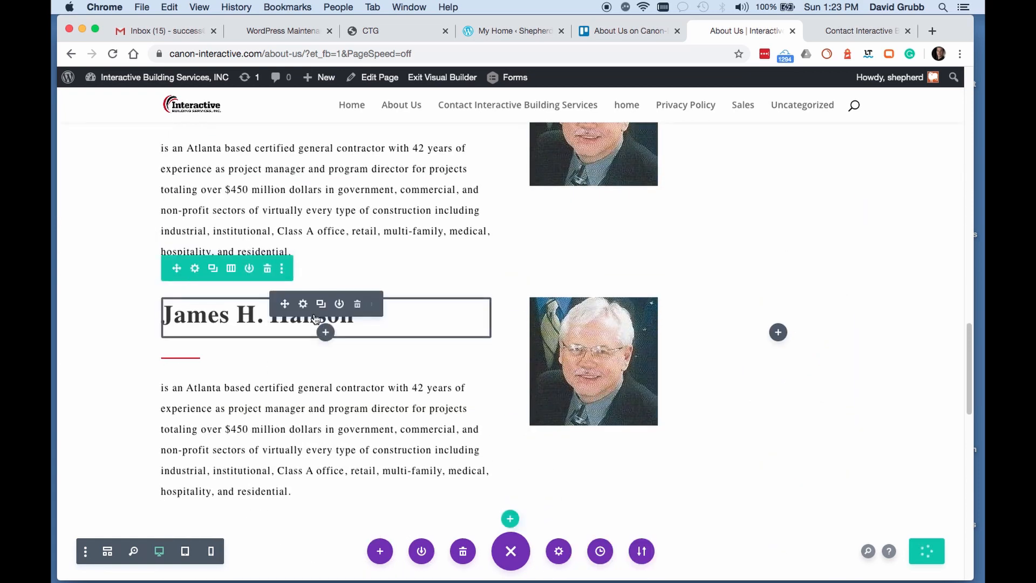
- Remove the heading and photo from the duplicated row and give it a 1/4-1/2-1/4 layout
left_click(358, 305)
left_click_drag(595, 310, 199, 305)
left_click(232, 269)
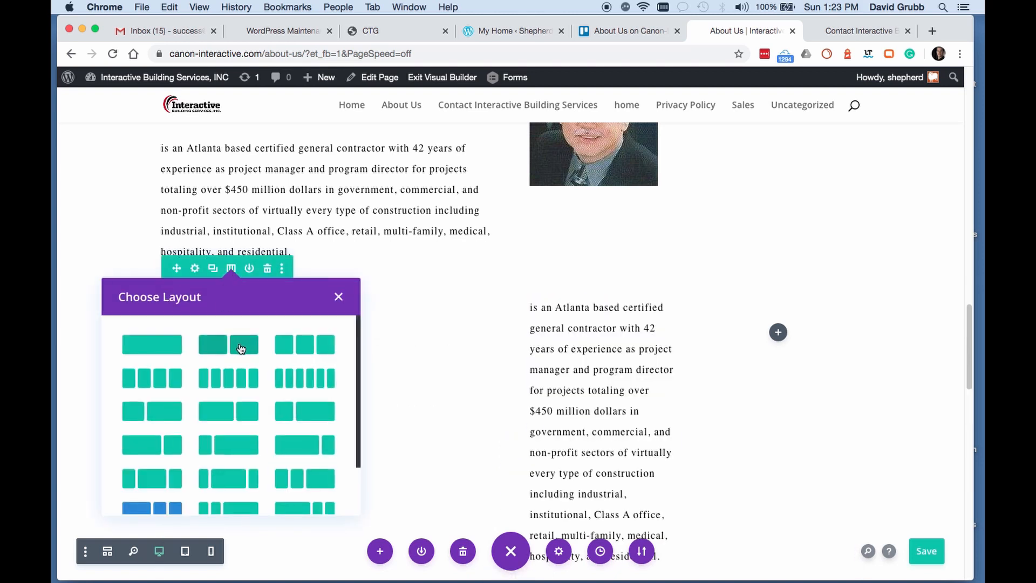
left_click(158, 484)
scroll(502, 402, "down", 3)
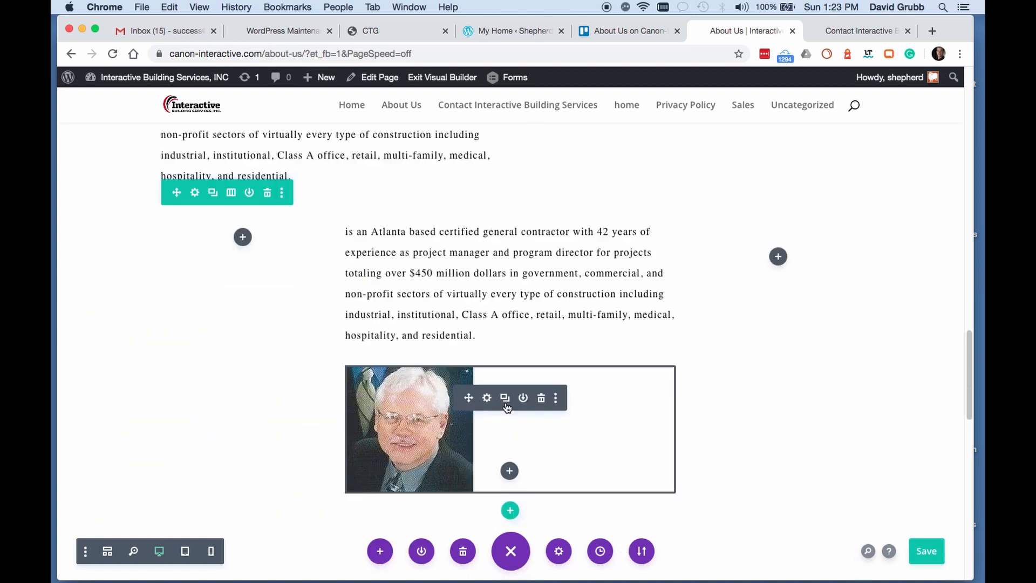
left_click(612, 32)
- Replace the centred text module's content with the 1986 franchise paragraph copied from the Trello checklist
left_click(280, 209)
left_click(387, 316)
key("super+c")
left_click(740, 31)
left_click(541, 398)
left_click(489, 255)
left_click(585, 352)
key("super+a")
key("super+v")
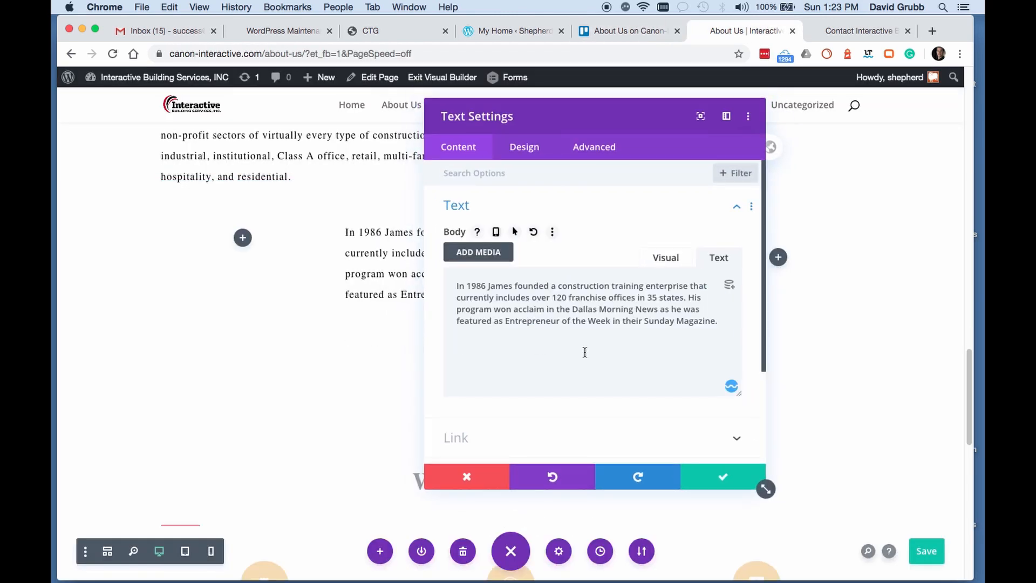
left_click(724, 478)
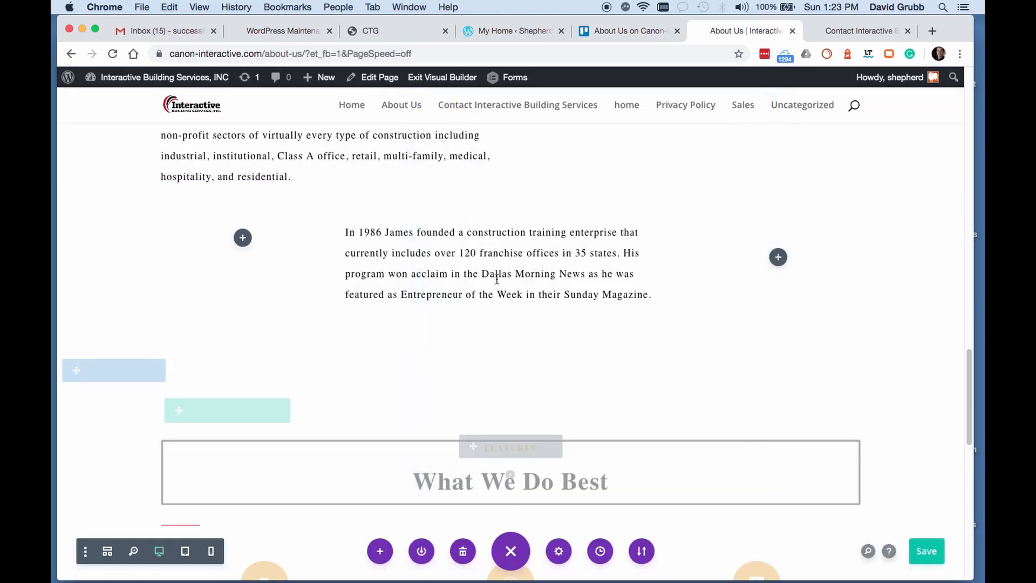
- Tick off the 1986 item in Trello and copy the NASCLA accreditation paragraph
left_click(626, 30)
left_click(282, 291)
left_click(418, 400)
key("super+c")
key("Escape")
left_click(747, 30)
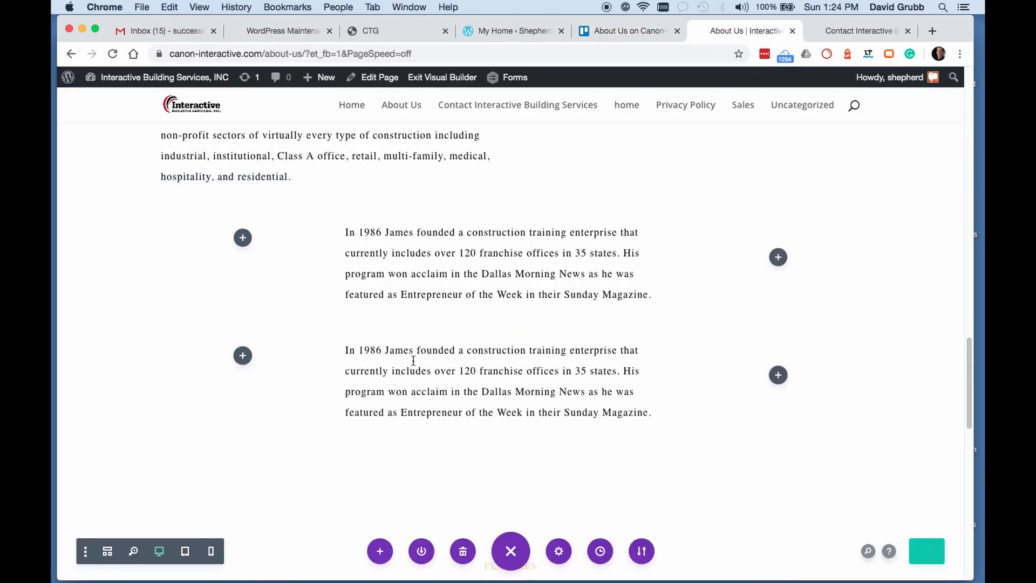
- Move the text module into the left column and split the row into three columns
left_click_drag(469, 373, 228, 367)
left_click(195, 335)
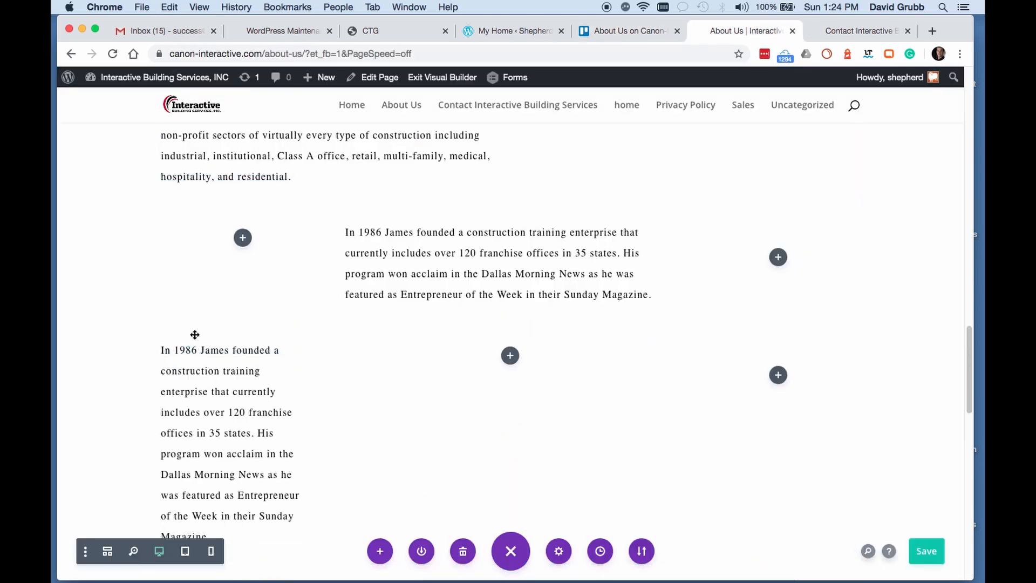
left_click(467, 474)
left_click(232, 337)
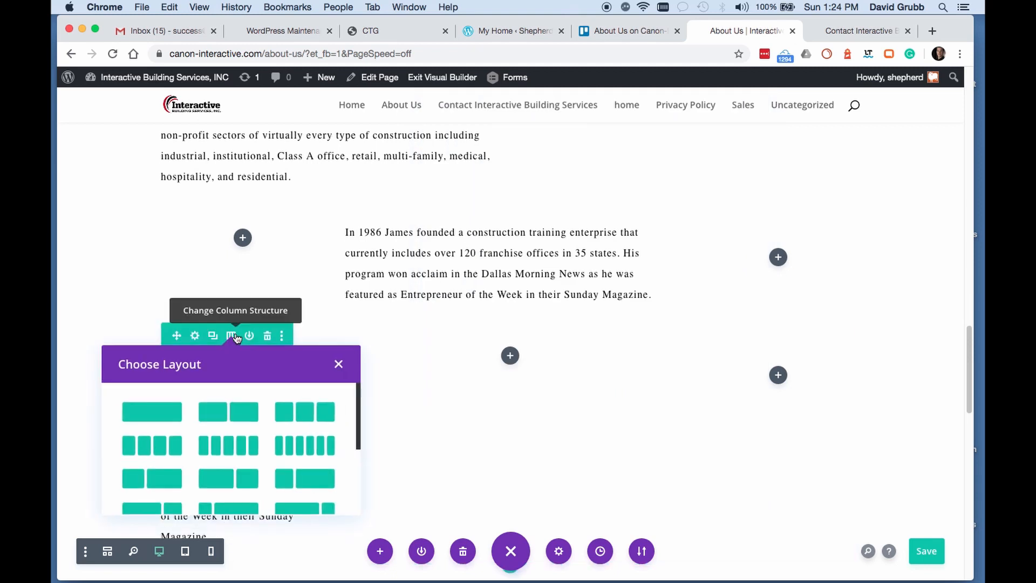
scroll(303, 446, "down", 3)
scroll(309, 489, "up", 2)
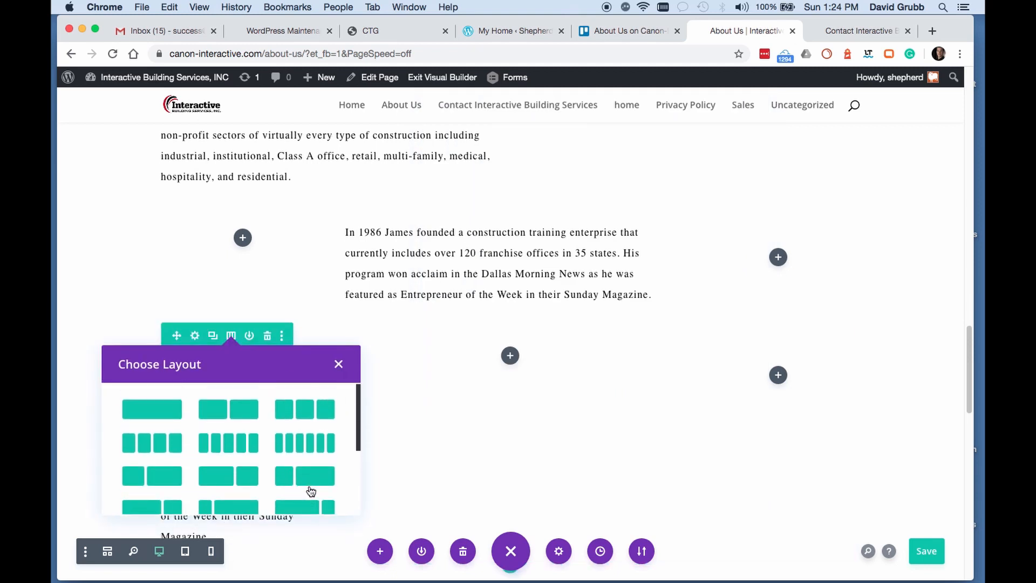
scroll(304, 485, "down", 1)
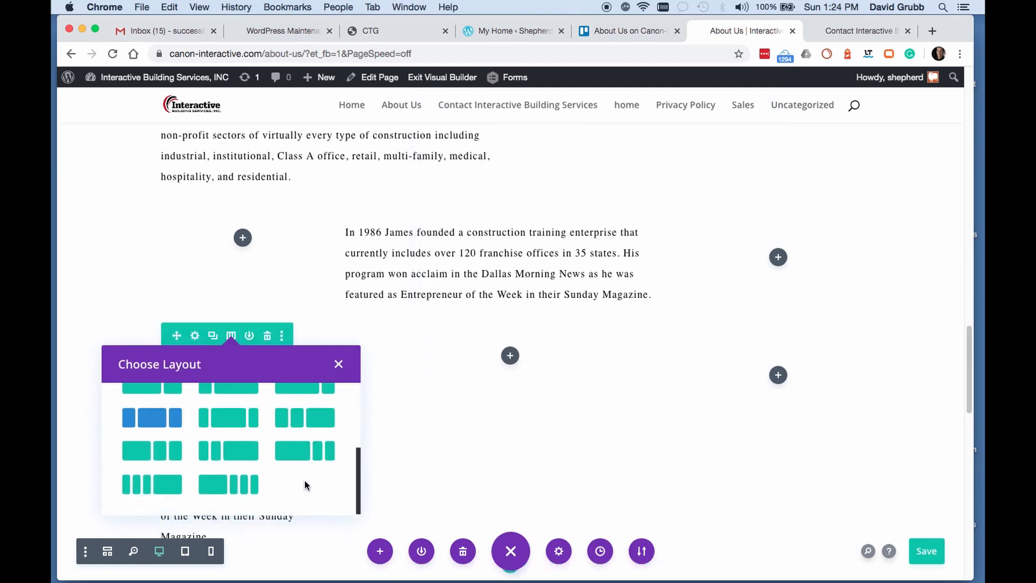
scroll(305, 486, "up", 4)
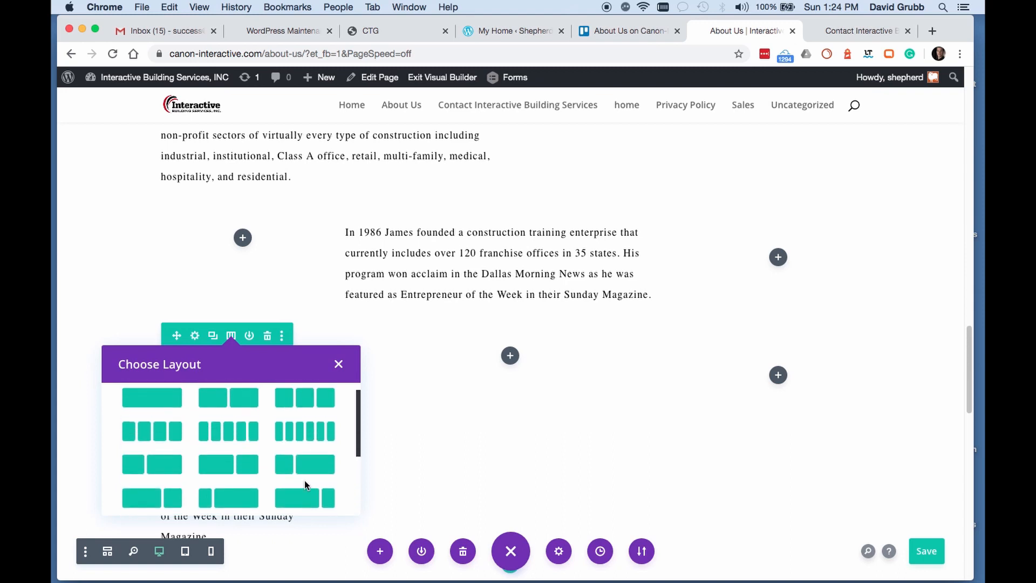
left_click(319, 391)
- Put the accreditation paragraph in the left text module and duplicate the module into the right column
left_click(244, 374)
triple_click(475, 326)
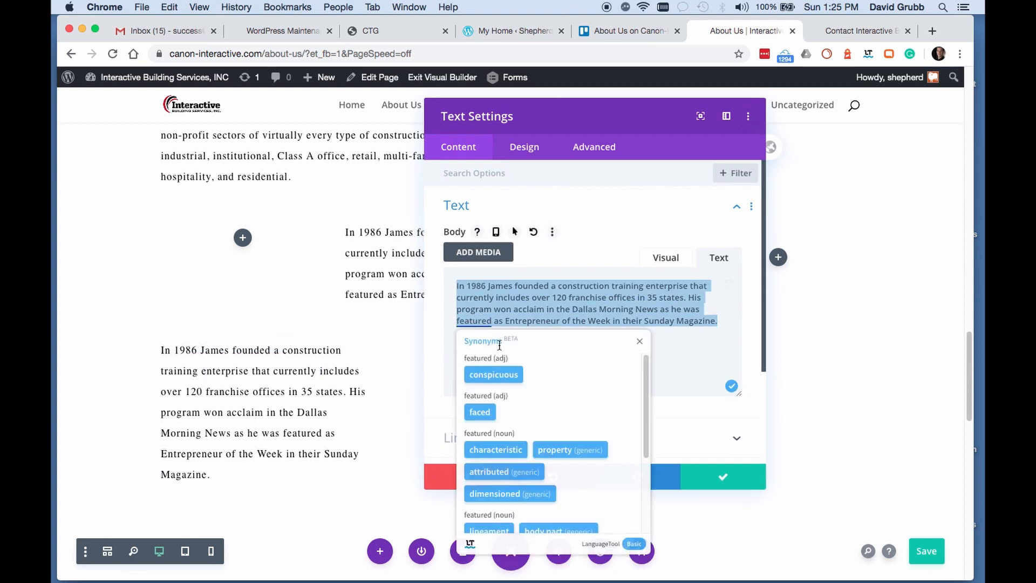
key("super+v")
left_click(724, 477)
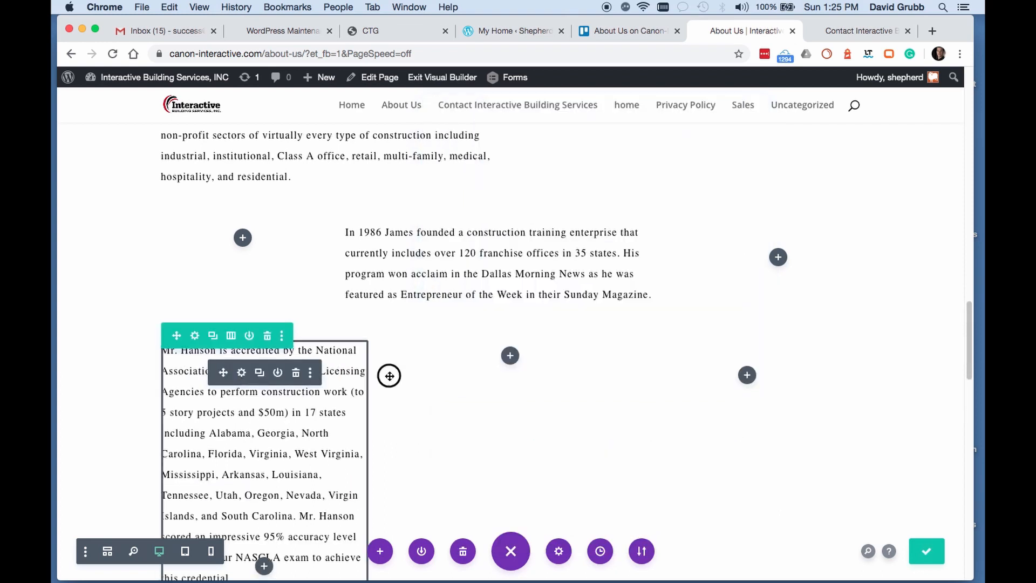
key("super+v")
- Fill the right-hand text module with the Since 2014 Canon Medical paragraph from Trello
left_click(626, 32)
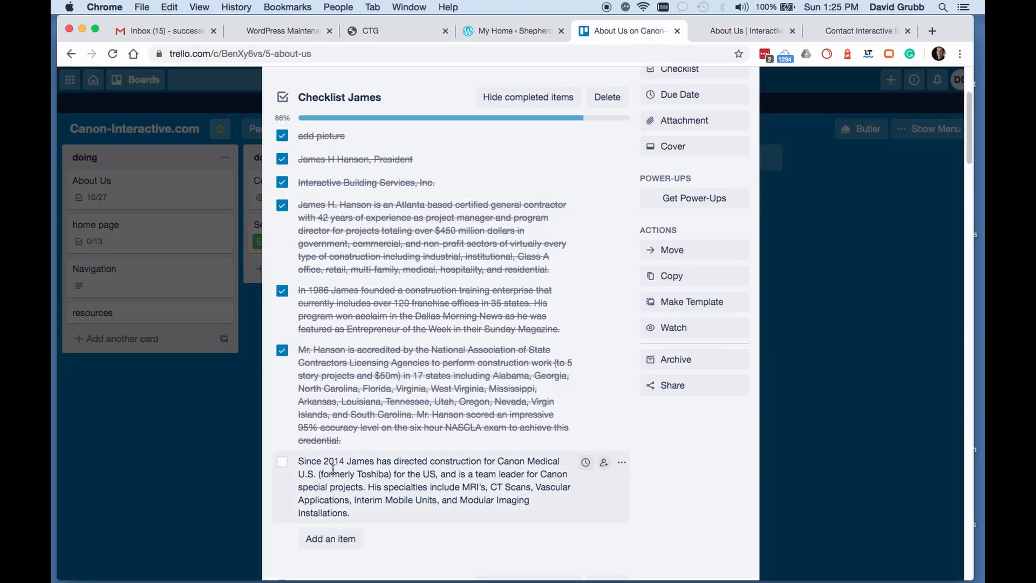
left_click(331, 462)
left_click(280, 462)
left_click(747, 31)
scroll(758, 457, "down", 1)
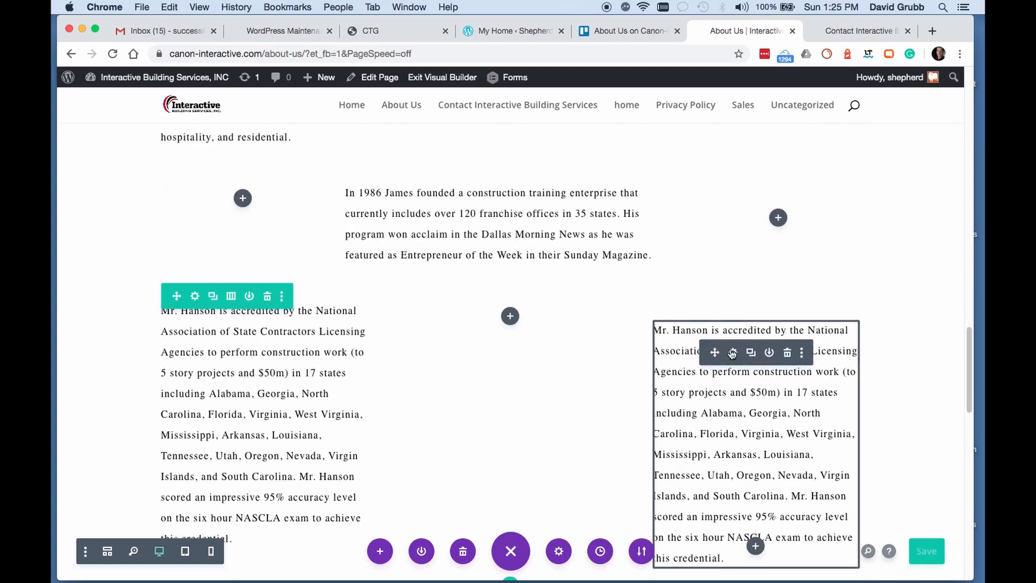
left_click(732, 351)
triple_click(570, 349)
key("super+v")
left_click(722, 479)
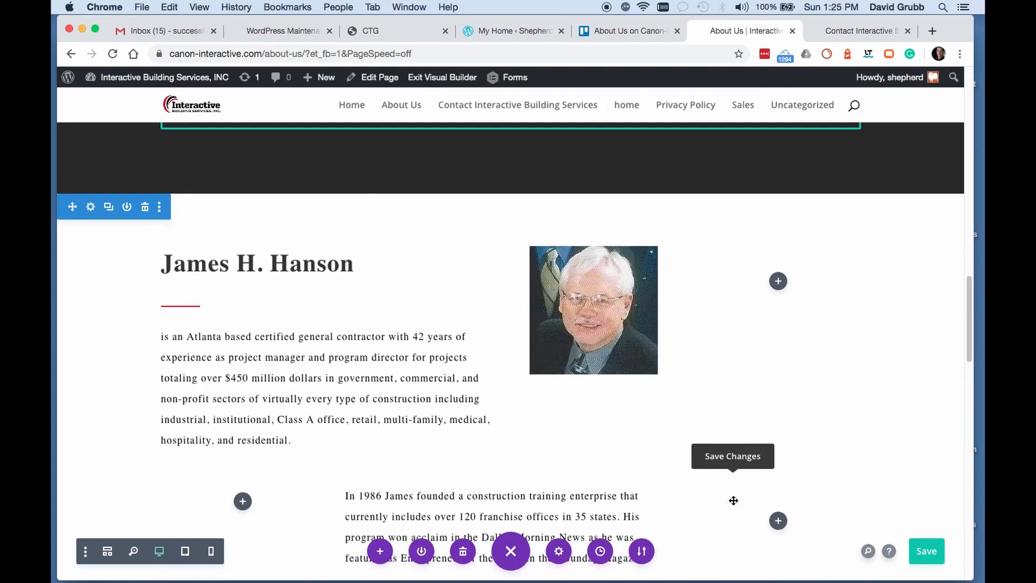
- Save the About Us page changes
scroll(731, 499, "down", 10)
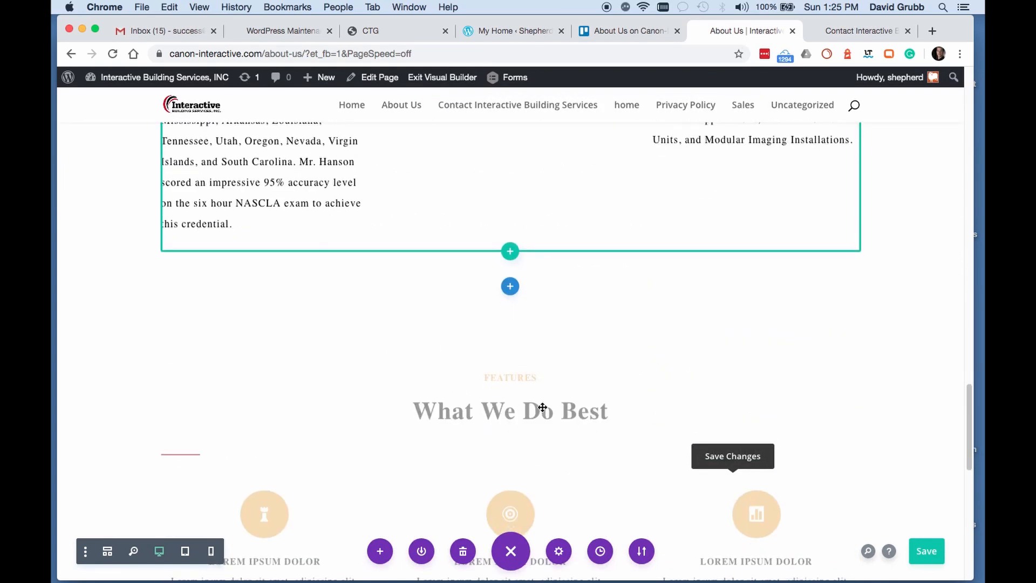
scroll(939, 555, "up", 8)
left_click(925, 555)
- Copy the new member's name from the Trello checklist card
scroll(890, 416, "up", 2)
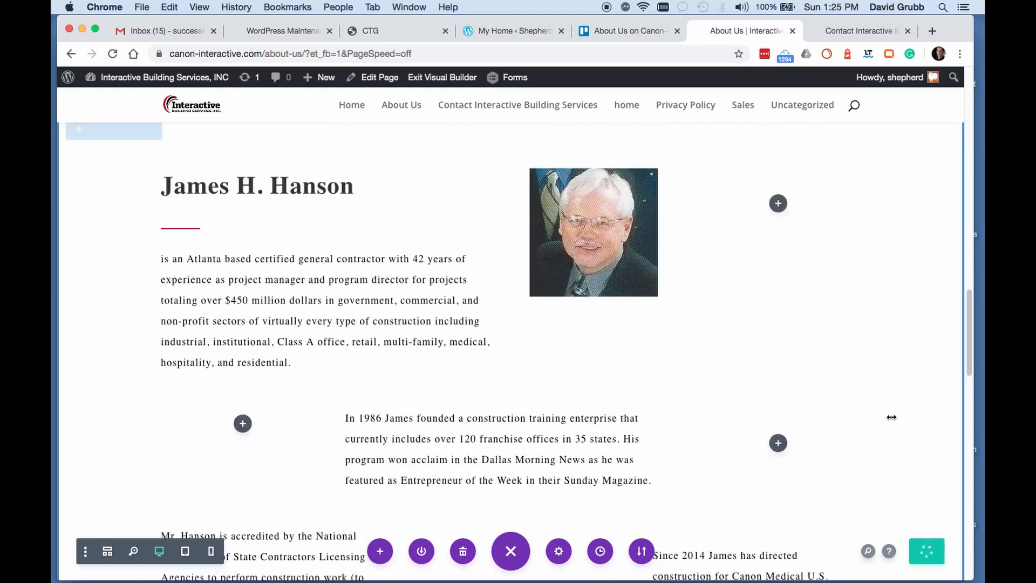
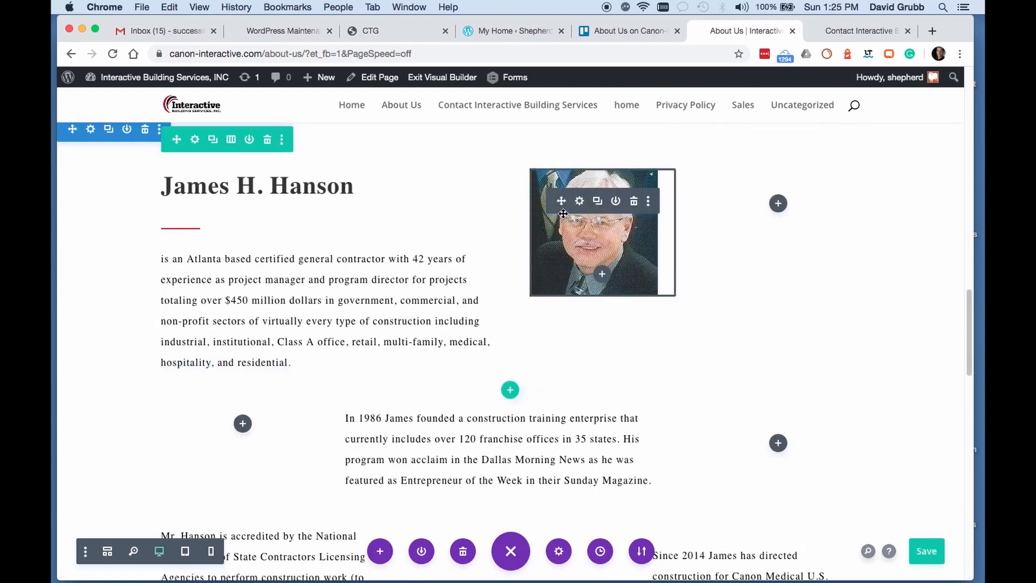
scroll(88, 202, "up", 1)
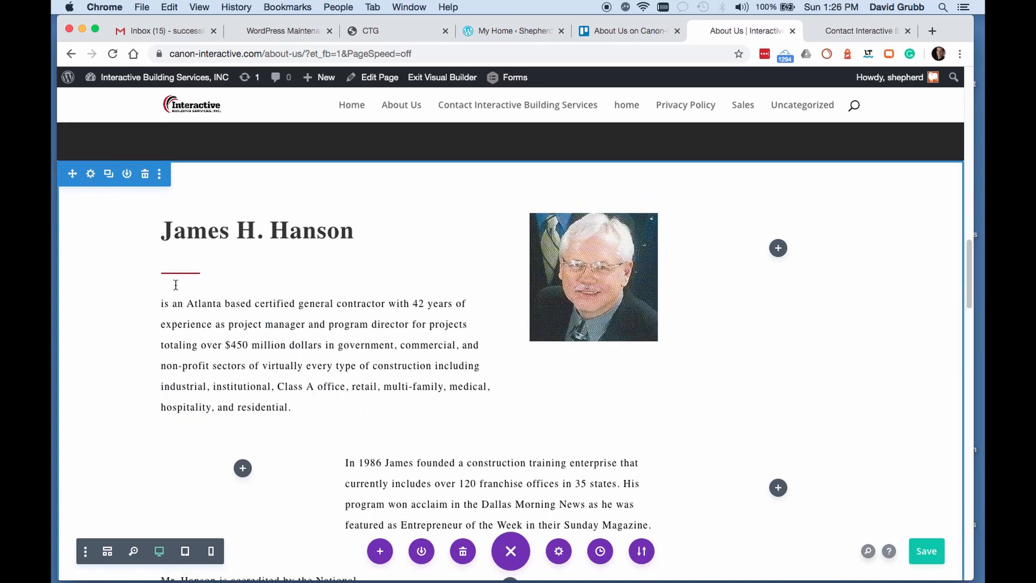
- Copy the new member's name from the Trello checklist card
scroll(175, 285, "up", 3)
scroll(162, 308, "down", 2)
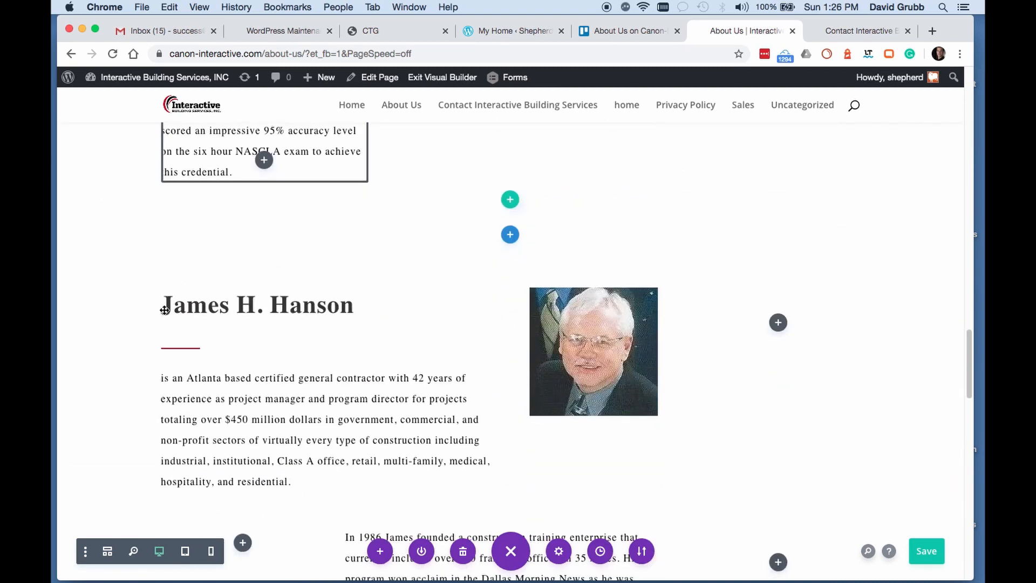
left_click(88, 244)
left_click(609, 36)
left_click(372, 319)
left_click_drag(365, 318, 306, 318)
left_click(747, 30)
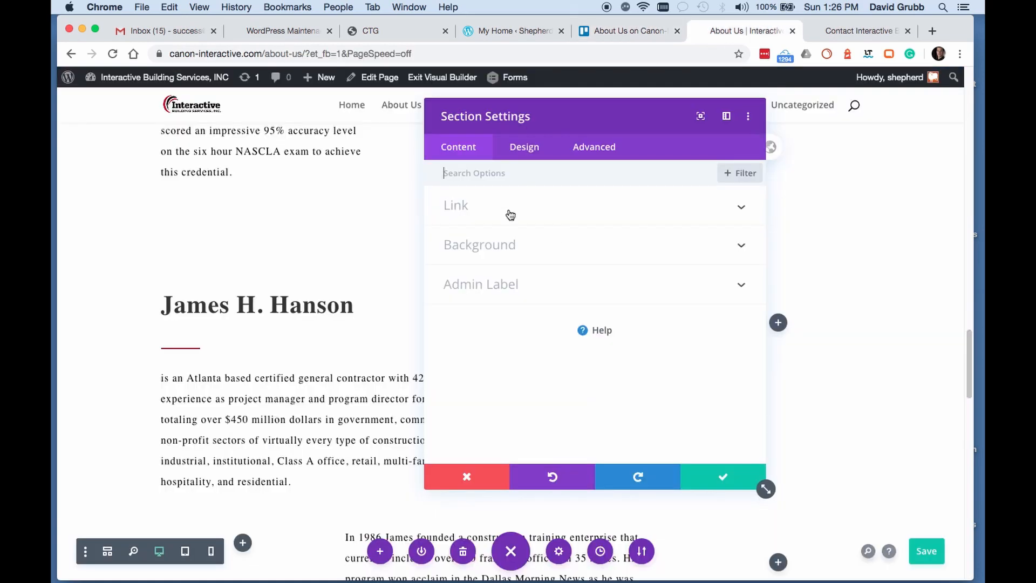
- Replace the copied card's heading with the new member's name
left_click(594, 147)
left_click(488, 250)
left_click(723, 475)
scroll(729, 470, "up", 4)
left_click(192, 486)
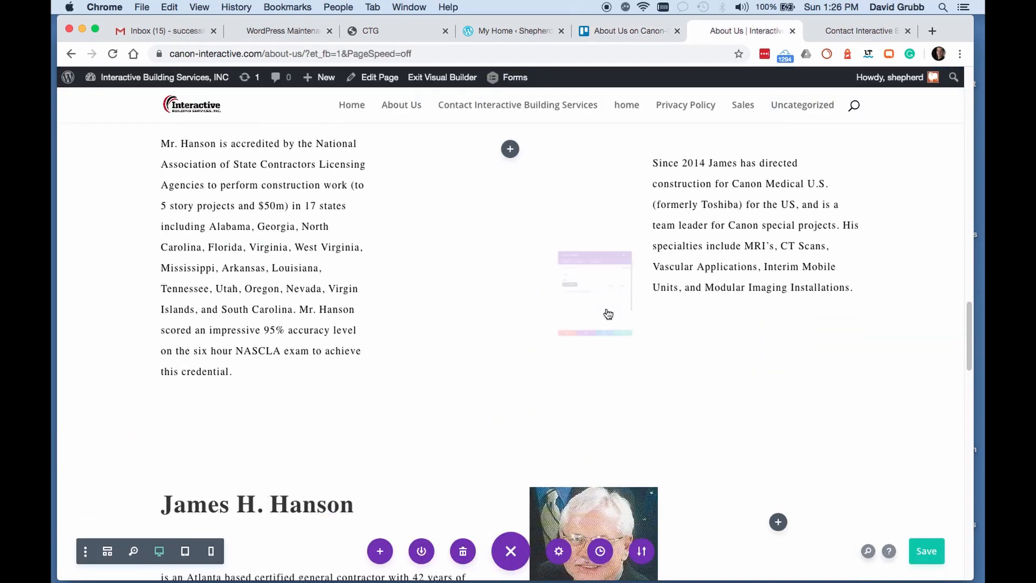
left_click(723, 477)
- Swap in the new member's photo and paste his first biography paragraph
left_click(564, 309)
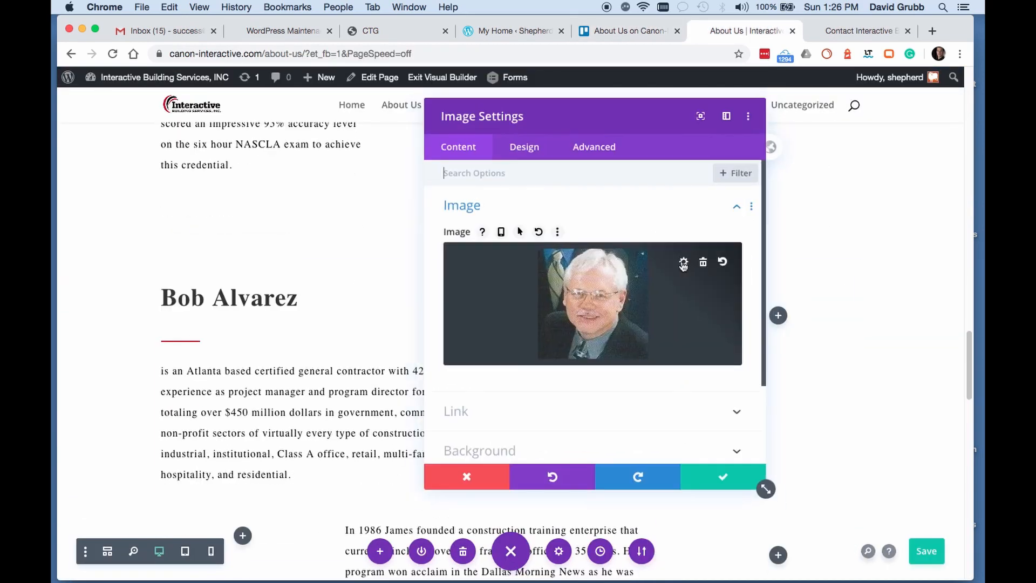
left_click(578, 300)
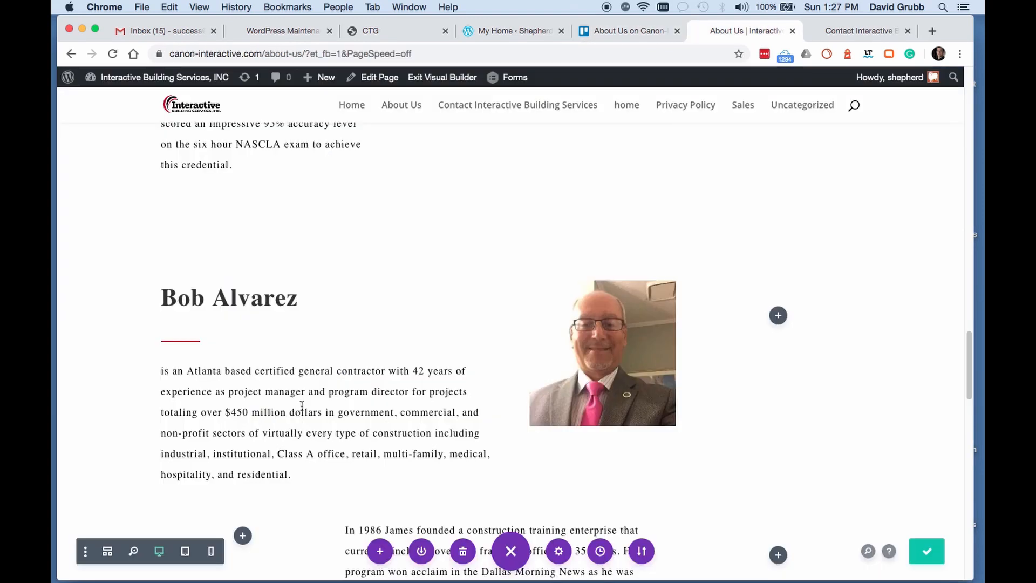
left_click(300, 405)
key("ctrl+a")
type("Mr. Alvarez’s approach of attacking sales with intense organization and meticulous planning spawns from early in his career when he served in the United States Army from January 1979 to August 2000. Mr. Alvarez’s excellent organization, tireless work ethic, and outstanding character under the leadership of the of Ret. Gen. Reimer, led to his well-earned promotion to Lieutenant Colonel in 1994.")
- Save the first paragraph and replace the next text with his military career paragraph
left_click(721, 476)
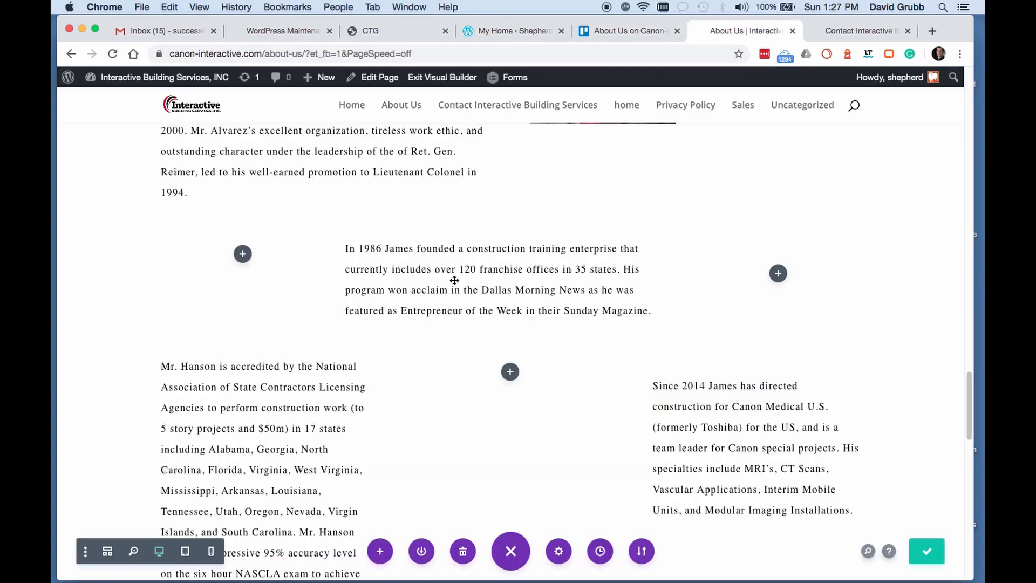
left_click(488, 268)
key("ctrl+a")
type("Throughout Mr. Alvarez's military career, he successfully elevated department operational systems and efficiency to high levels. From 1991 to 1992 Mr. Alvarez served as the United States Army's Chief Operations Officer for Air Defense Operations in the Republic of Korea. Here Mr. Alvarez successfully synchronized and coordinated all air ground operations and combat training requirements within the corporate goals. He achieved this through implementation of training and systems integration management of five major operational systems involving an inventory of over one hundred million dollars in resources and training funds combined. During this period all corporate goals were met on budget and on time.")
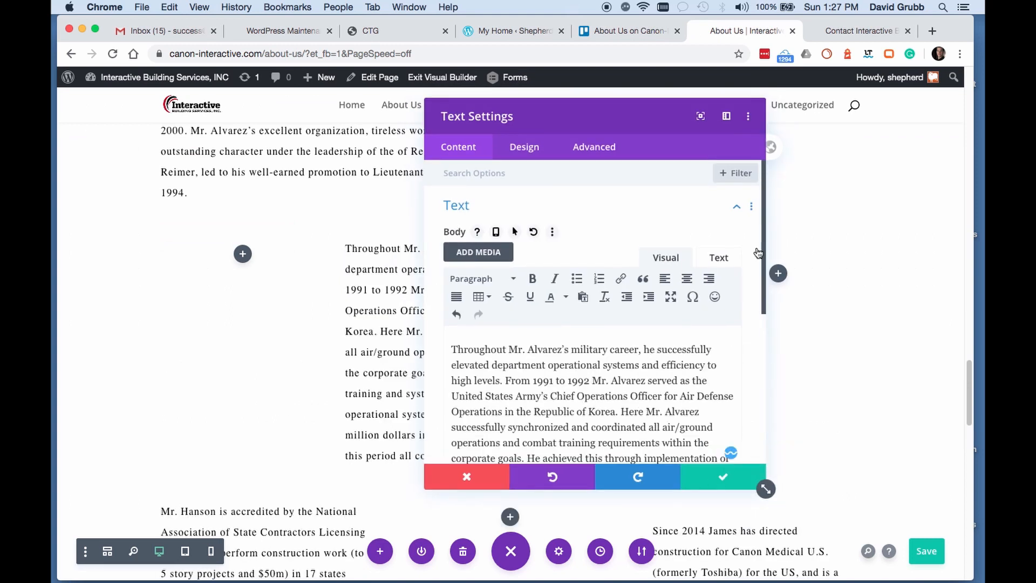
left_click(697, 438)
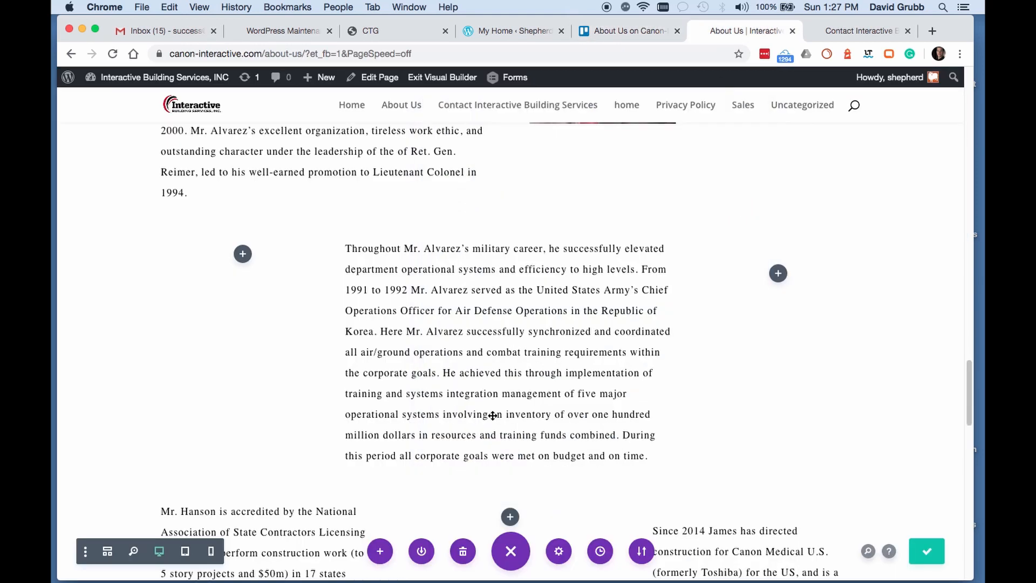
- Replace the accreditation paragraph with the 1993 paragraph
scroll(276, 292, "down", 5)
left_click(241, 257)
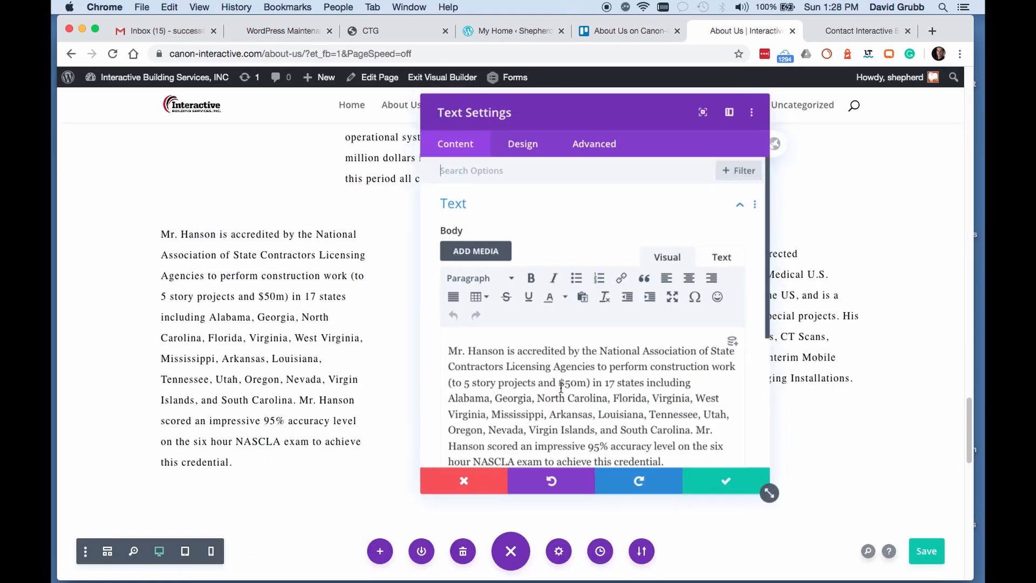
key("ctrl+a")
key("ctrl+v")
left_click(724, 475)
- Duplicate the 1993 paragraph into a second column of a two equal-column row
left_click(231, 220)
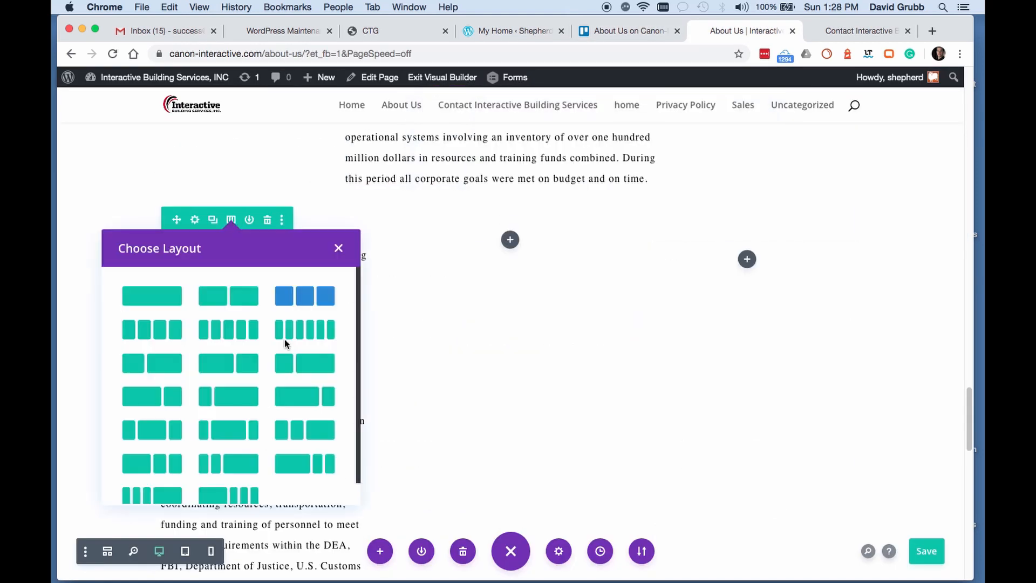
left_click(152, 396)
scroll(522, 381, "up", 5)
scroll(523, 375, "down", 6)
left_click(215, 169)
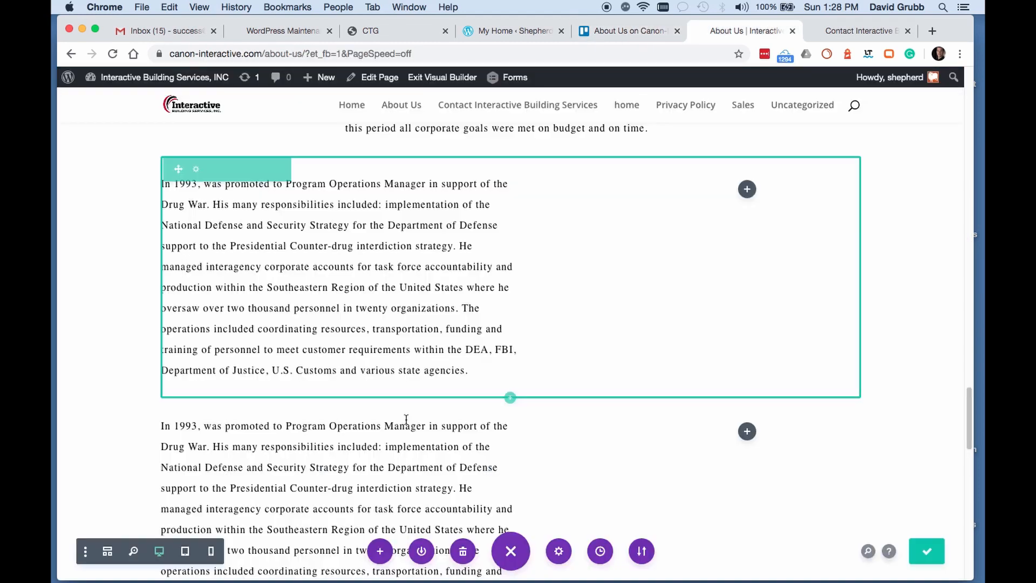
scroll(307, 351, "up", 2)
scroll(307, 350, "down", 2)
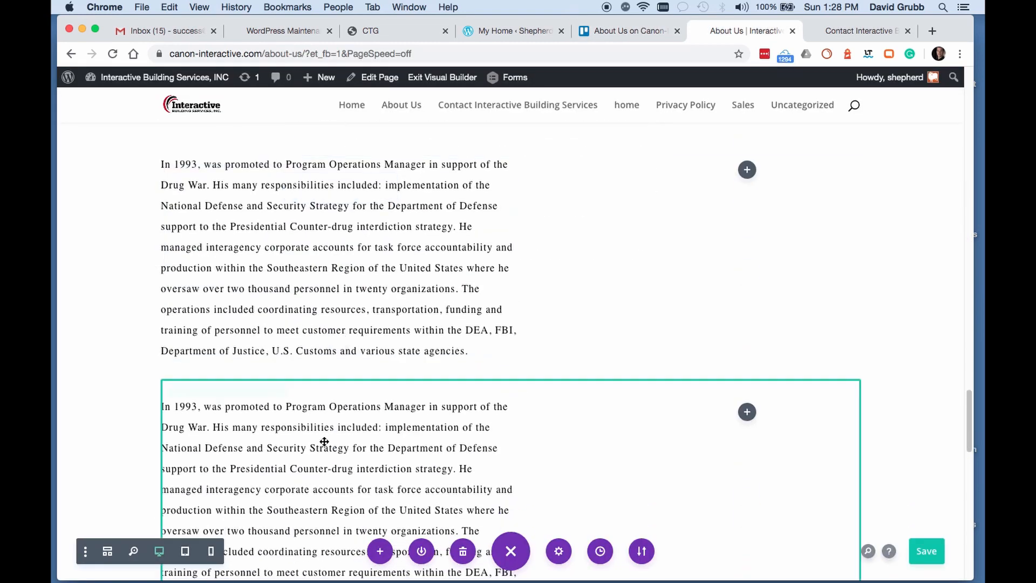
left_click_drag(324, 442, 715, 431)
left_click(231, 392)
left_click(229, 173)
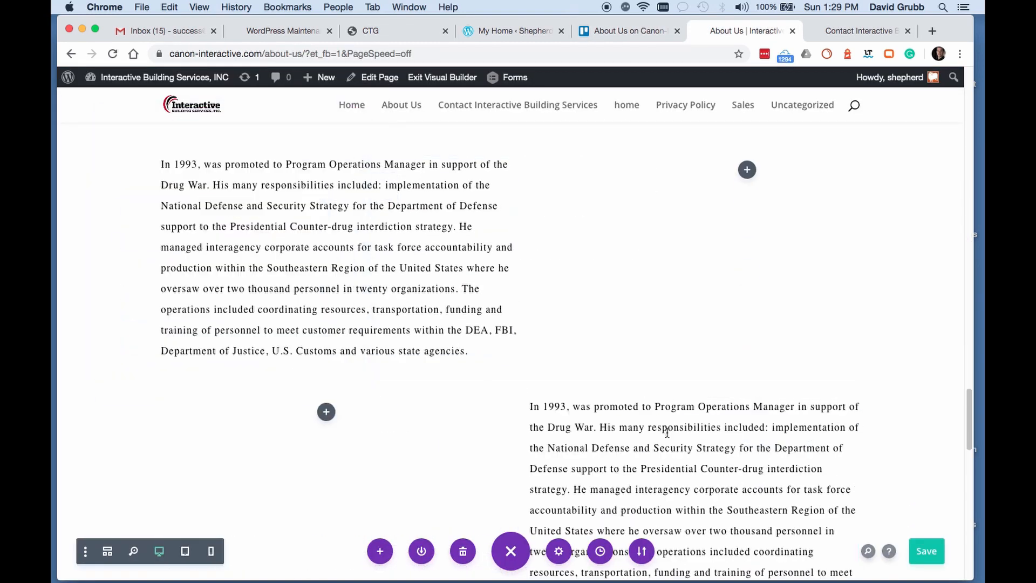
- Fill the right-hand module with the 1996 Senior Program Manager paragraph
left_click(671, 430)
left_click(597, 393)
key("super+a")
key("super+v")
left_click(722, 475)
scroll(644, 415, "down", 1)
scroll(645, 416, "up", 8)
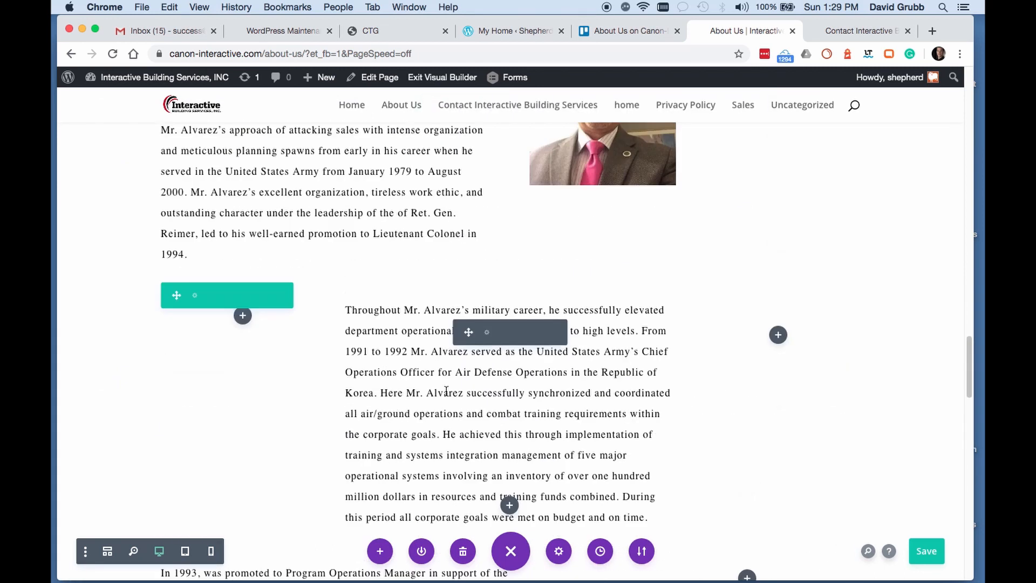
scroll(486, 330, "down", 6)
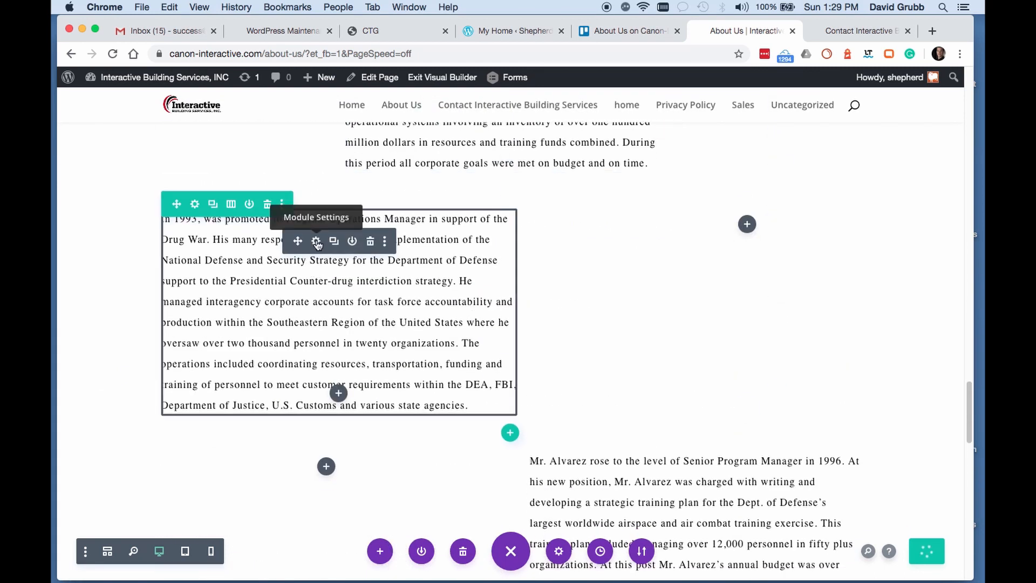
- Give the paragraph row a faint grey rgba(0,0,0,0.05) background
left_click(195, 204)
left_click(484, 437)
left_click(487, 423)
left_click(685, 301)
left_click_drag(727, 311, 727, 375)
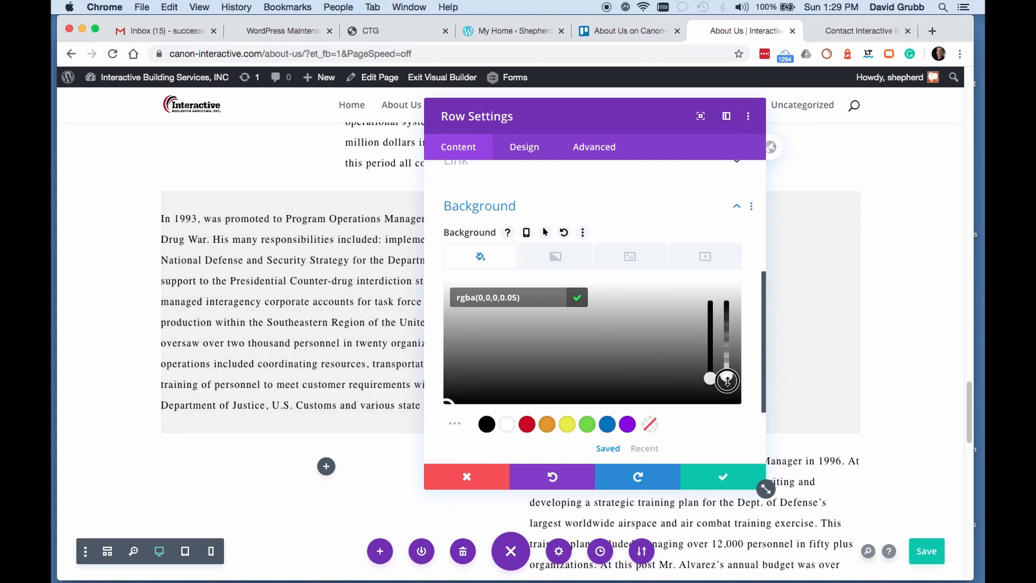
- Set the row padding to 8px top/bottom and 13px left/right
left_click(524, 147)
left_click(505, 247)
left_click(501, 285)
left_click(514, 289)
left_click(672, 289)
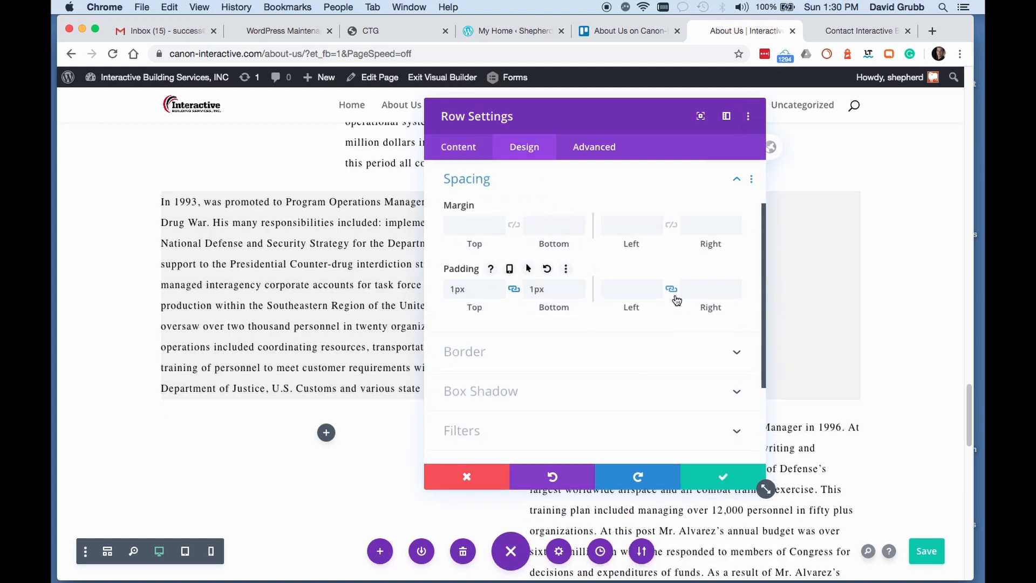
left_click(580, 285)
left_click(655, 286)
left_click(657, 286)
left_click(499, 285)
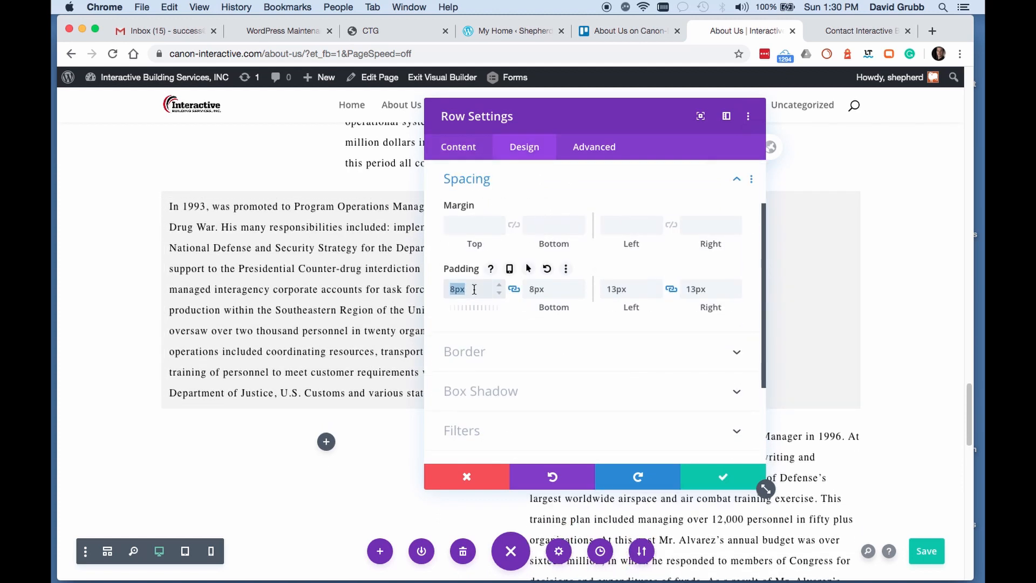
left_click(720, 467)
- Make the upper row two half-width columns and raise the right paragraph beside the left
scroll(668, 317, "up", 3)
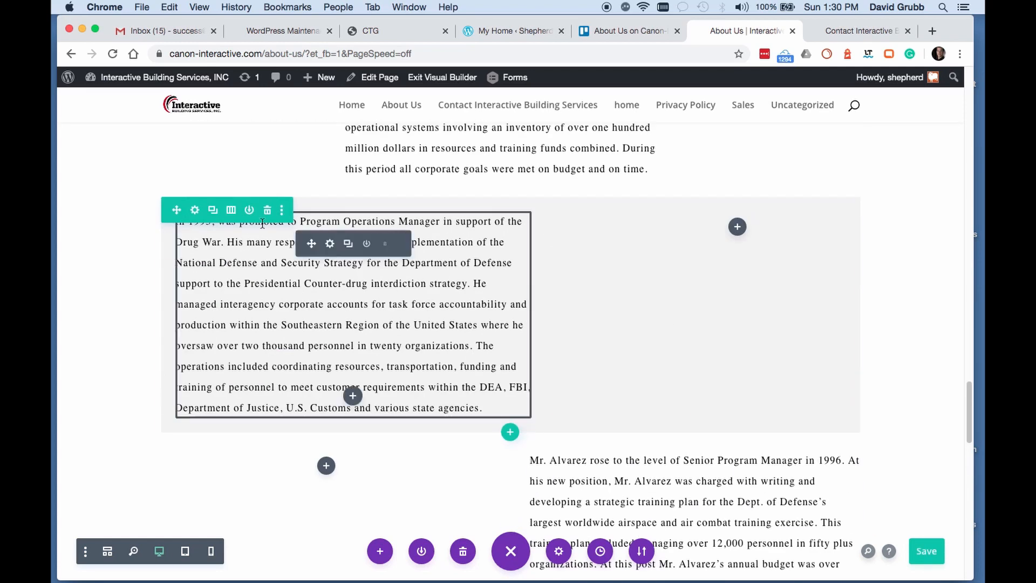
left_click(231, 210)
left_click(236, 292)
scroll(574, 357, "down", 3)
left_click_drag(525, 327, 531, 259)
left_click_drag(668, 345, 667, 281)
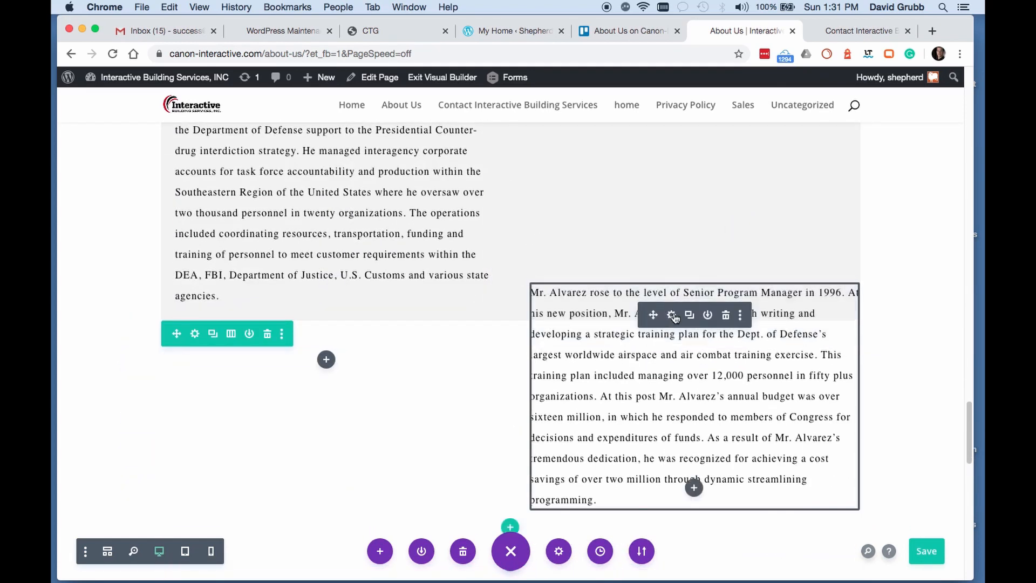
- Give the right paragraph module 22px padding on all sides
left_click(673, 314)
scroll(597, 324, "down", 5)
left_click(509, 398)
left_click_drag(532, 116, 300, 118)
left_click(293, 147)
left_click(279, 325)
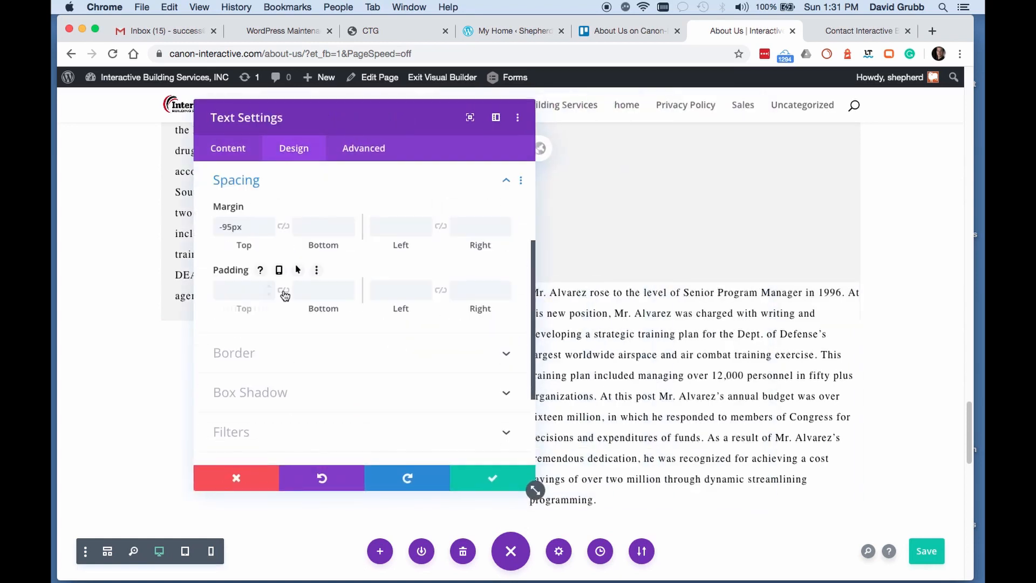
left_click(283, 292)
left_click(249, 291)
type("22")
left_click(435, 292)
left_click(393, 292)
type("22")
left_click(493, 478)
- Pull the 1996 paragraph up with a negative top margin and duplicate the grey row
left_click_drag(675, 288, 673, 241)
left_click_drag(858, 319, 823, 319)
scroll(305, 293, "up", 3)
left_click(213, 194)
scroll(197, 394, "down", 12)
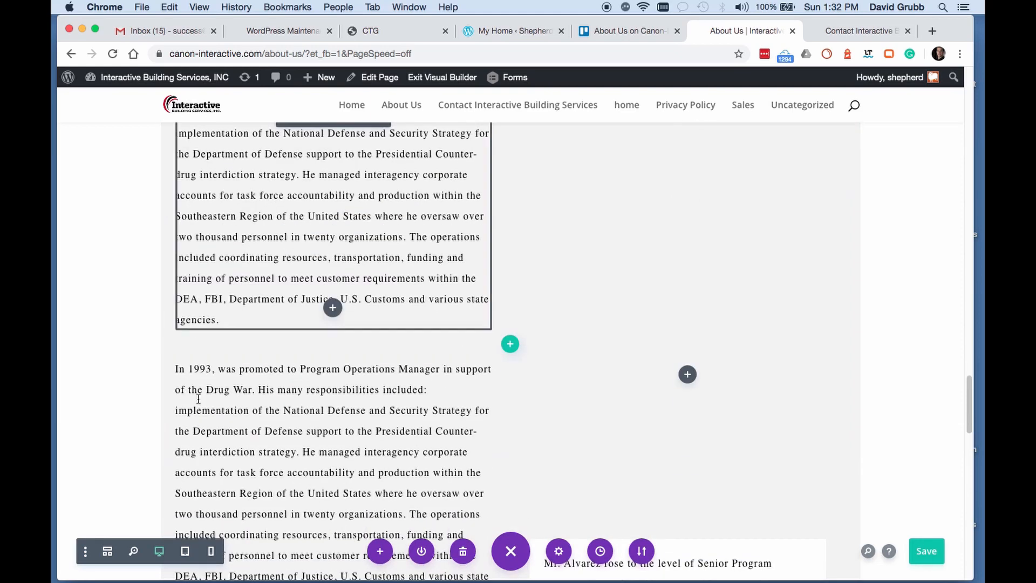
left_click(629, 31)
scroll(409, 386, "down", 2)
left_click(746, 30)
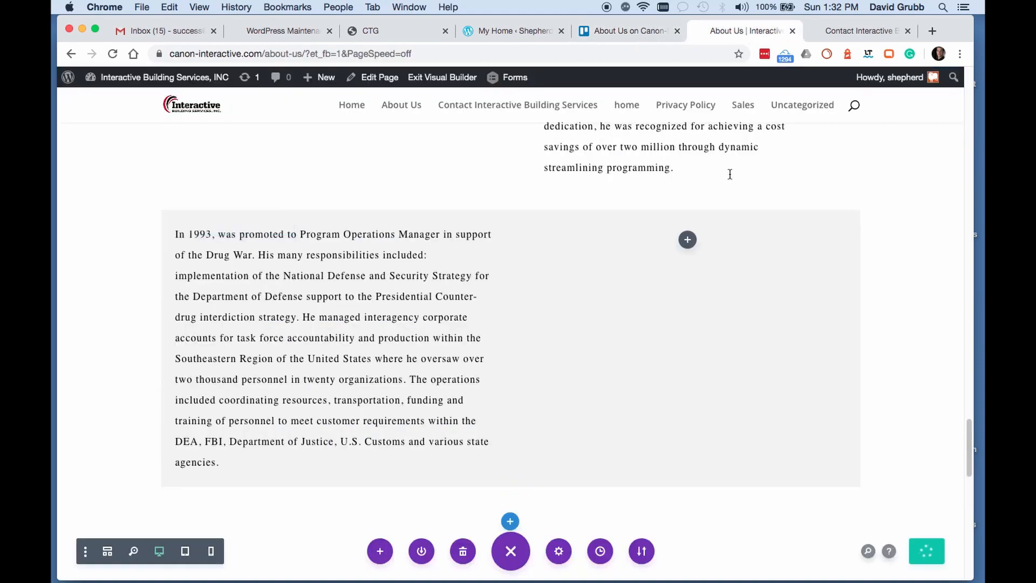
- Replace the duplicated row's paragraph with the 1998 peace operations text from Trello
scroll(732, 186, "up", 15)
scroll(130, 227, "down", 10)
left_click(629, 31)
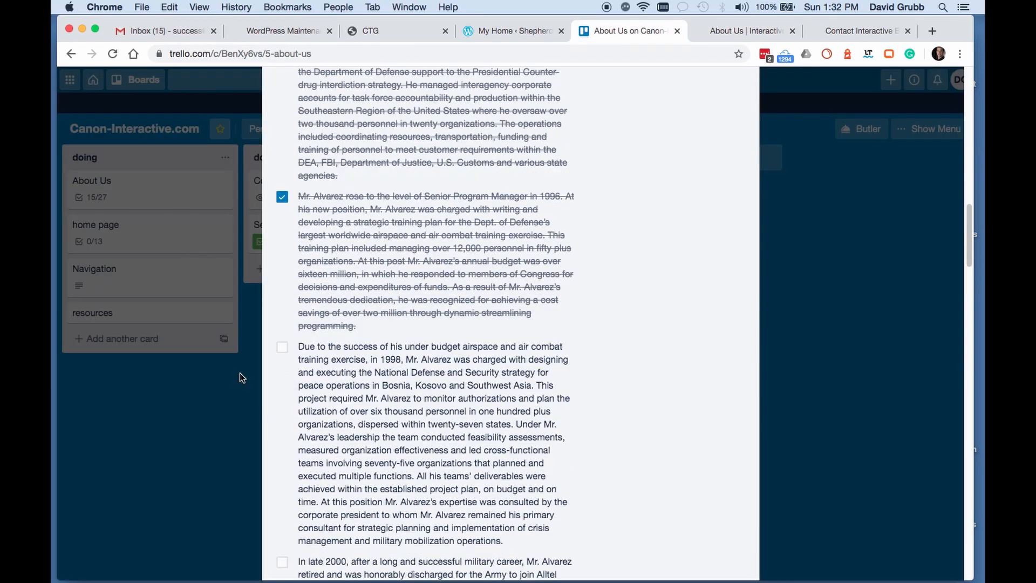
scroll(610, 324, "down", 3)
left_click(746, 31)
scroll(419, 396, "down", 5)
left_click(310, 324)
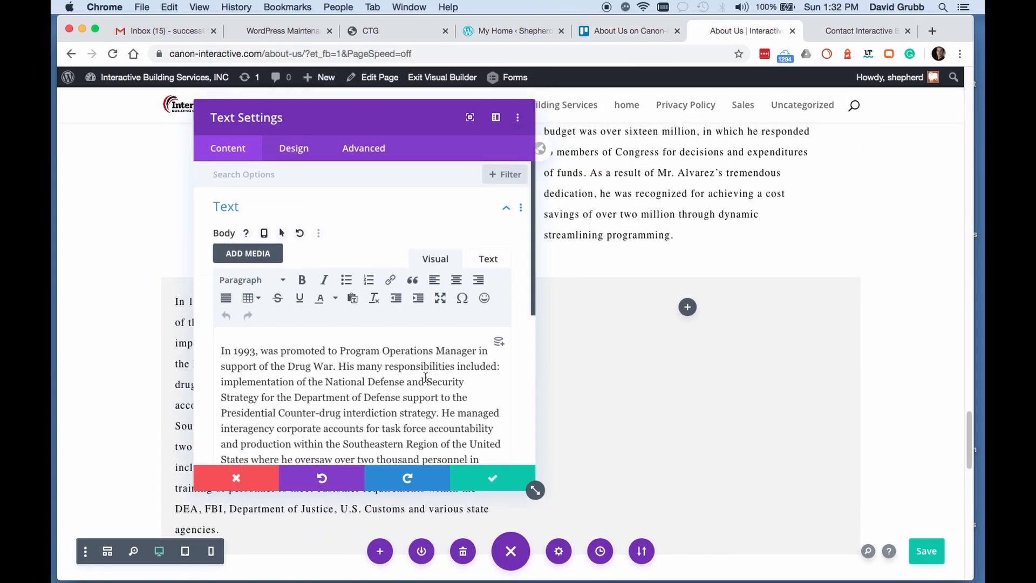
left_click(426, 374)
key("super+a")
key("super+v")
left_click(491, 478)
- Adjust the row's column padding and check the left paragraph's border design options
left_click_drag(685, 245, 700, 162)
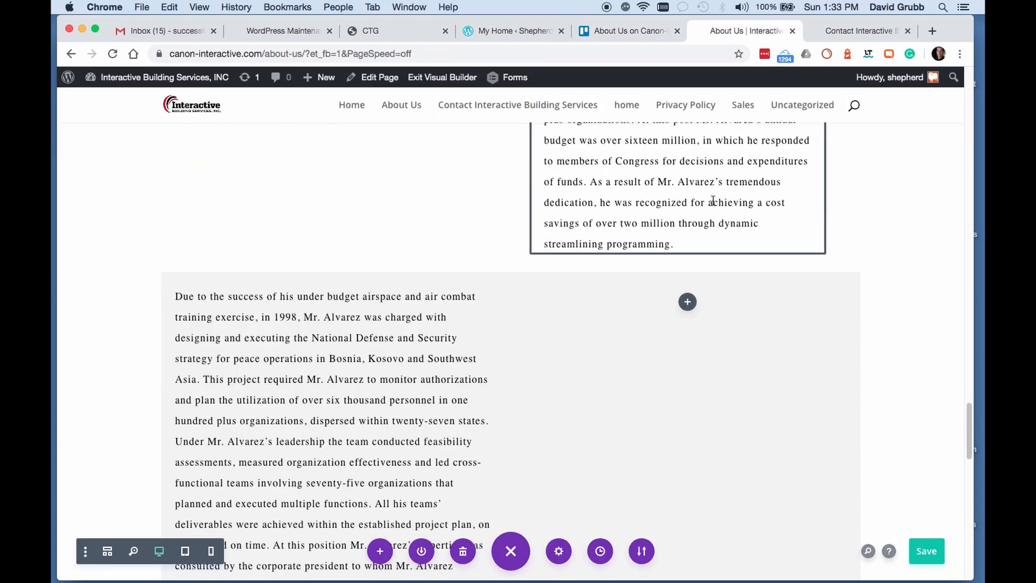
scroll(713, 202, "up", 3)
left_click_drag(542, 384, 527, 306)
left_click_drag(345, 376, 336, 328)
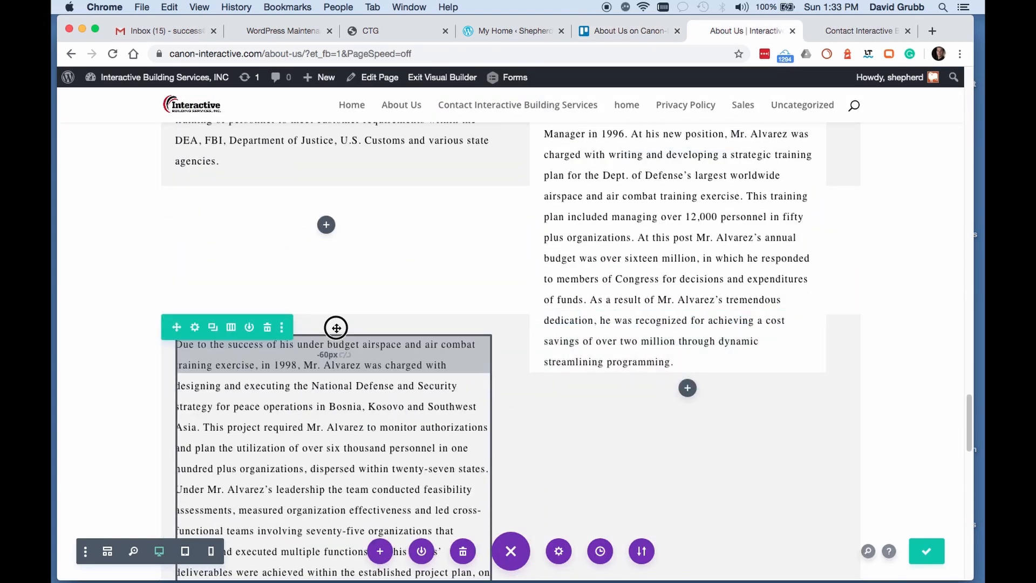
scroll(782, 313, "up", 3)
left_click(568, 238)
left_click(294, 148)
left_click(257, 339)
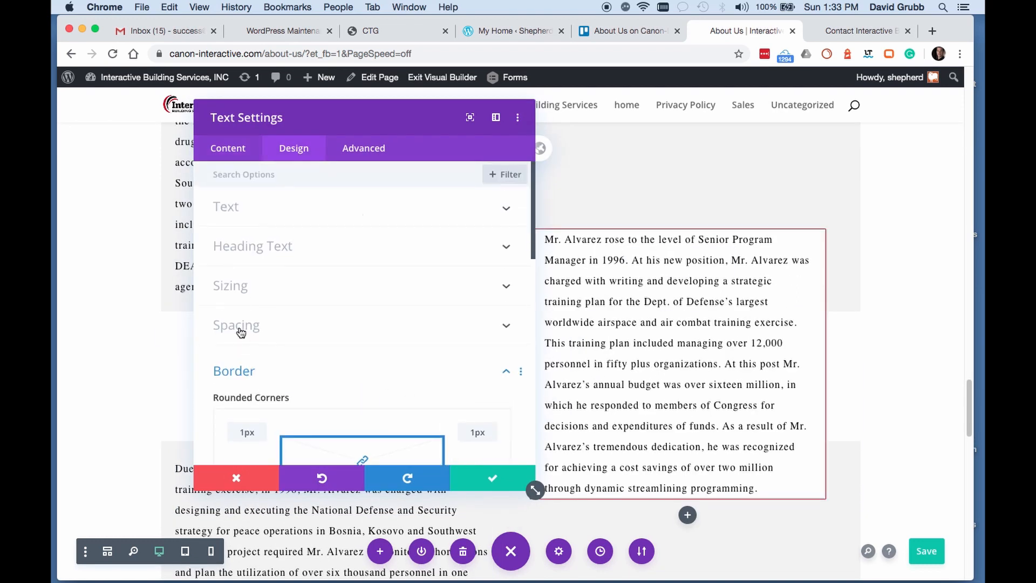
left_click(493, 477)
- Duplicate the bio row to hold the next paragraph
scroll(847, 433, "down", 5)
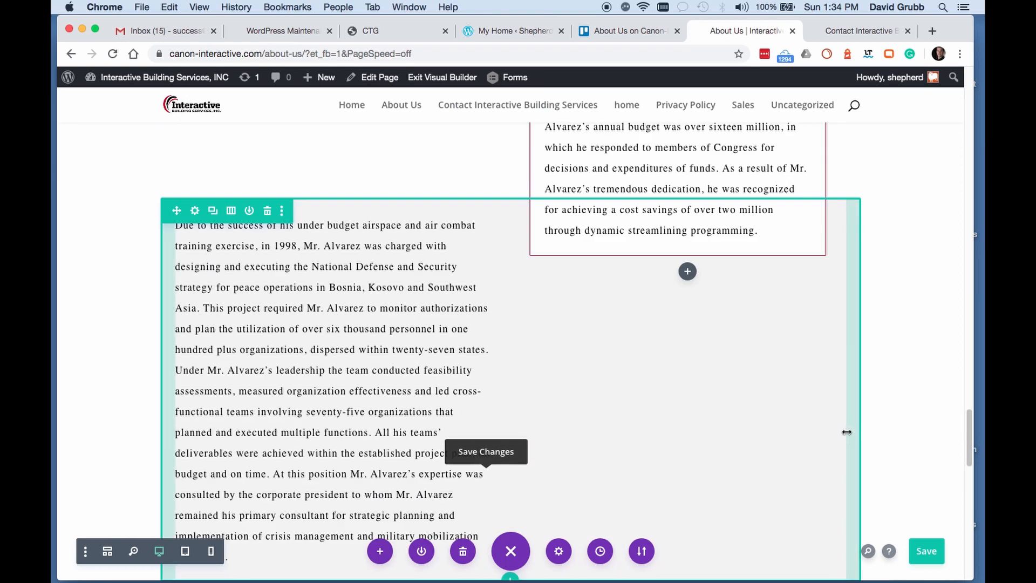
scroll(848, 433, "up", 8)
scroll(925, 394, "down", 5)
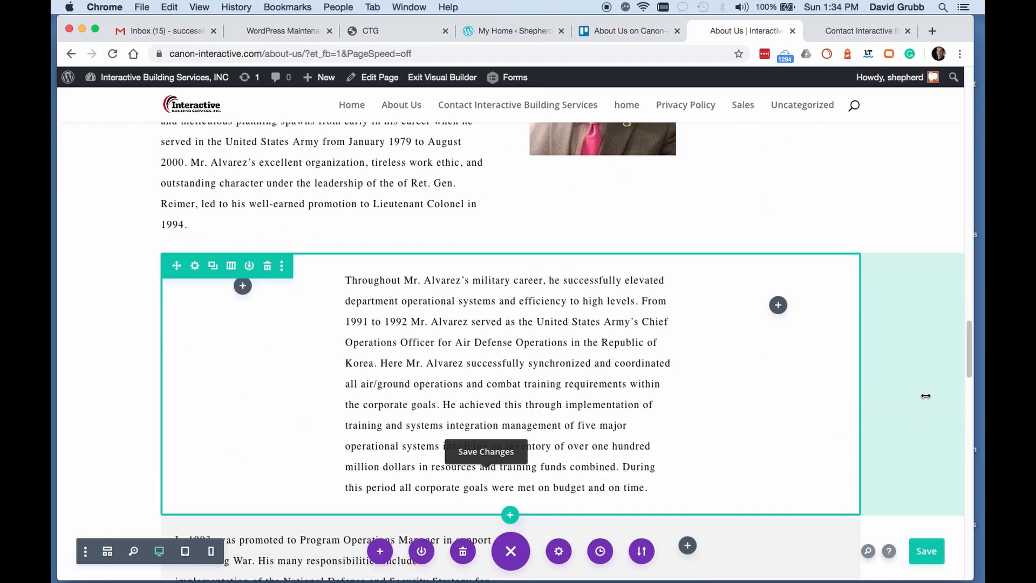
scroll(926, 396, "down", 2)
scroll(212, 269, "up", 1)
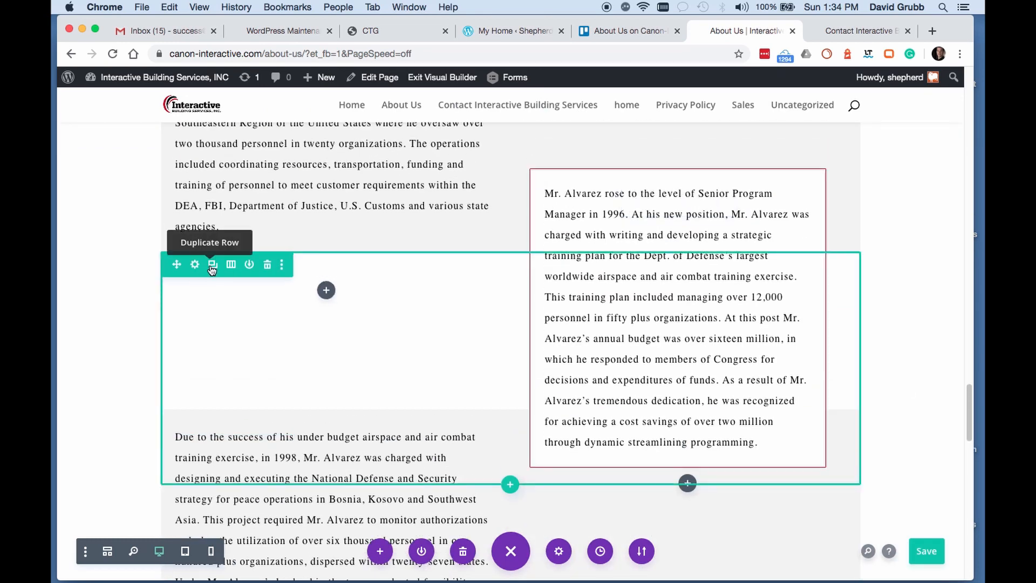
left_click(212, 264)
- Check off the late-2000 paragraph in the Trello checklist
scroll(210, 426, "down", 6)
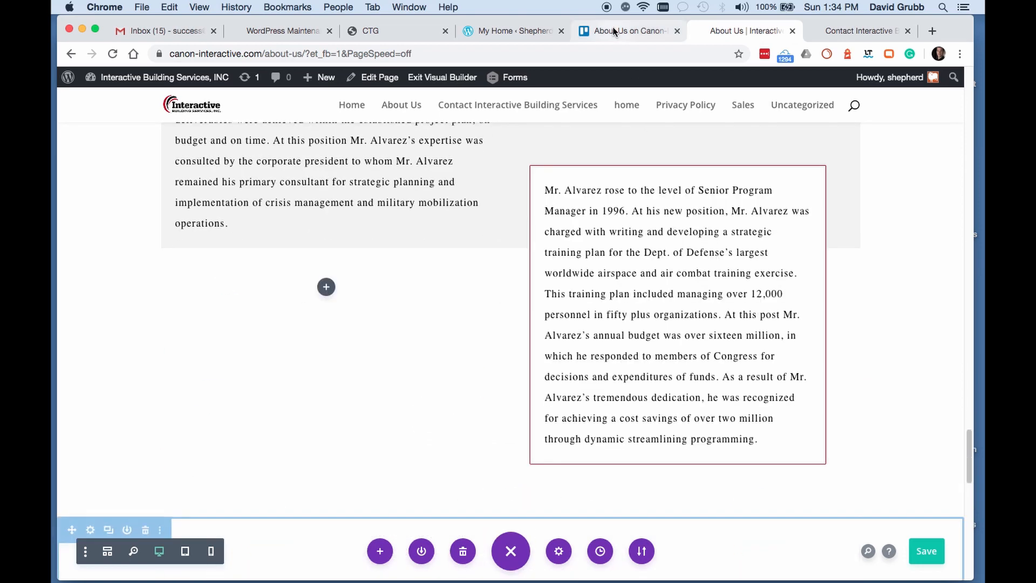
left_click(614, 32)
scroll(447, 338, "down", 5)
scroll(447, 337, "up", 5)
left_click(741, 29)
scroll(673, 285, "up", 6)
left_click(629, 31)
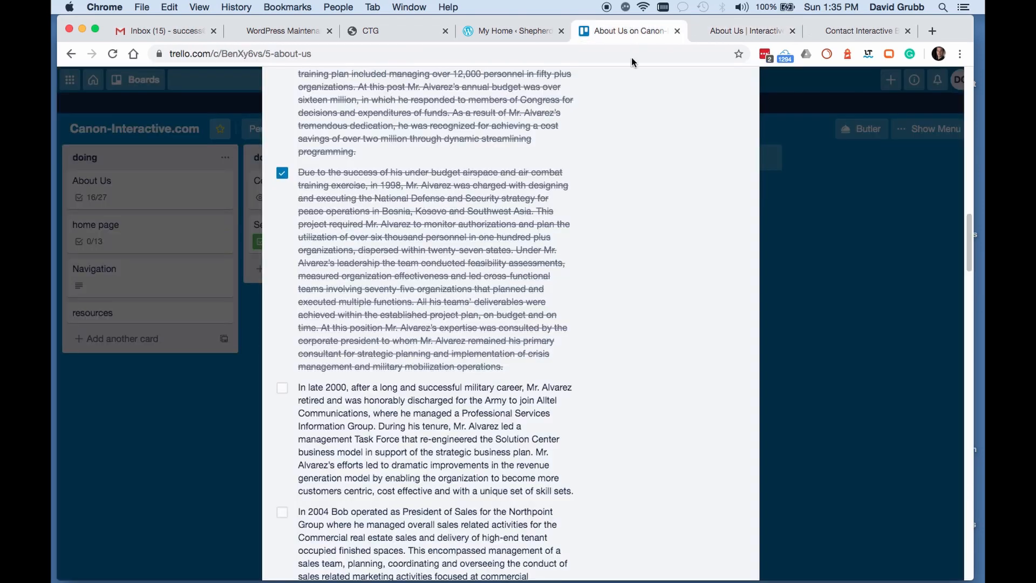
scroll(432, 215, "down", 4)
left_click(282, 189)
- Replace the duplicated text module's content with the late-2000 paragraph
left_click(740, 31)
left_click(654, 270)
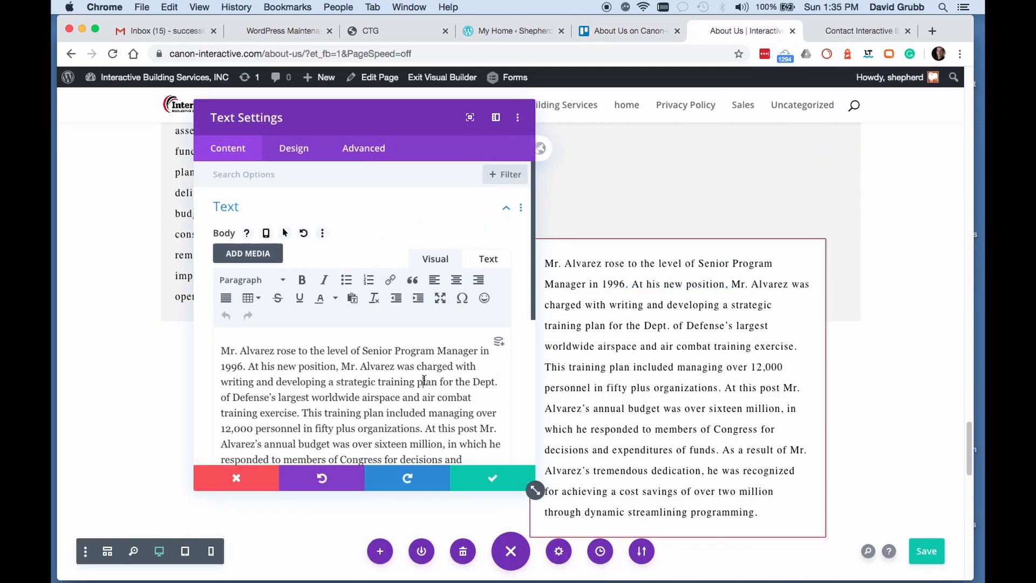
key("super+a")
key("super+v")
left_click(492, 478)
- Copy the 2004 sales paragraph from Trello into the empty text module
scroll(497, 287, "down", 10)
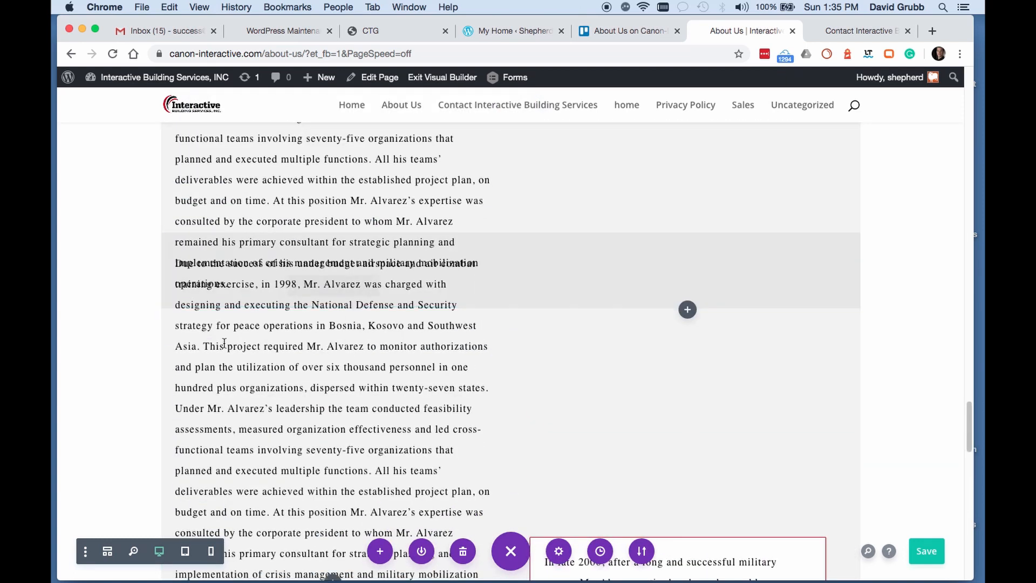
left_click(629, 31)
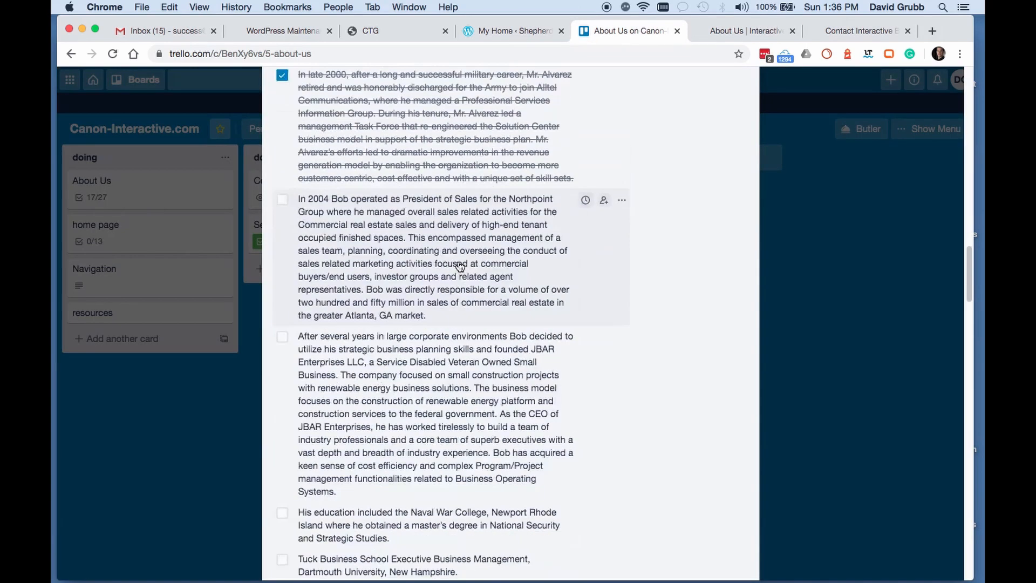
scroll(459, 269, "down", 2)
left_click(442, 186)
key("super+c")
left_click(346, 261)
scroll(642, 192, "up", 5)
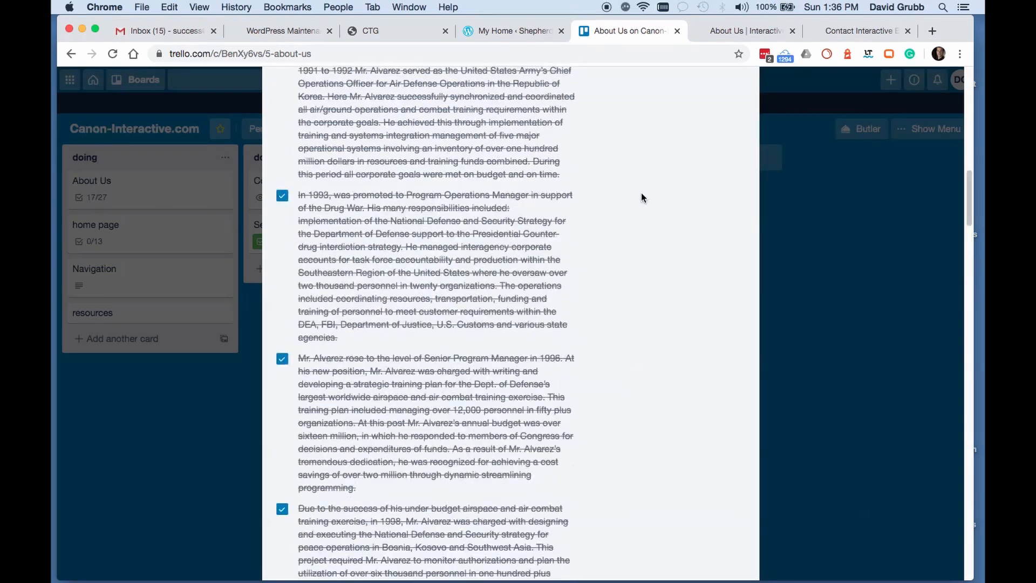
key("ctrl+Tab")
left_click(310, 290)
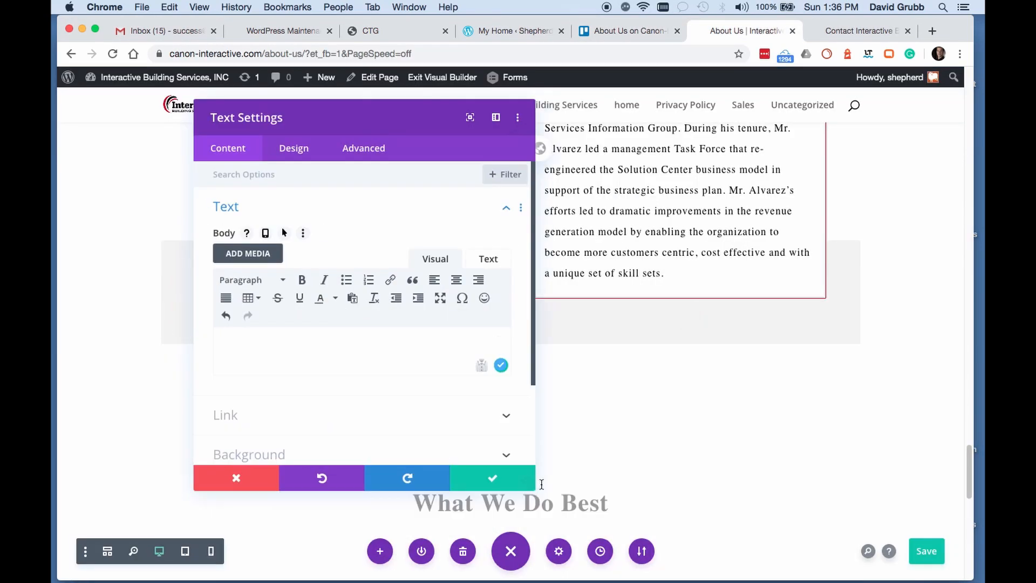
key("super+v")
left_click(468, 474)
- Clear the new row's negative top margin
scroll(727, 389, "up", 7)
scroll(725, 390, "down", 8)
scroll(723, 394, "up", 4)
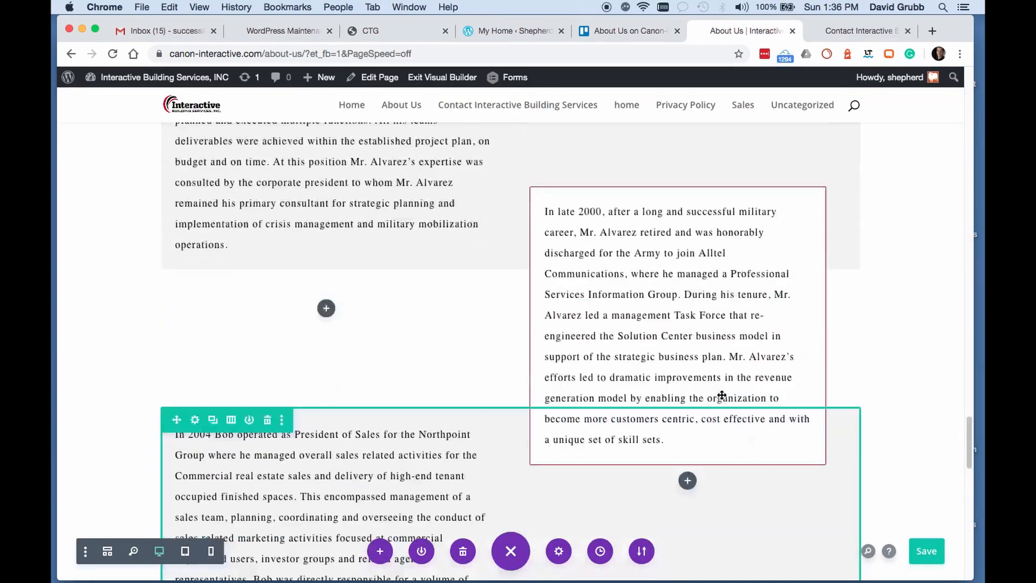
scroll(722, 395, "down", 2)
left_click(195, 349)
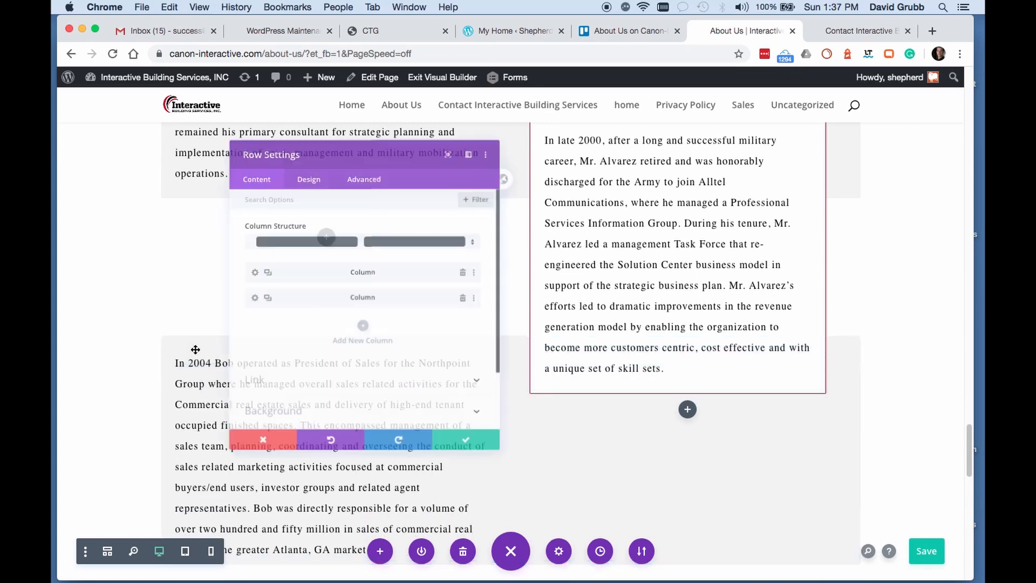
key("BackSpace")
left_click(253, 290)
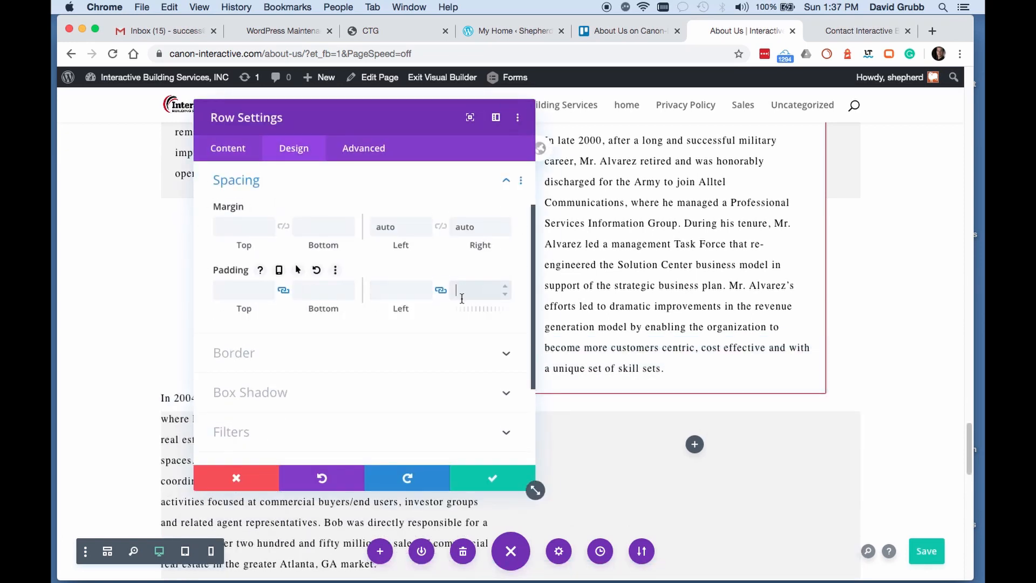
left_click(506, 483)
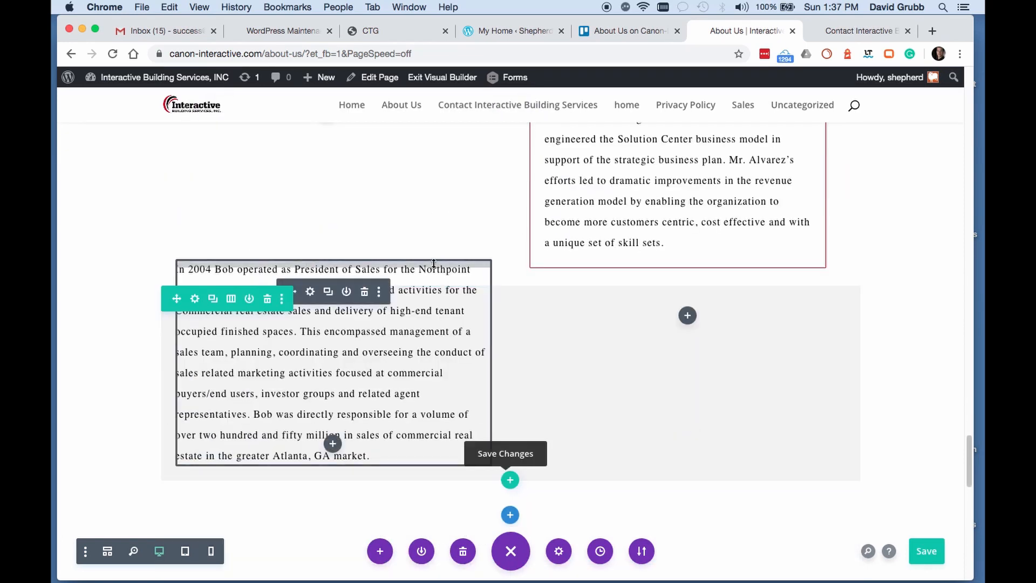
- Remove the text module's top margin in its spacing settings
left_click(310, 292)
left_click(297, 148)
left_click(257, 227)
key("BackSpace")
key("Return")
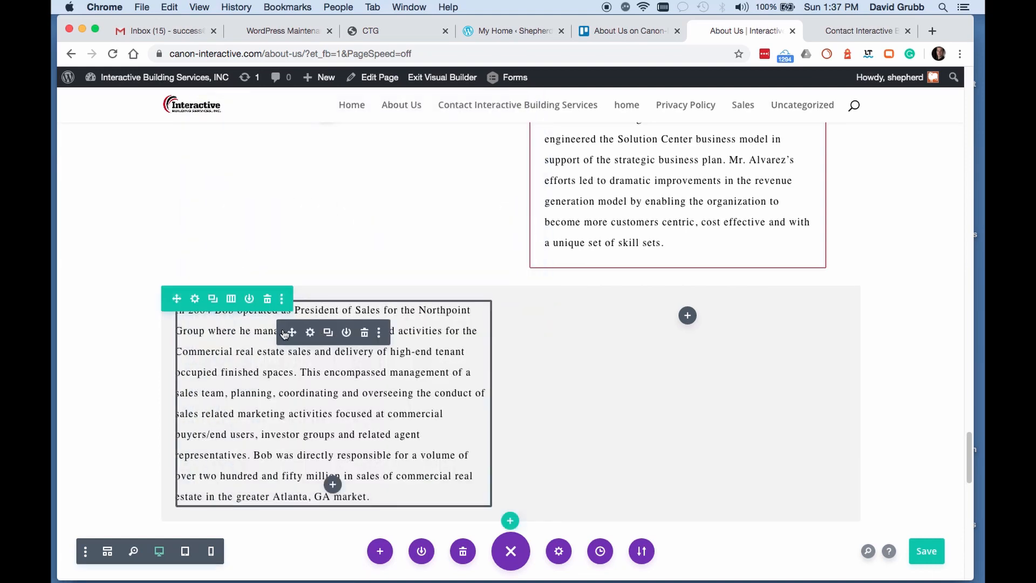
left_click_drag(286, 335, 678, 321)
- Check off the 2004 paragraph in the Trello checklist
left_click(629, 31)
left_click(723, 32)
scroll(762, 229, "up", 15)
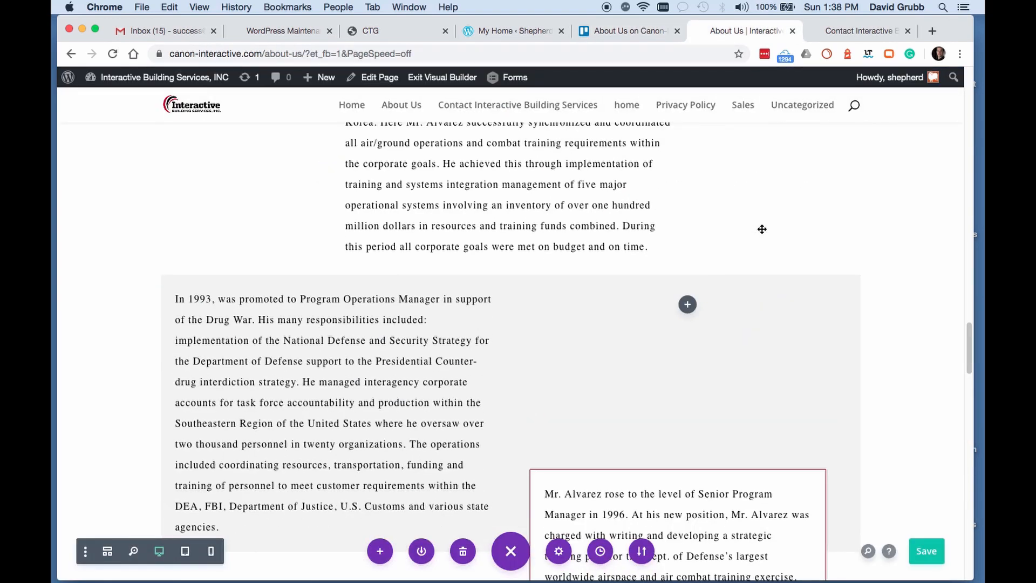
scroll(763, 229, "down", 15)
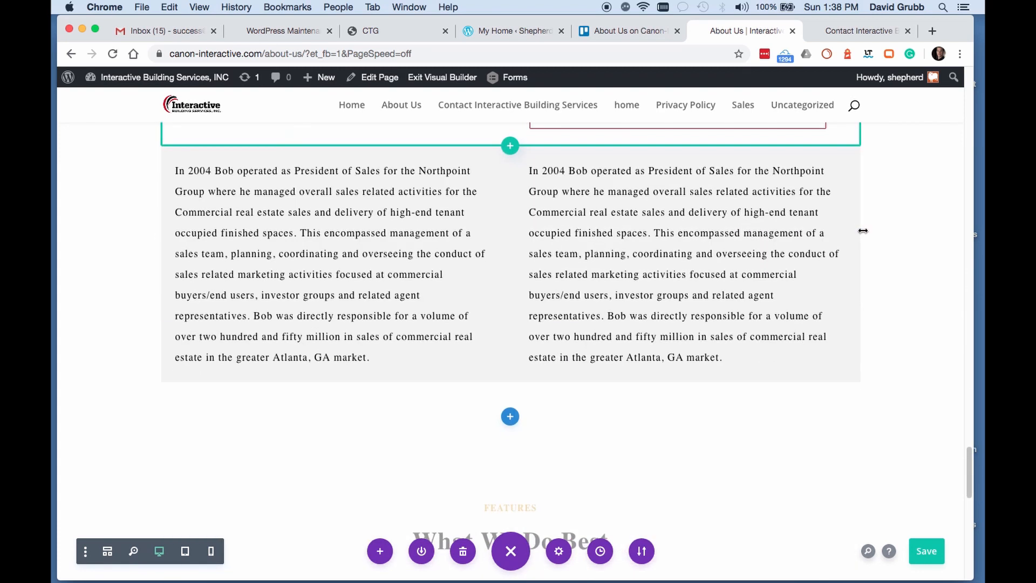
left_click(630, 31)
left_click(280, 264)
- Replace the right-column module's text with the JBAR paragraph
left_click(747, 31)
scroll(690, 262, "up", 1)
left_click(666, 233)
triple_click(393, 408)
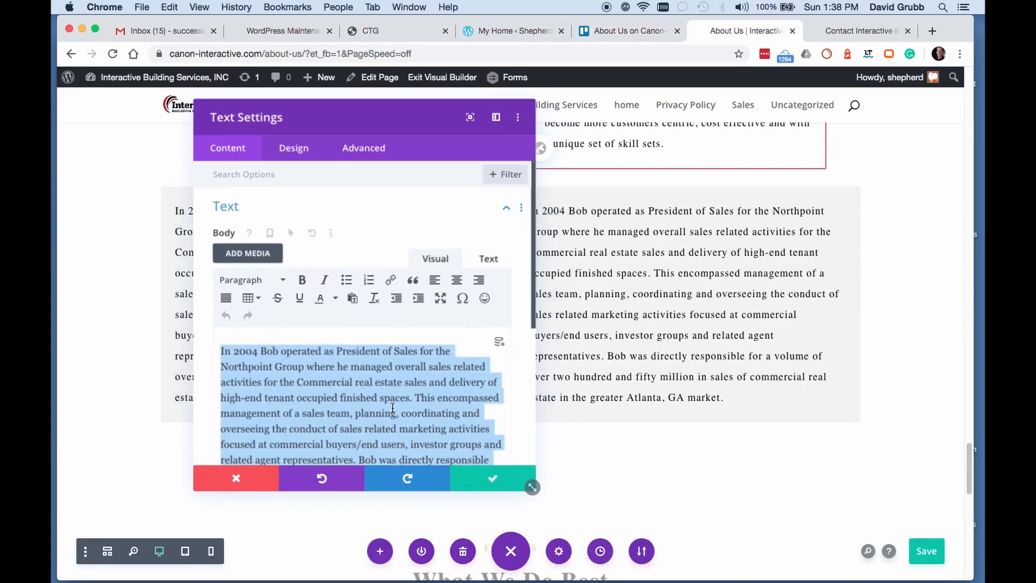
type("After several years in large corporate environments Bob decided to utilize his strategic business planning skills and founded JBAR Enterprises LLC, a Service Disabled Veteran Owned Small Business. The company focused on small construction projects with renewable energy business solutions. The business model focuses on the construction of renewable energy platform and construction services to the federal government. As the CEO of JBAR Enterprises, he has worked tirelessly to build a team of industry professionals and a core team of superb executives with a vast depth and breadth of industry experience. Bob has acquired a keen sense of cost efficiency and complex Program/Project management functionalities related to Business Operating Systems.")
left_click(492, 478)
- Add a three-column row with the duplicated education module and a new Text module
left_click(511, 492)
left_click(592, 245)
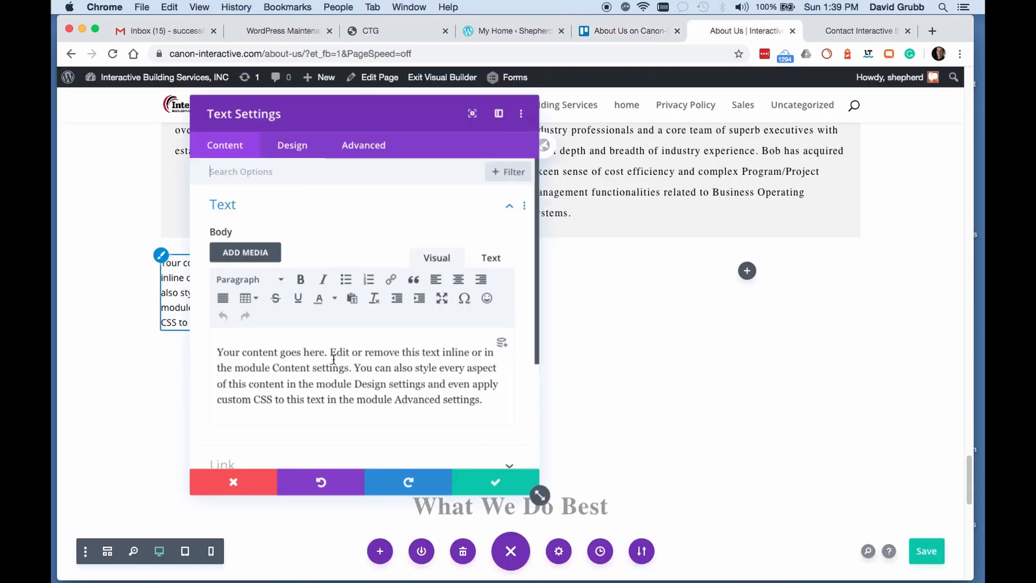
left_click(268, 263)
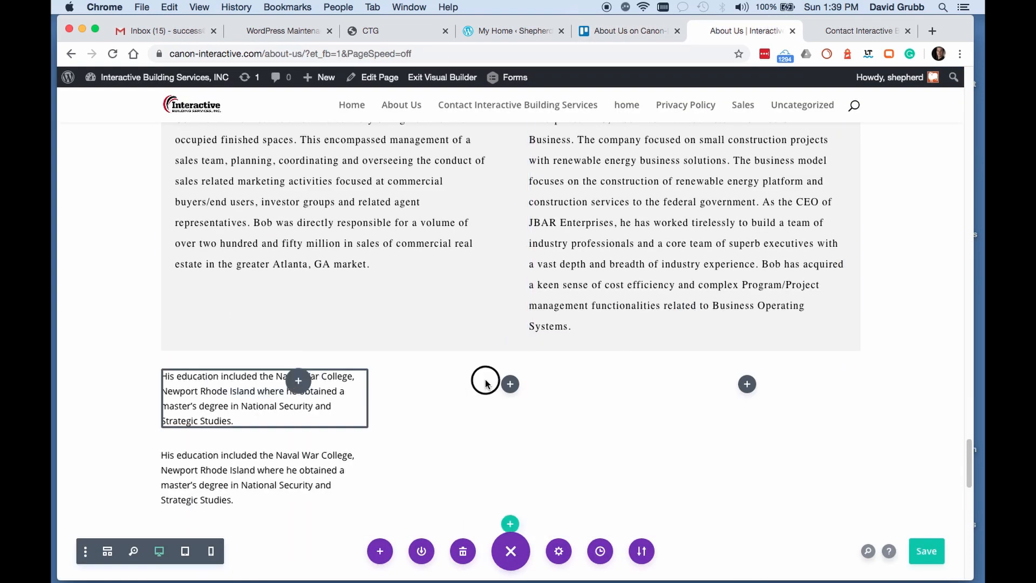
left_click(489, 377)
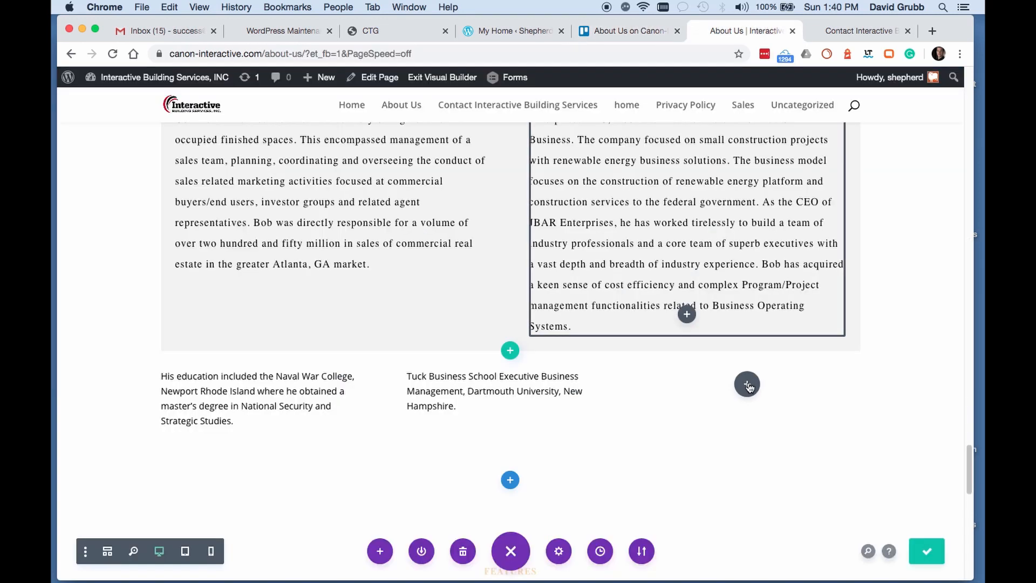
left_click(749, 387)
type("text")
left_click(705, 238)
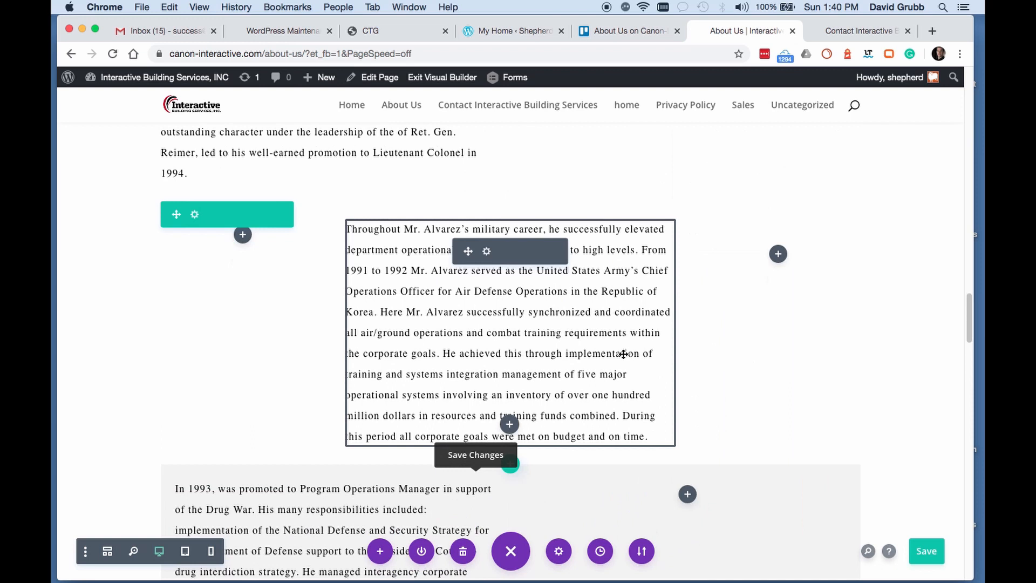
scroll(724, 387, "down", 5)
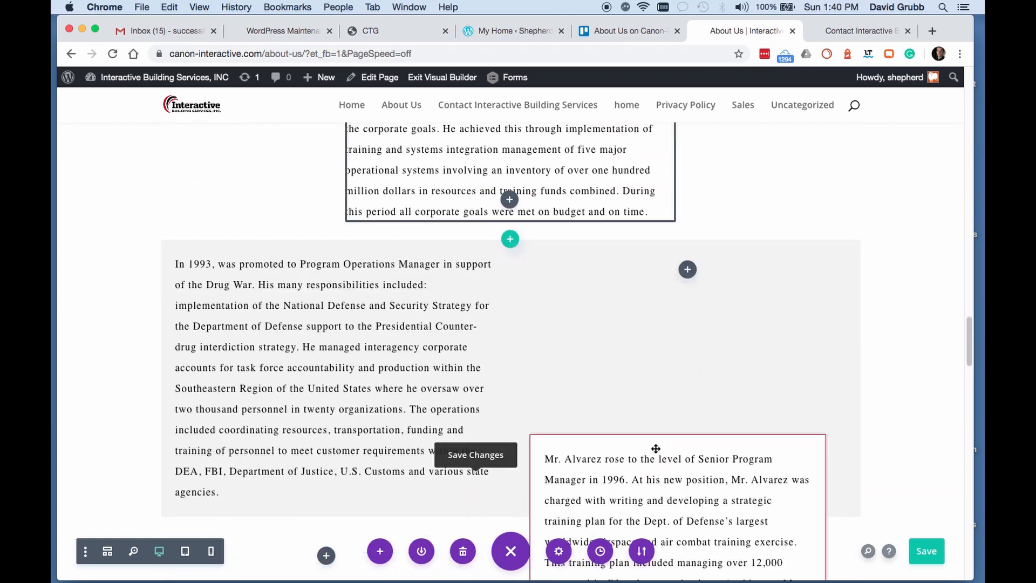
- Paste the copied module styles and move the military-career text into the right column
right_click(702, 386)
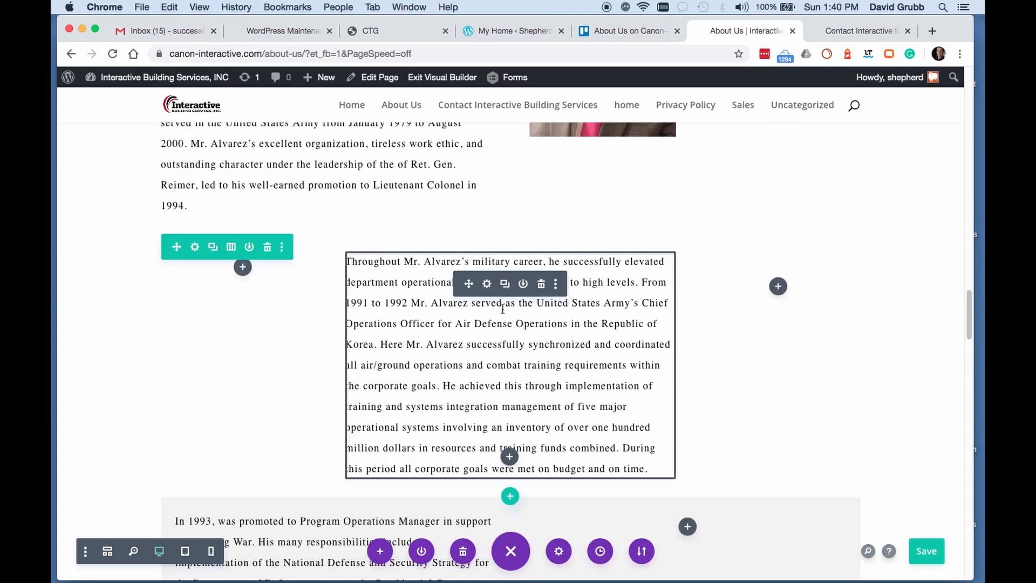
right_click(499, 294)
left_click(553, 420)
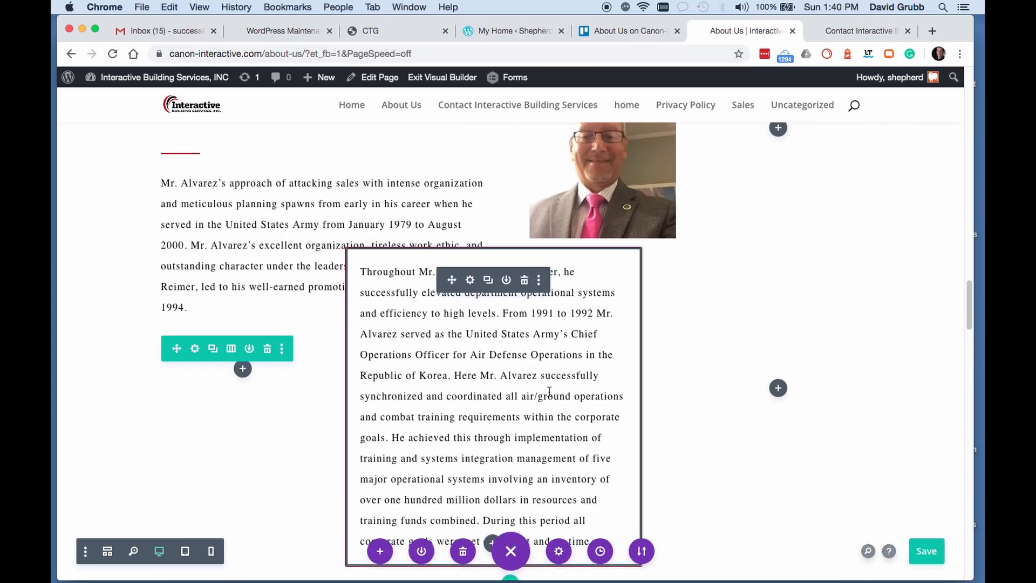
left_click_drag(576, 299, 777, 349)
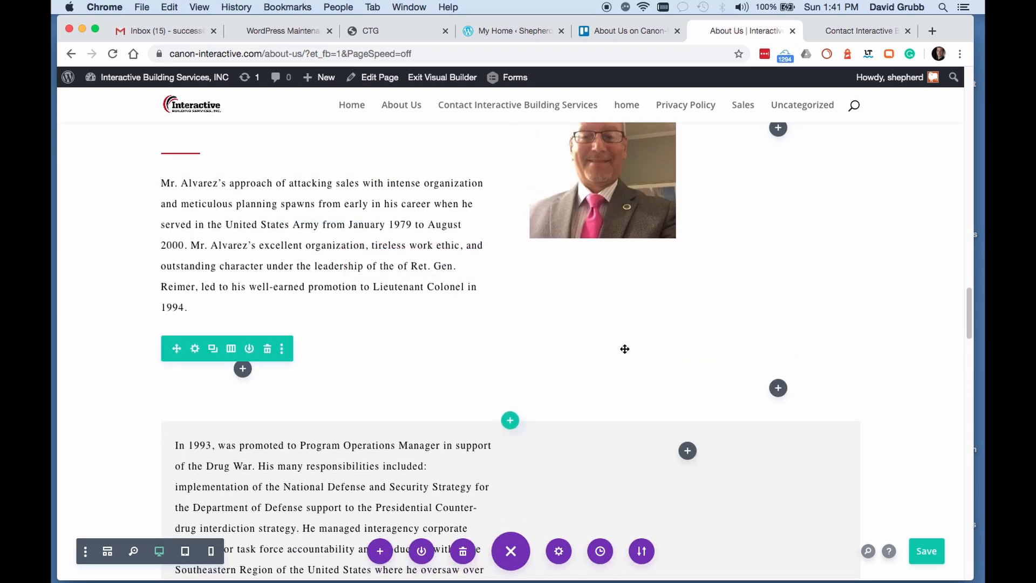
- Give the row a quarter/three-quarter column layout and widen the text's left spacing
left_click(232, 349)
left_click(242, 242)
scroll(671, 430, "down", 2)
scroll(671, 430, "up", 3)
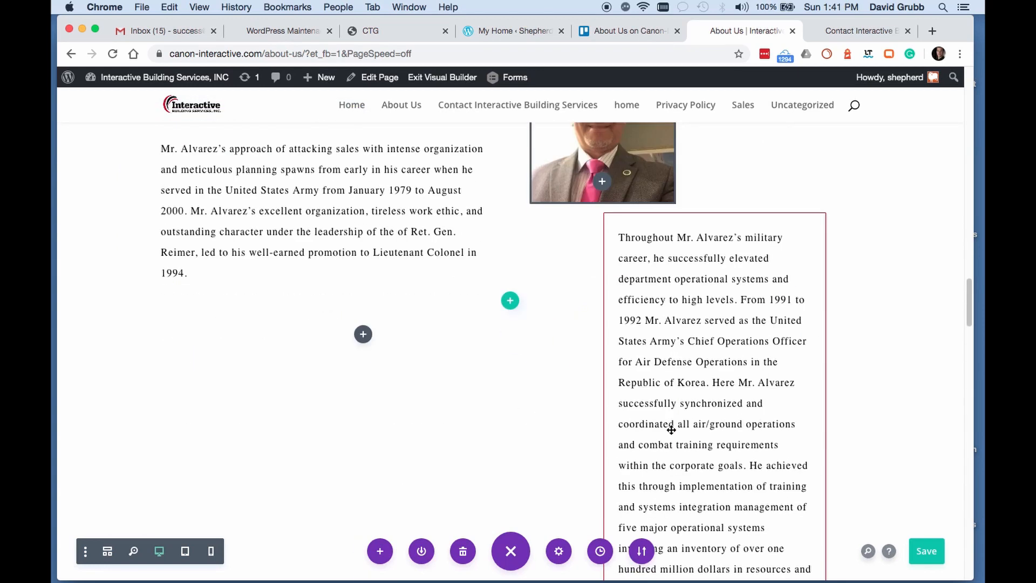
left_click(232, 412)
left_click(236, 275)
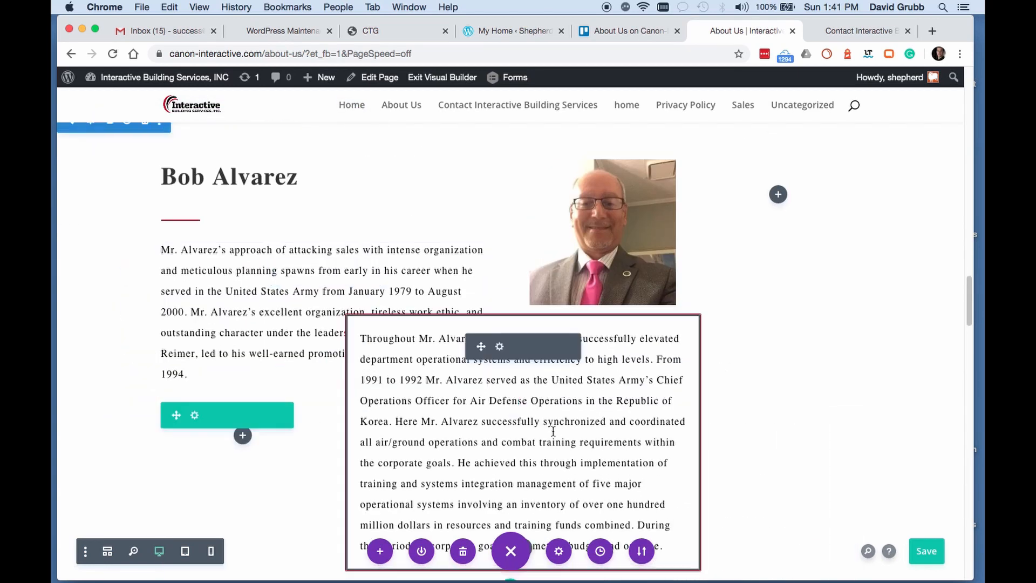
left_click(231, 416)
left_click(327, 245)
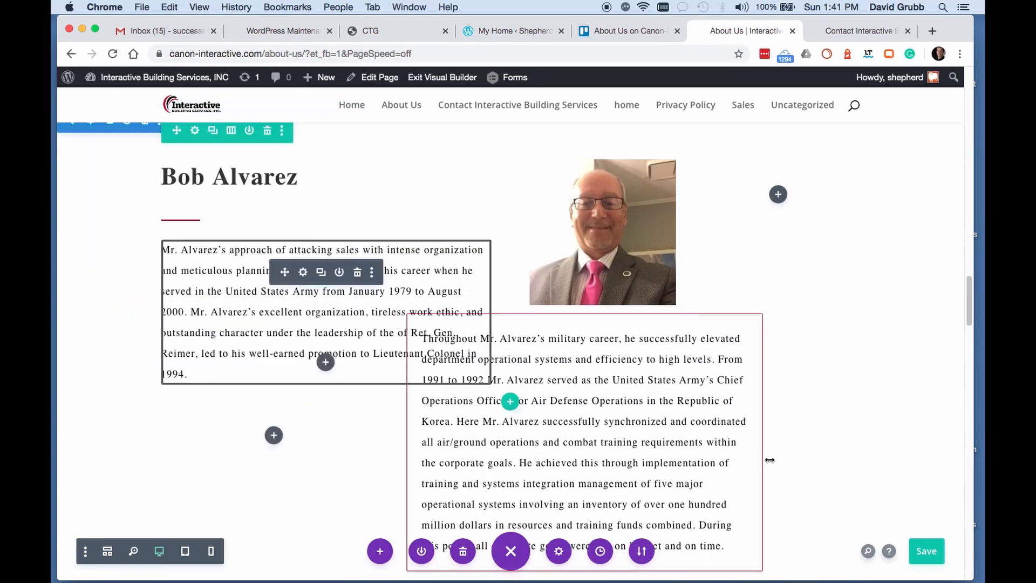
scroll(775, 441, "down", 2)
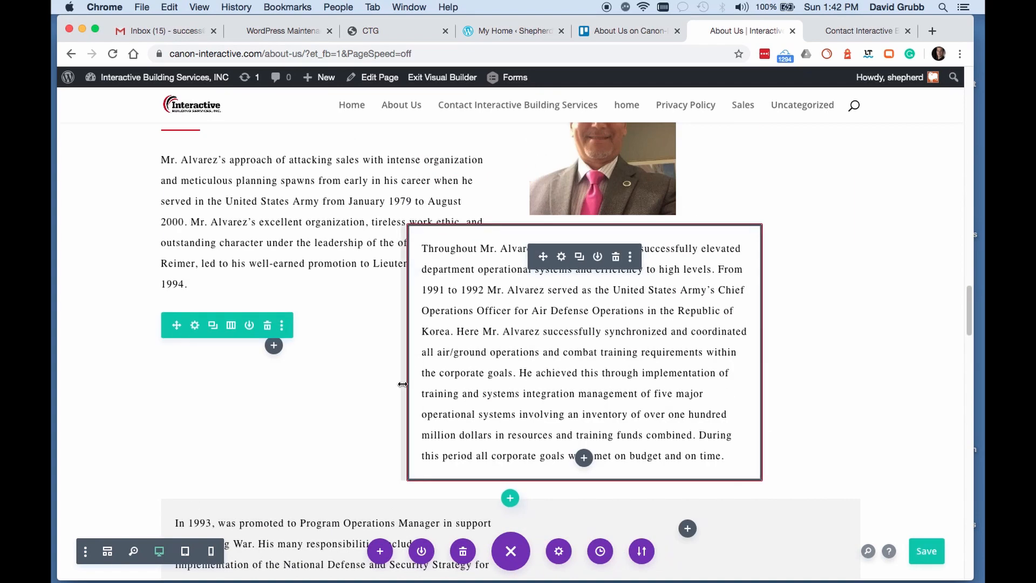
left_click_drag(410, 322, 541, 348)
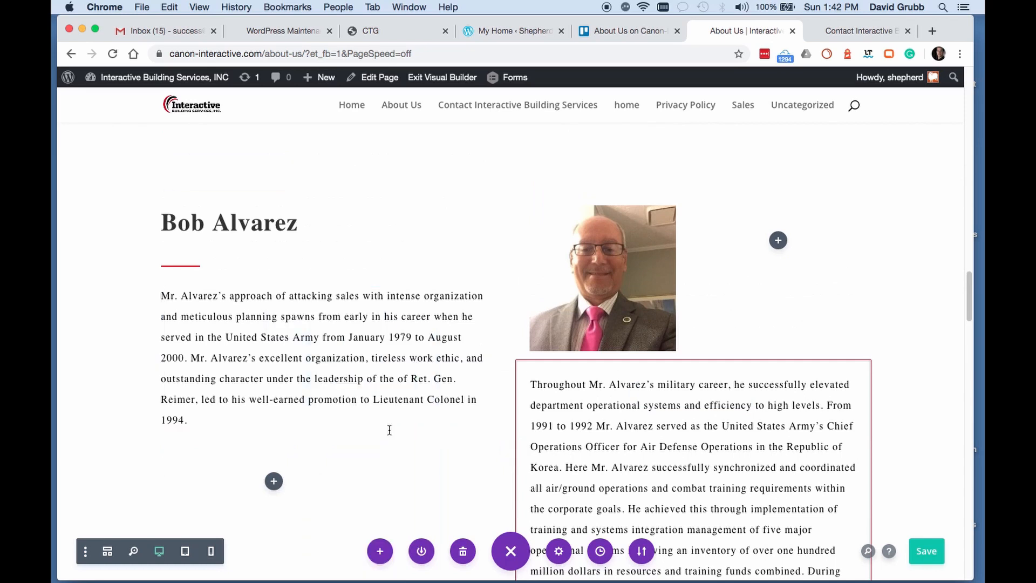
scroll(389, 426, "down", 10)
scroll(392, 424, "down", 6)
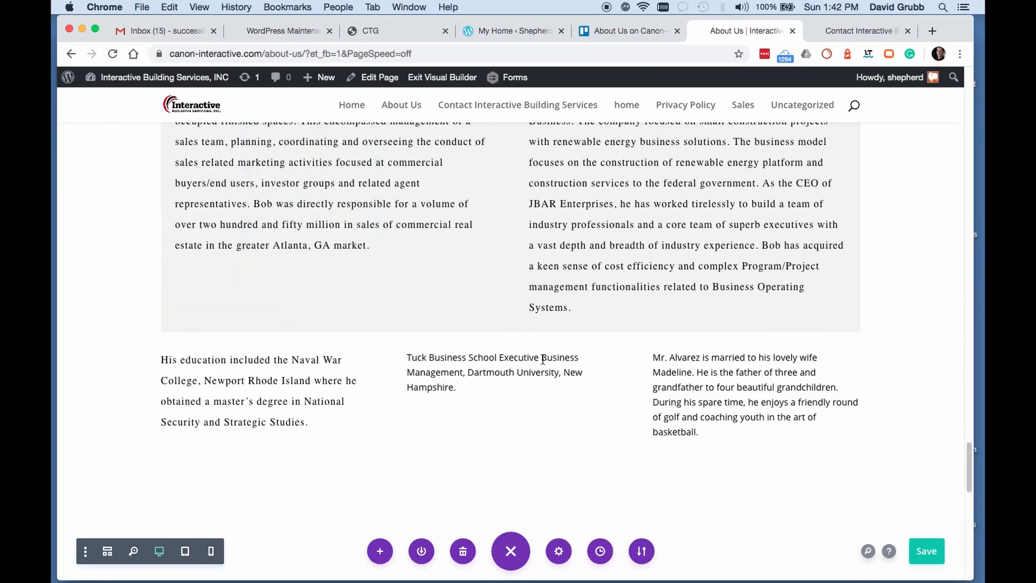
- Apply the serif bio style to the family and Tuck paragraphs
left_click(794, 320)
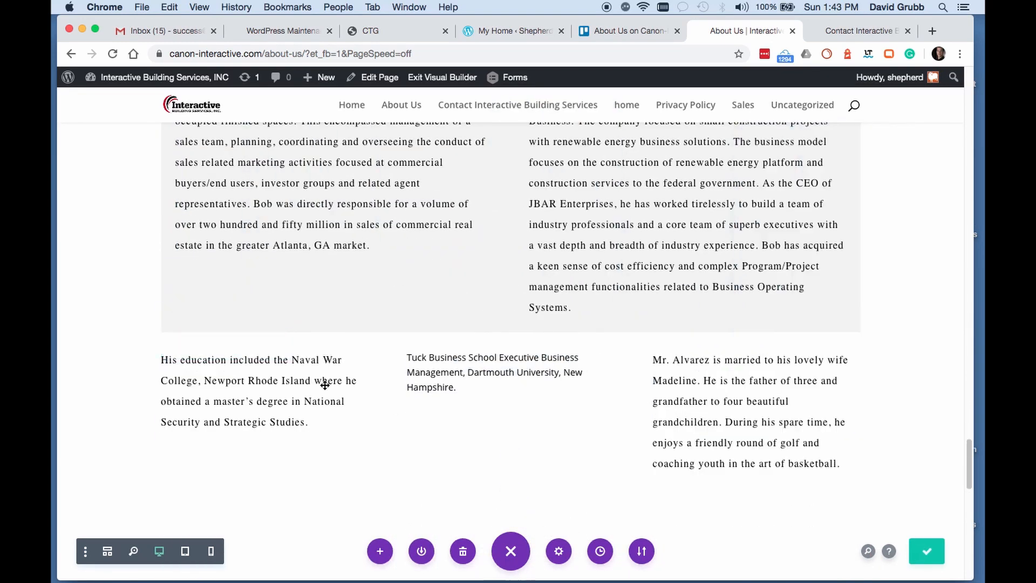
left_click(555, 359)
left_click(553, 320)
scroll(815, 362, "up", 12)
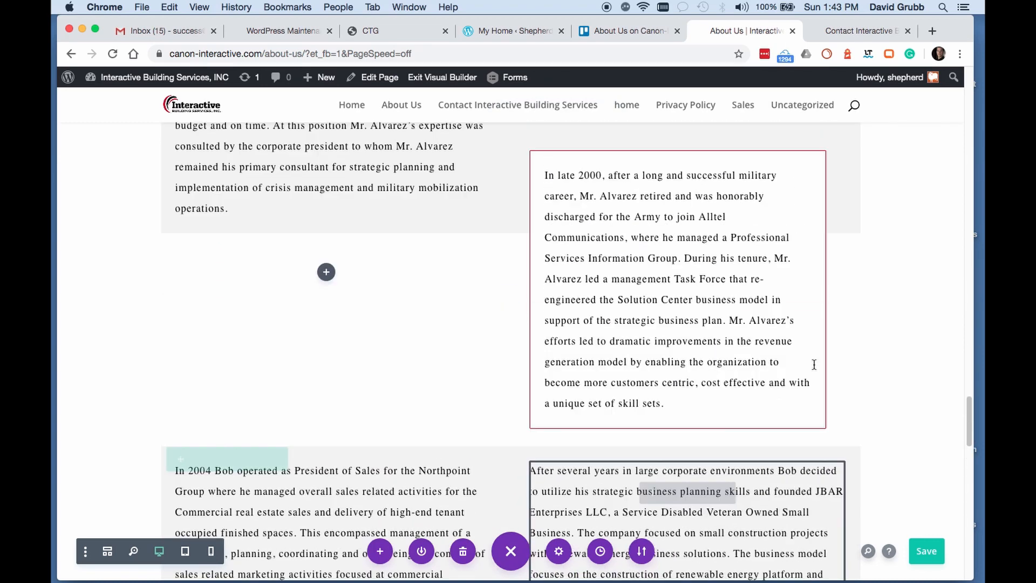
- Split Hanson's bio row into wide and narrow columns and save the page
scroll(811, 365, "up", 10)
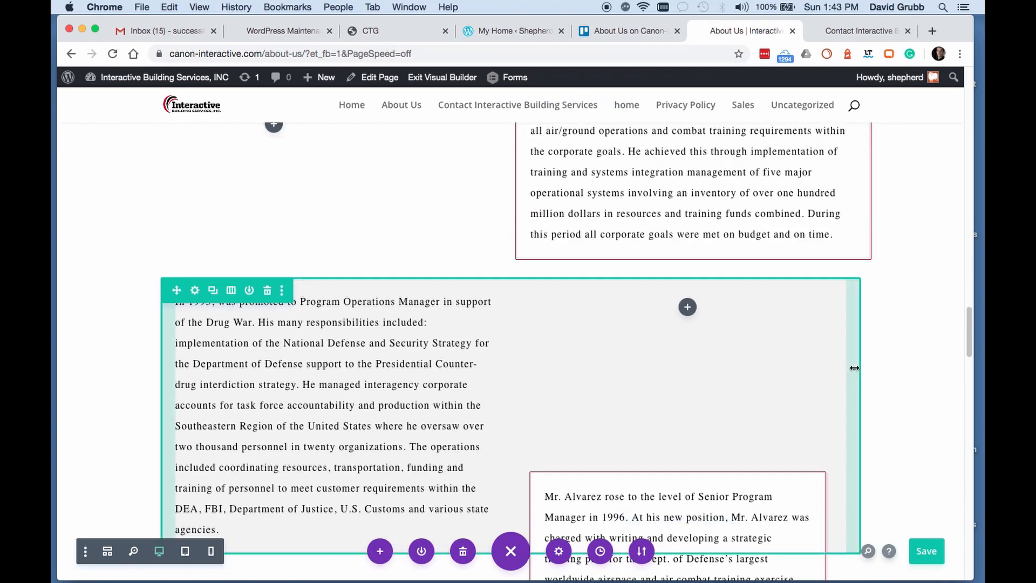
scroll(890, 458, "up", 11)
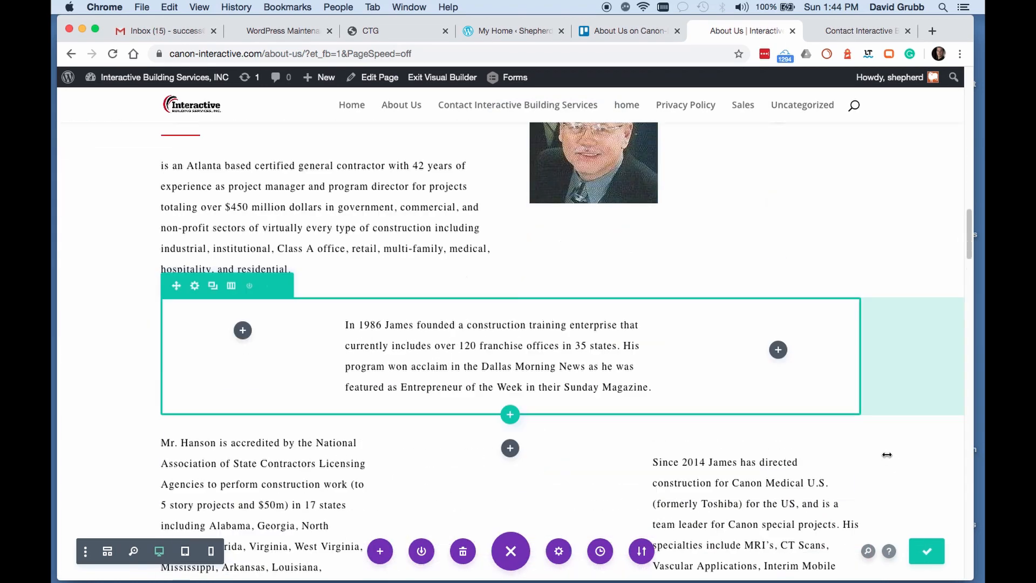
scroll(887, 456, "down", 4)
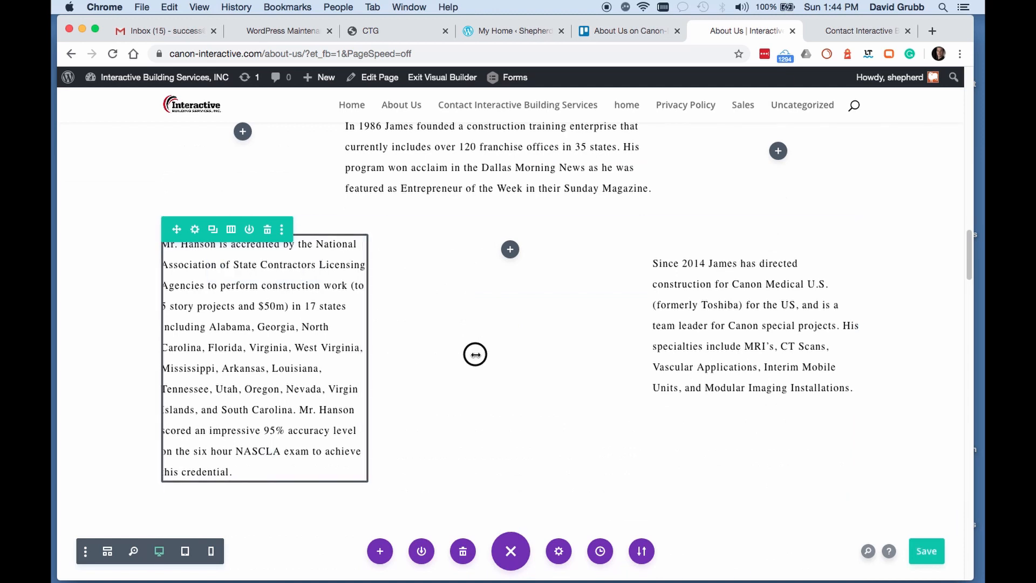
left_click(231, 230)
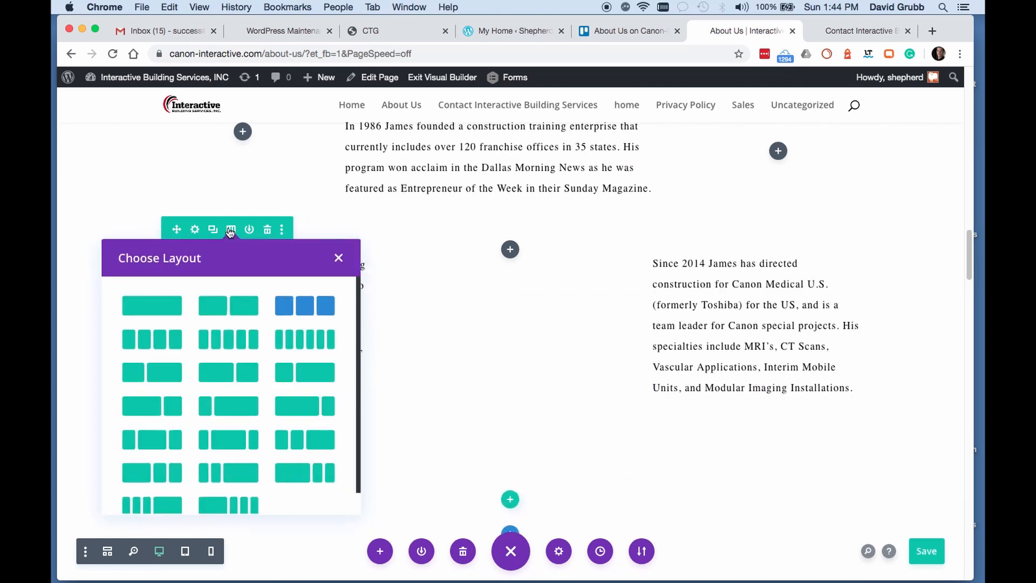
scroll(192, 427, "down", 2)
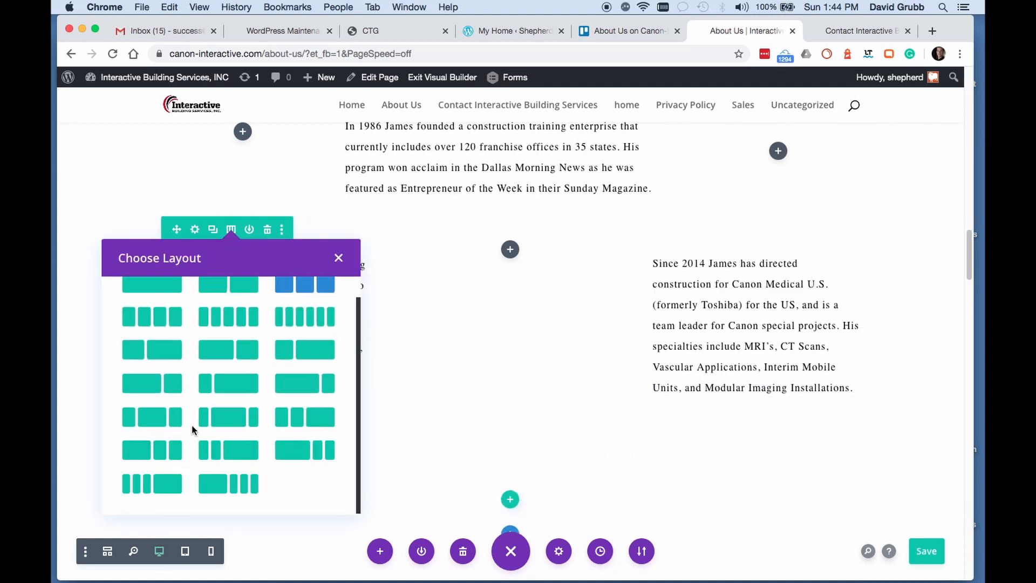
left_click(176, 454)
scroll(724, 314, "up", 3)
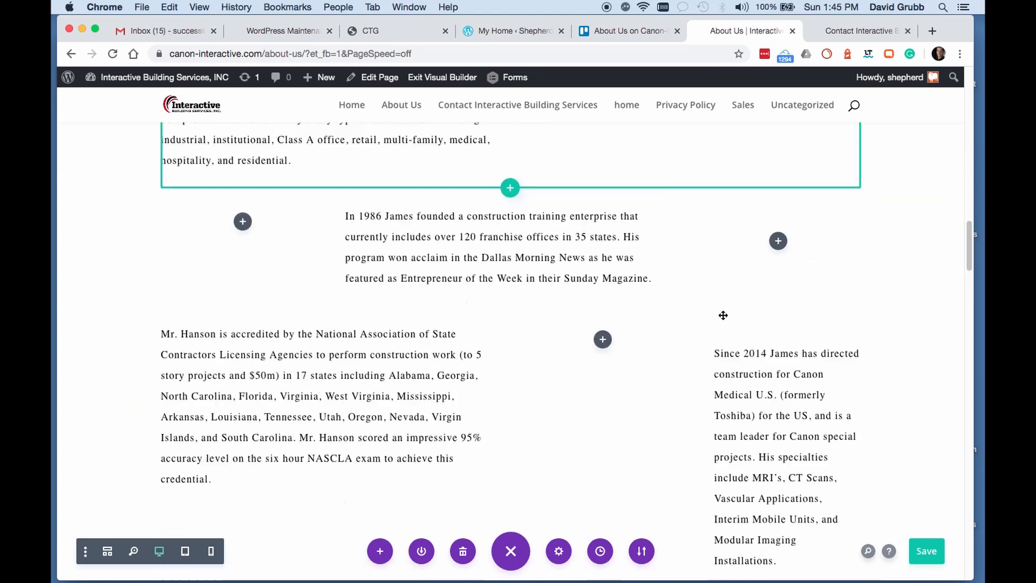
key("super+s")
- Move the Since 2014 paragraph into the middle column and make the row two equal columns
scroll(723, 315, "down", 3)
mouse_move(746, 297)
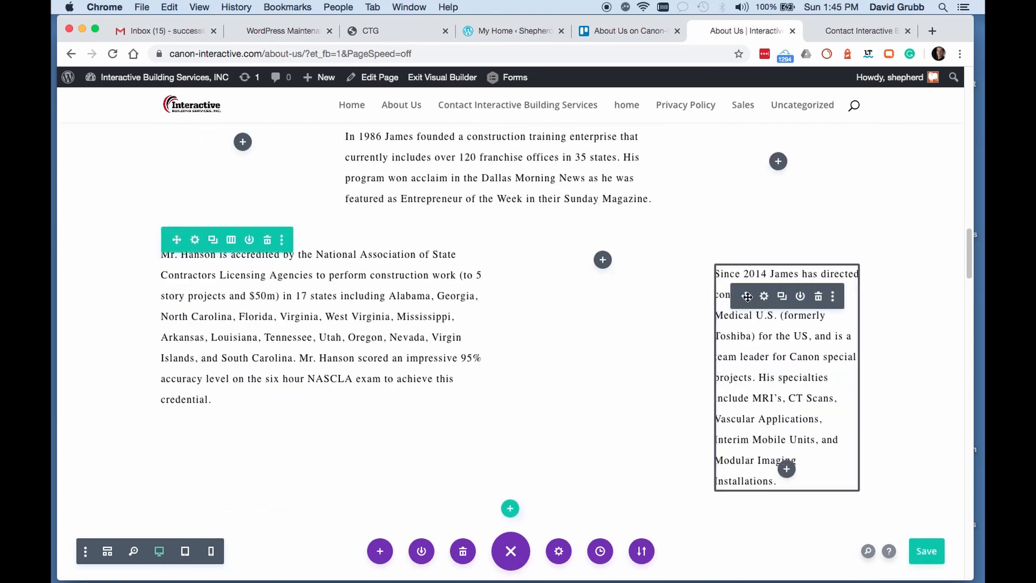
left_click_drag(747, 296, 575, 267)
left_click(231, 240)
left_click(244, 320)
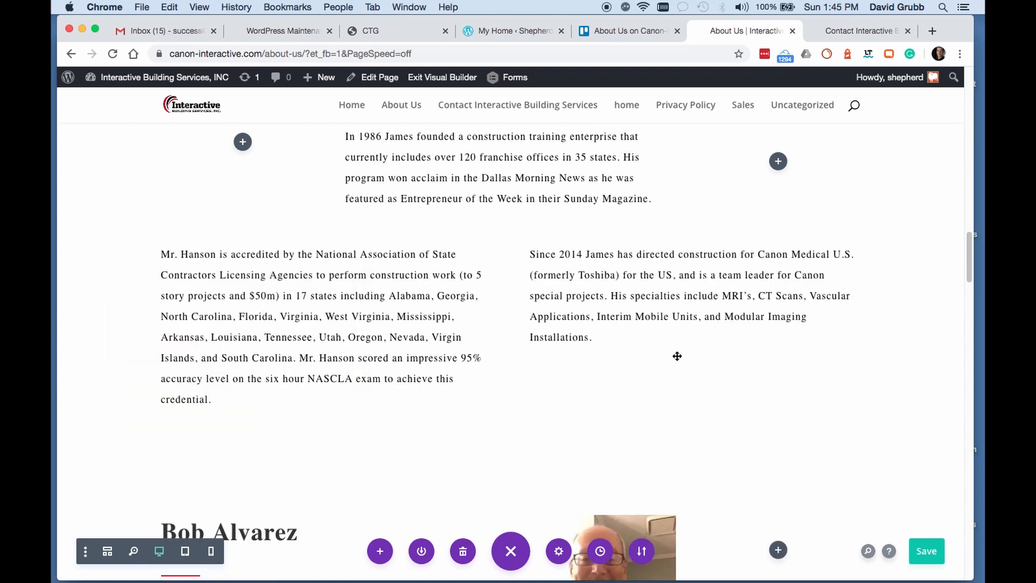
- Copy the bordered Alvarez paragraph's styles and paste them onto the Since 2014 paragraph
scroll(678, 357, "down", 10)
left_click(724, 376)
left_click(707, 254)
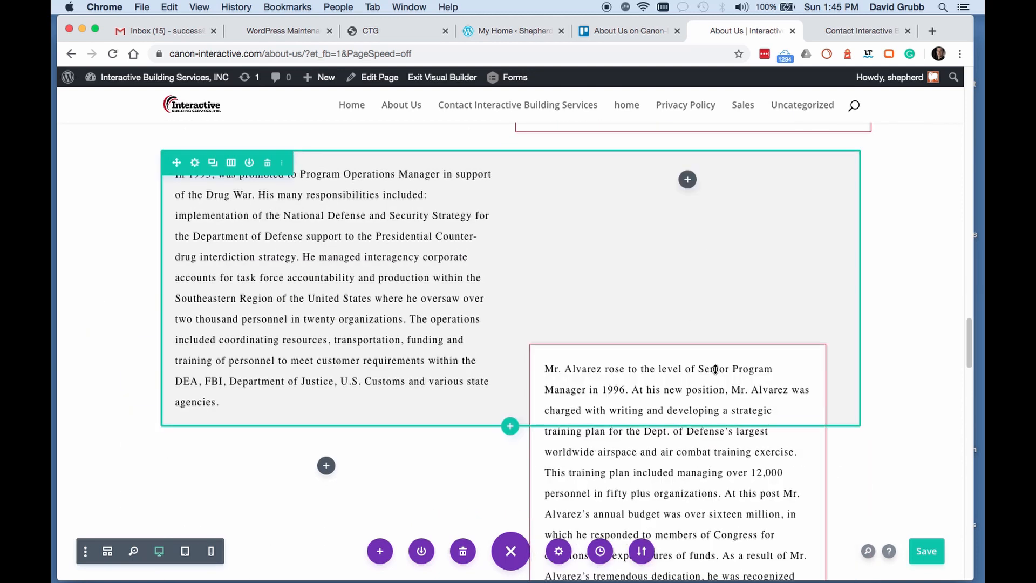
left_click(724, 376)
left_click(715, 237)
scroll(712, 248, "up", 15)
left_click(648, 364)
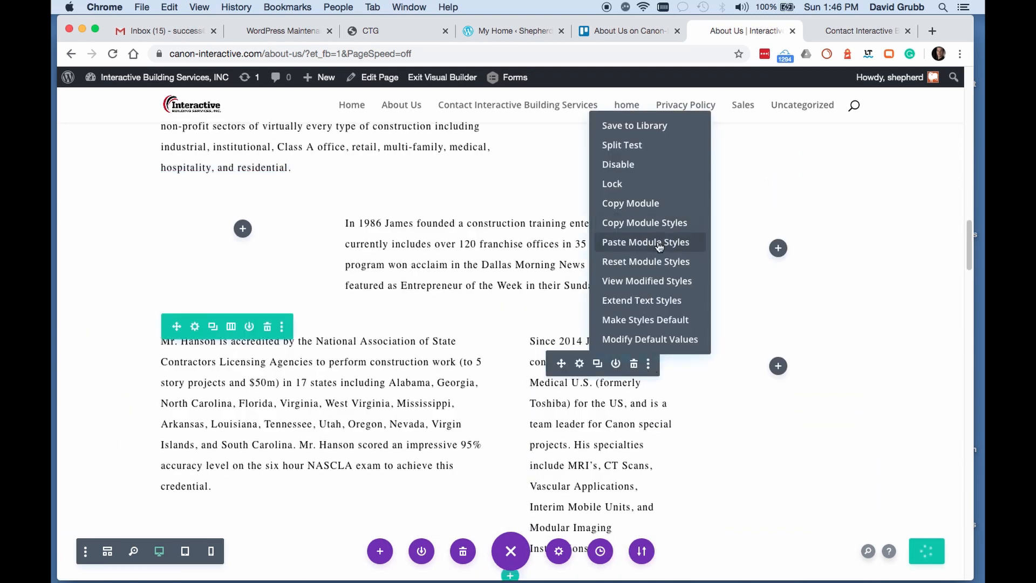
left_click(637, 243)
- Switch the row back to two columns and place the Since 2014 box on the right
scroll(303, 380, "down", 2)
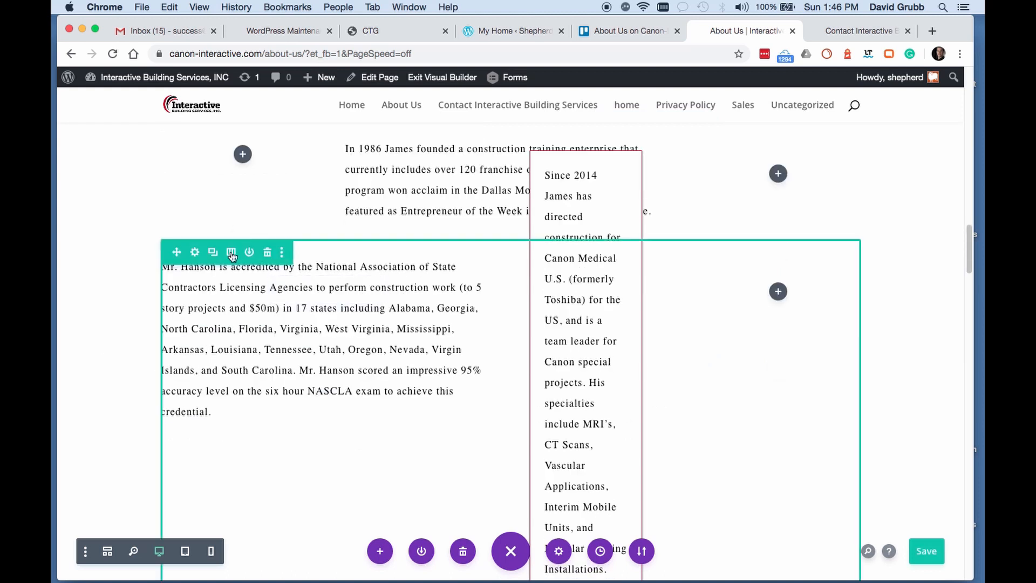
left_click(231, 253)
left_click(242, 335)
scroll(665, 250, "up", 2)
left_click_drag(664, 250, 706, 331)
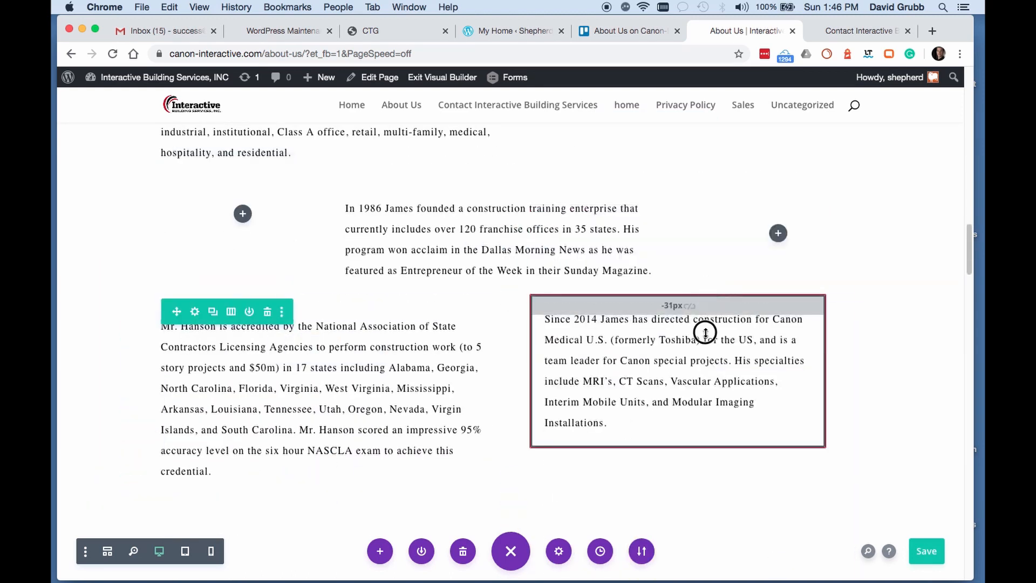
- Copy the grey Alvarez row's styles
scroll(431, 405, "up", 4)
scroll(324, 351, "down", 12)
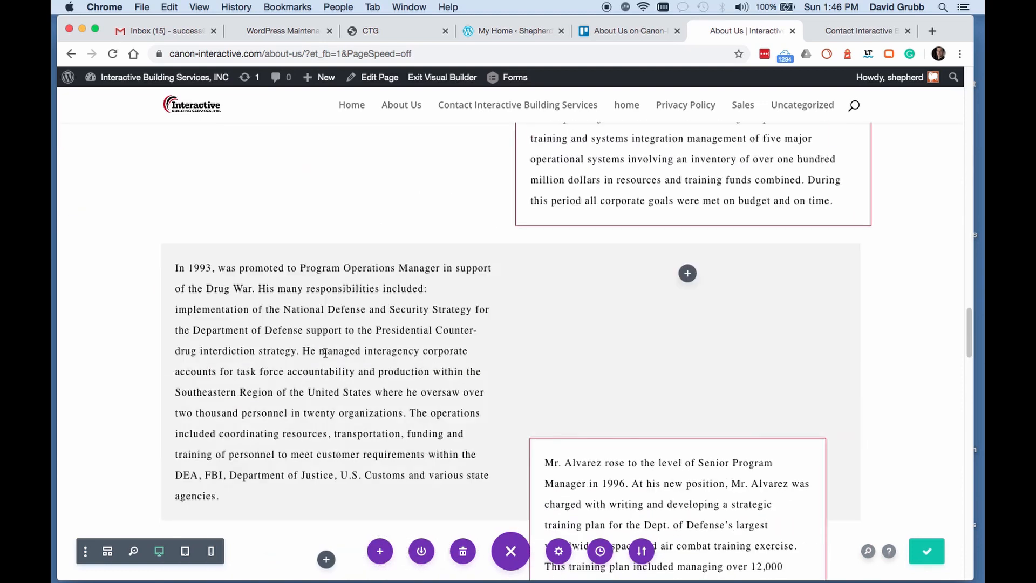
left_click(280, 254)
left_click(271, 370)
- Review the Hanson bio section's advanced settings, then close them
scroll(312, 234, "up", 9)
scroll(312, 234, "up", 3)
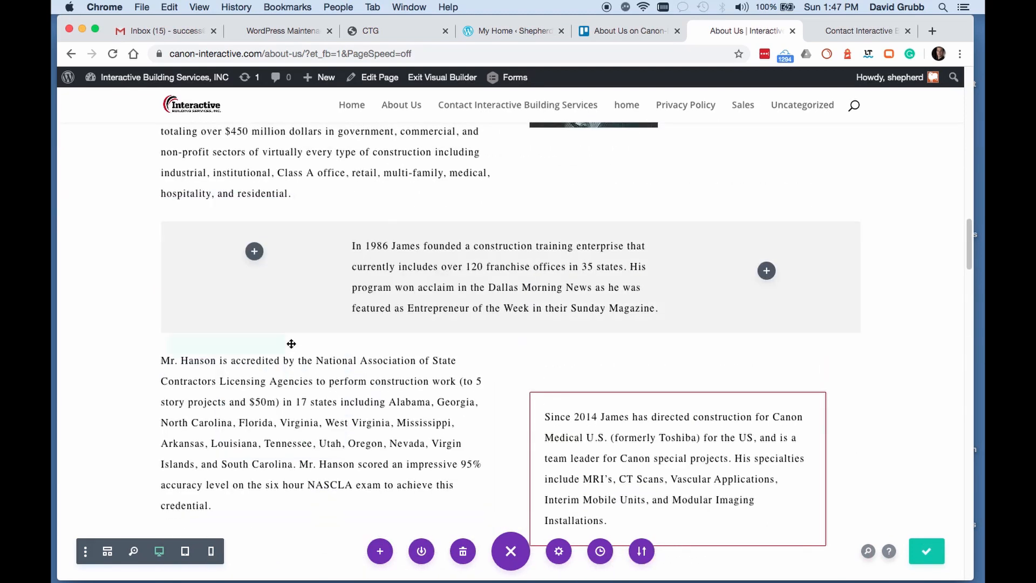
scroll(885, 393, "down", 12)
scroll(885, 378, "up", 12)
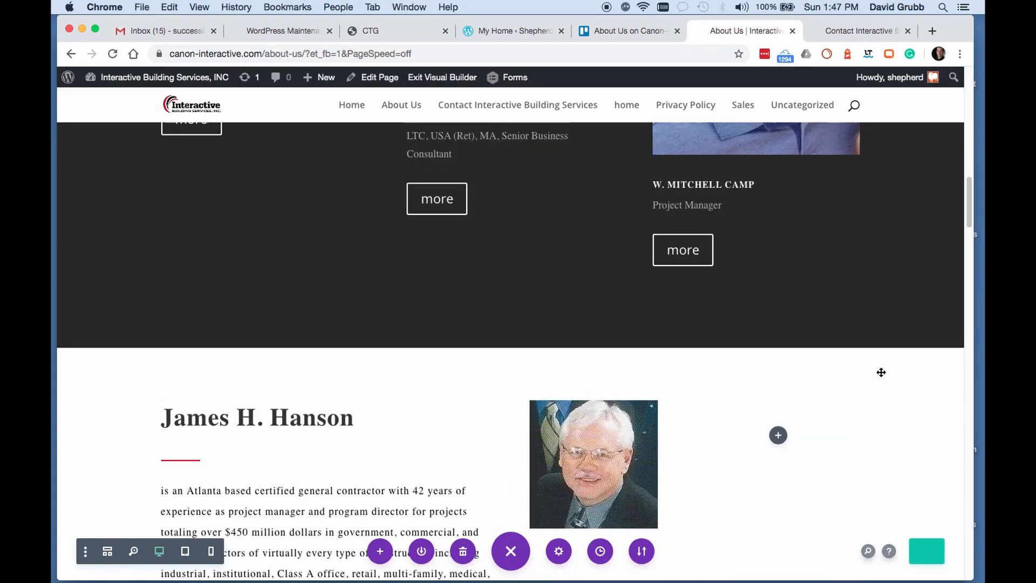
scroll(540, 370, "down", 3)
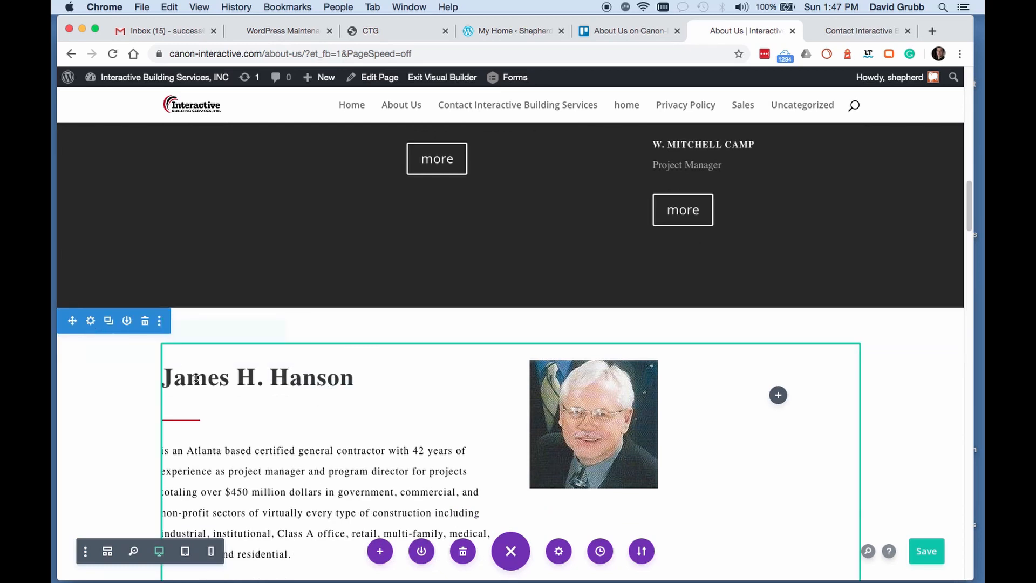
left_click(90, 320)
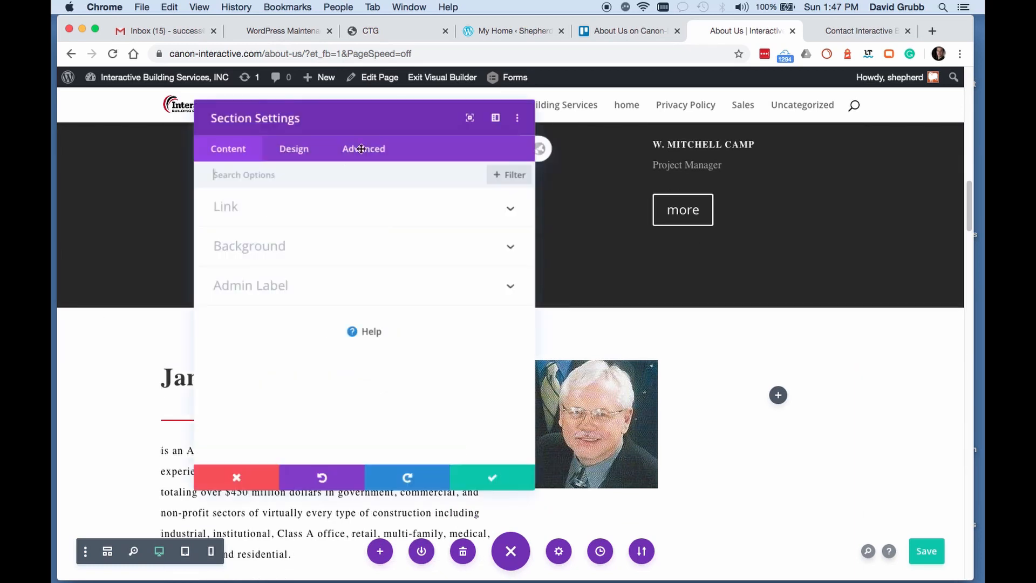
left_click(364, 149)
left_click(232, 481)
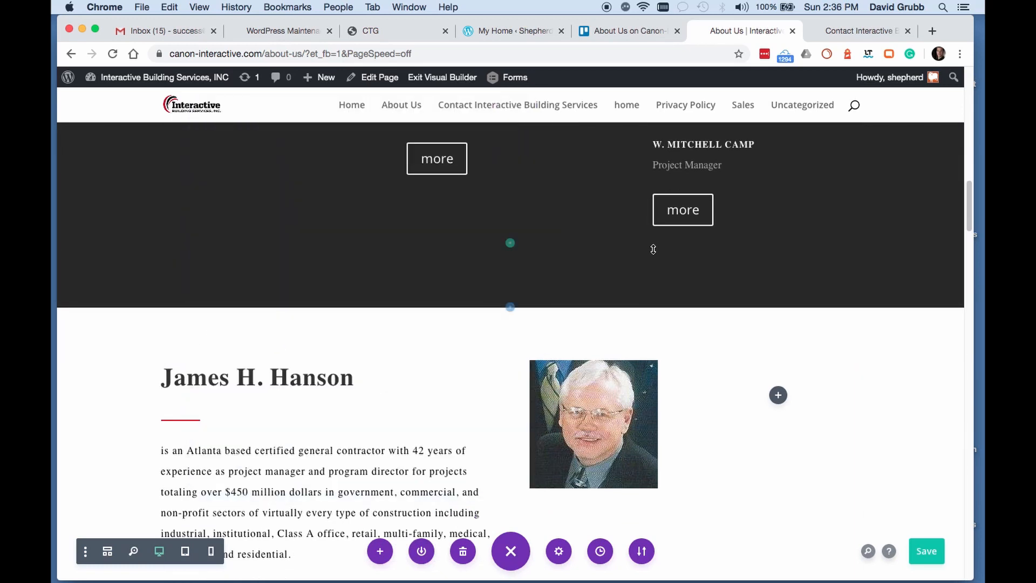
scroll(354, 217, "up", 6)
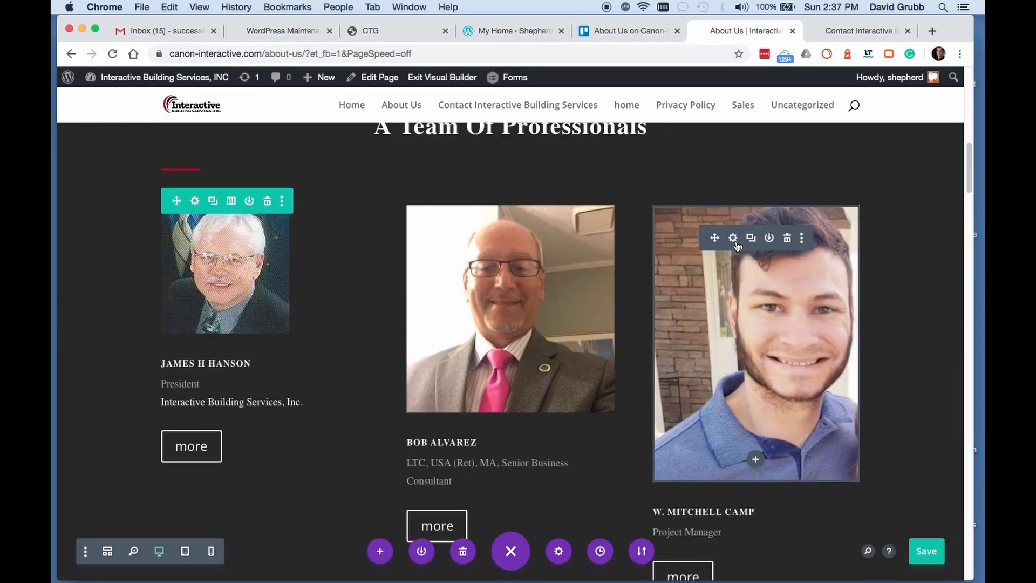
left_click(733, 239)
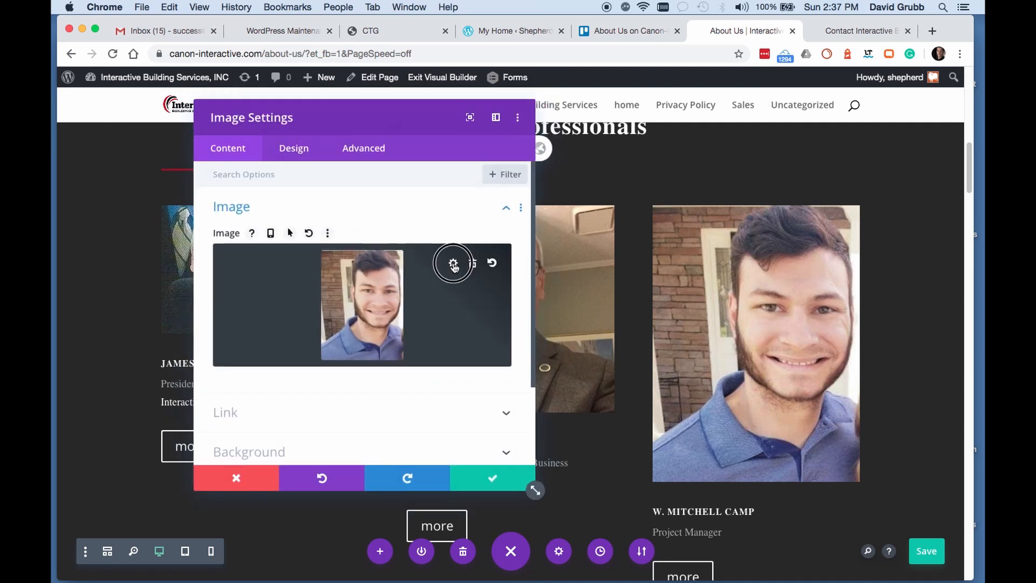
left_click(461, 267)
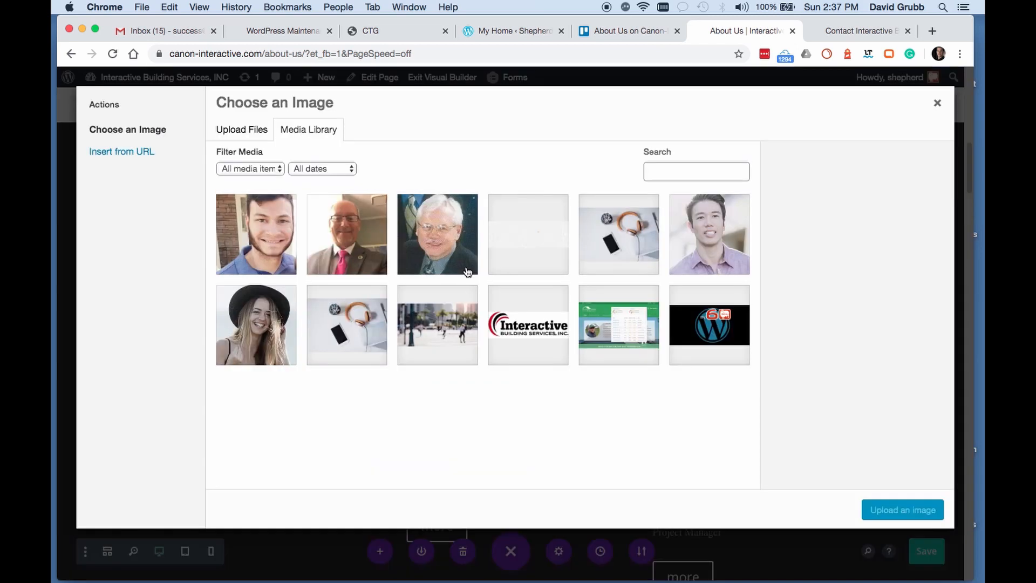
left_click(266, 240)
left_click(256, 133)
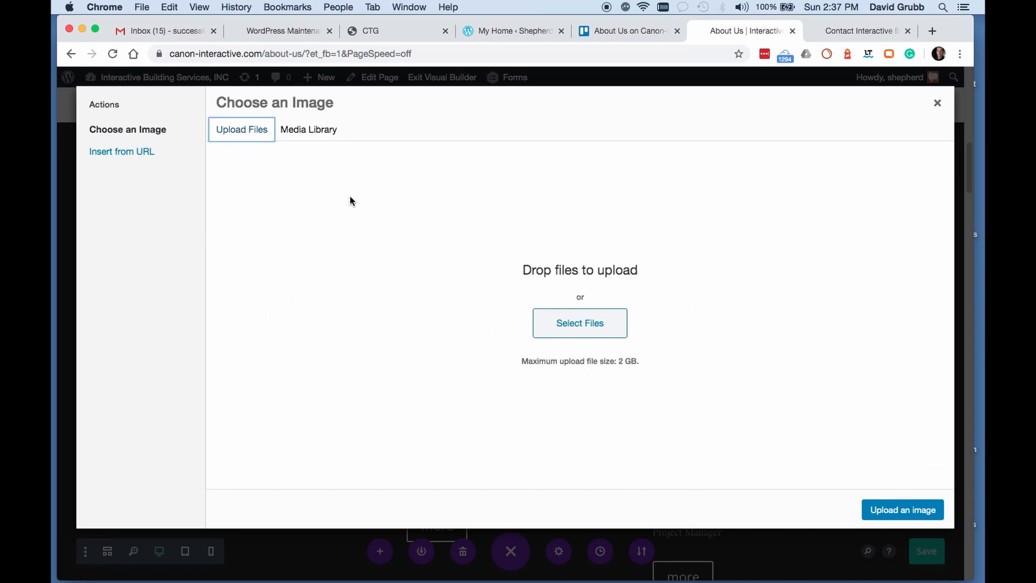
left_click(579, 321)
double_click(606, 238)
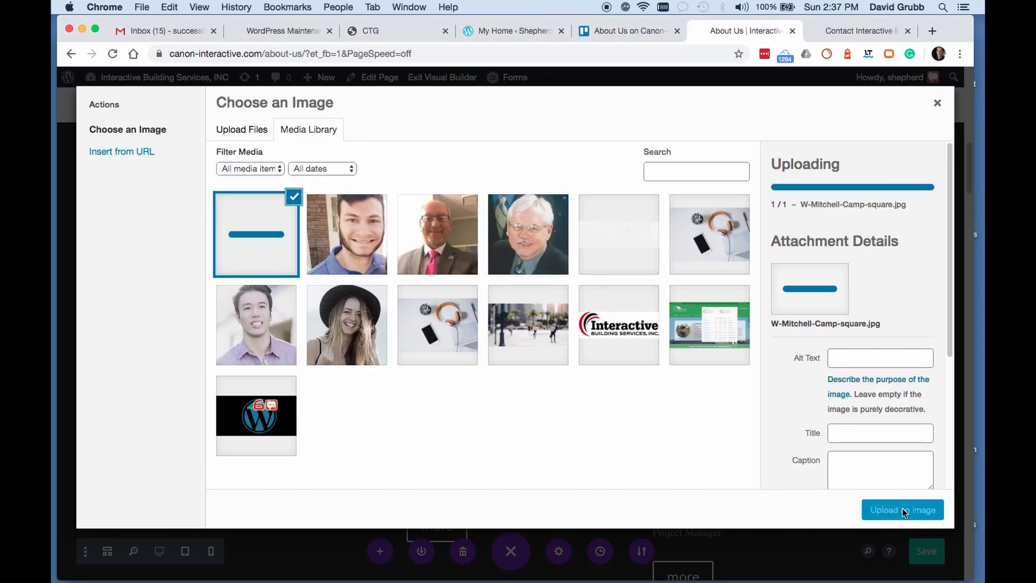
left_click(905, 511)
left_click(293, 147)
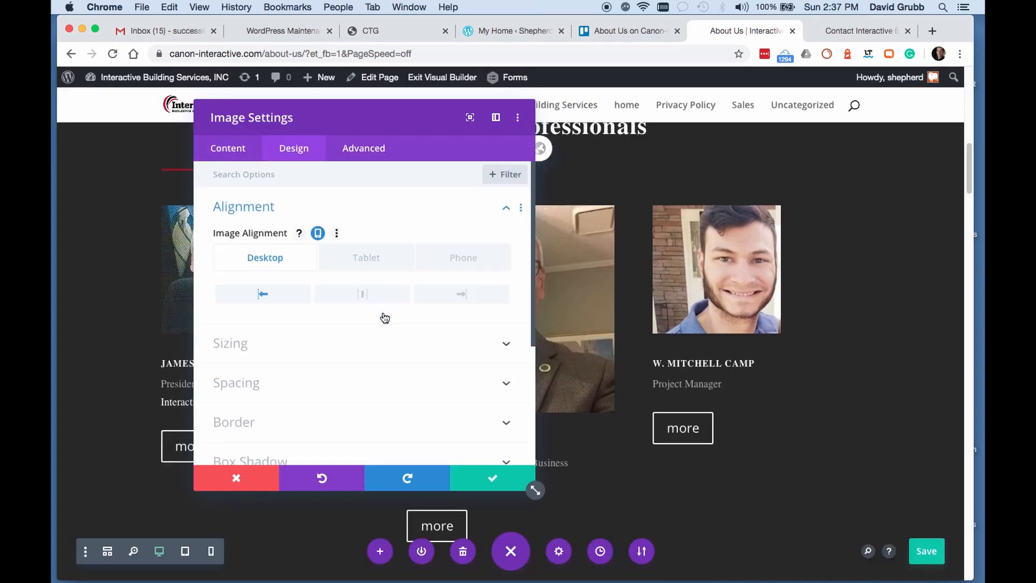
left_click(362, 293)
left_click(493, 478)
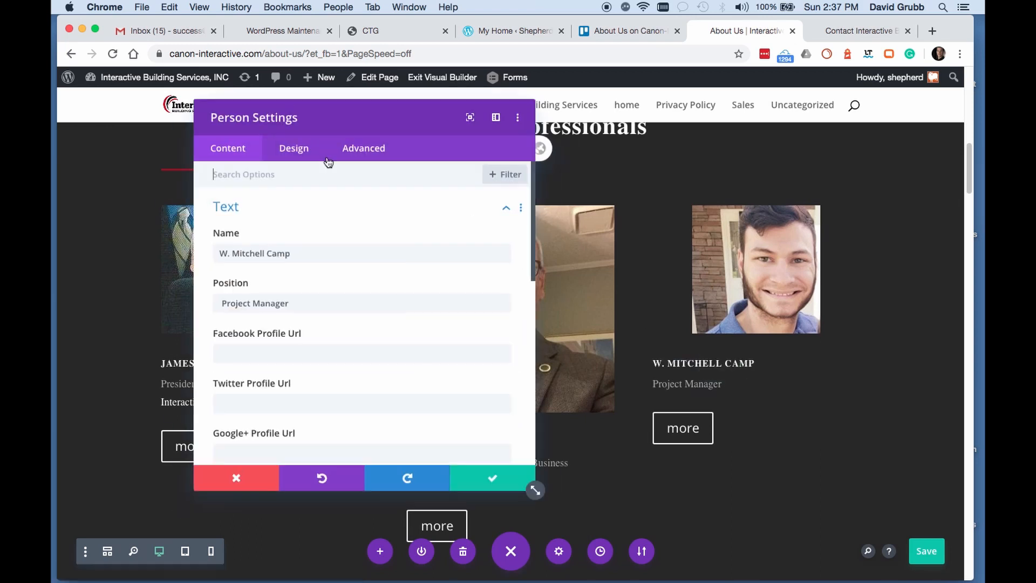
left_click(300, 150)
left_click(283, 387)
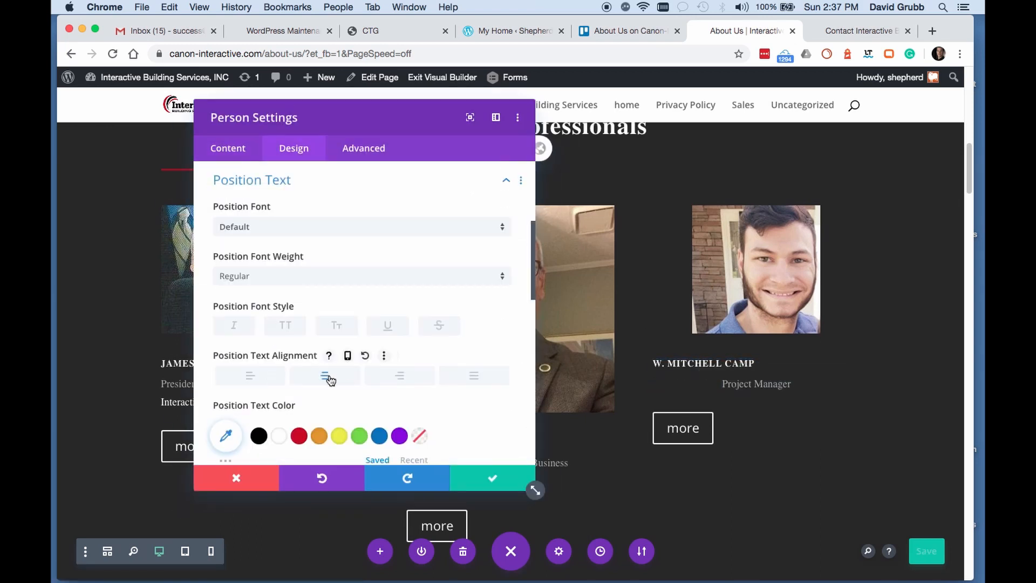
scroll(326, 376, "up", 3)
left_click(274, 196)
left_click(330, 408)
scroll(361, 410, "up", 3)
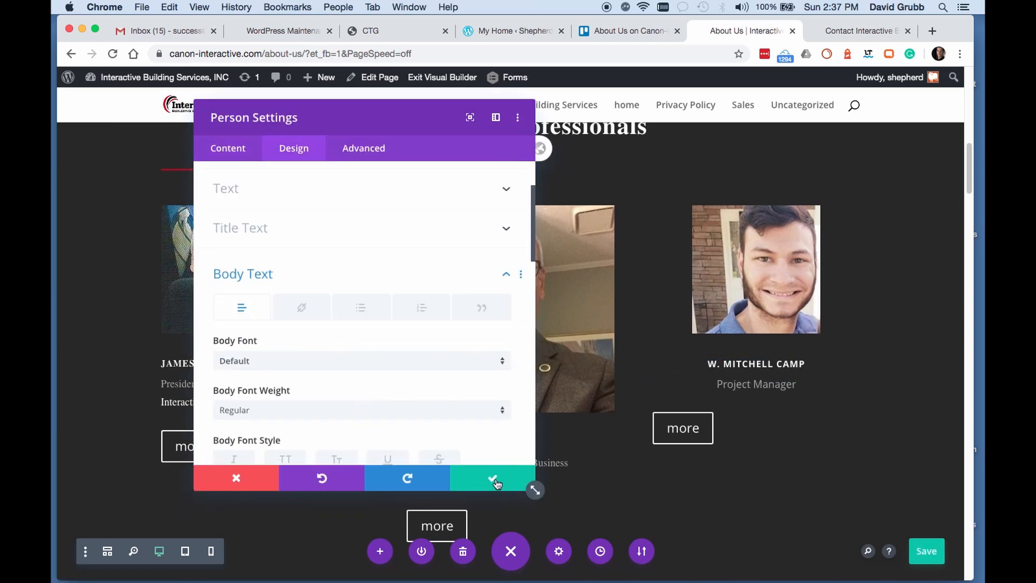
left_click(495, 481)
left_click(733, 419)
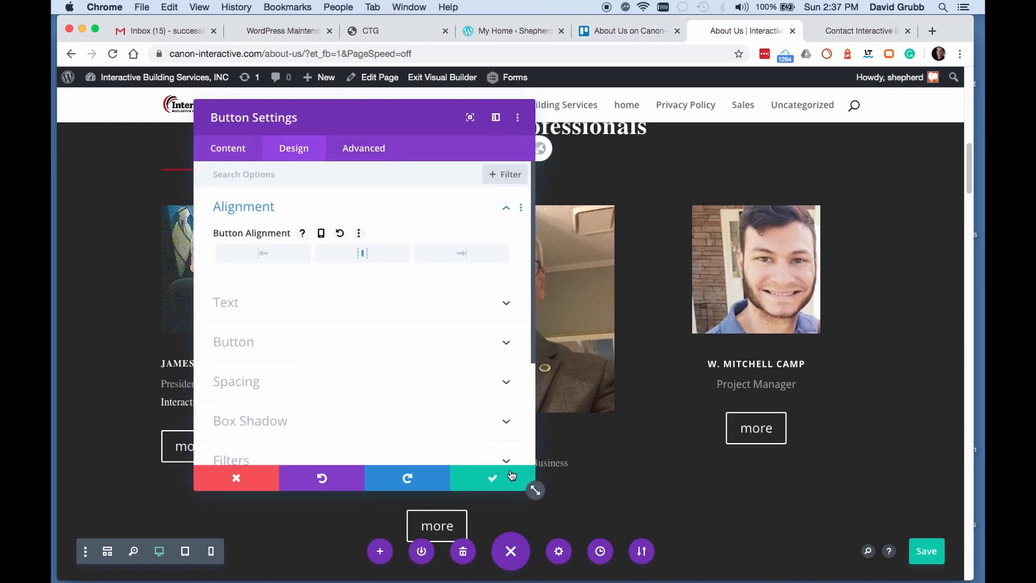
left_click(512, 476)
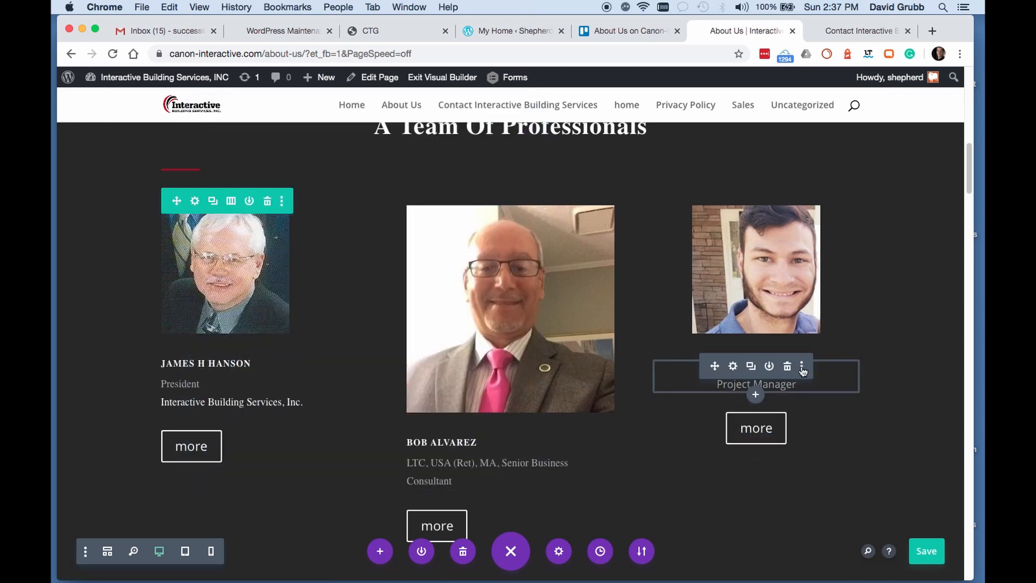
- Extend the third card's styles to the other team cards in this section
mouse_move(803, 369)
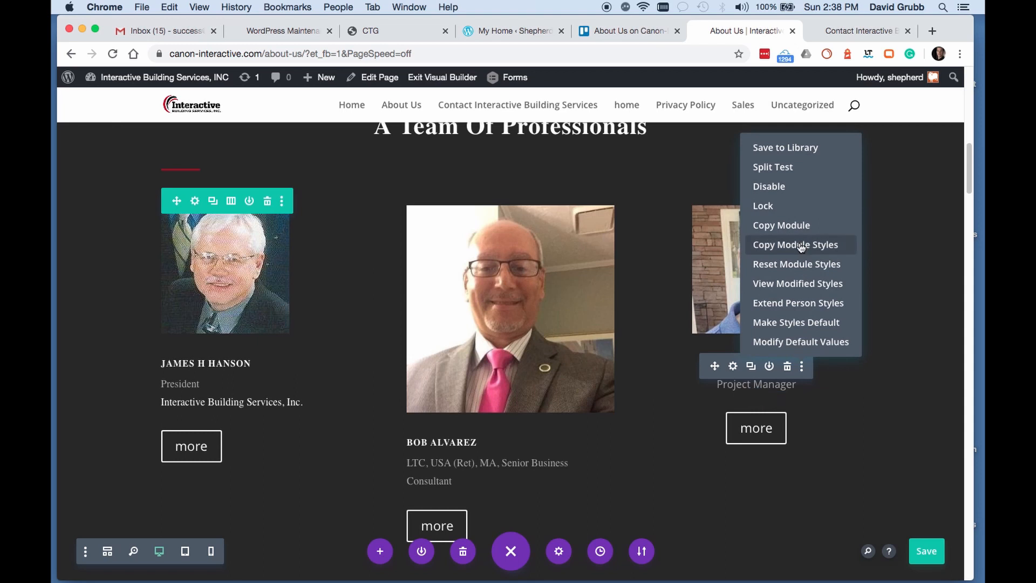
left_click(821, 308)
left_click(314, 207)
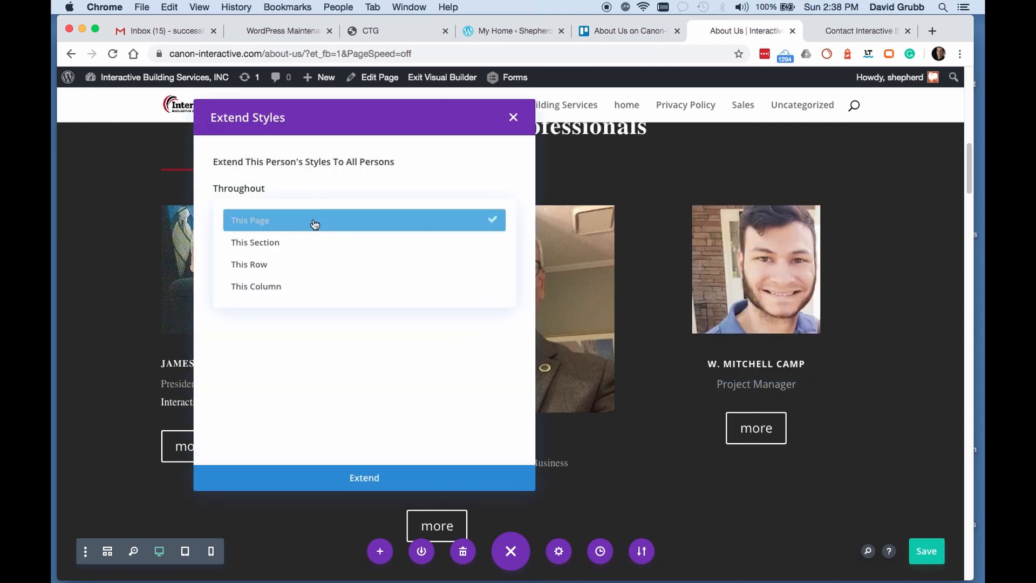
left_click(259, 245)
left_click(363, 479)
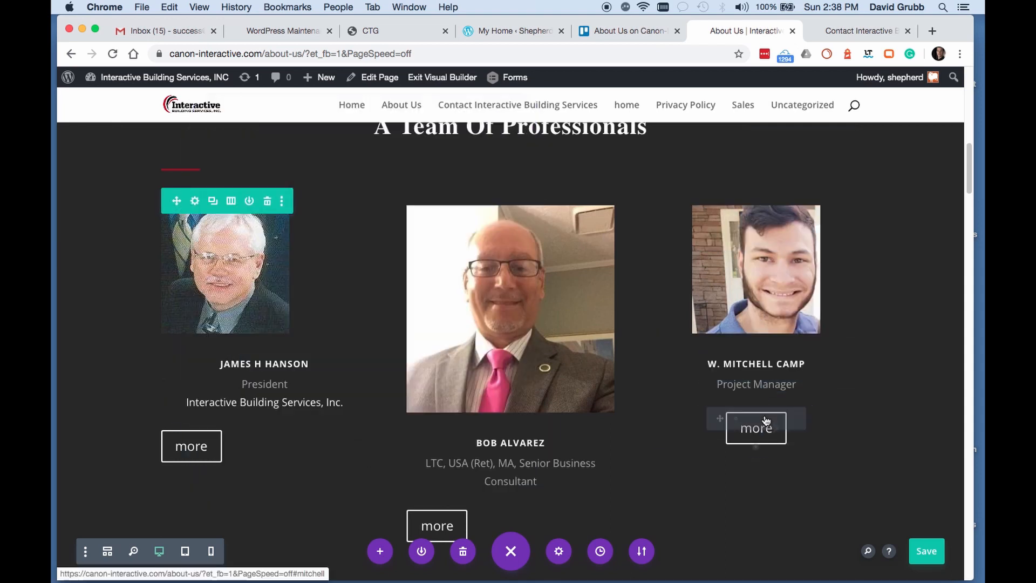
- Extend the centred more-button style to every button on the page
mouse_move(802, 419)
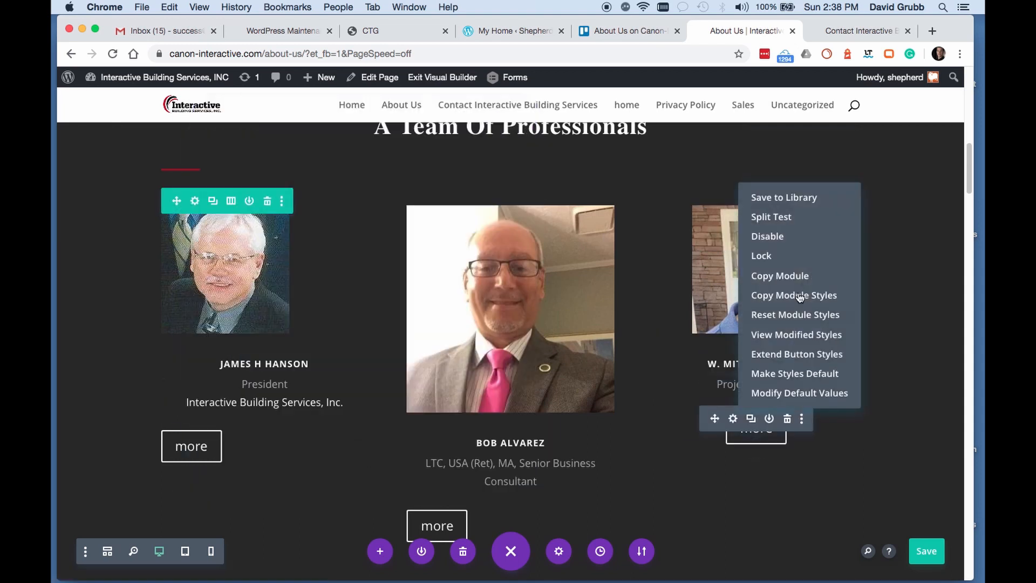
left_click(788, 355)
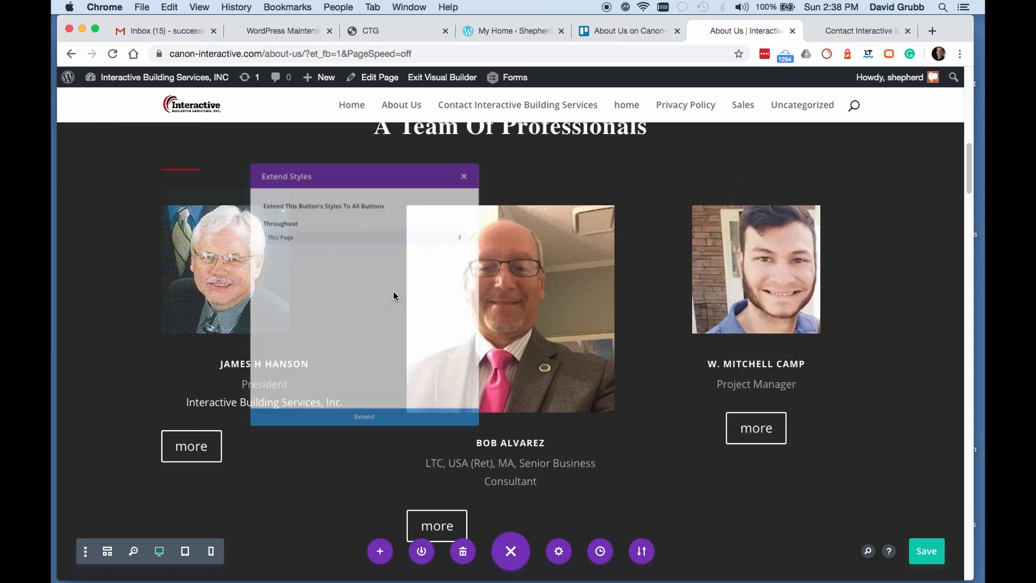
left_click(363, 475)
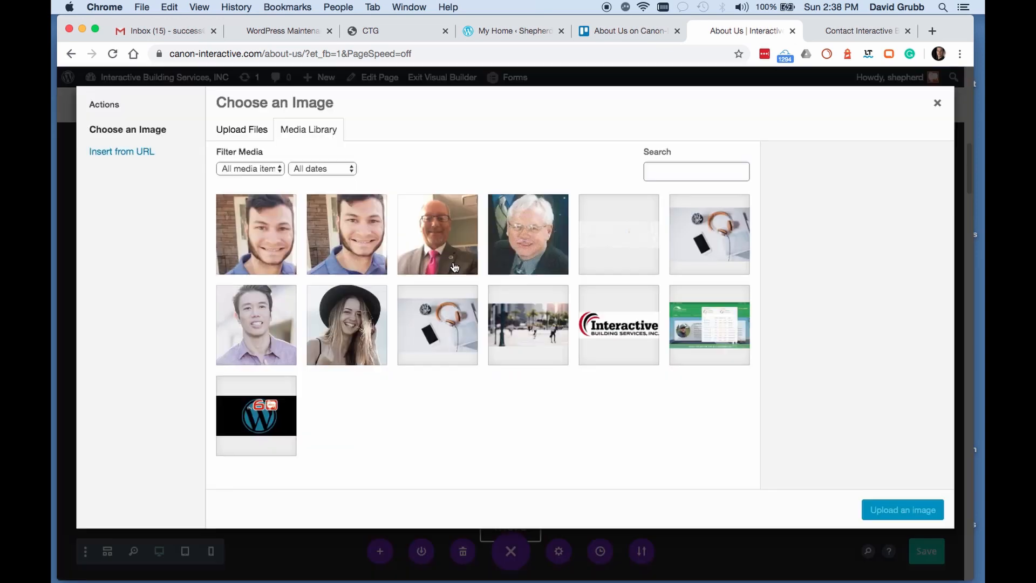
left_click(562, 132)
left_click(914, 437)
left_click(895, 510)
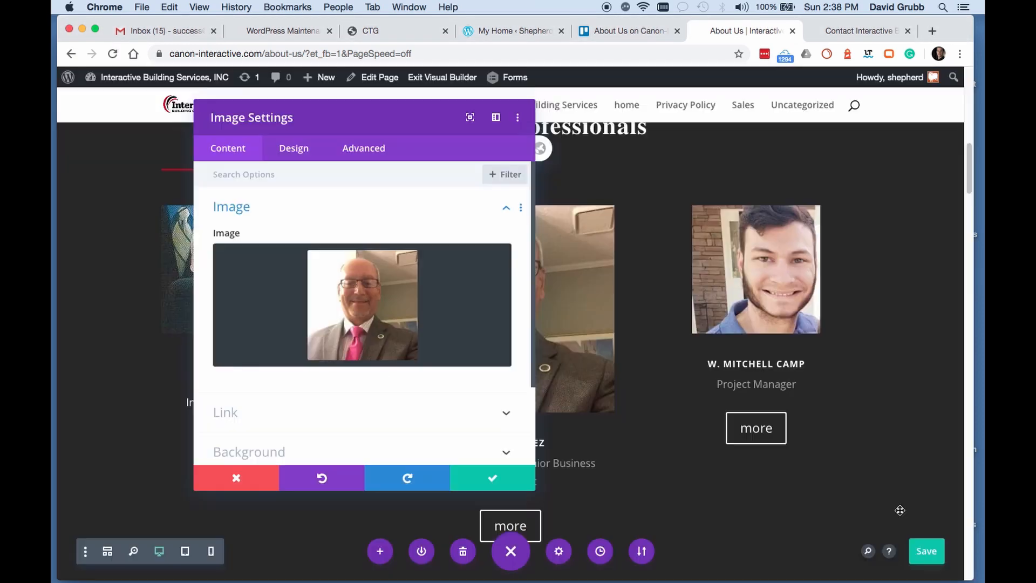
left_click(527, 480)
left_click(802, 236)
left_click(784, 415)
left_click(259, 227)
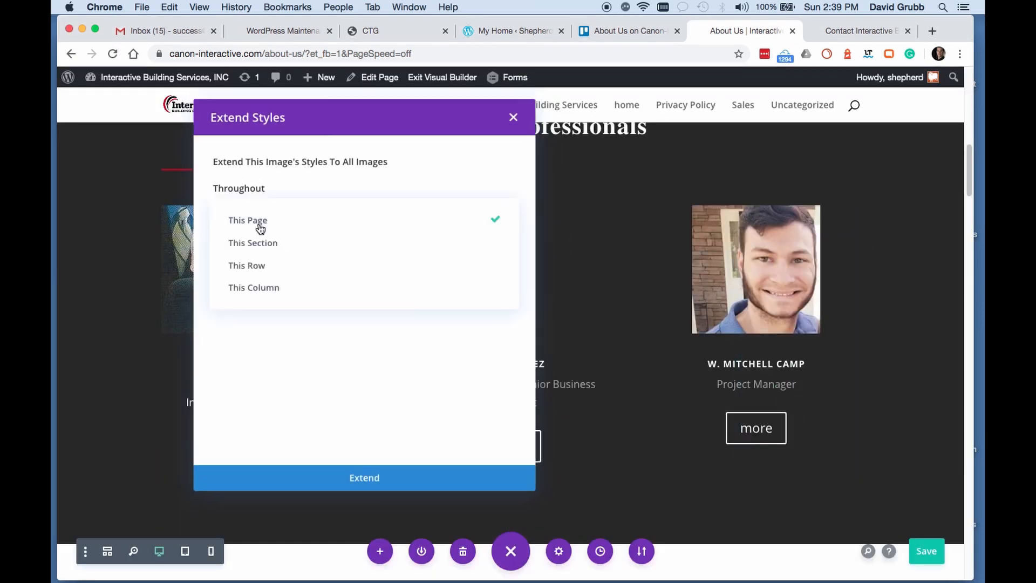
left_click(260, 227)
left_click(363, 478)
left_click(242, 367)
scroll(302, 360, "down", 3)
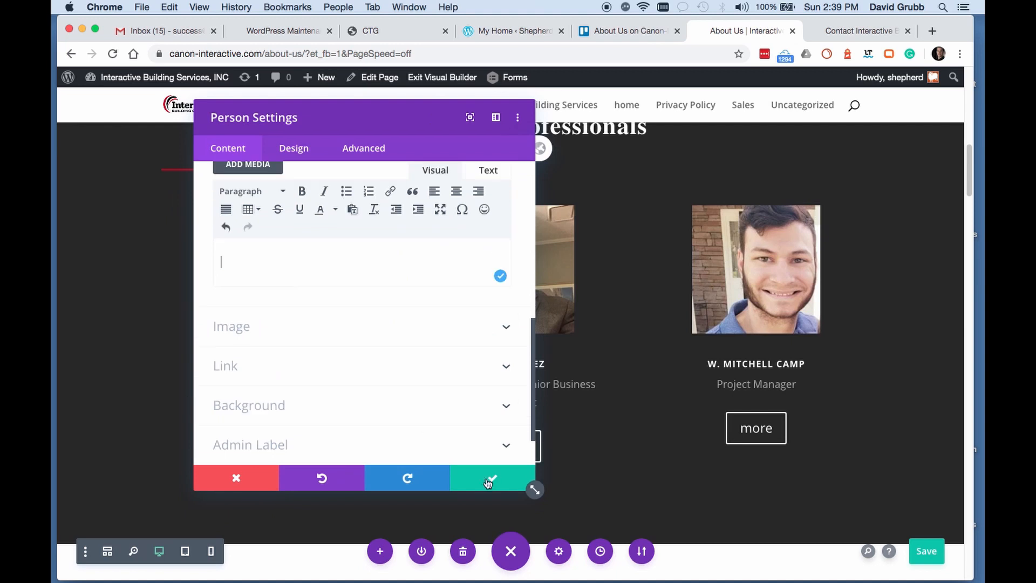
left_click(492, 478)
scroll(704, 440, "down", 5)
- Look up the CSS ID 'james' in the Advanced options of James's bio text
left_click(196, 300)
left_click(363, 148)
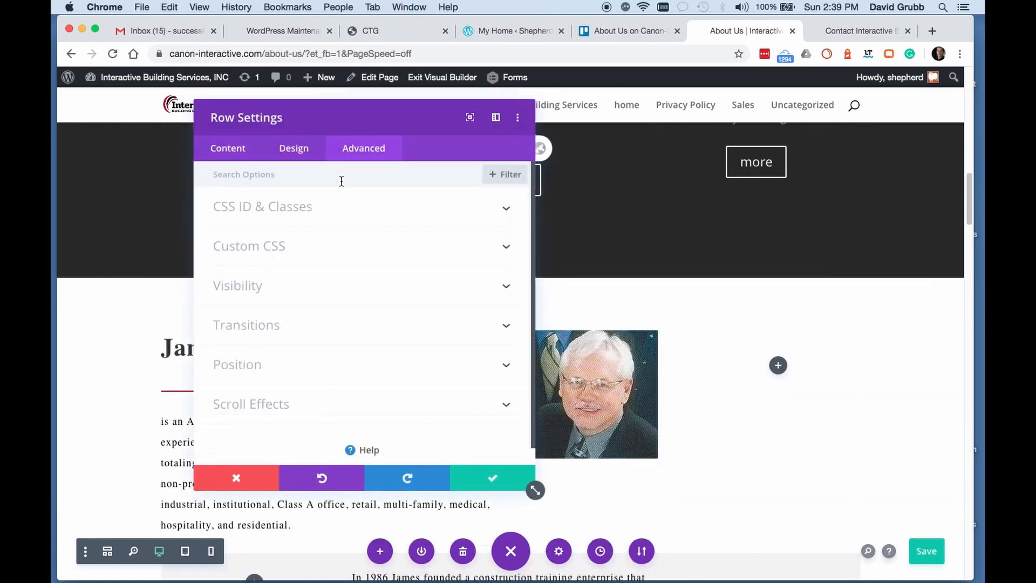
left_click(498, 477)
left_click(196, 329)
left_click(363, 148)
double_click(298, 254)
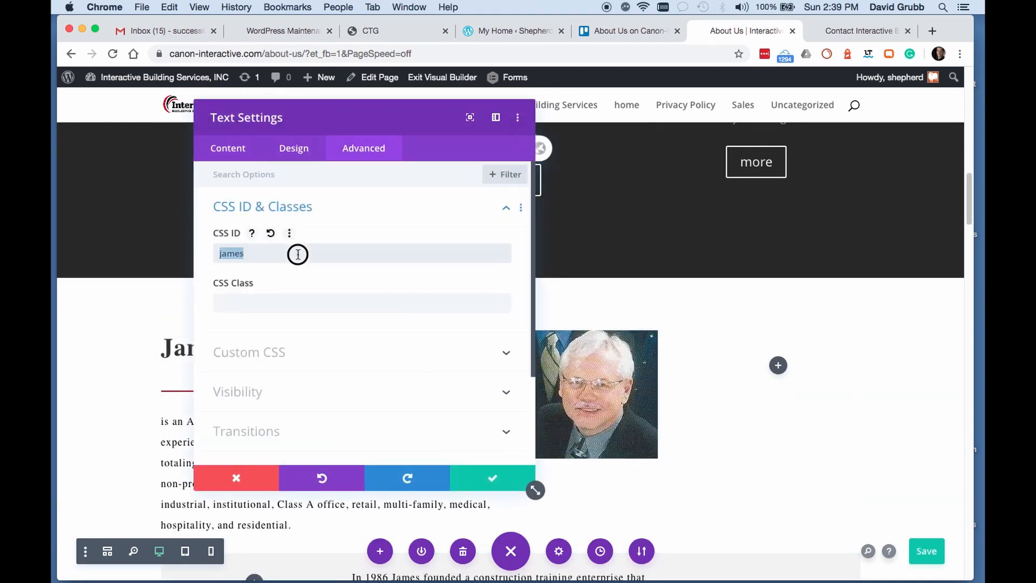
left_click(492, 477)
scroll(413, 453, "down", 5)
scroll(413, 453, "down", 5)
left_click(196, 316)
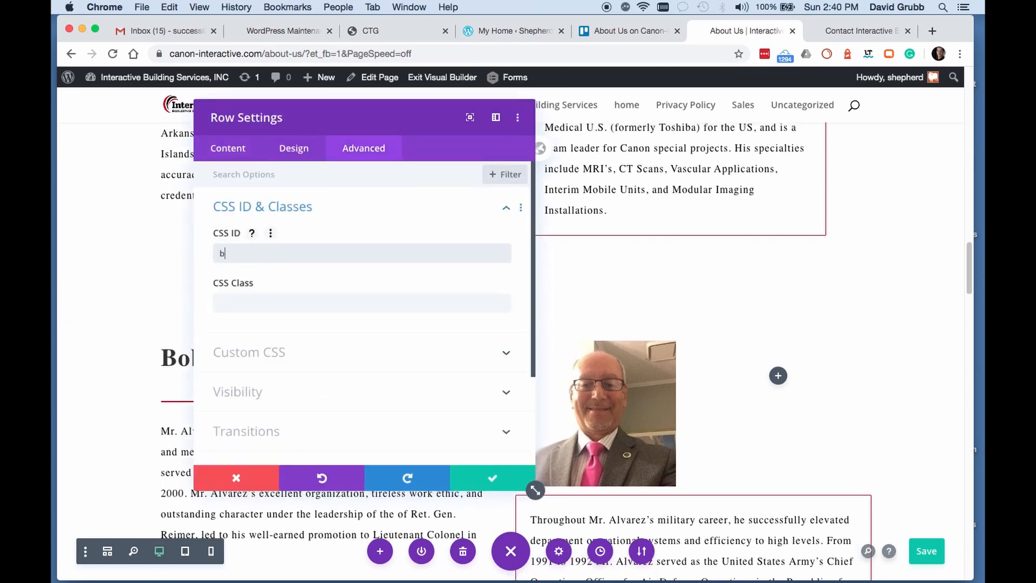
key("Return")
left_click(303, 347)
left_click(363, 148)
left_click(494, 478)
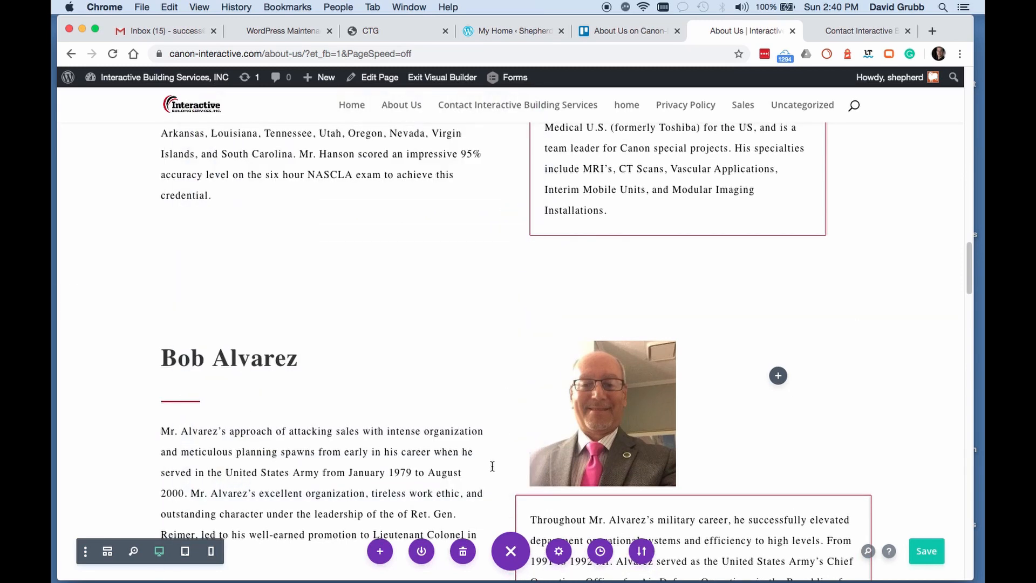
scroll(490, 465, "up", 6)
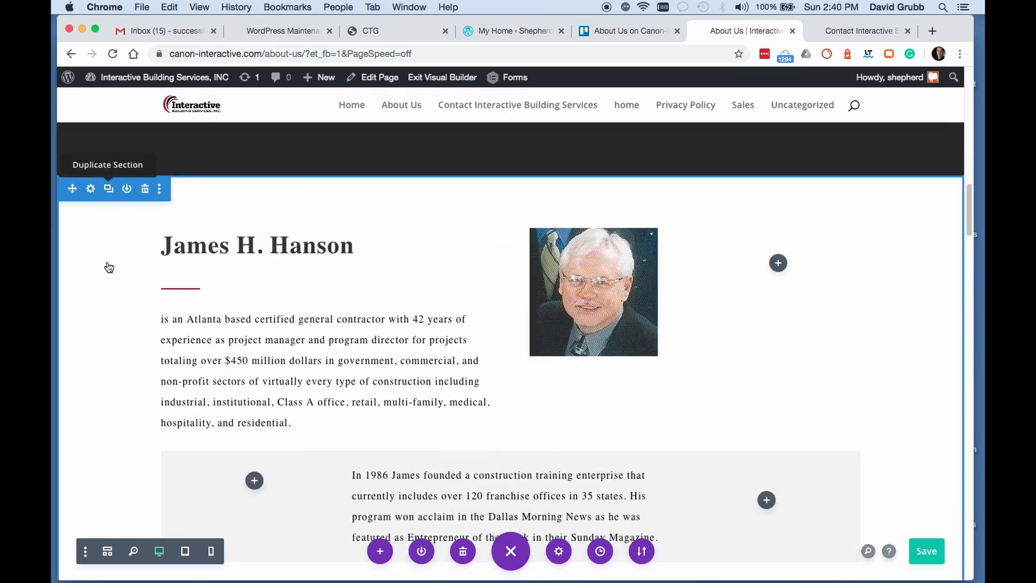
- Hide the completed checklist items in Trello and copy the project manager's graduate item
scroll(109, 267, "up", 2)
scroll(88, 358, "down", 15)
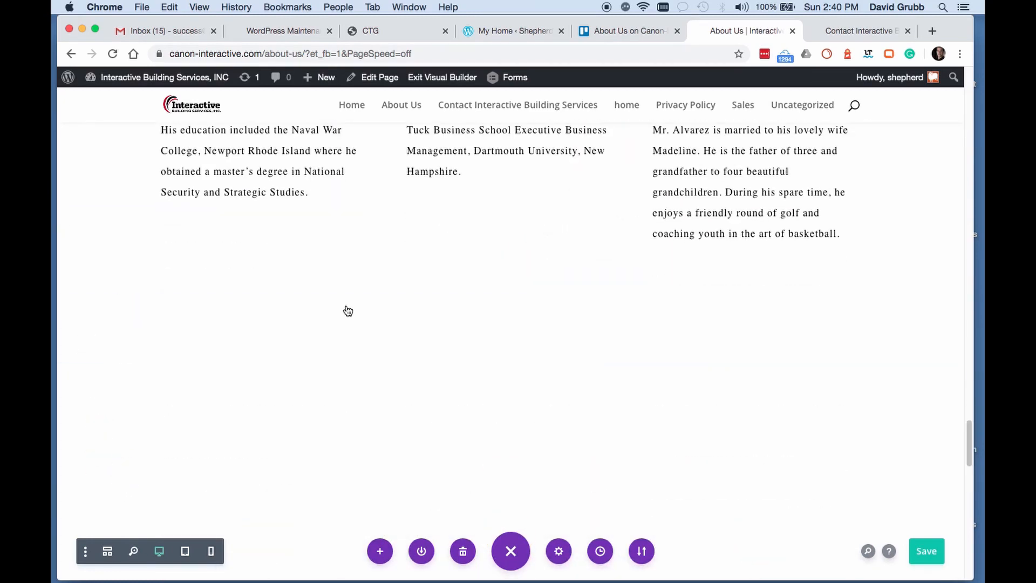
left_click(607, 33)
scroll(532, 238, "up", 8)
left_click(530, 352)
scroll(518, 378, "down", 5)
left_click(393, 287)
key("super+c")
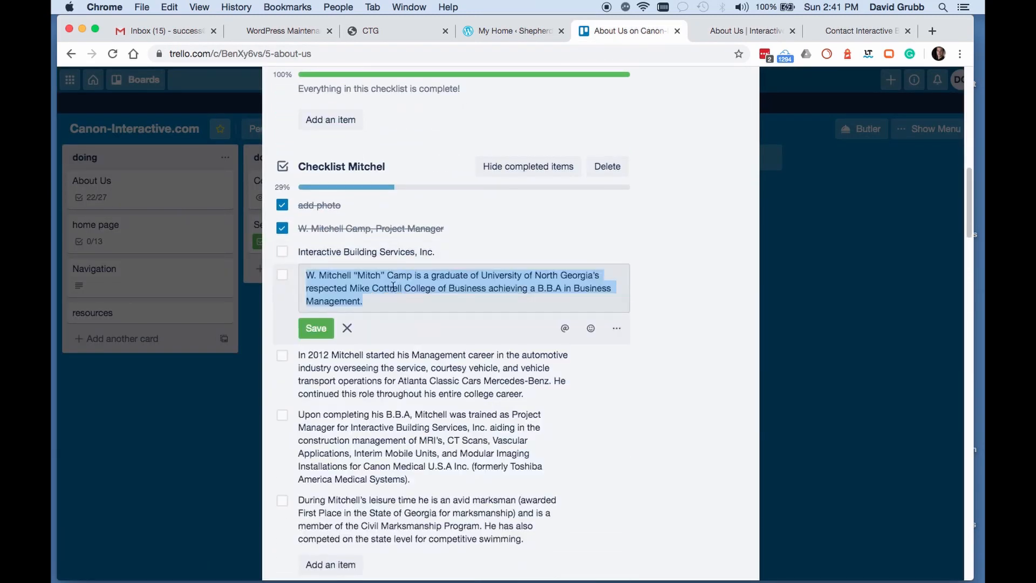
left_click(282, 274)
- Swap the duplicated photo for the project manager's portrait and paste his graduate paragraph into the bio text
left_click(746, 31)
scroll(483, 388, "up", 3)
scroll(483, 389, "down", 3)
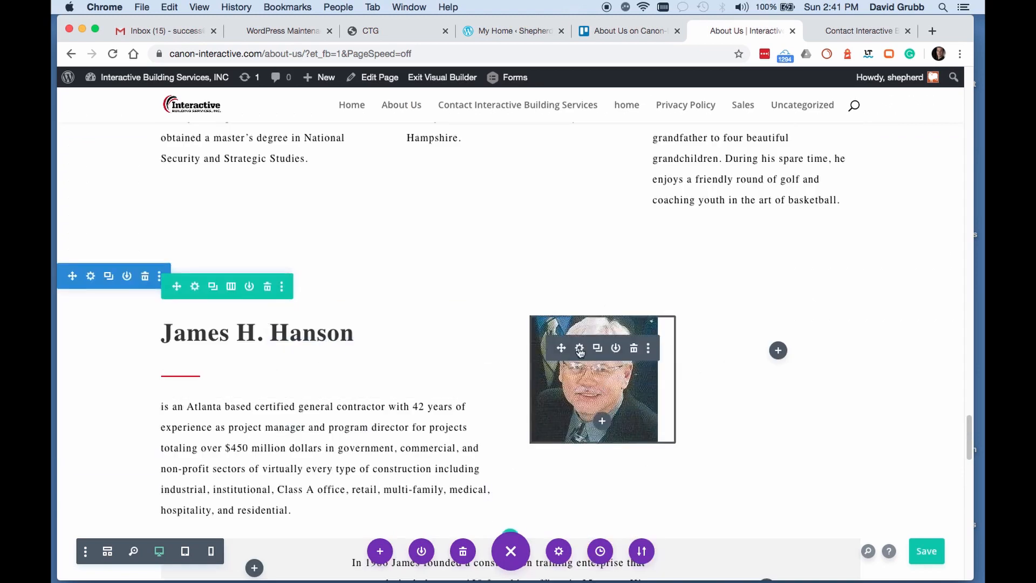
left_click(580, 352)
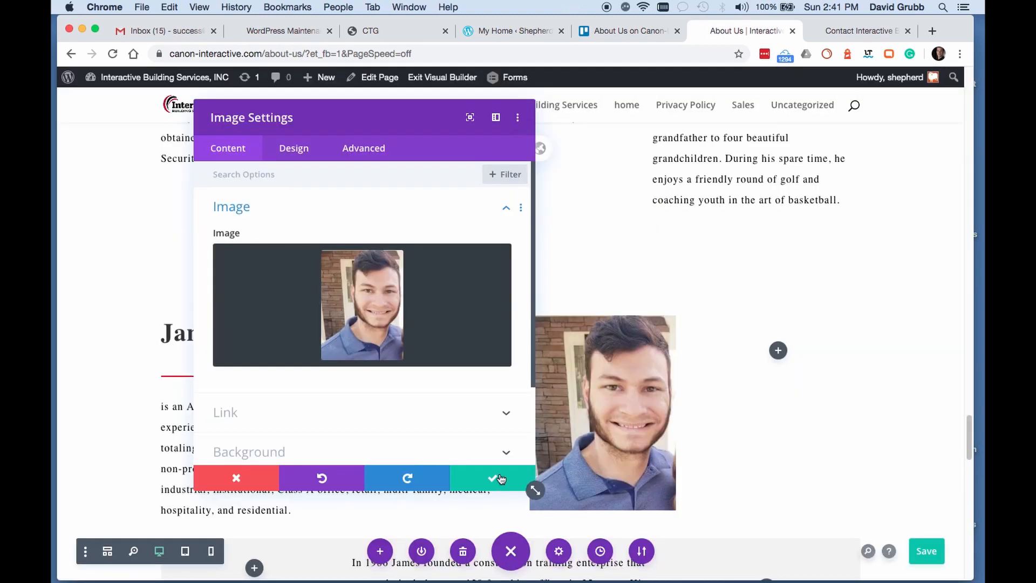
left_click(491, 475)
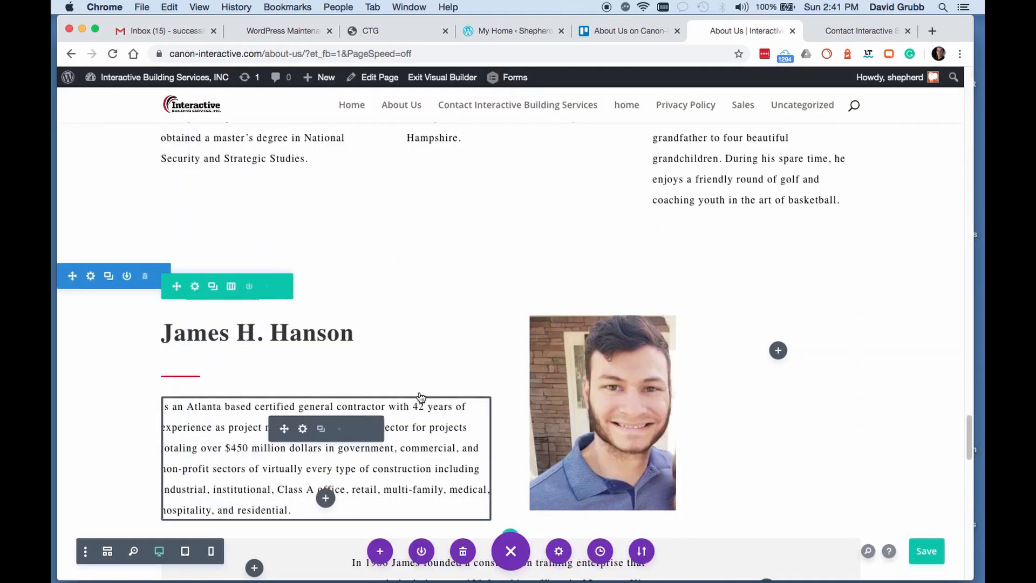
left_click(302, 428)
left_click(400, 379)
key("super+a")
key("super+v")
left_click(621, 31)
- Copy the project manager's name from Trello and paste it over the old name in the heading
left_click(358, 179)
left_click(378, 273)
left_click_drag(306, 228, 379, 228)
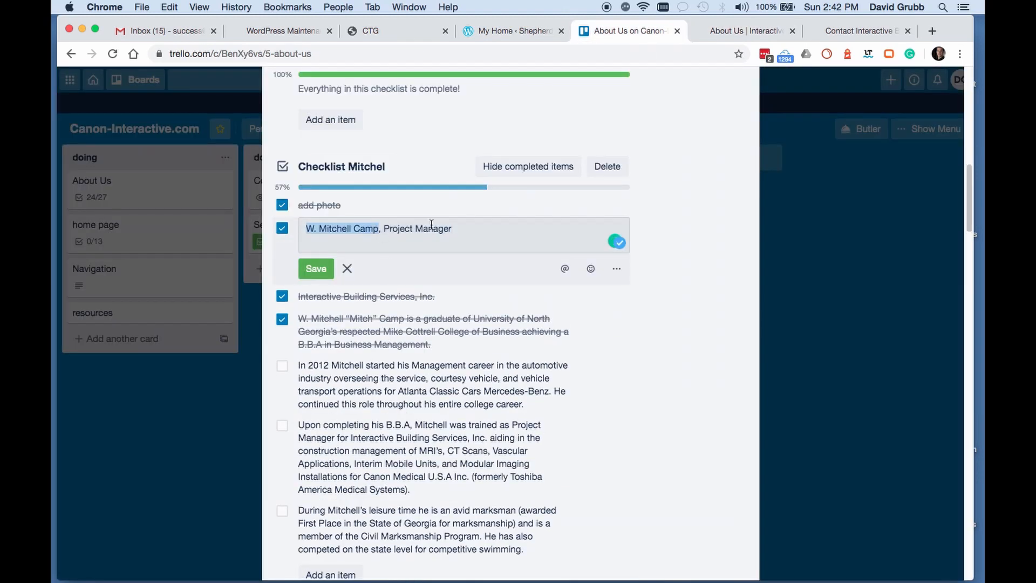
left_click(745, 31)
left_click(303, 322)
left_click(490, 260)
left_click_drag(245, 287, 315, 286)
key("super+v")
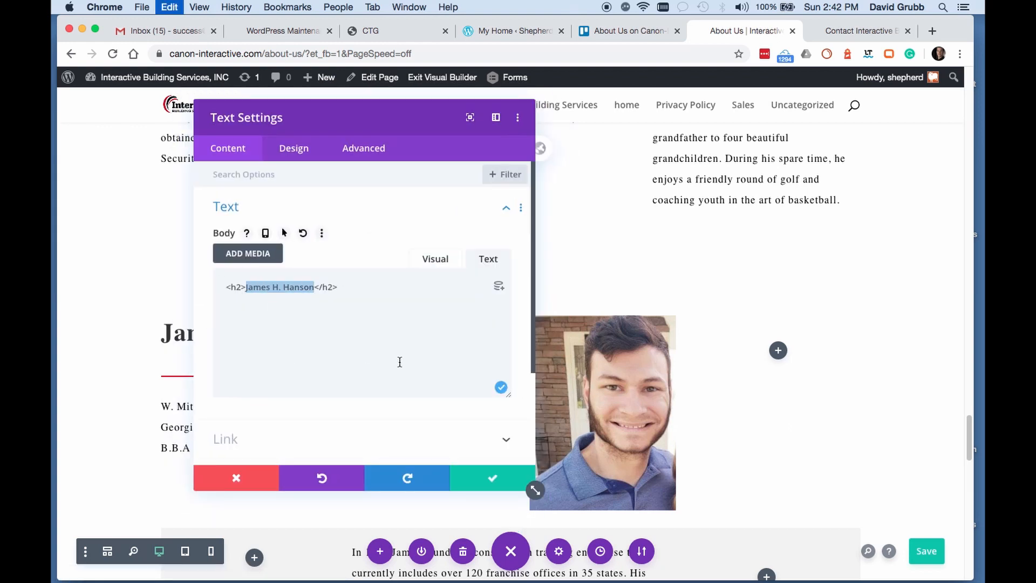
left_click(494, 477)
- Replace the grey box text with his 2012 career paragraph from Trello
scroll(398, 361, "down", 4)
left_click(626, 31)
left_click(378, 335)
key("super+c")
left_click(317, 389)
left_click(745, 31)
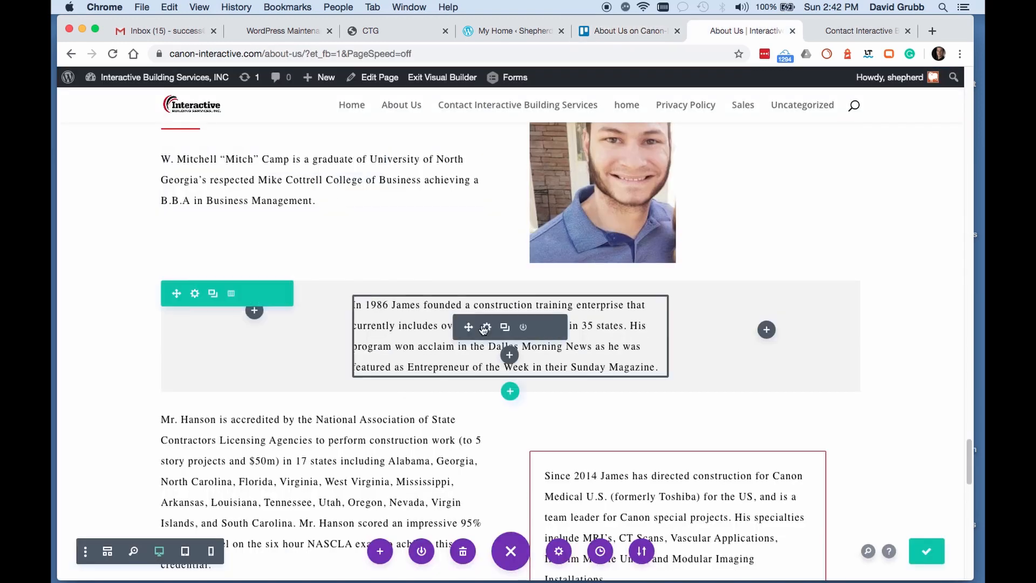
left_click(486, 327)
triple_click(384, 321)
key("super+v")
left_click(493, 477)
left_click(626, 31)
- Check off the 2012 item and paste the project manager paragraph into the lower bio text
left_click(346, 394)
left_click(316, 461)
left_click(746, 31)
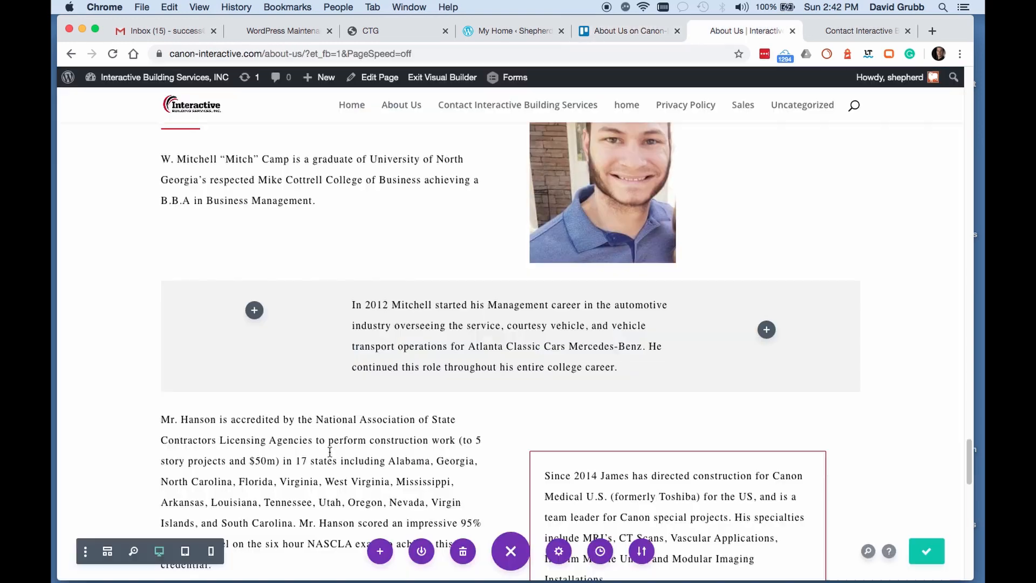
left_click(302, 444)
triple_click(348, 371)
type("Upon completing his B.B.A, Mitchell was trained as Project Manager for Interactive Building Services, Inc. aiding in the construction management of MRI’s, CT Scans, Vascular Applications, Interim Mobile Units, and Modular Imaging Installations for Canon Medical U.S.A Inc. (formerly Toshiba America Medical Systems).")
left_click(627, 31)
- Check off the last checklist item and paste the marksman paragraph into the boxed text
left_click(282, 466)
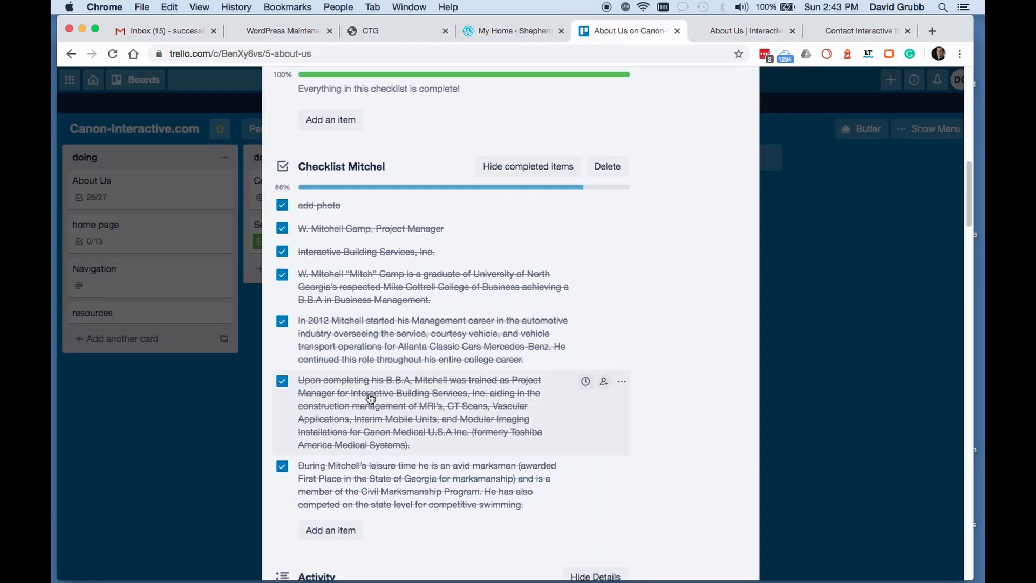
left_click(745, 30)
left_click(650, 266)
triple_click(351, 350)
type("During Mitchell’s leisure time he is an avid marksman (awarded First Place in the State of Georgia for marksmanship) and is a member of the Civil Marksmanship Program. He has also competed on the state level for competitive swimming.")
left_click(491, 475)
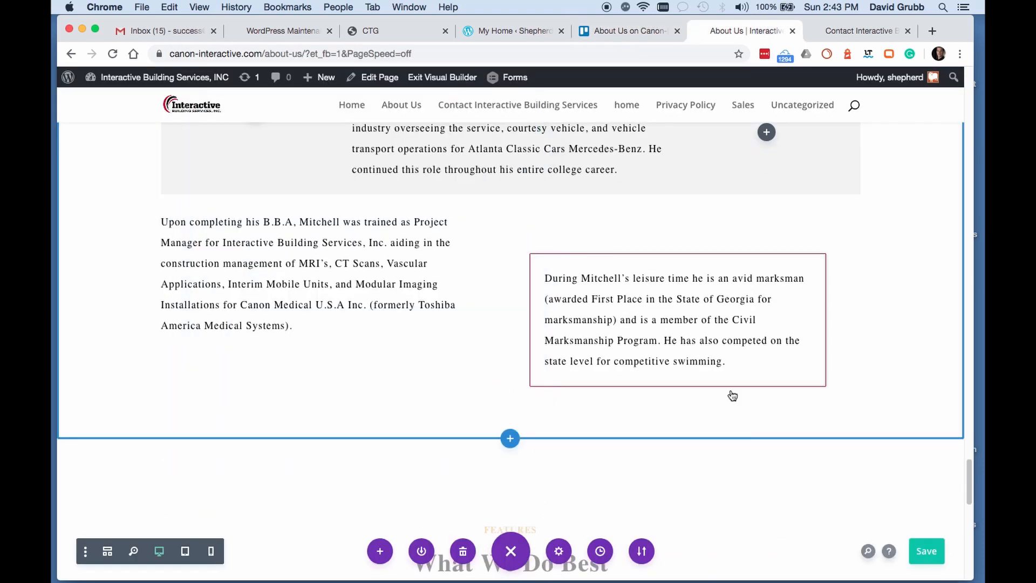
- Set the new row's CSS ID to 'mitchell' and save the page
scroll(733, 396, "up", 8)
left_click(197, 269)
left_click(363, 148)
left_click(262, 206)
left_click(278, 253)
type("mitchell")
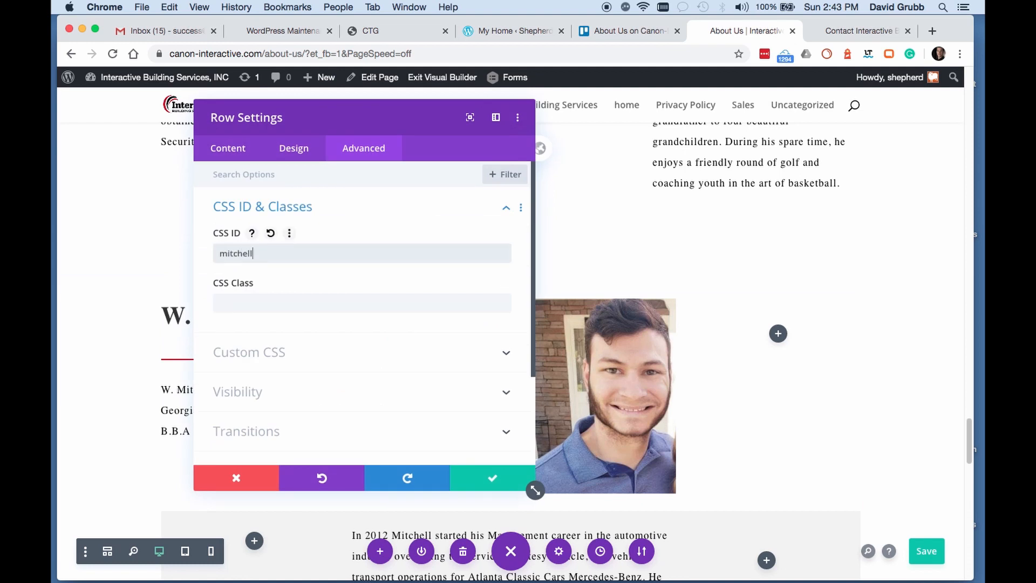
left_click(928, 553)
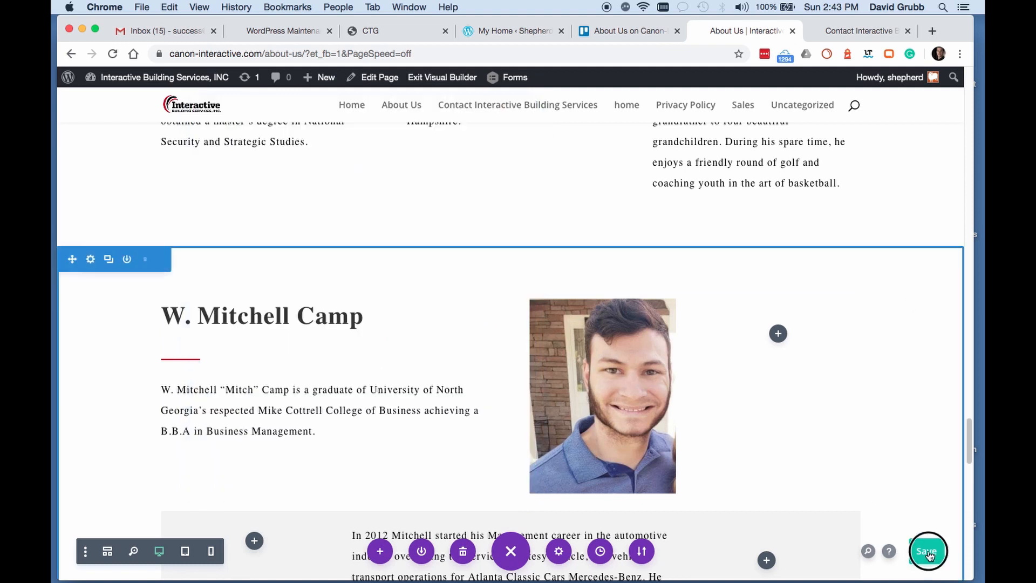
- Switch to phone preview and delete the <h3>Consultants</h3> line from the team heading text
left_click(210, 551)
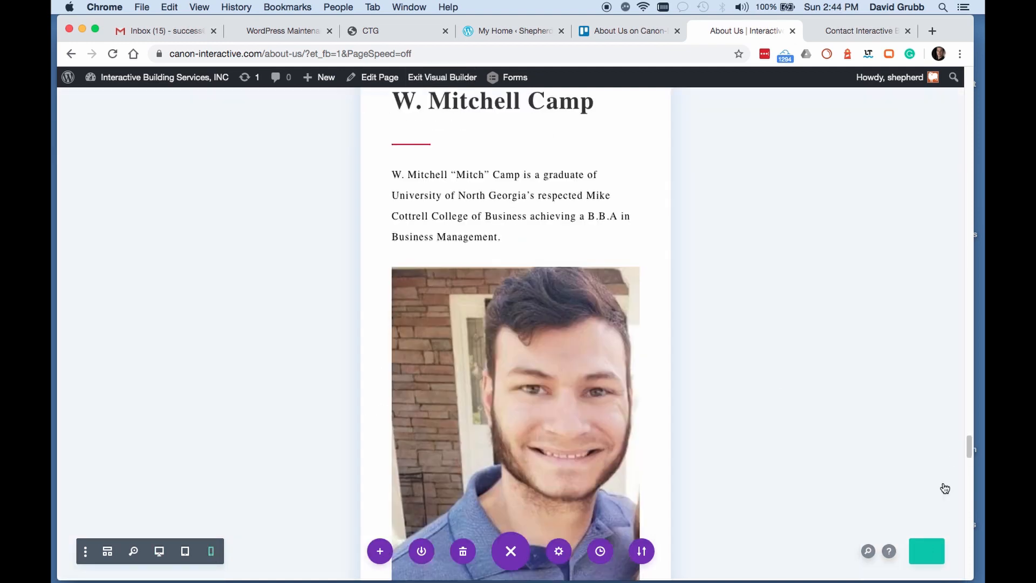
left_click(159, 551)
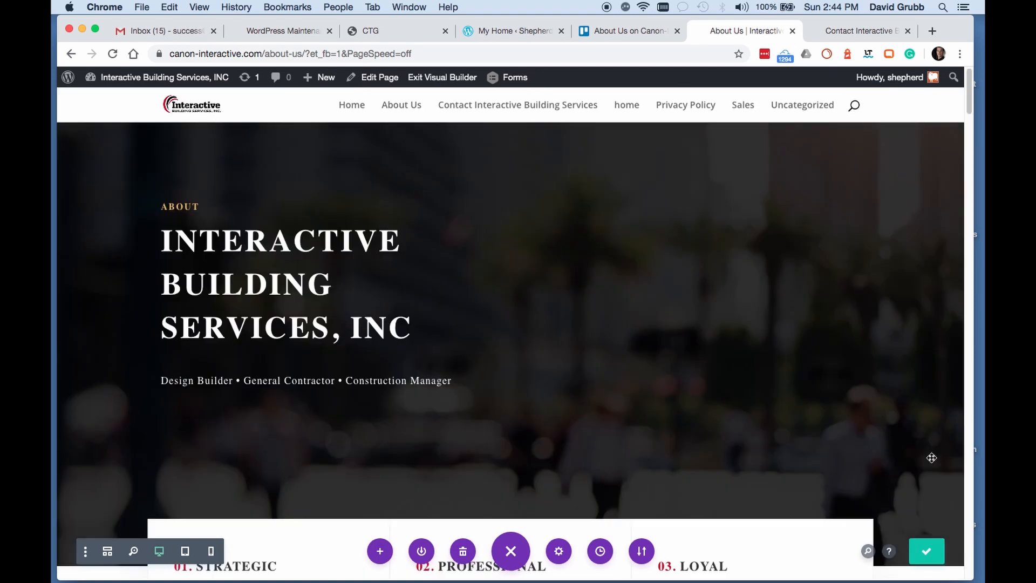
left_click(210, 551)
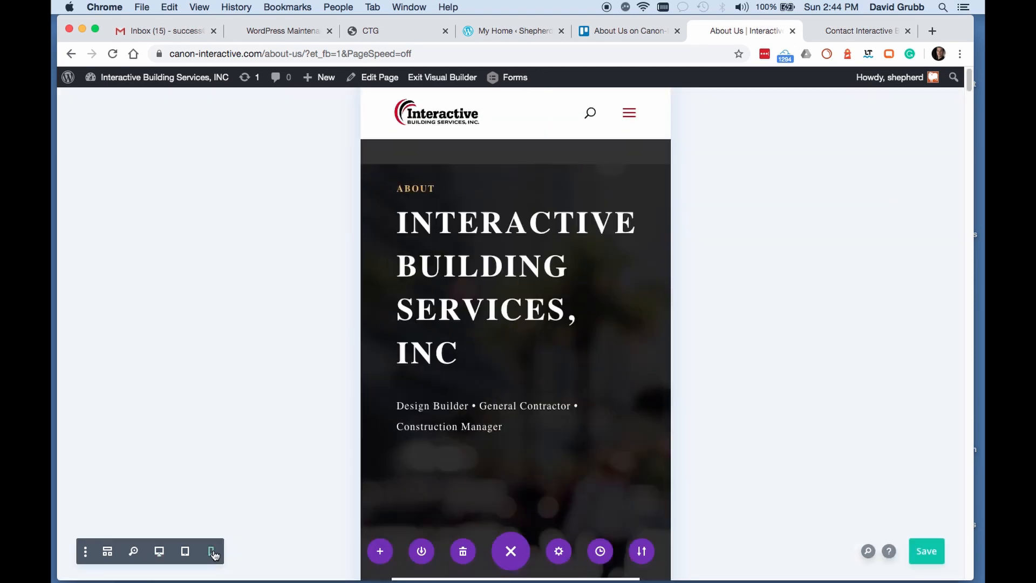
scroll(562, 461, "down", 10)
left_click(492, 347)
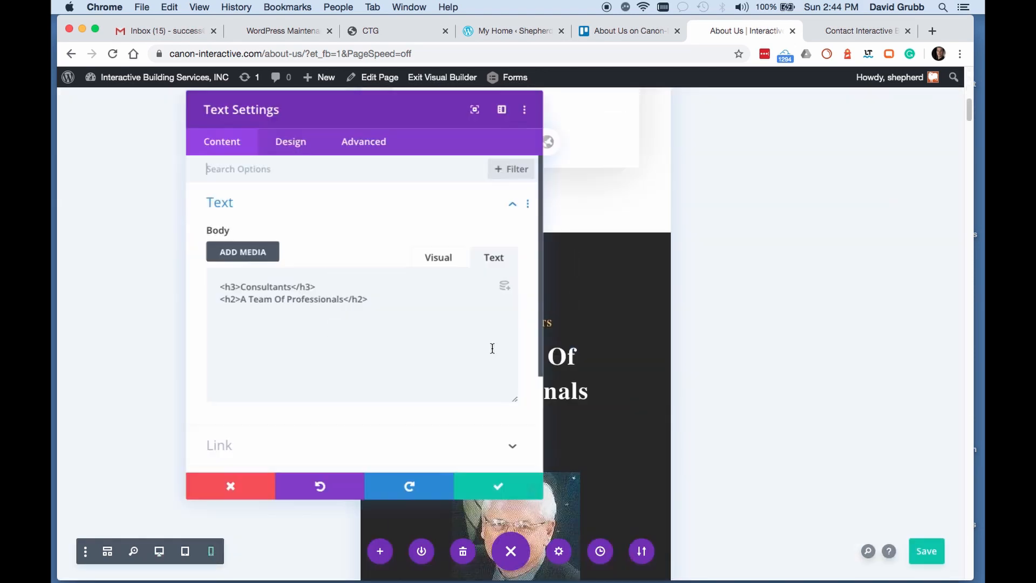
triple_click(365, 286)
key("BackSpace")
left_click(494, 479)
- Drag about 90px of padding to separate the overlapping military-career bio blocks on phones
scroll(522, 483, "down", 7)
scroll(522, 483, "down", 15)
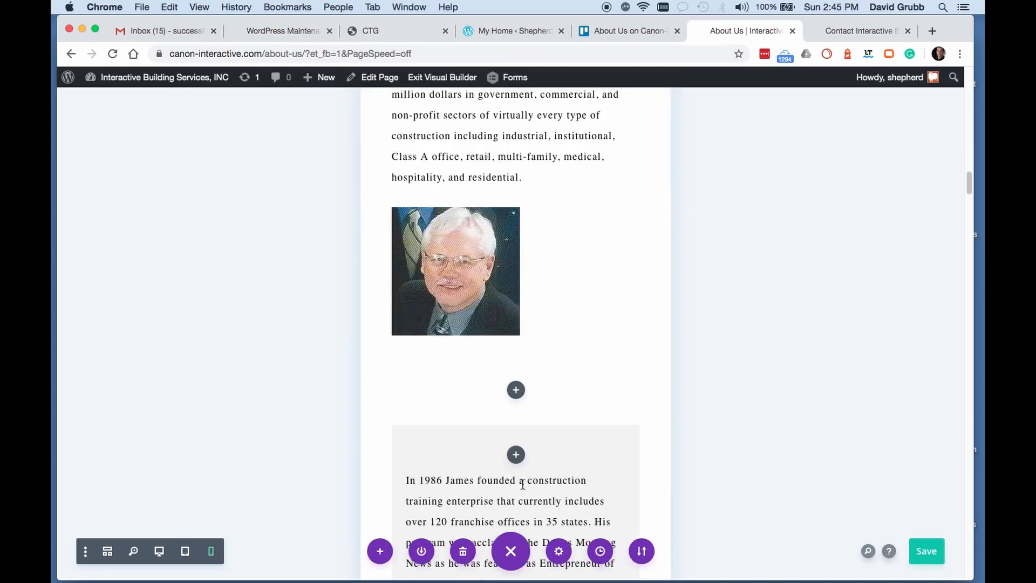
scroll(529, 485, "down", 5)
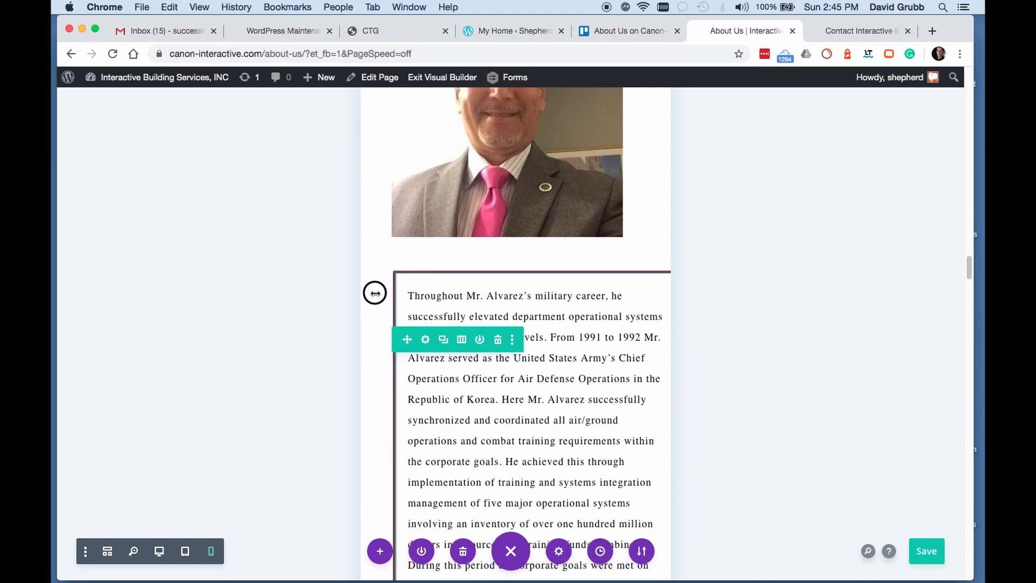
scroll(561, 407, "down", 15)
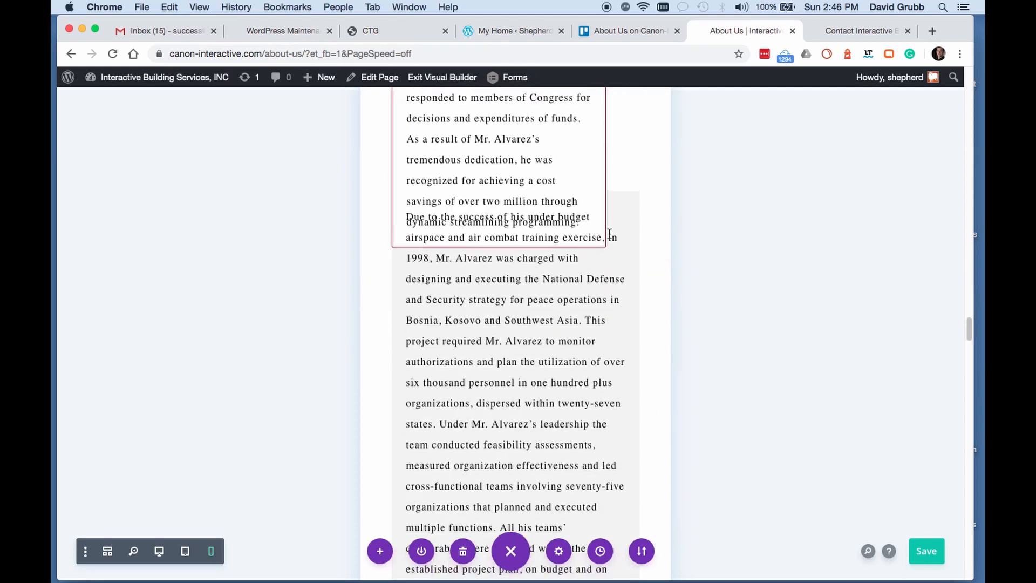
left_click_drag(610, 322, 601, 382)
scroll(623, 380, "down", 15)
scroll(623, 380, "up", 6)
scroll(623, 380, "down", 20)
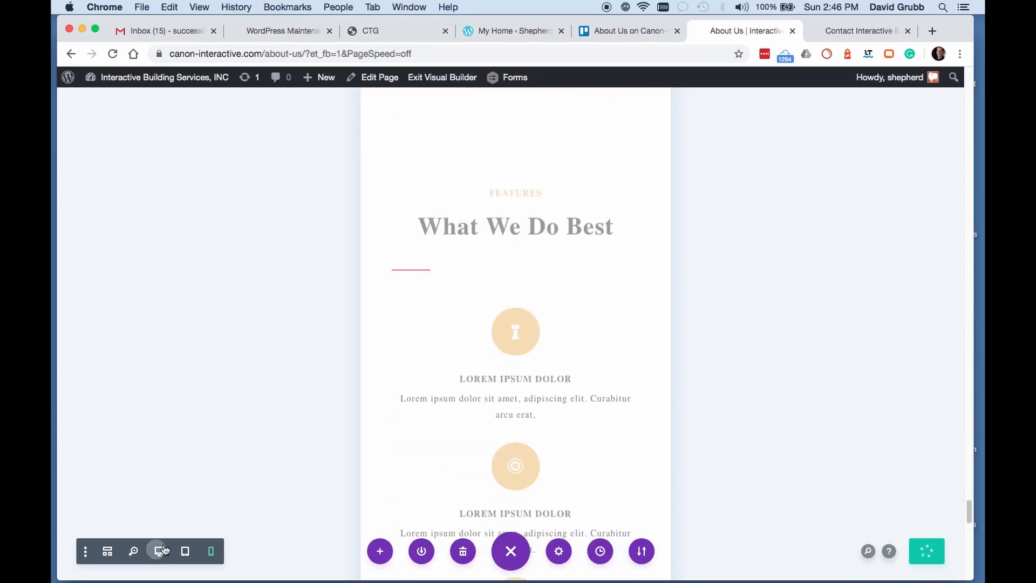
scroll(577, 314, "up", 18)
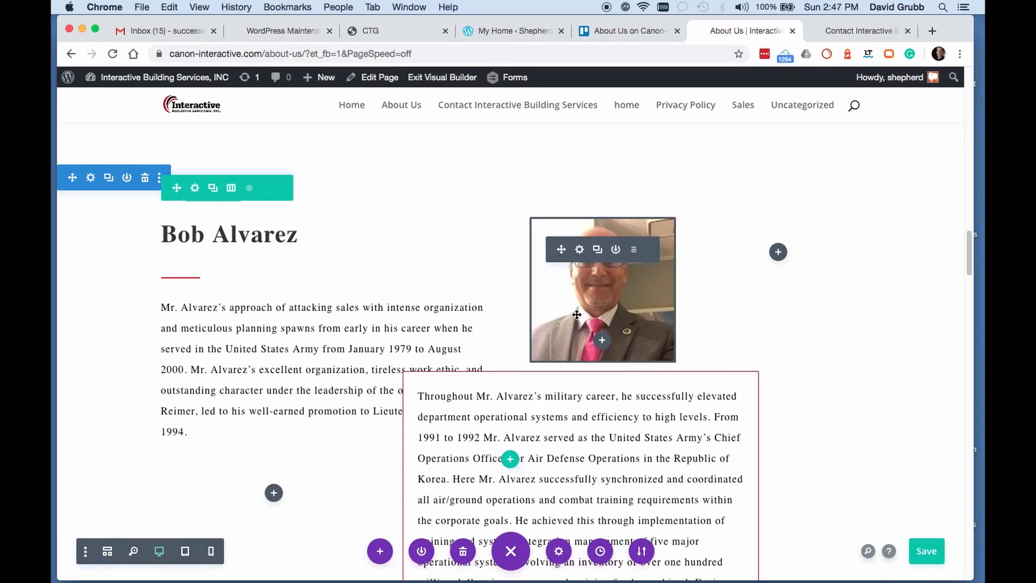
- Set the military-career text box's phone right margin to -28px
scroll(577, 314, "down", 4)
scroll(576, 314, "up", 2)
left_click(558, 304)
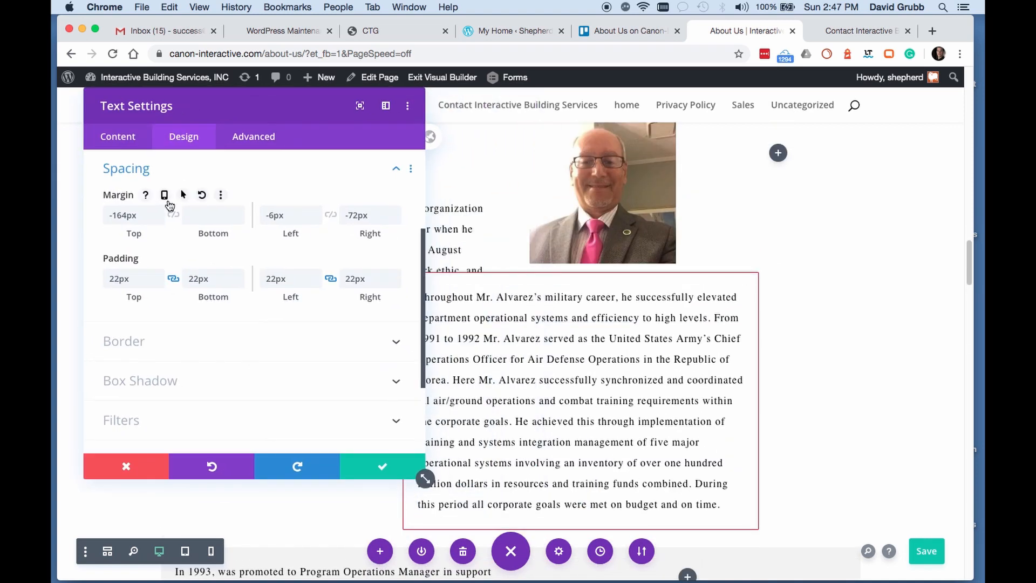
left_click(164, 195)
left_click(335, 226)
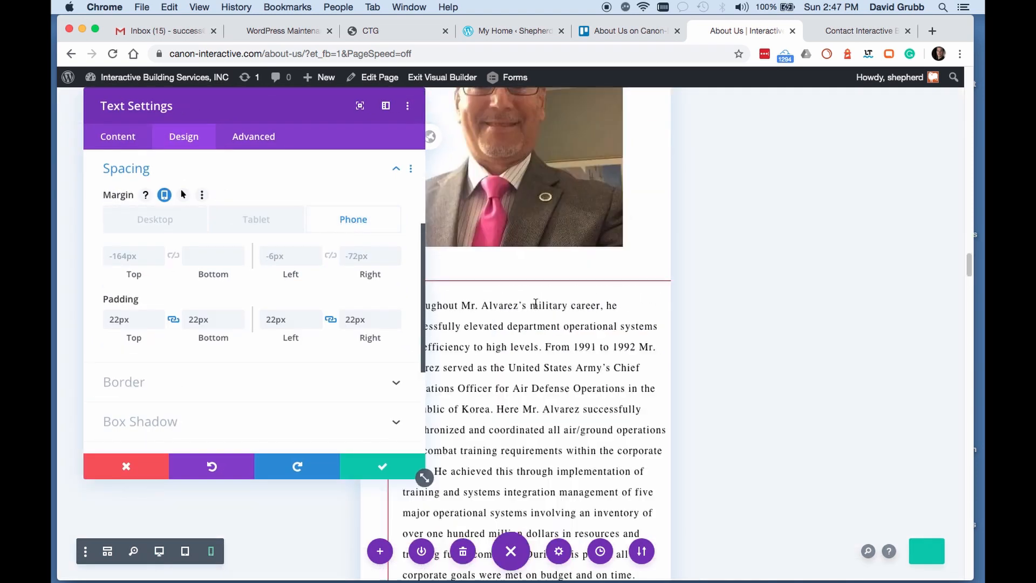
left_click(348, 255)
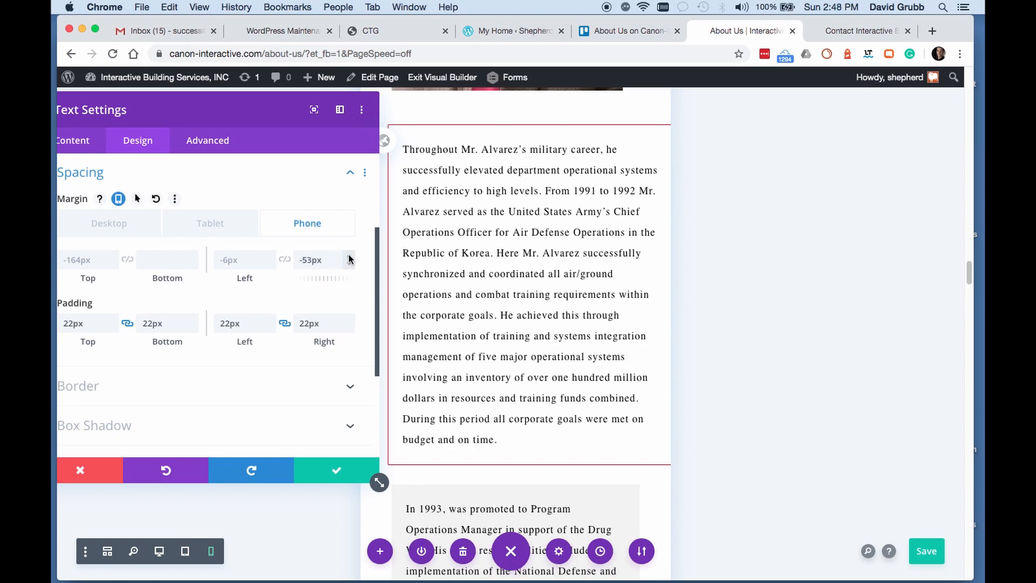
left_click(348, 259)
left_click(349, 260)
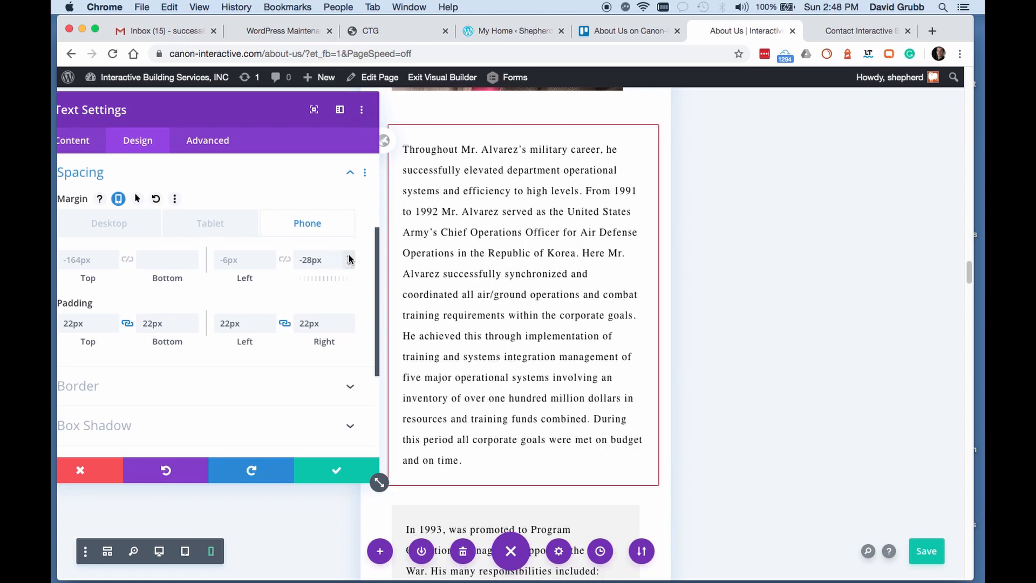
- Set the text box's desktop left margin to 135px and confirm the spacing changes
left_click(107, 224)
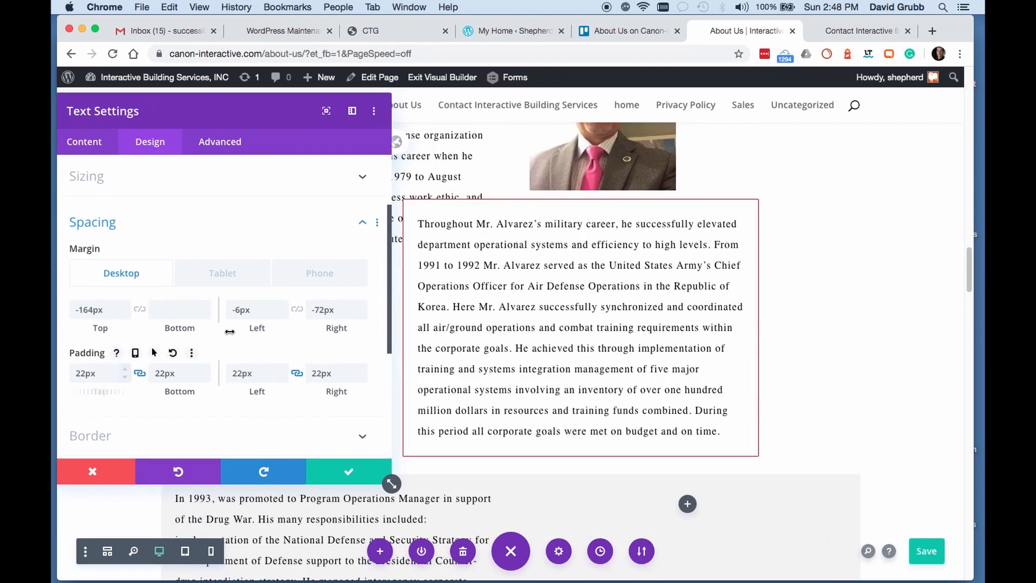
left_click(283, 309)
left_click(283, 308)
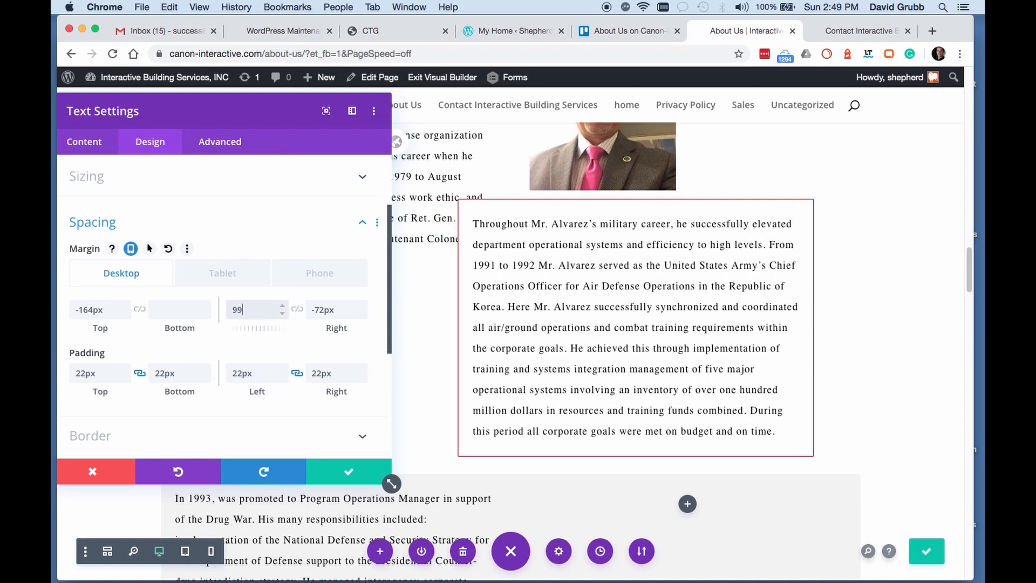
double_click(260, 312)
type("111")
double_click(260, 310)
type("1222p")
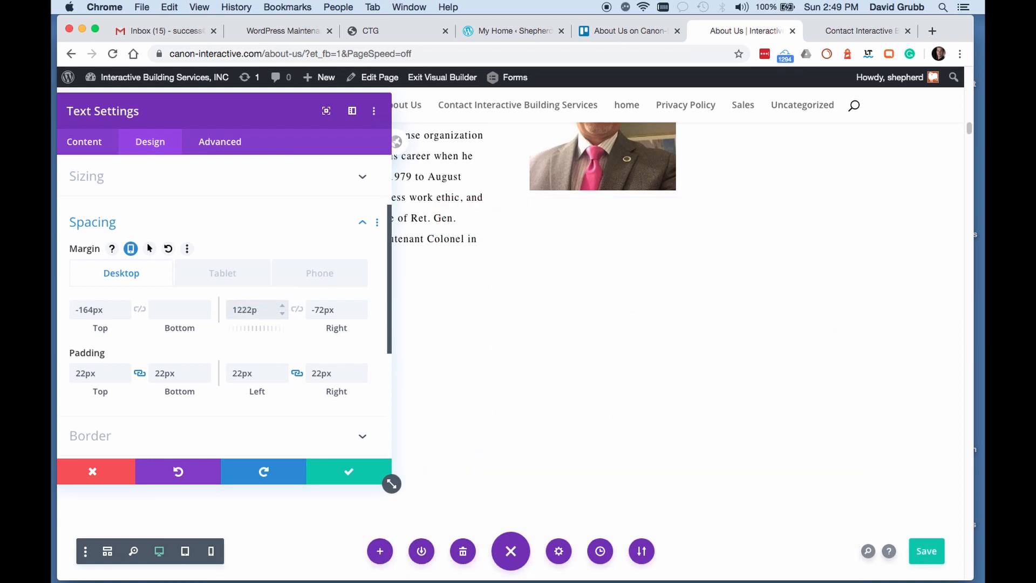
key("BackSpace")
left_click(282, 306)
left_click(348, 473)
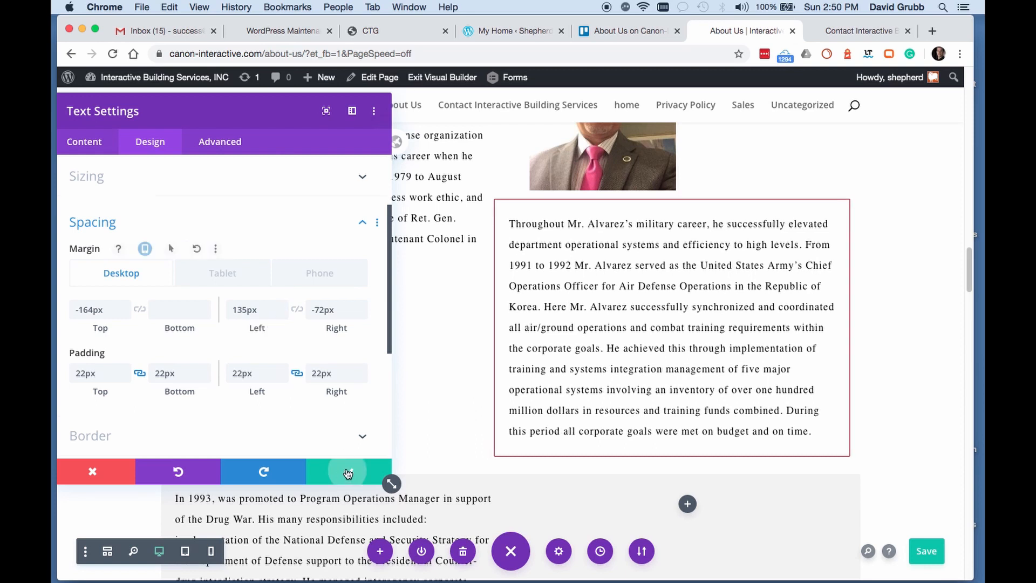
- Save the page and exit the Visual Builder
scroll(421, 446, "up", 3)
key("super+s")
left_click(437, 81)
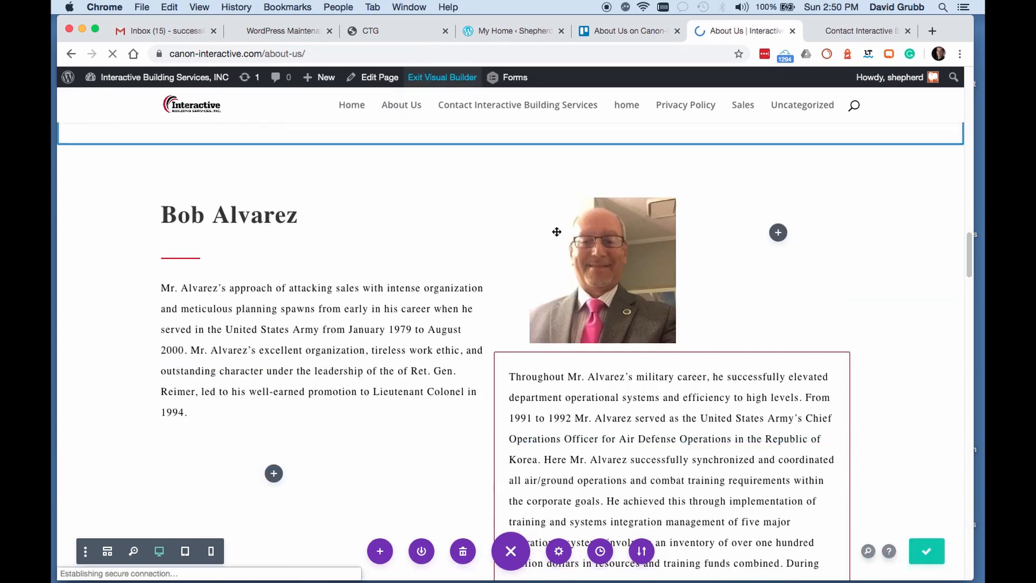
- Scroll the live About Us page down to the footer and follow its Contact link
scroll(620, 336, "down", 15)
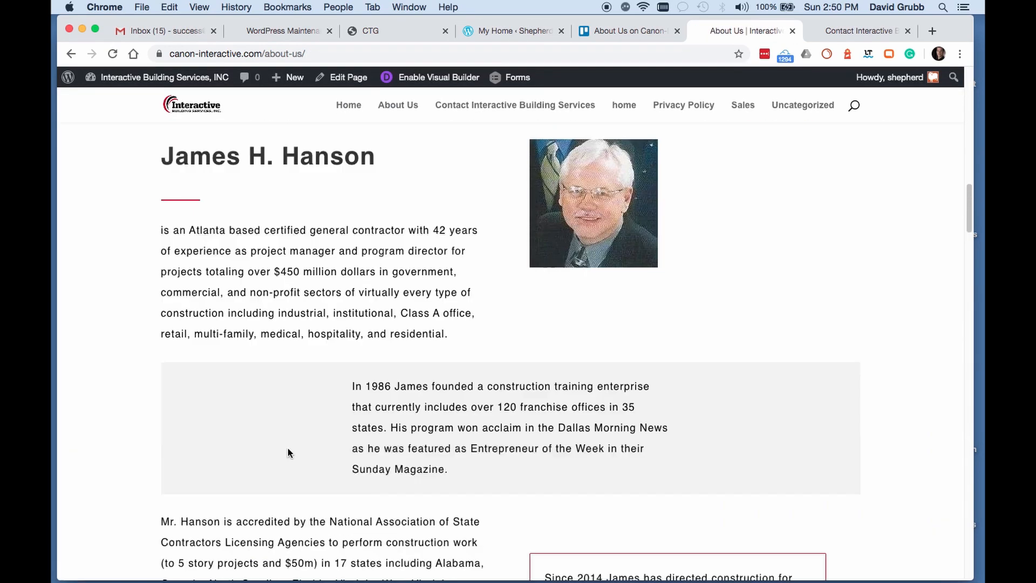
scroll(288, 452, "up", 10)
scroll(735, 491, "down", 20)
left_click(513, 492)
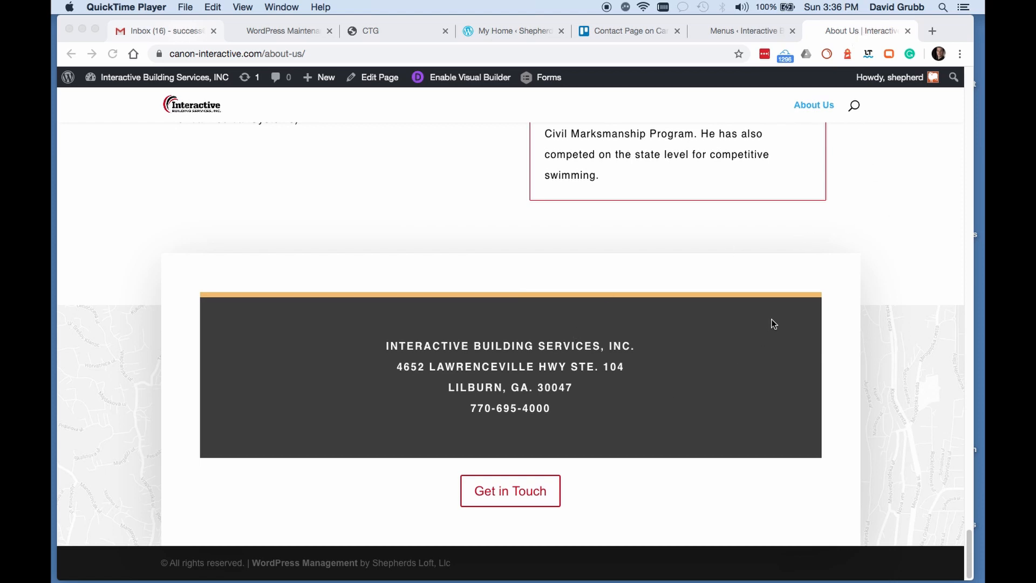
- Enable the Visual Builder and save the address-and-Get-in-Touch section to the Divi Library as 'footer'
left_click(451, 78)
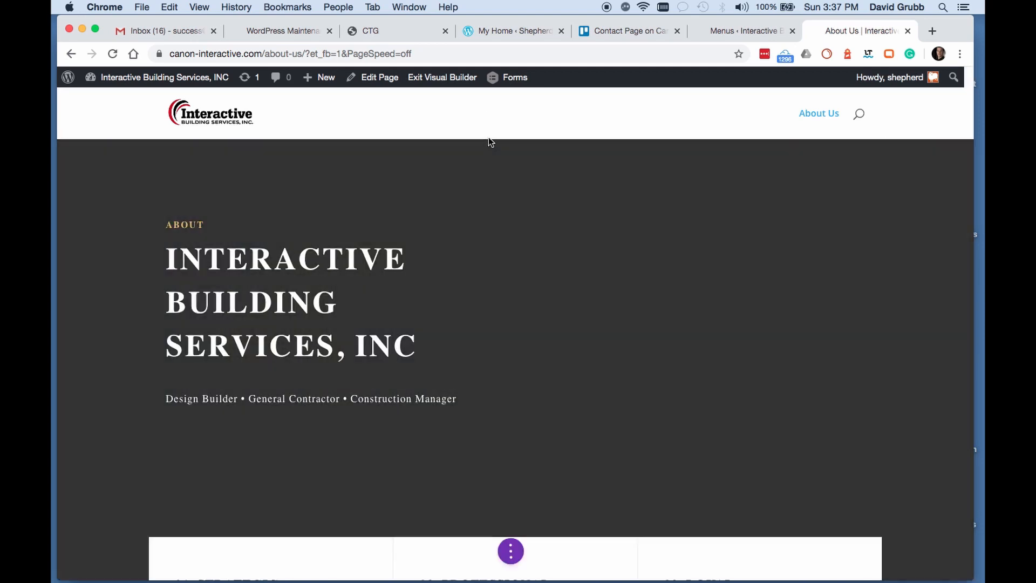
scroll(603, 215, "down", 20)
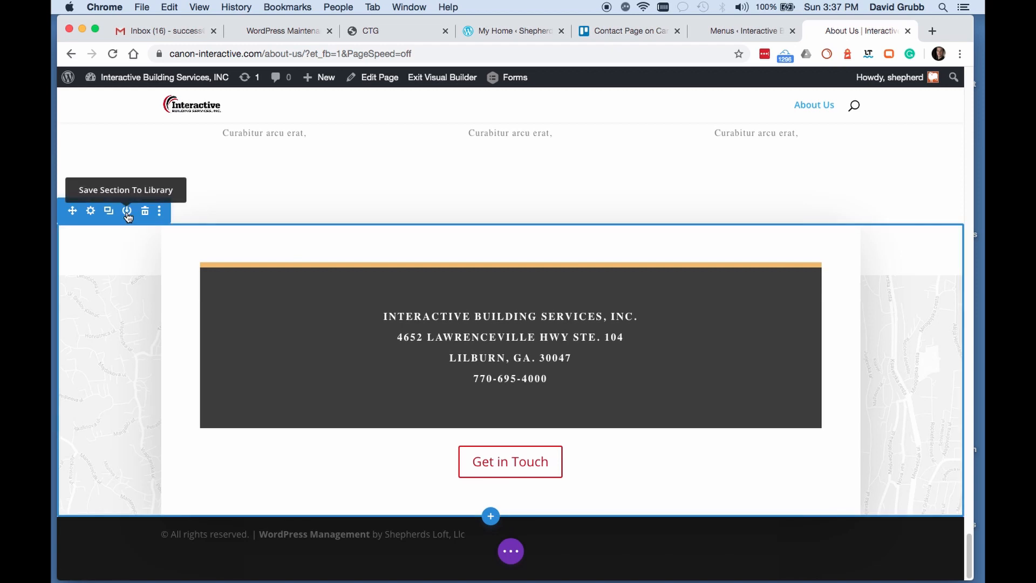
left_click(127, 212)
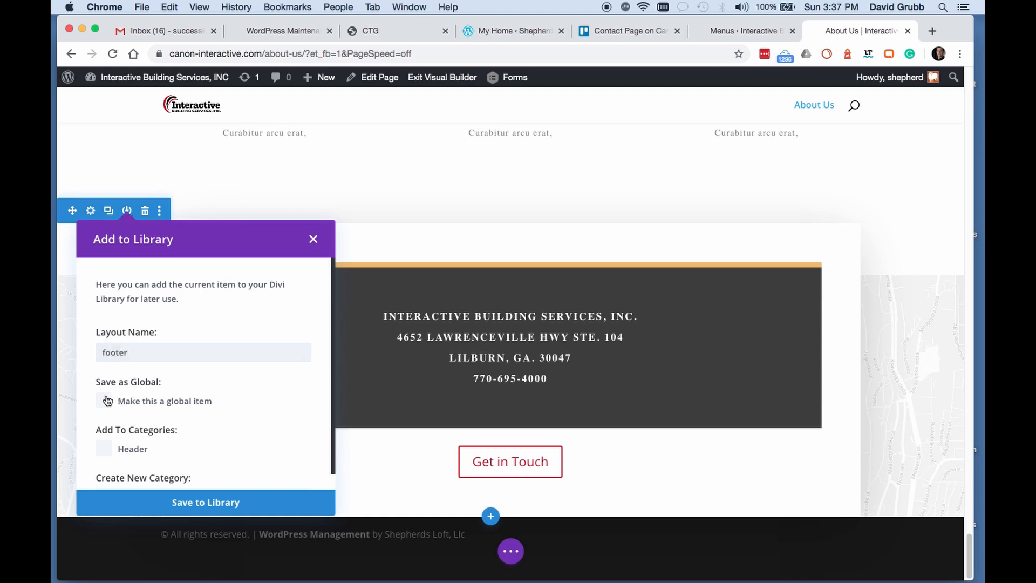
left_click(204, 503)
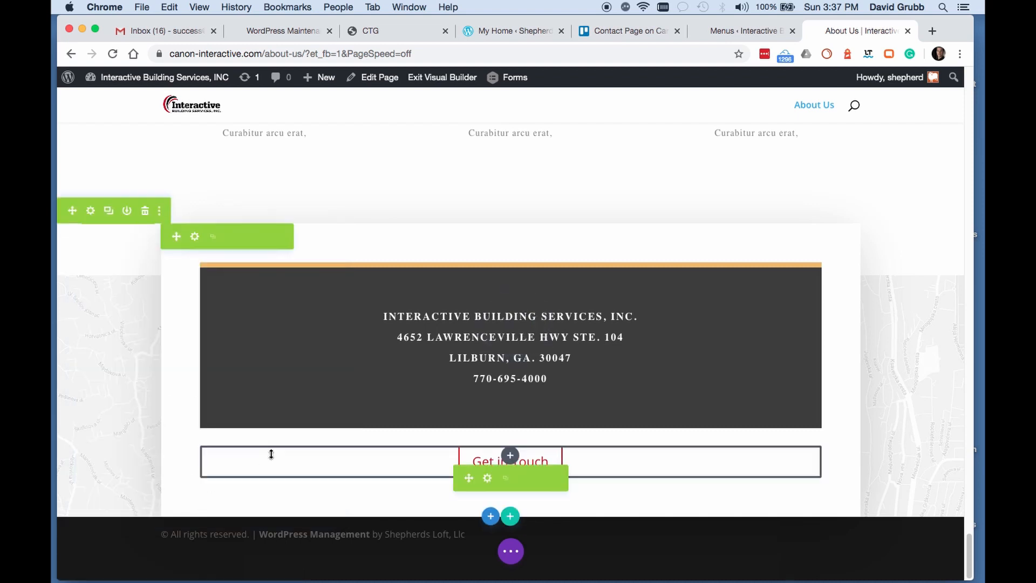
- Exit the Visual Builder to view the live About Us page
left_click(512, 552)
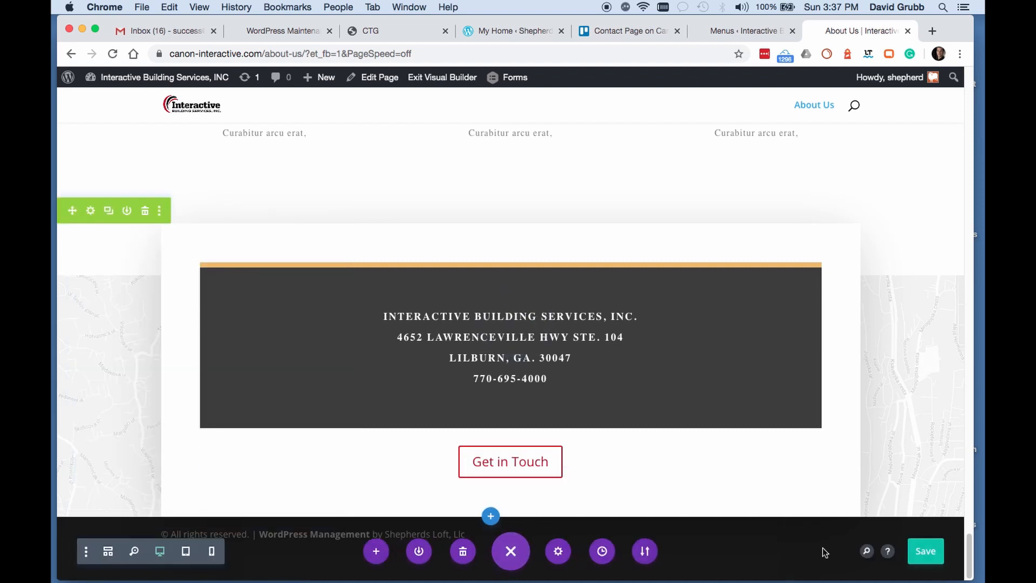
left_click(429, 85)
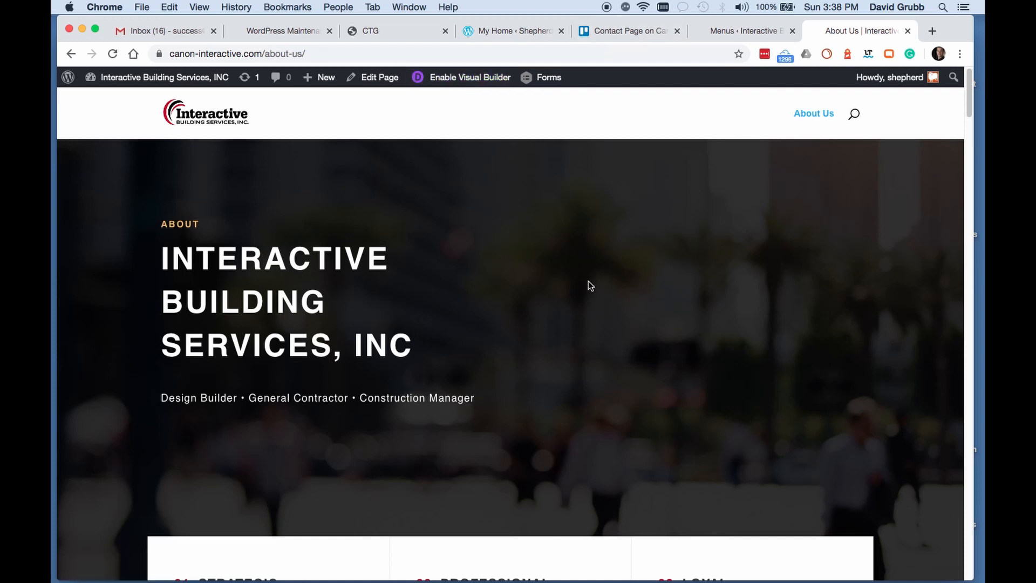
scroll(588, 281, "down", 3)
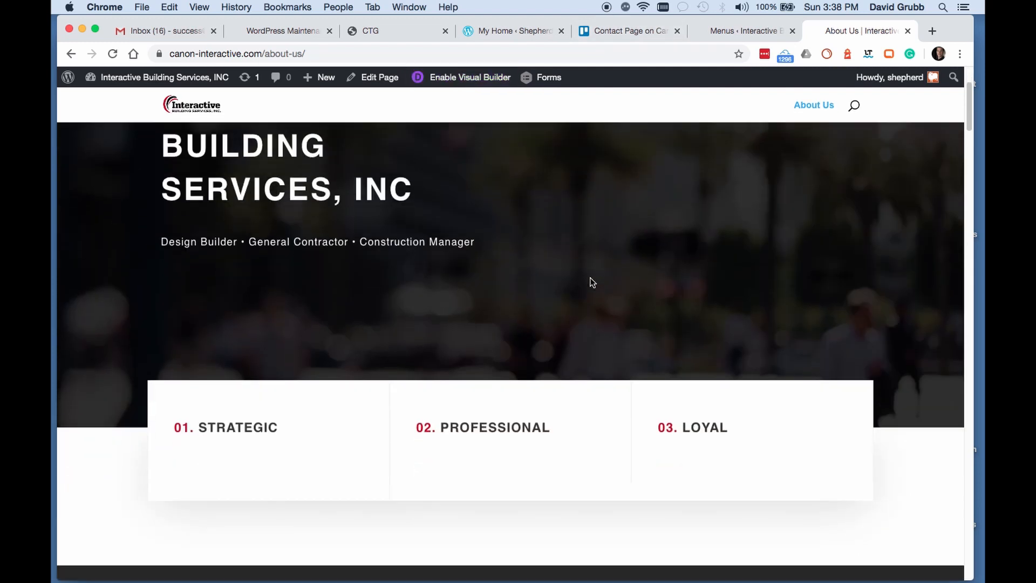
- Review the Strategic/Professional/Loyal boxes and team photos, then enable the Visual Builder
scroll(592, 282, "down", 2)
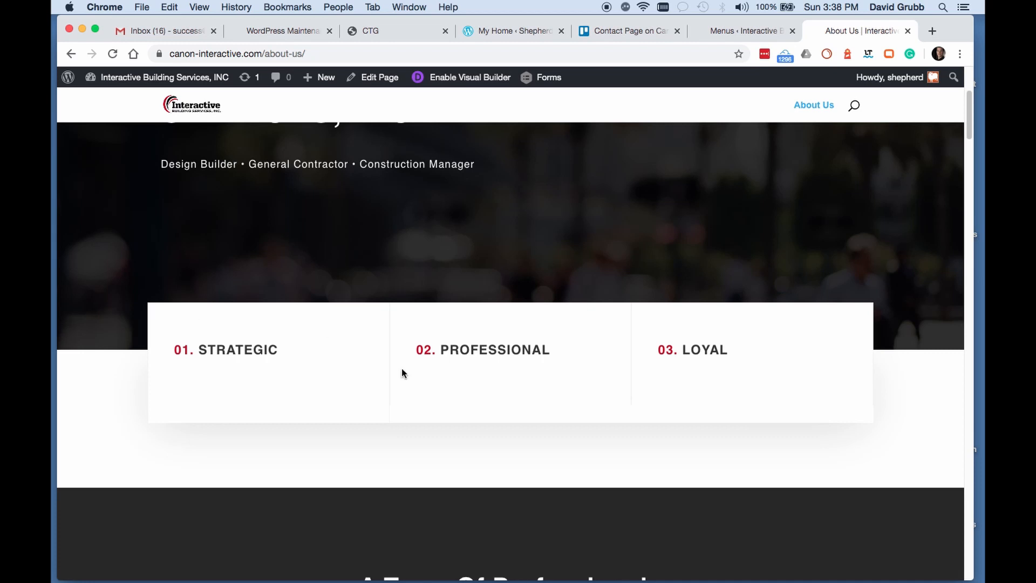
scroll(583, 378, "up", 4)
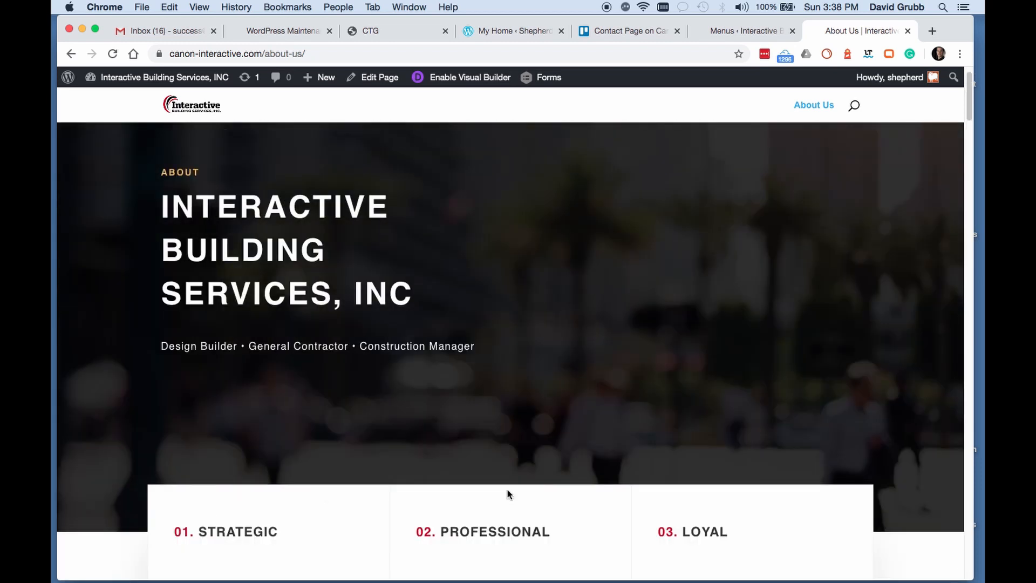
scroll(507, 492, "down", 10)
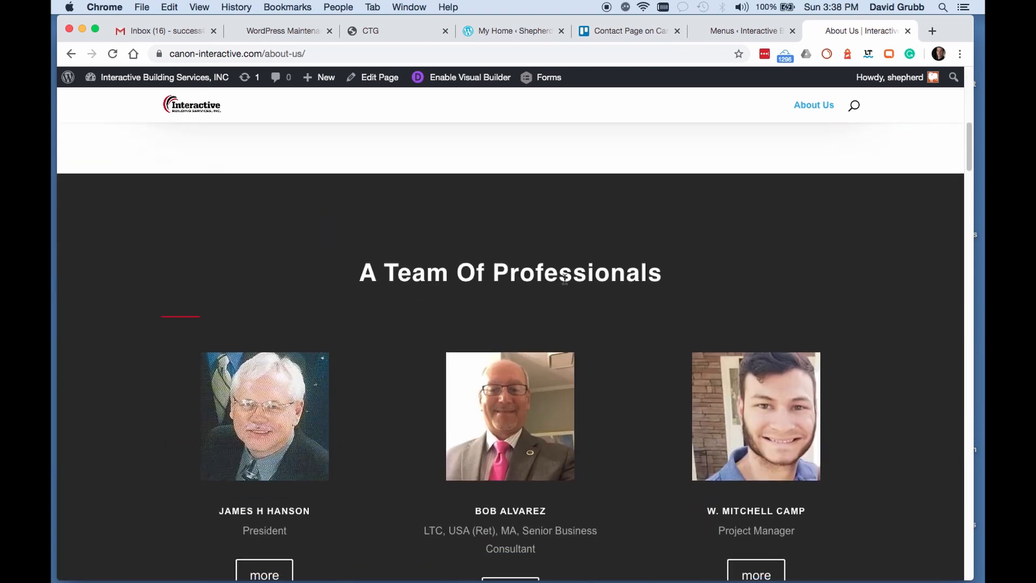
scroll(564, 278, "up", 4)
scroll(691, 427, "down", 8)
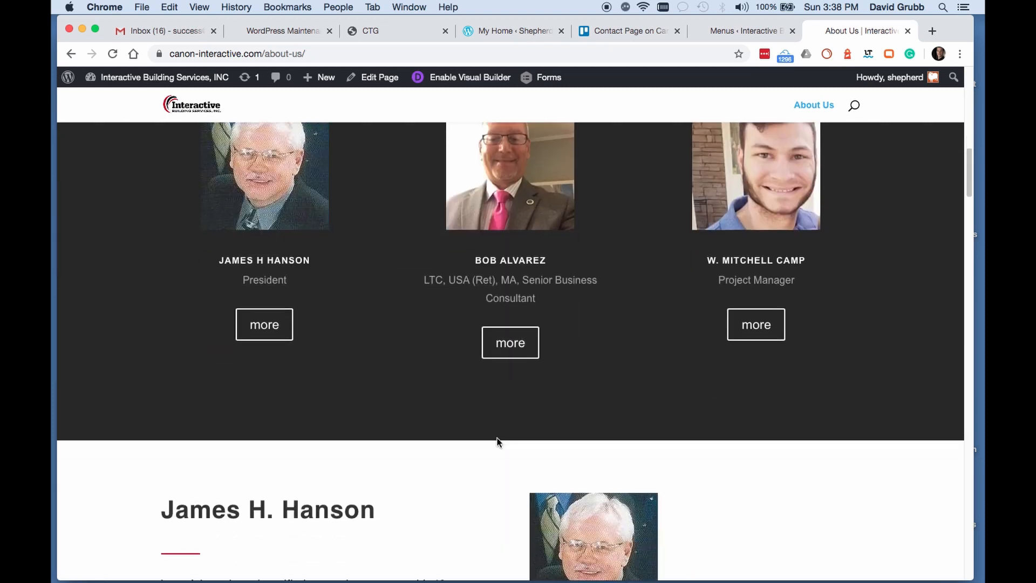
scroll(543, 421, "up", 2)
scroll(542, 417, "up", 5)
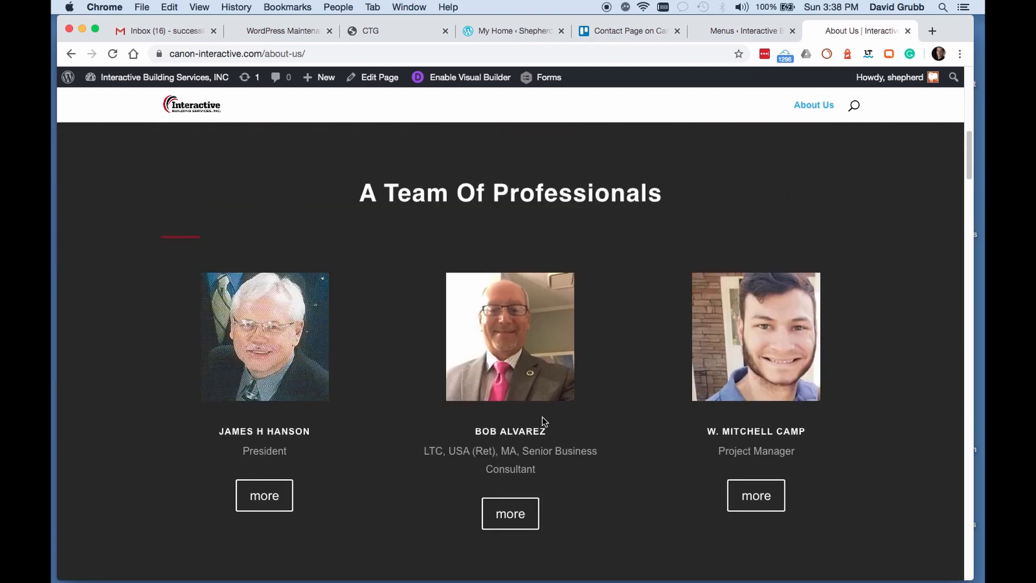
scroll(542, 422, "up", 2)
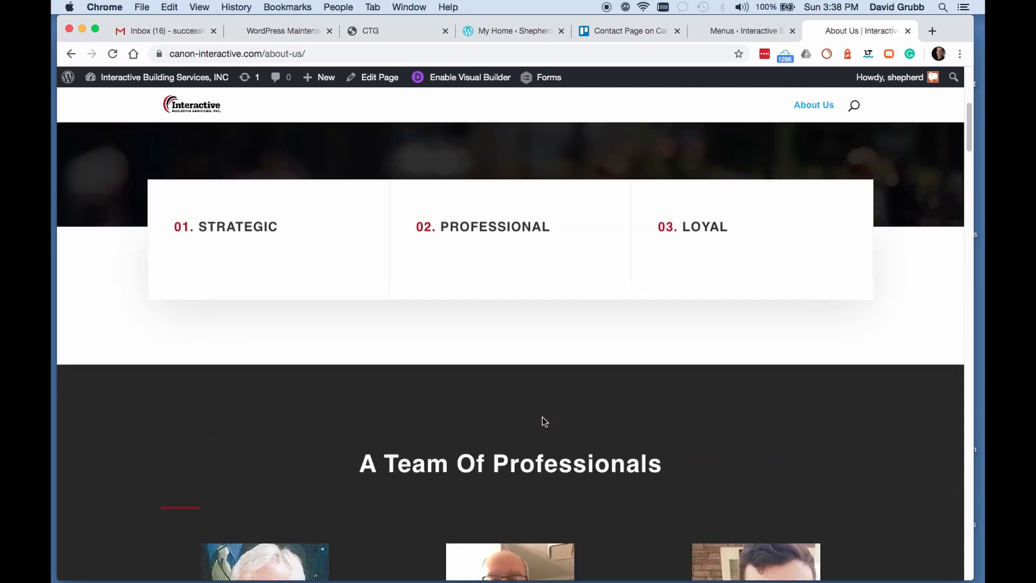
scroll(542, 422, "down", 1)
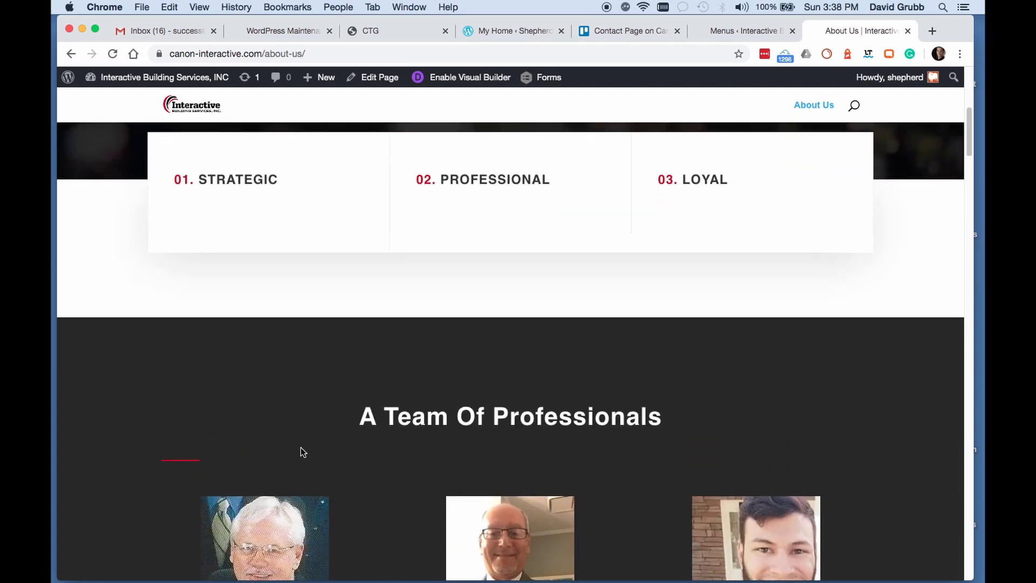
left_click(454, 78)
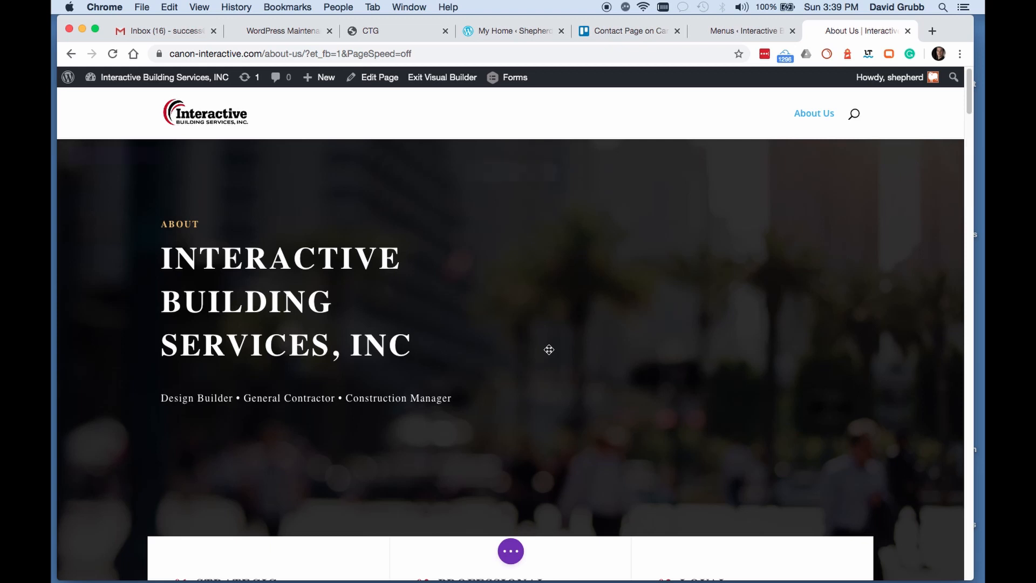
- Delete the A Team Of Professionals row, move the President's photo into the Strategic card, and remove the 01. STRATEGIC heading
scroll(216, 416, "down", 15)
scroll(227, 414, "up", 10)
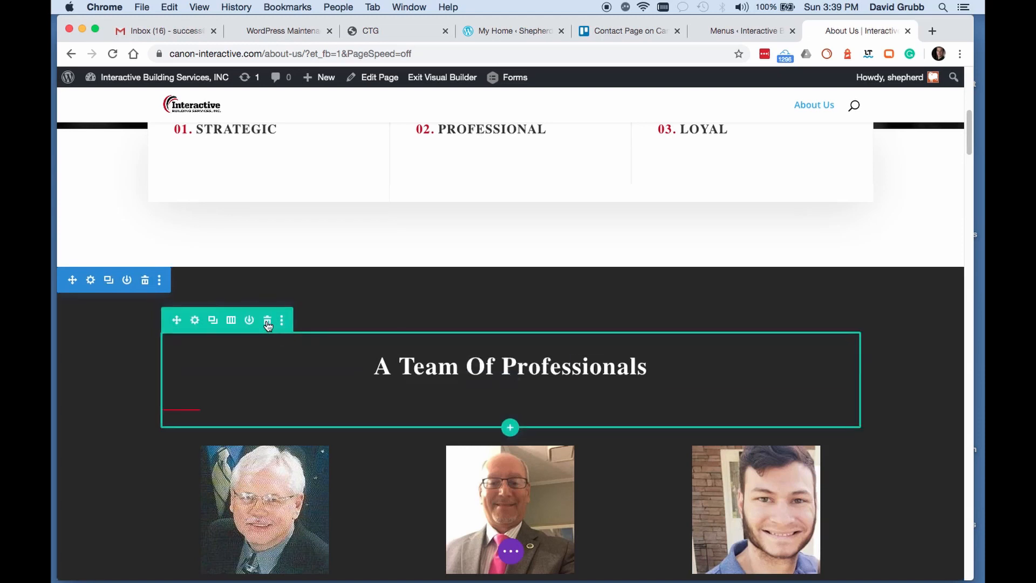
left_click(268, 324)
scroll(273, 388, "up", 2)
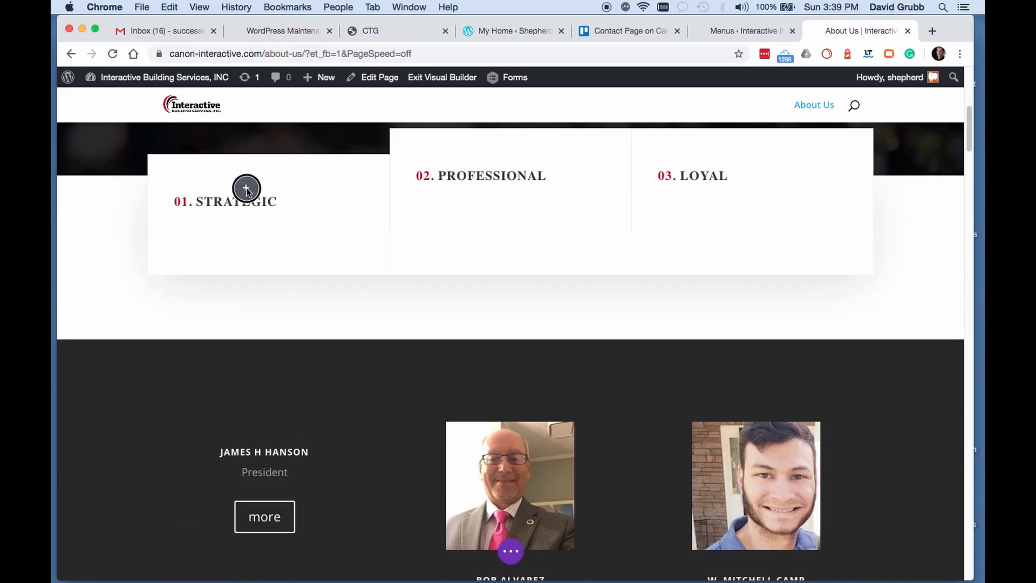
left_click_drag(246, 192, 266, 222)
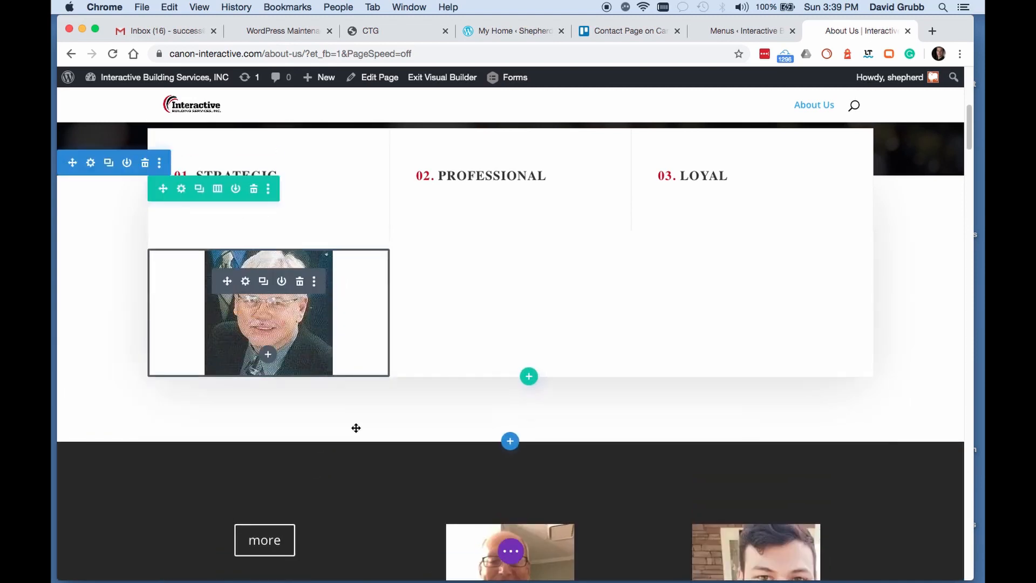
scroll(357, 429, "down", 1)
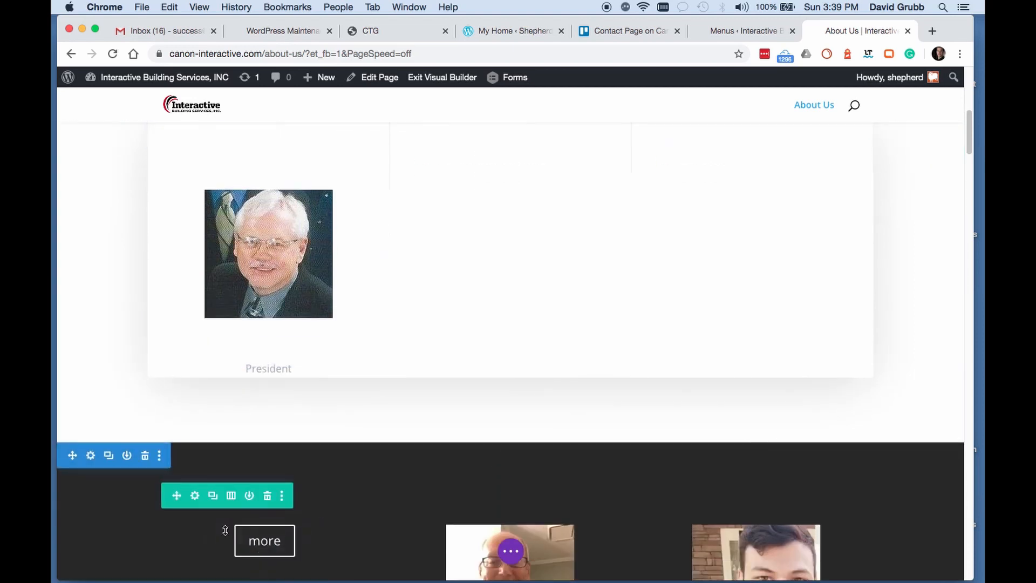
left_click_drag(223, 531, 264, 386)
scroll(263, 386, "up", 2)
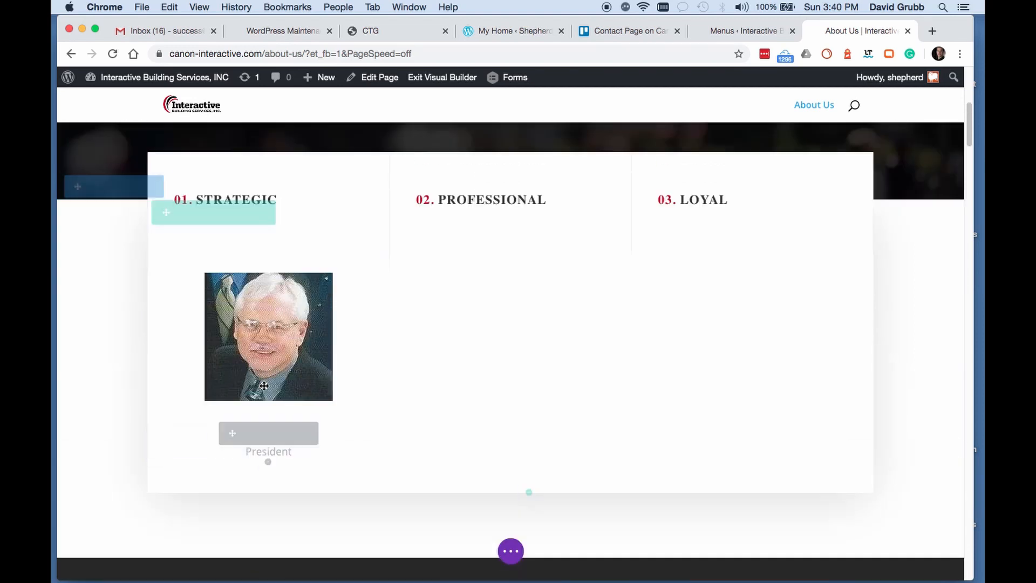
left_click(300, 185)
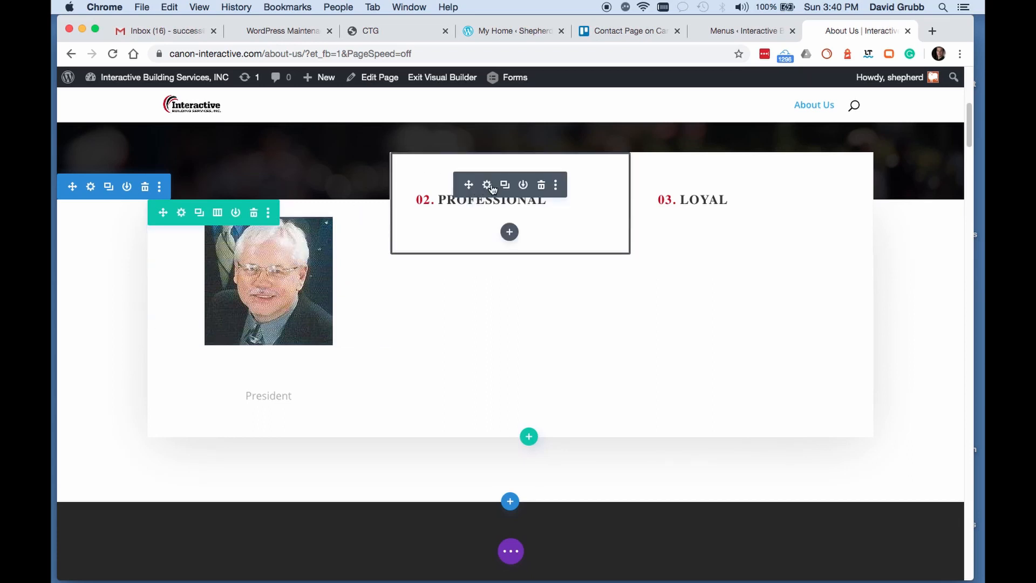
- Raise the President's portrait about -81px so it overlaps the dark header banner
left_click(557, 187)
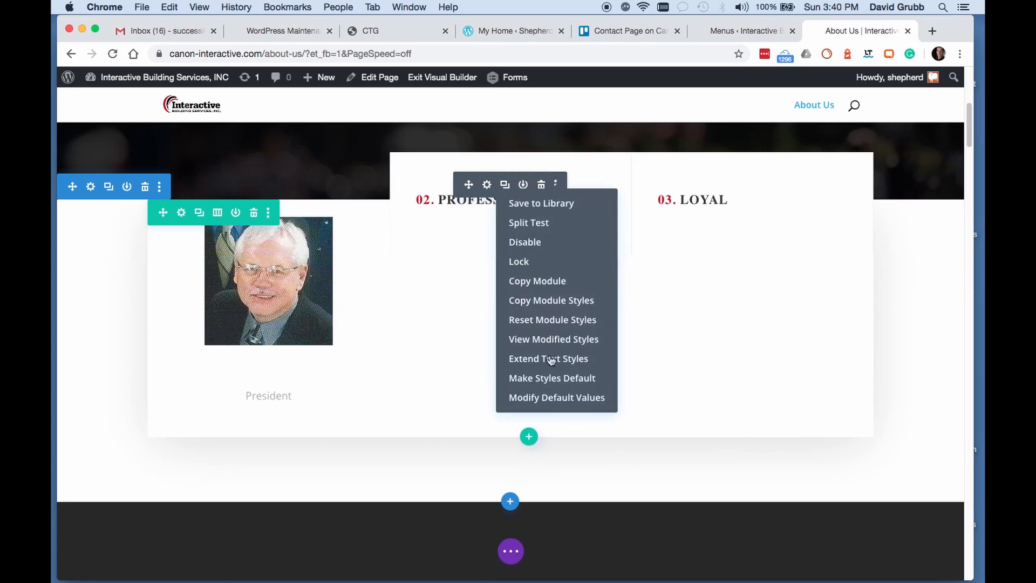
left_click(534, 300)
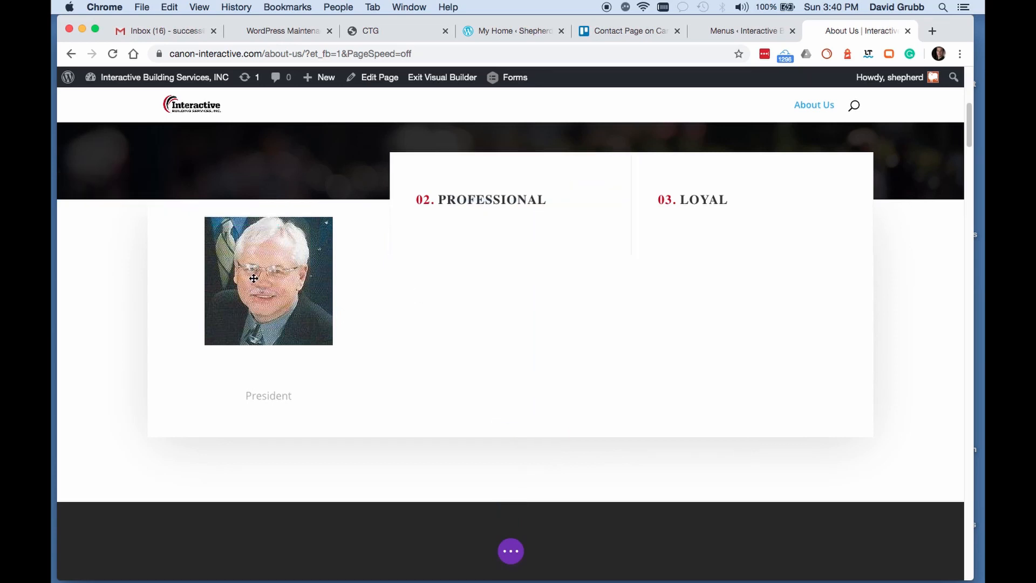
mouse_move(253, 278)
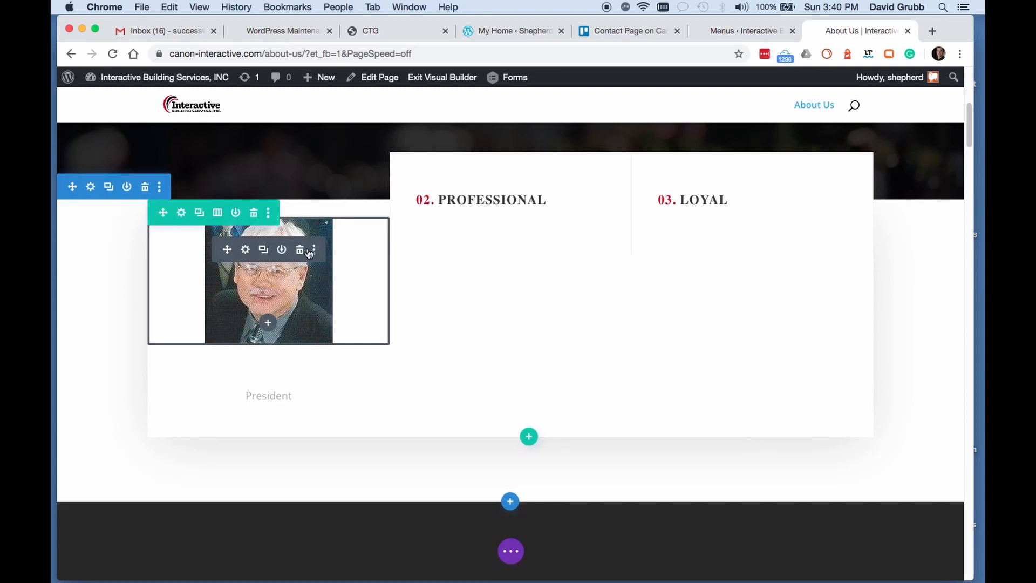
left_click(316, 250)
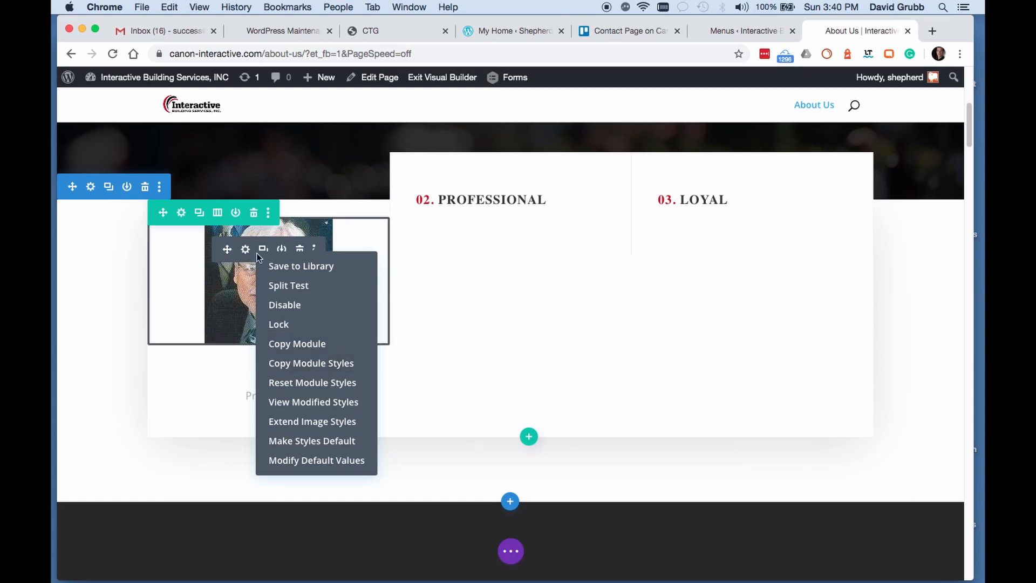
left_click_drag(360, 215, 363, 140)
left_click(553, 277)
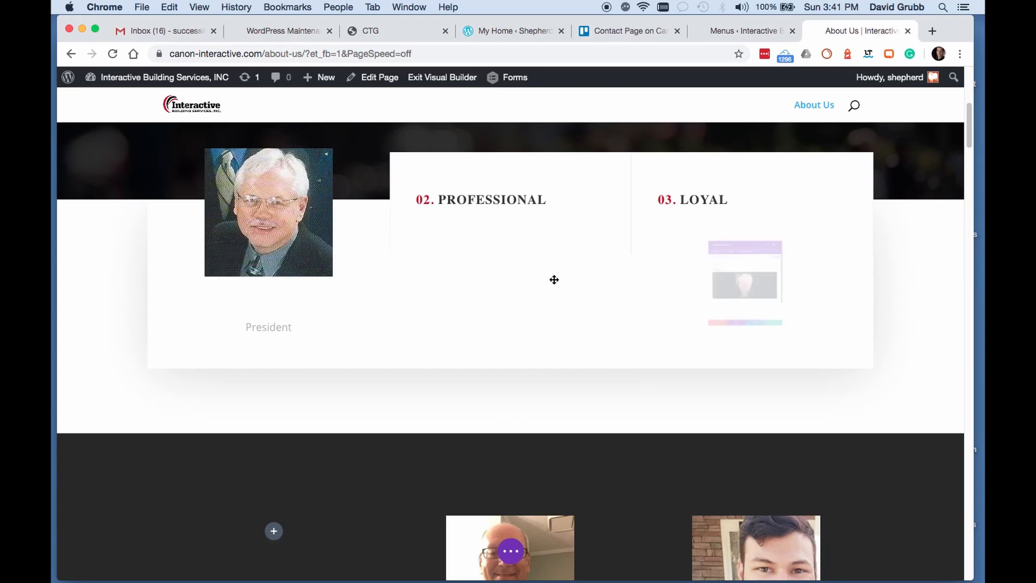
- Give the portrait image a white background and 33px top and bottom padding, then save
left_click(654, 441)
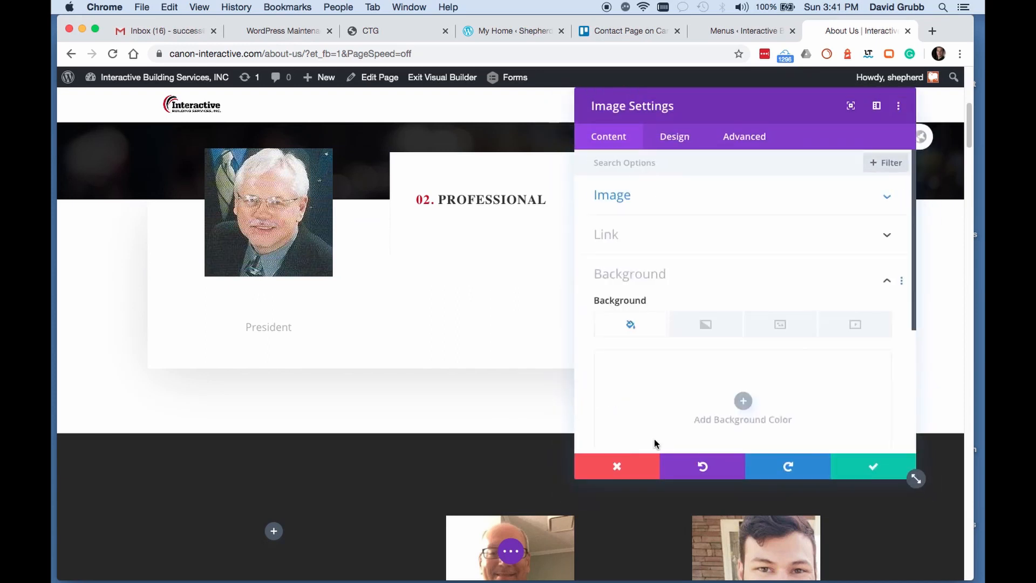
left_click(667, 388)
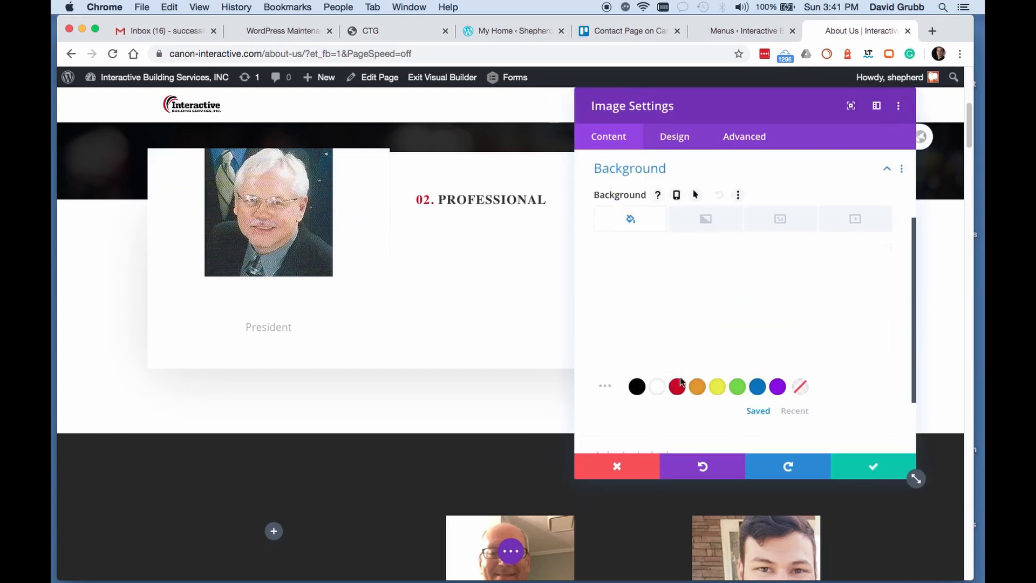
left_click(689, 143)
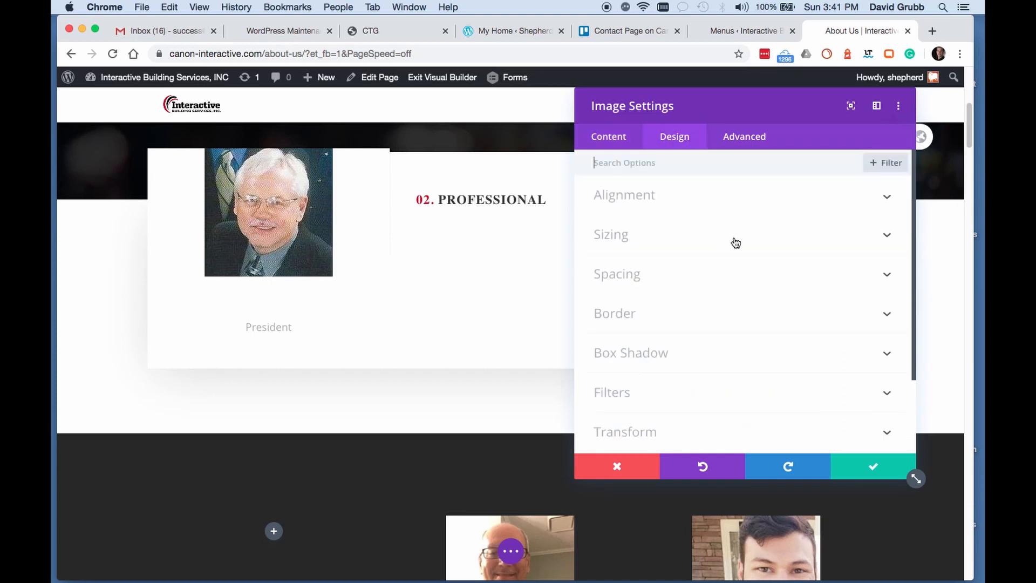
left_click(617, 275)
left_click(611, 328)
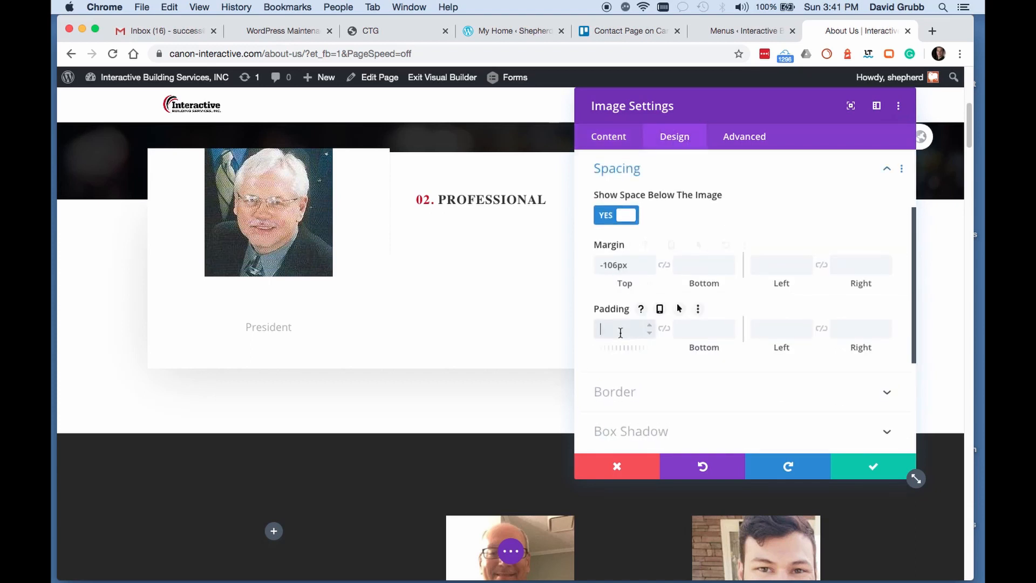
type("33")
left_click(664, 329)
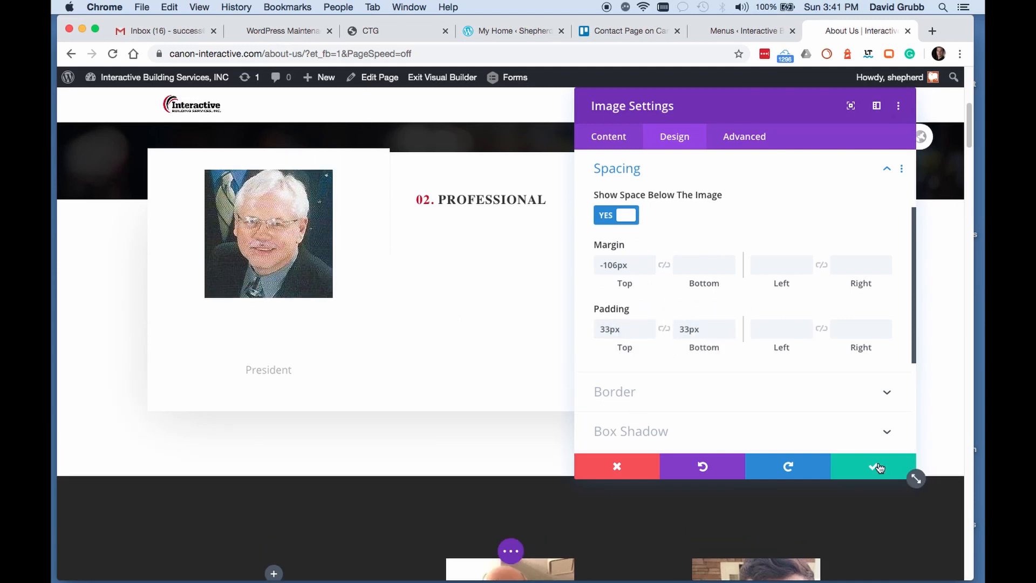
left_click(855, 466)
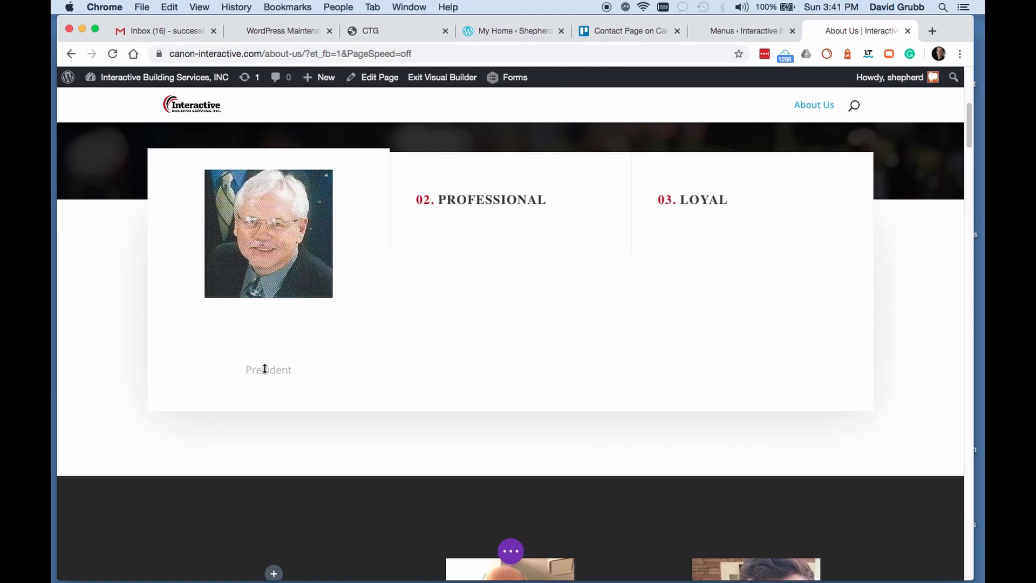
- Open the President person module's settings and filter its options for 'dark'
mouse_move(264, 370)
left_click(246, 351)
type("d")
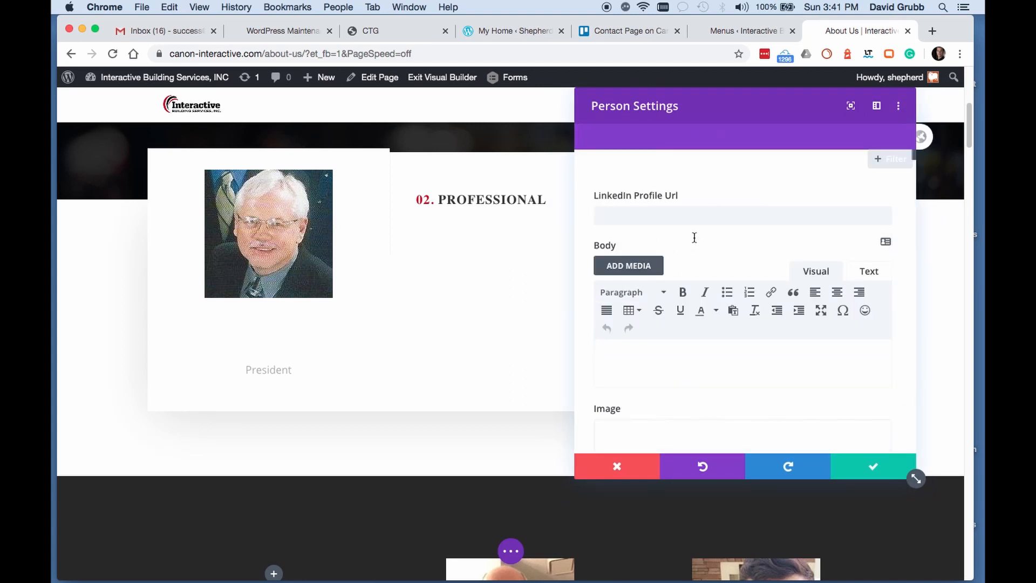
type("ark")
- Set the person module's text colour to Dark and save
left_click(643, 247)
left_click(669, 286)
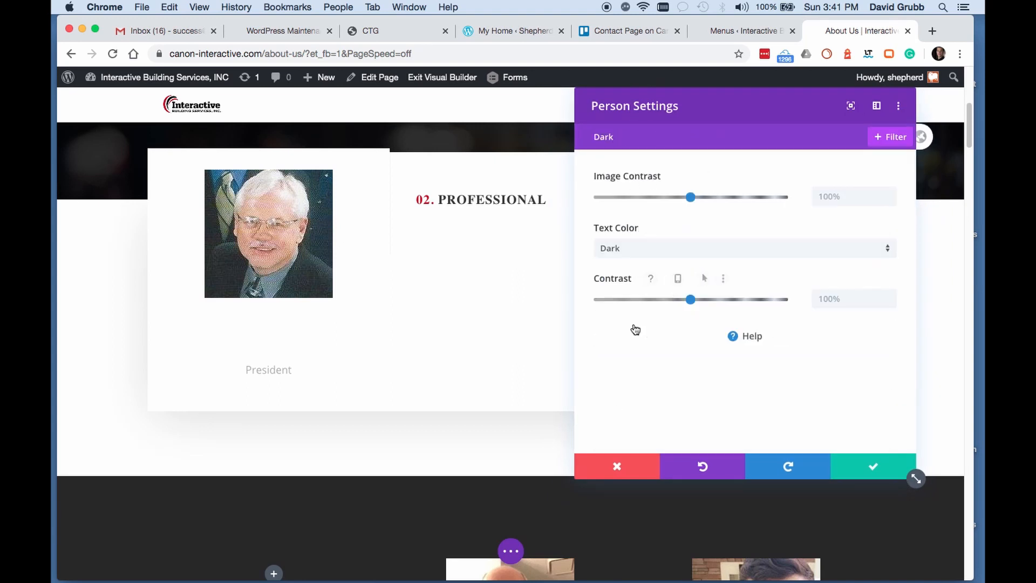
key("BackSpace")
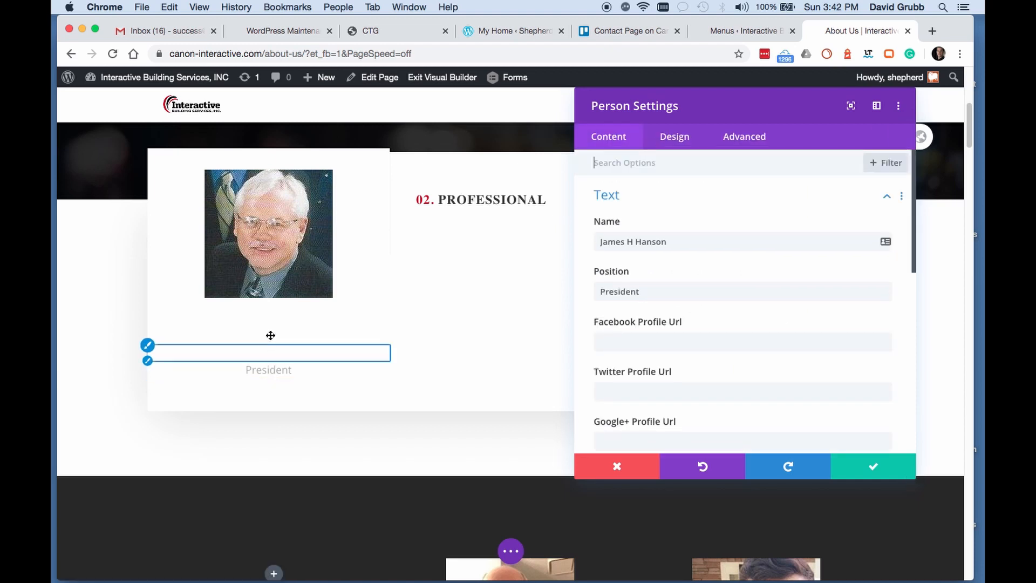
left_click(874, 467)
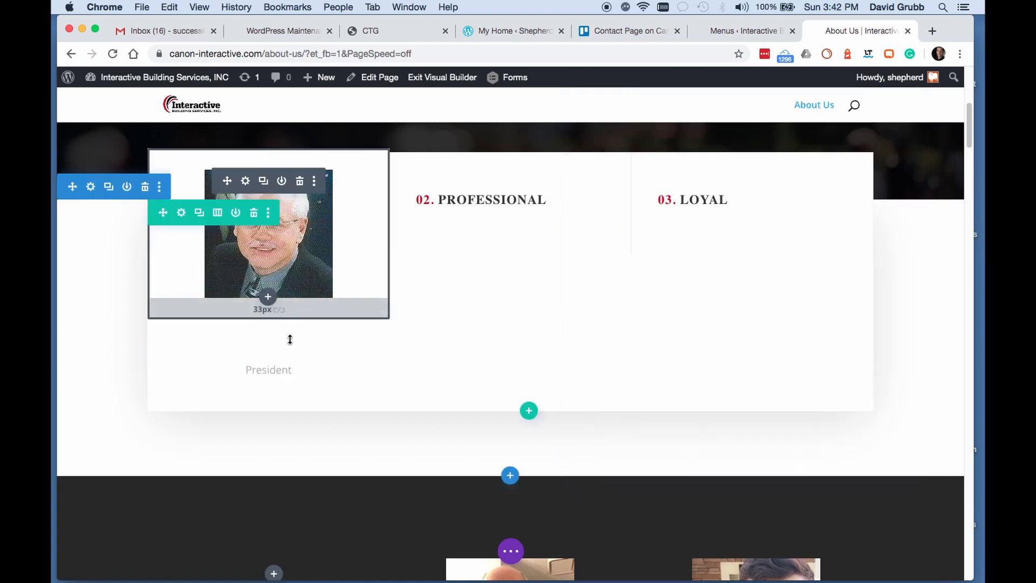
- Set the more button's text colour to Dark and save
scroll(289, 342, "down", 5)
scroll(282, 419, "up", 3)
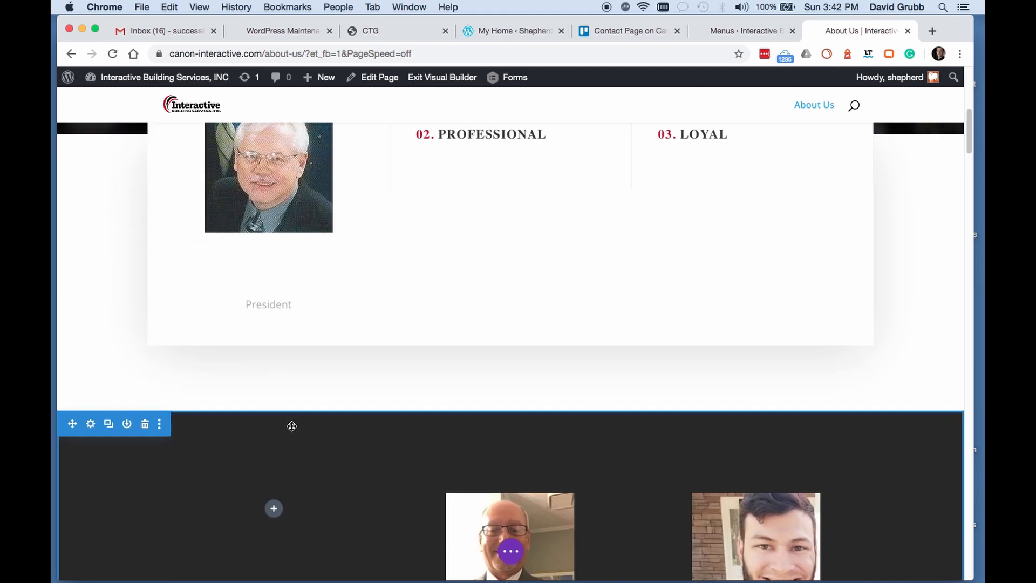
scroll(291, 426, "down", 7)
scroll(274, 428, "up", 7)
scroll(265, 313, "up", 3)
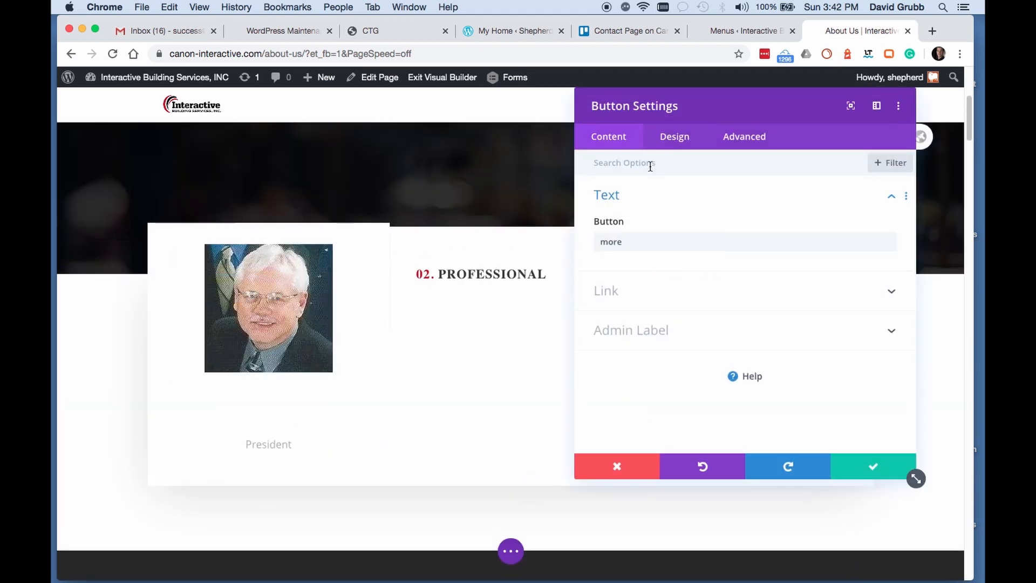
left_click(650, 167)
type("Dark")
left_click(642, 196)
left_click(621, 228)
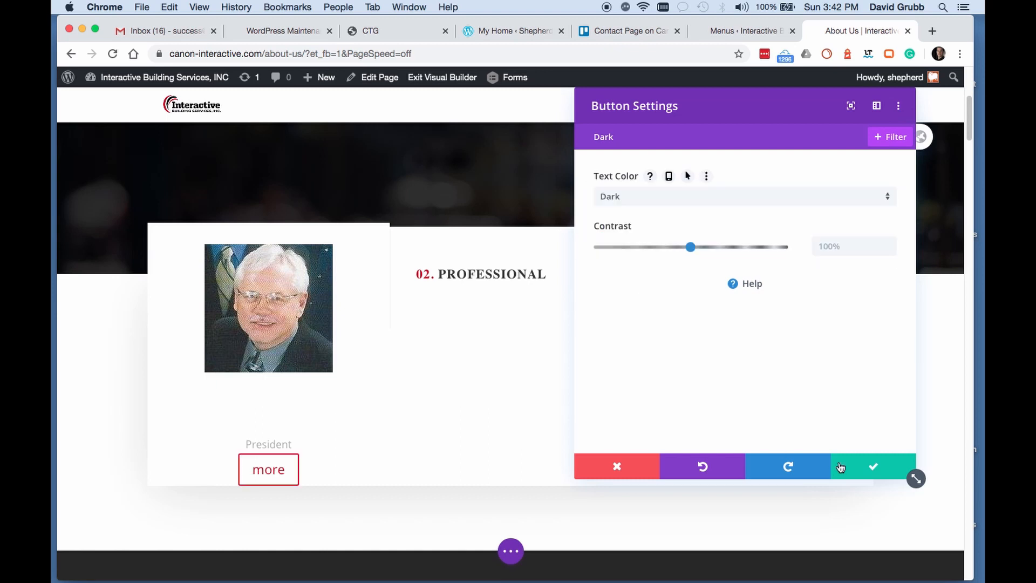
left_click(872, 466)
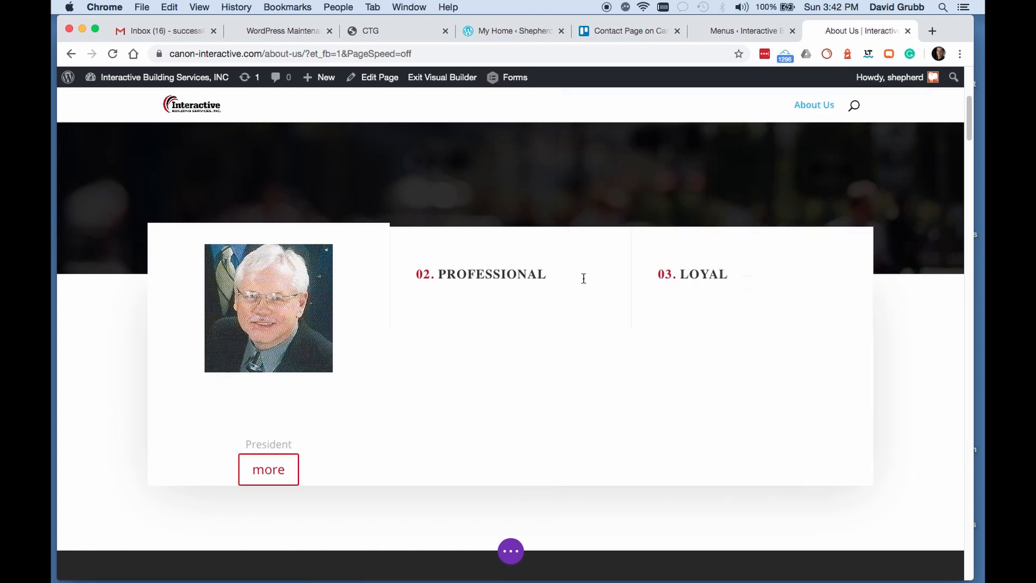
- Style the person's name as a red H2 title at about 21px and save
left_click(675, 137)
left_click(638, 318)
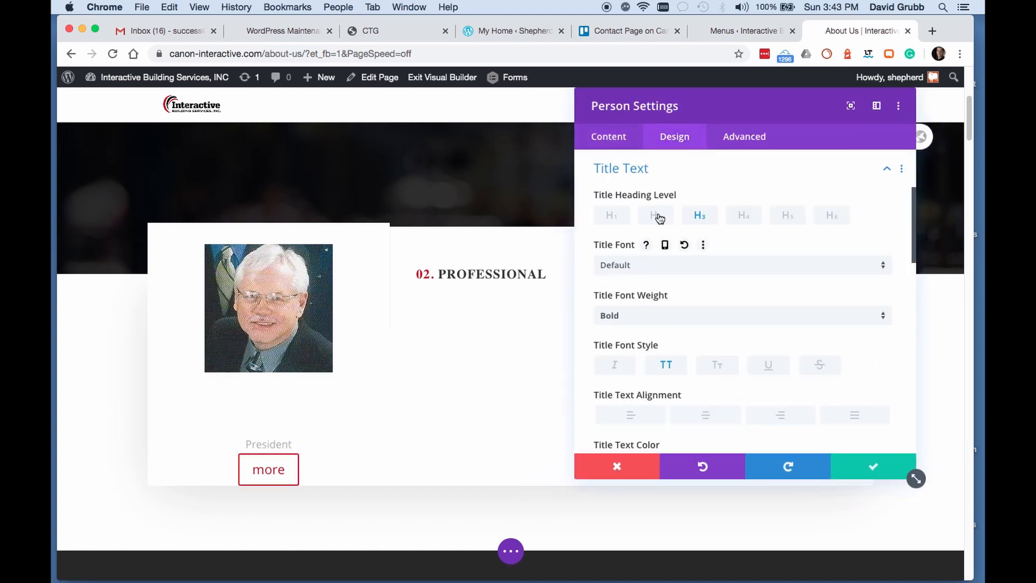
left_click(657, 216)
scroll(703, 362, "down", 2)
left_click(677, 400)
scroll(776, 404, "down", 3)
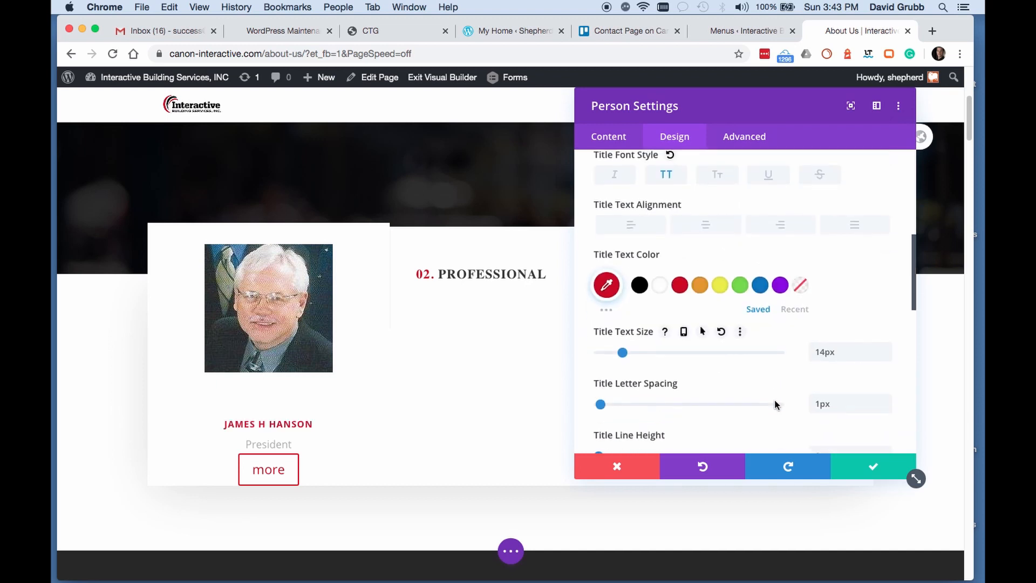
left_click_drag(629, 340, 636, 340)
left_click(874, 467)
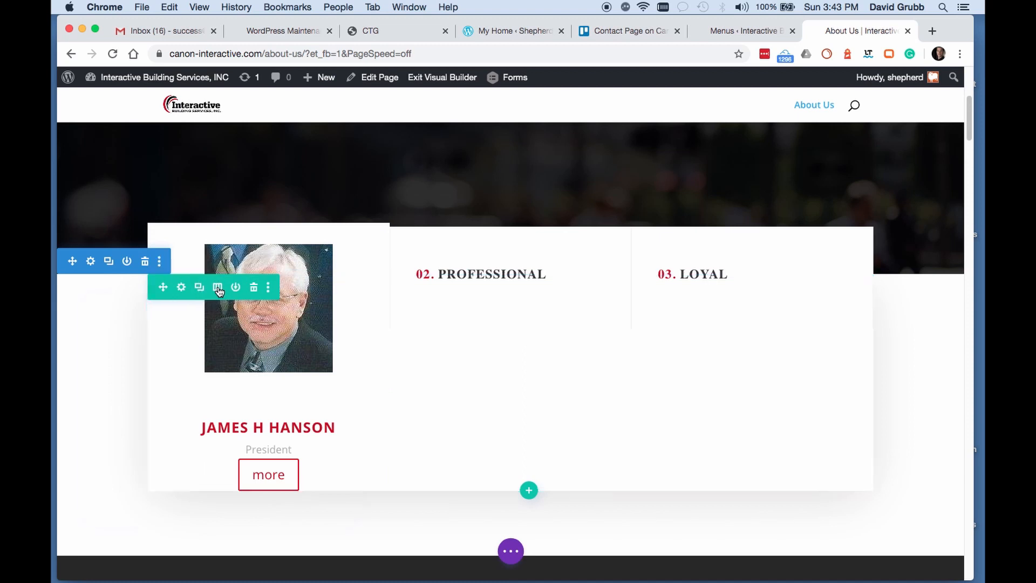
- Give the team card row a 5px top margin, clear its bottom margin and remove its bottom padding
left_click(218, 286)
left_click(184, 287)
left_click(676, 137)
left_click(617, 194)
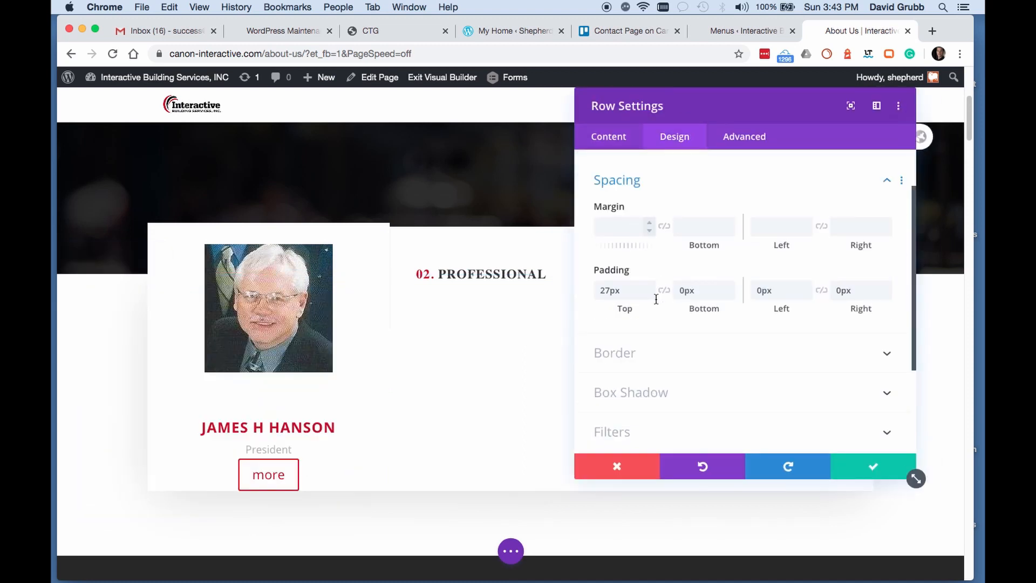
left_click(650, 212)
left_click(728, 220)
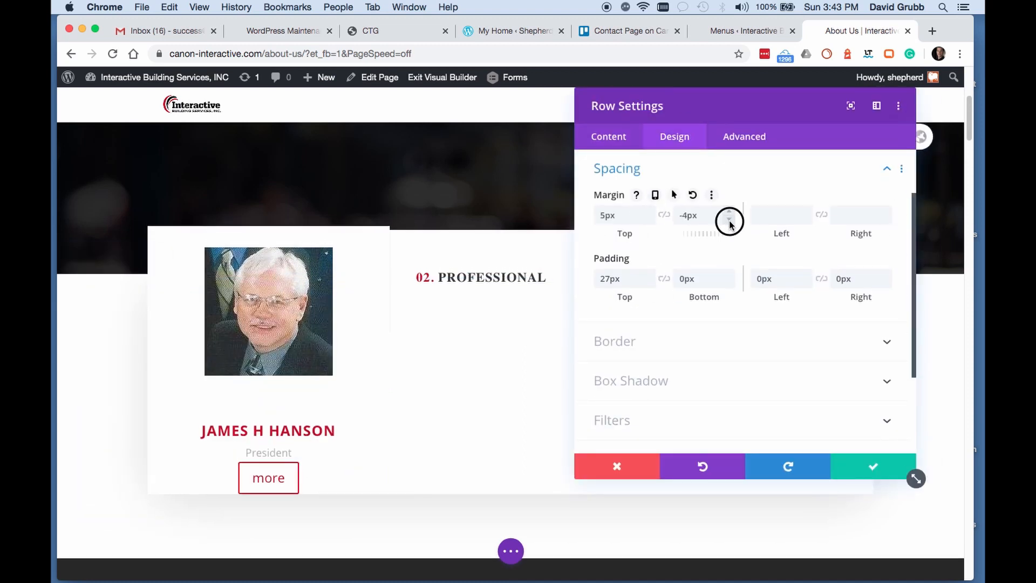
left_click(729, 220)
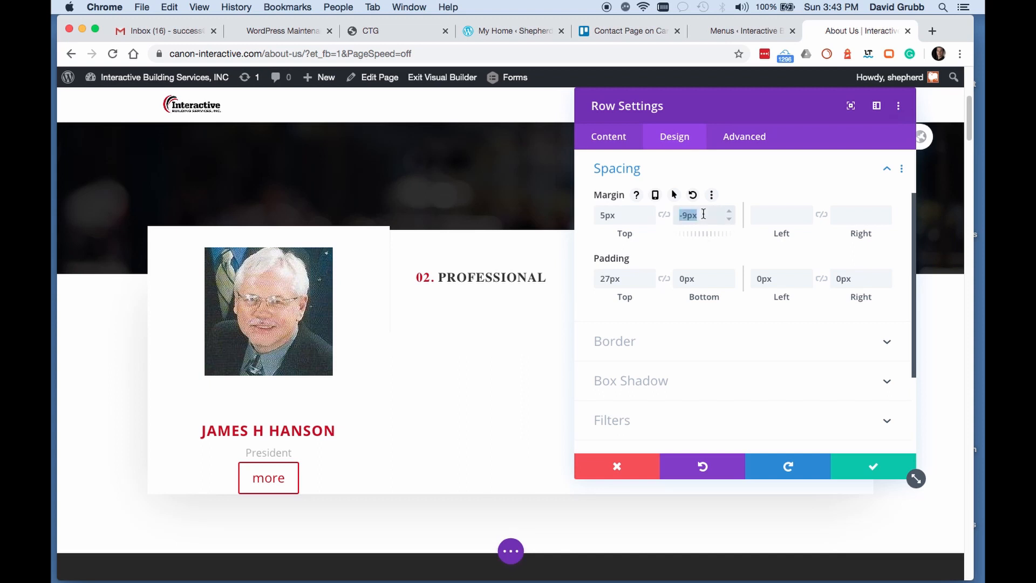
key("BackSpace")
key("shift+Tab")
left_click(872, 466)
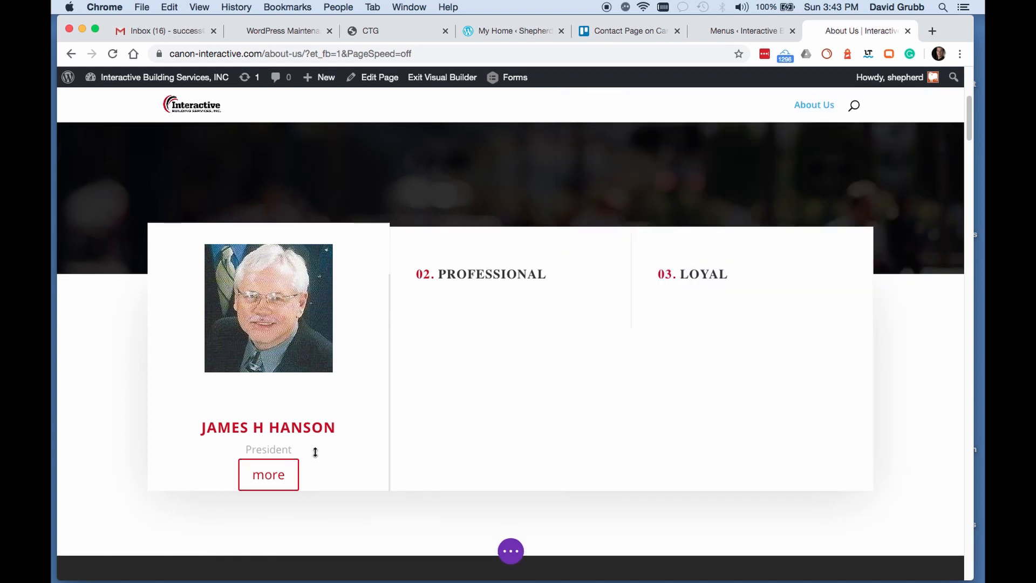
left_click_drag(318, 517, 271, 476)
- Clear the more button's bottom padding, give it linked 22px top/bottom margins, and pull the name closer to the portrait
left_click(246, 465)
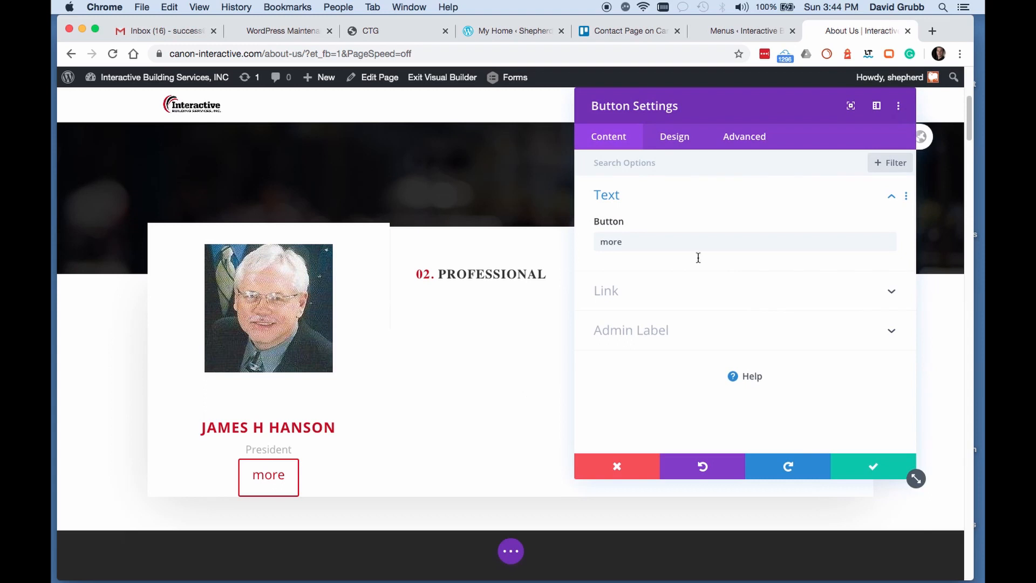
left_click(675, 136)
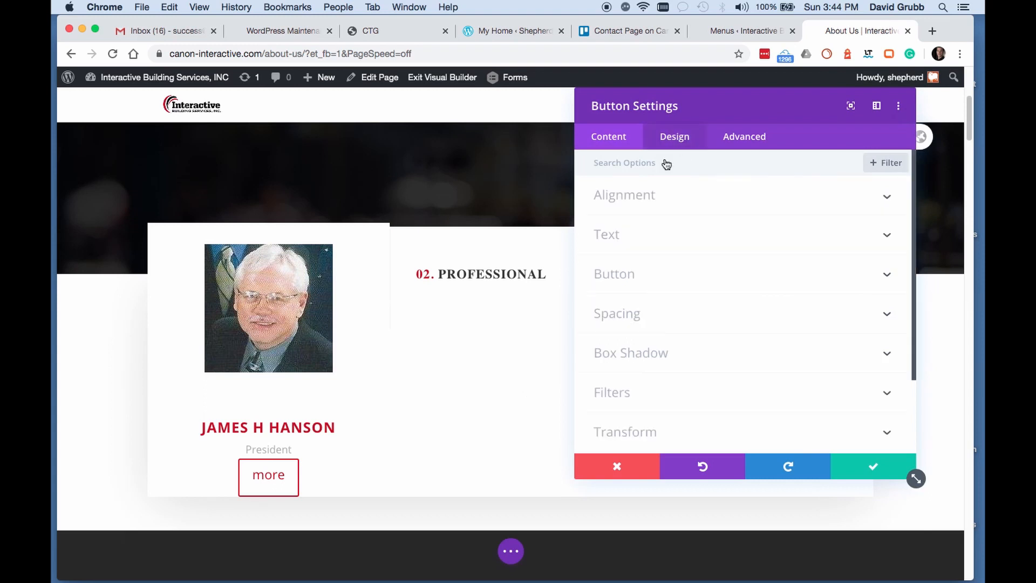
left_click(636, 318)
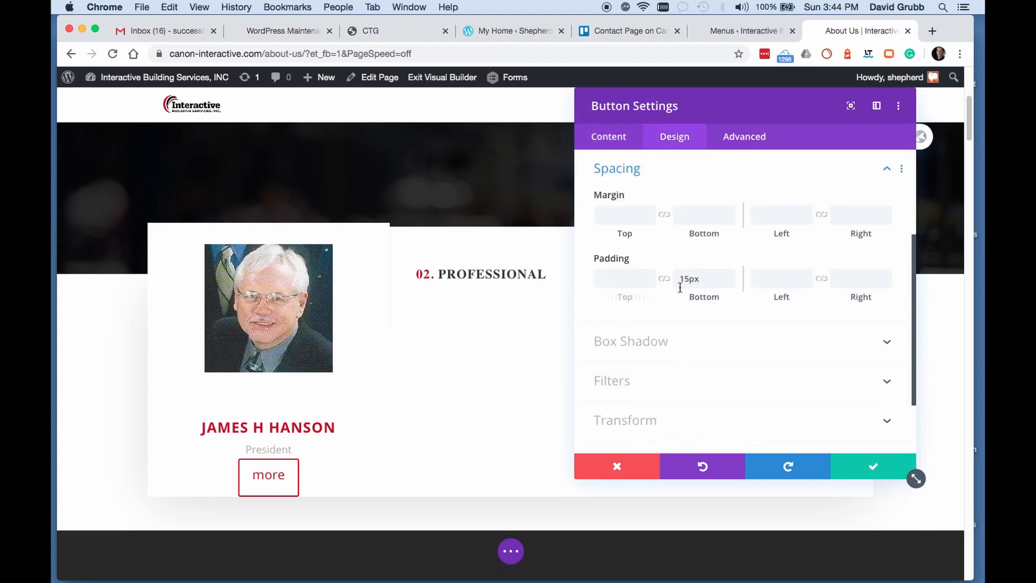
double_click(706, 282)
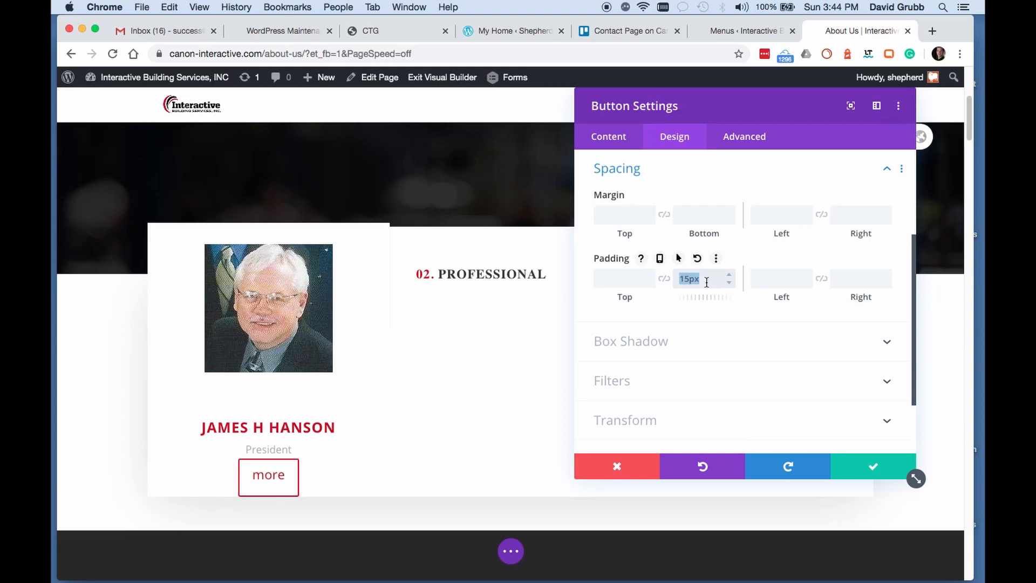
key("BackSpace")
left_click(624, 282)
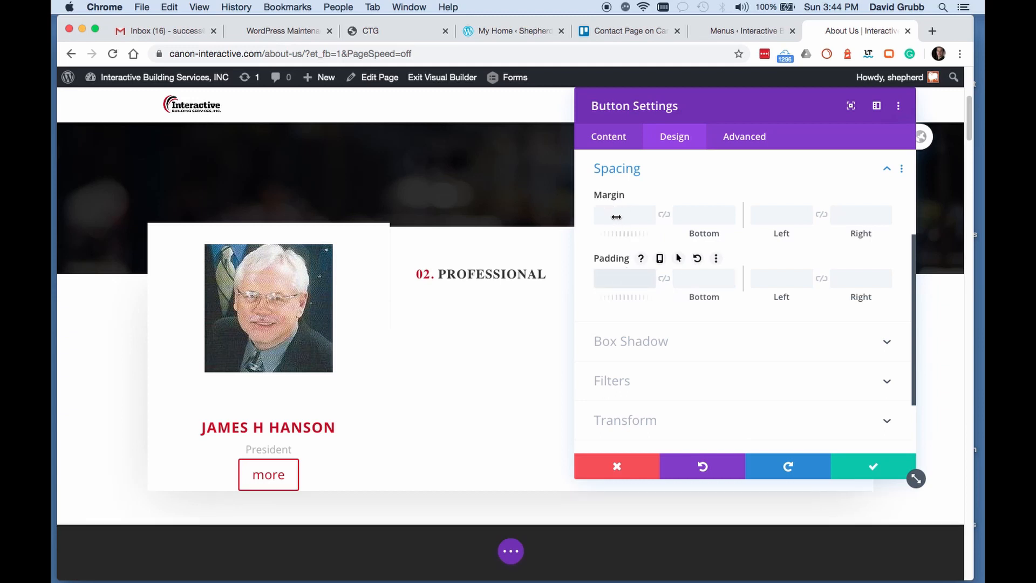
left_click(665, 218)
left_click(621, 217)
type("22")
key("Tab")
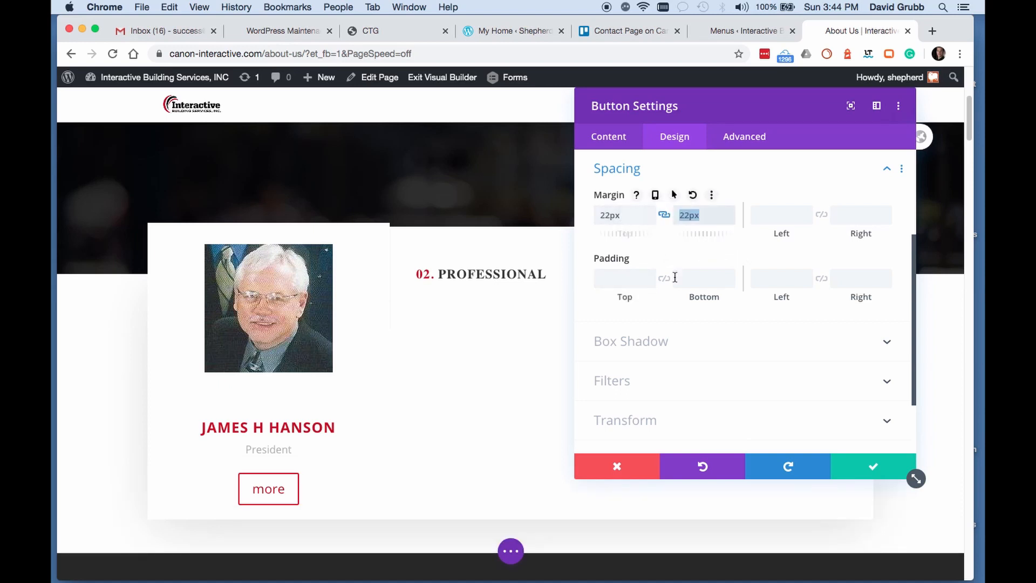
left_click(874, 467)
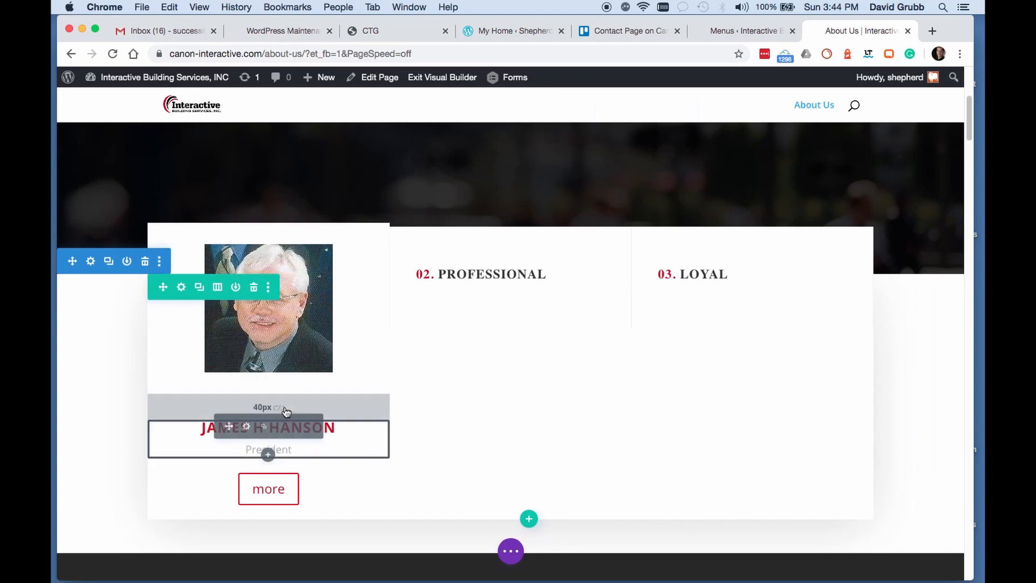
left_click_drag(337, 408, 339, 372)
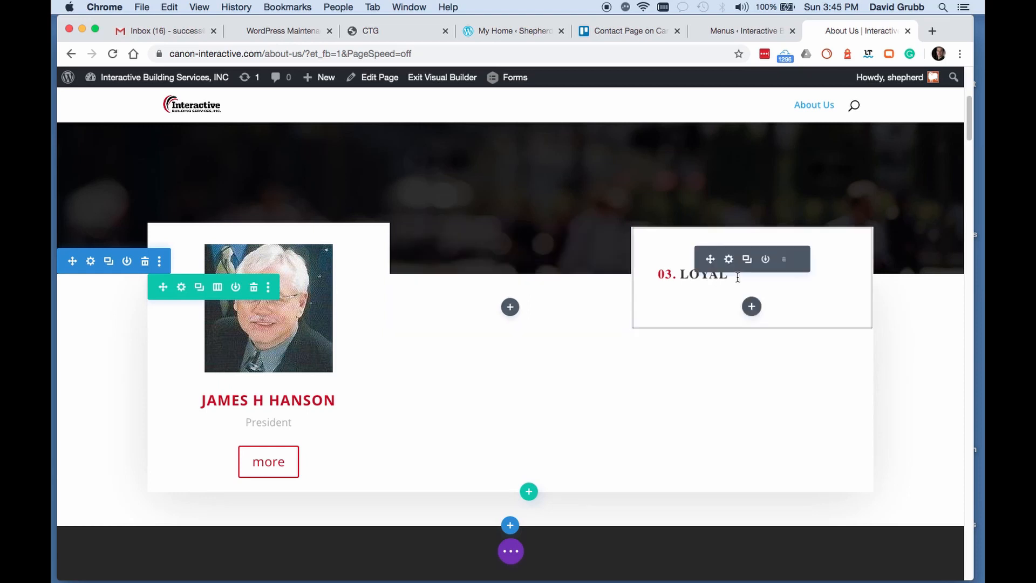
- Move the consultant's text and more button into the middle card, and the project manager's into the right one
scroll(527, 333, "down", 4)
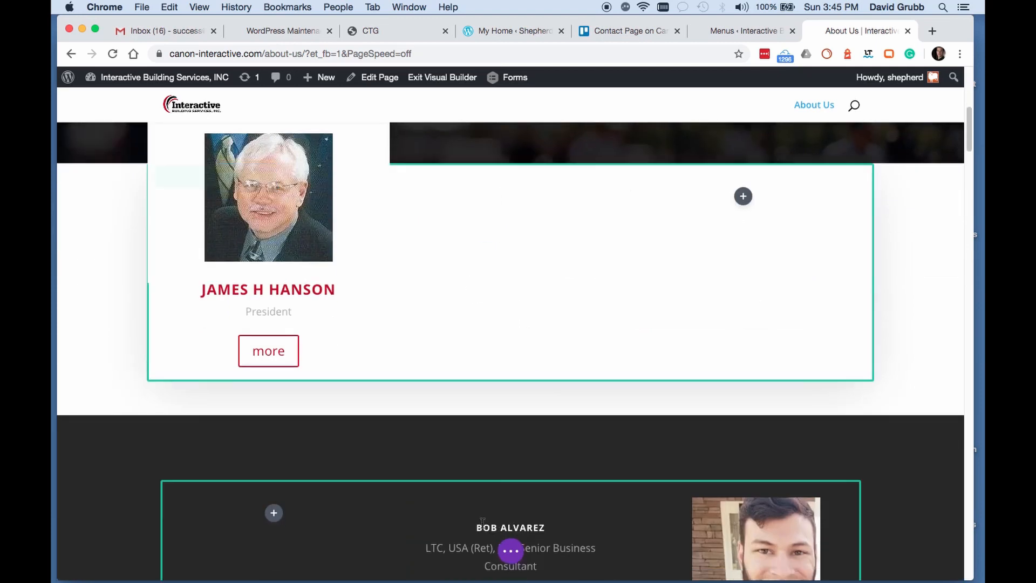
left_click_drag(482, 314, 482, 332)
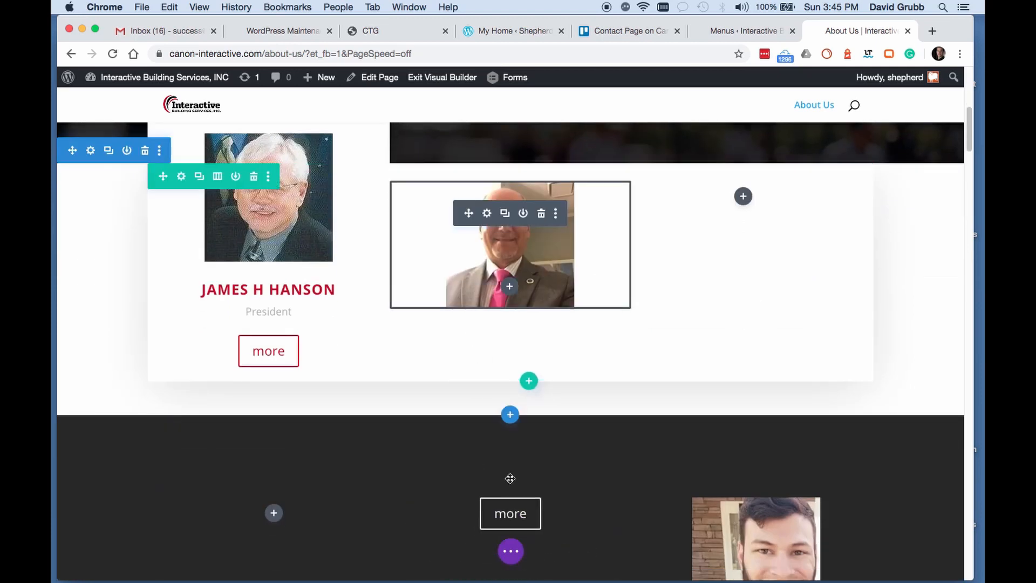
left_click_drag(501, 516, 479, 377)
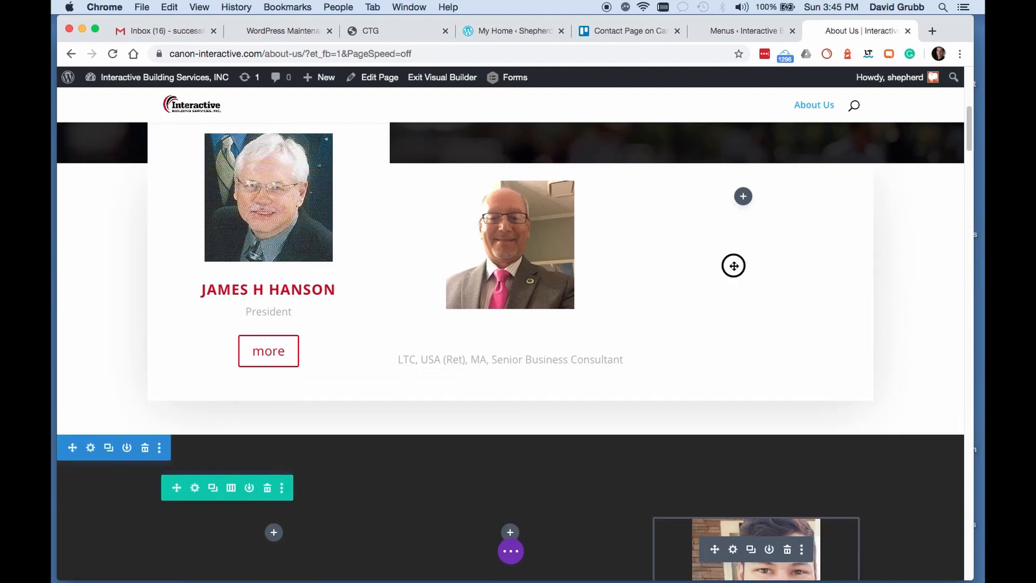
left_click_drag(714, 550, 771, 404)
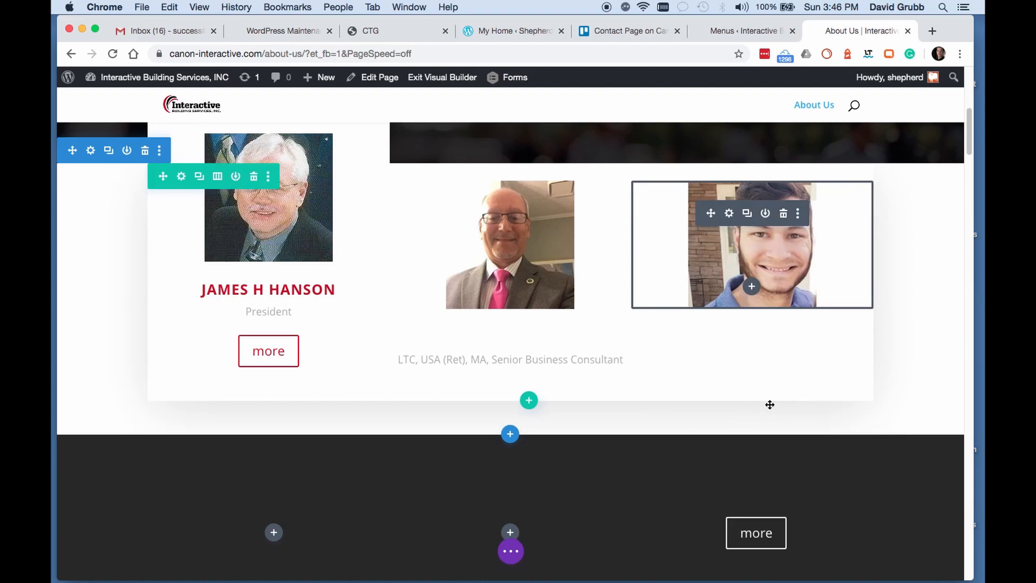
left_click_drag(712, 272, 685, 213)
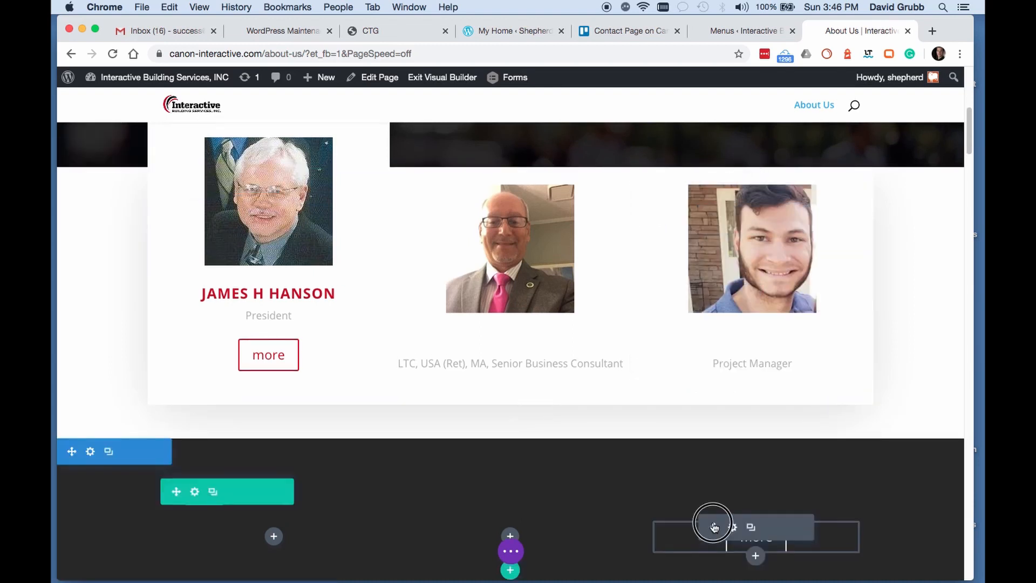
left_click_drag(714, 527, 749, 382)
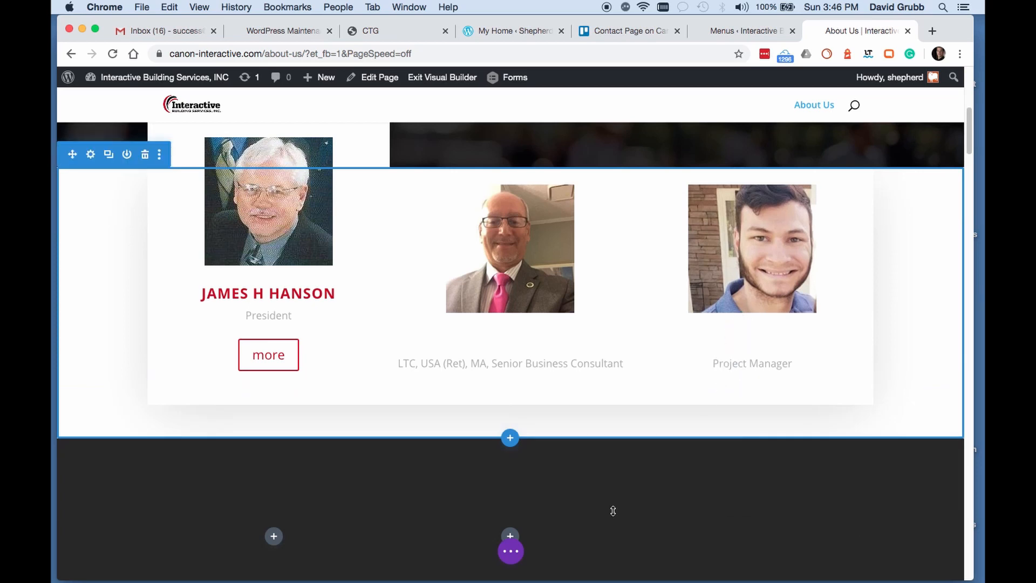
scroll(620, 504, "down", 3)
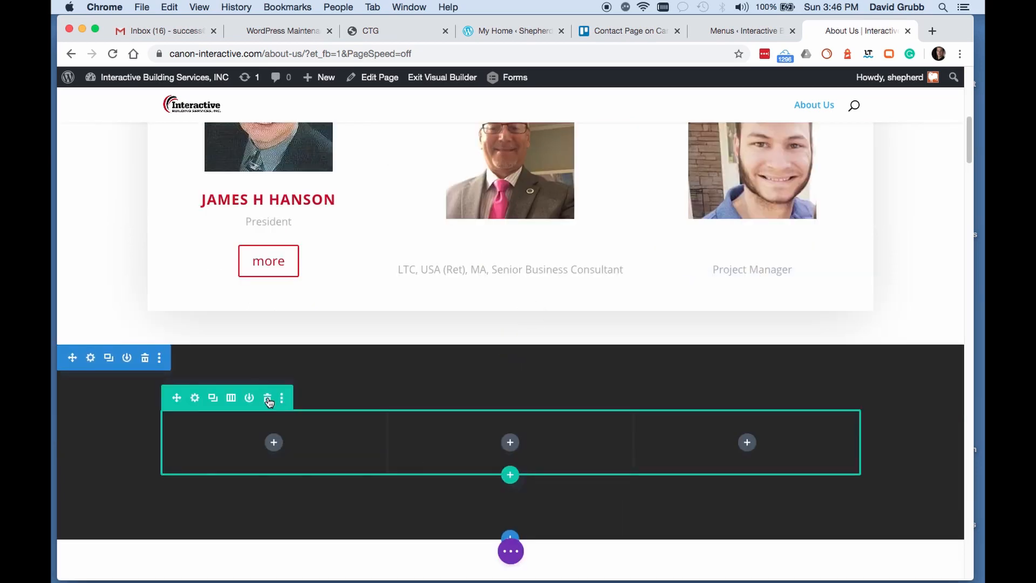
- Delete the empty three-column row and the empty dark section
left_click(273, 402)
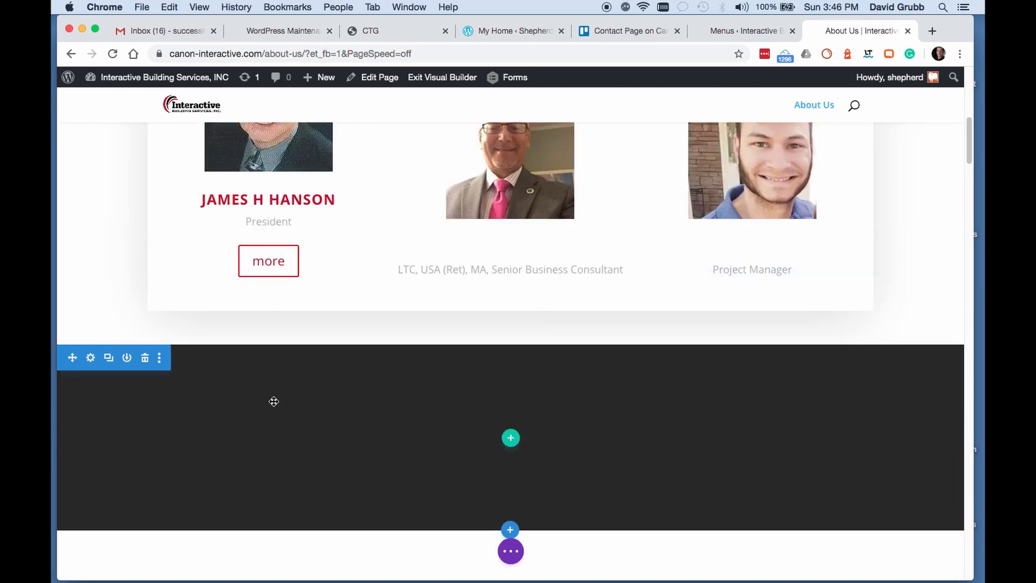
scroll(273, 400, "down", 3)
left_click(144, 239)
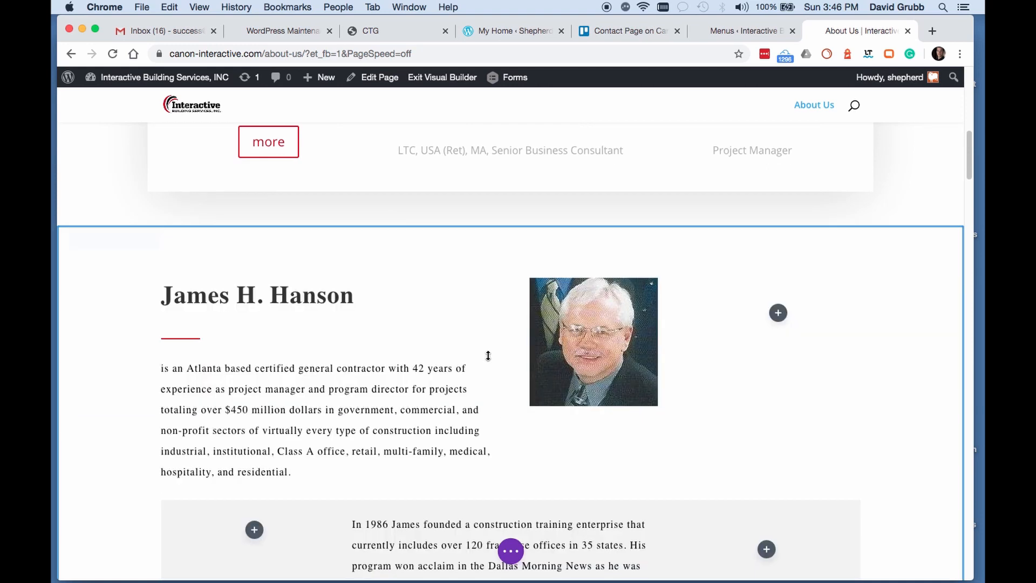
scroll(488, 357, "up", 3)
- Shrink the hero section's bottom padding to about 130px and reduce its top padding
left_click_drag(730, 317, 732, 367)
scroll(724, 368, "up", 10)
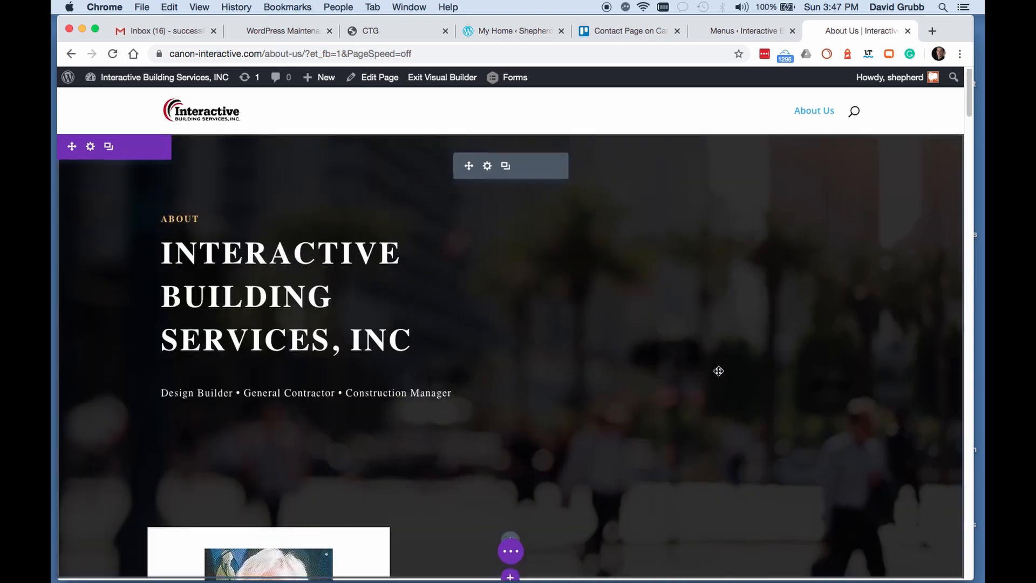
left_click(340, 400)
left_click_drag(340, 400, 347, 377)
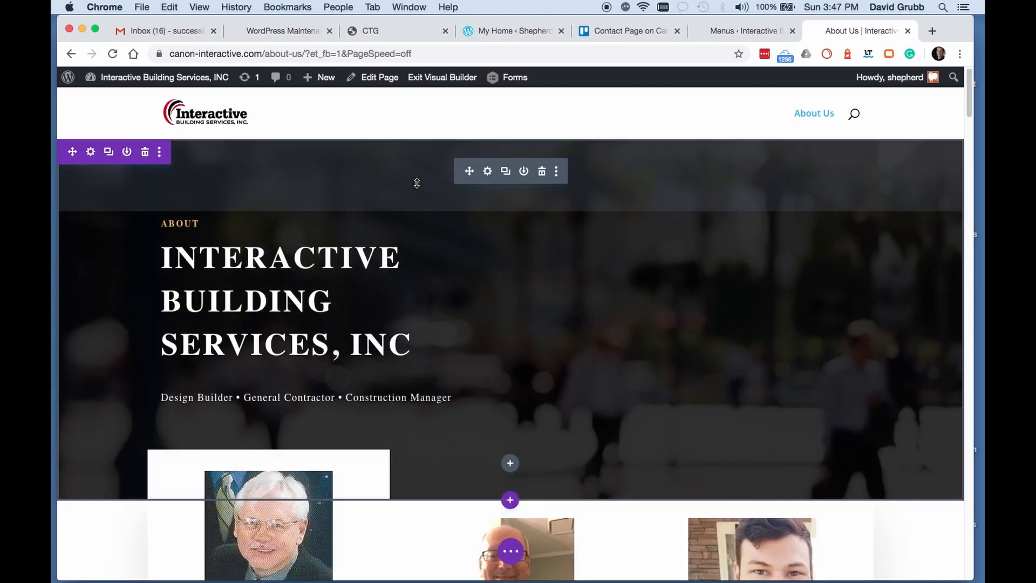
left_click_drag(418, 163, 419, 152)
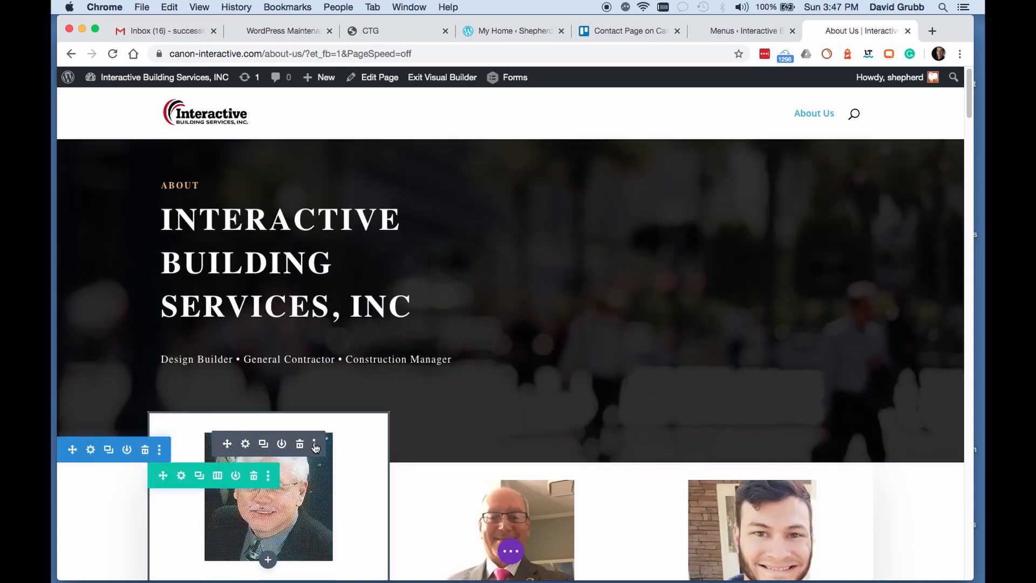
- Extend the first portrait's image styles to all images
left_click(315, 444)
left_click(309, 377)
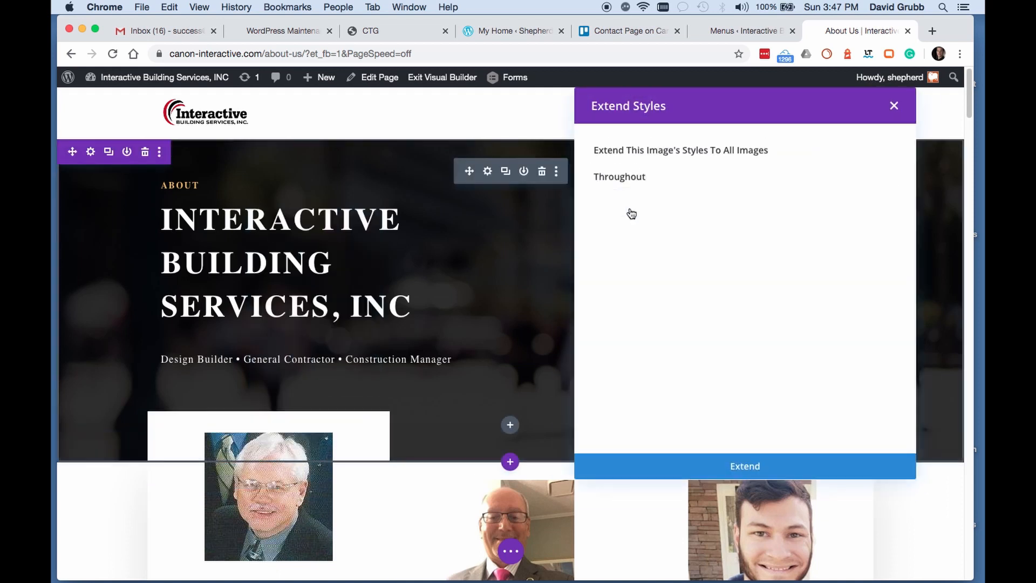
left_click(745, 465)
- Extend the President name module's styles throughout This Row
scroll(585, 439, "down", 3)
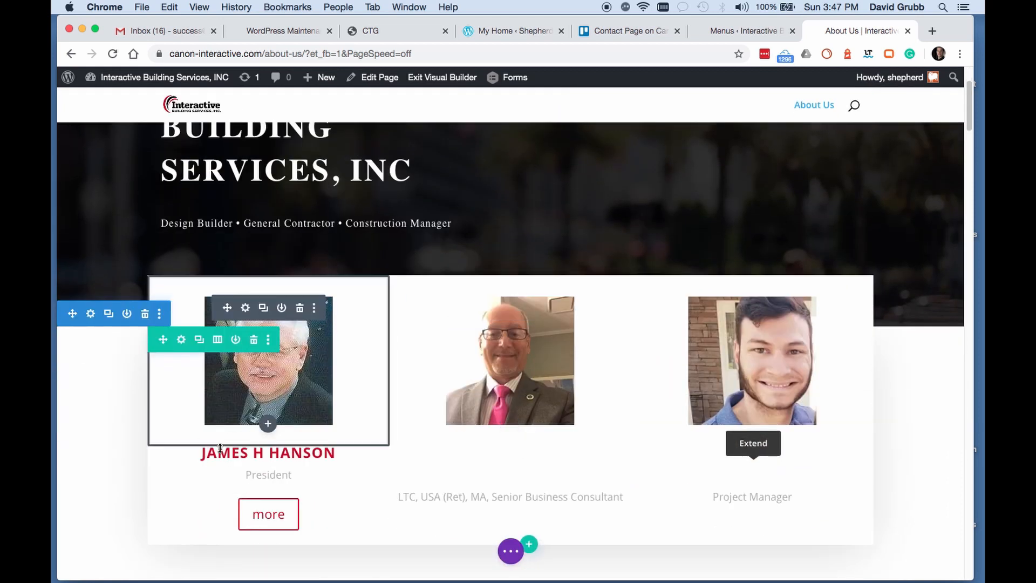
left_click(320, 457)
left_click(324, 388)
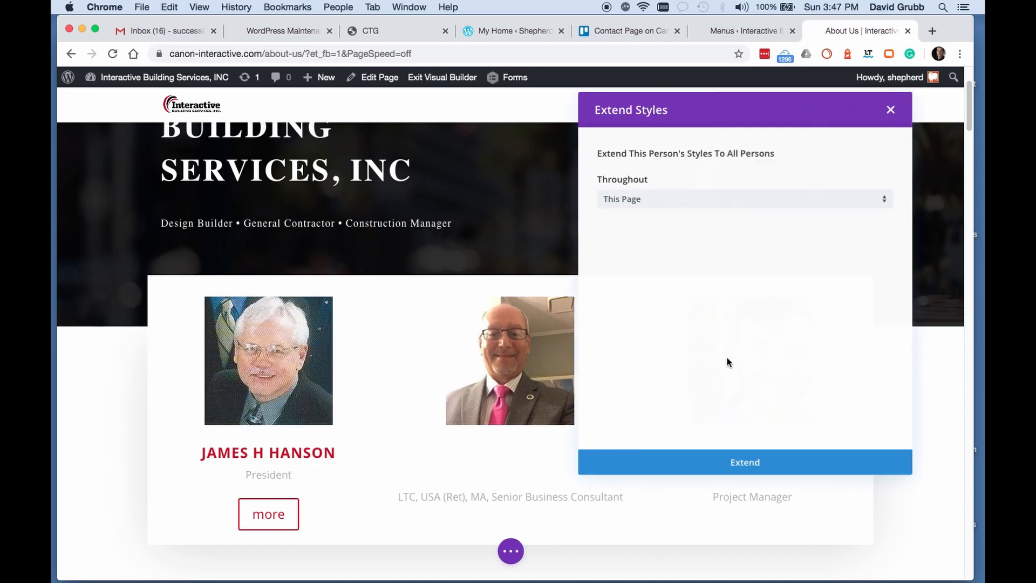
left_click(667, 196)
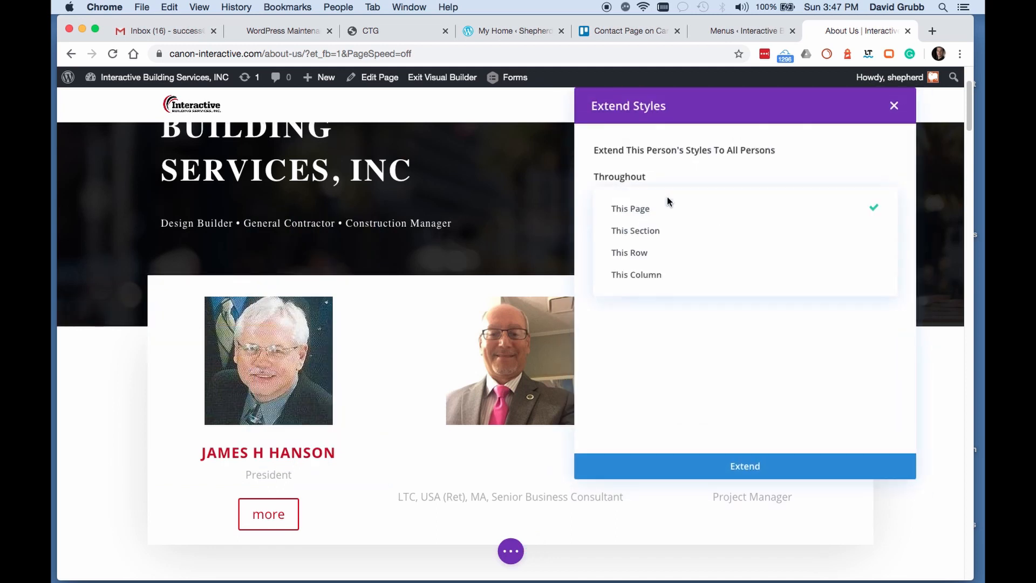
left_click(670, 254)
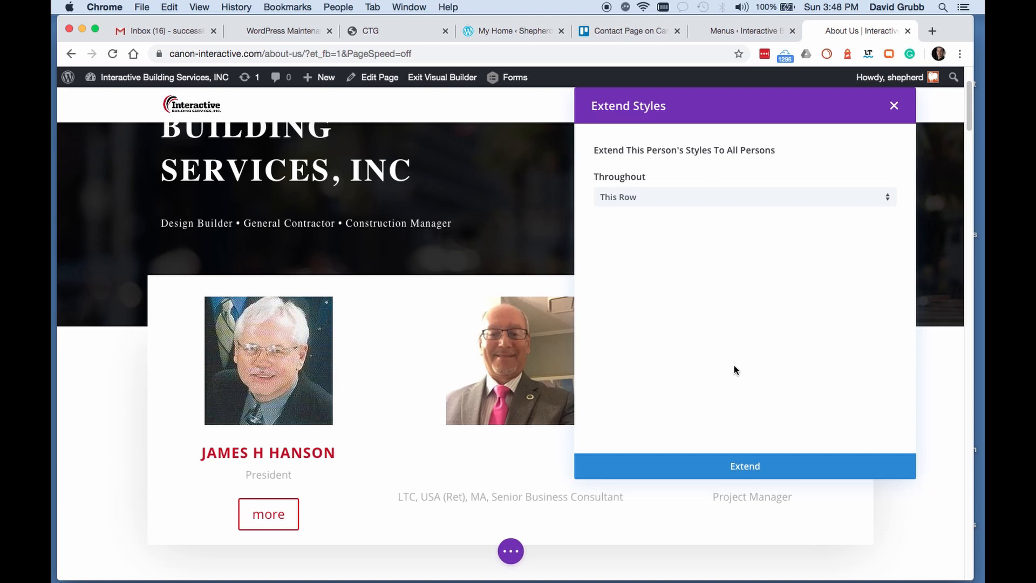
left_click(752, 460)
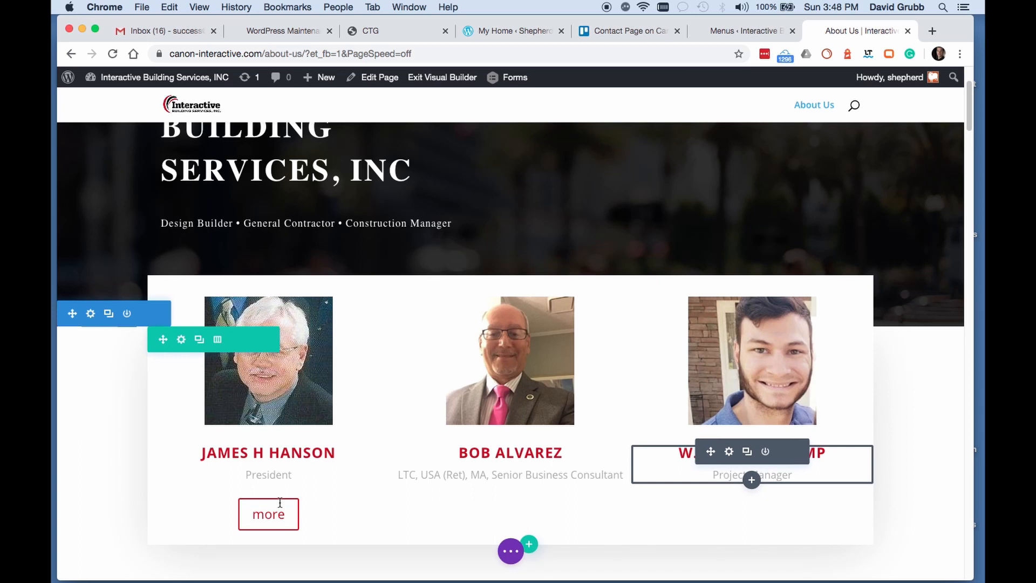
- Extend the first more button's styles throughout This Row
right_click(300, 510)
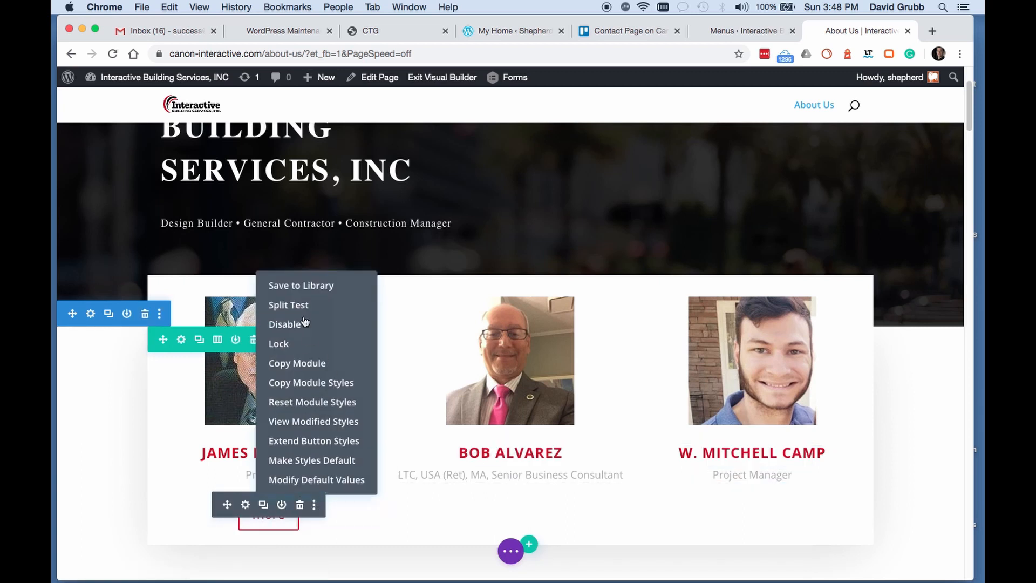
left_click(312, 439)
left_click(741, 195)
left_click(741, 251)
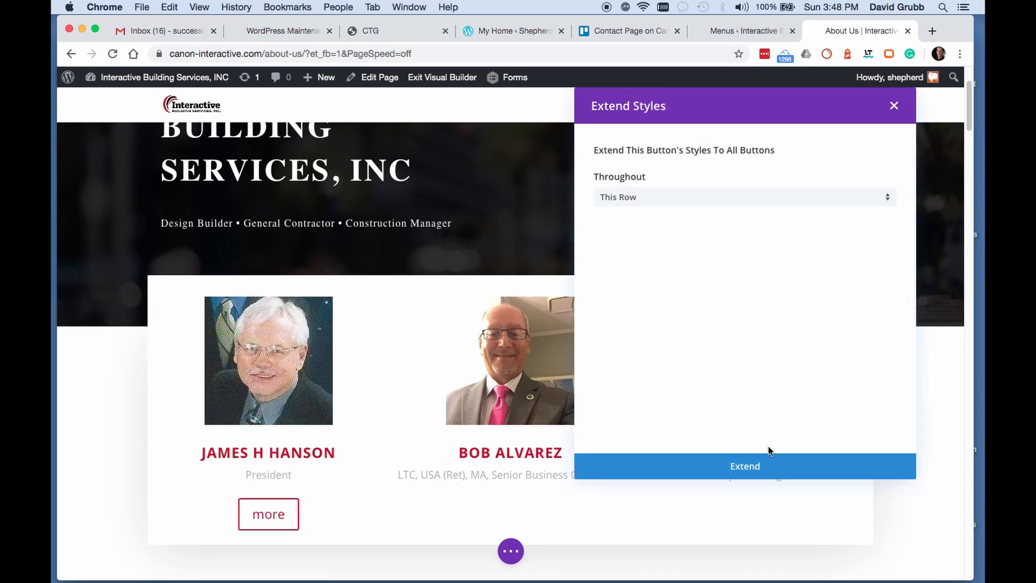
left_click(769, 468)
scroll(809, 438, "up", 5)
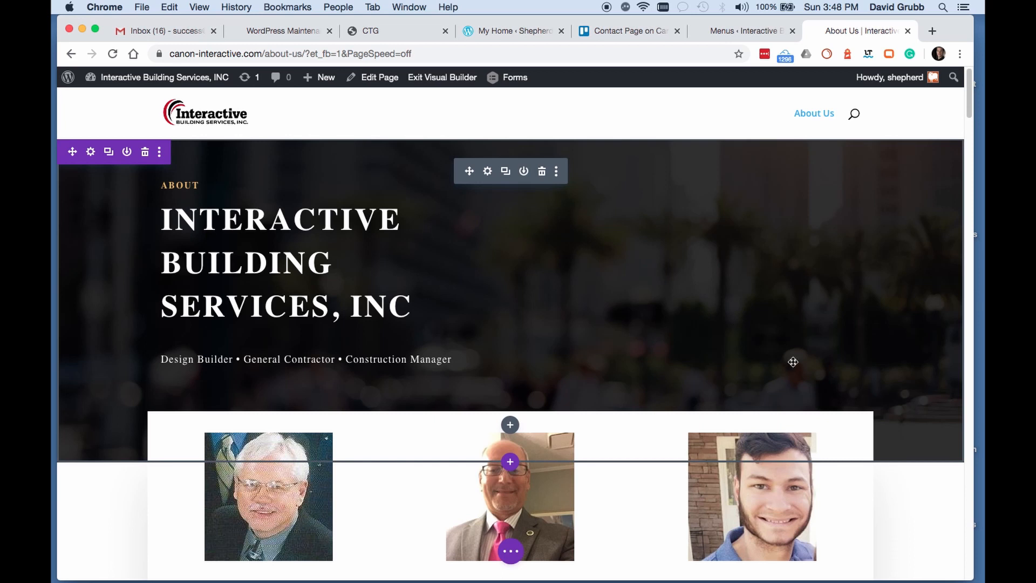
- Save the About Us page changes from the bottom page settings bar
scroll(733, 342, "down", 5)
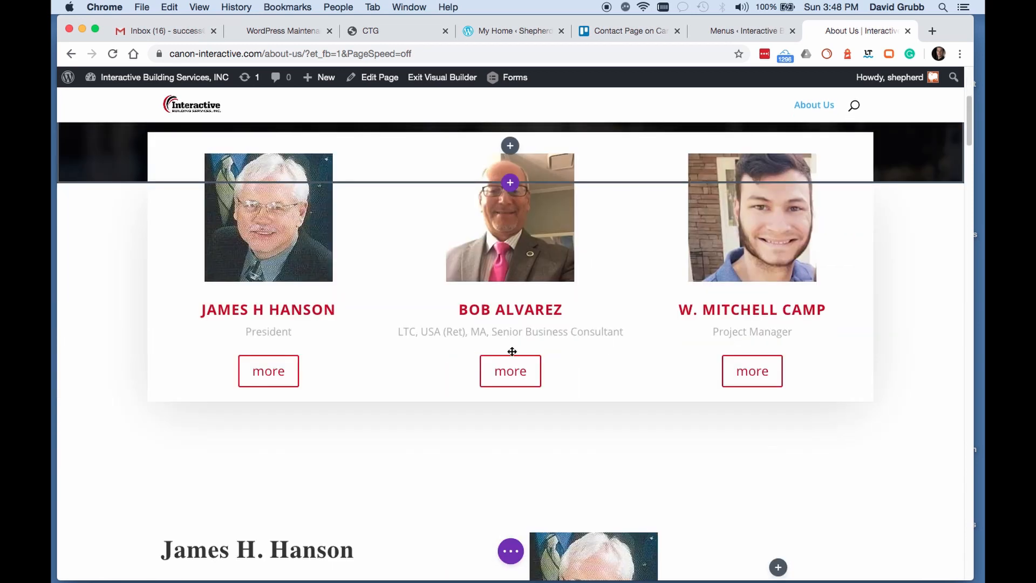
scroll(512, 351, "down", 1)
scroll(528, 407, "down", 5)
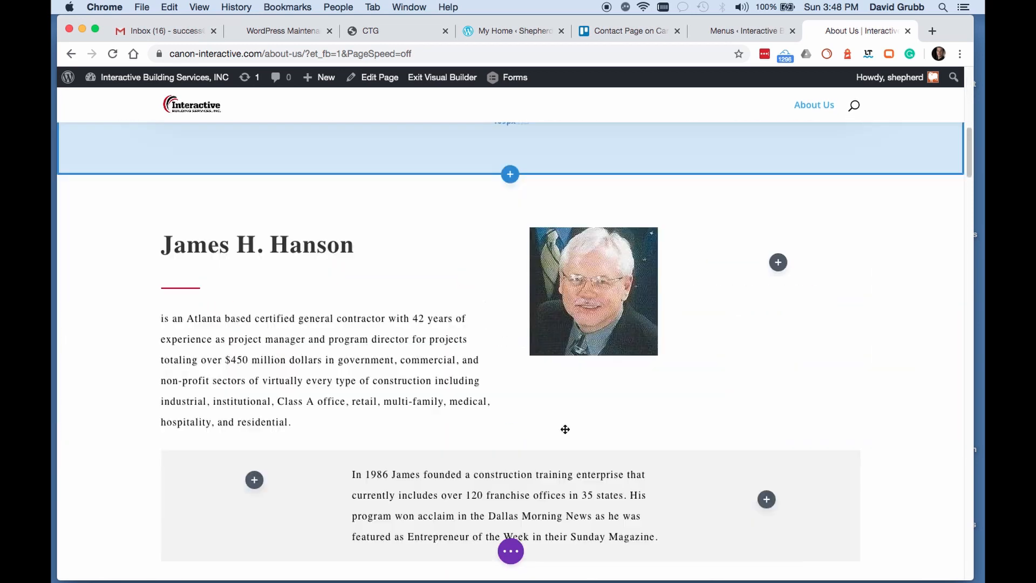
scroll(565, 429, "down", 2)
scroll(565, 545, "down", 1)
left_click(510, 551)
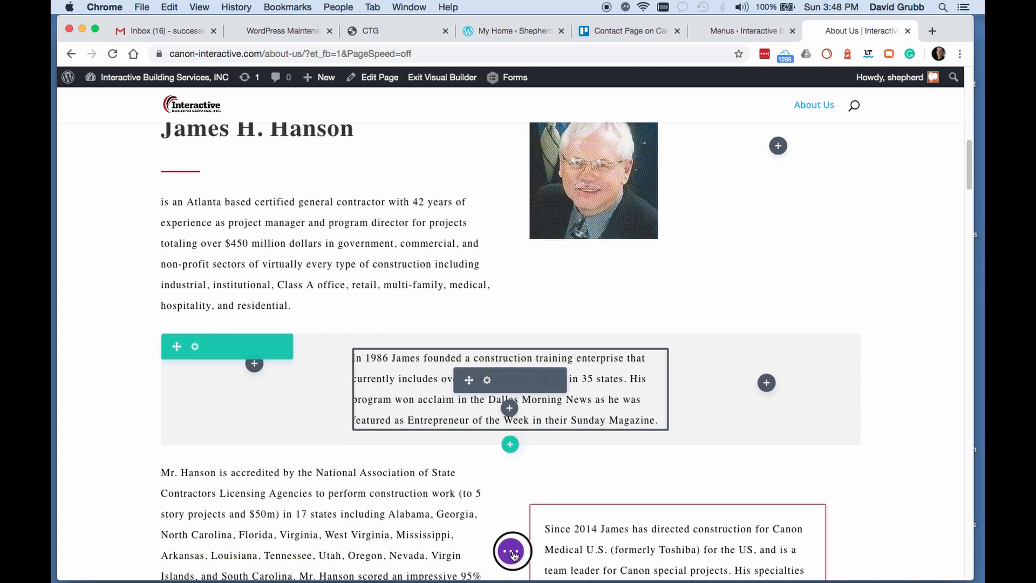
left_click(926, 551)
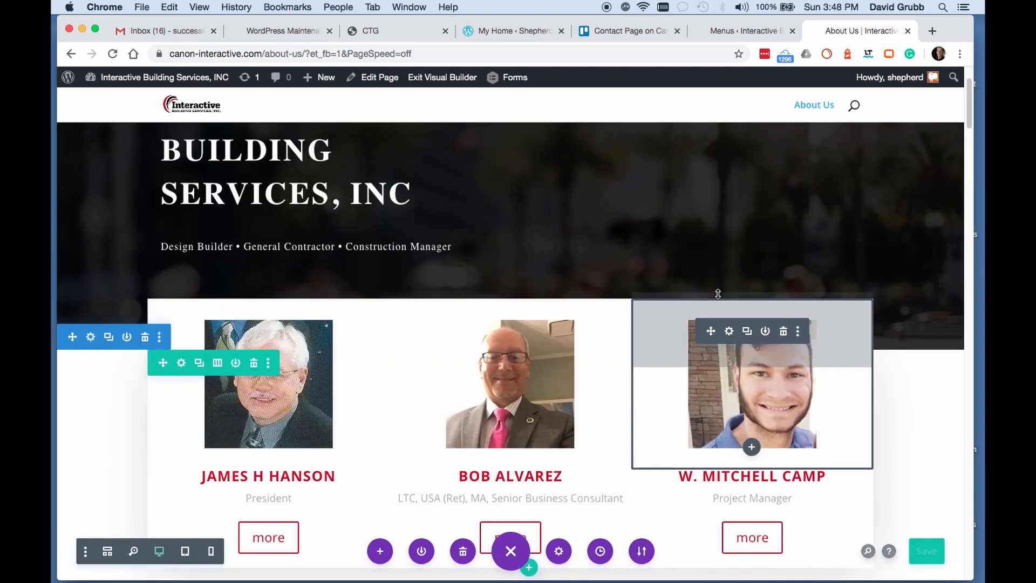
- Exit the Visual Builder to view the live About Us page
scroll(721, 294, "down", 10)
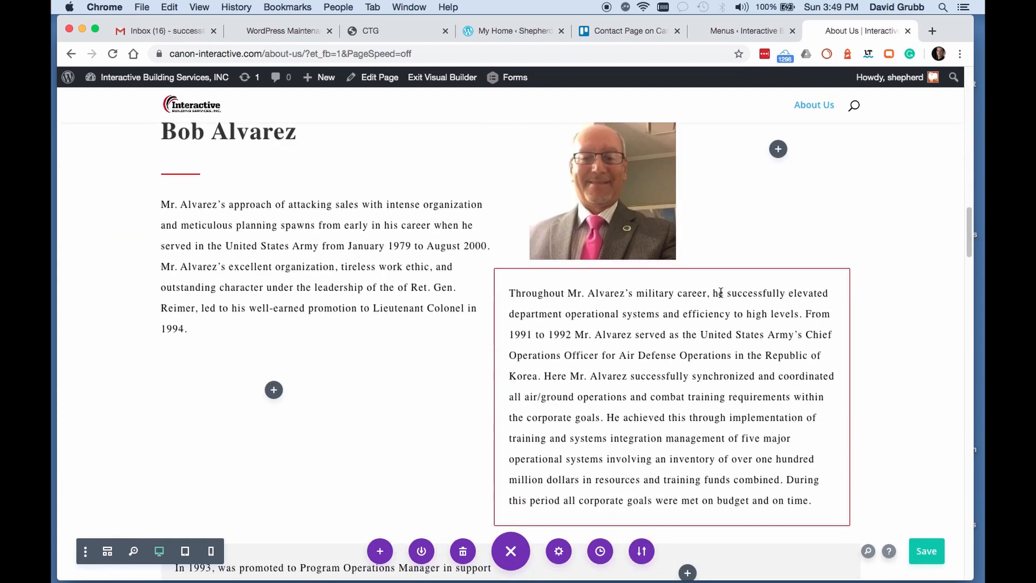
scroll(721, 294, "up", 3)
left_click(444, 78)
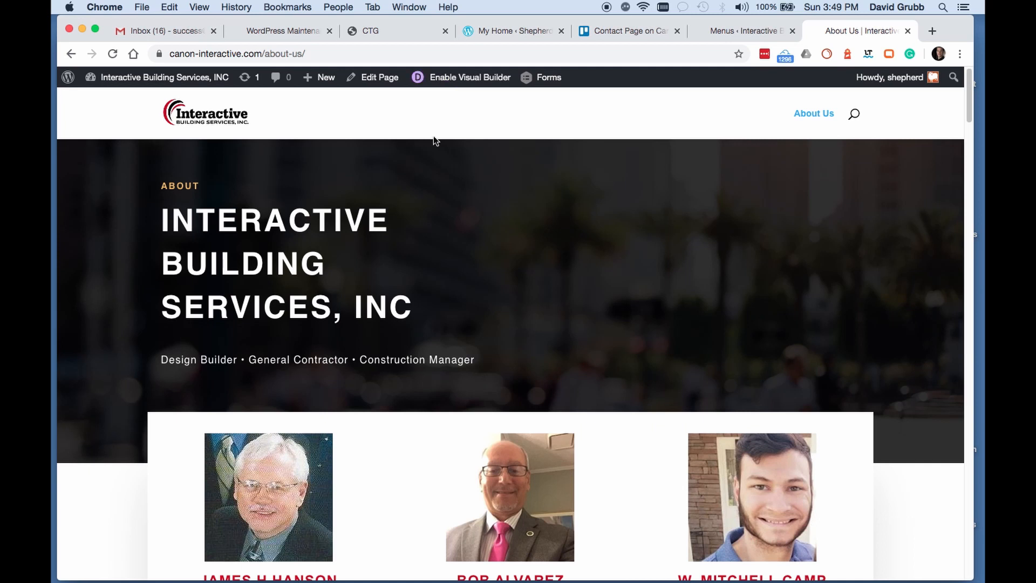
- Go to the site's homepage and enable the Visual Builder on it
left_click(189, 123)
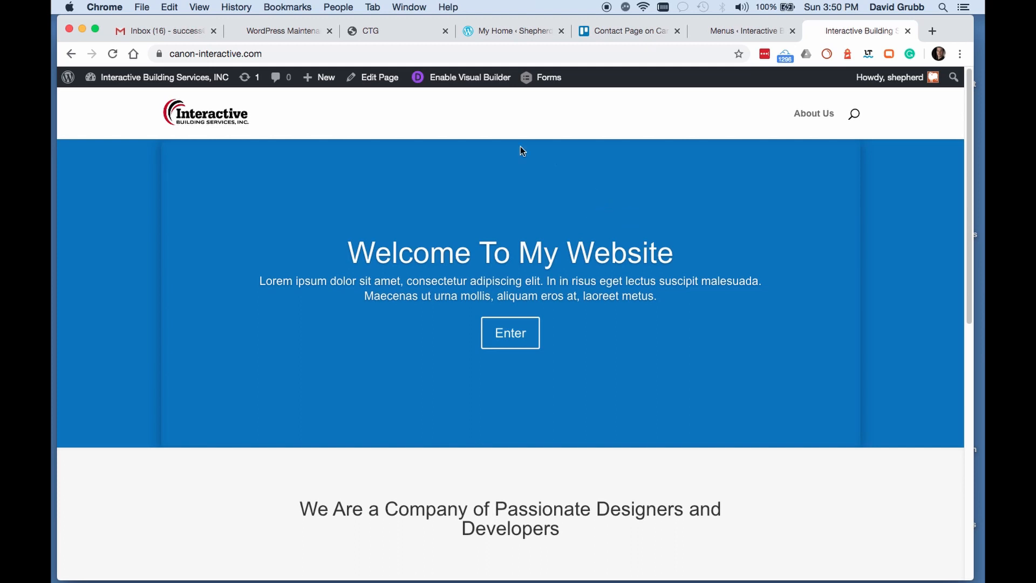
left_click(469, 77)
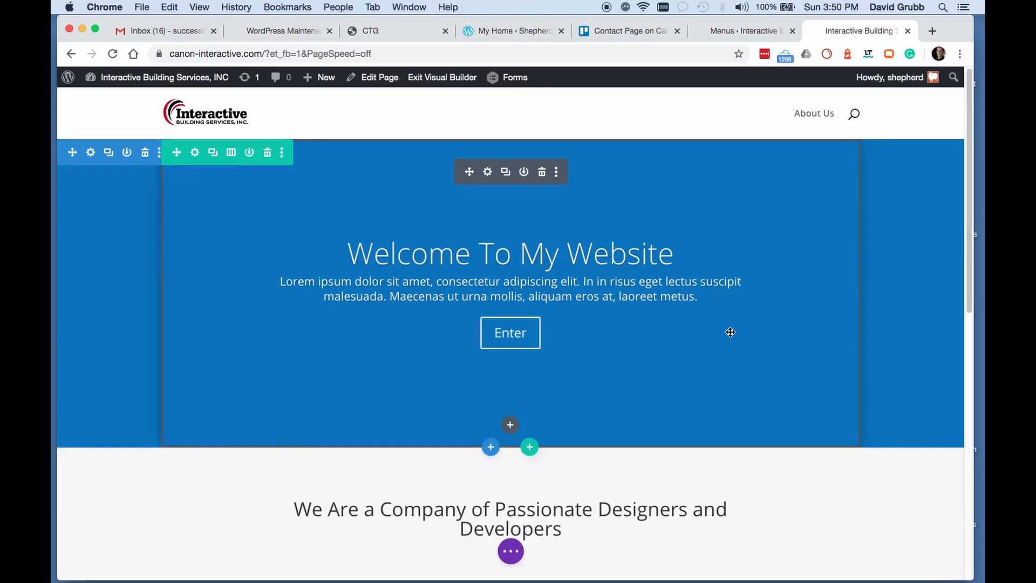
- Search the premade layout library for 'business consultant' and browse the 8 matching layouts
left_click(513, 552)
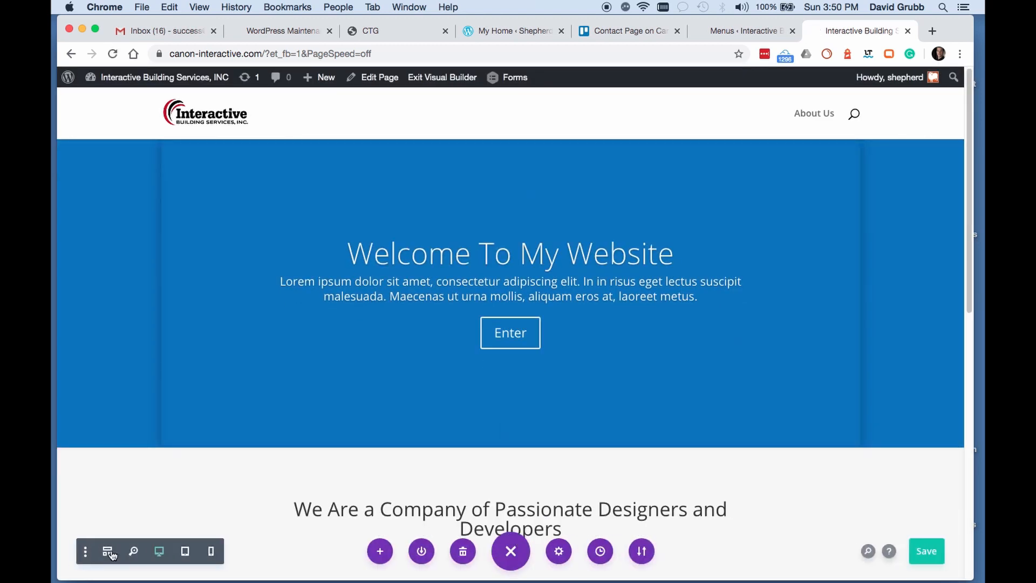
left_click(381, 551)
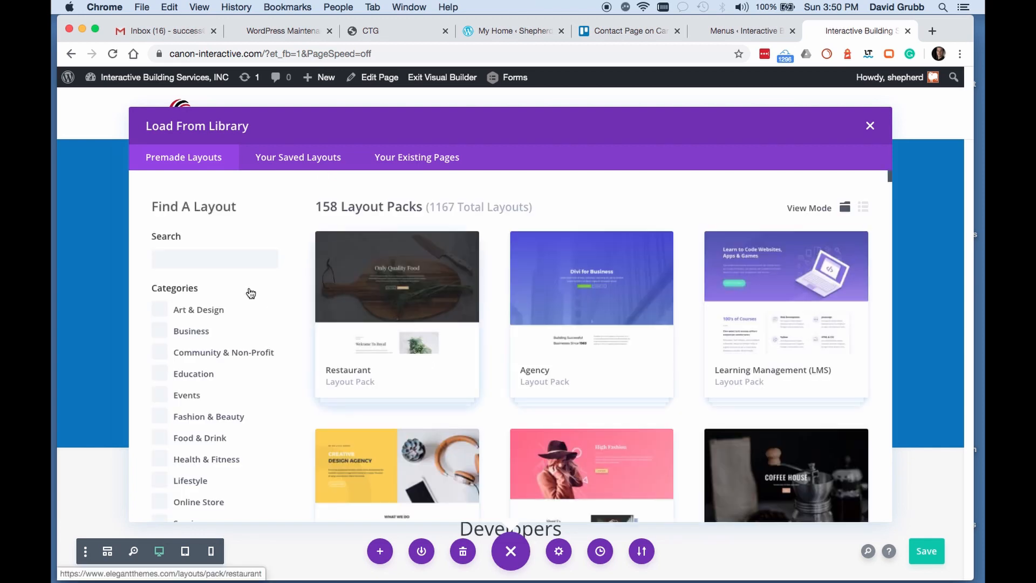
left_click(210, 260)
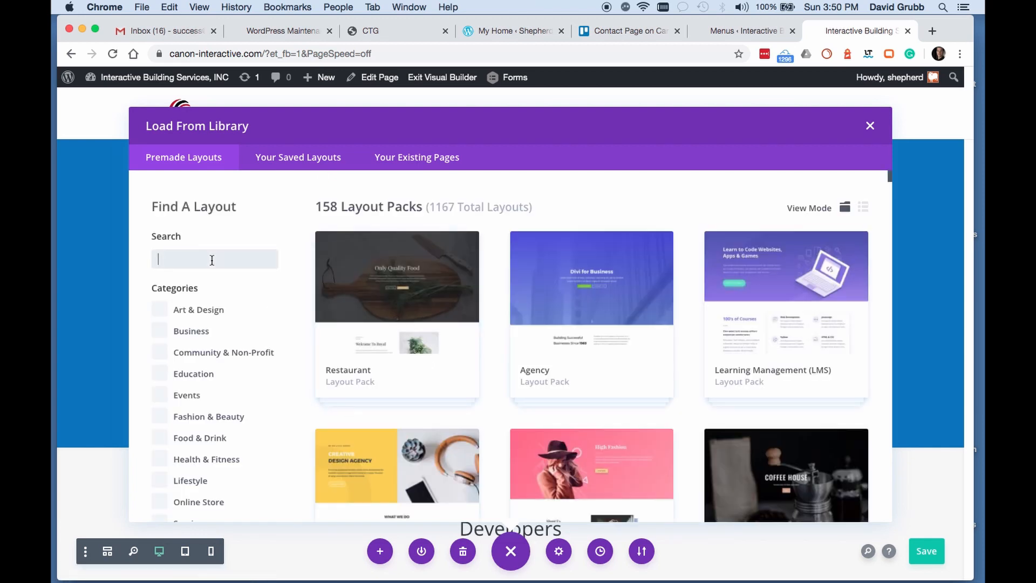
type("business consultant")
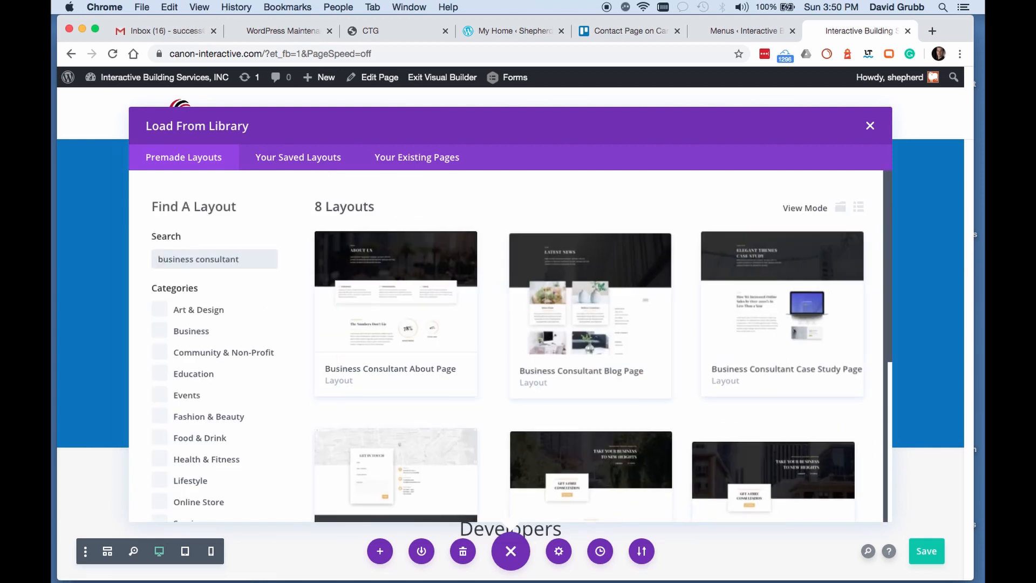
scroll(706, 387, "down", 3)
scroll(706, 387, "down", 3)
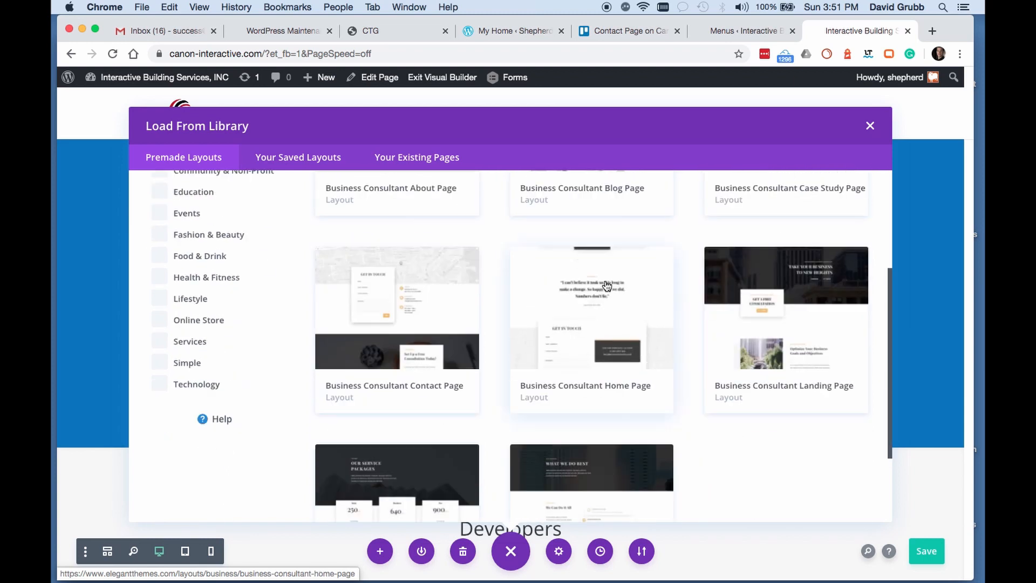
scroll(805, 304, "down", 3)
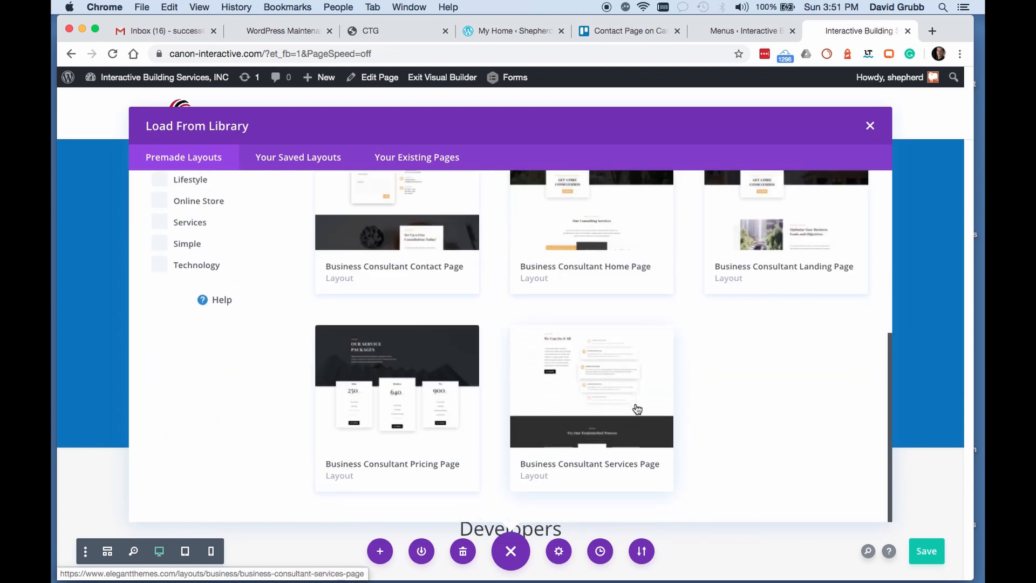
left_click(620, 34)
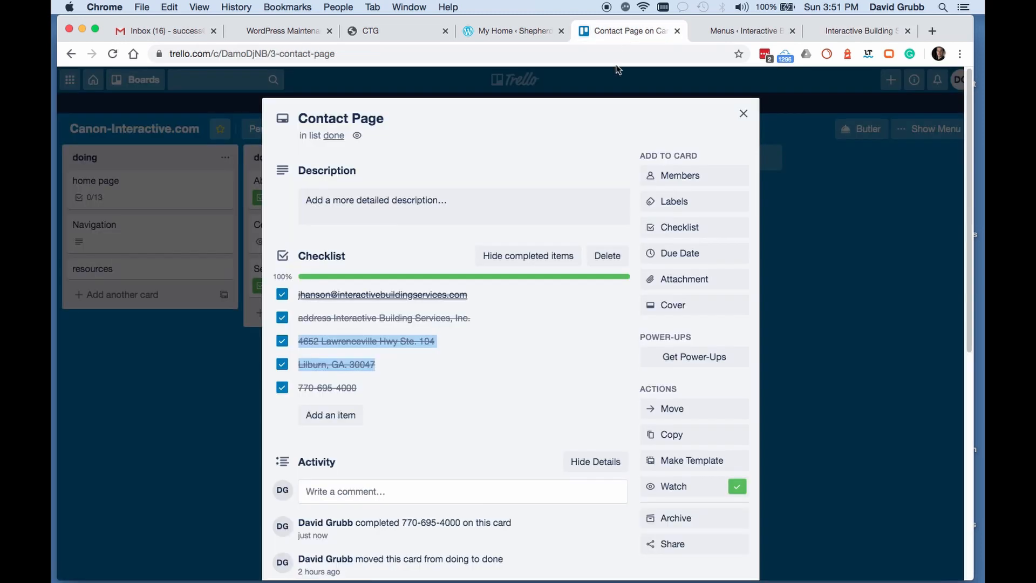
- Swap the Contact Page card for the home page card and review its unchecked checklists
left_click(744, 115)
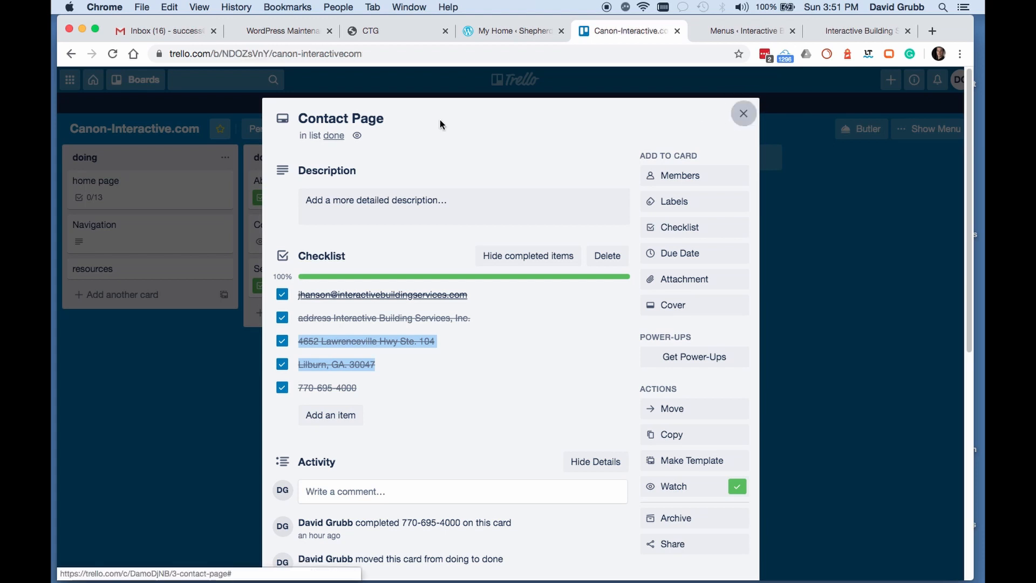
left_click(90, 195)
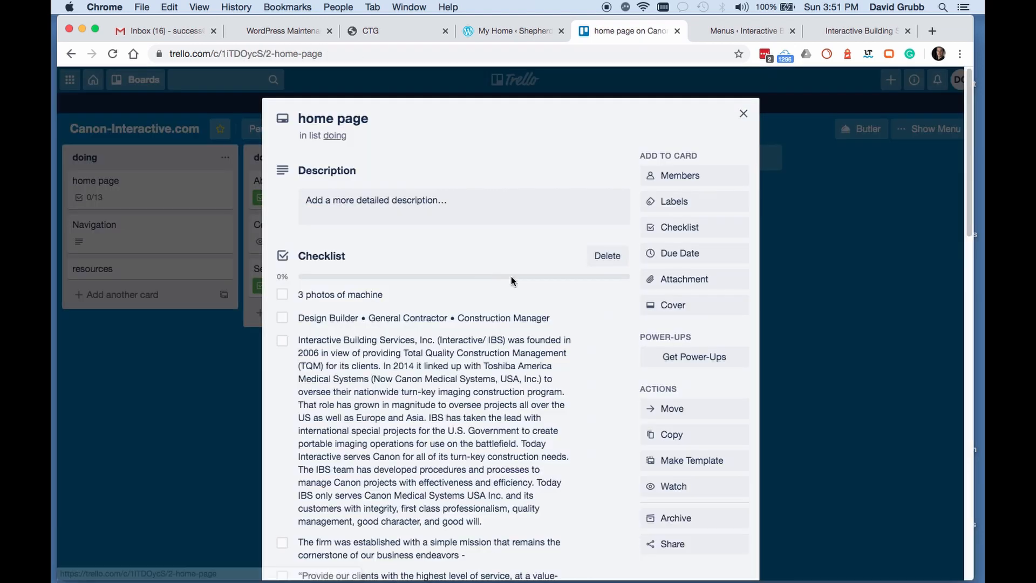
scroll(558, 318, "down", 2)
scroll(560, 322, "down", 3)
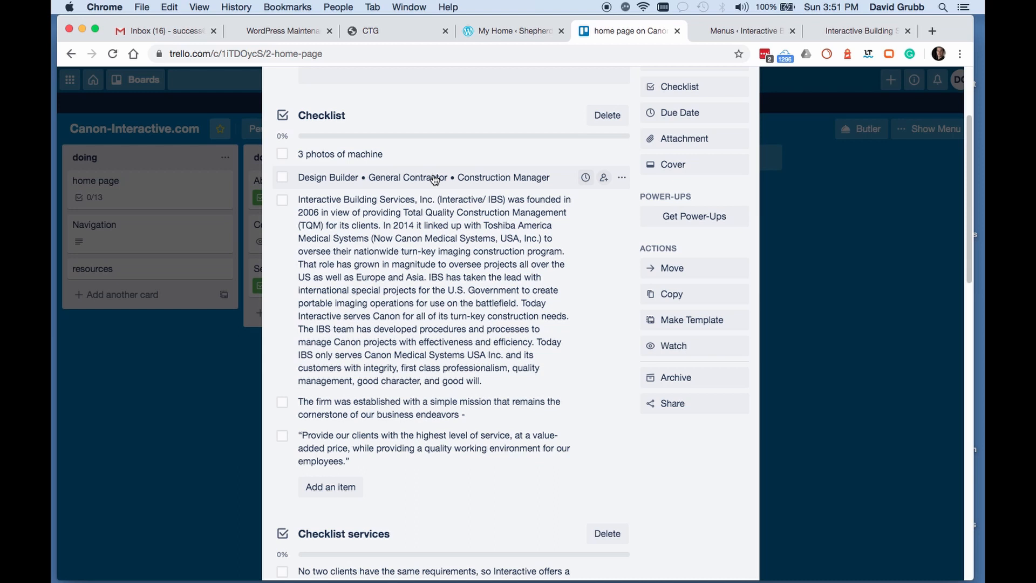
scroll(422, 302, "down", 10)
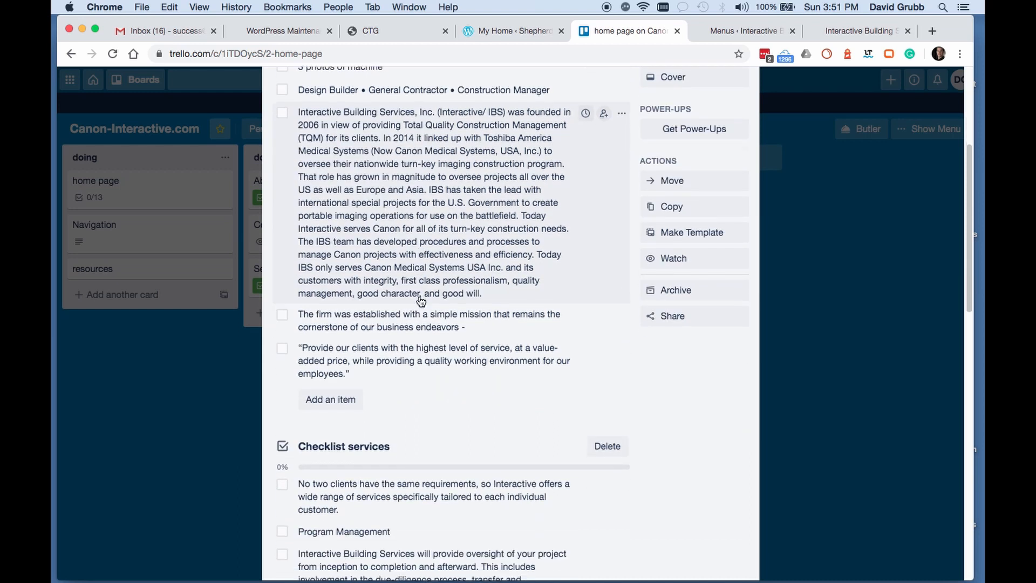
scroll(394, 330, "down", 5)
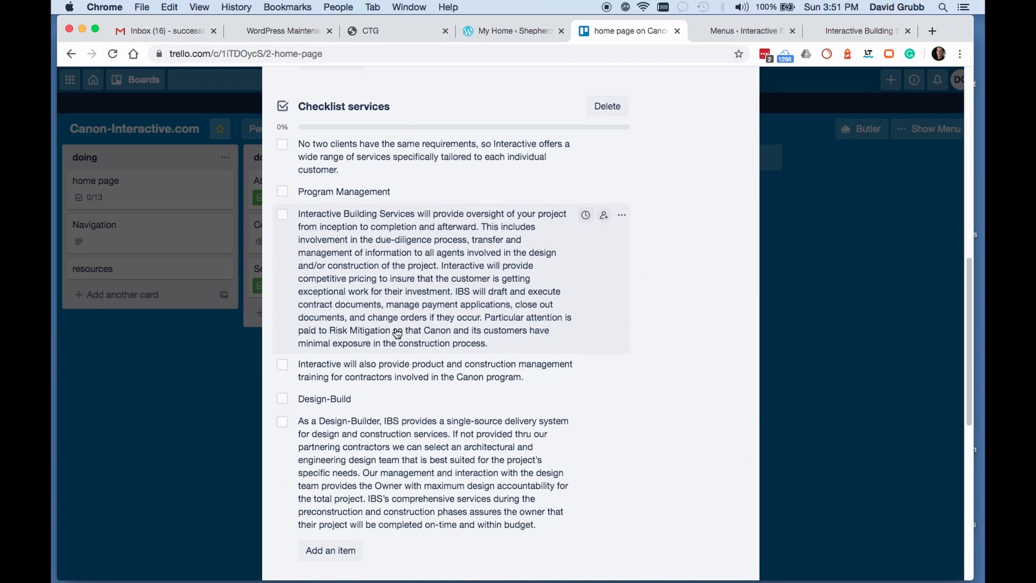
scroll(436, 331, "down", 3)
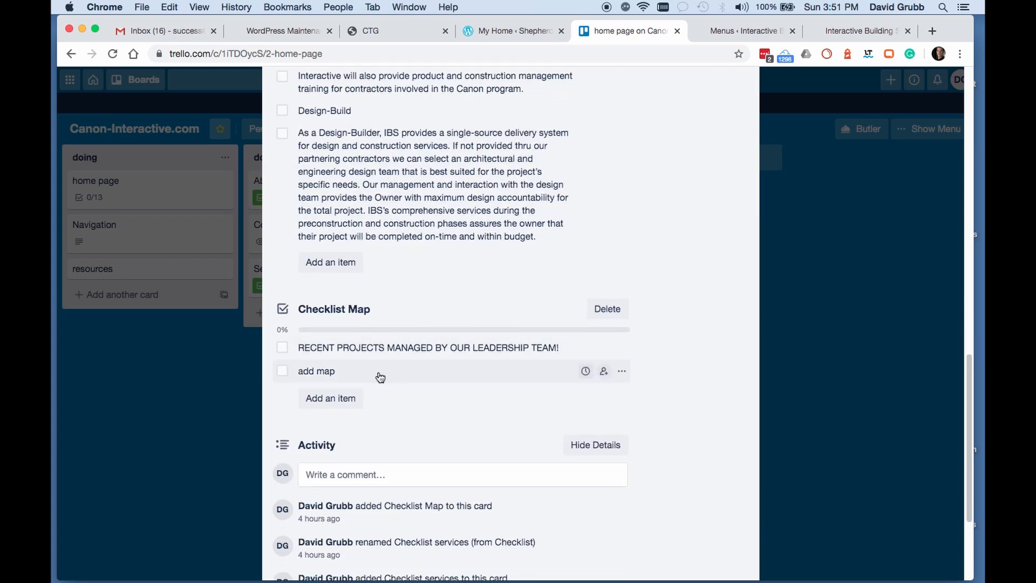
scroll(388, 387, "up", 5)
scroll(398, 382, "up", 12)
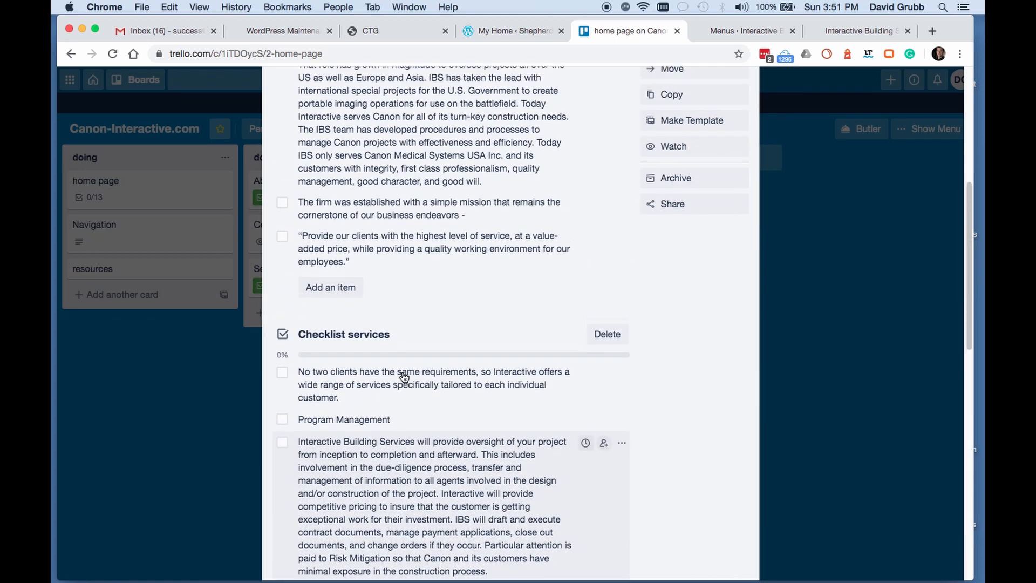
left_click(738, 33)
- Back in the Divi layout library, view the Business Consultant Home Page layout details
left_click(840, 33)
scroll(787, 387, "up", 3)
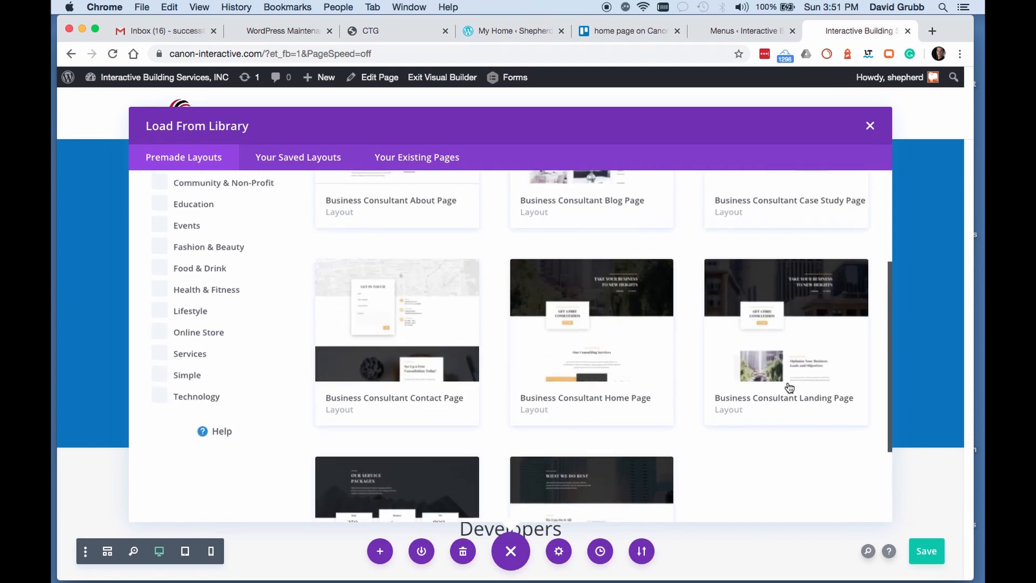
left_click(580, 351)
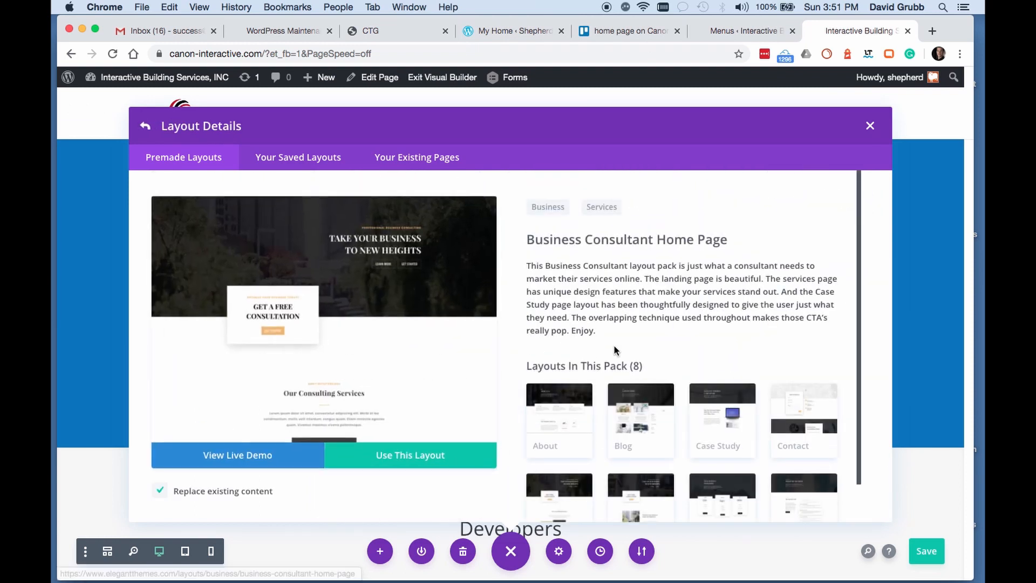
scroll(362, 267, "down", 3)
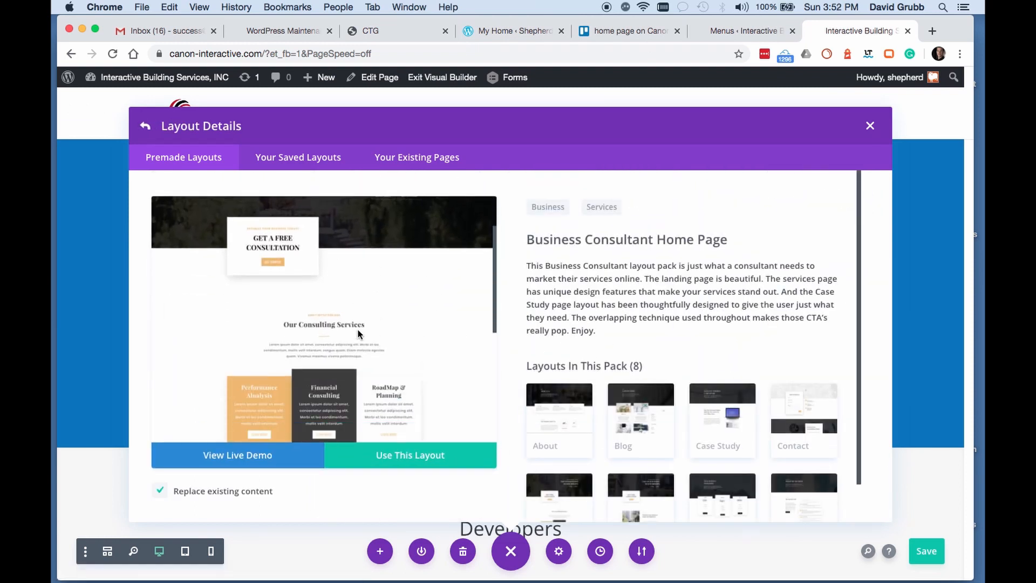
scroll(330, 336, "down", 3)
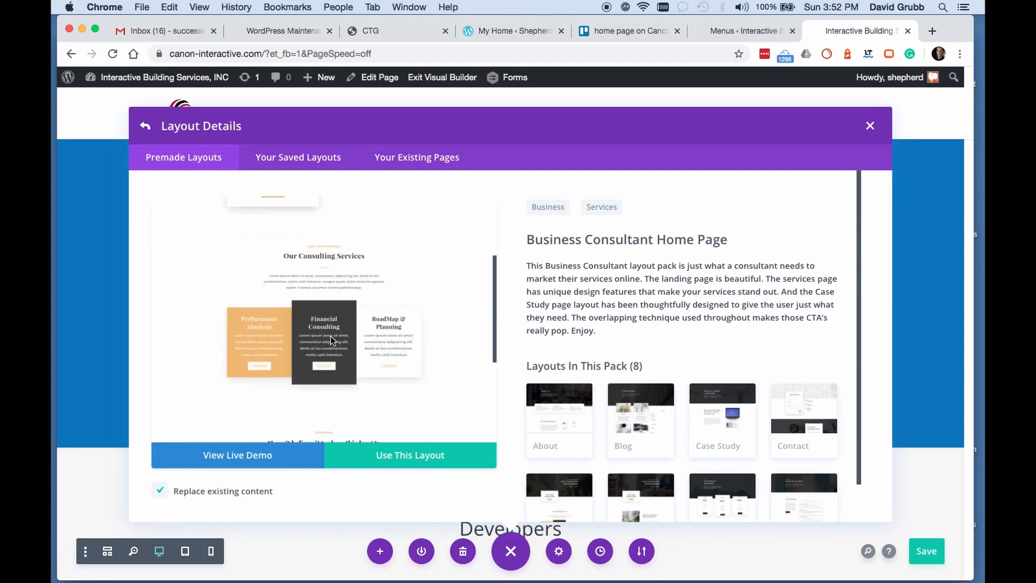
scroll(324, 323, "down", 6)
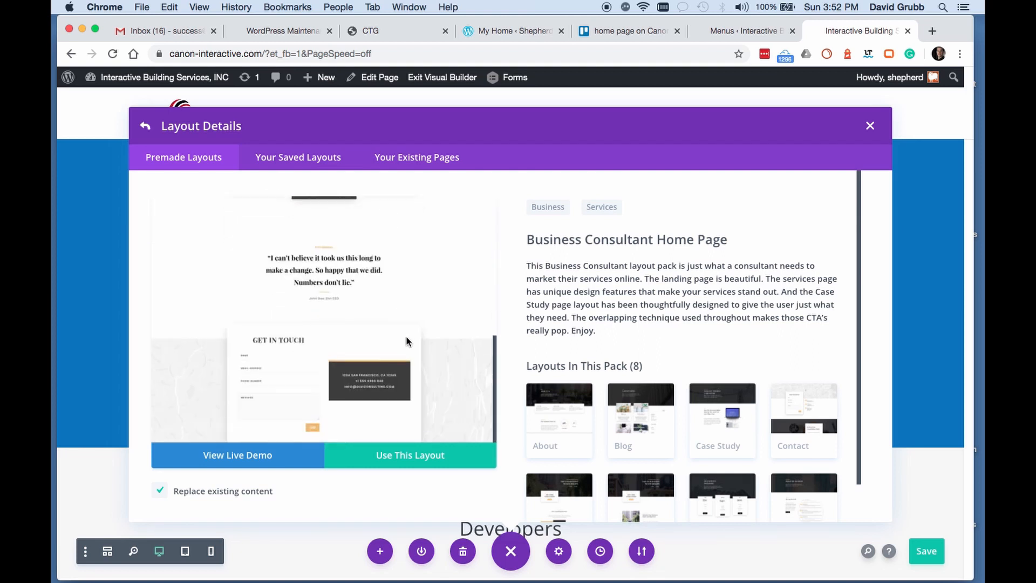
scroll(321, 380, "up", 4)
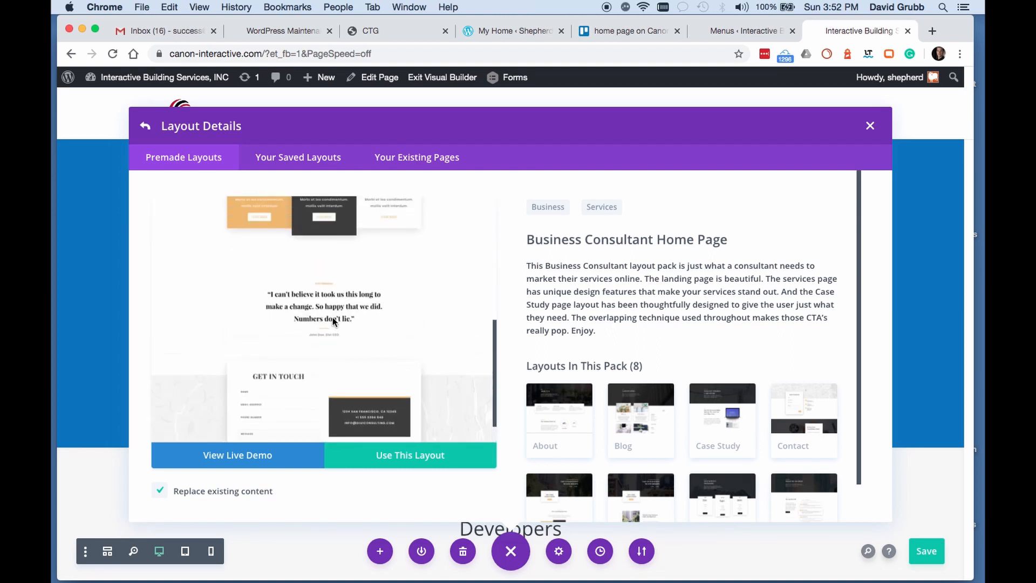
scroll(389, 371, "down", 4)
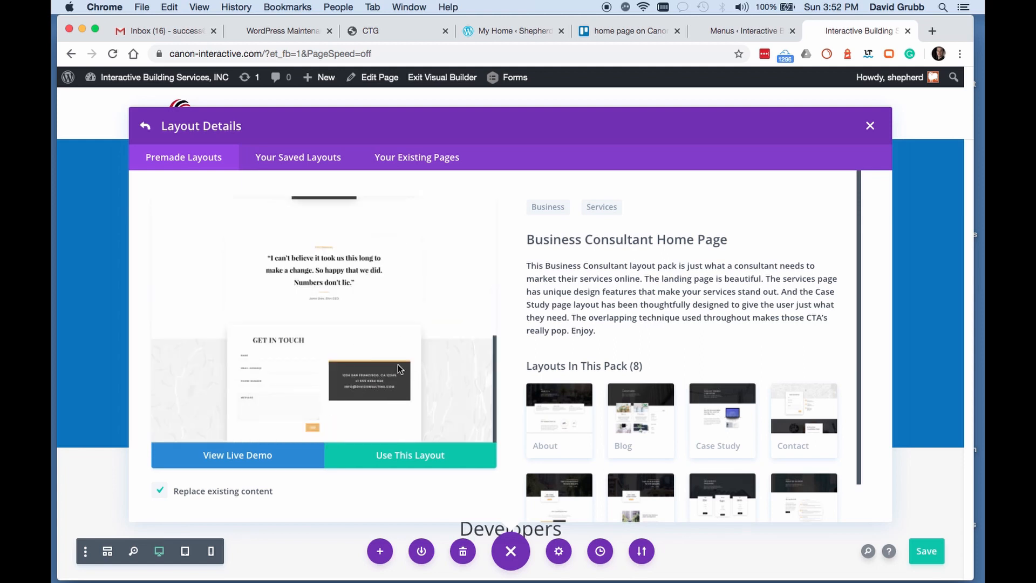
scroll(770, 448, "down", 2)
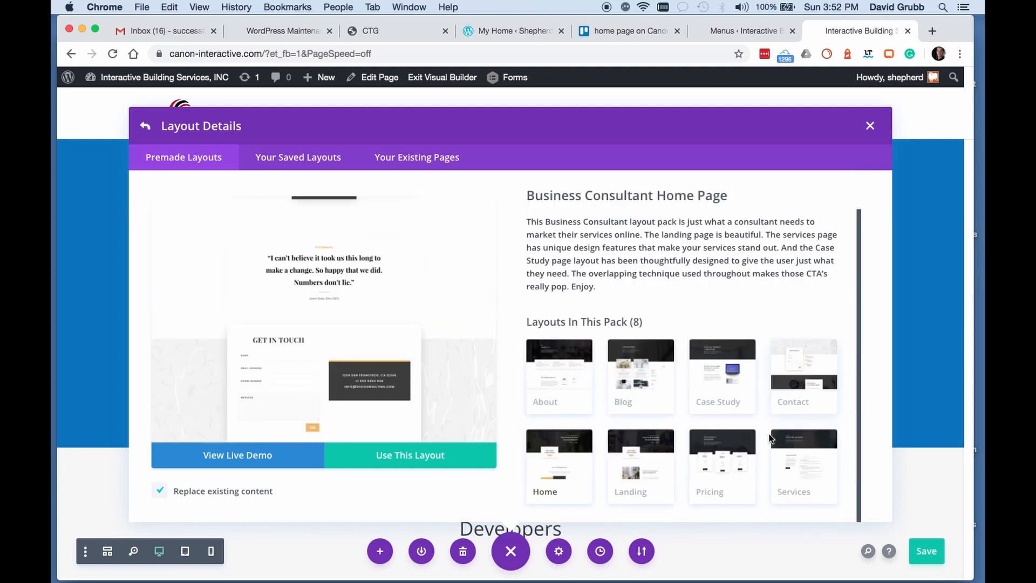
- Preview the Business Consultant Case Study Page layout
left_click(733, 396)
scroll(372, 376, "down", 5)
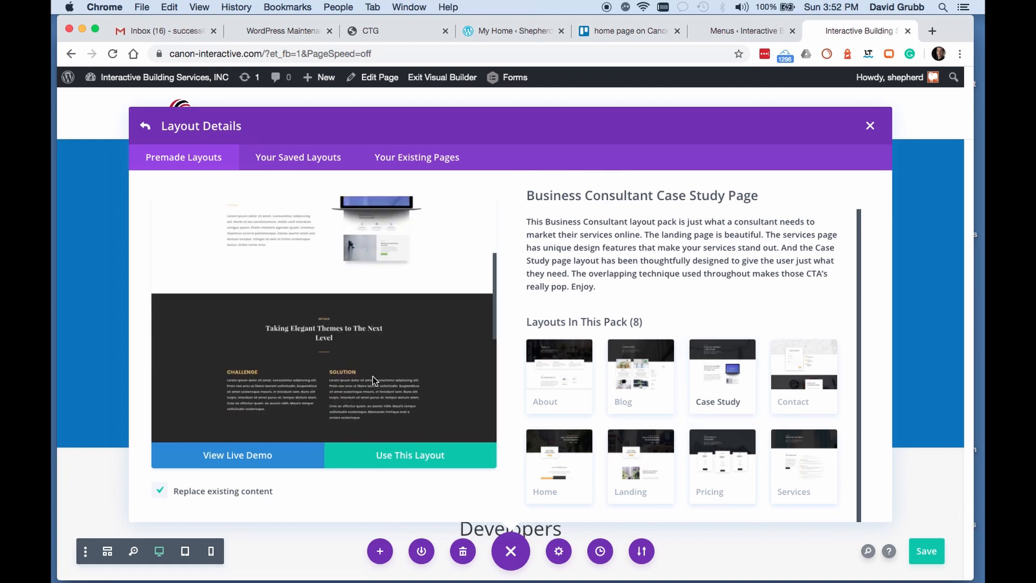
scroll(378, 374, "down", 5)
scroll(378, 374, "up", 10)
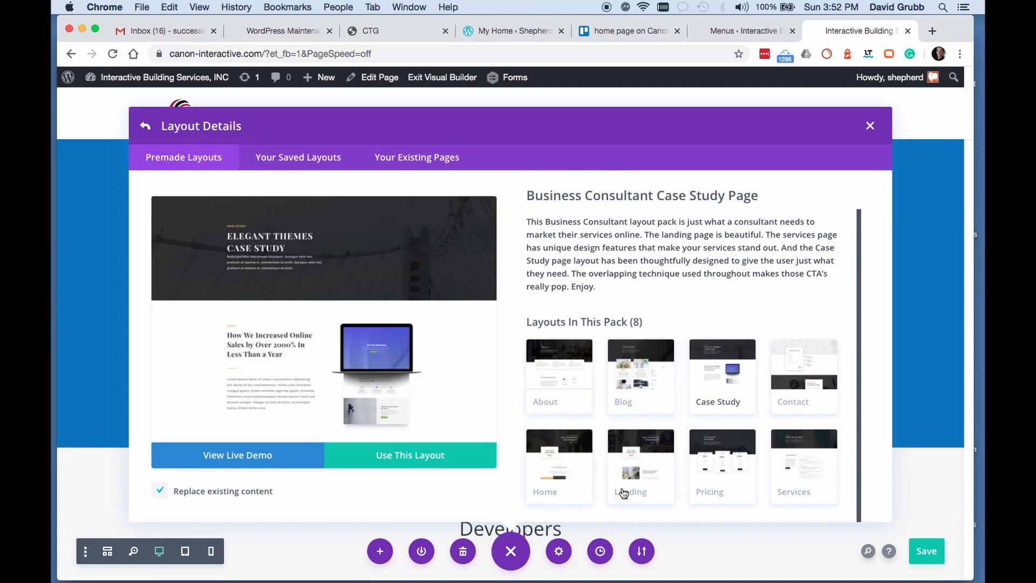
- Scroll through the Business Consultant Services Page preview with Replace existing content checked
left_click(803, 478)
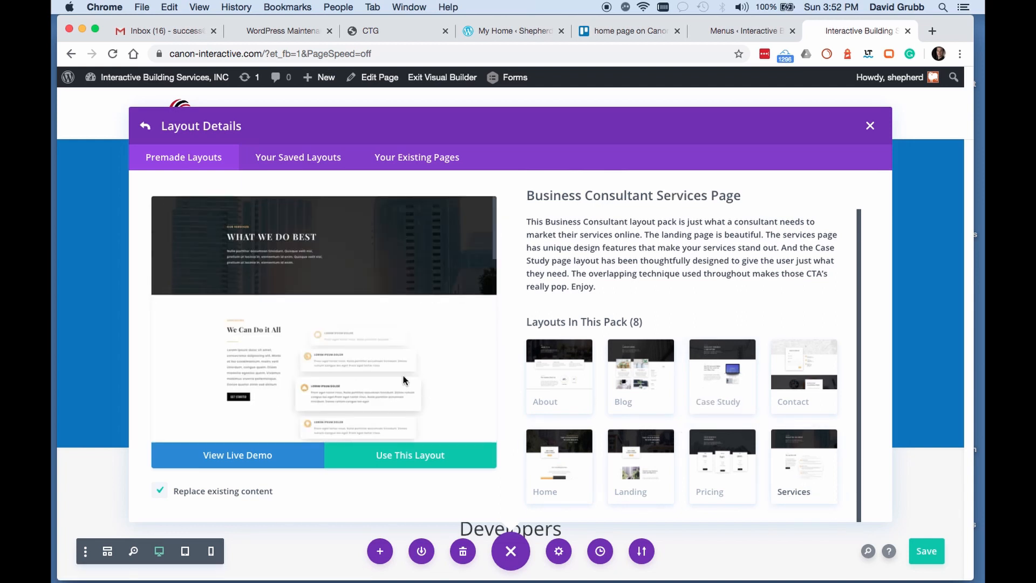
scroll(367, 378, "down", 2)
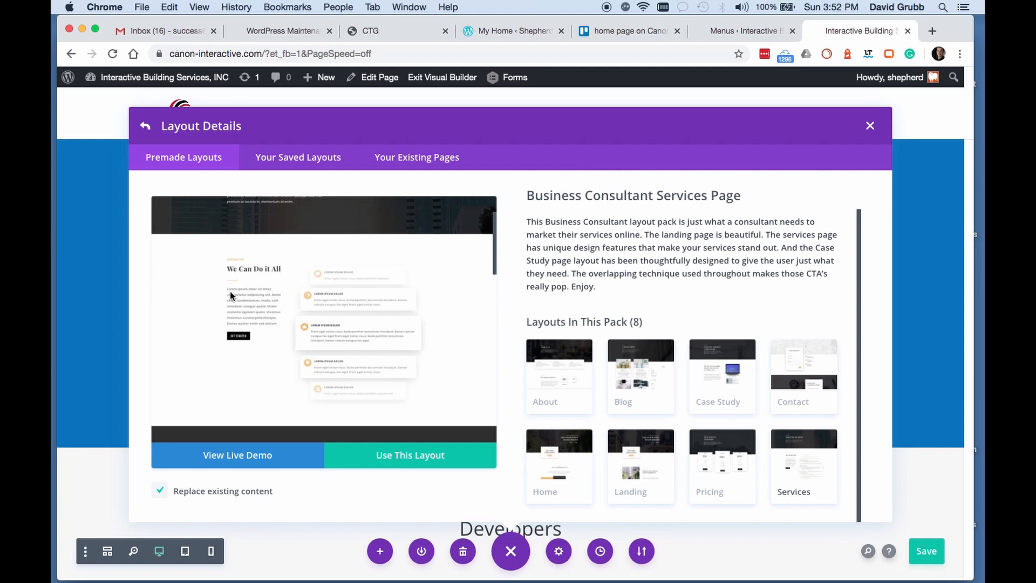
scroll(276, 335, "up", 1)
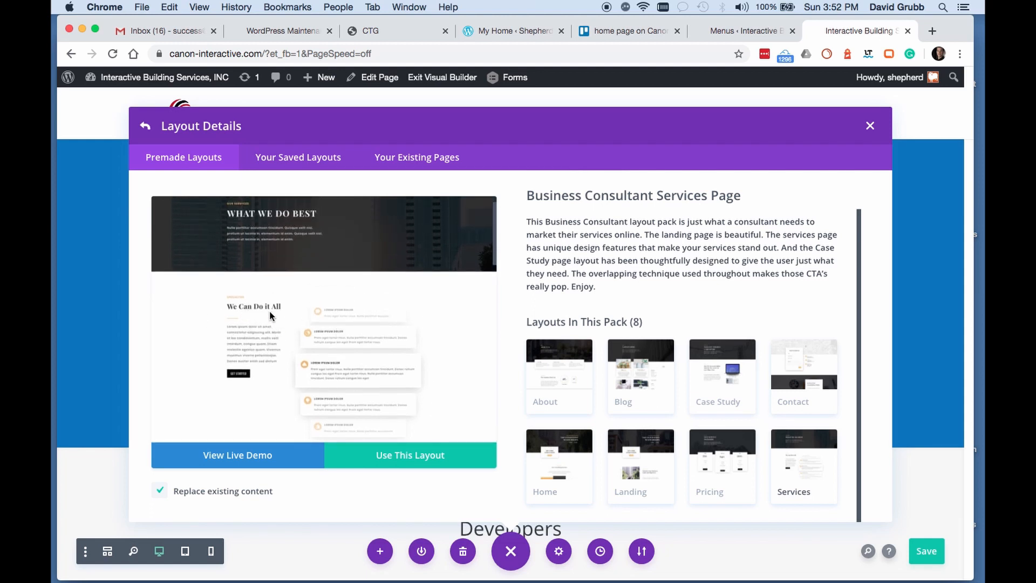
scroll(270, 315, "up", 1)
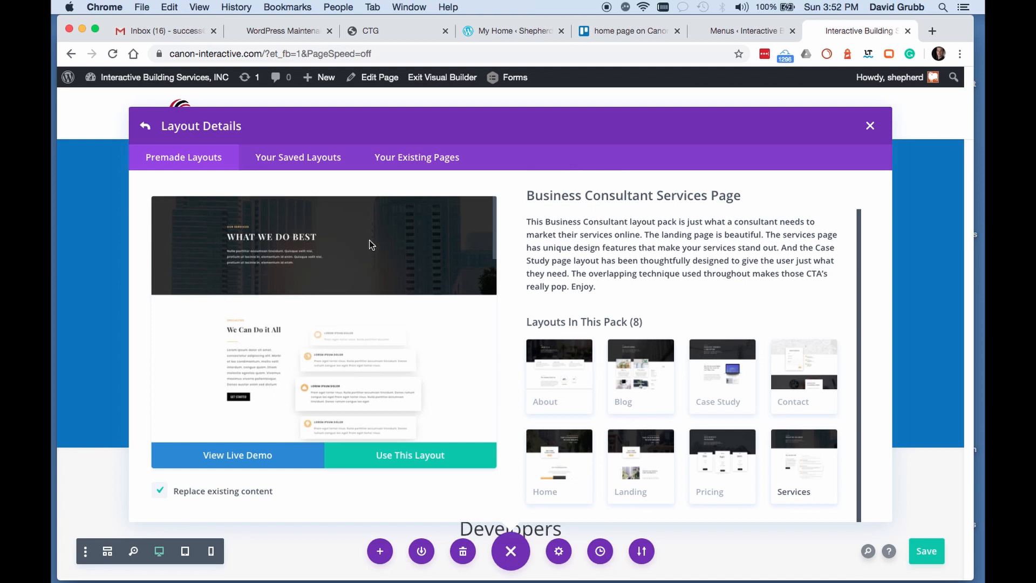
scroll(369, 240, "down", 3)
scroll(351, 253, "up", 3)
scroll(377, 302, "down", 1)
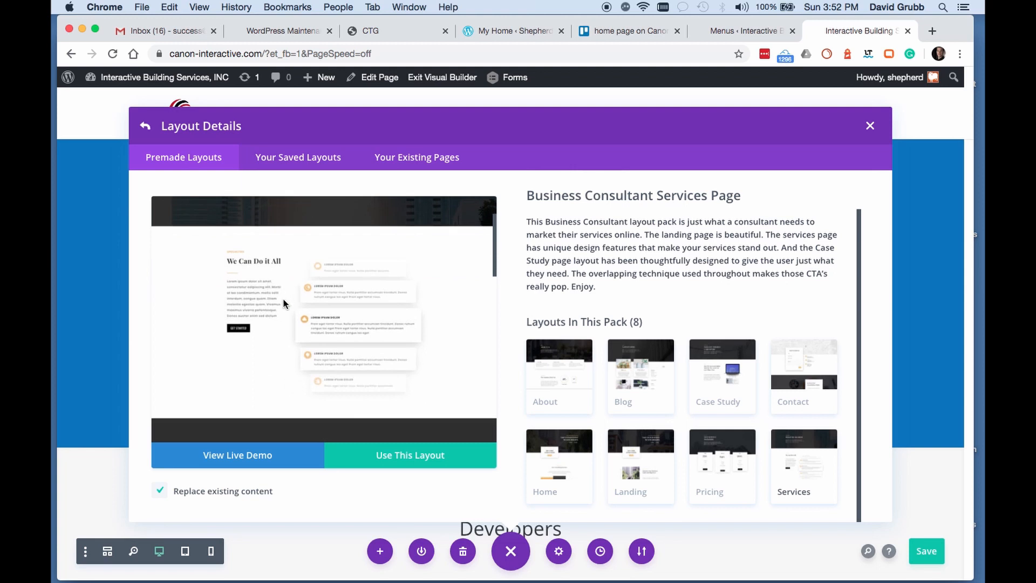
scroll(366, 294, "down", 4)
scroll(435, 350, "down", 5)
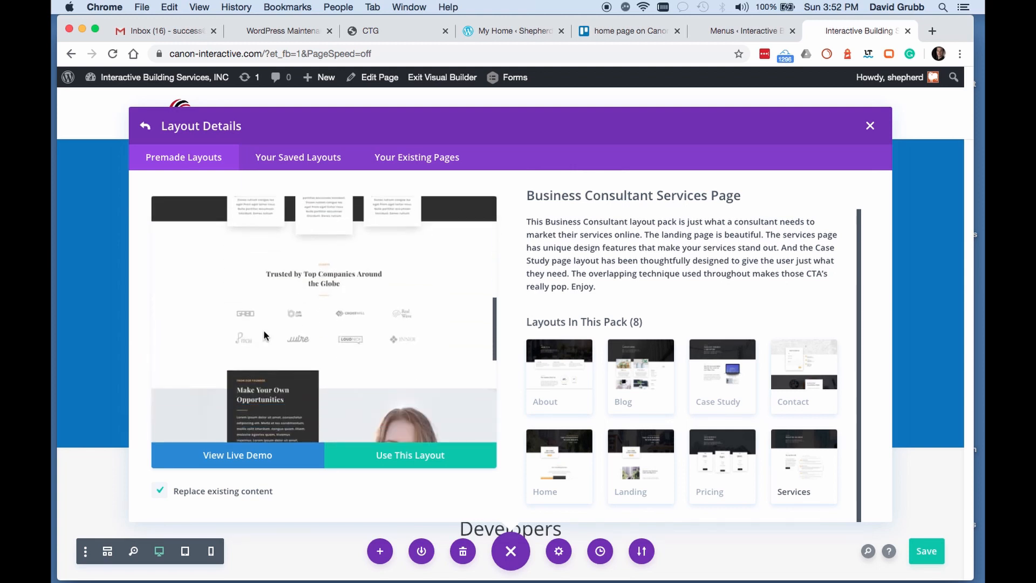
scroll(398, 365, "down", 8)
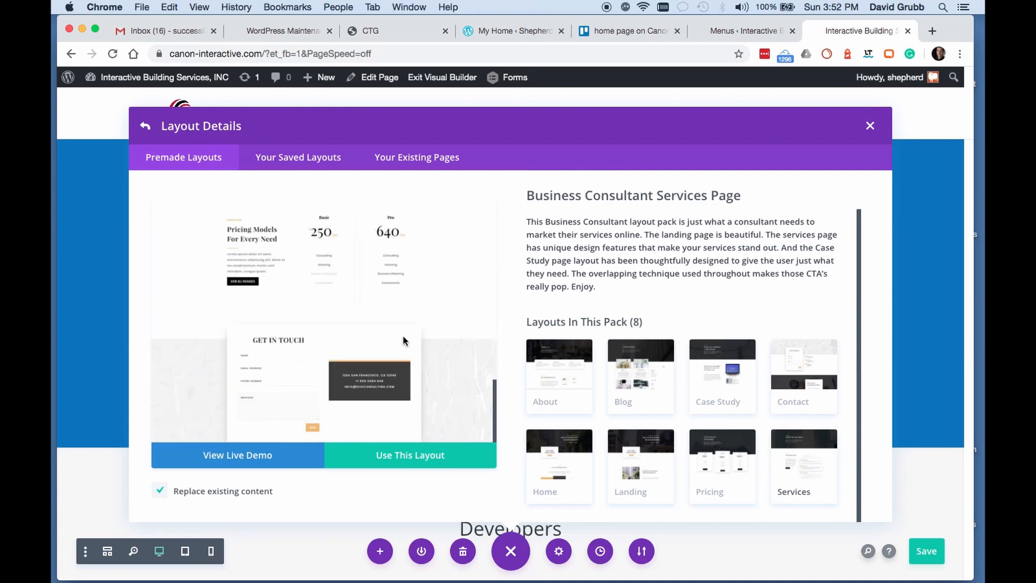
scroll(375, 323, "up", 8)
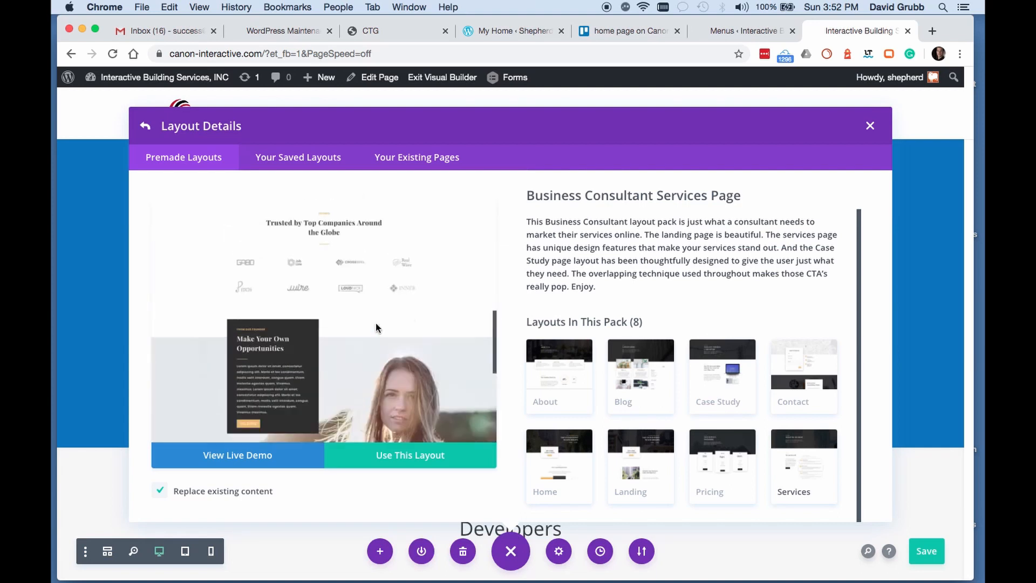
scroll(376, 326, "up", 5)
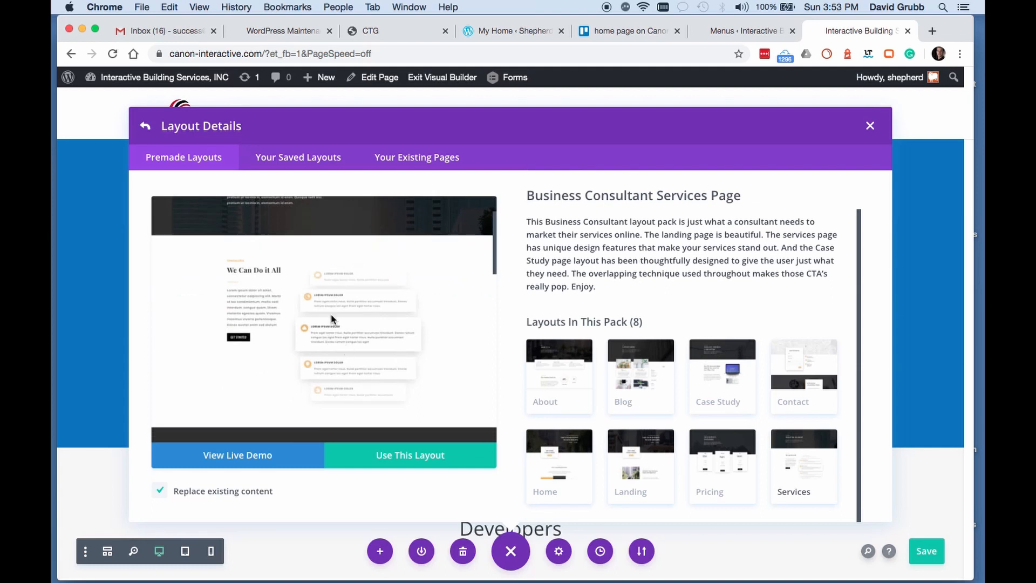
left_click(738, 30)
- Scroll the home page card to its Checklist services items, Program Management and Design-Build
left_click_drag(629, 31, 695, 35)
scroll(447, 295, "down", 8)
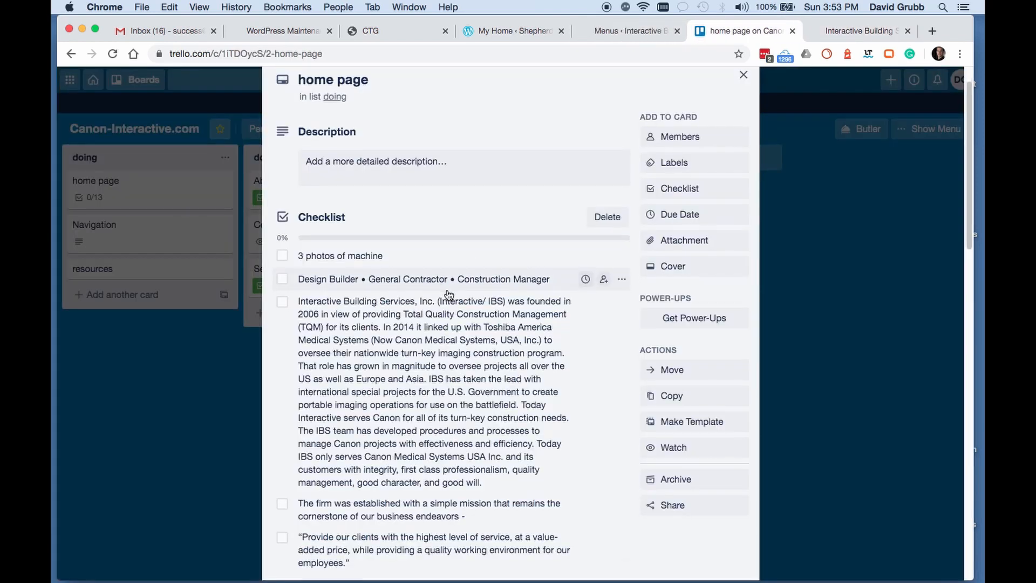
scroll(449, 295, "down", 1)
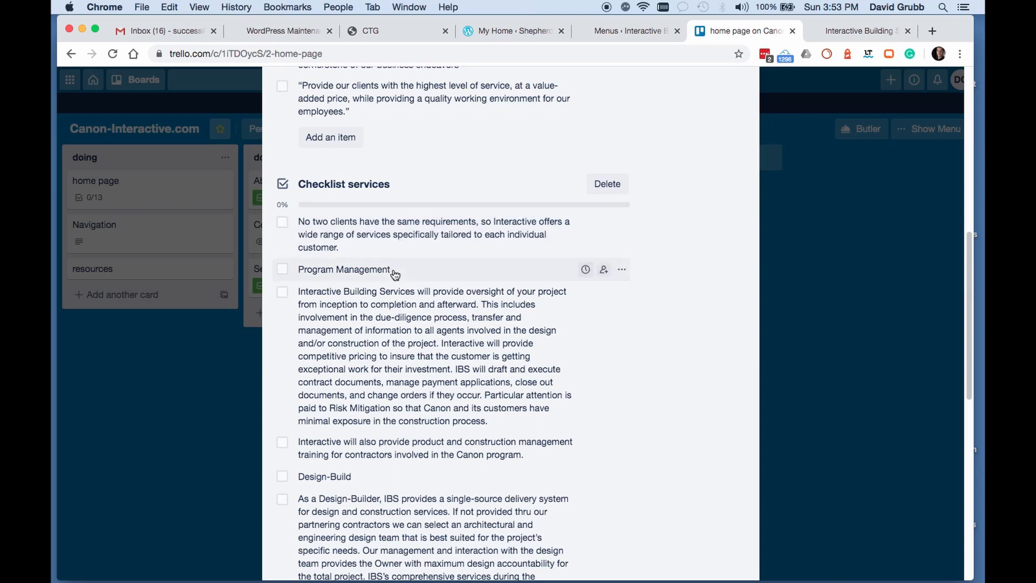
scroll(398, 275, "down", 2)
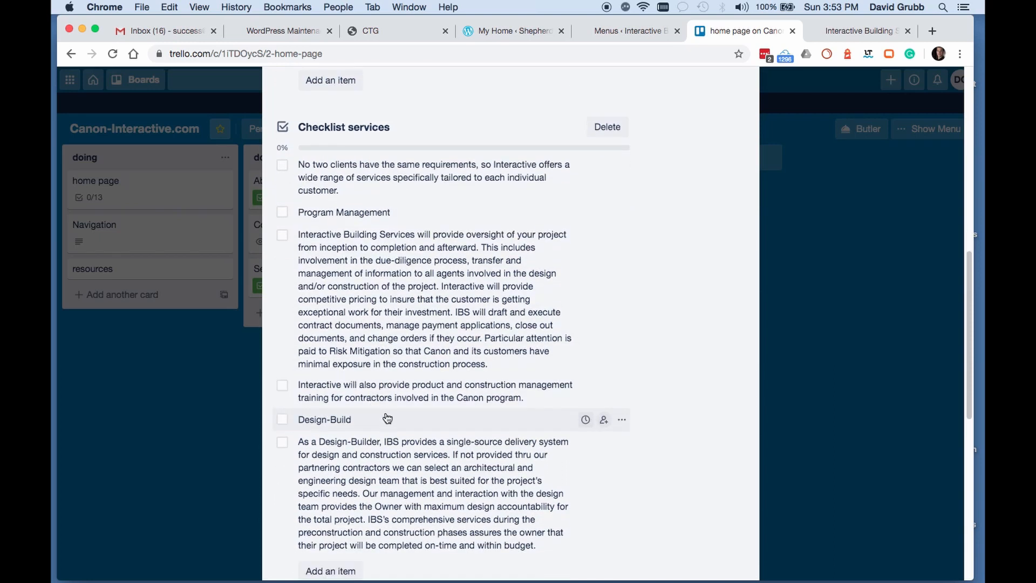
scroll(464, 405, "down", 1)
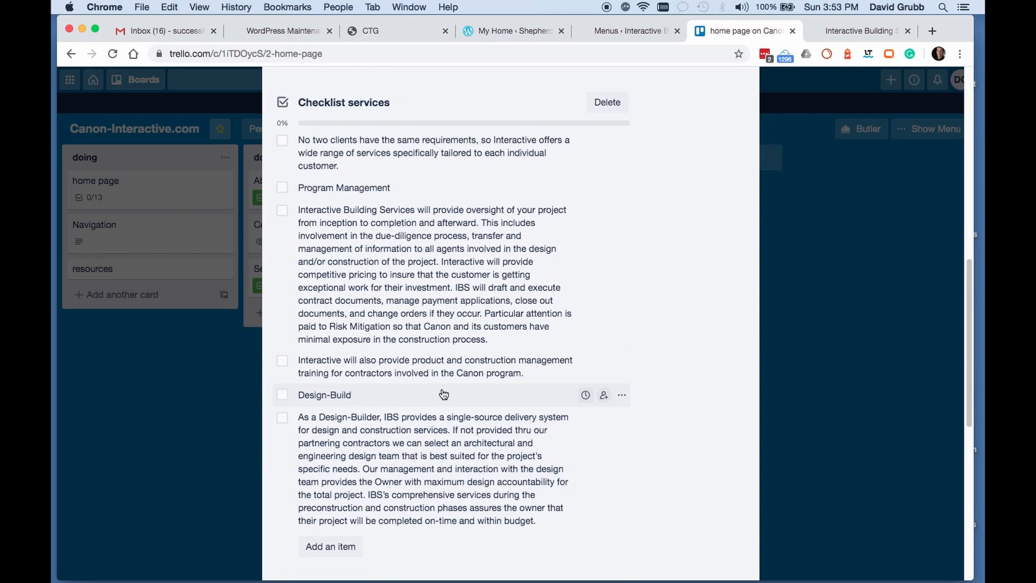
- Back in the Divi layout preview, view the Business Consultant Home Page layout
left_click(854, 32)
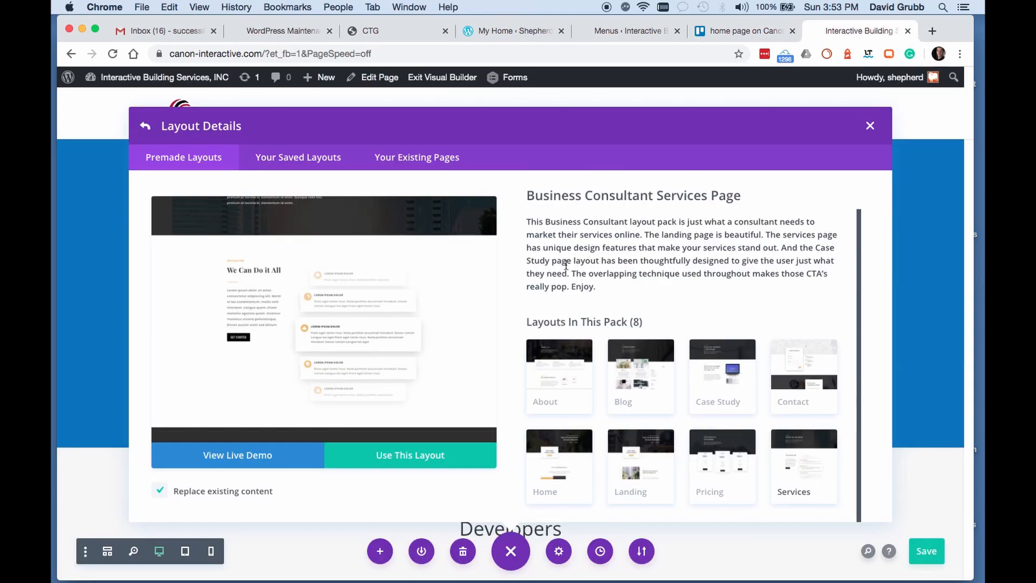
scroll(290, 300, "up", 2)
scroll(290, 300, "down", 5)
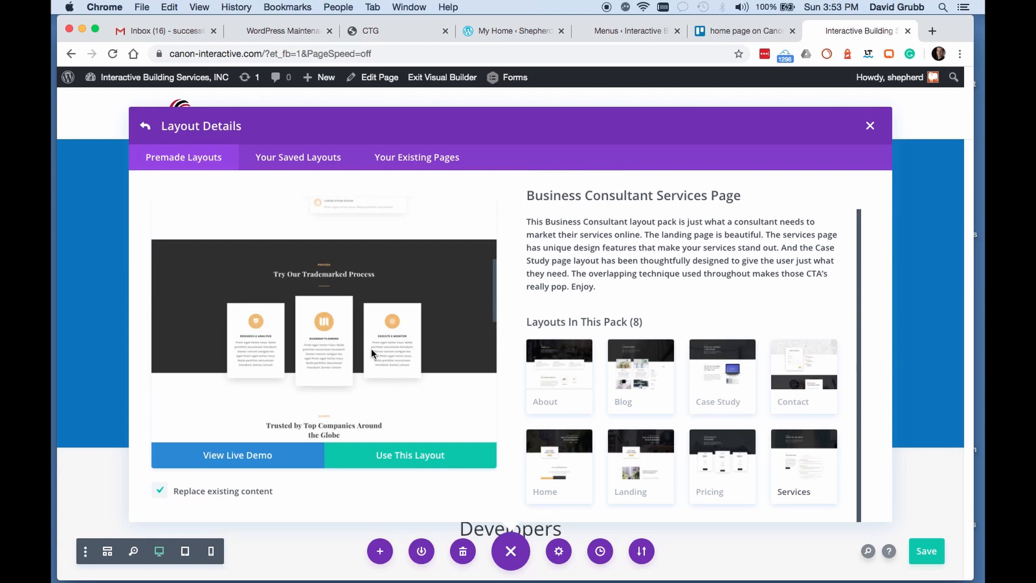
left_click(559, 459)
scroll(419, 375, "up", 4)
scroll(420, 374, "down", 2)
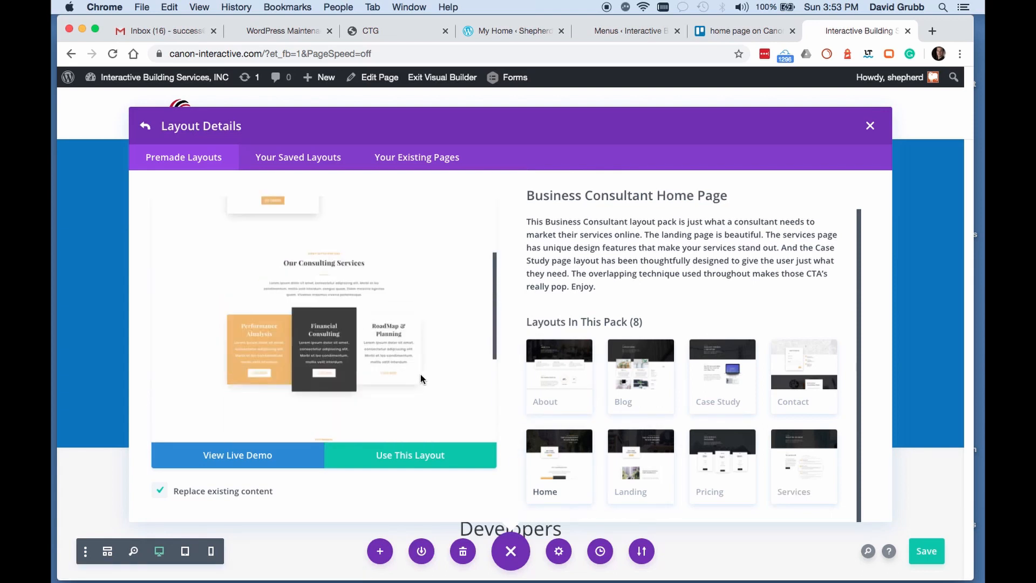
scroll(420, 374, "down", 5)
- Compare the Landing, Services and Case Study page previews
left_click(641, 465)
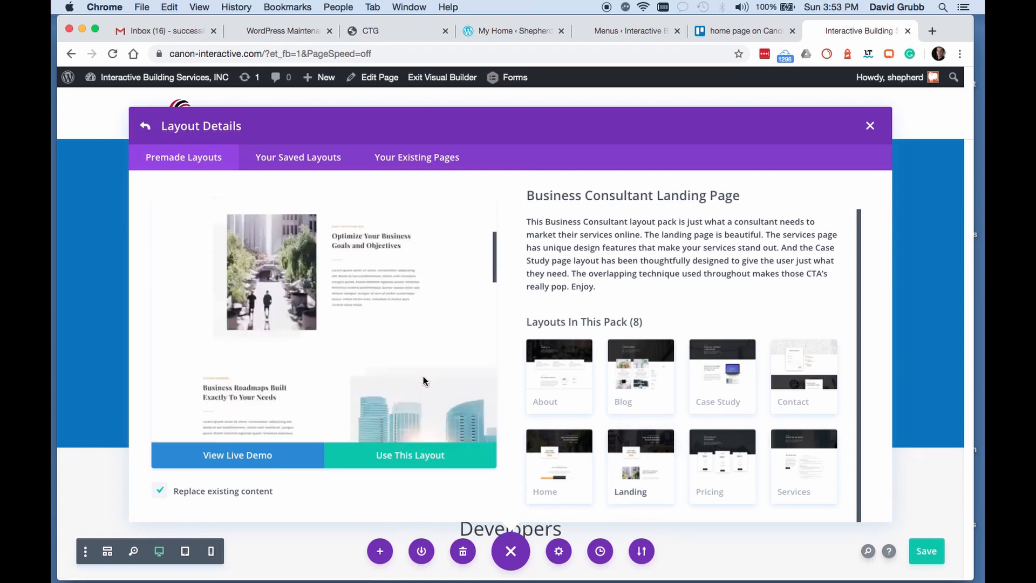
scroll(415, 367, "down", 10)
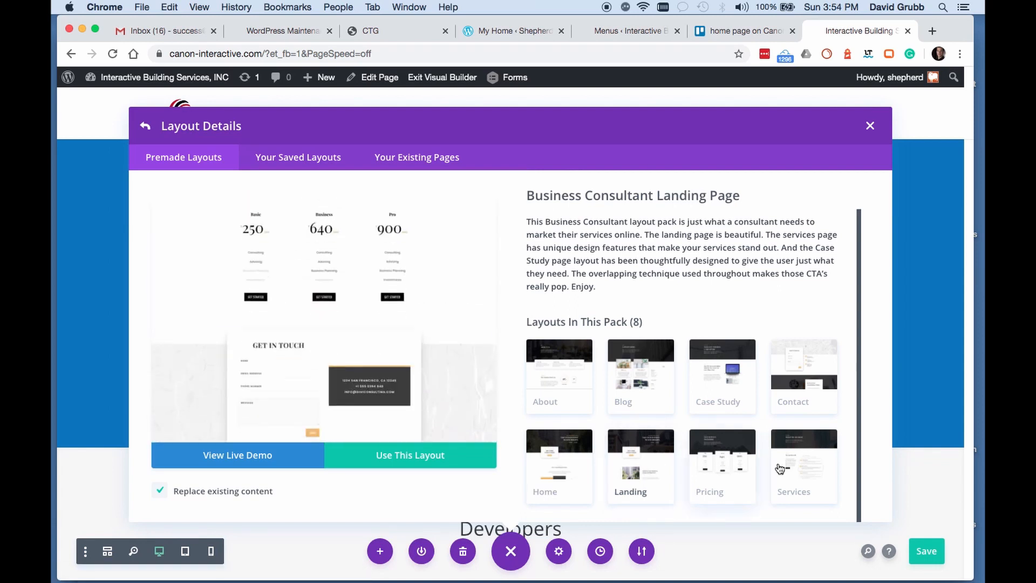
left_click(780, 469)
scroll(349, 368, "up", 6)
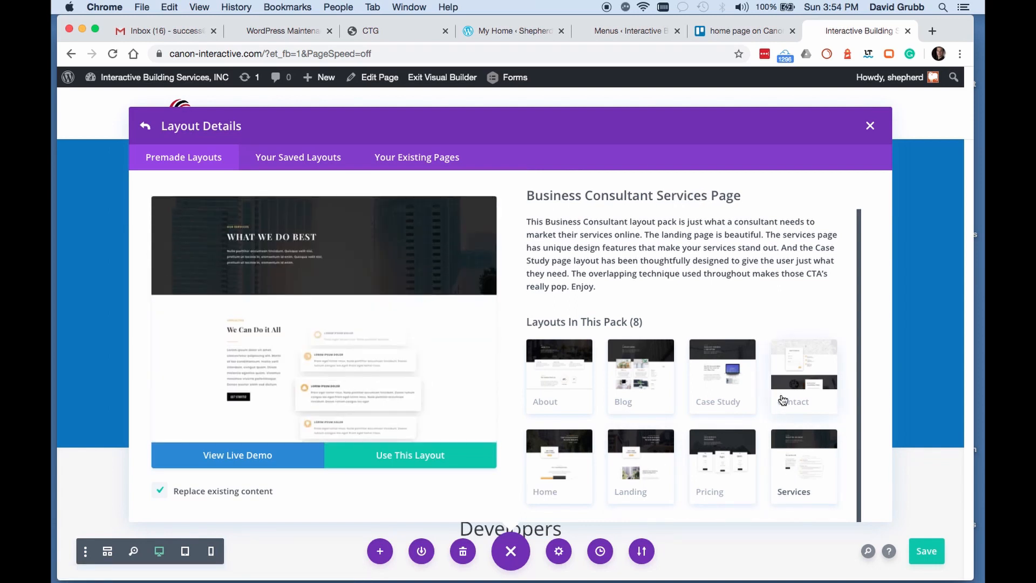
left_click(724, 384)
scroll(441, 348, "down", 4)
scroll(439, 348, "up", 4)
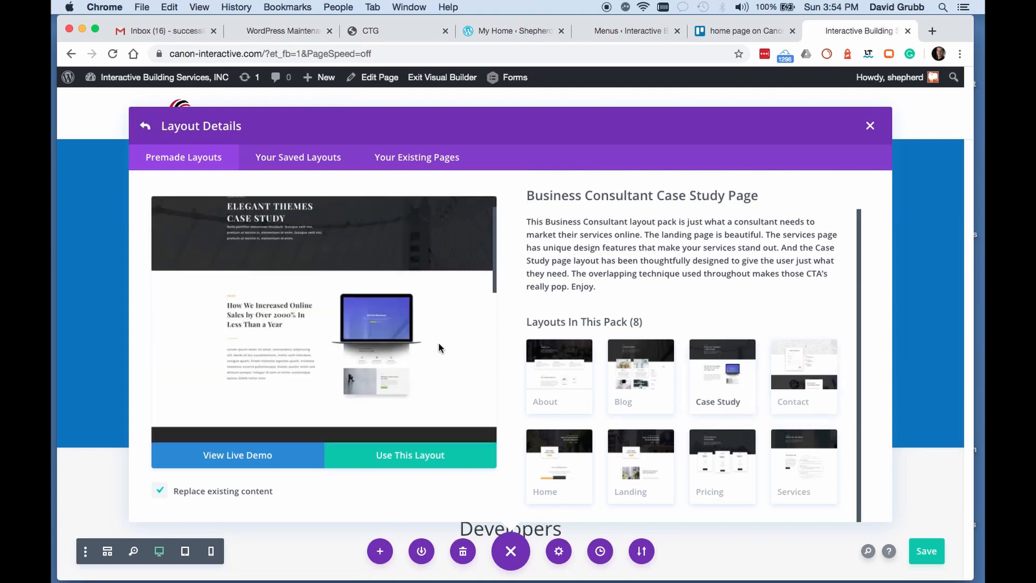
scroll(439, 348, "down", 8)
scroll(438, 348, "up", 8)
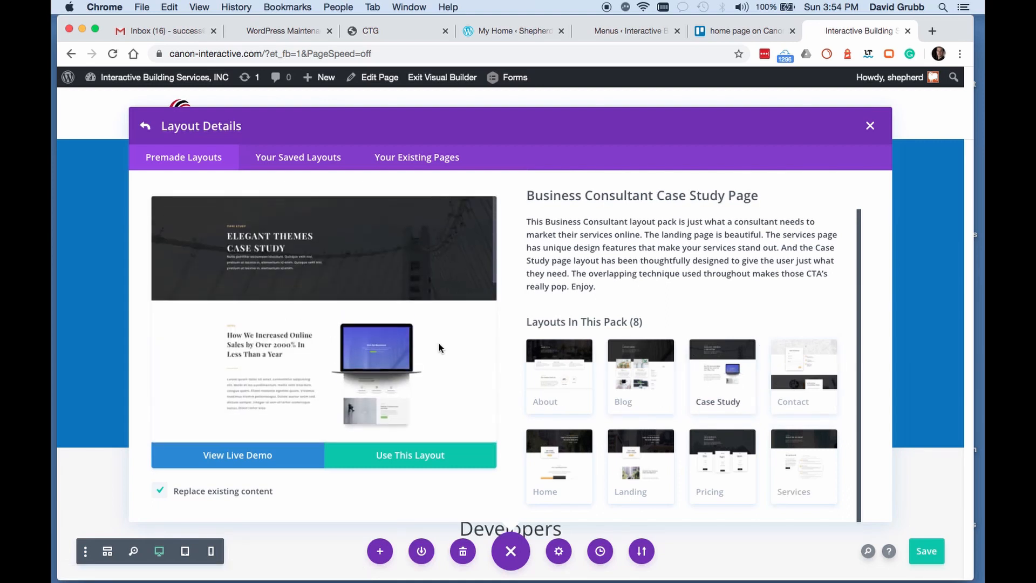
scroll(439, 348, "down", 8)
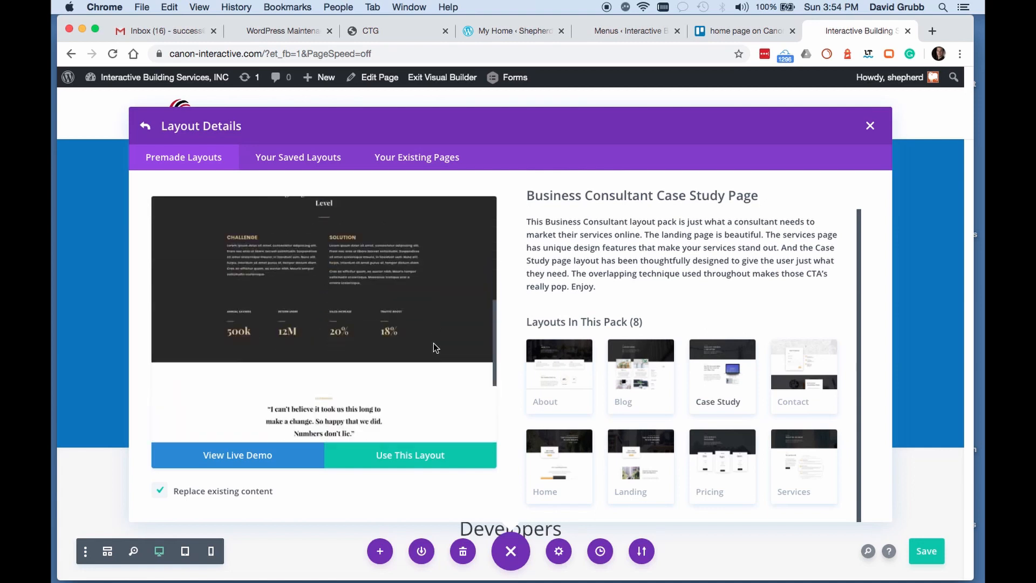
- Revisit the Landing, Services and Home layout previews
left_click(637, 473)
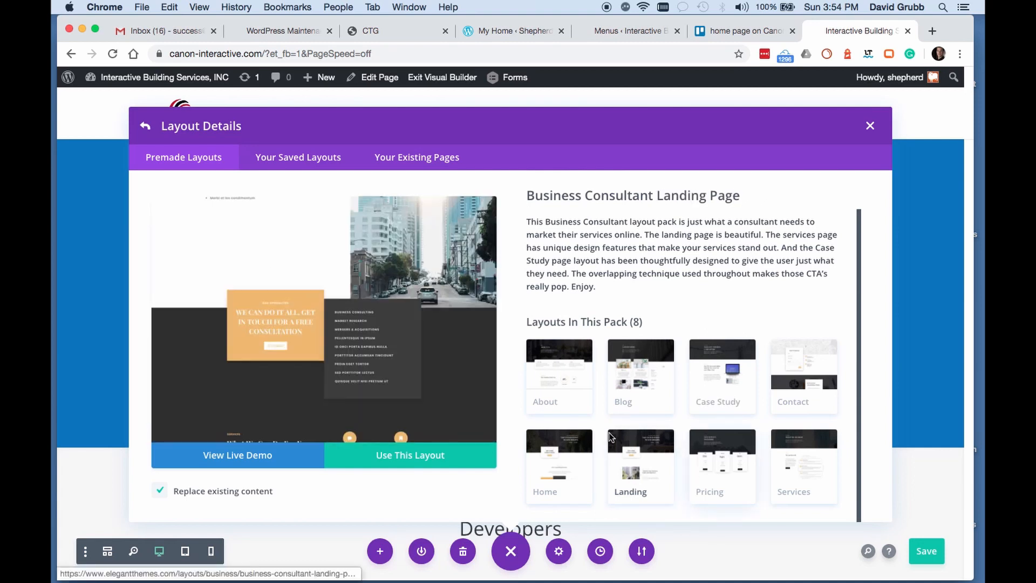
scroll(452, 399, "down", 4)
scroll(452, 400, "up", 4)
scroll(452, 400, "down", 4)
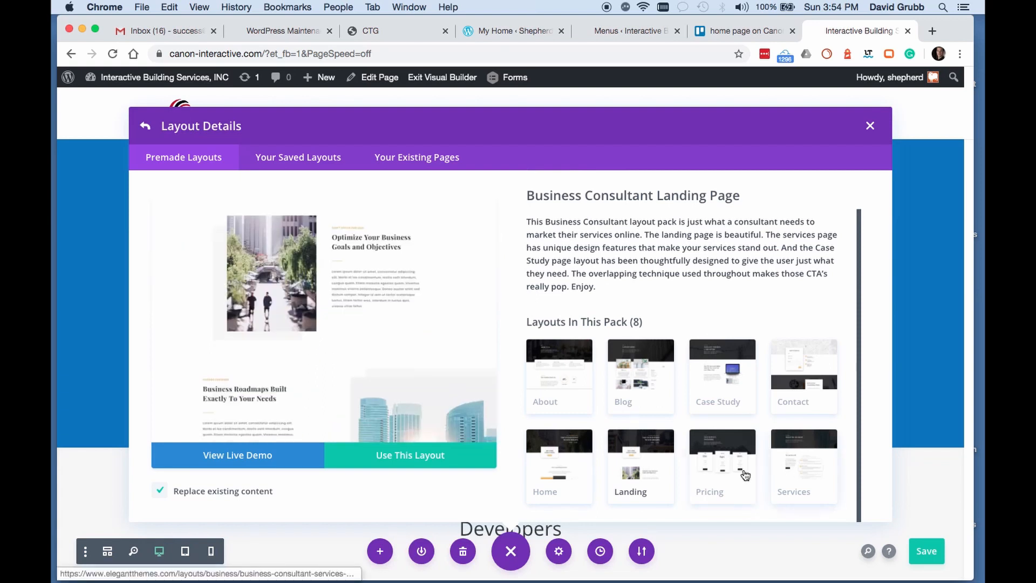
left_click(804, 465)
left_click(572, 465)
scroll(422, 409, "down", 4)
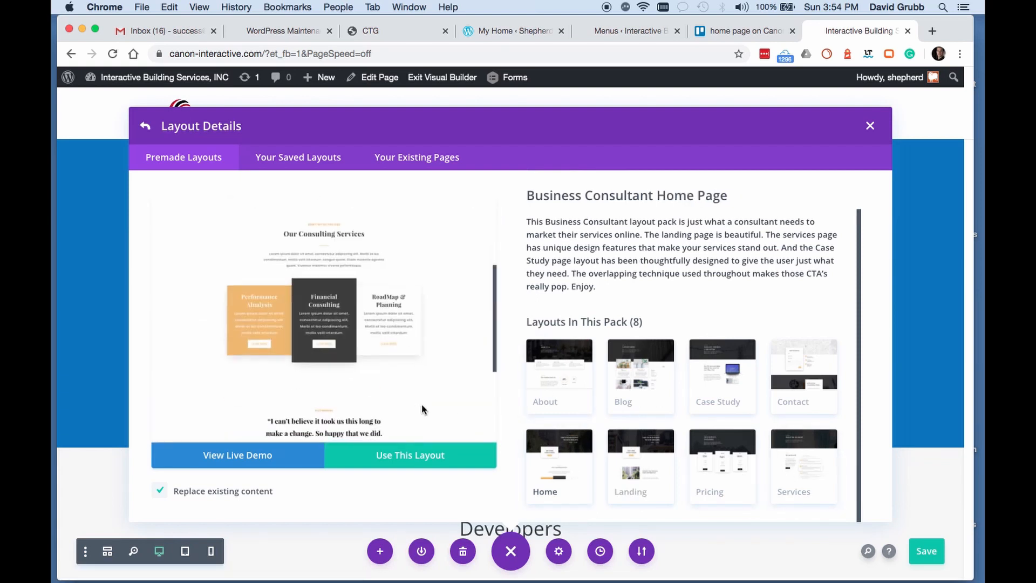
scroll(422, 409, "down", 3)
scroll(423, 409, "up", 6)
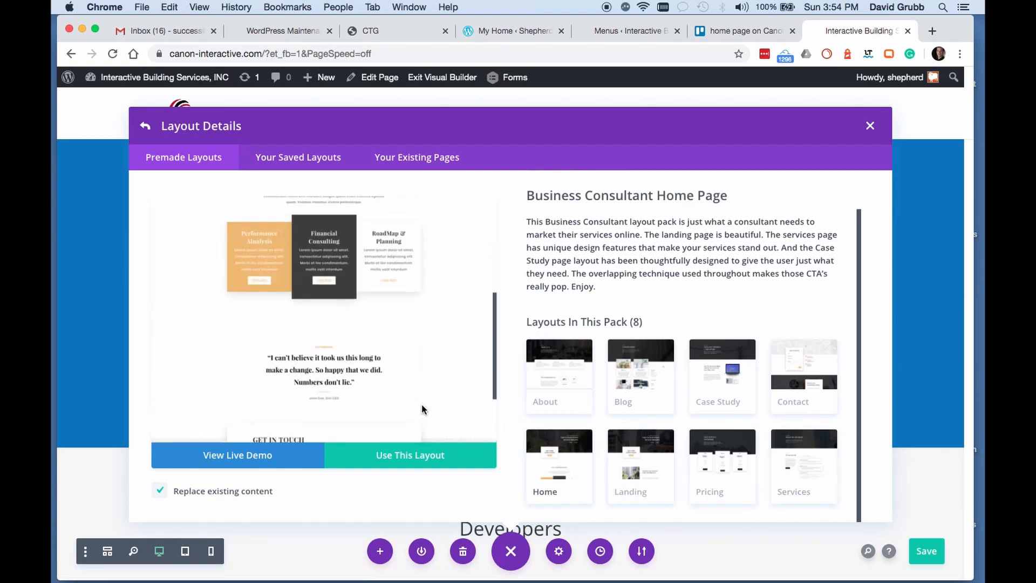
- Alternate between the Landing and Services previews, settling on the Landing Page layout
left_click(649, 476)
scroll(408, 408, "down", 6)
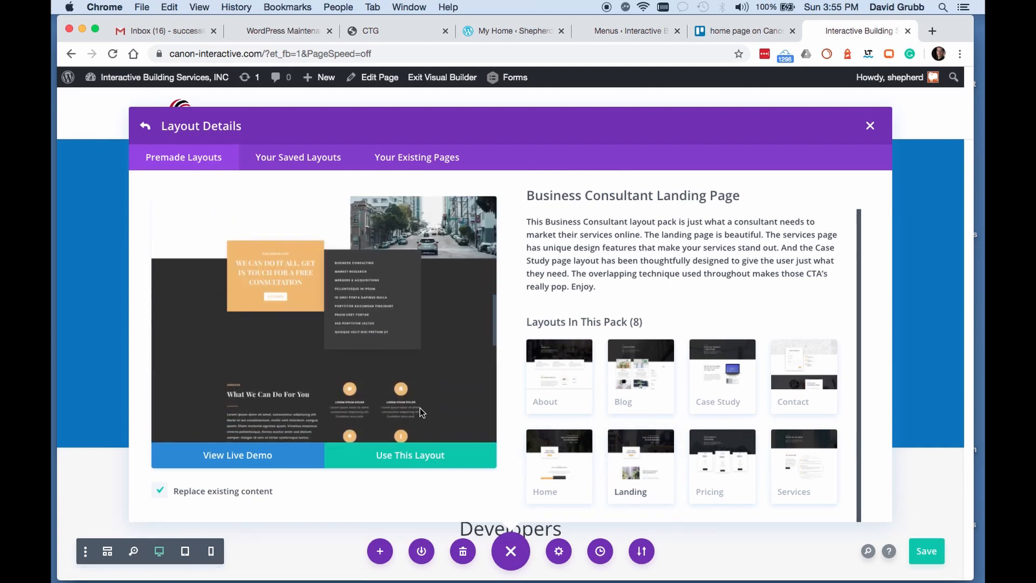
left_click(804, 465)
scroll(375, 393, "up", 5)
scroll(376, 393, "down", 7)
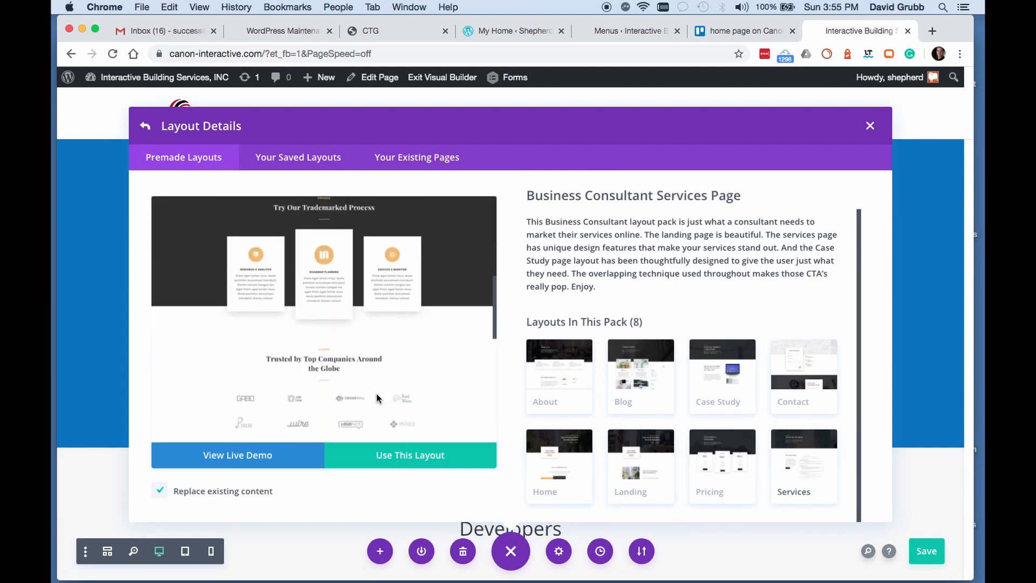
scroll(377, 393, "down", 3)
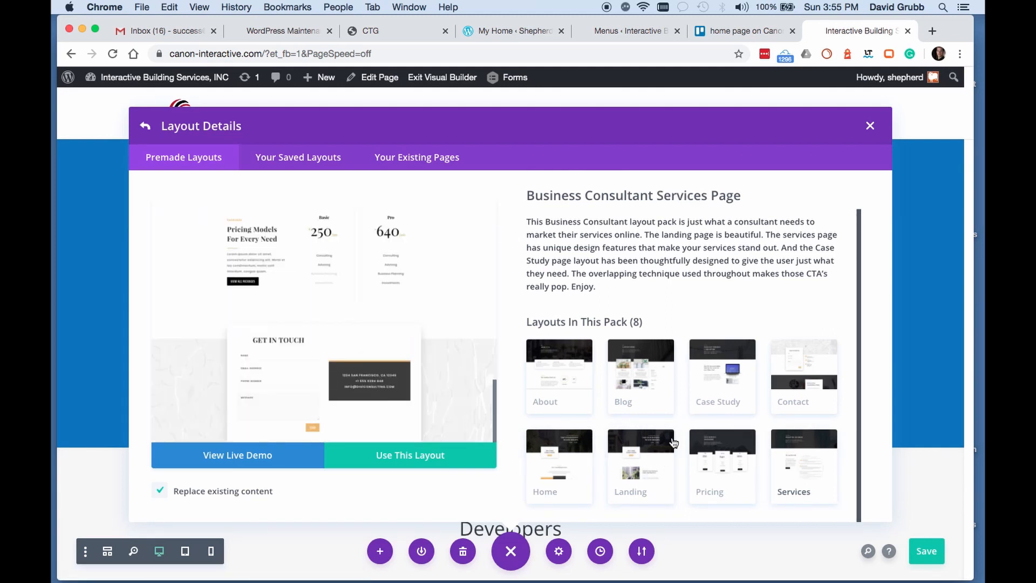
left_click(615, 452)
scroll(381, 377, "down", 5)
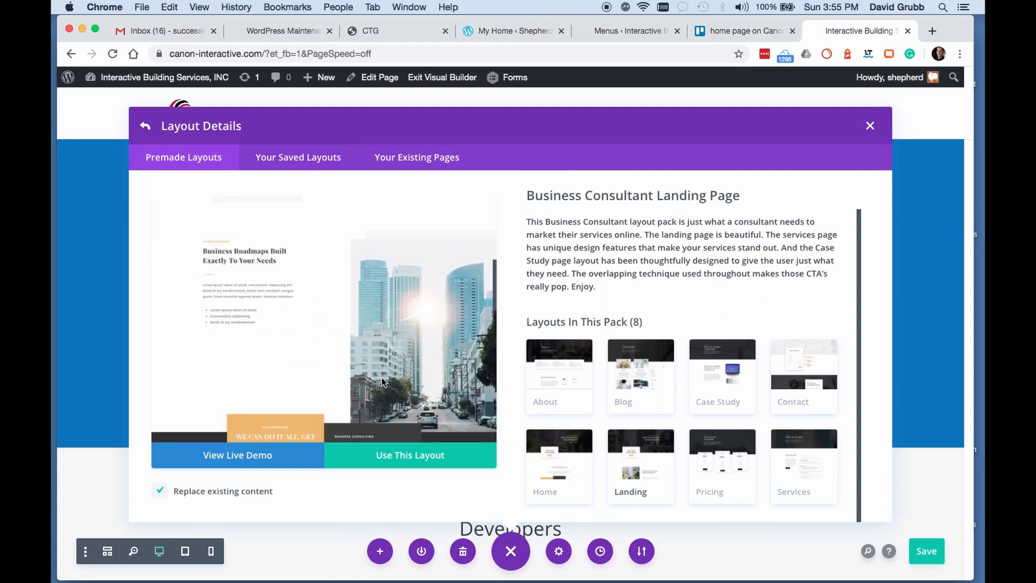
scroll(381, 378, "up", 3)
- Check the home page Trello card's content, then return to the Landing layout details
left_click(767, 34)
scroll(451, 295, "up", 10)
scroll(448, 294, "down", 2)
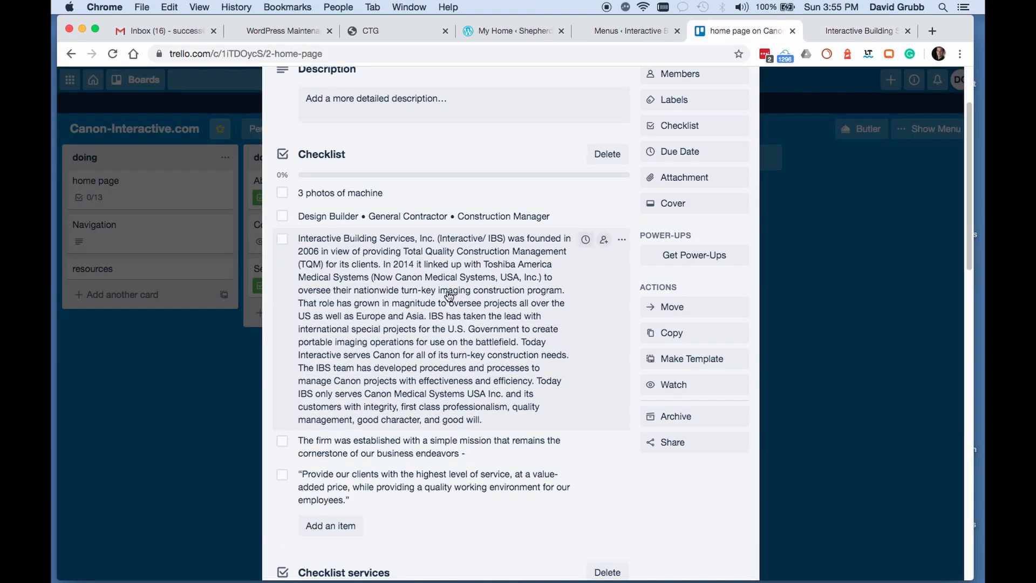
scroll(448, 295, "down", 2)
left_click(861, 33)
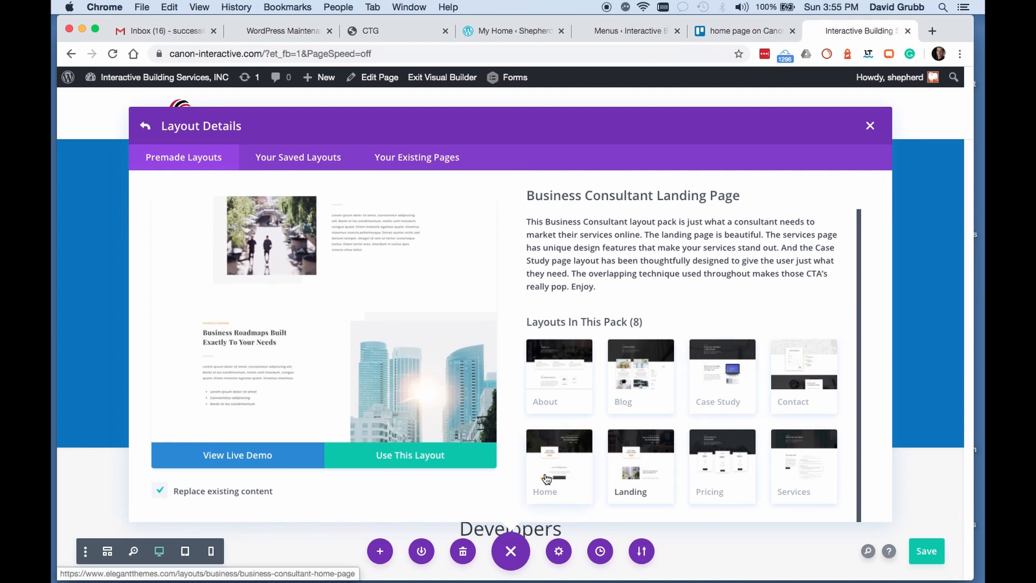
- Choose the Business Consultant Landing Page layout and apply it, replacing existing content
left_click(551, 475)
left_click(639, 469)
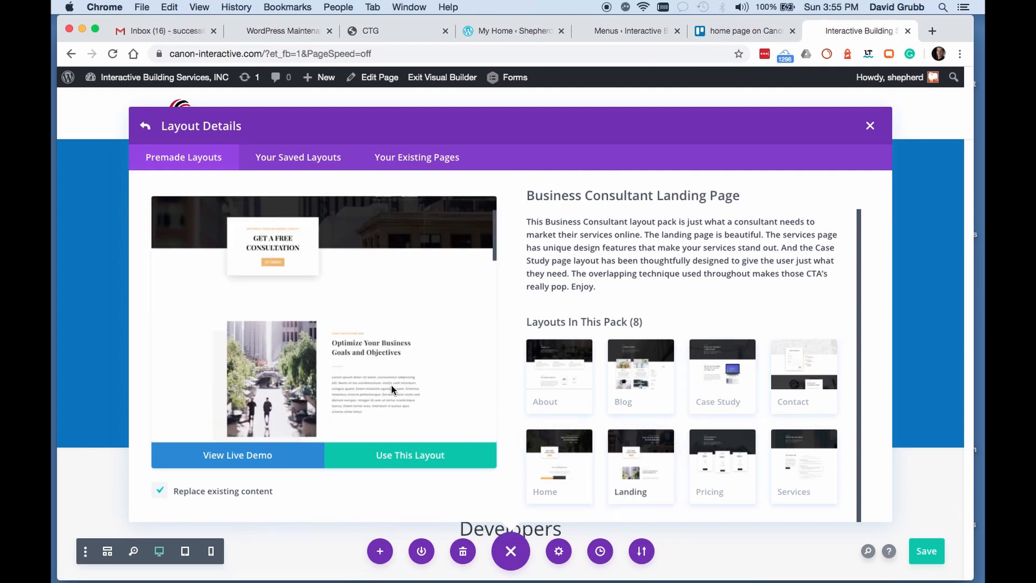
left_click(804, 469)
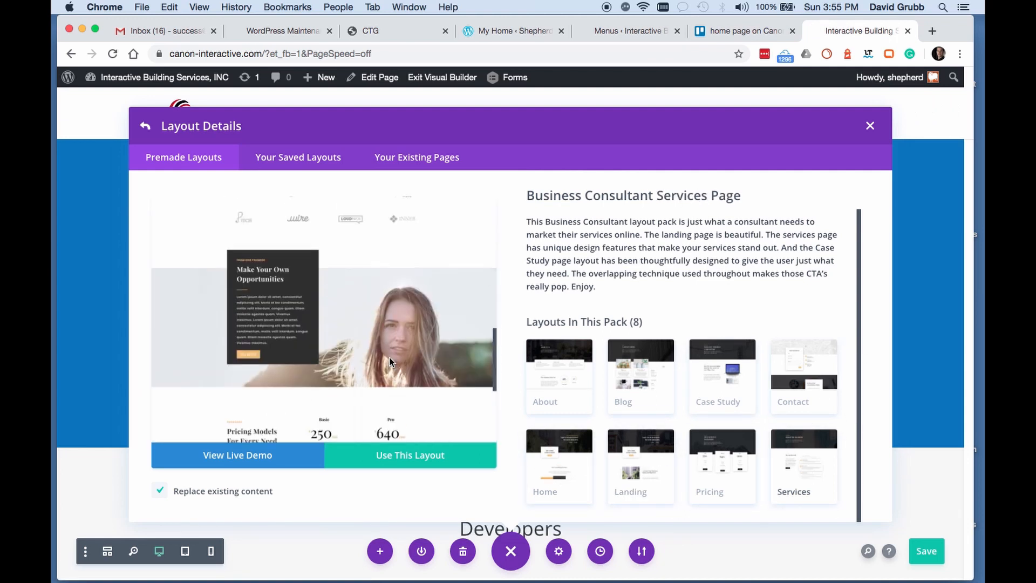
left_click(640, 467)
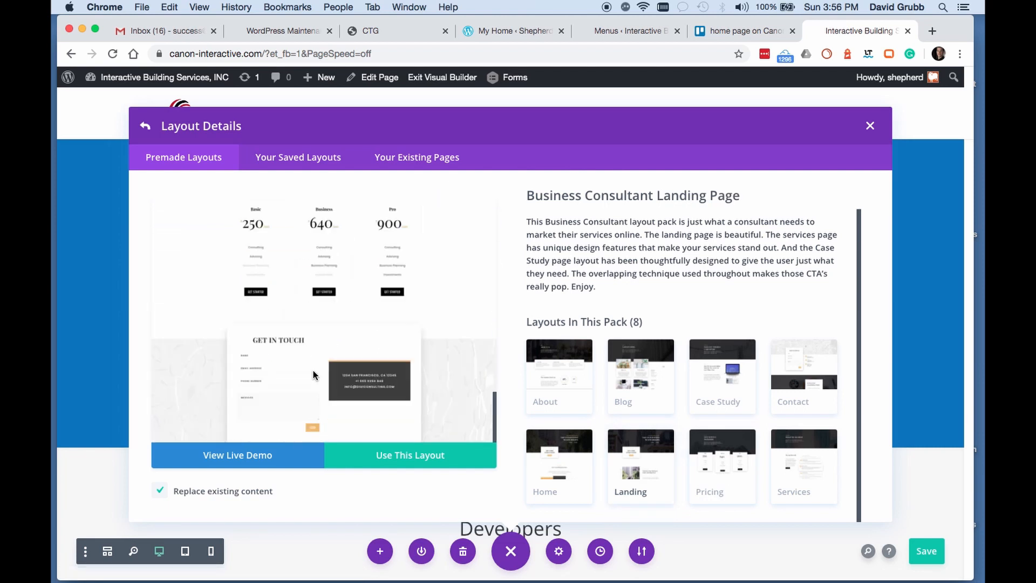
left_click(410, 453)
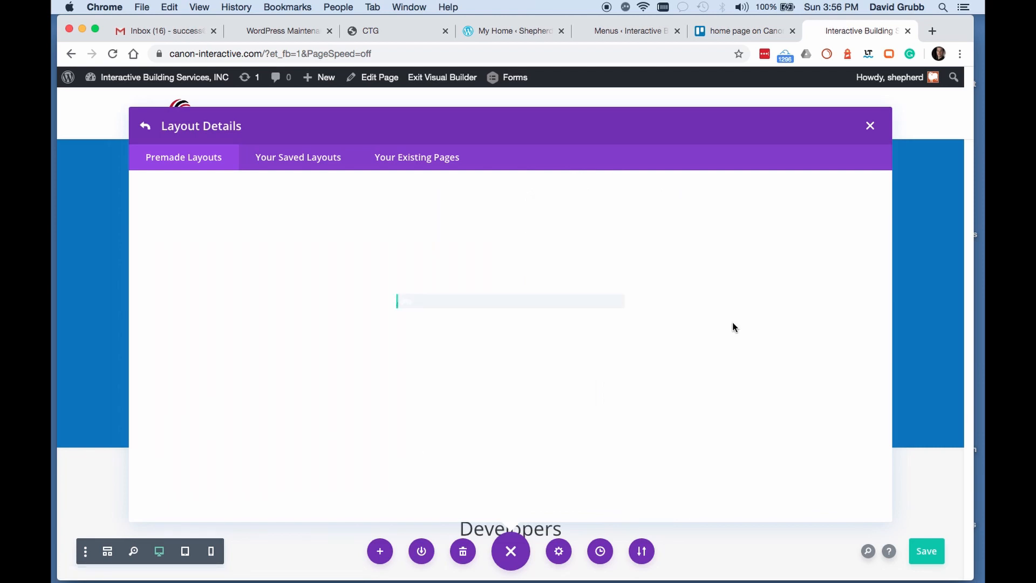
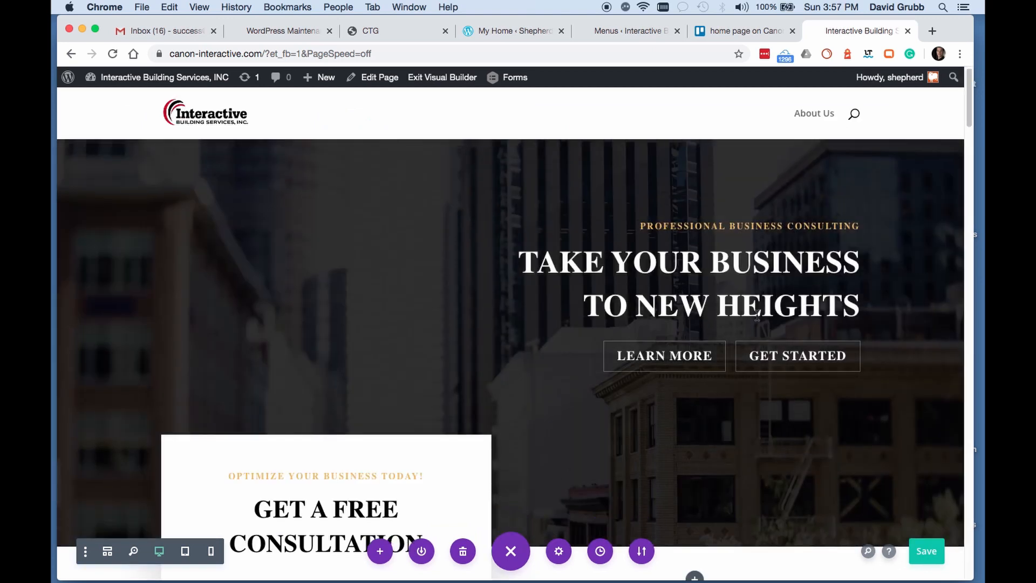
- Check the homepage content card in Trello, then return to the site builder
mouse_move(969, 108)
left_mouse_down()
mouse_move(969, 136)
mouse_move(971, 97)
left_mouse_up()
left_click(745, 31)
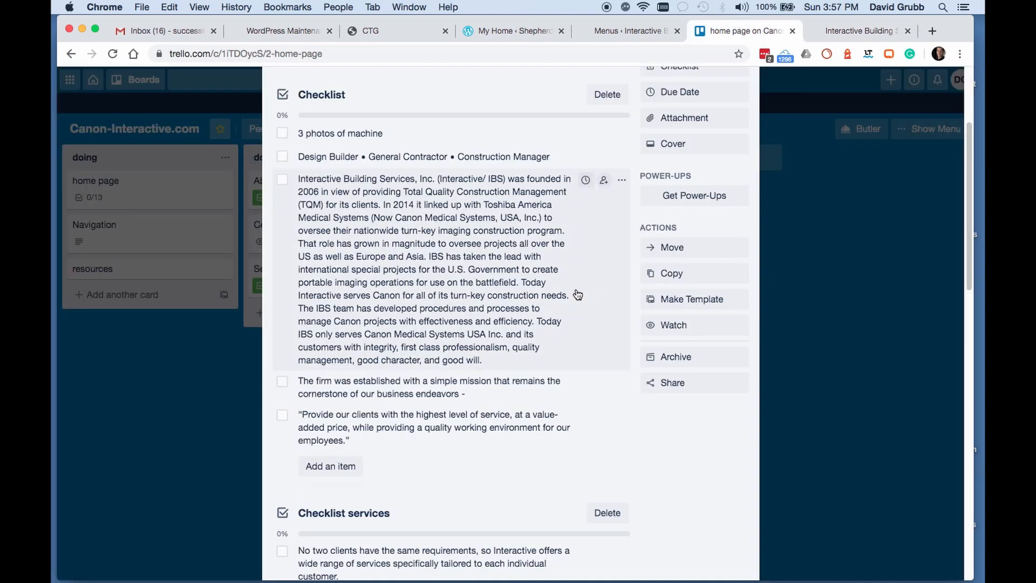
scroll(284, 216, "up", 3)
key("ctrl+Tab")
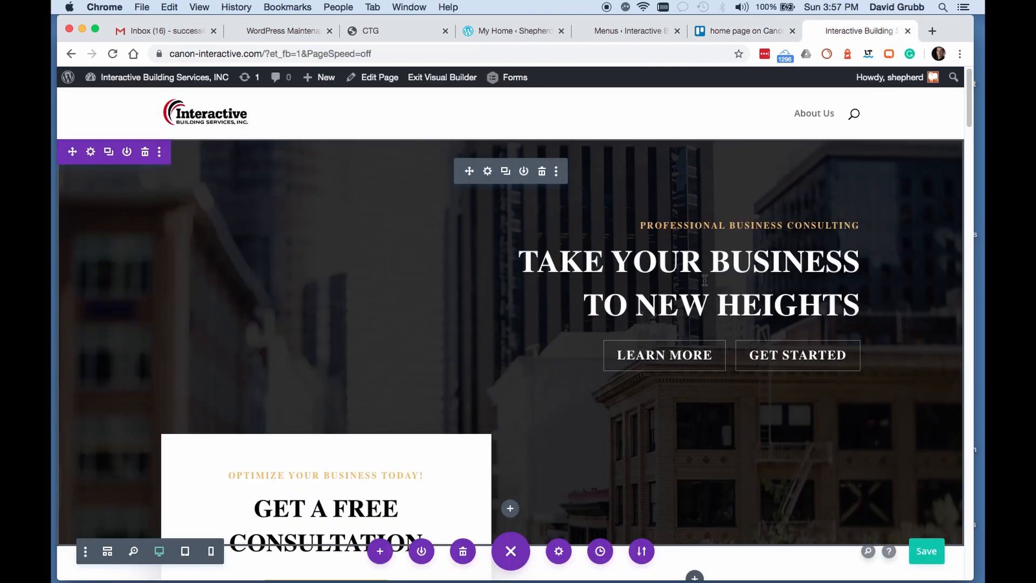
- In the hero header, make 'Interactive Building Services, Inc.' the title
left_click(488, 171)
left_click_drag(813, 103, 363, 124)
triple_click(330, 260)
type("Design Builder • General Contractor • Construction Manager")
triple_click(334, 311)
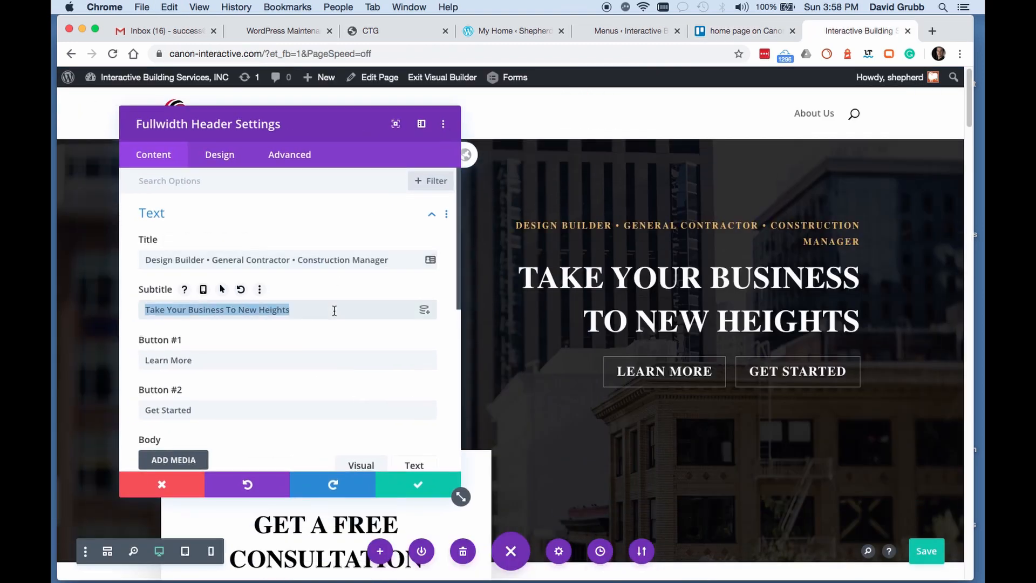
type("Interactive Building Services, Inc.")
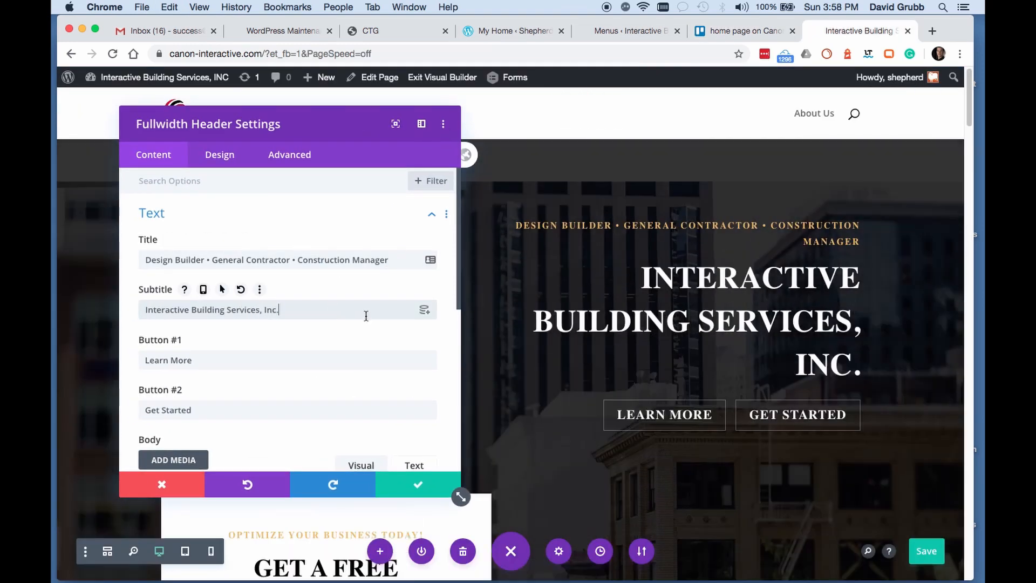
key("super+x")
left_click(400, 260)
key("super+v")
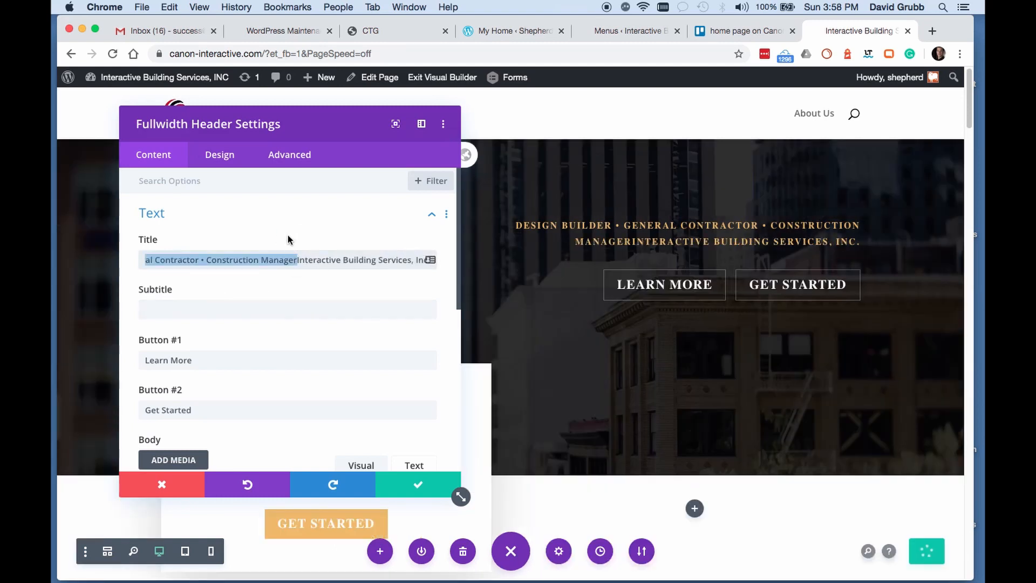
- Put the tagline in the subtitle without its two bullet separators, and save
key("super+x")
left_click(273, 309)
key("super+v")
left_click_drag(207, 310, 213, 309)
key("BackSpace")
left_click_drag(285, 309, 293, 309)
key("BackSpace")
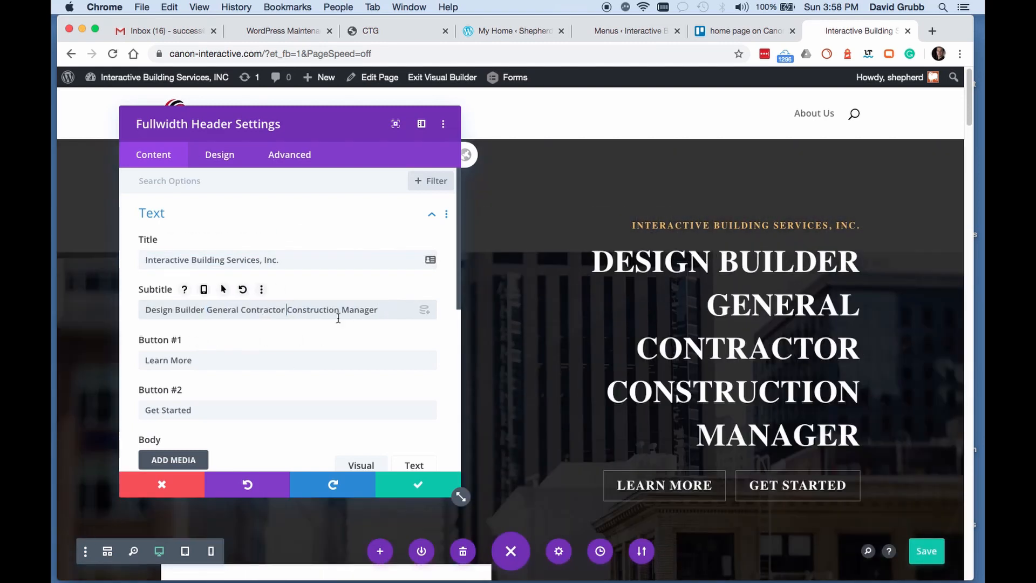
left_click(416, 484)
- Move the tagline from the hero subtitle into the body text
scroll(517, 432, "down", 3)
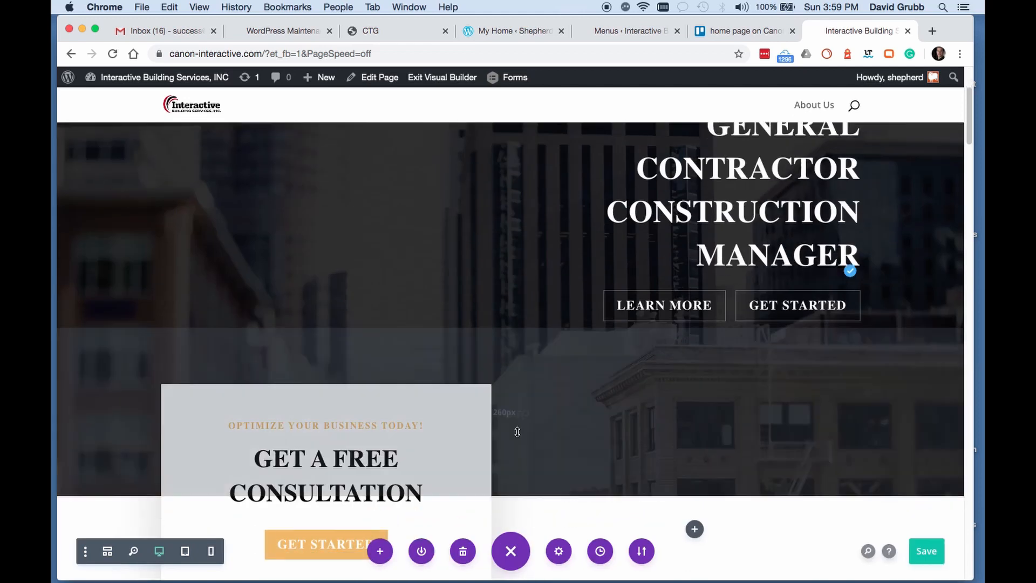
scroll(517, 432, "up", 3)
left_click(488, 172)
scroll(232, 338, "down", 3)
scroll(241, 347, "up", 2)
triple_click(263, 253)
key("super+x")
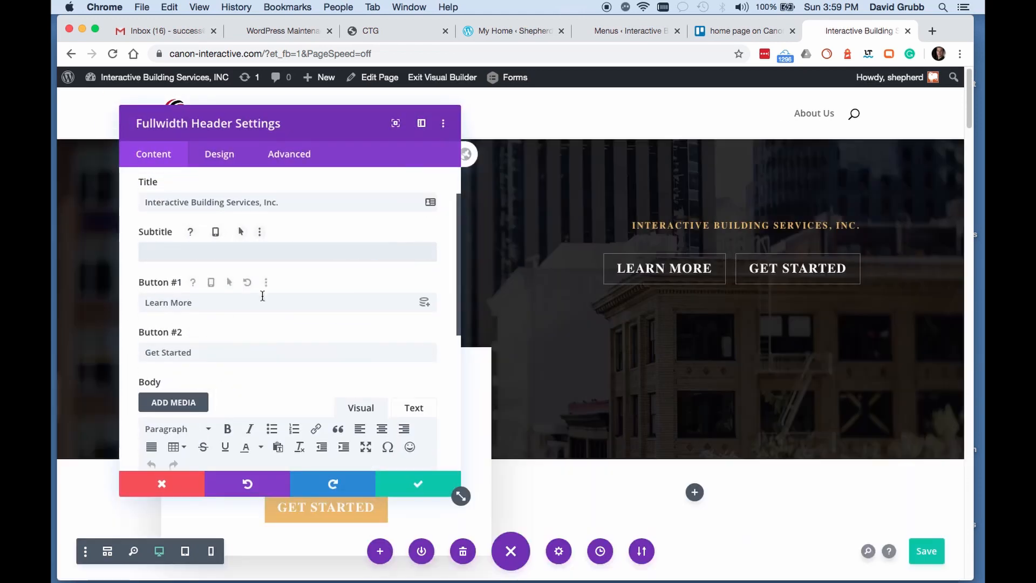
scroll(262, 297, "down", 3)
left_click(271, 384)
key("super+v")
- Split the body into three lines: Design Builder, General Contractor, Construction Manager
scroll(273, 373, "up", 3)
scroll(273, 377, "down", 4)
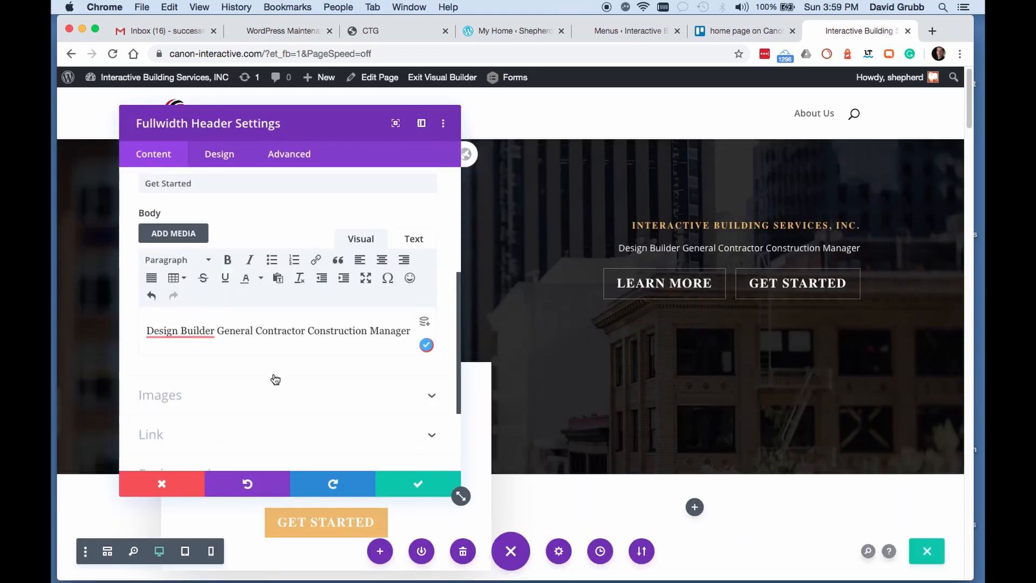
scroll(275, 379, "down", 1)
left_click(218, 296)
key("shift+Return")
left_click(236, 311)
key("shift+Return")
left_click_drag(250, 326, 151, 292)
- Set the header body text size to 51px and save
left_click(218, 154)
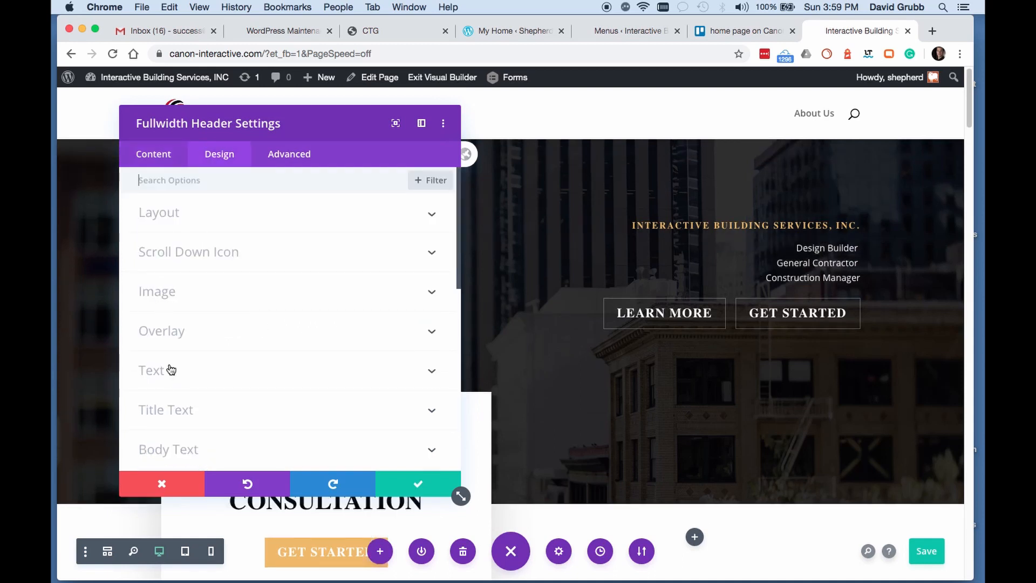
left_click(179, 450)
scroll(189, 377, "down", 3)
left_click_drag(189, 377, 171, 391)
scroll(218, 397, "down", 2)
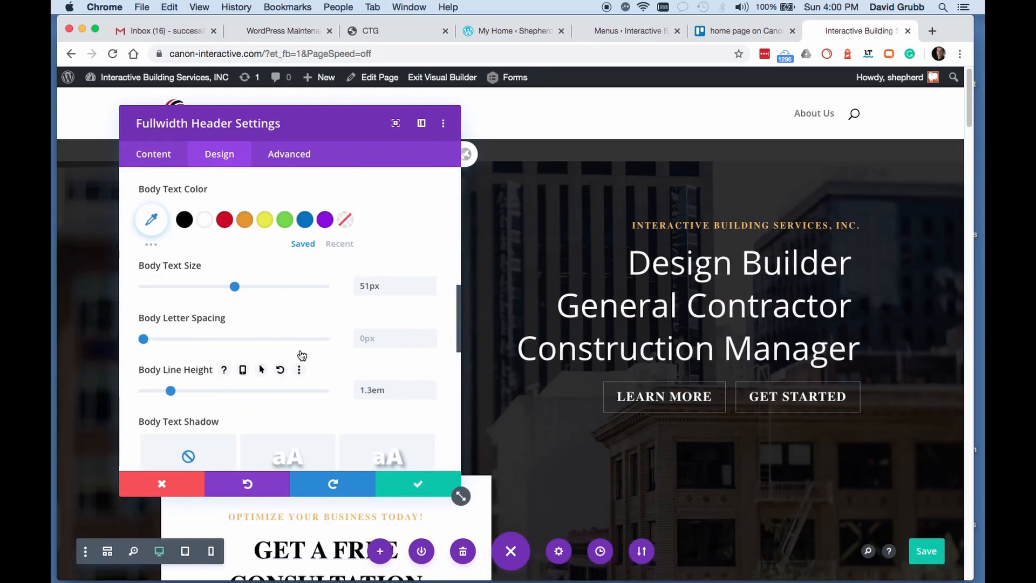
left_click(417, 484)
scroll(322, 303, "down", 4)
- Add an Image module below the hero header
left_click(321, 294)
type("iamge")
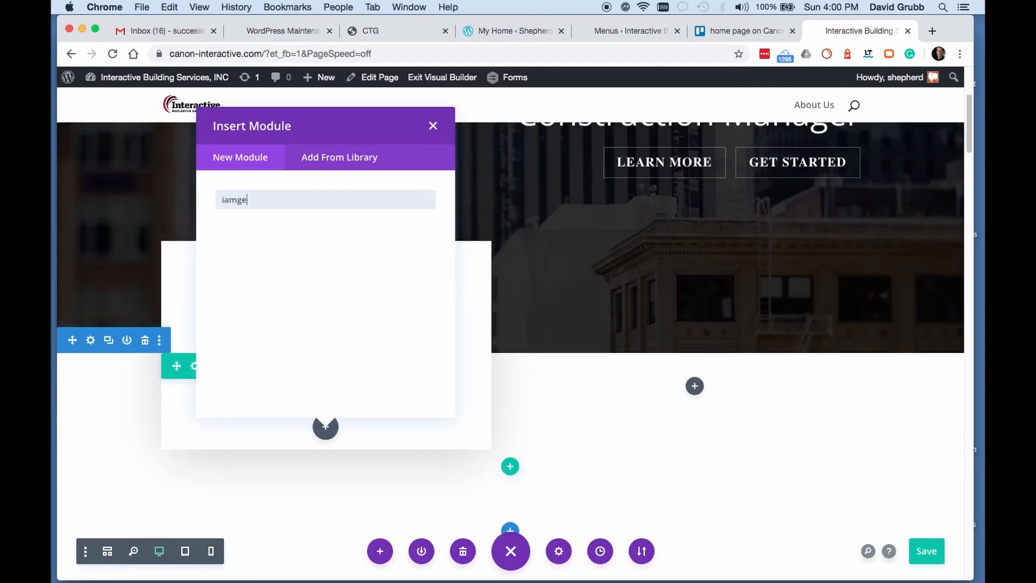
key("BackSpace")
key("BackSpace")
key("BackSpace")
key("BackSpace")
type("mage")
left_click(293, 249)
left_click(382, 271)
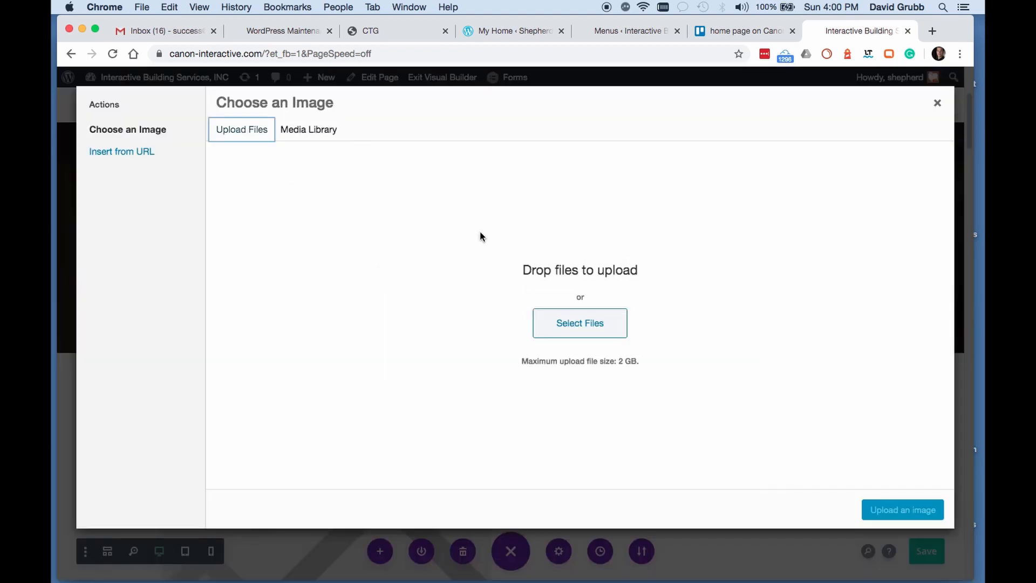
- Upload the three machine photos, insert the medical scanner image, and save
left_click(567, 331)
left_click(584, 169)
left_click(562, 145, "shift")
left_click(902, 440)
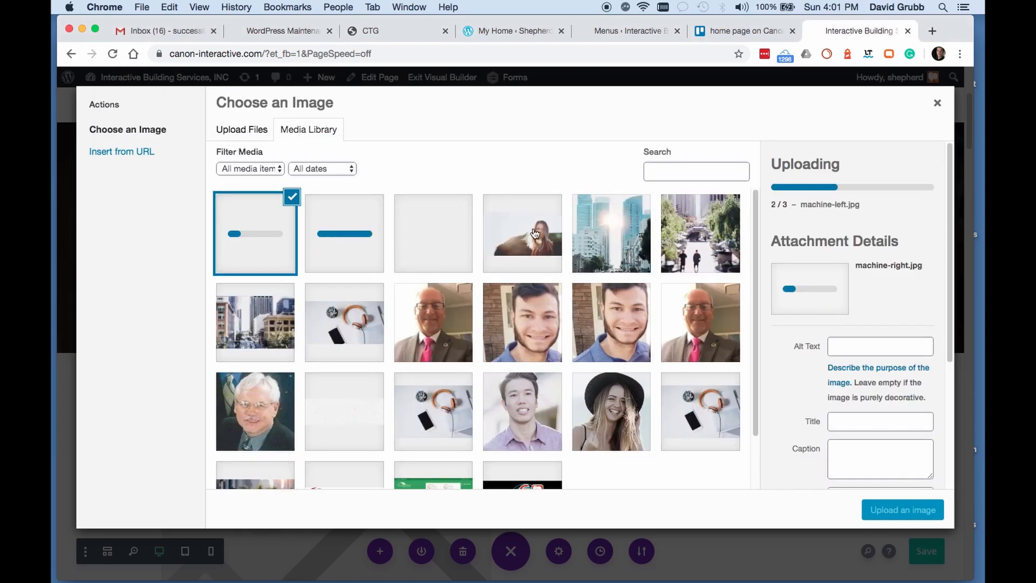
left_click(433, 233)
left_click(902, 510)
left_click(417, 484)
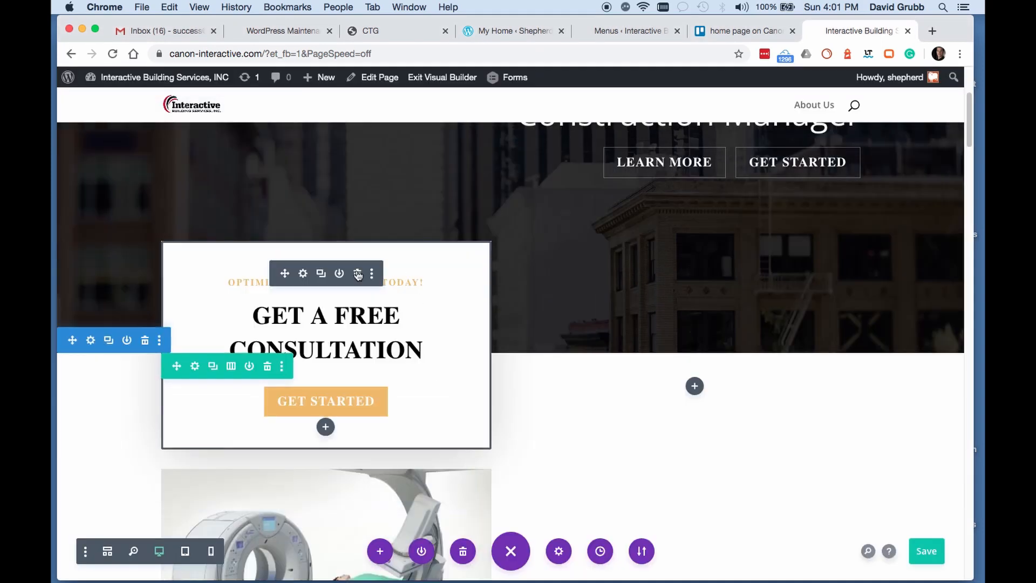
- Delete the Get a Free Consultation card; give the image 0 corners and an 11px white border
left_click(358, 274)
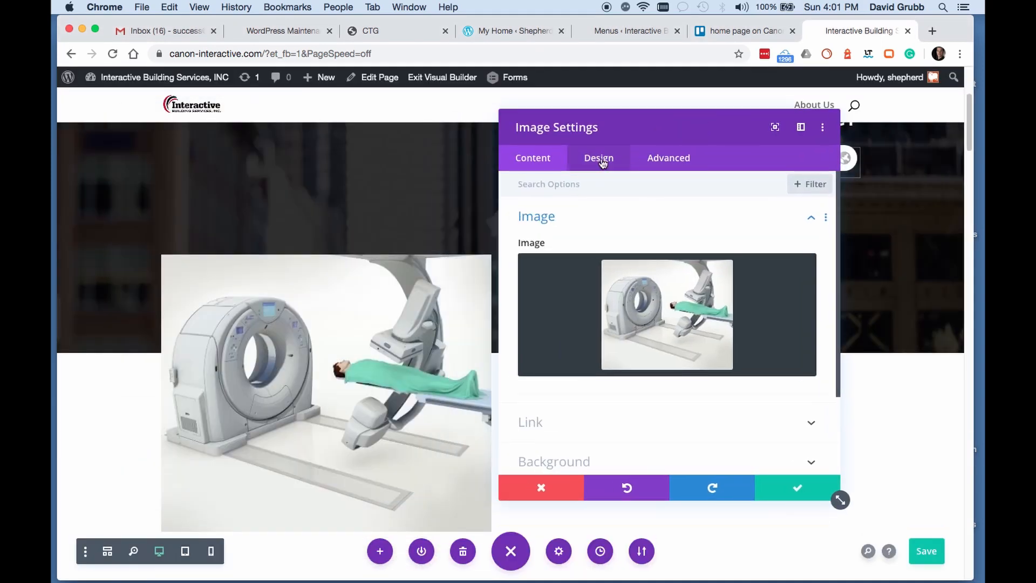
left_click(599, 158)
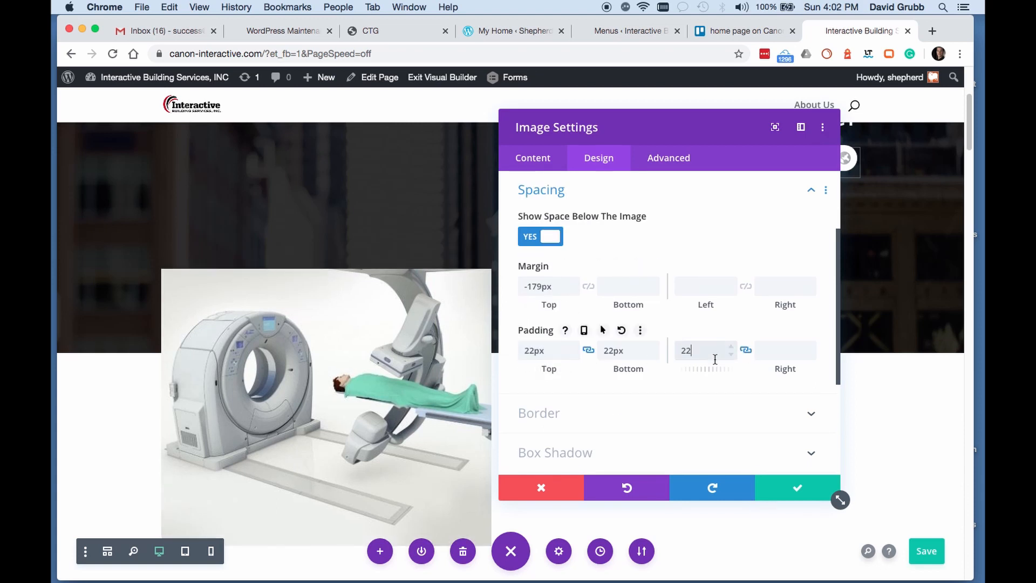
left_click(561, 412)
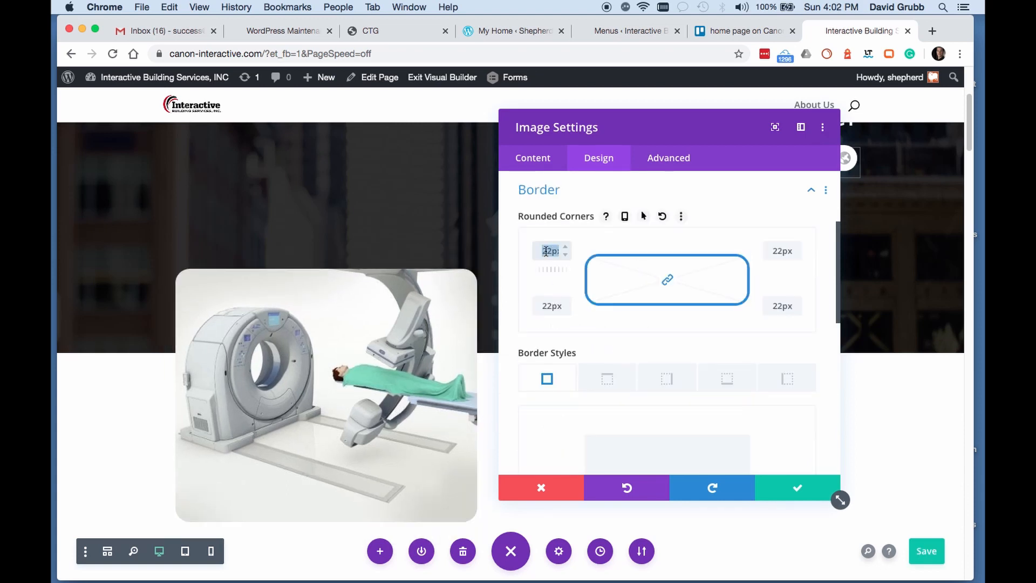
type("0")
scroll(589, 371, "down", 4)
left_click_drag(523, 347, 541, 347)
left_click(584, 408)
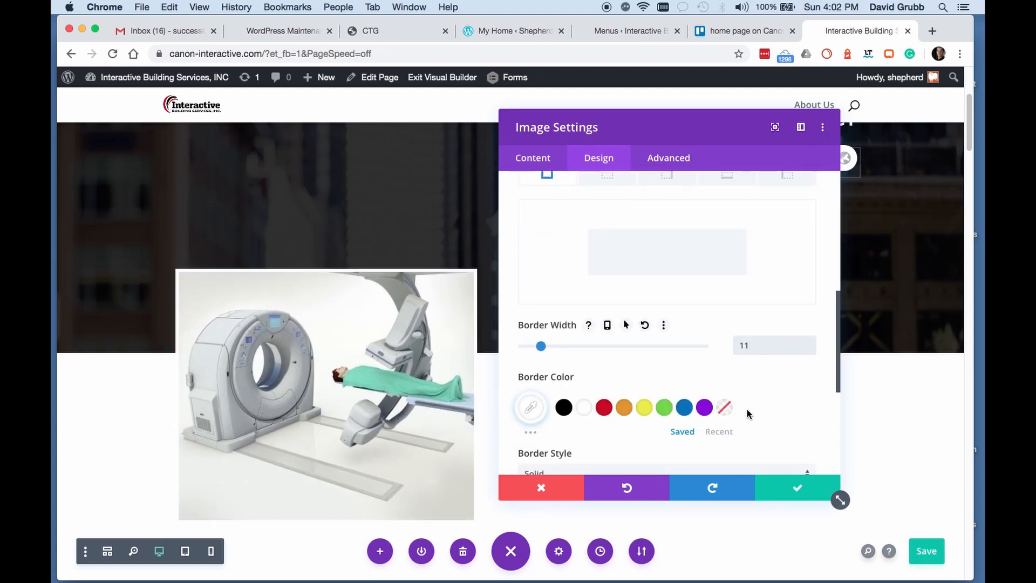
left_click(769, 345)
left_click(798, 489)
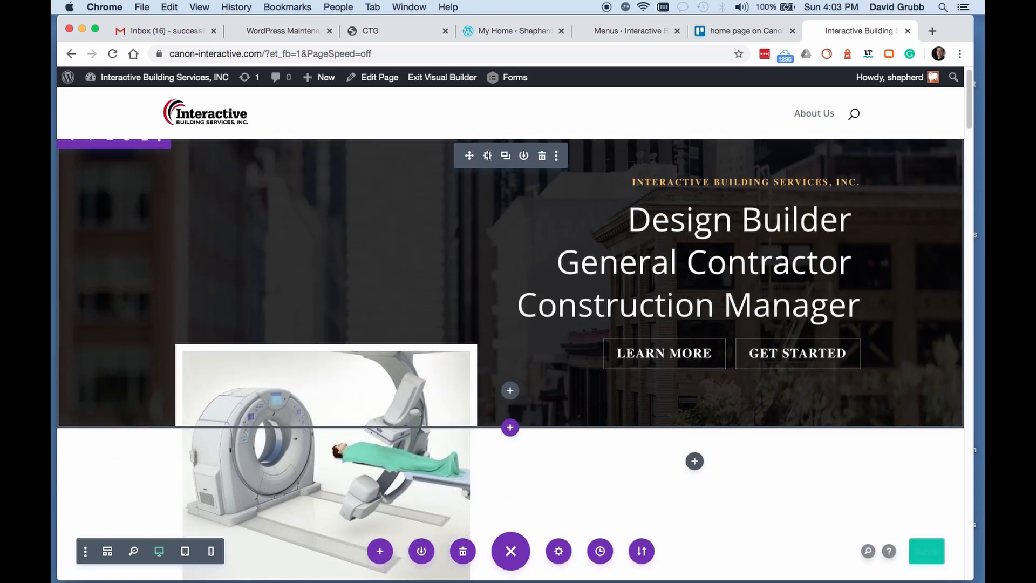
left_click(742, 31)
- Get the red #C51A20 from the Trello Colors card, then reopen the hero header settings
left_click(743, 114)
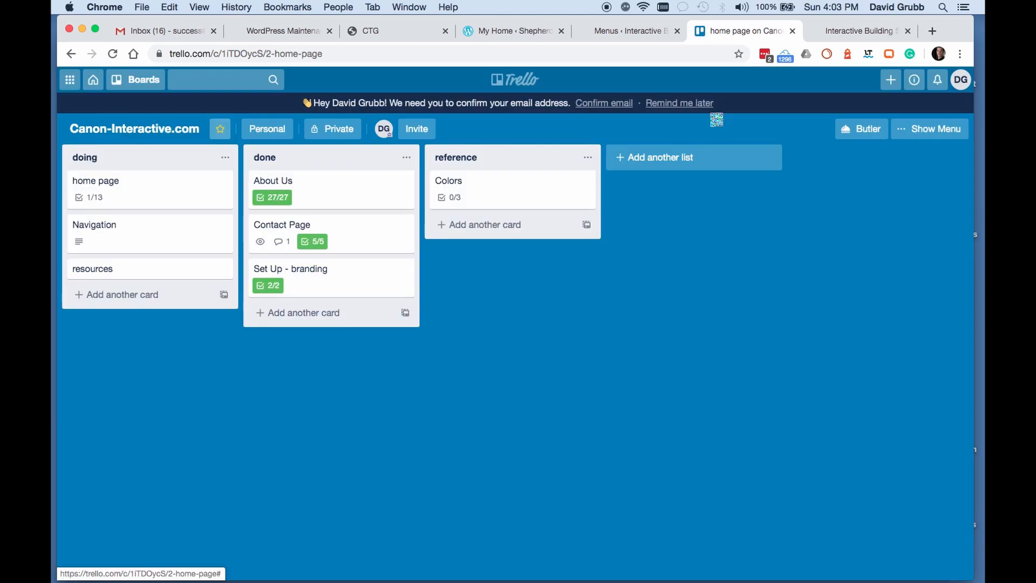
left_click(466, 187)
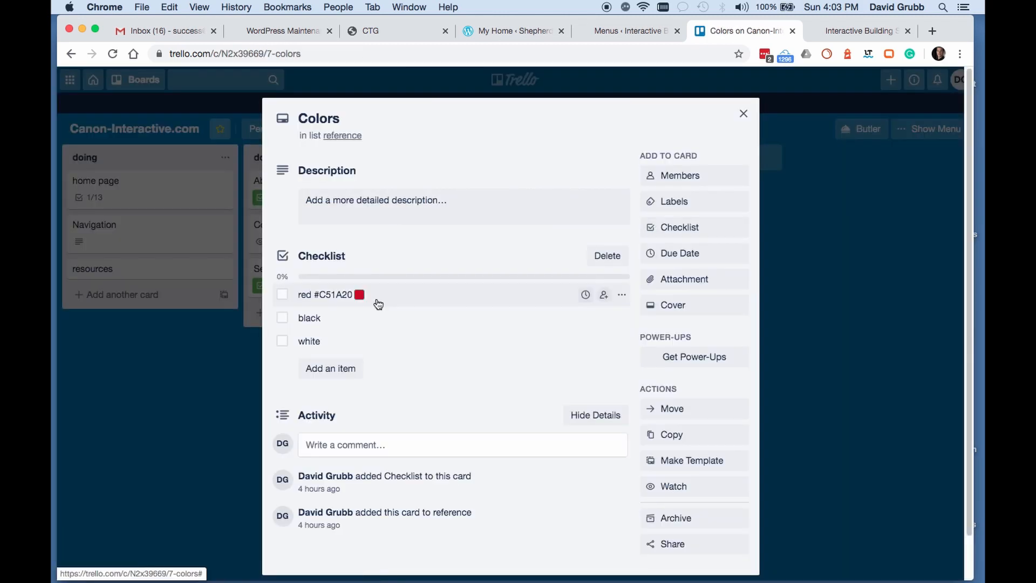
left_click(329, 295)
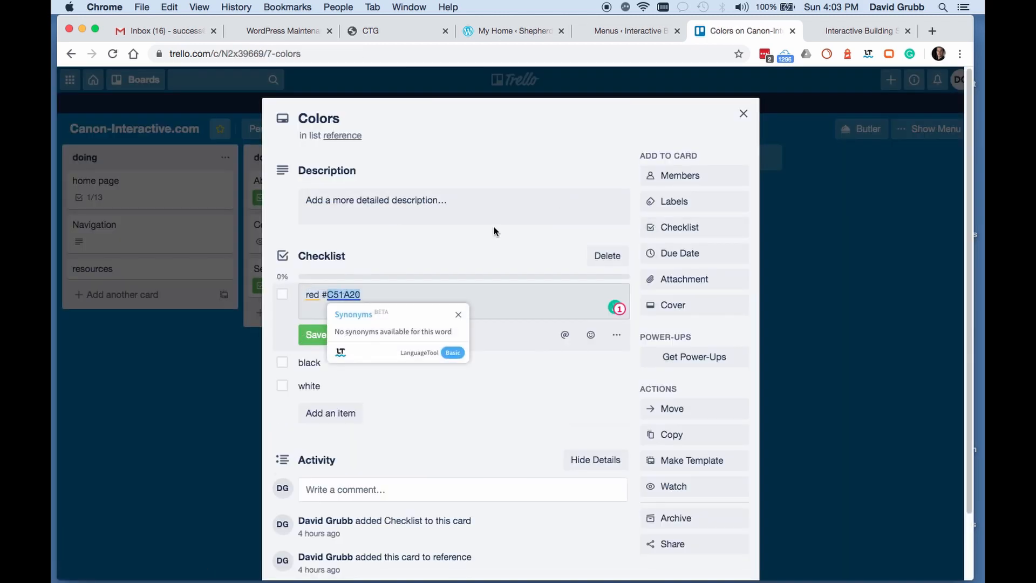
left_click(860, 31)
left_click_drag(706, 145, 338, 146)
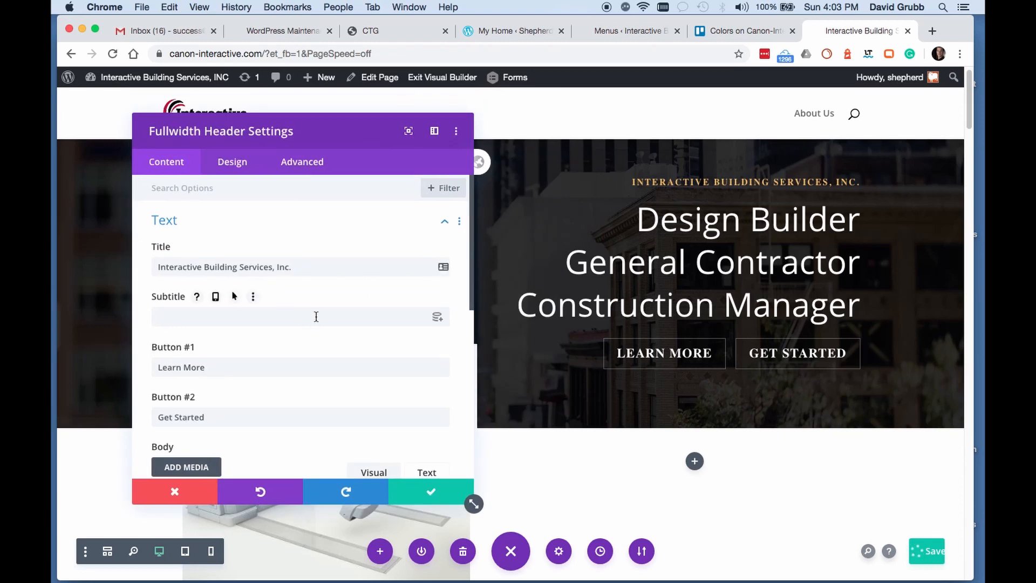
- Give the hero header title a drop shadow and white color, then save
left_click(232, 162)
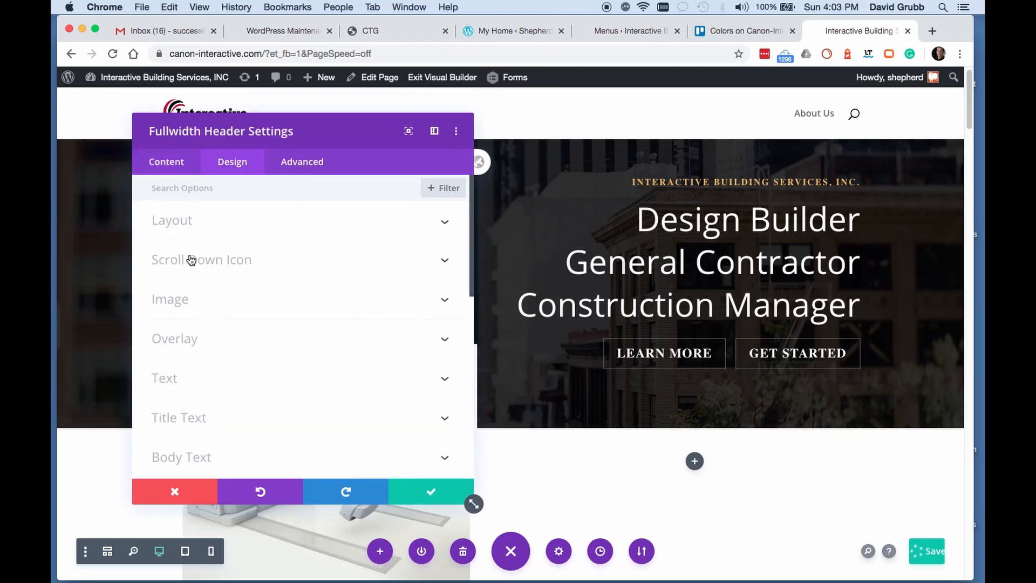
left_click(188, 380)
left_click(187, 193)
left_click(226, 228)
scroll(321, 360, "down", 3)
scroll(321, 360, "down", 1)
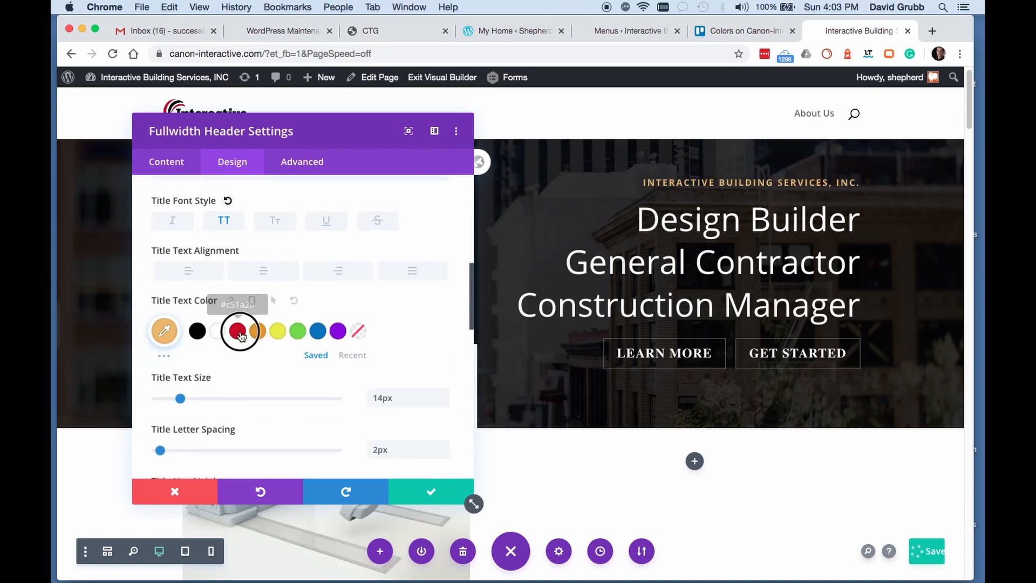
scroll(207, 416, "down", 5)
left_click(266, 416)
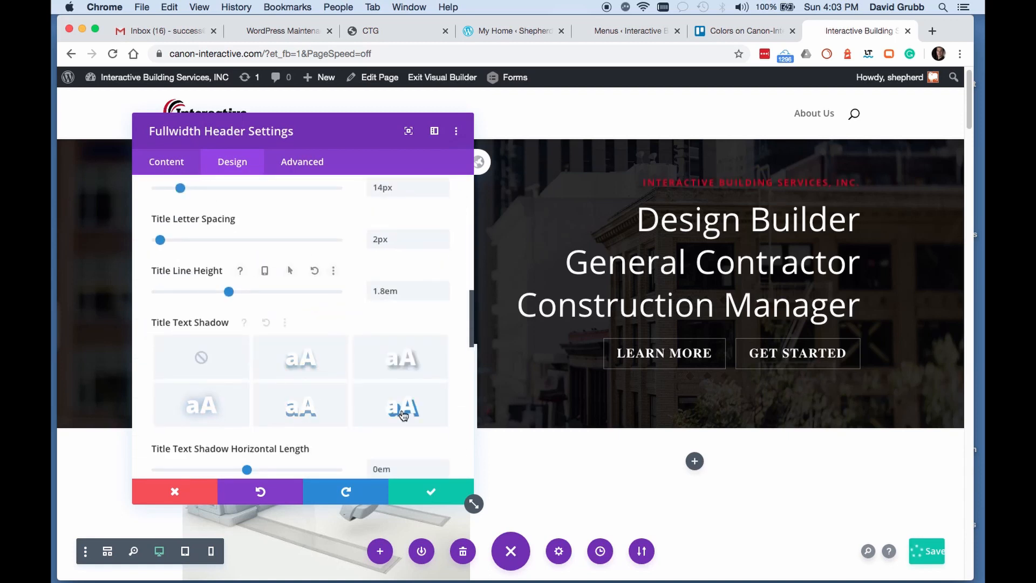
scroll(403, 416, "down", 5)
scroll(219, 370, "up", 3)
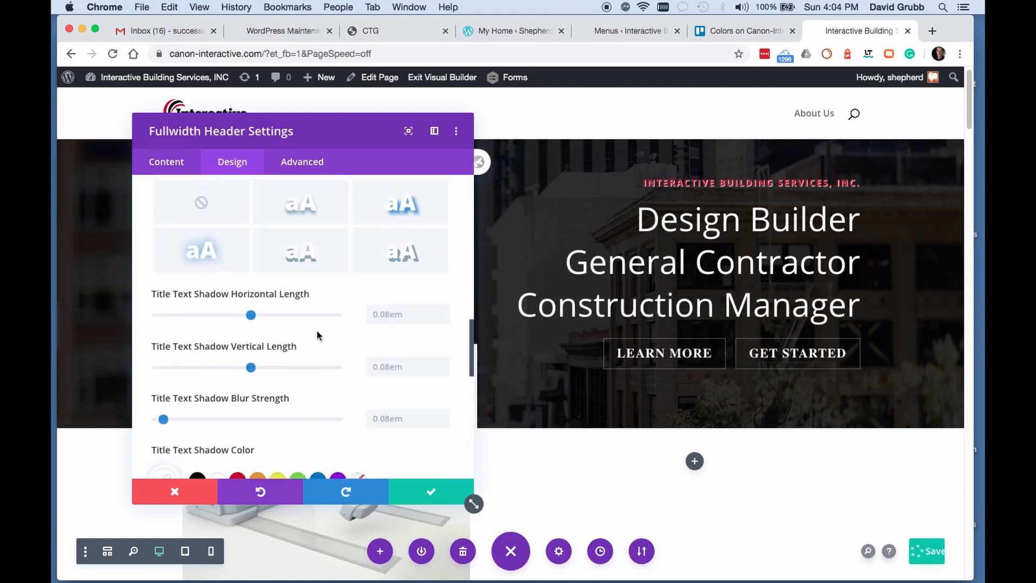
scroll(345, 372, "down", 2)
scroll(237, 462, "up", 10)
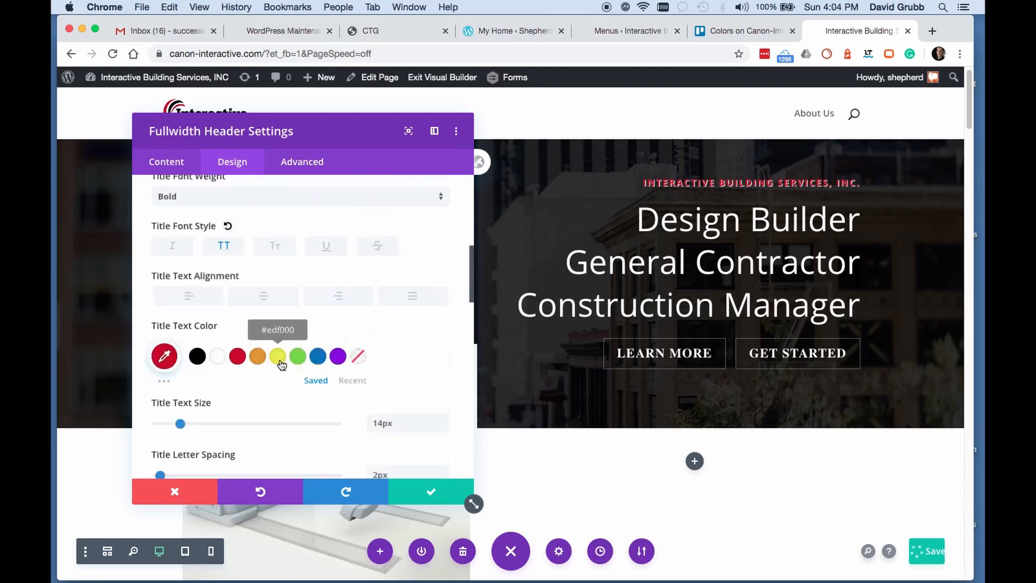
left_click(236, 461)
scroll(309, 402, "down", 8)
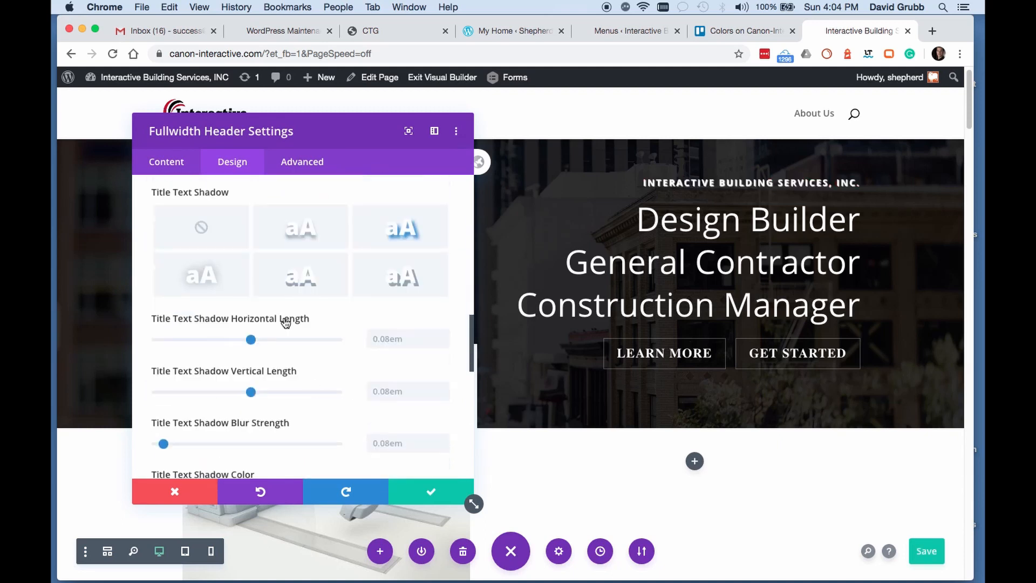
left_click(430, 491)
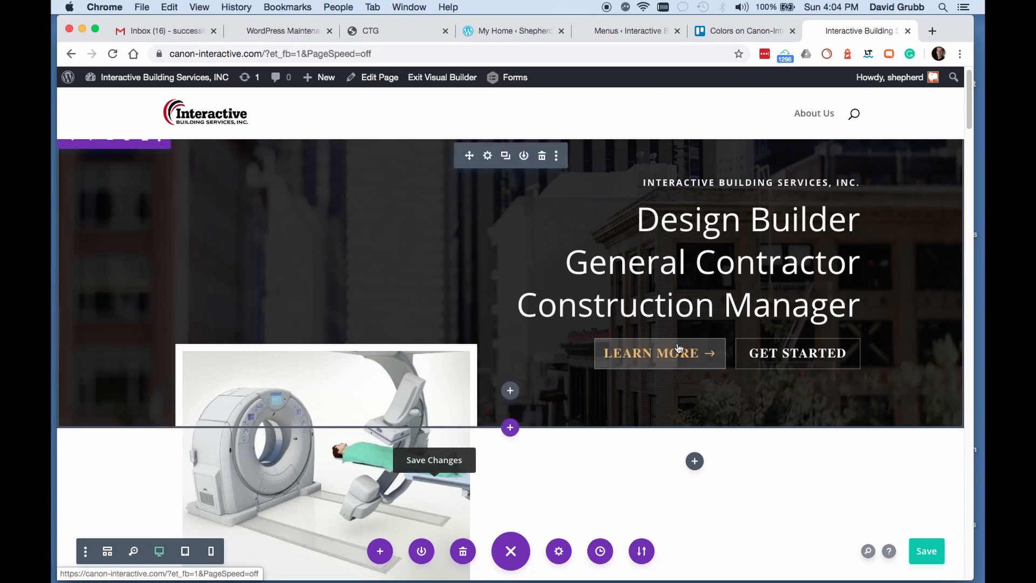
- Rename Button #1 to Get in Touch and clear Button #2's Get Started label
left_click(488, 156)
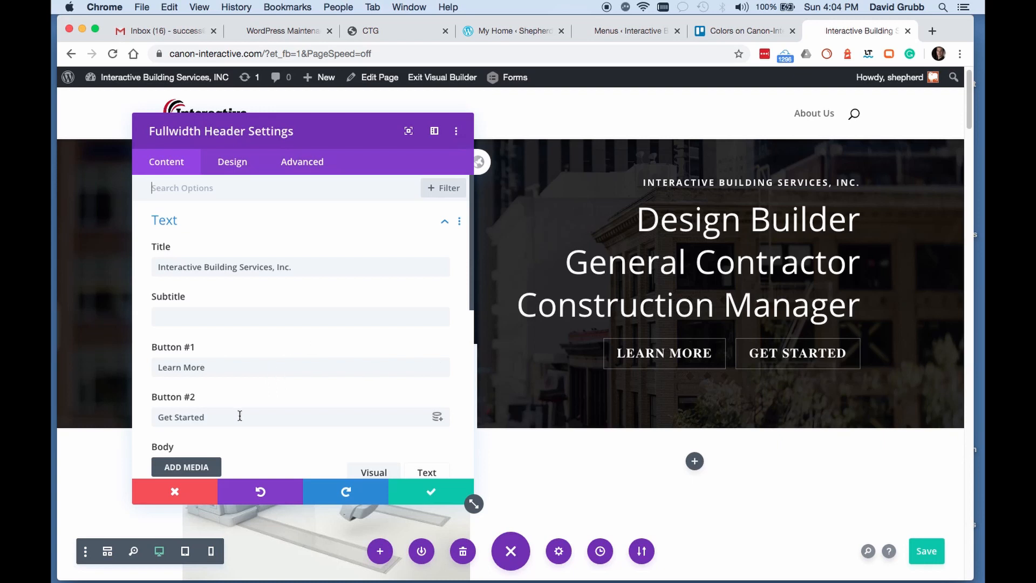
double_click(243, 370)
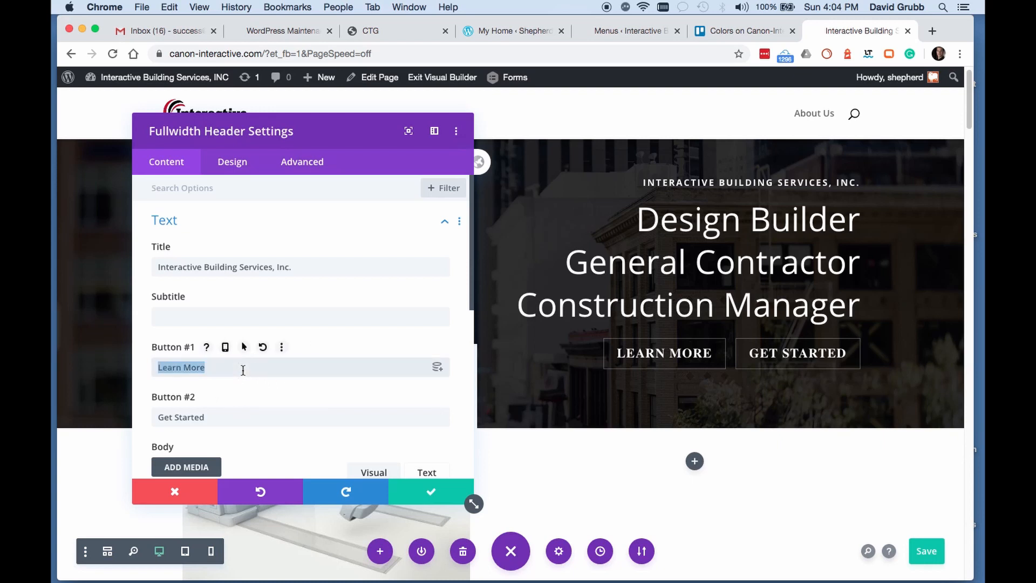
triple_click(267, 422)
key("BackSpace")
scroll(282, 330, "down", 5)
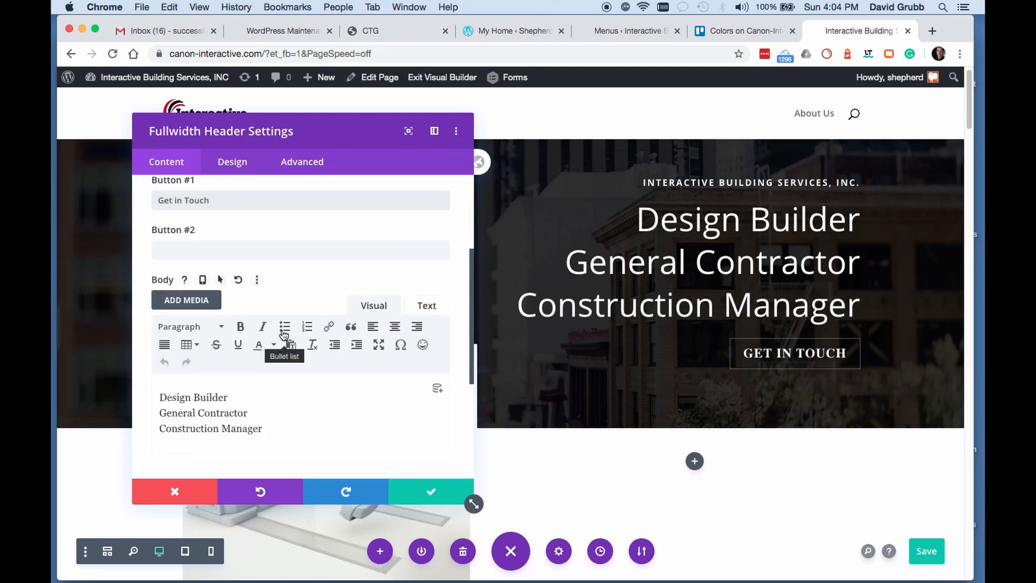
scroll(282, 332, "down", 4)
- Style Button One's text white, turning red on hover
left_click(232, 162)
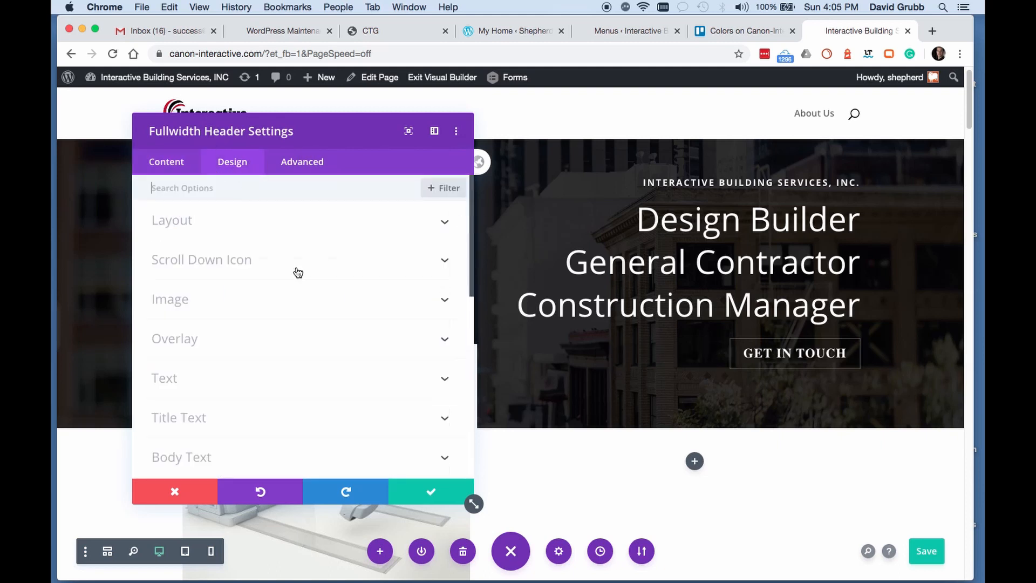
left_click(187, 339)
scroll(200, 367, "down", 3)
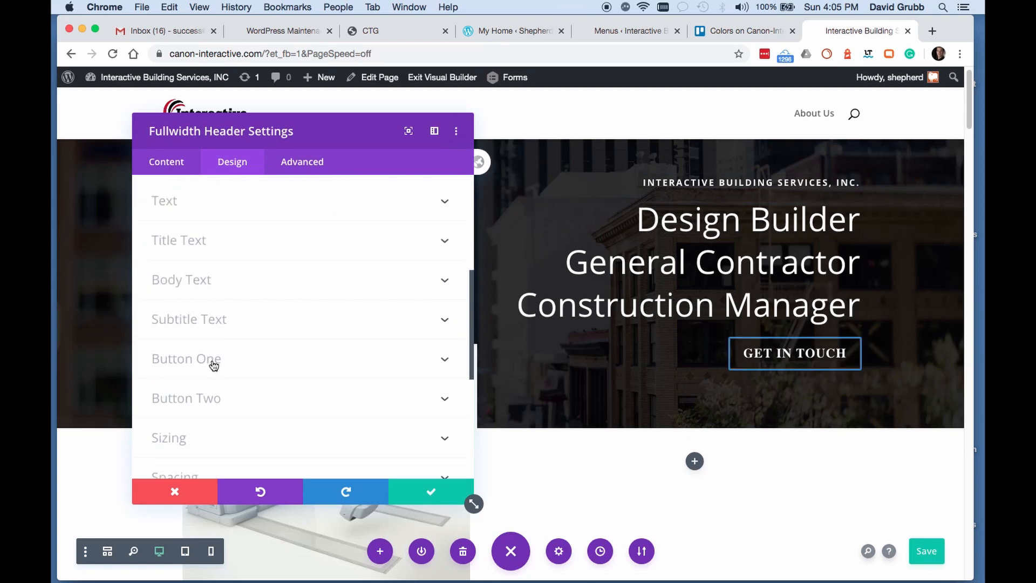
left_click(214, 366)
left_click(238, 394)
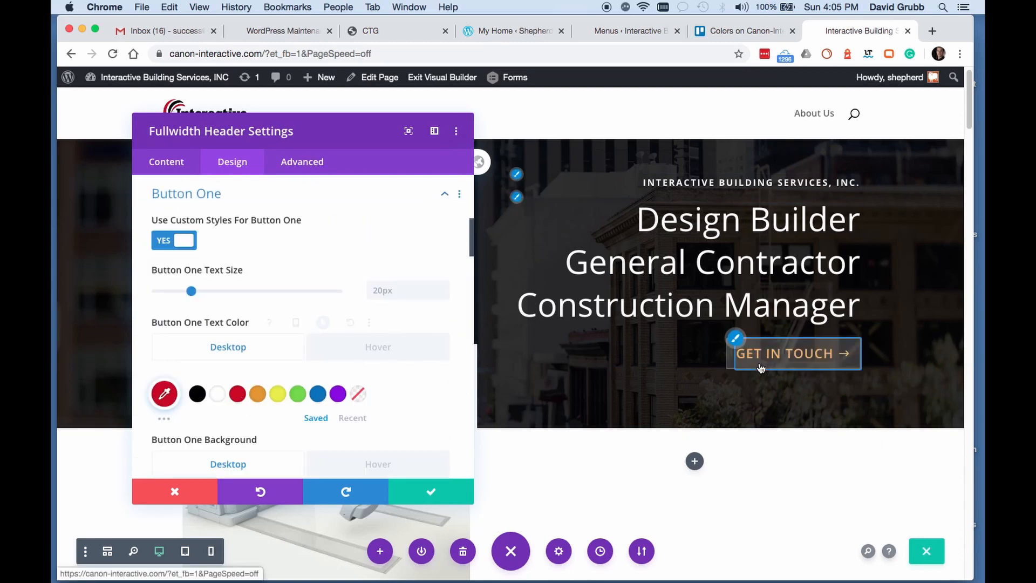
scroll(280, 399, "down", 5)
scroll(377, 324, "up", 4)
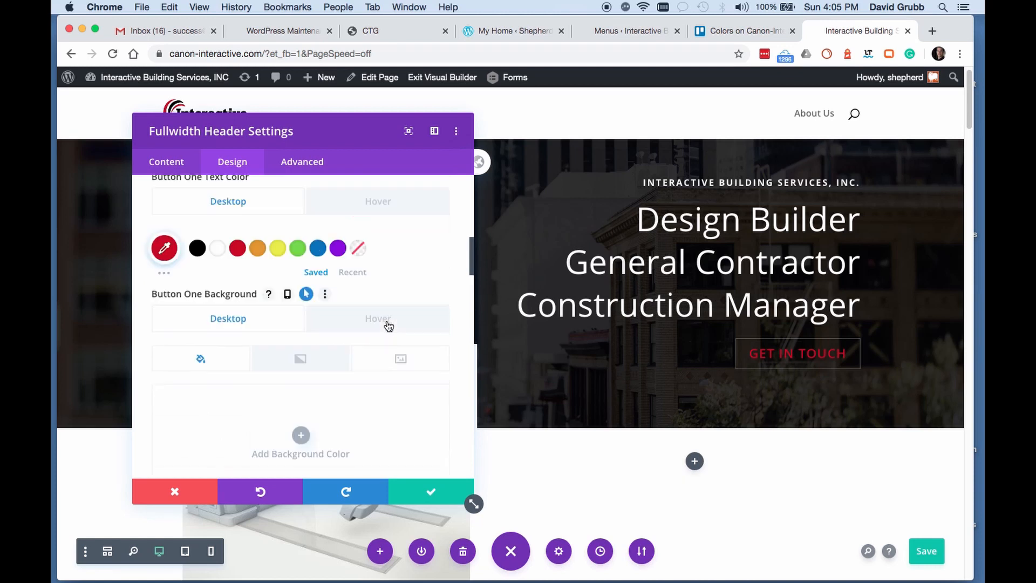
left_click(223, 351)
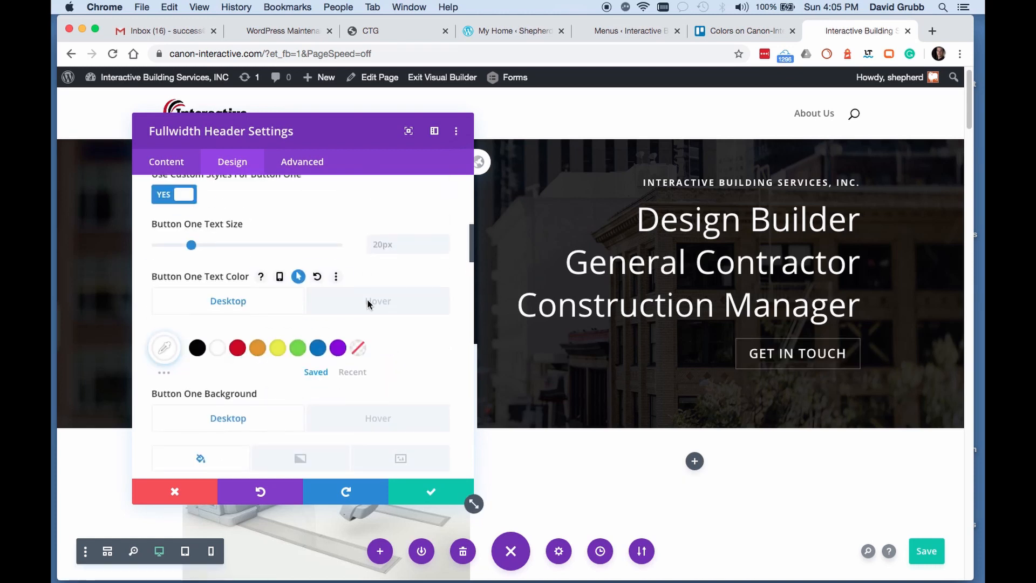
scroll(384, 300, "down", 1)
left_click(237, 337)
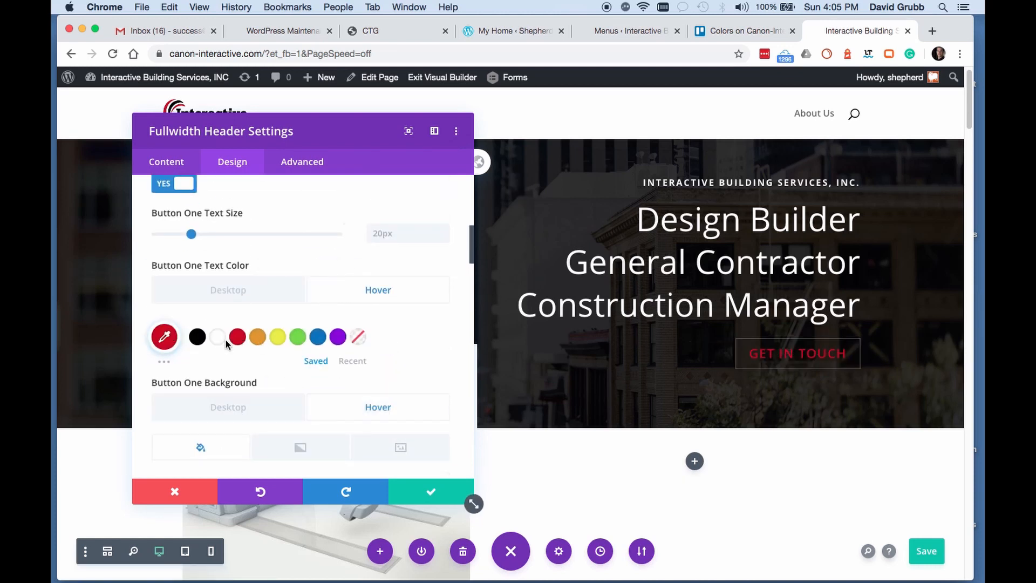
- Turn off the button's arrow icon and adjust its hover background
scroll(225, 342, "up", 3)
scroll(310, 351, "down", 6)
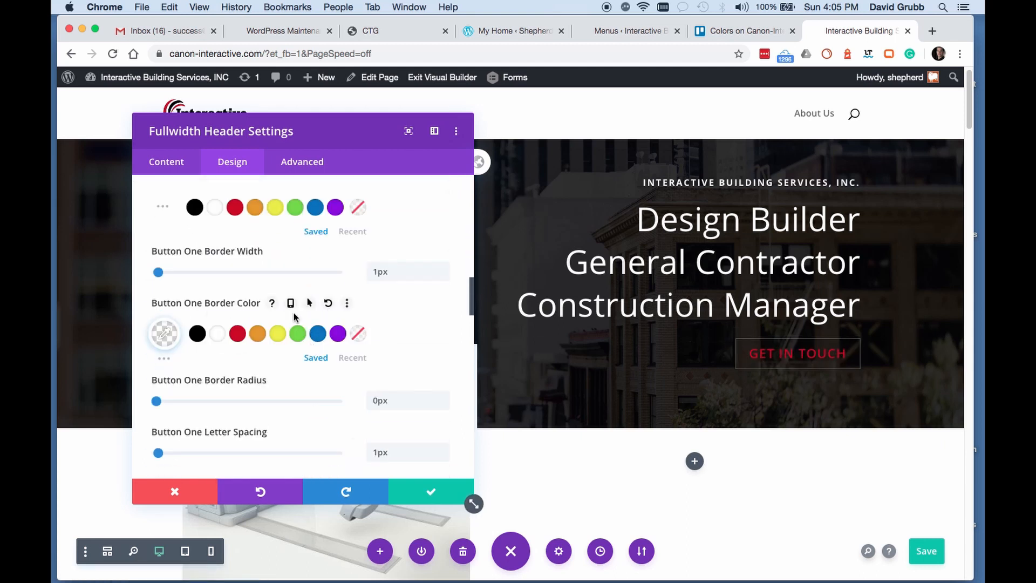
scroll(308, 352, "down", 10)
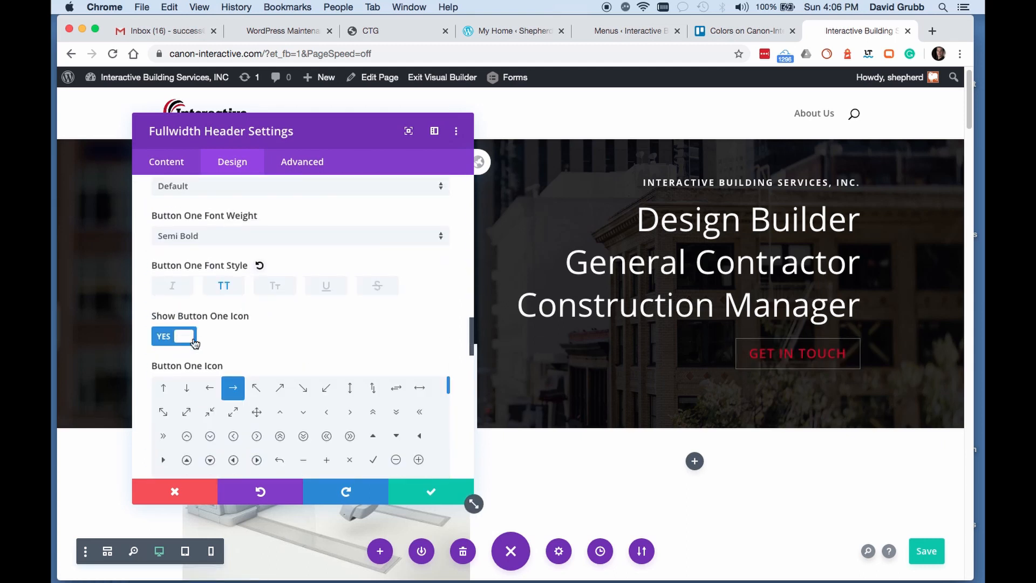
left_click(195, 343)
scroll(367, 362, "up", 8)
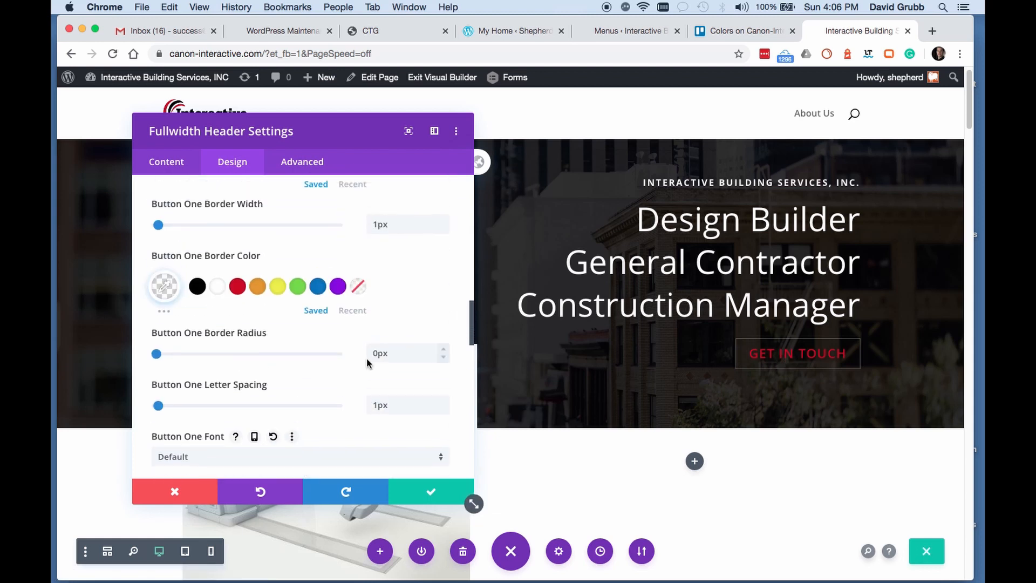
scroll(366, 363, "up", 6)
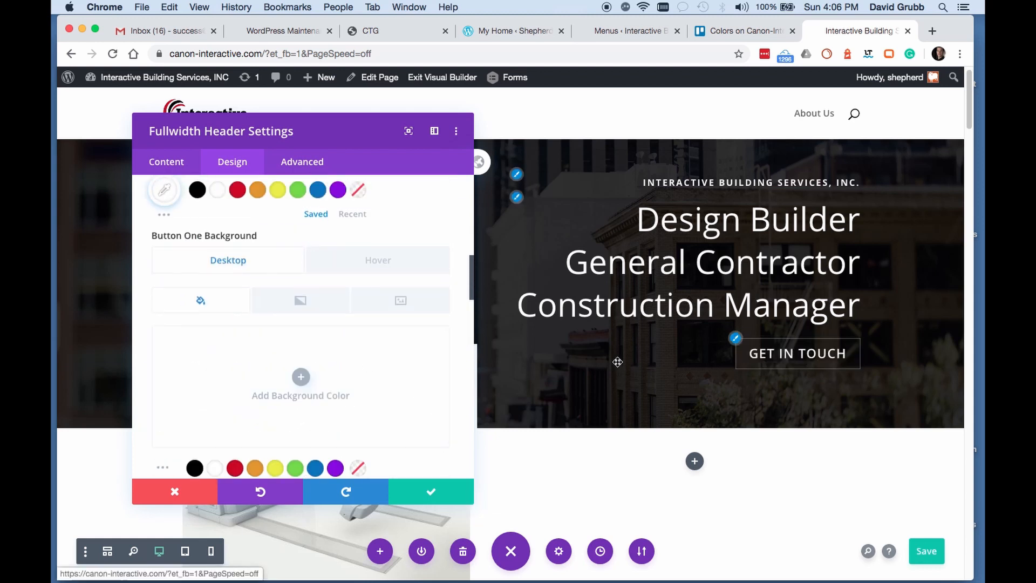
scroll(367, 247, "down", 1)
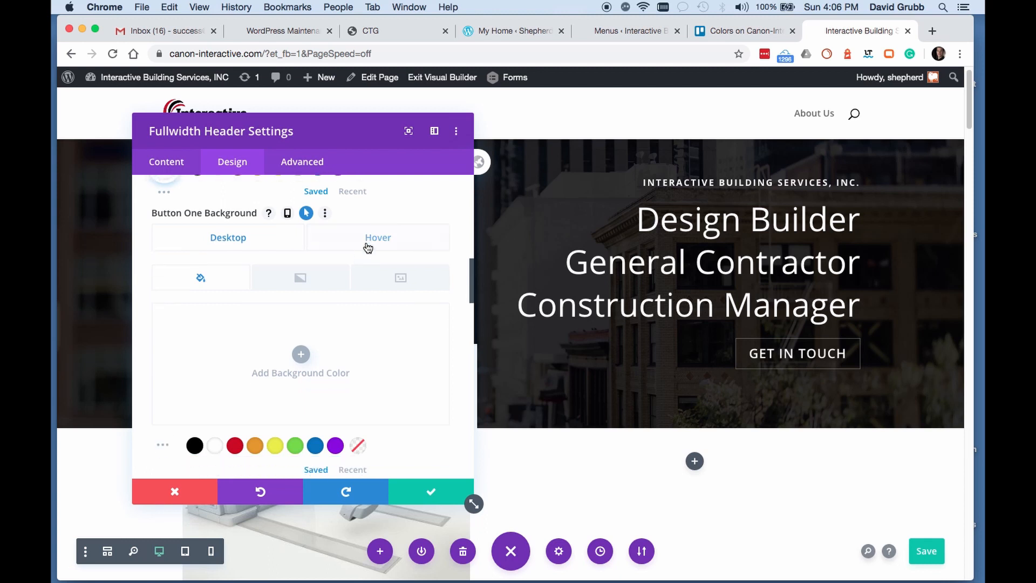
left_click(387, 243)
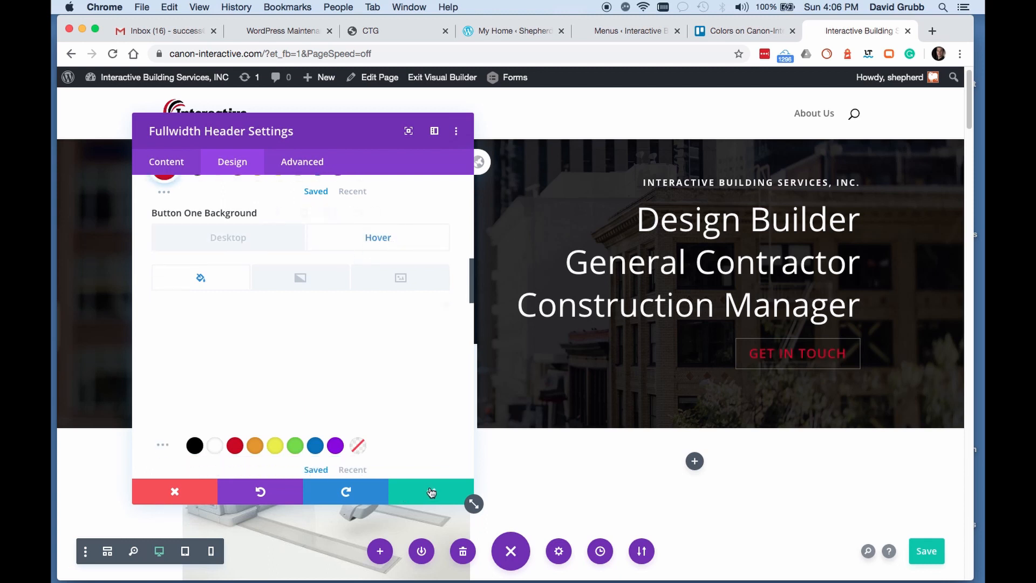
- Paste the About Us page link into the Button #1 URL, then clear it again
left_click(166, 162)
left_click(173, 300)
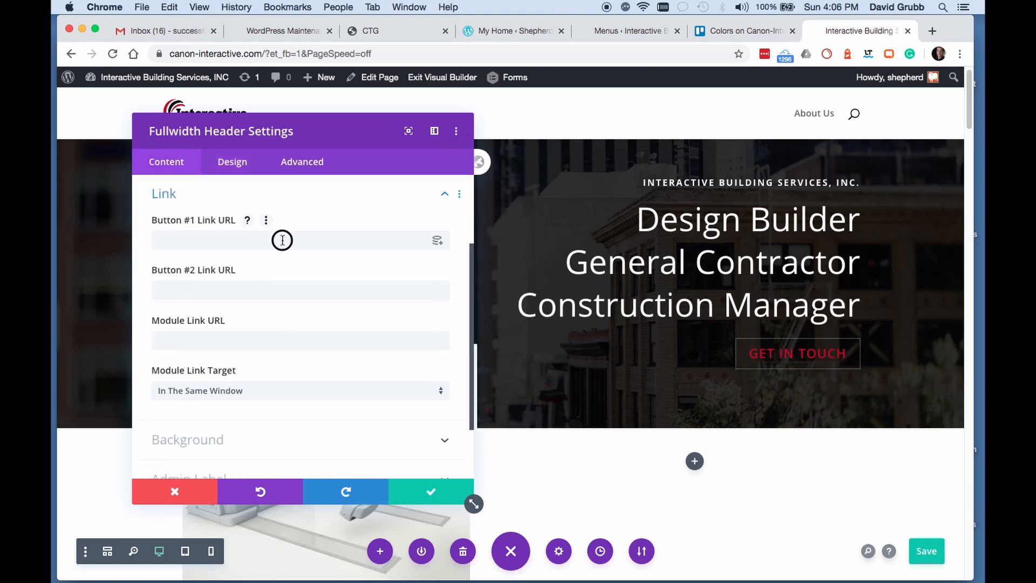
right_click(812, 112)
left_click(659, 196)
right_click(250, 242)
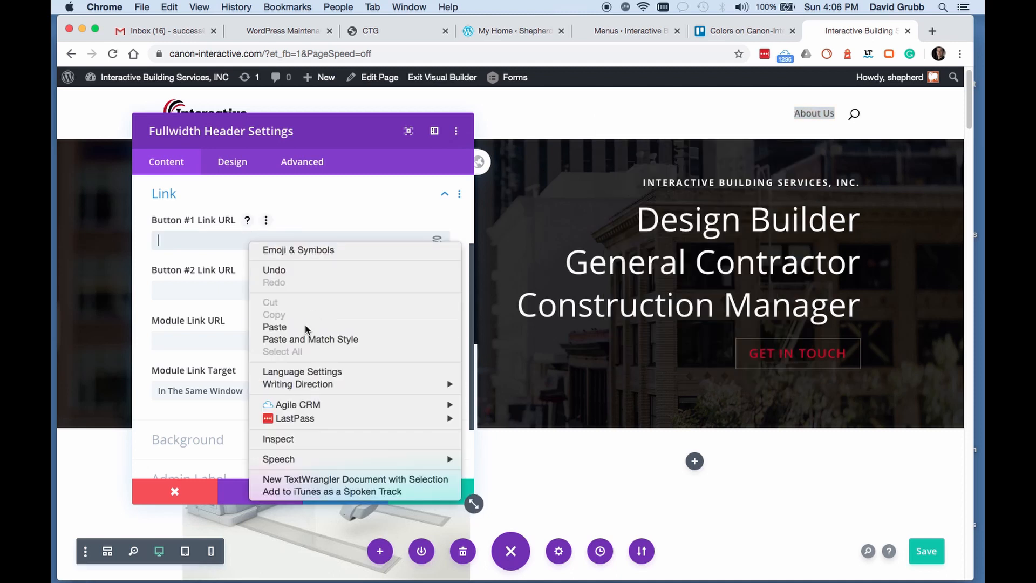
left_click(274, 327)
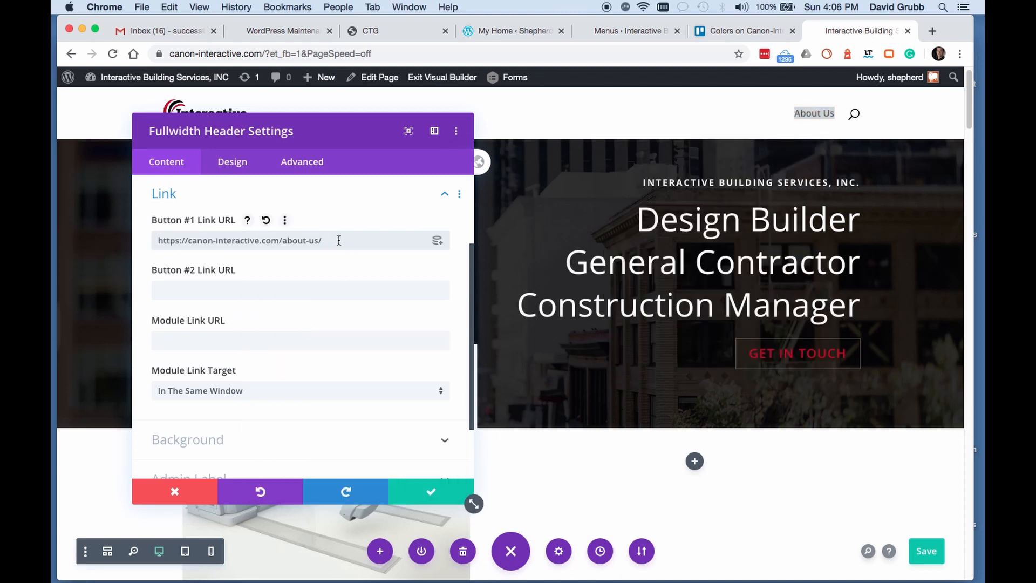
key("BackSpace")
scroll(708, 471, "down", 20)
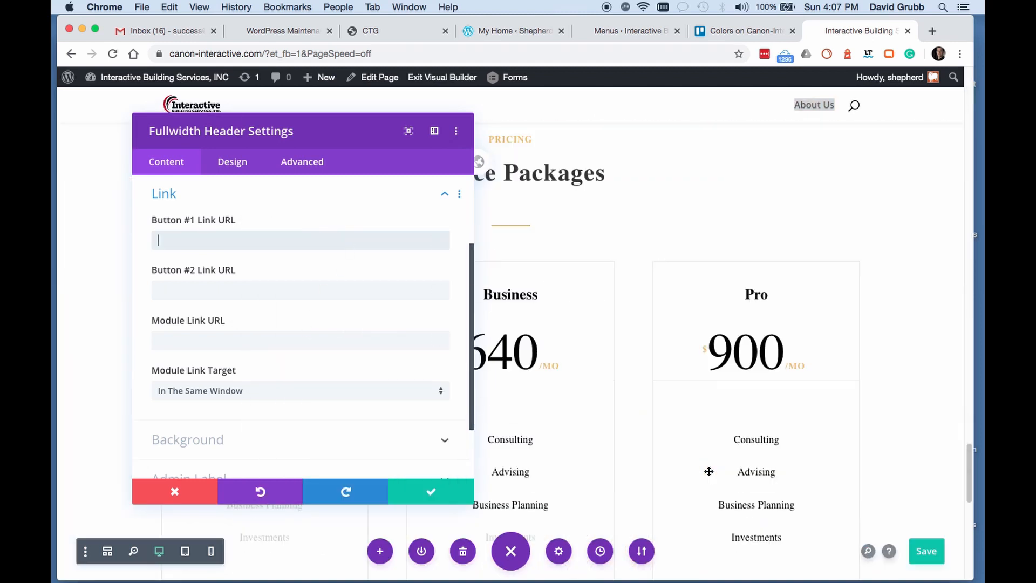
scroll(709, 471, "up", 20)
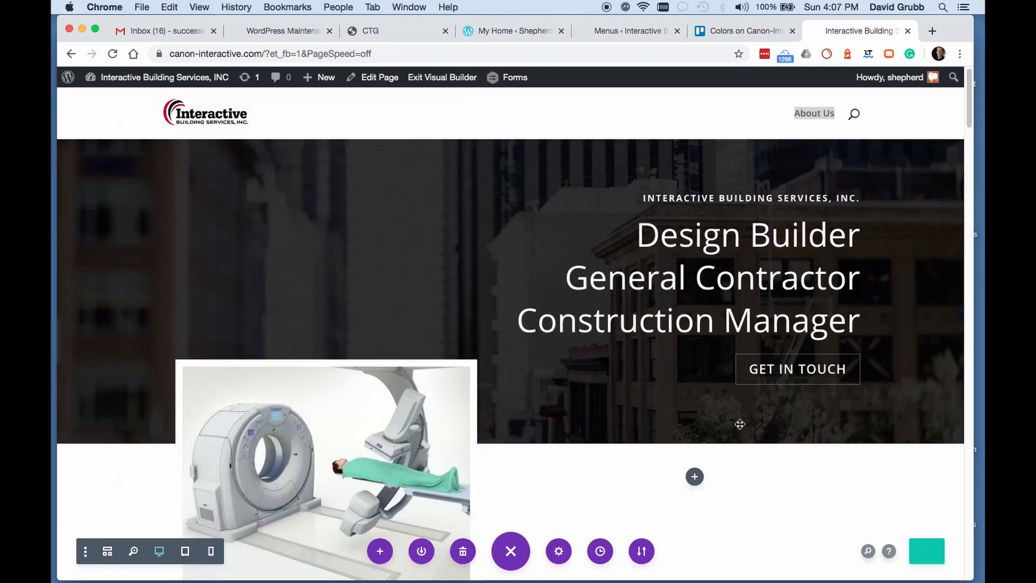
- Disable the Optimize Your Business Goals section from its options menu
scroll(705, 422, "down", 10)
scroll(707, 423, "up", 8)
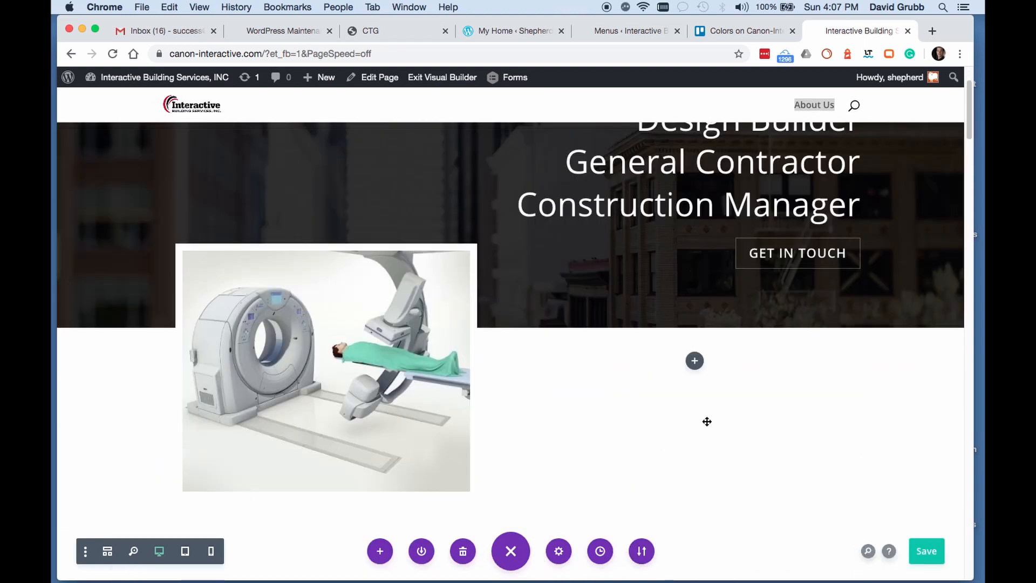
scroll(707, 422, "up", 2)
scroll(468, 440, "down", 8)
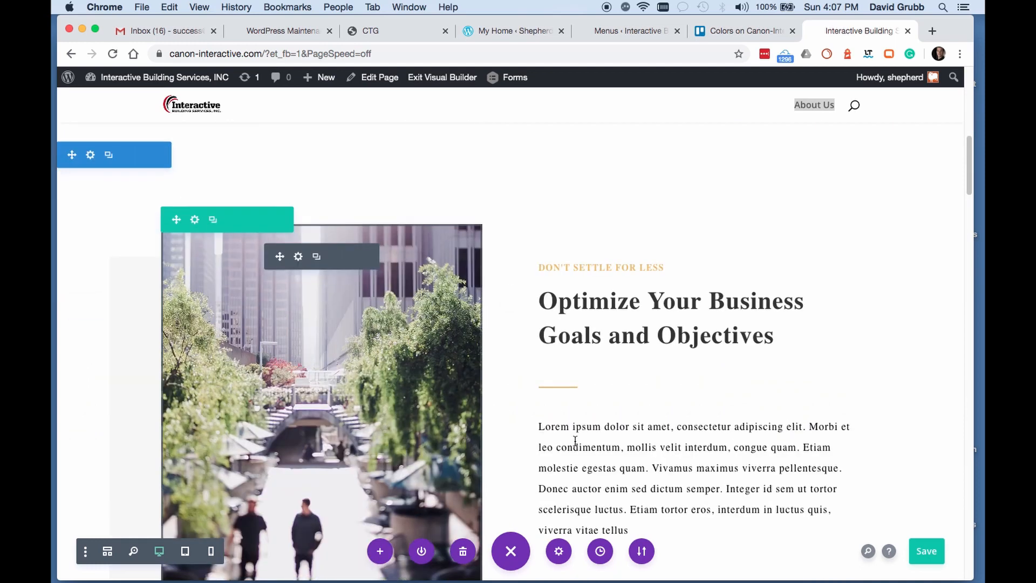
scroll(575, 440, "down", 15)
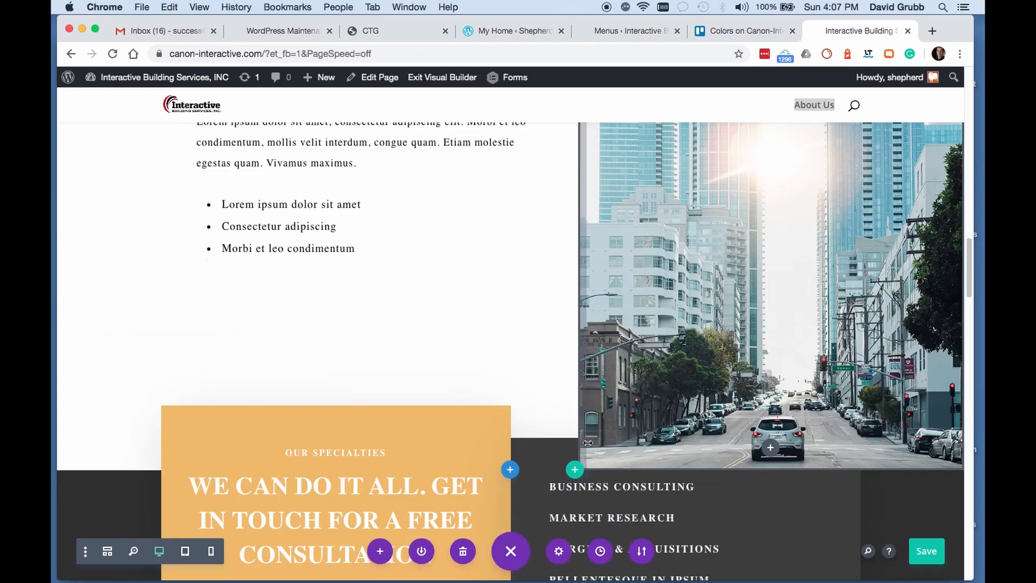
scroll(588, 442, "up", 2)
scroll(588, 442, "down", 5)
scroll(587, 443, "up", 12)
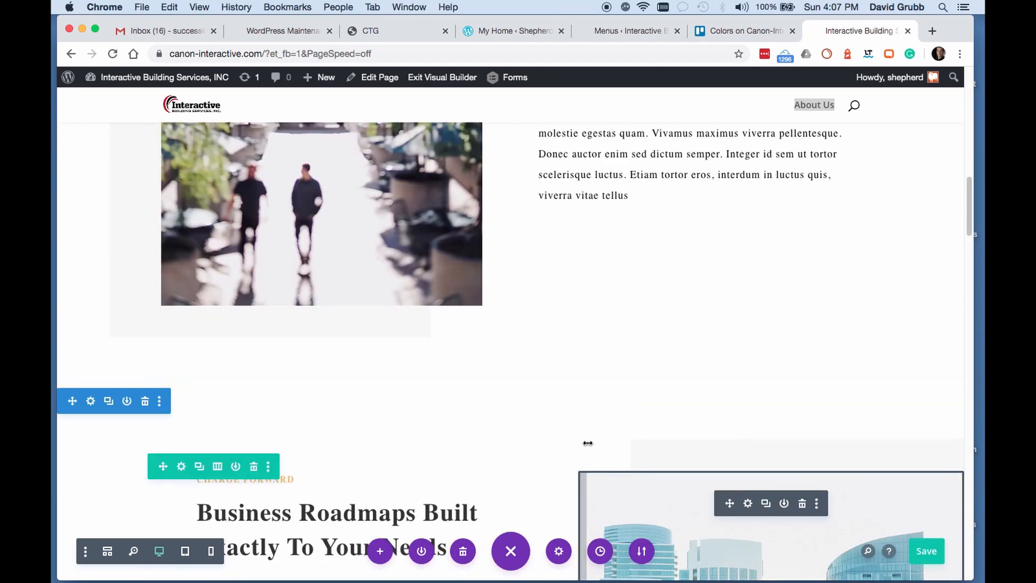
scroll(588, 442, "up", 7)
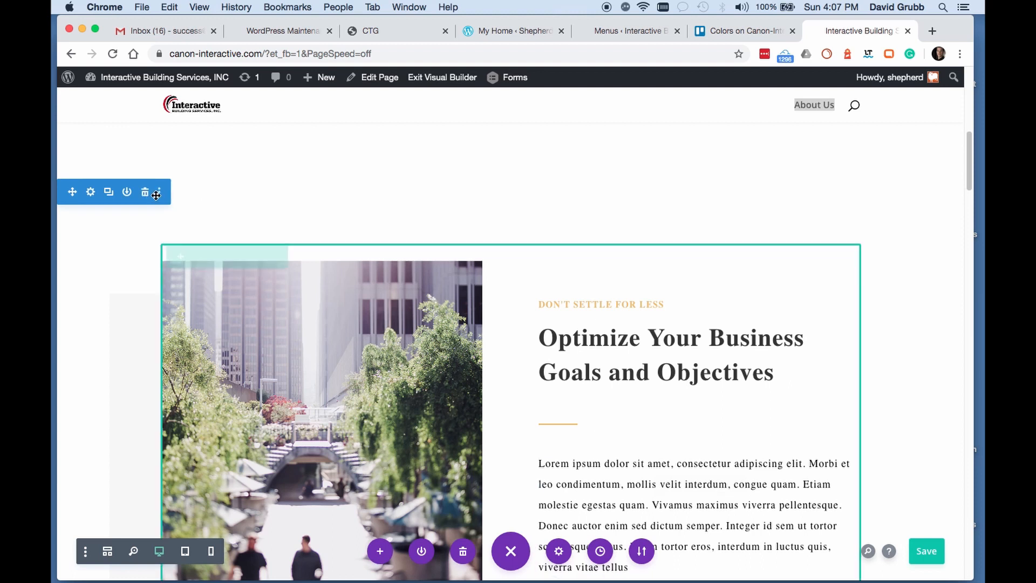
left_click(160, 200)
left_click(119, 252)
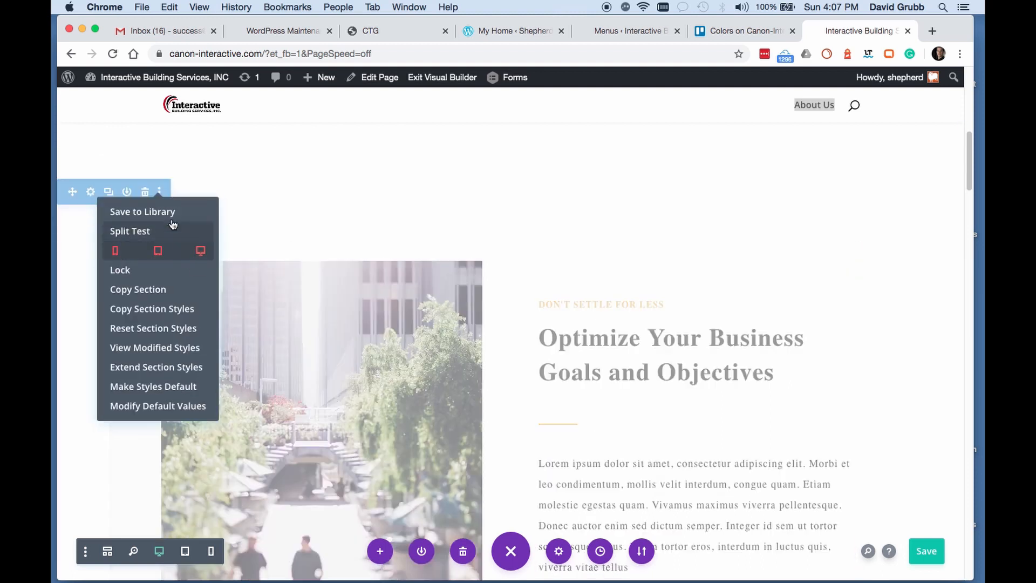
- Replace the Business Roadmaps image with the machine-right photo
scroll(611, 270, "down", 14)
scroll(691, 158, "up", 2)
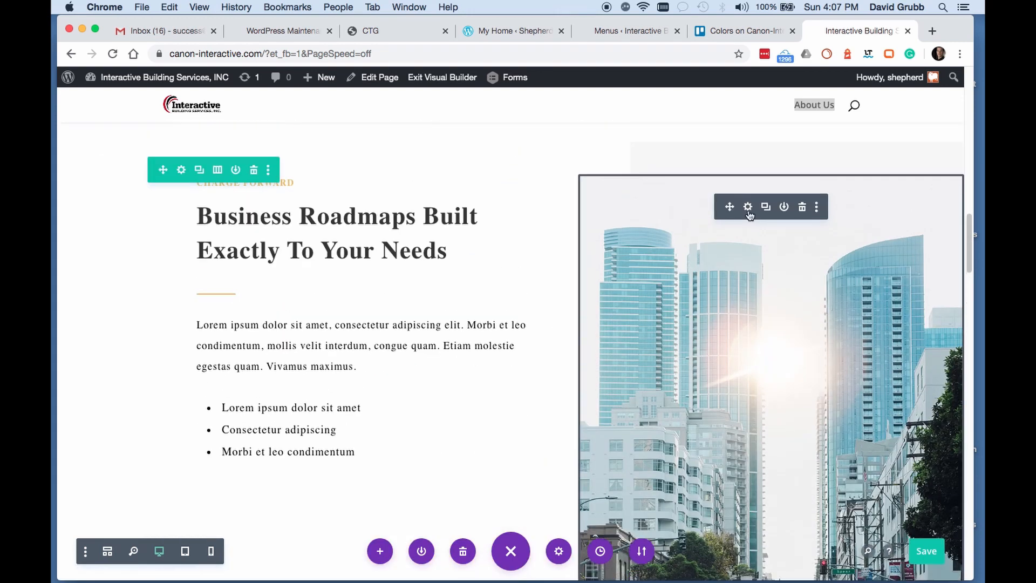
left_click(747, 205)
left_click(301, 303)
left_click(434, 234)
left_click(286, 237)
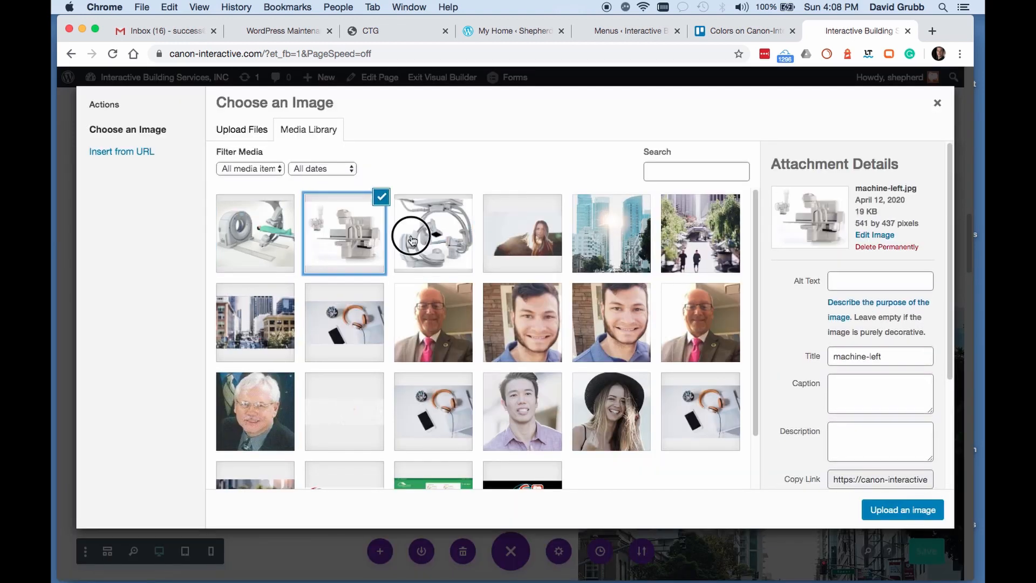
left_click(903, 510)
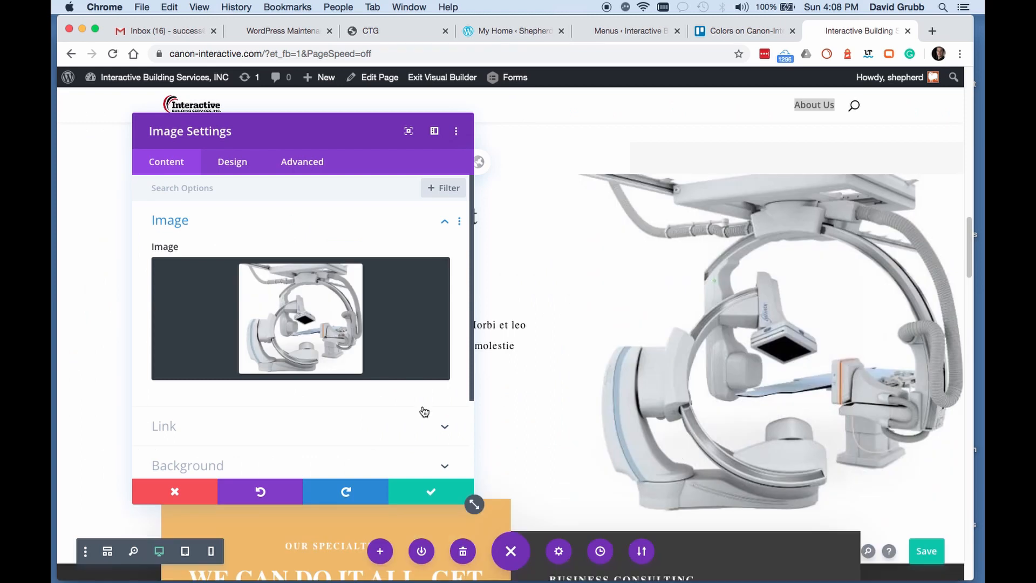
- Give the image an 11px border in a faint, low-opacity colour, then check the home page checklist
left_click(232, 162)
scroll(174, 335, "down", 5)
scroll(167, 373, "down", 2)
left_click_drag(356, 285, 356, 321)
scroll(356, 335, "up", 3)
left_click(382, 344)
type("11")
scroll(392, 343, "down", 3)
left_click(165, 252)
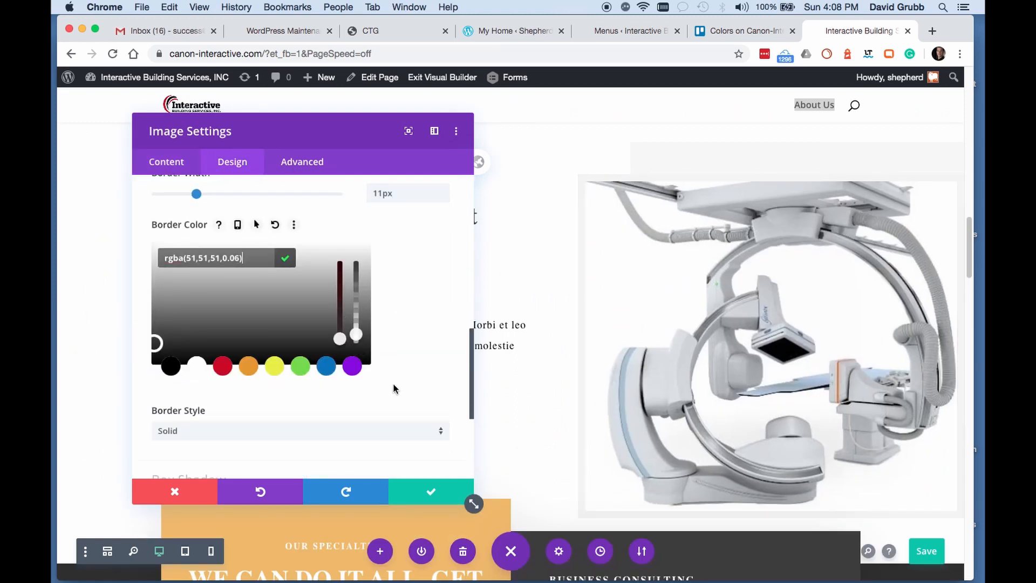
left_click(431, 491)
left_click(744, 31)
left_click(96, 181)
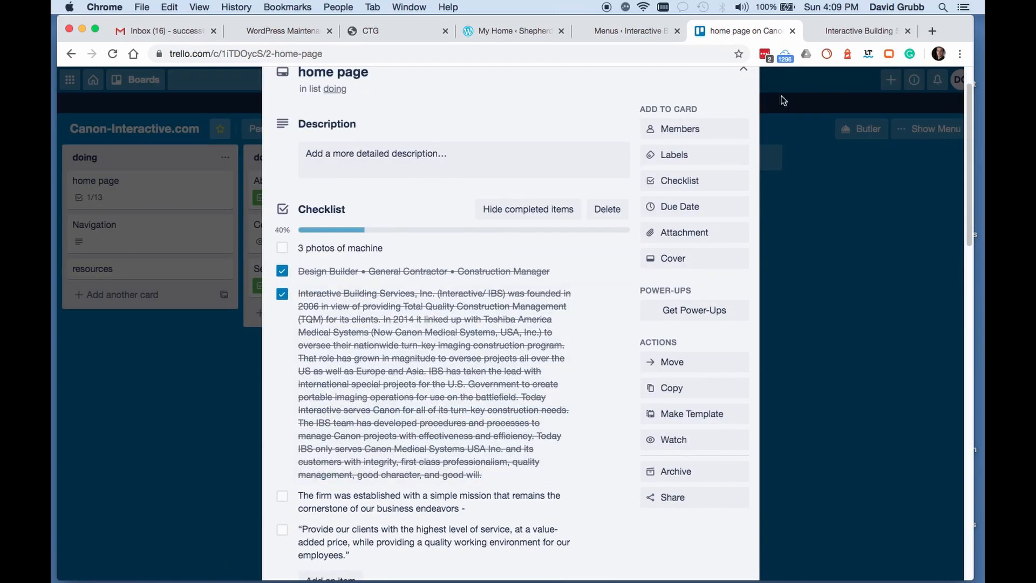
- Replace the lorem ipsum body text with the company history paragraph and save the page
left_click(861, 31)
left_click(339, 322)
left_click(329, 394)
key("super+a")
key("BackSpace")
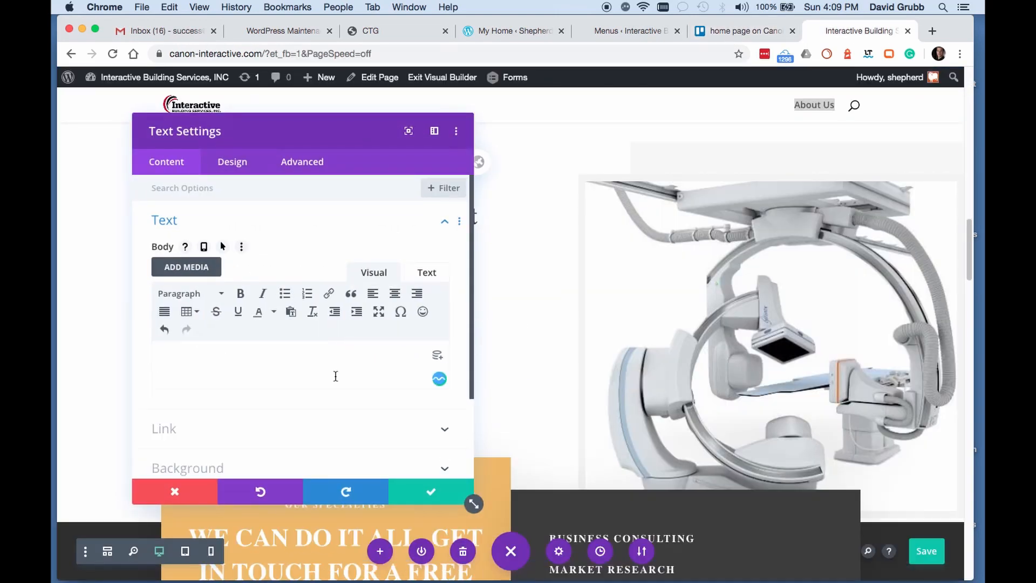
key("super+v")
left_click(431, 491)
left_click(727, 32)
left_click(845, 32)
key("super+s")
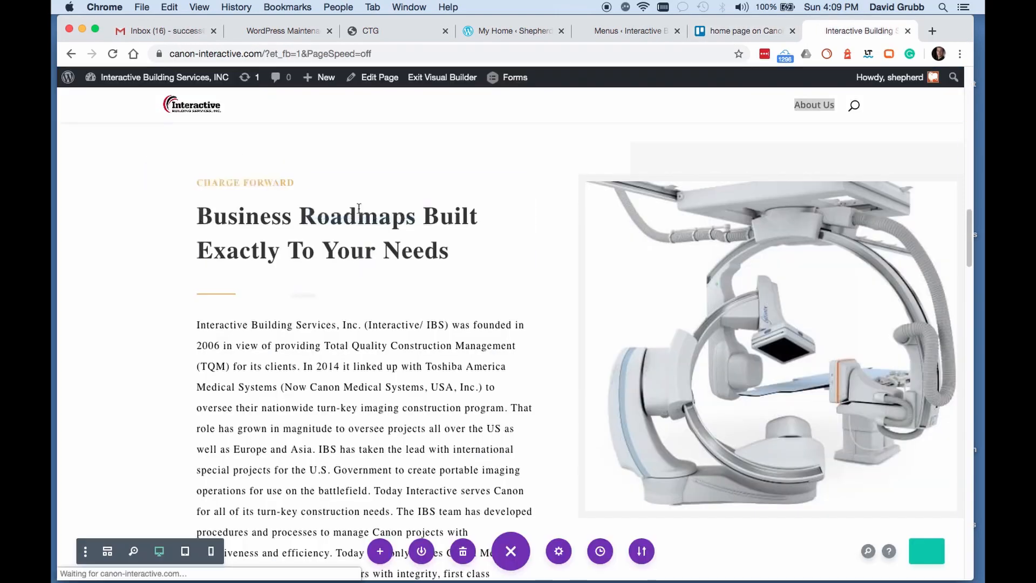
- Retitle the heading 'Our Story' and remove the Charge Forward line
left_click(339, 162)
triple_click(243, 420)
type("History")
triple_click(252, 365)
key("BackSpace")
left_click(431, 491)
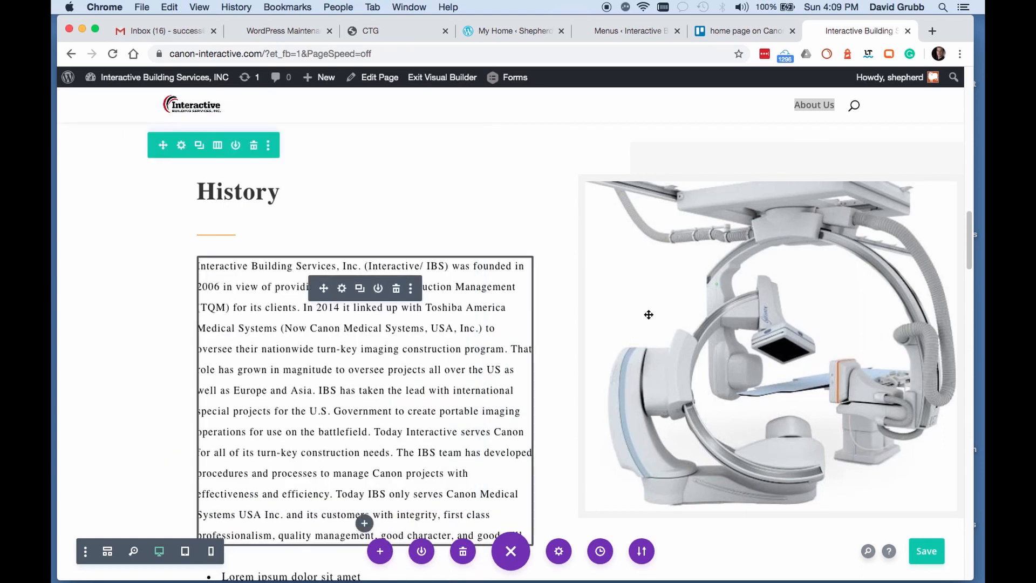
- Make the divider line red
scroll(648, 315, "up", 4)
scroll(431, 371, "down", 4)
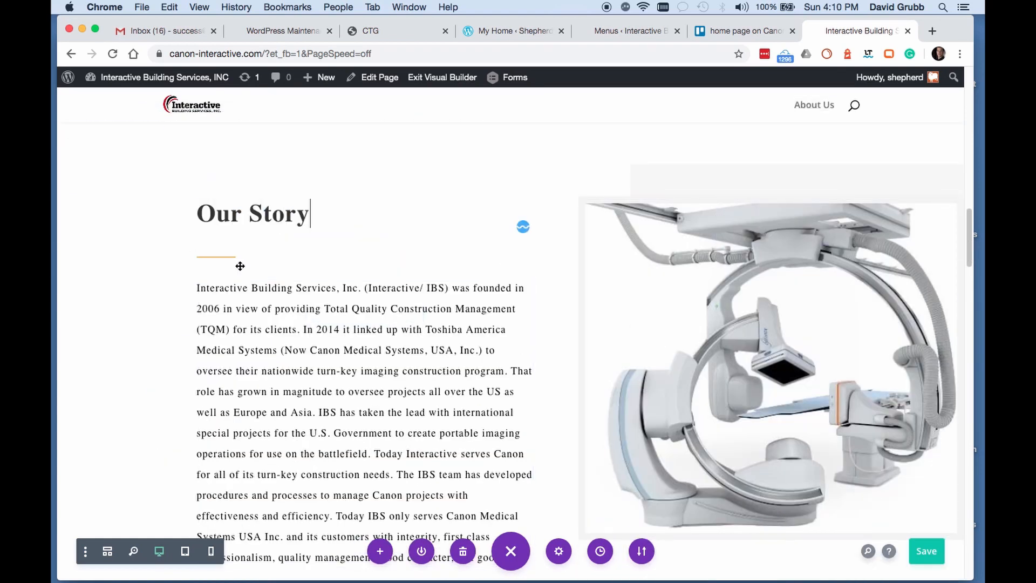
left_click(240, 267)
left_click(239, 279)
left_click(431, 492)
- Drag the Our Story section up so it sits directly below the CT scanner section
scroll(343, 335, "down", 5)
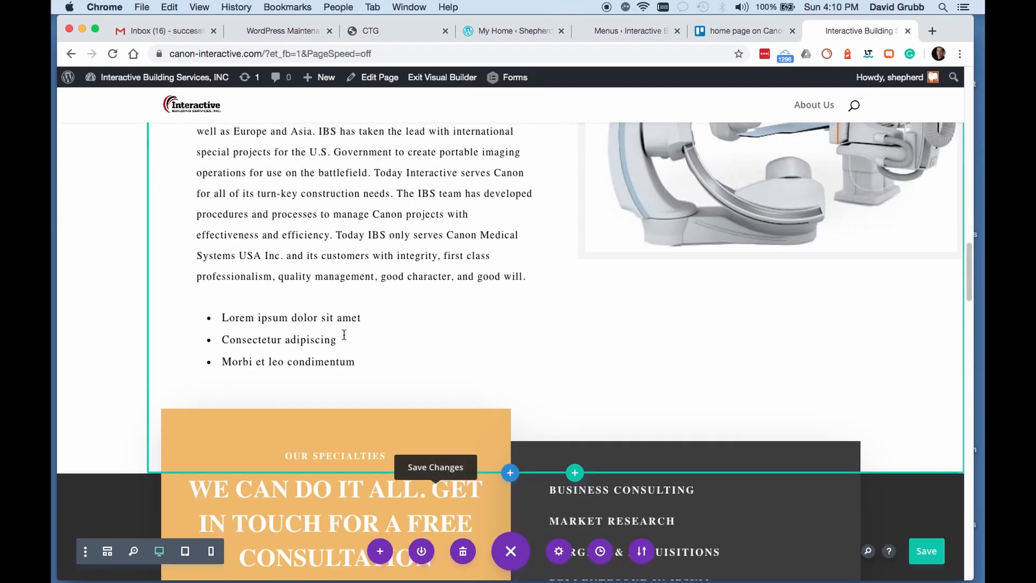
scroll(621, 309, "up", 10)
scroll(648, 306, "down", 5)
left_click_drag(74, 259, 88, 336)
scroll(87, 336, "down", 6)
scroll(719, 310, "up", 10)
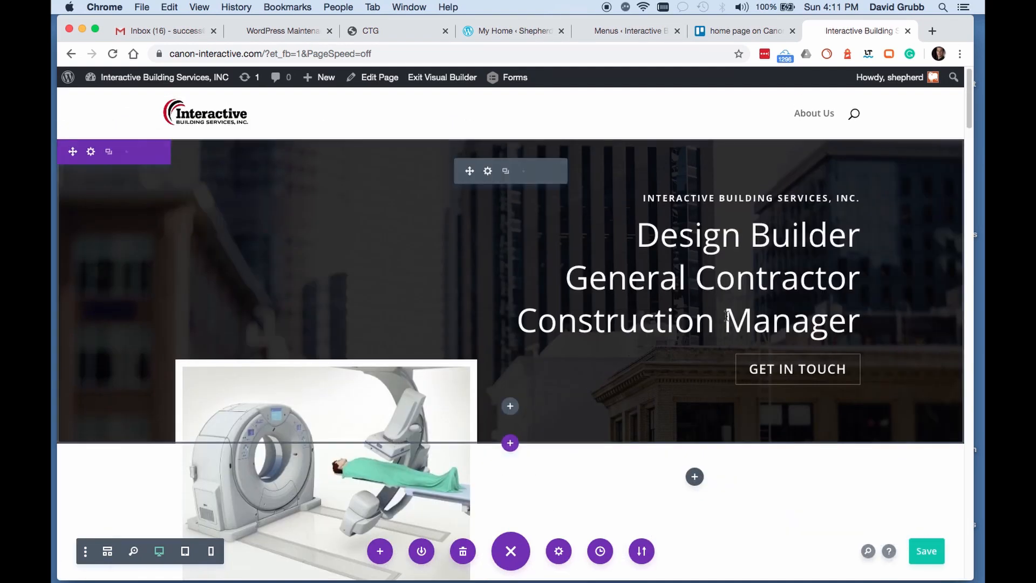
scroll(727, 316, "down", 8)
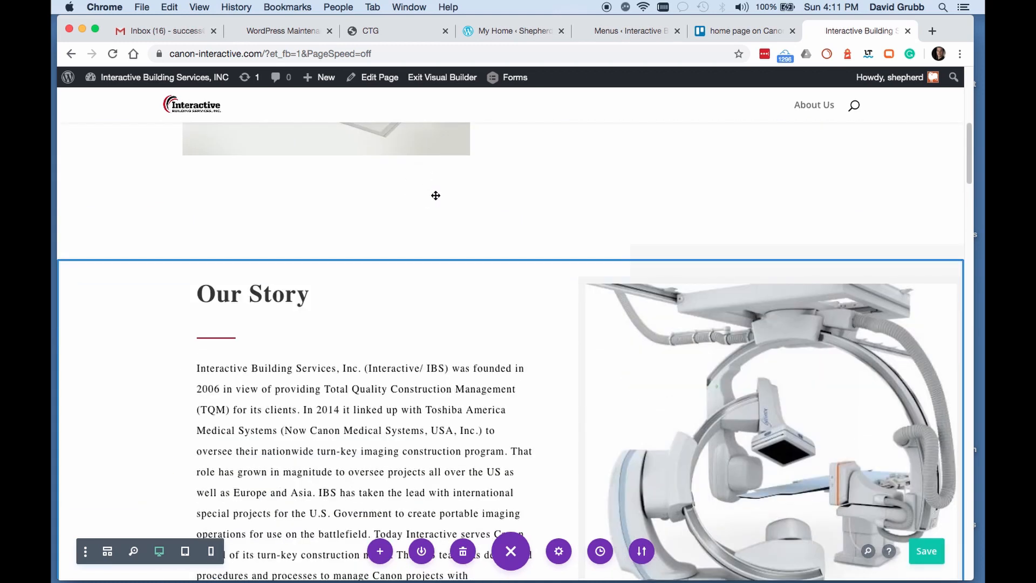
scroll(573, 328, "down", 10)
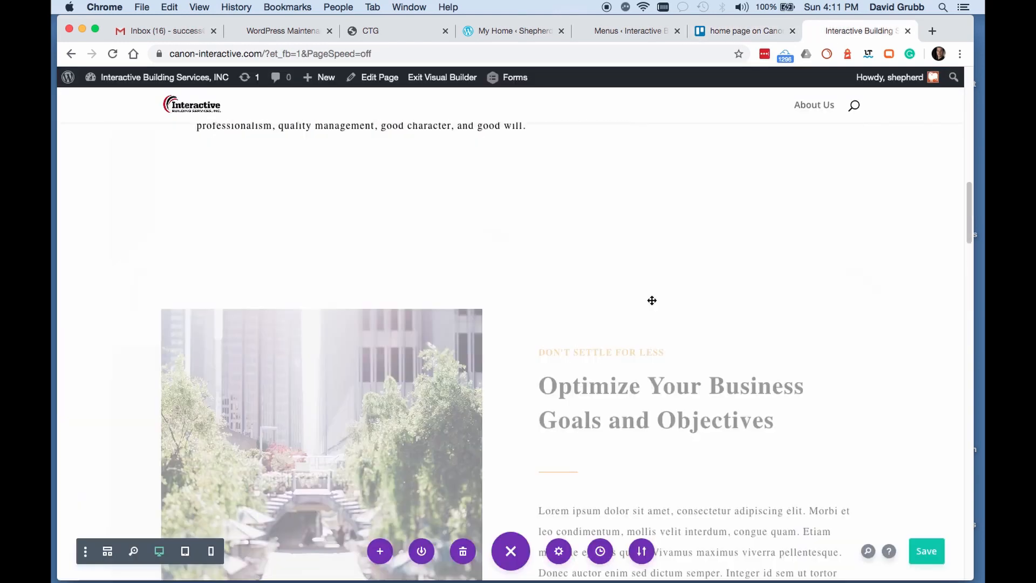
- Insert a new Text module beside the CT scanner image
scroll(652, 299, "down", 5)
left_click(693, 198)
left_click(646, 340)
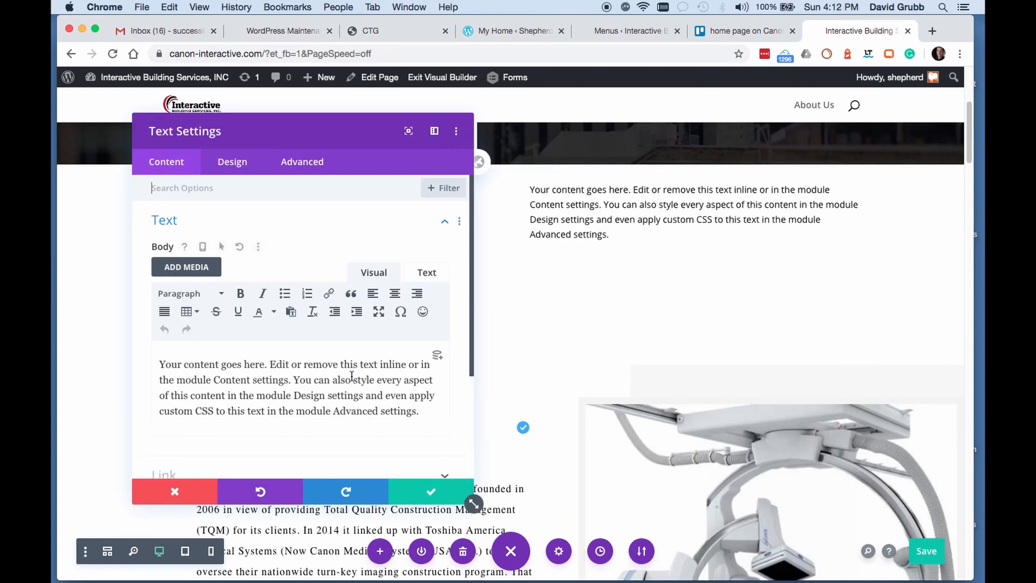
left_click(431, 491)
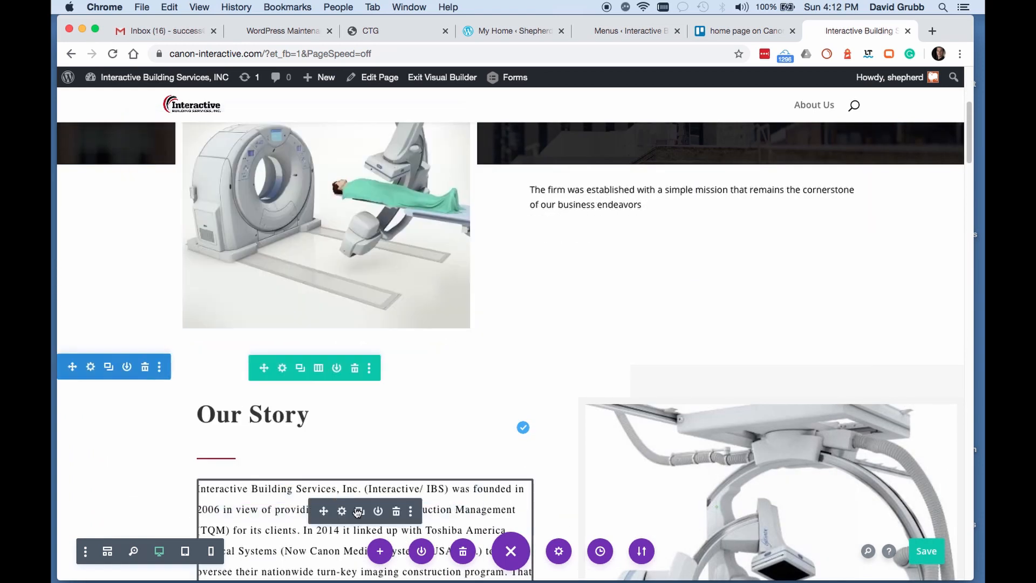
- Fill the new module with the mission quote, styled with red border, padding and sans-serif font
left_click(744, 194)
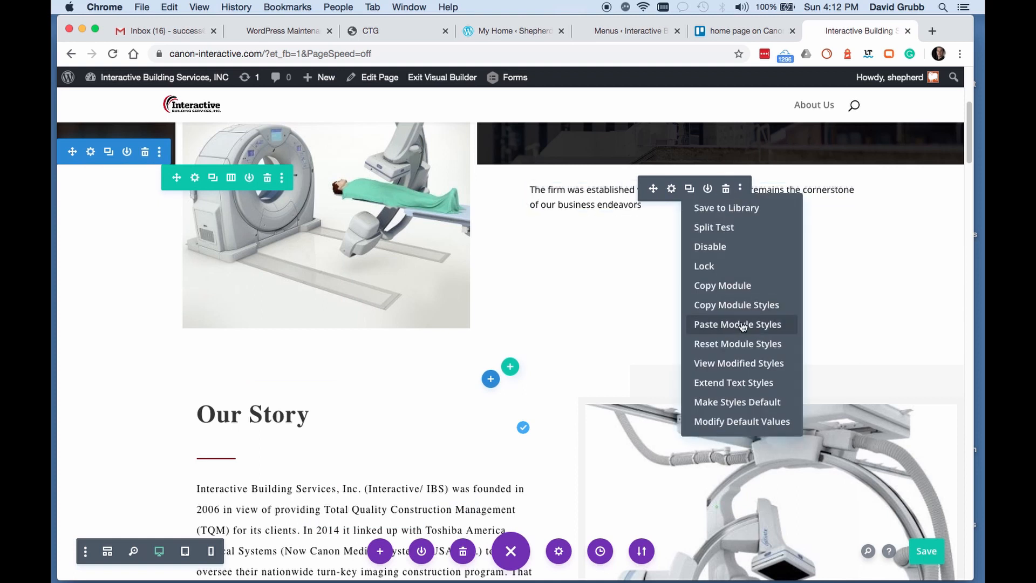
key("ctrl+shift+Tab")
key("ctrl+Tab")
scroll(704, 252, "up", 5)
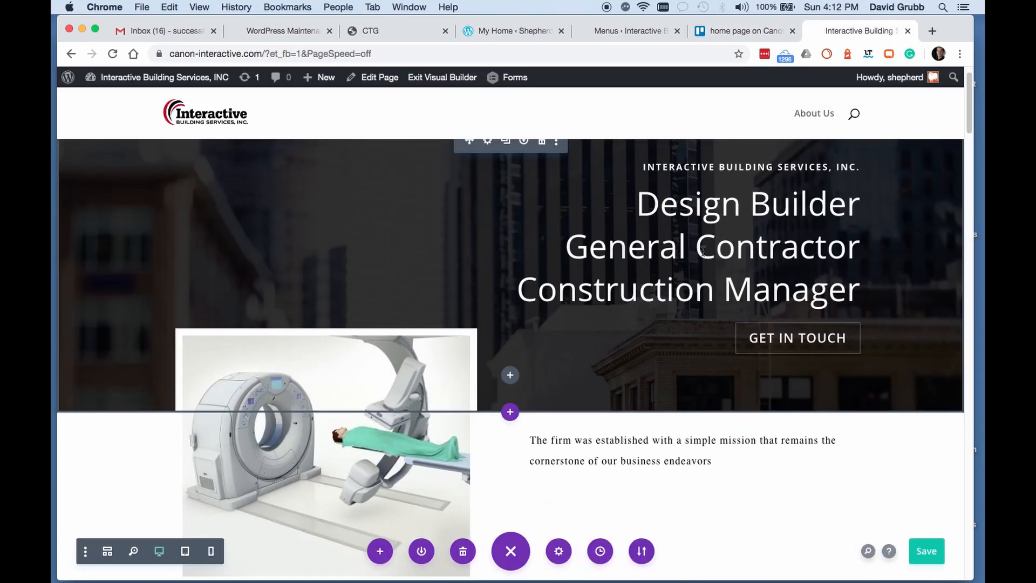
scroll(671, 275, "down", 3)
left_click(671, 275)
triple_click(378, 381)
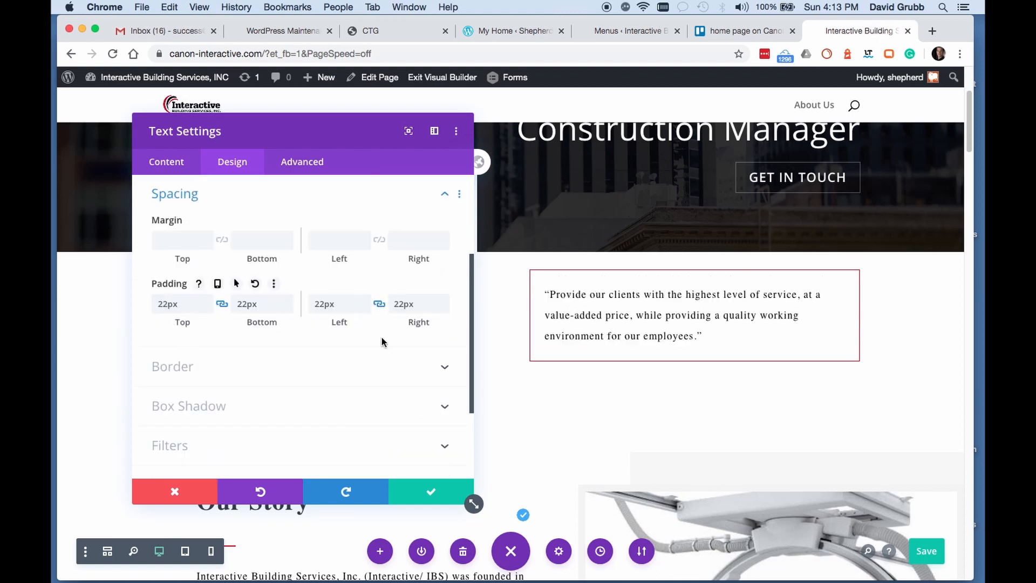
left_click(431, 494)
left_click(683, 337)
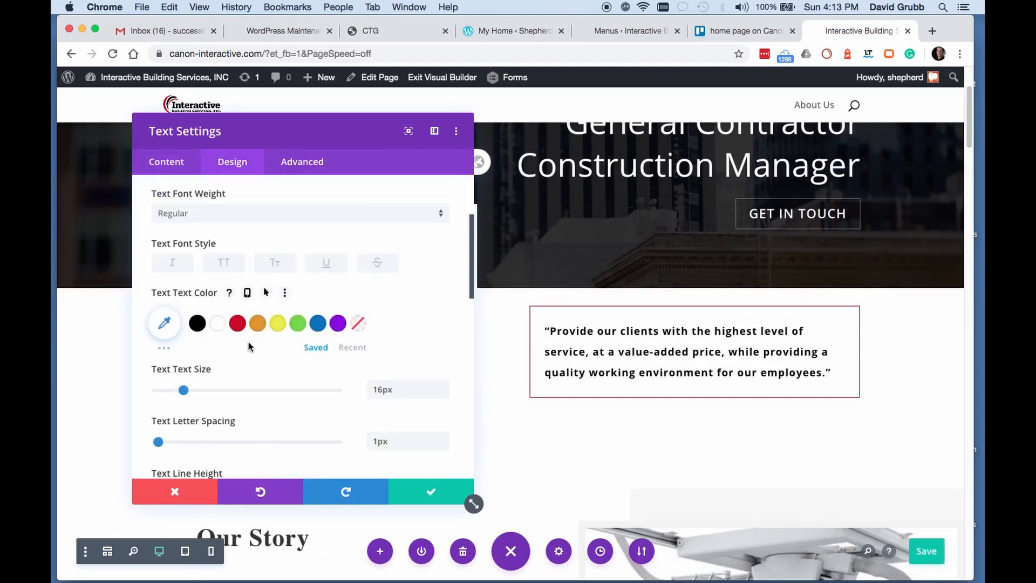
left_click(431, 493)
- Trim the Our Story paragraph so it ends at "battlefield."
scroll(410, 498, "down", 2)
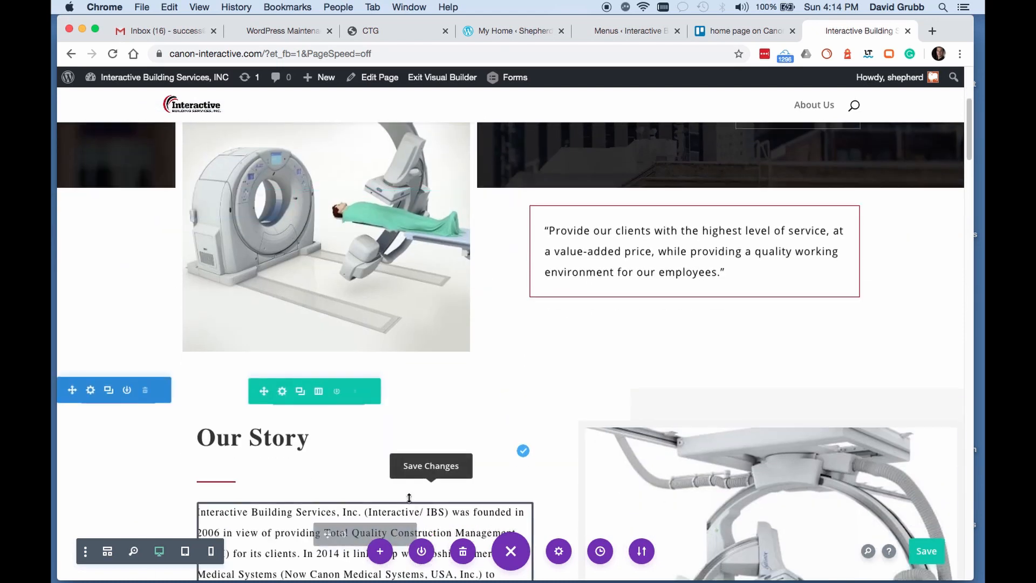
left_click(339, 535)
left_click(286, 396)
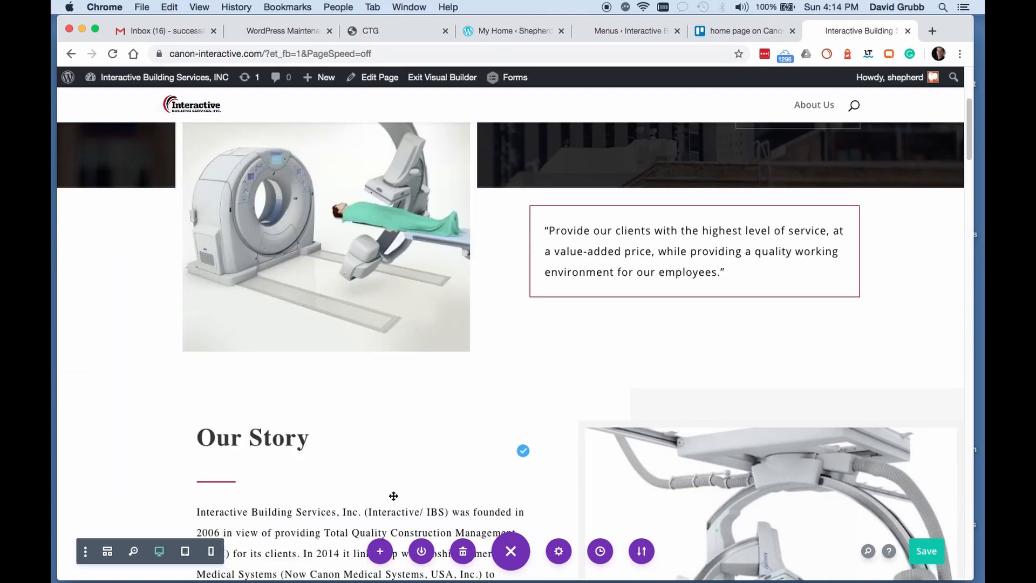
scroll(677, 461, "down", 10)
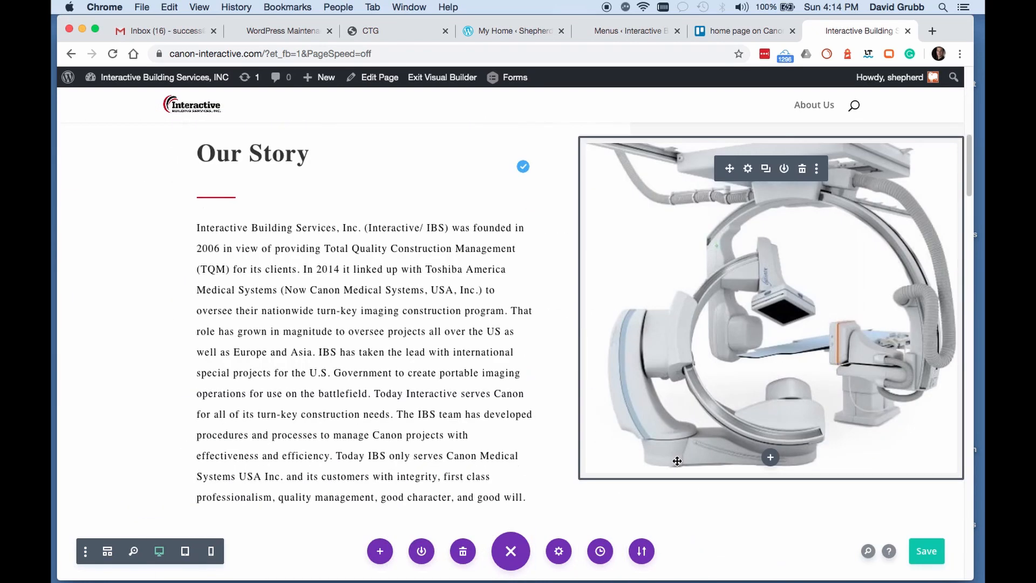
scroll(677, 460, "up", 12)
scroll(678, 460, "down", 8)
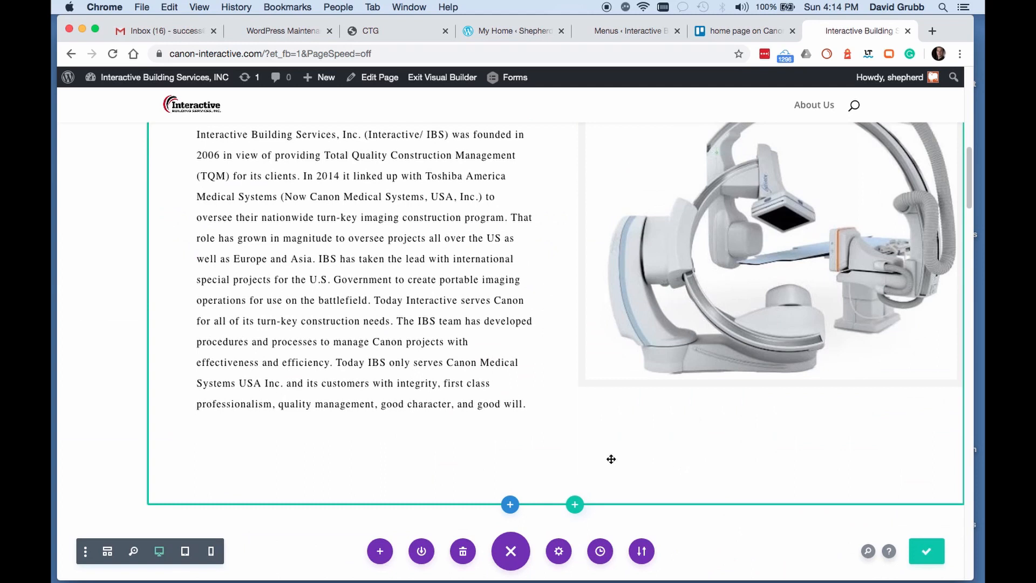
left_click_drag(501, 353, 526, 401)
key("BackSpace")
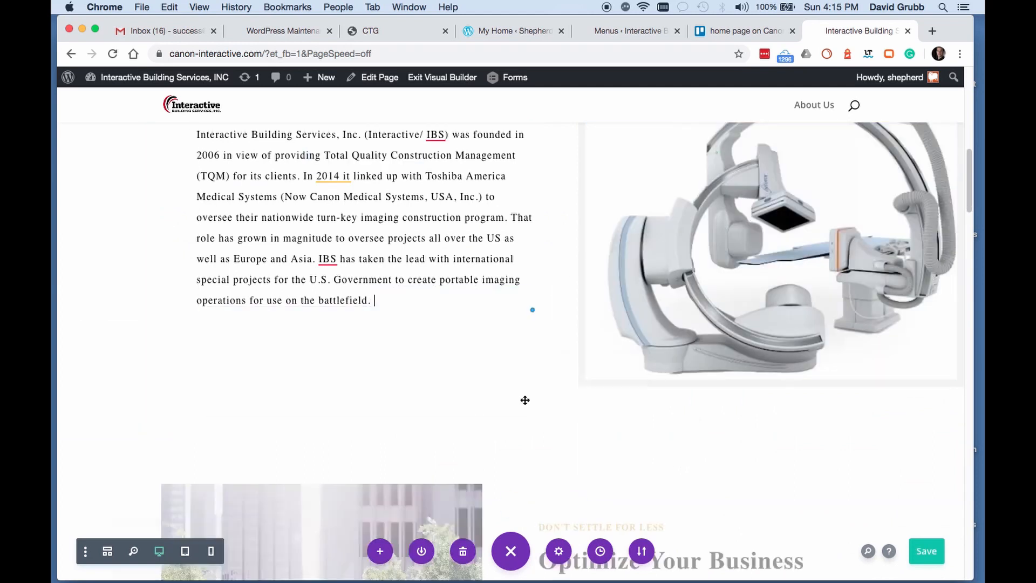
scroll(525, 400, "down", 5)
- Replace the city photo in the Optimize section with an X-ray machine image
mouse_move(674, 403)
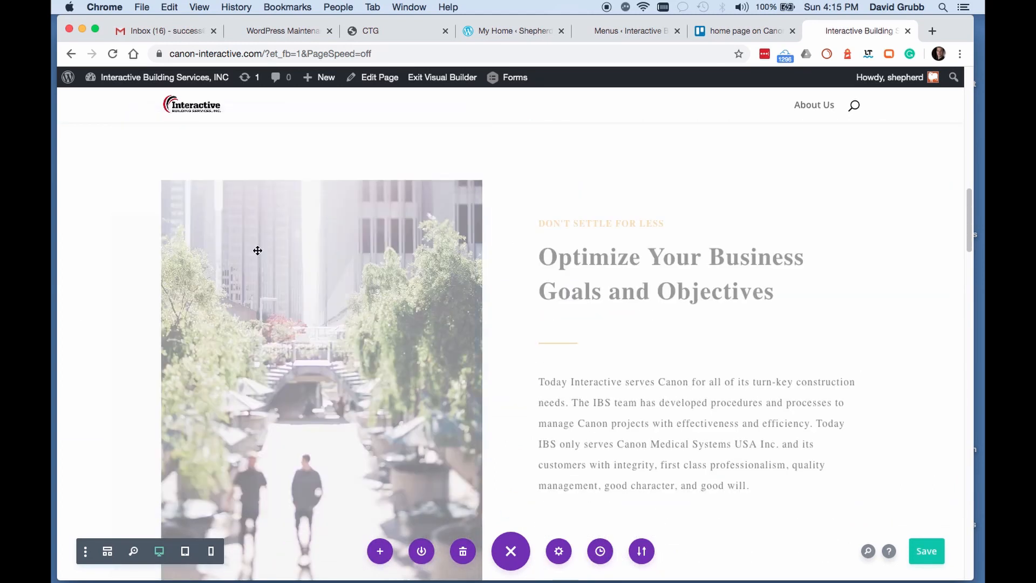
scroll(255, 248, "up", 4)
left_click(159, 318)
scroll(121, 147, "down", 2)
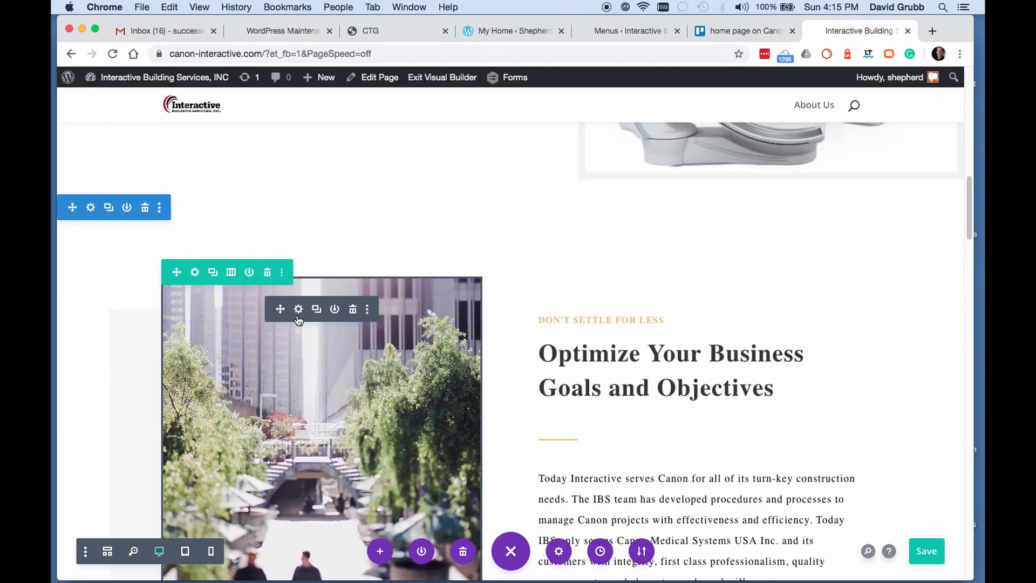
left_click(296, 307)
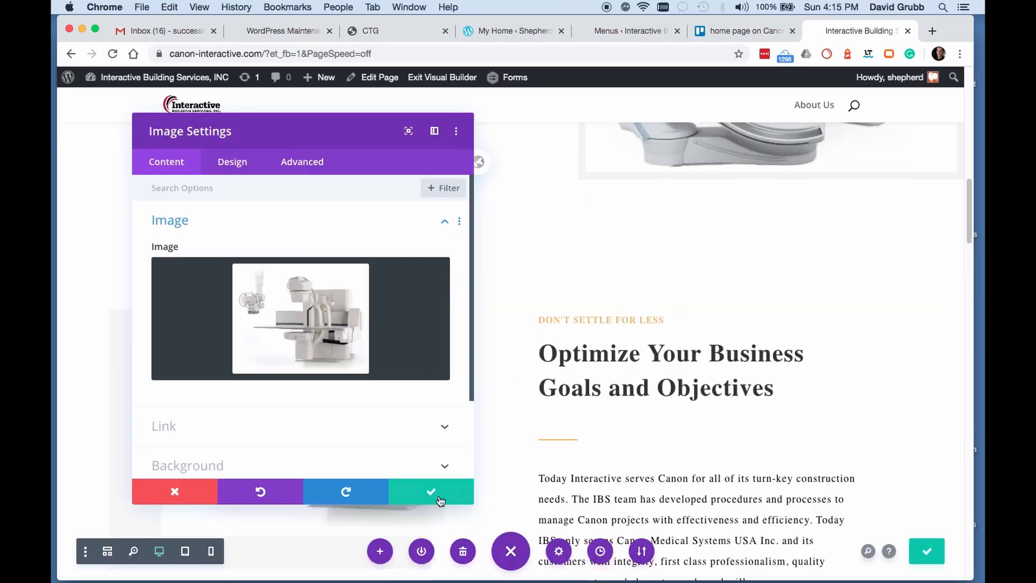
left_click(430, 492)
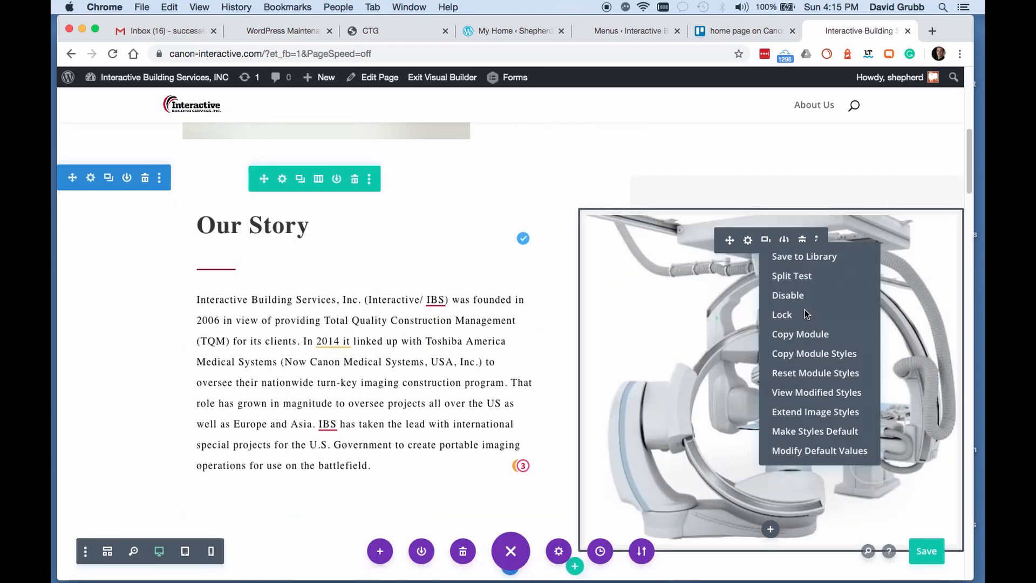
- Add space above the specialties section and collapse the row's bottom padding
scroll(431, 391, "down", 2)
scroll(431, 391, "down", 3)
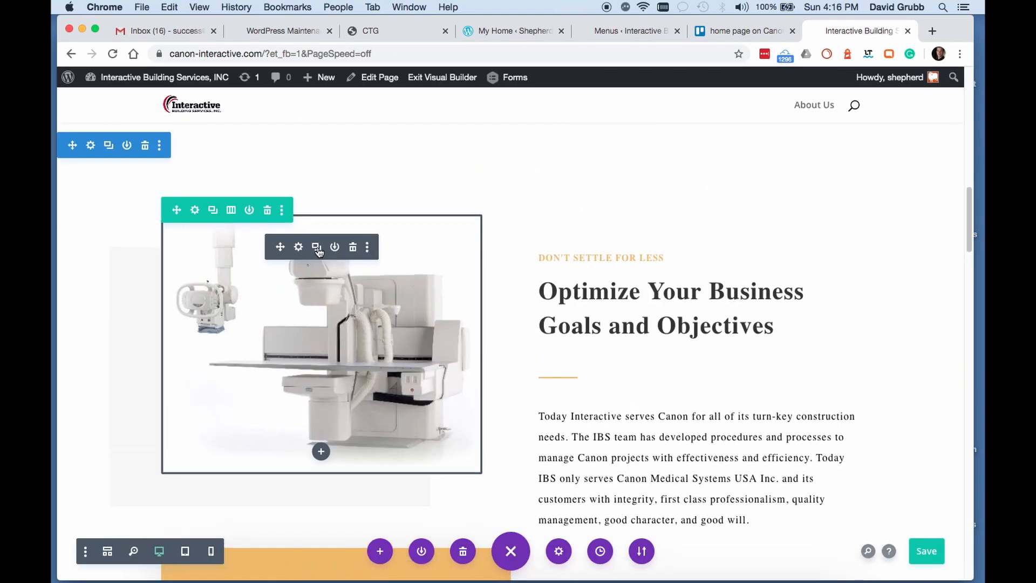
scroll(159, 310, "down", 2)
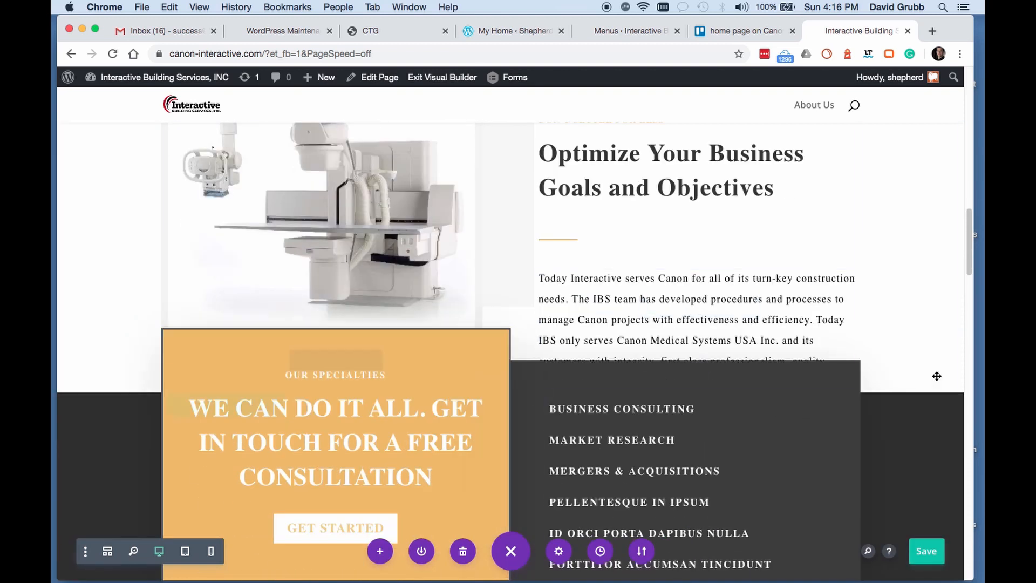
left_click_drag(918, 393, 916, 481)
left_click_drag(463, 397, 464, 410)
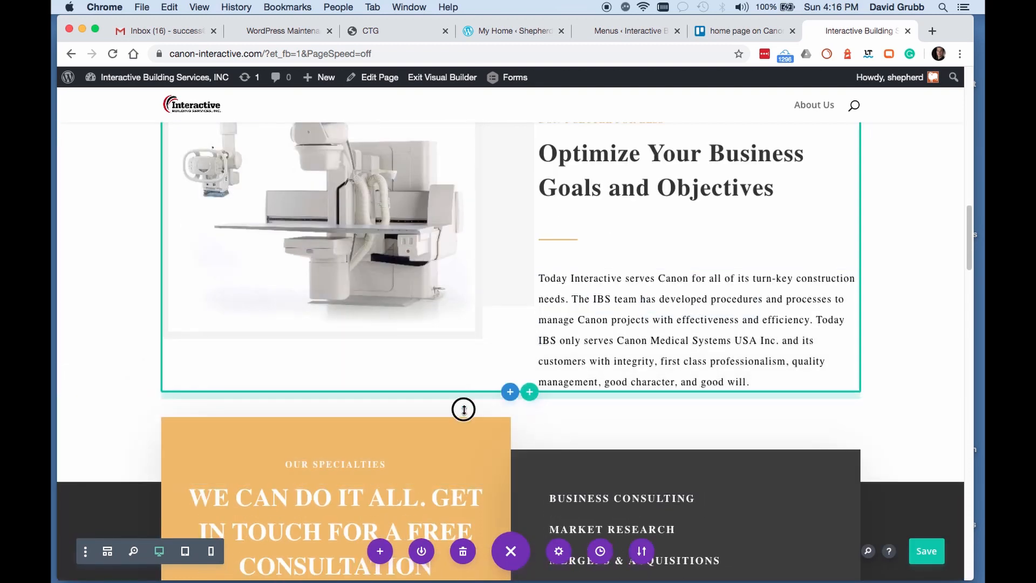
left_click_drag(449, 365, 449, 361)
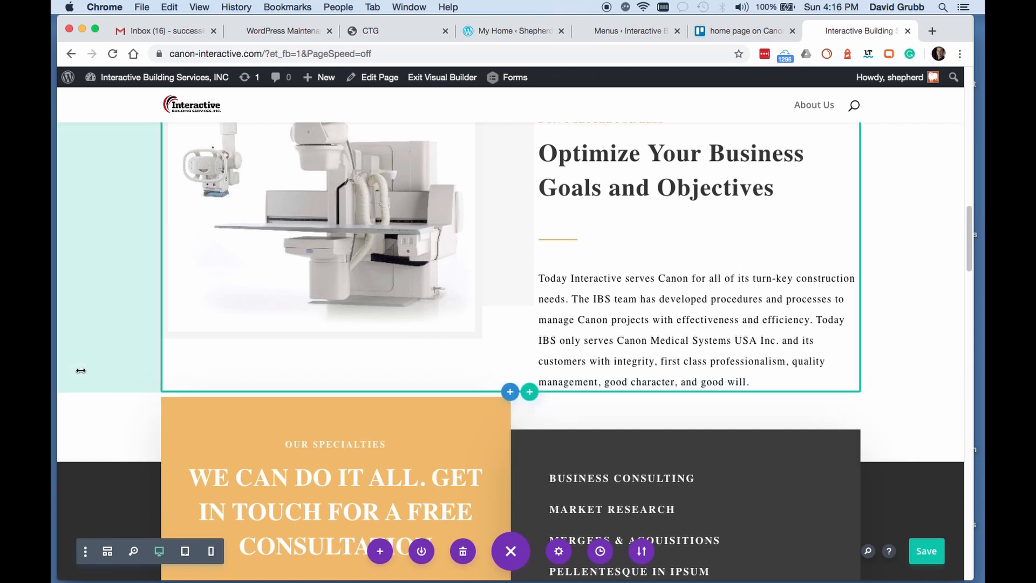
- Set the section's linked top and bottom padding to 94px
scroll(81, 370, "up", 4)
left_click(91, 255)
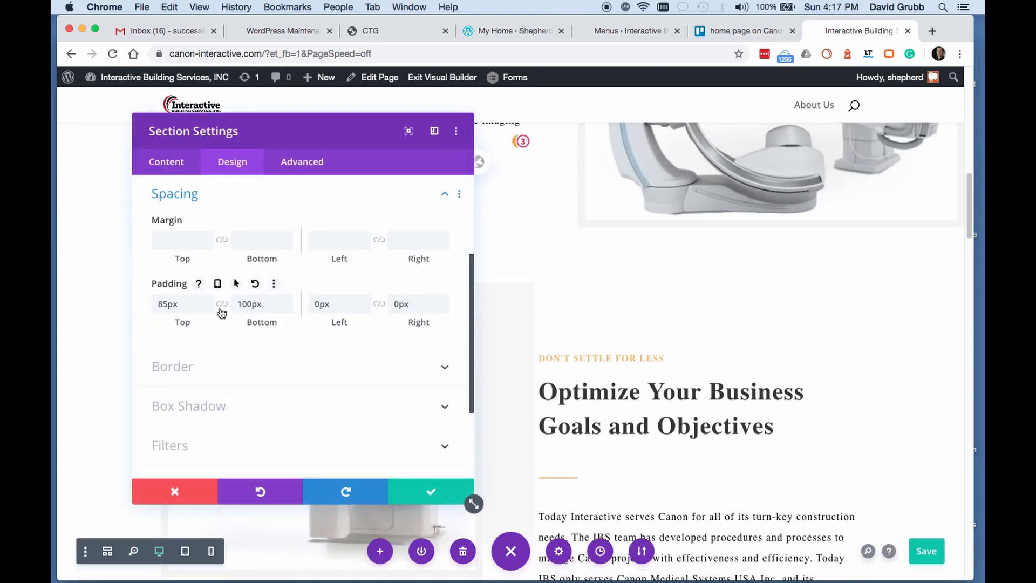
left_click(221, 308)
left_click(288, 303)
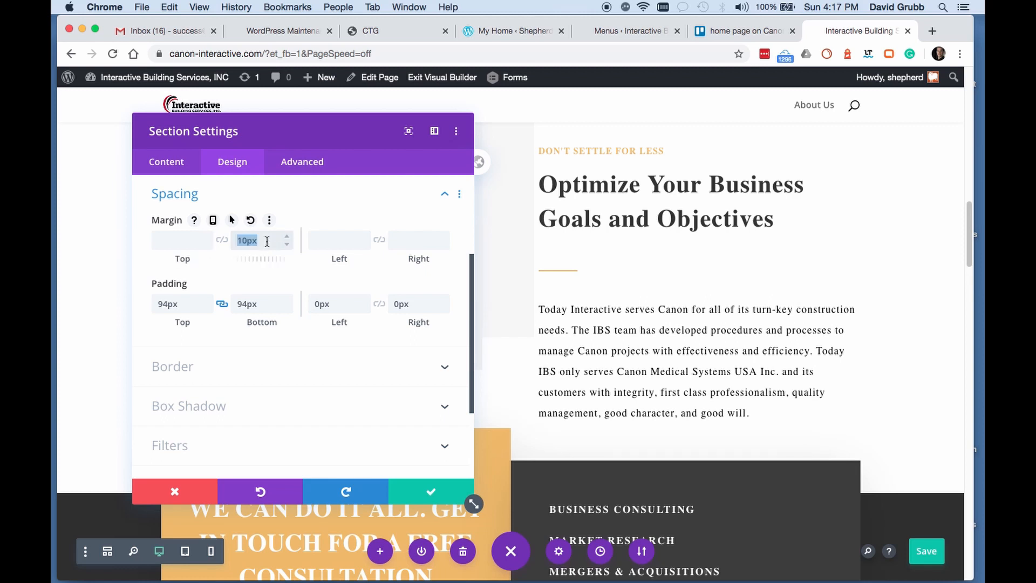
left_click(430, 491)
- Delete the Optimize heading module and add bottom padding below the machine image
scroll(130, 398, "up", 3)
scroll(569, 306, "down", 4)
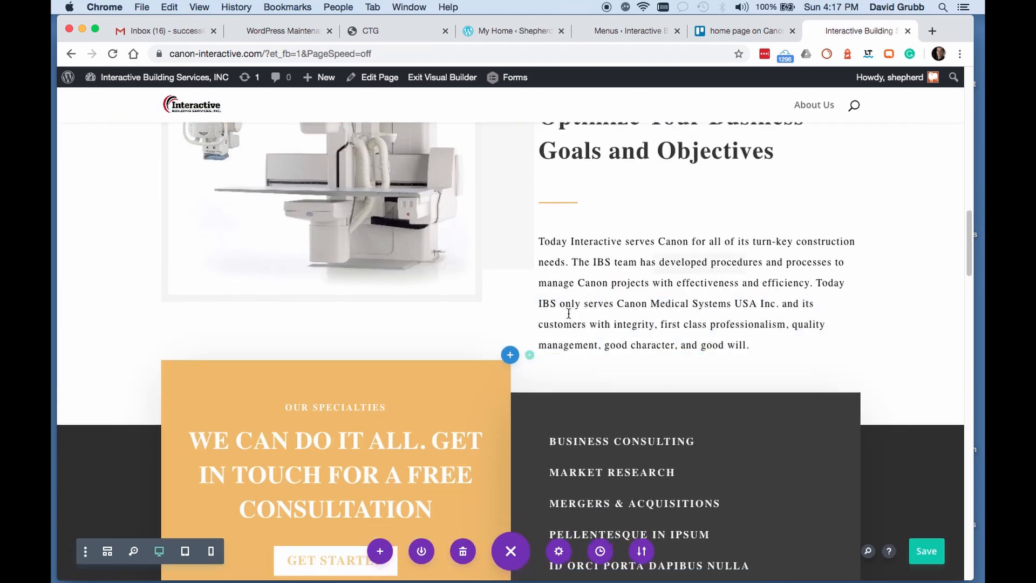
scroll(652, 263, "up", 3)
left_click(731, 266)
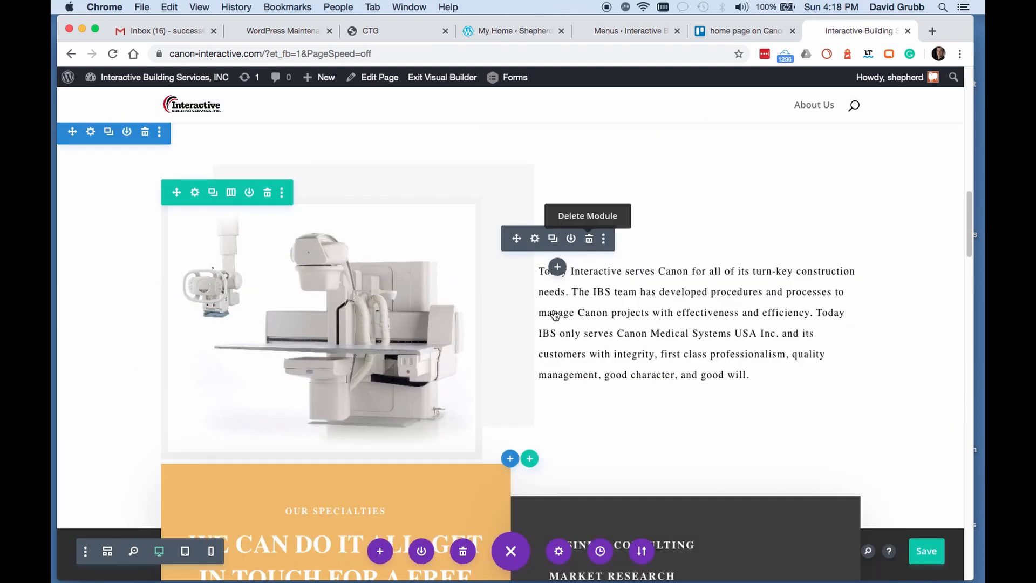
left_click_drag(566, 296, 603, 297)
scroll(541, 367, "down", 2)
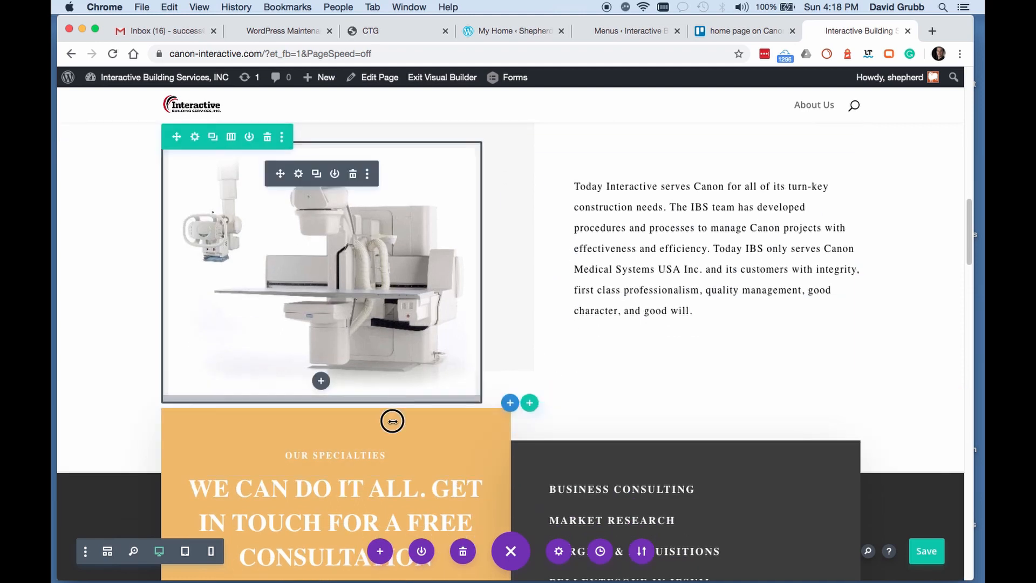
left_click_drag(393, 421, 400, 429)
scroll(749, 376, "up", 7)
scroll(749, 375, "down", 12)
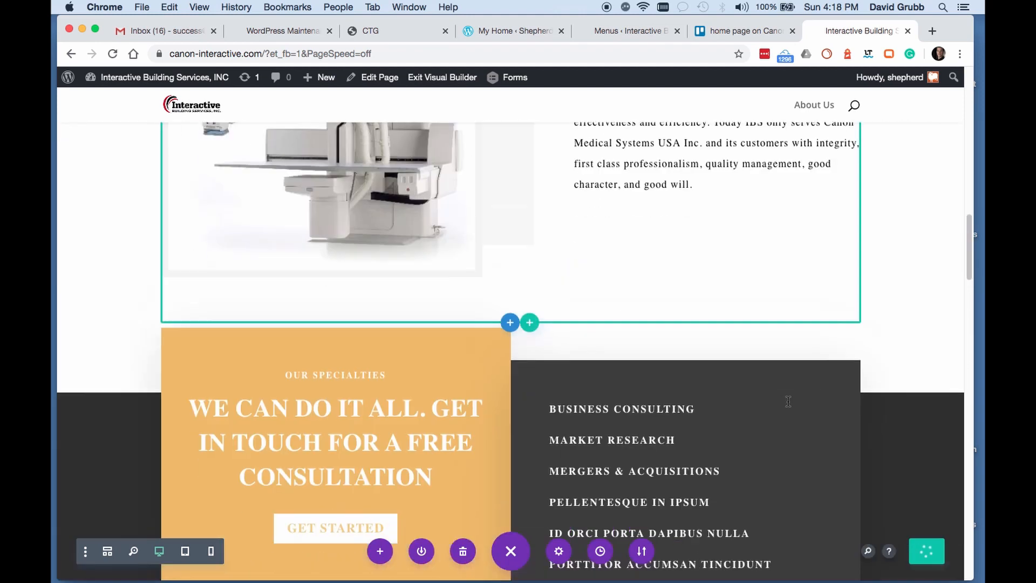
- Review the services checklist on the Trello project card
left_click(742, 31)
scroll(420, 339, "down", 8)
left_click(856, 31)
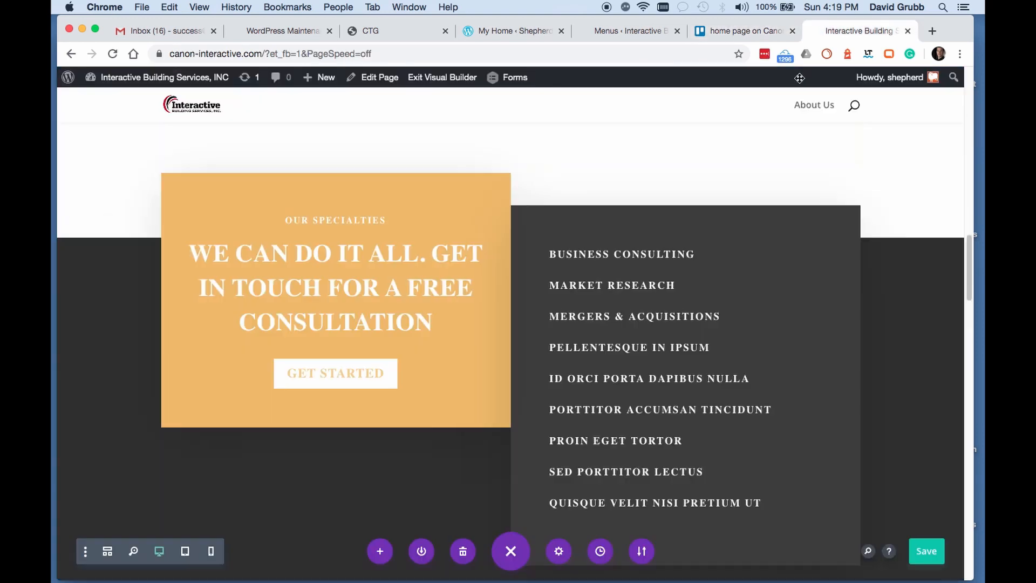
scroll(562, 333, "down", 5)
scroll(594, 336, "up", 8)
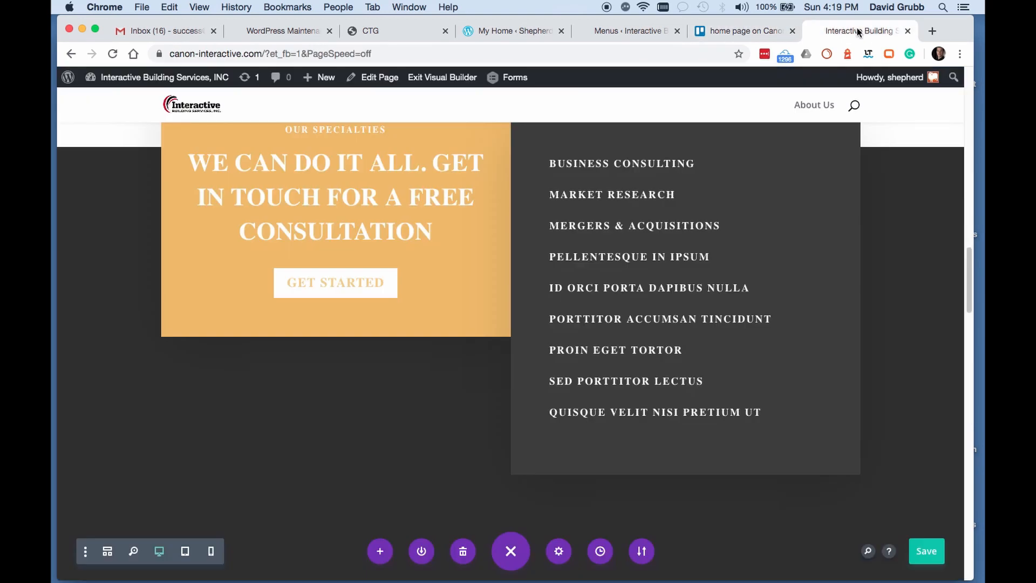
scroll(782, 250, "down", 9)
left_click(733, 33)
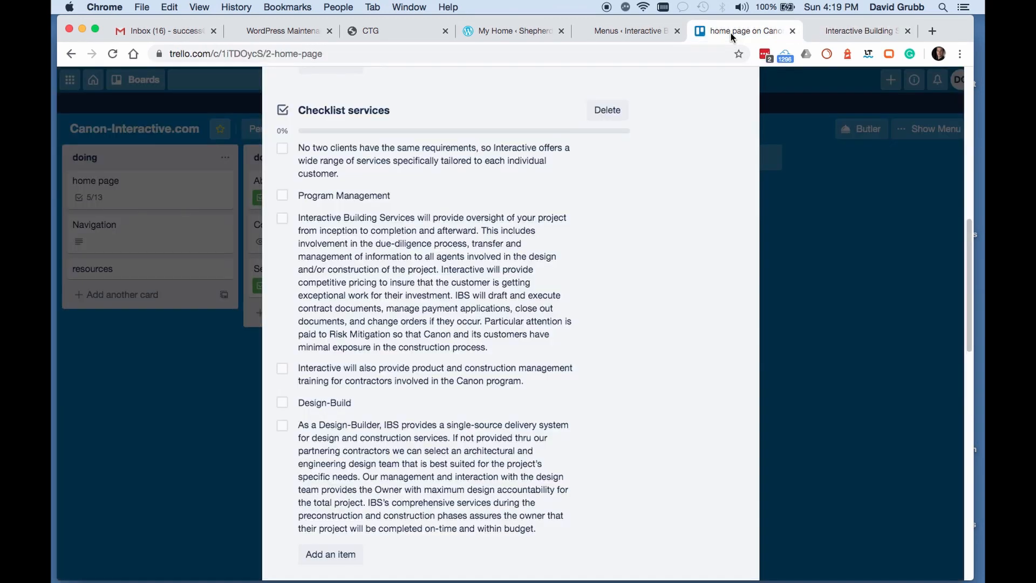
left_click(815, 32)
- Open the Our Specialties call-to-action settings to enter the services intro
scroll(687, 273, "down", 10)
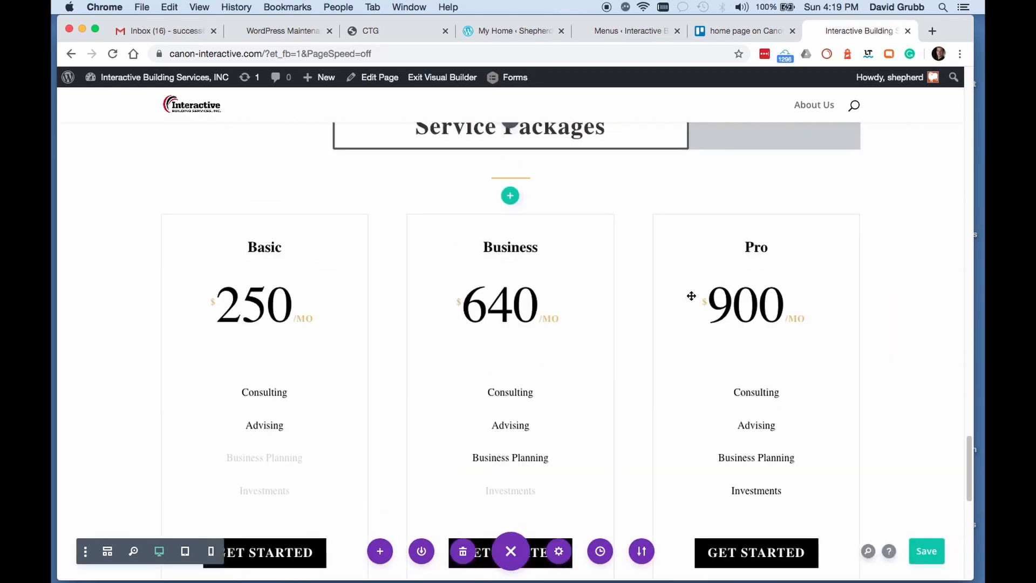
scroll(142, 305, "up", 3)
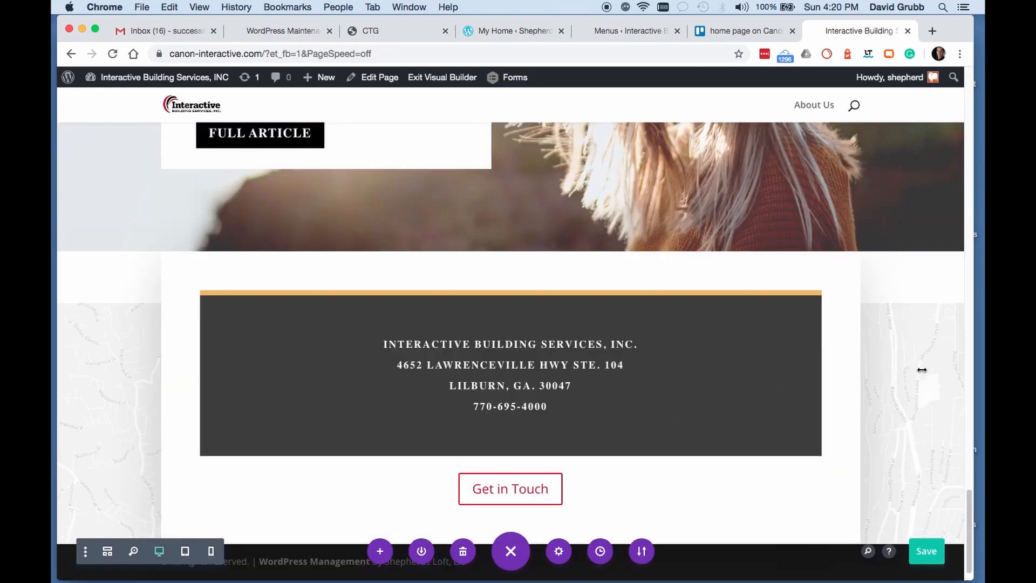
scroll(922, 370, "up", 15)
scroll(896, 373, "down", 8)
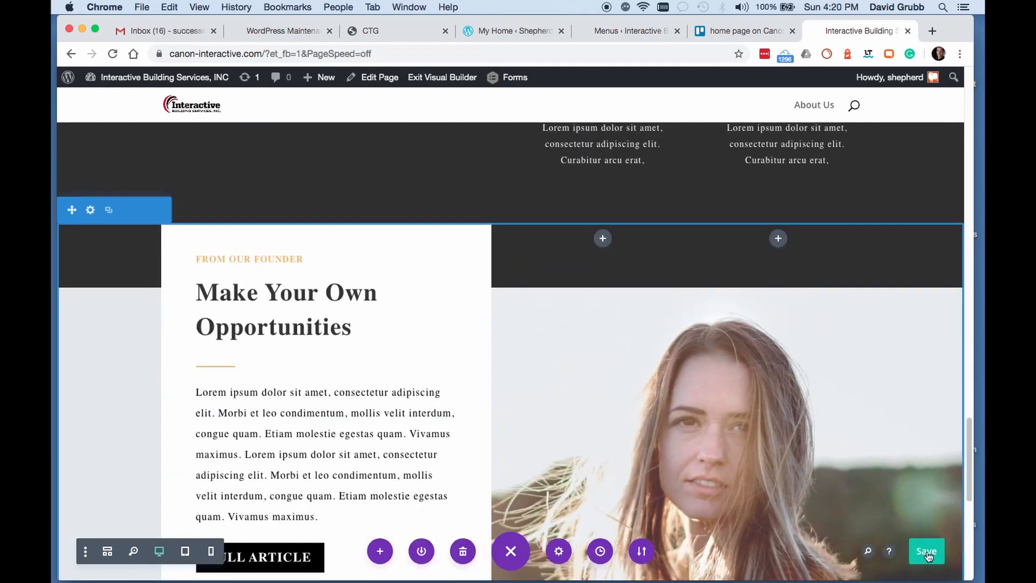
scroll(758, 420, "up", 8)
scroll(759, 420, "down", 7)
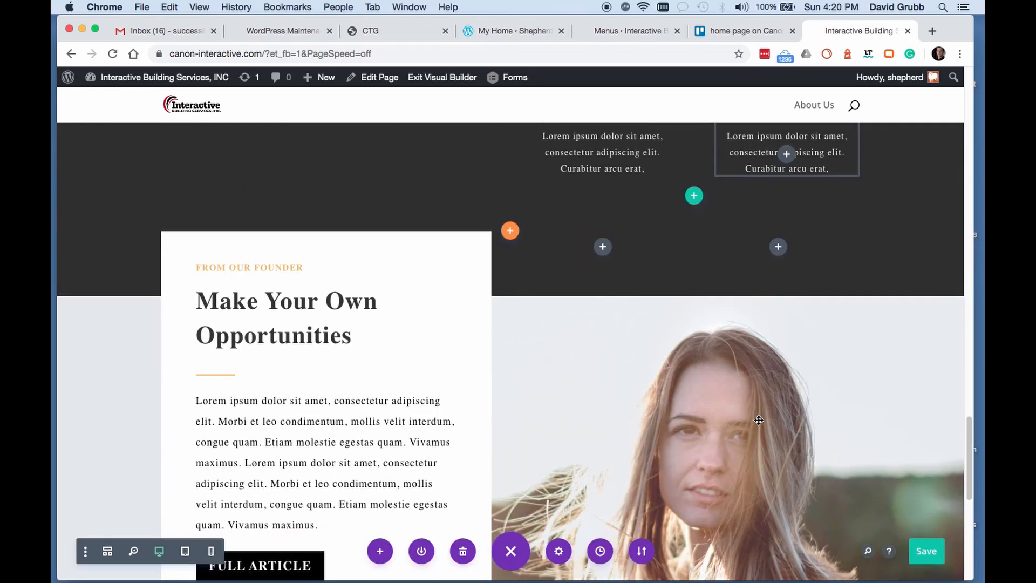
scroll(759, 420, "up", 8)
left_click(313, 168)
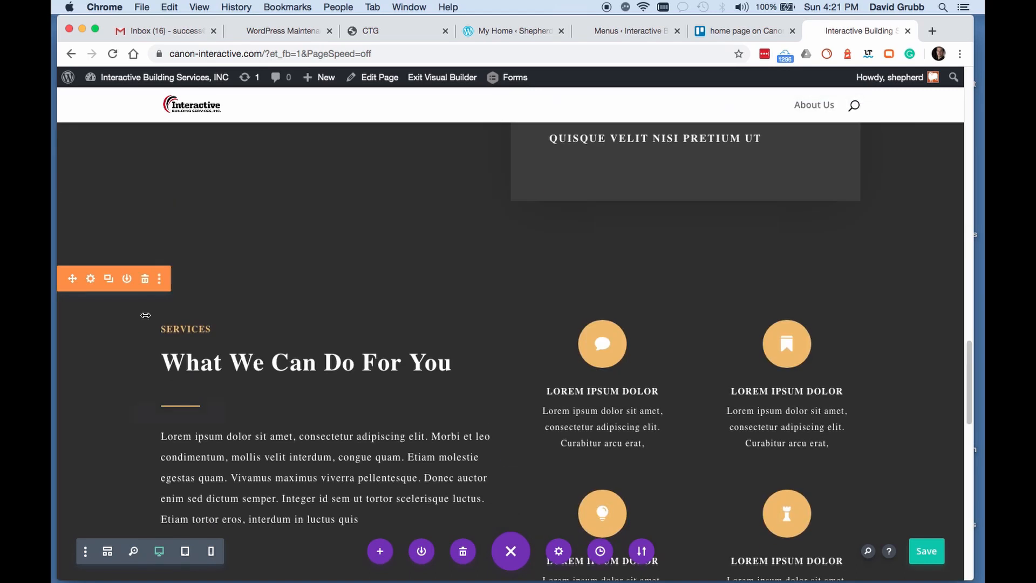
scroll(377, 384, "down", 8)
scroll(377, 384, "up", 12)
- Copy the Program Management checklist text from the Trello project card back to the homepage
left_click(736, 34)
left_click(407, 204)
left_click(855, 30)
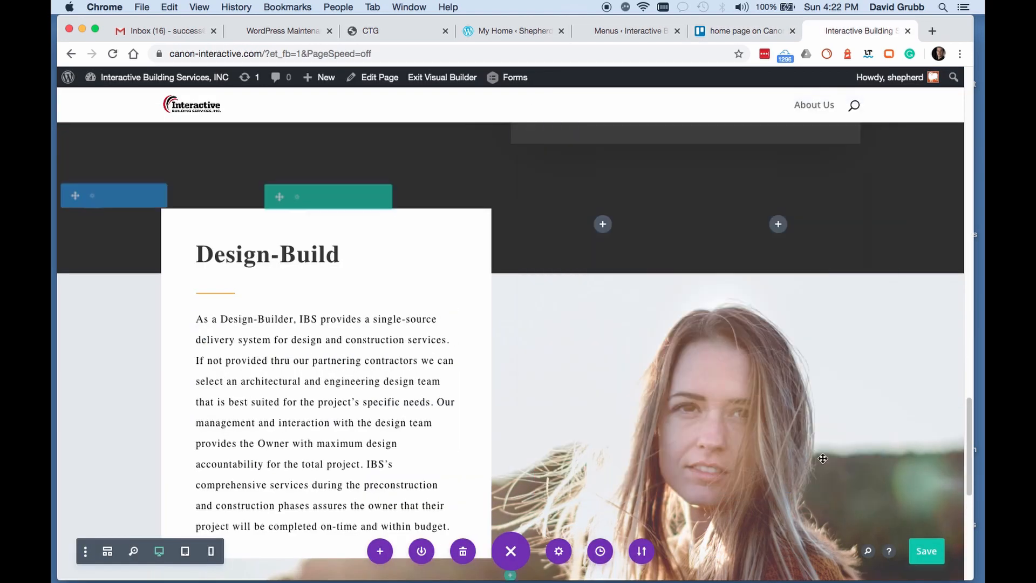
scroll(324, 460, "up", 4)
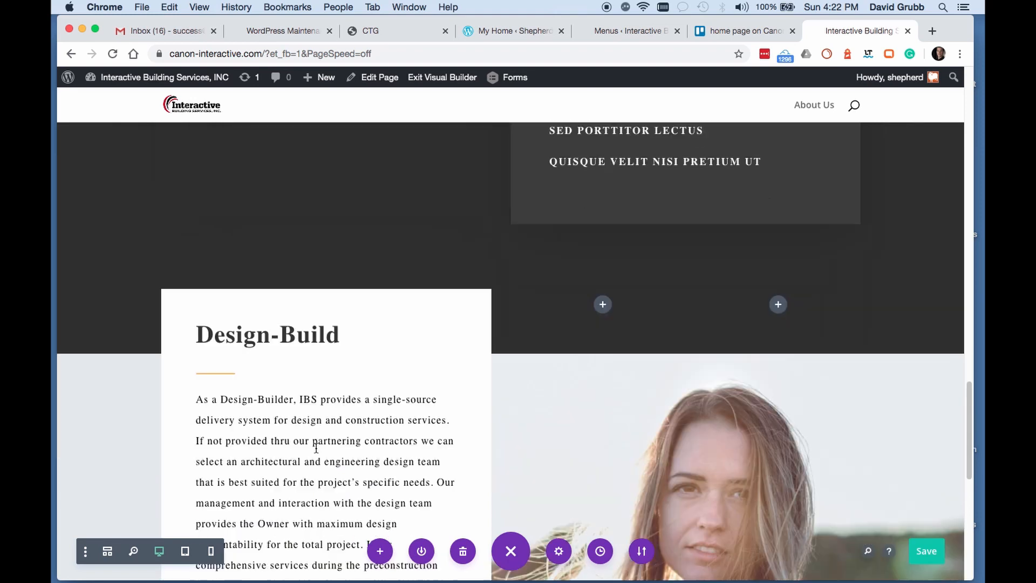
scroll(314, 446, "up", 1)
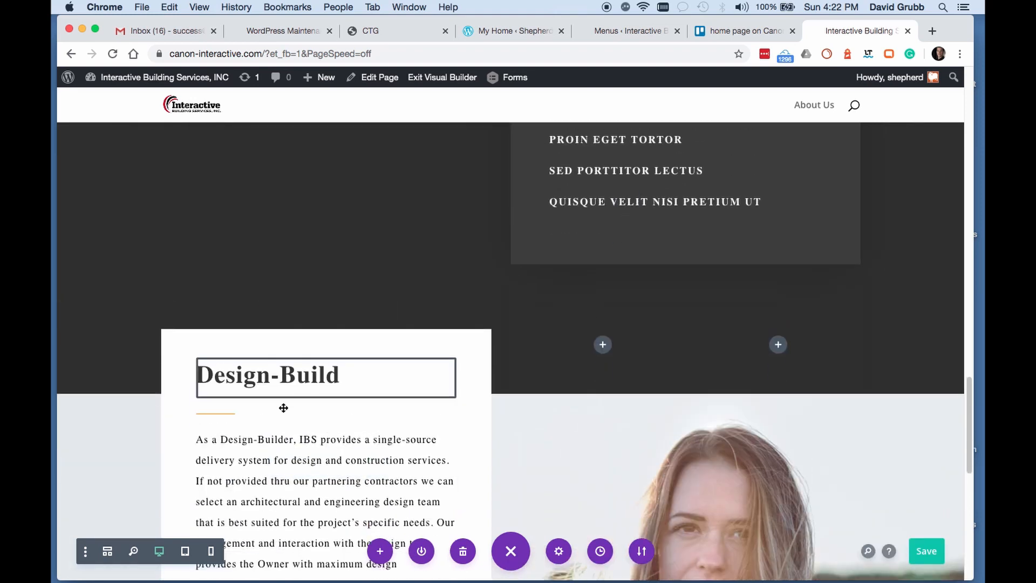
scroll(679, 421, "up", 8)
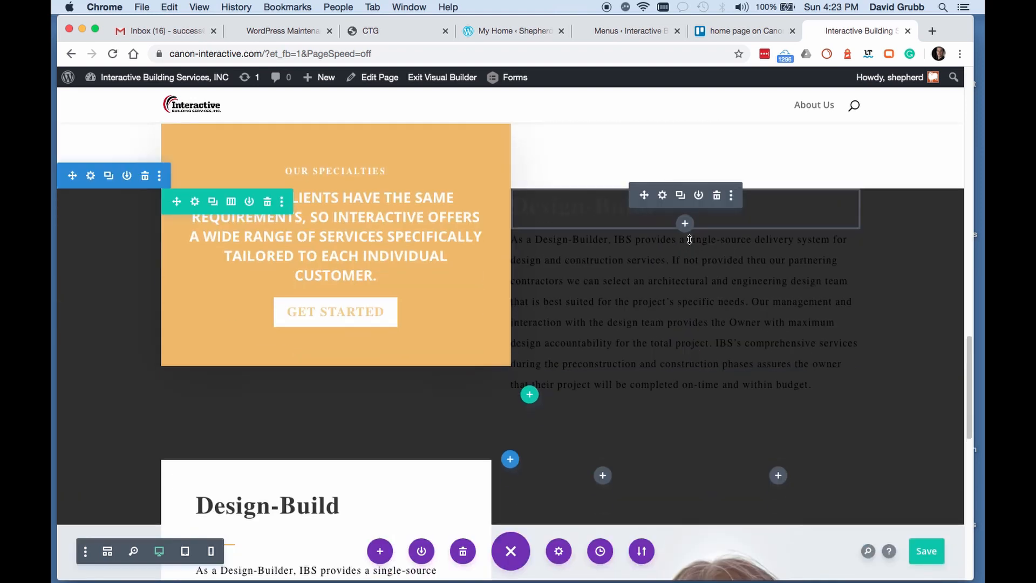
scroll(458, 335, "down", 3)
- Duplicate the Design-Build module beside Our Specialties as Program Management, with white background and 22px padding
left_click_drag(459, 335, 560, 367)
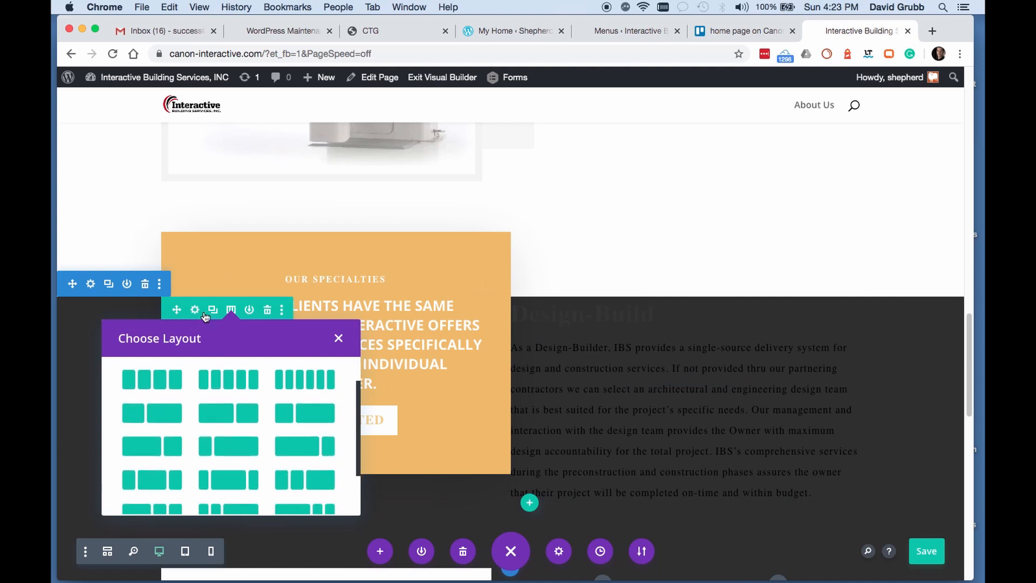
left_click(201, 311)
scroll(244, 345, "down", 3)
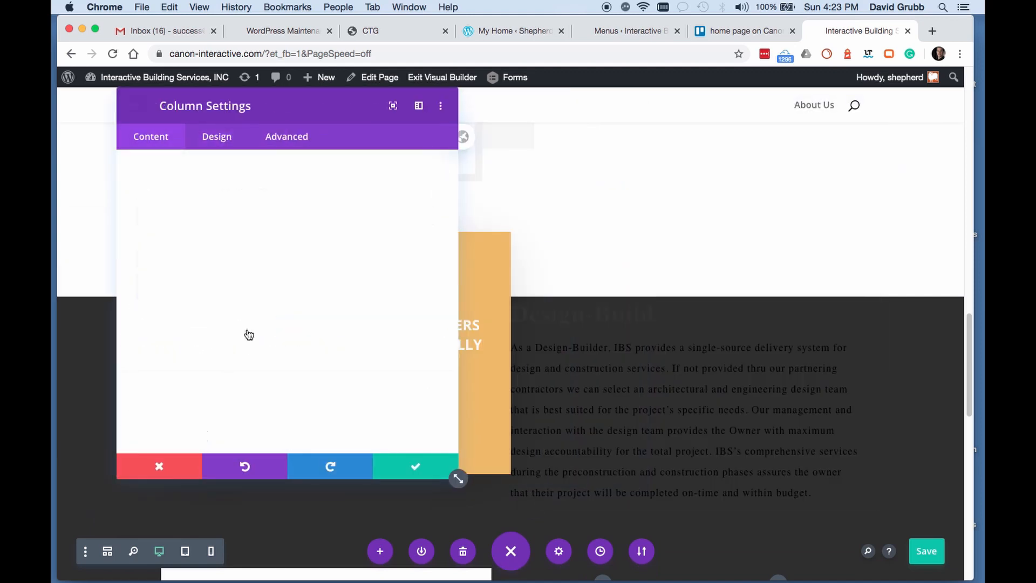
left_click(199, 374)
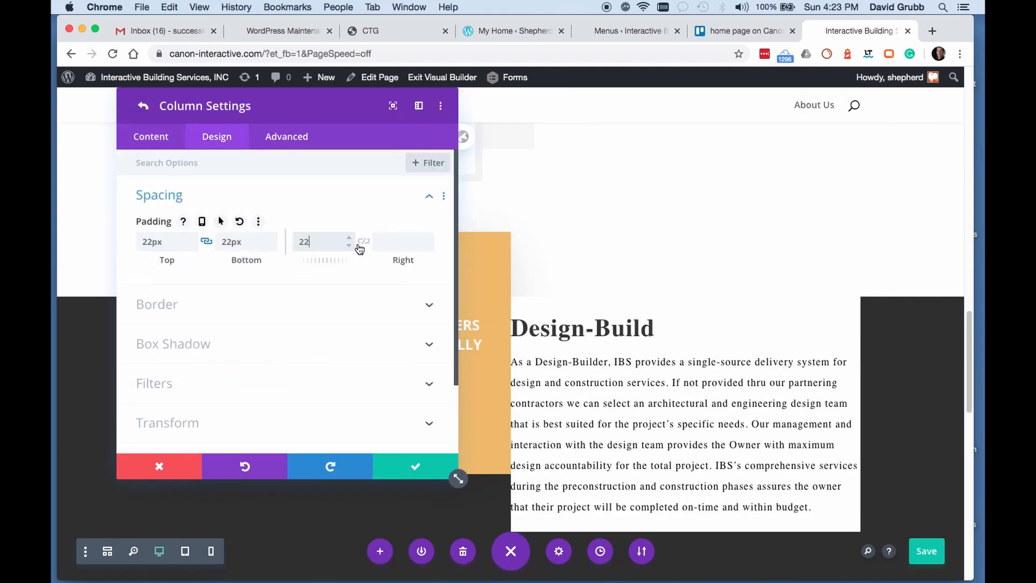
left_click(745, 30)
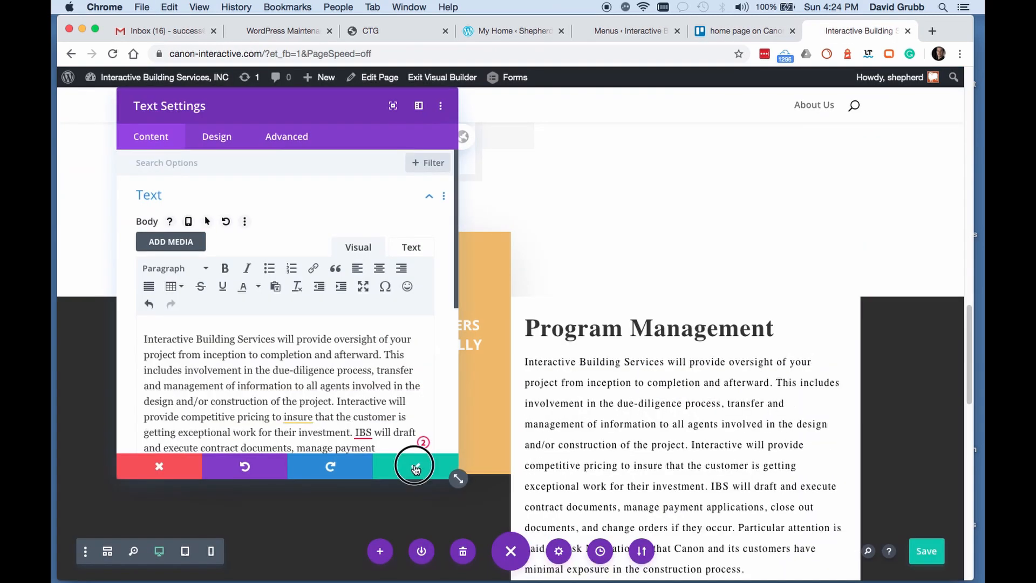
left_click(415, 468)
scroll(678, 412, "down", 10)
scroll(592, 446, "up", 15)
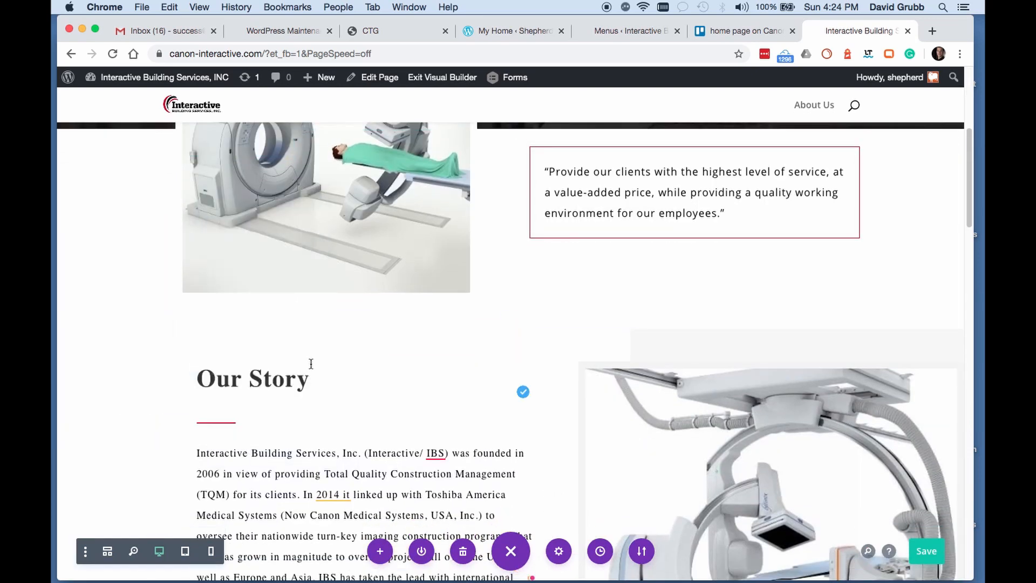
scroll(728, 399, "up", 3)
scroll(485, 405, "down", 2)
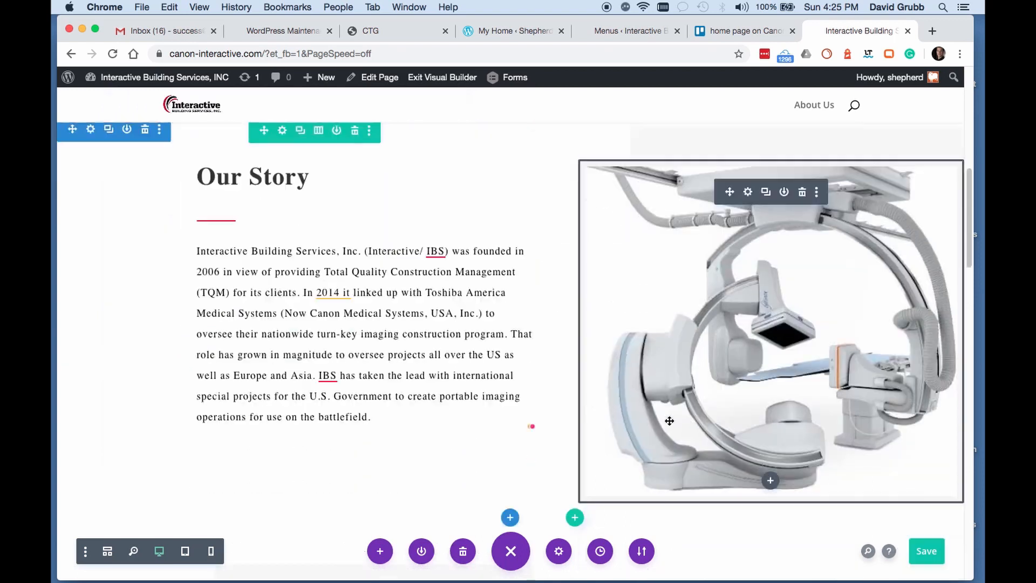
scroll(669, 421, "down", 12)
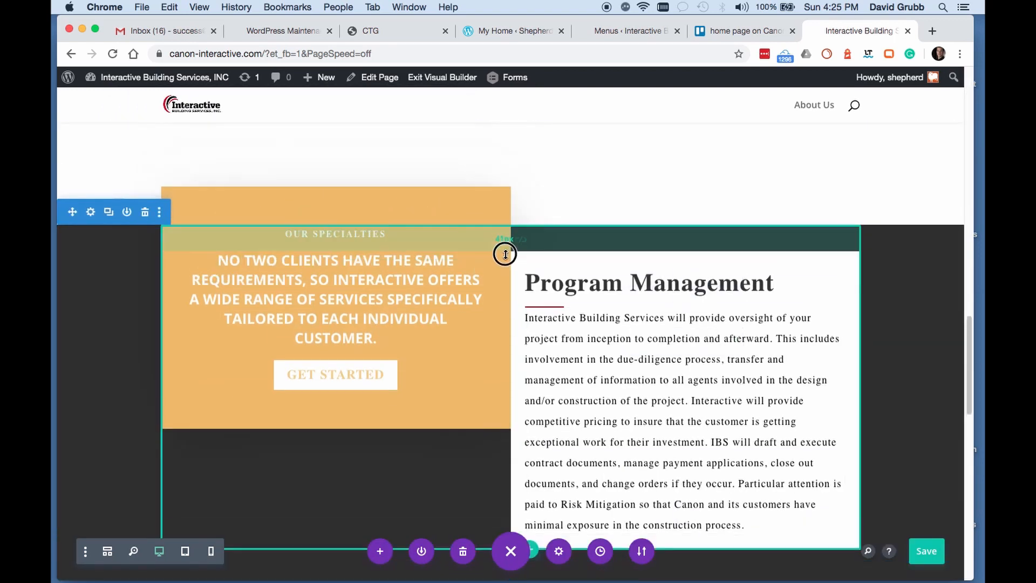
scroll(504, 252, "down", 10)
scroll(105, 343, "up", 1)
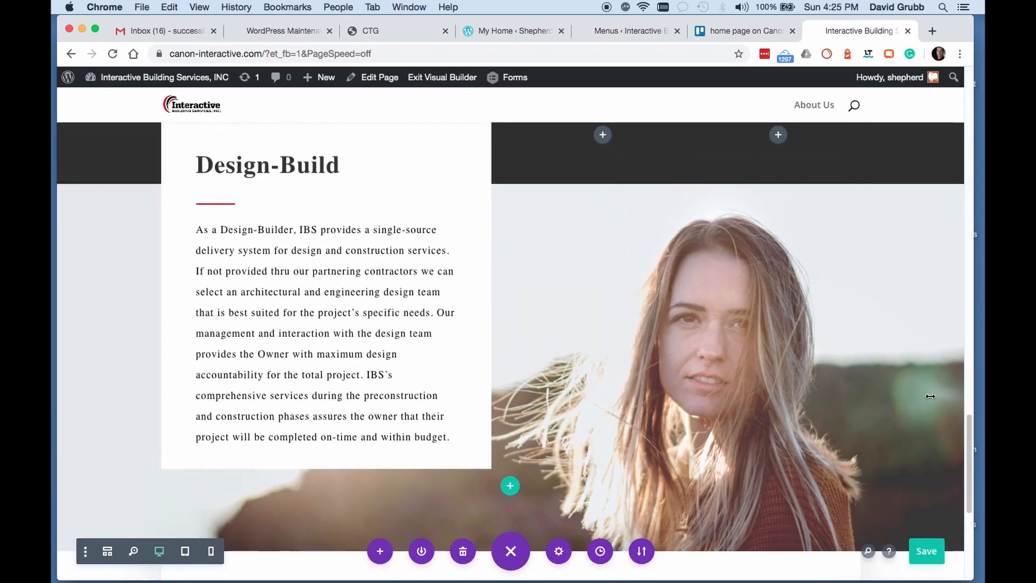
scroll(70, 379, "down", 2)
scroll(65, 197, "up", 3)
- Give the Design-Build section a faint grey background colour
left_click(90, 151)
left_click(173, 236)
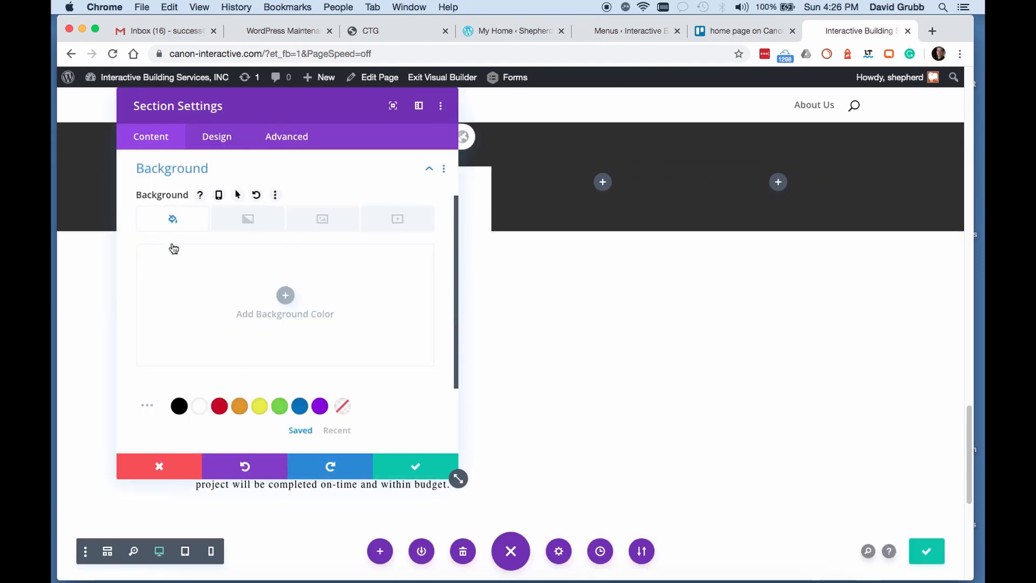
left_click(284, 293)
left_click(420, 346)
left_click(416, 466)
scroll(706, 437, "up", 10)
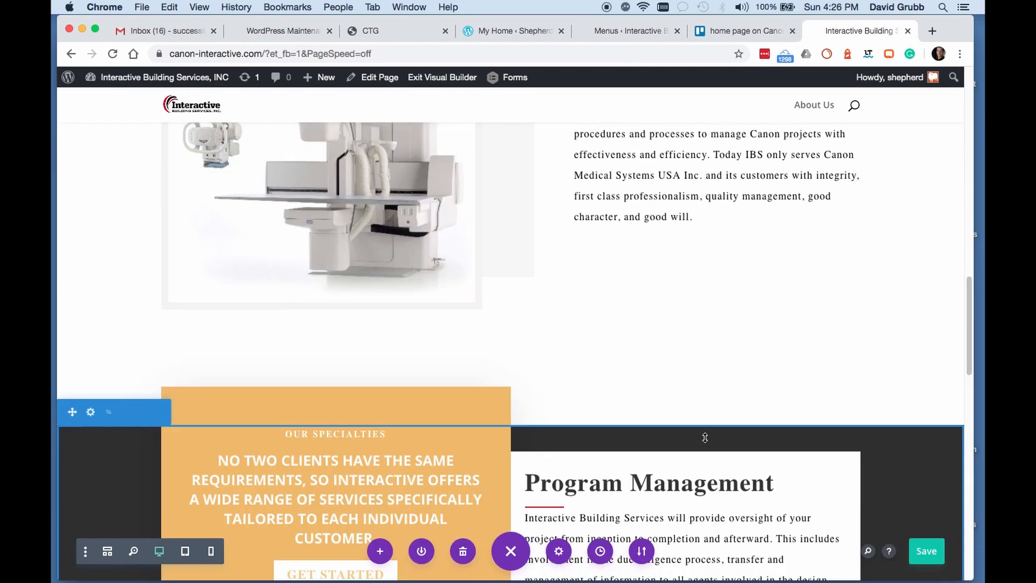
scroll(706, 437, "down", 14)
scroll(706, 437, "up", 8)
scroll(704, 308, "down", 1)
- Change the Design-Build section background to white instead
left_click(90, 325)
left_click(173, 236)
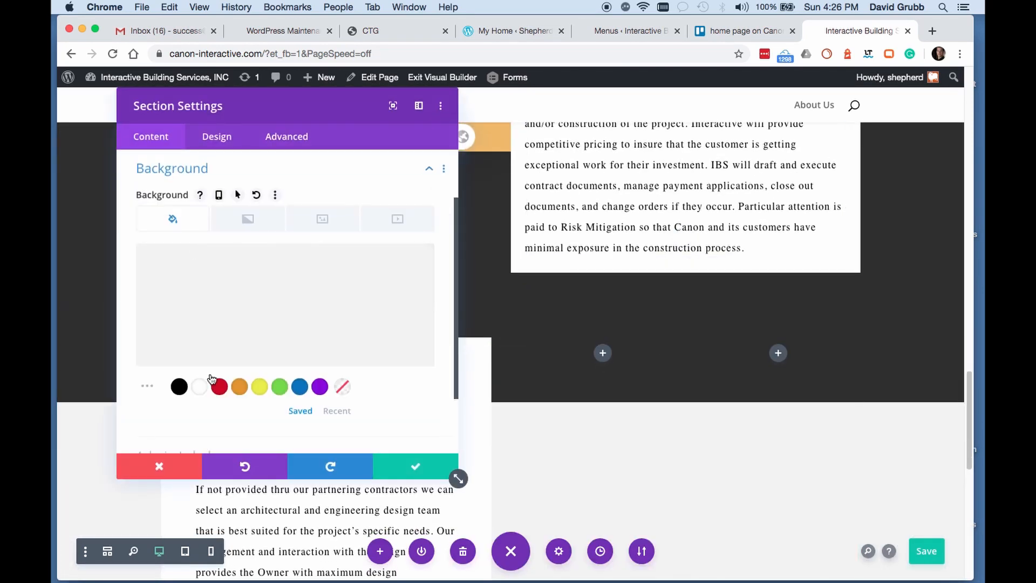
left_click(200, 385)
left_click(417, 466)
scroll(731, 481, "down", 4)
scroll(902, 484, "up", 10)
scroll(875, 483, "down", 10)
scroll(876, 483, "up", 5)
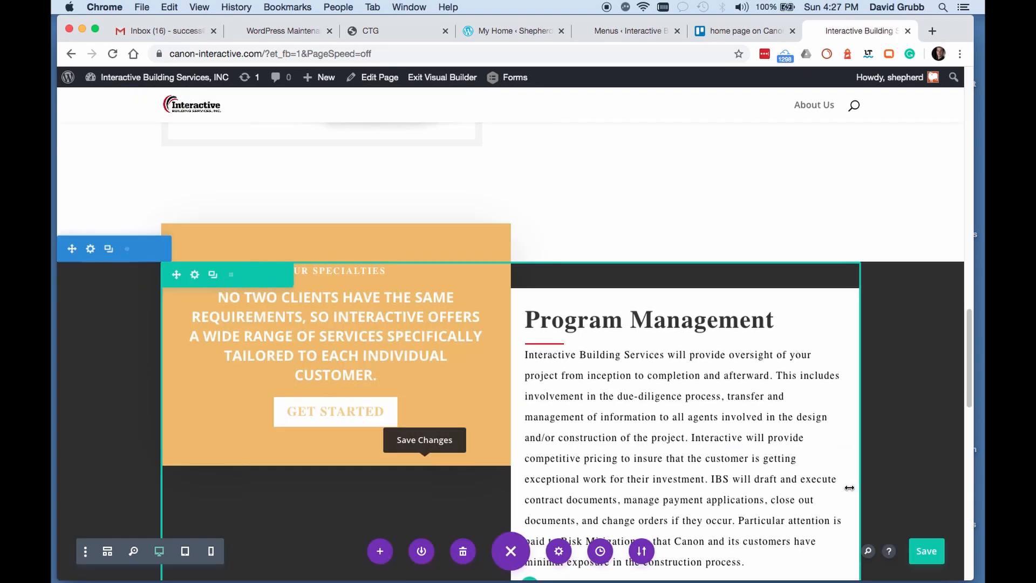
scroll(849, 486, "down", 10)
scroll(803, 384, "up", 15)
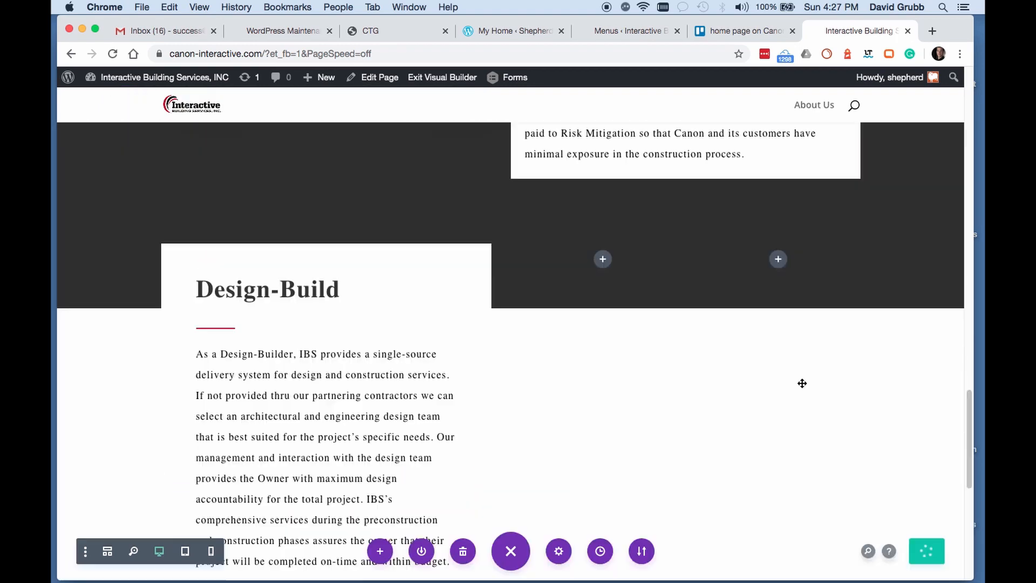
scroll(705, 375, "down", 5)
scroll(619, 404, "down", 15)
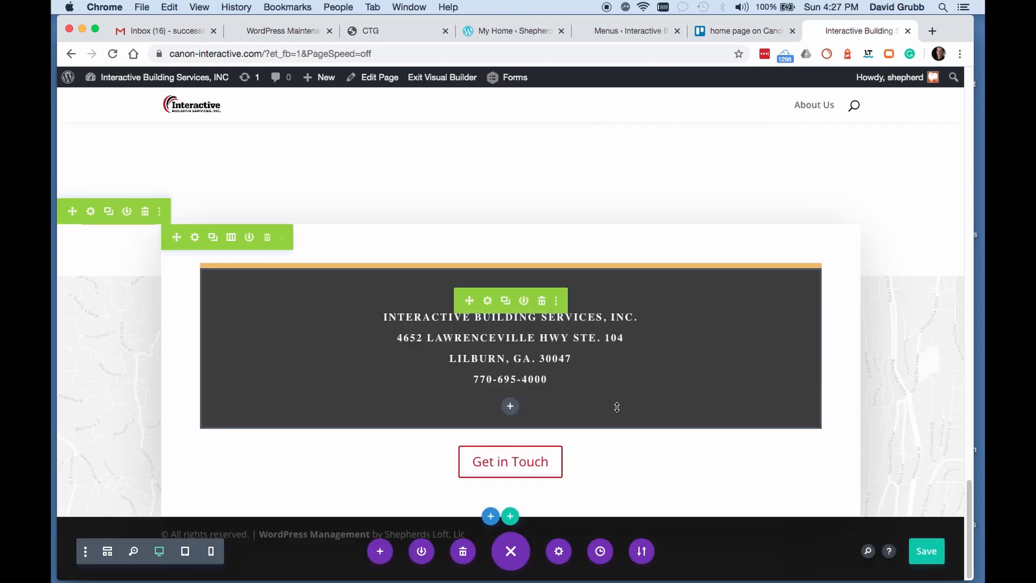
- Review the hero header's link options and save the header
left_click(486, 452)
scroll(745, 370, "up", 15)
left_click(482, 172)
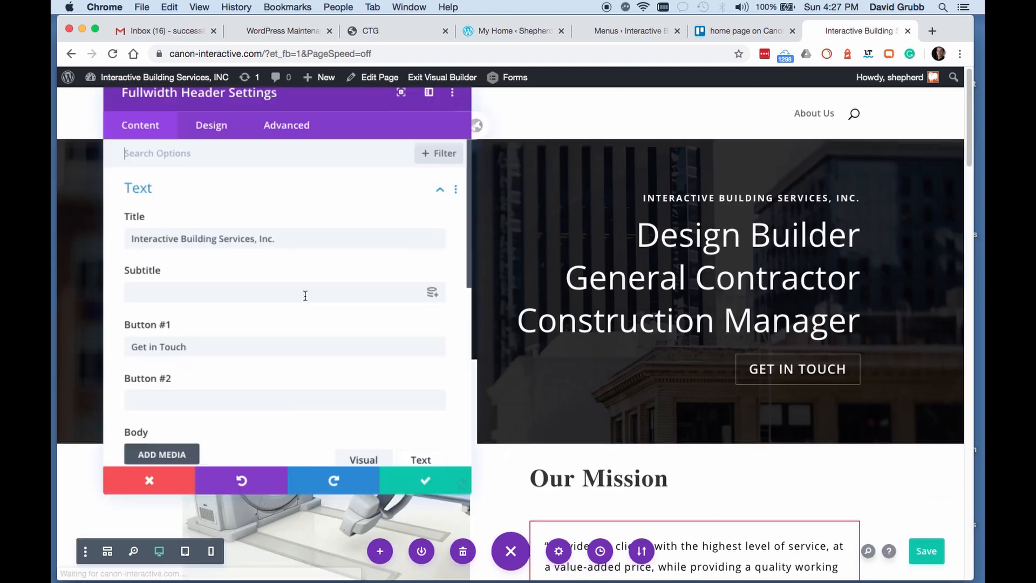
scroll(259, 302, "down", 10)
left_click(200, 297)
left_click(417, 465)
scroll(378, 324, "down", 10)
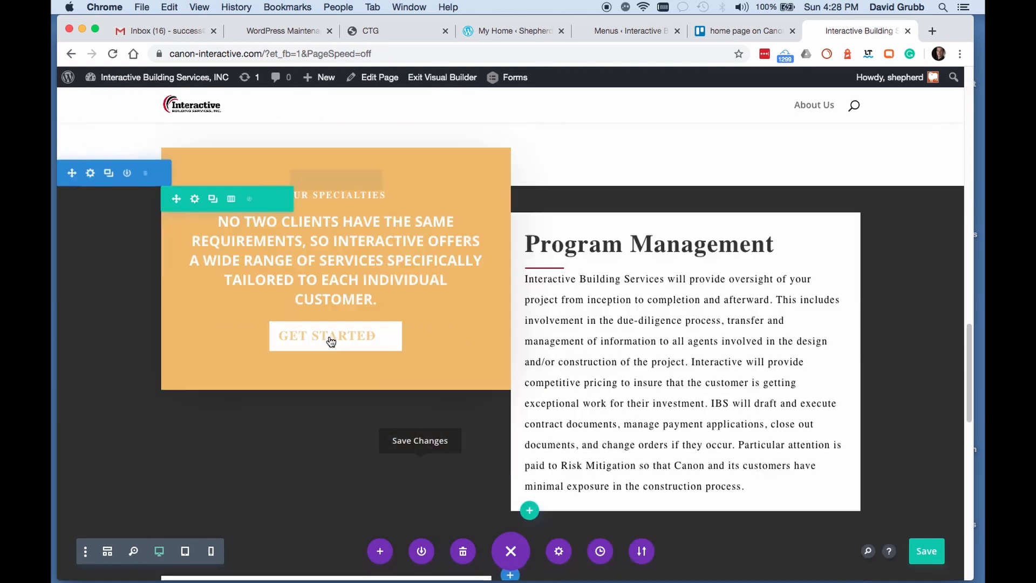
- Label the specialties call-to-action button 'Get in Touch' and link it to the contact page
left_click(226, 261)
type("Get in Touch")
scroll(259, 302, "down", 10)
left_click(183, 294)
left_click(184, 214)
type("https://canon-interactive.com/contact-interactive-building-services/")
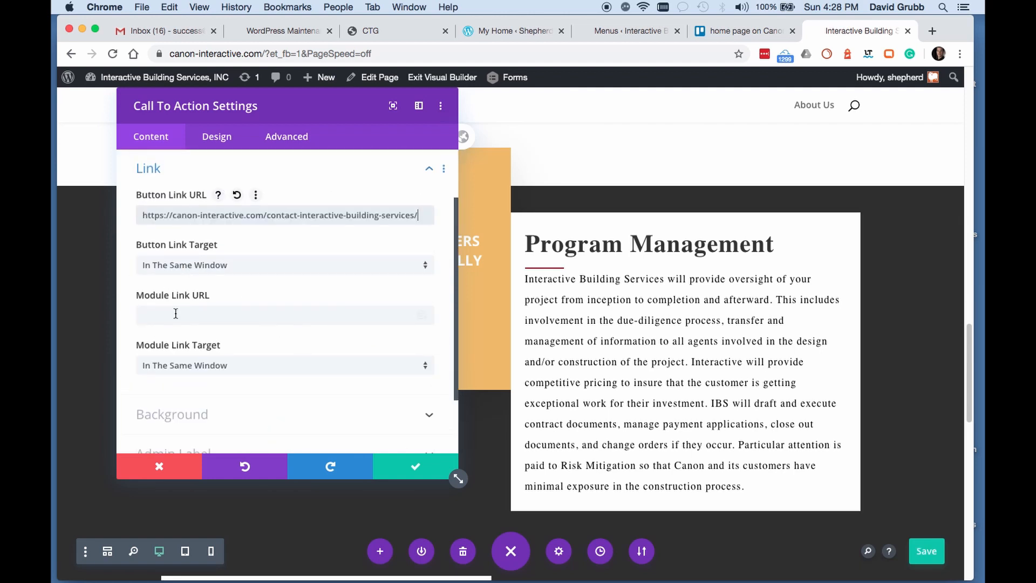
left_click(416, 465)
- Give the call-to-action a red background and turn off custom button styles
left_click(297, 229)
left_click(241, 340)
left_click_drag(242, 106, 675, 118)
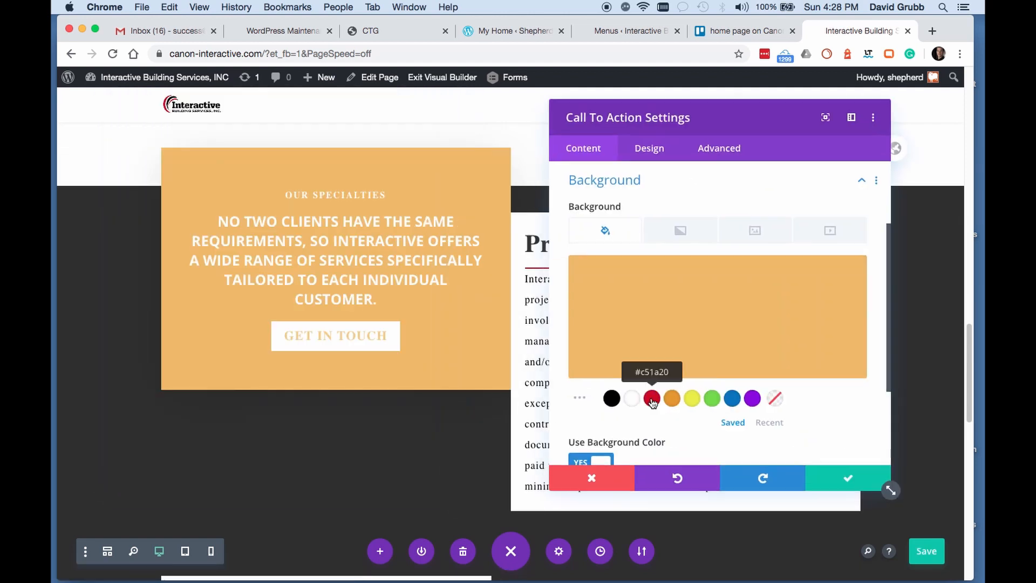
left_click(652, 399)
left_click(647, 149)
left_click(594, 328)
left_click(590, 226)
left_click(848, 478)
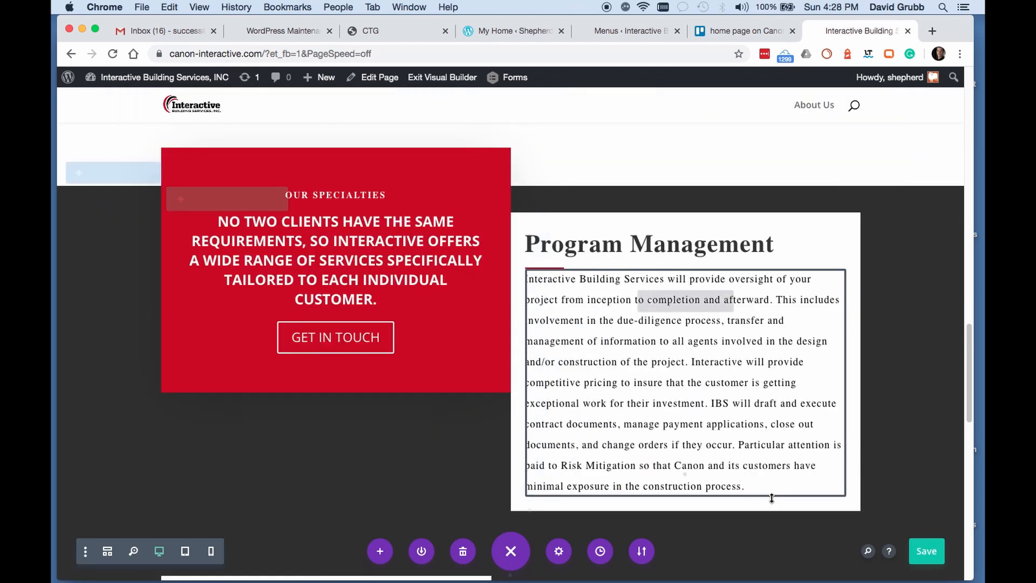
scroll(770, 497, "down", 15)
- Switch the footer address text's top border colour from gold to the red swatch
left_click(488, 302)
left_click(649, 148)
left_click(609, 365)
scroll(625, 358, "down", 5)
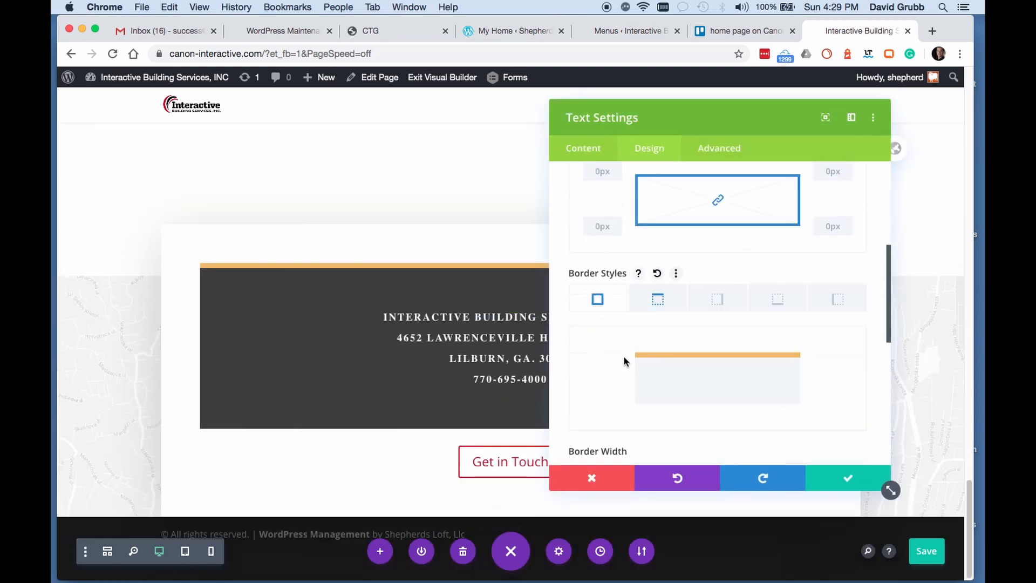
left_click(615, 327)
scroll(621, 356, "up", 3)
left_click(578, 365)
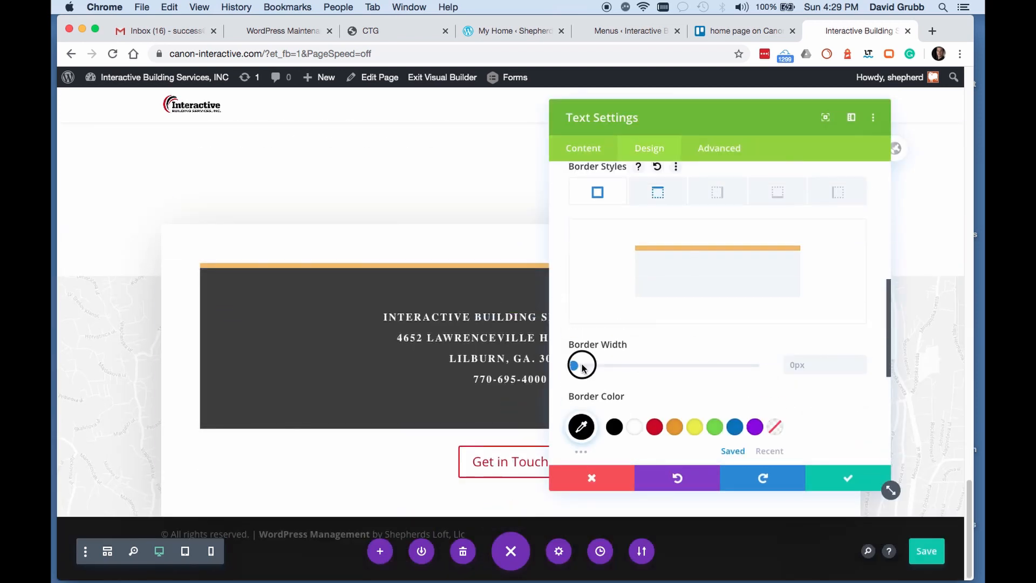
left_click(655, 427)
left_click(848, 478)
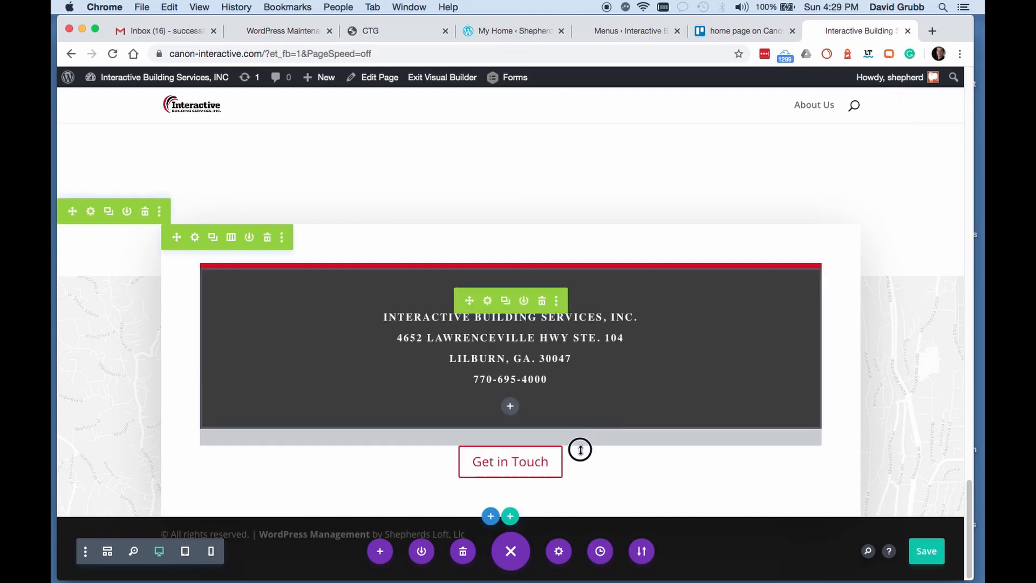
scroll(886, 309, "up", 10)
scroll(887, 308, "up", 10)
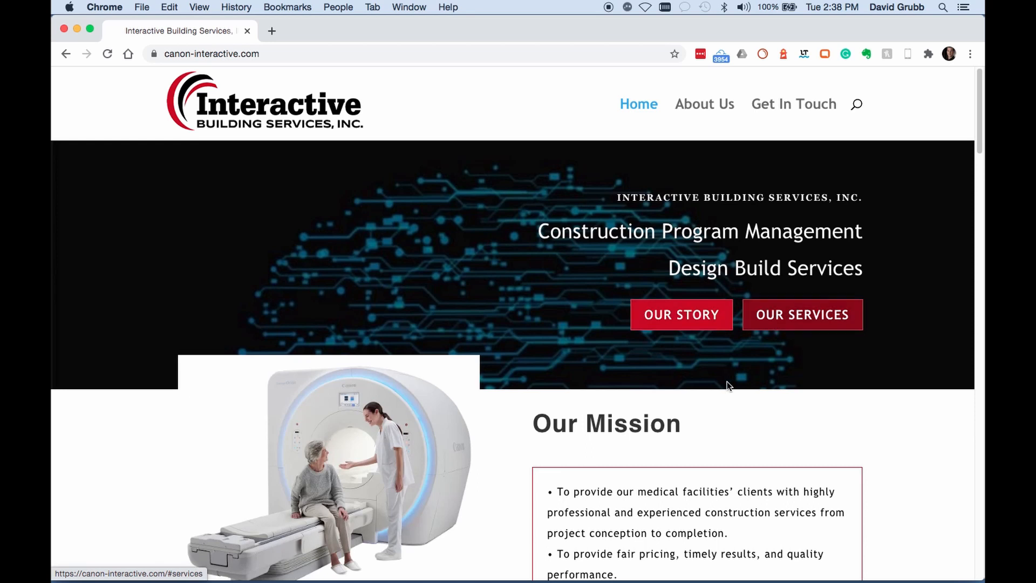
- Scroll through the live homepage from the hero down to the project map
scroll(573, 390, "down", 5)
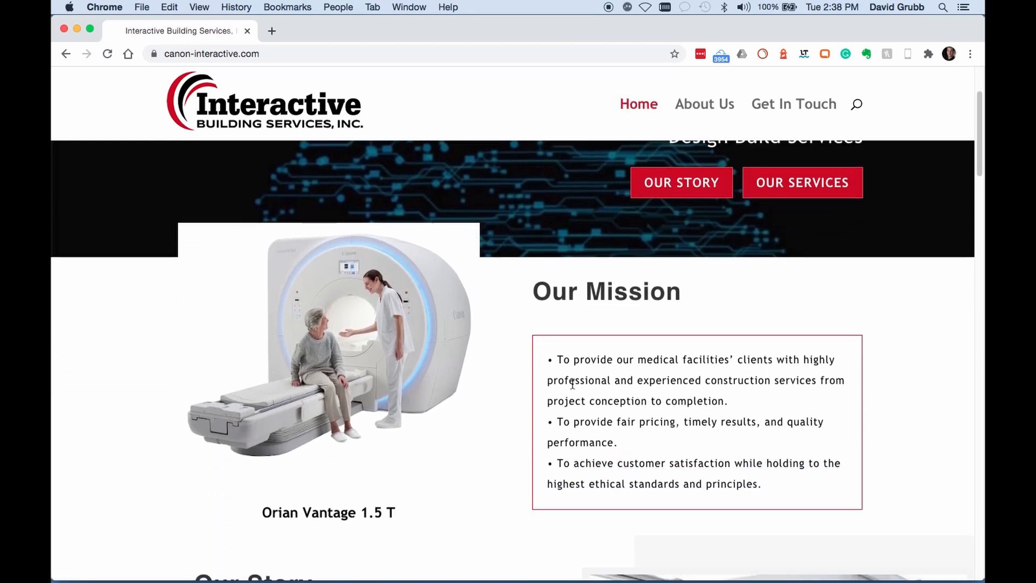
scroll(573, 384, "down", 12)
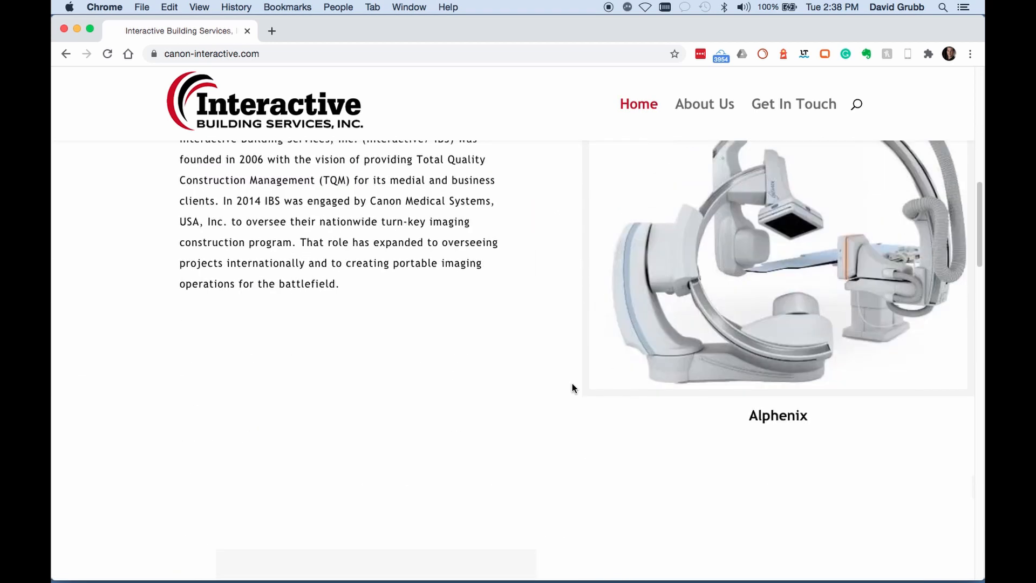
scroll(572, 387, "down", 14)
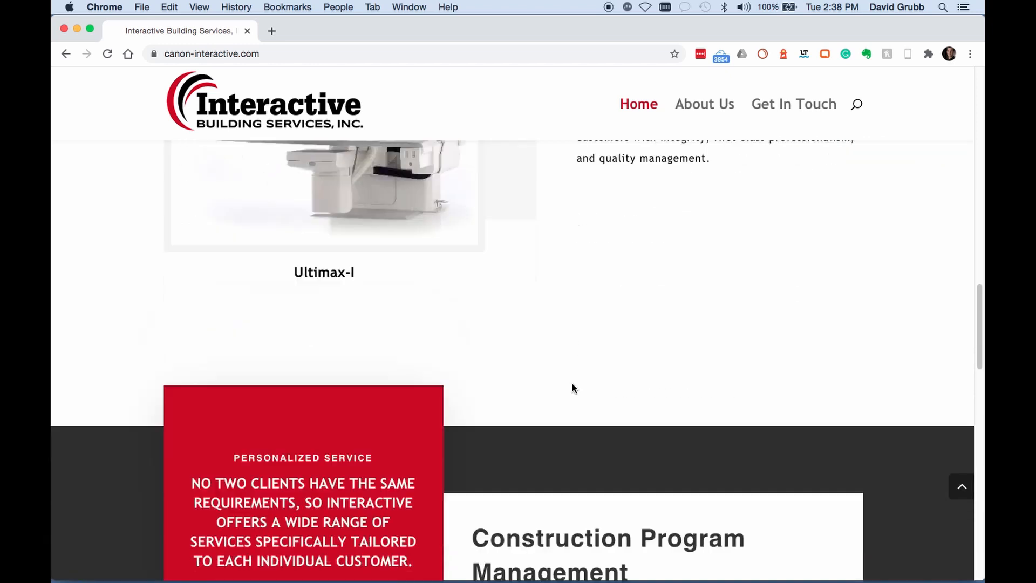
scroll(572, 387, "down", 6)
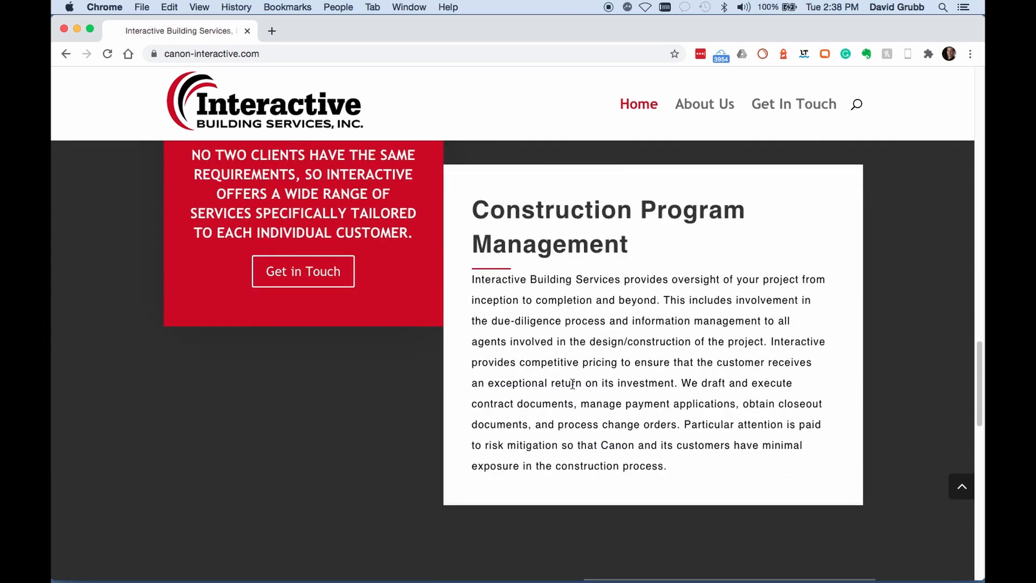
scroll(572, 384, "down", 6)
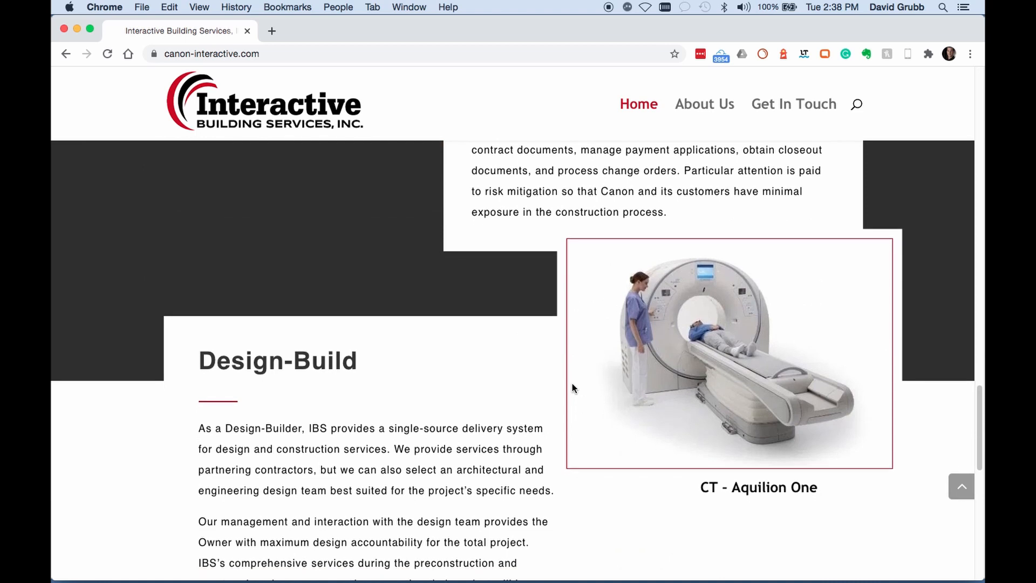
scroll(572, 387, "down", 1)
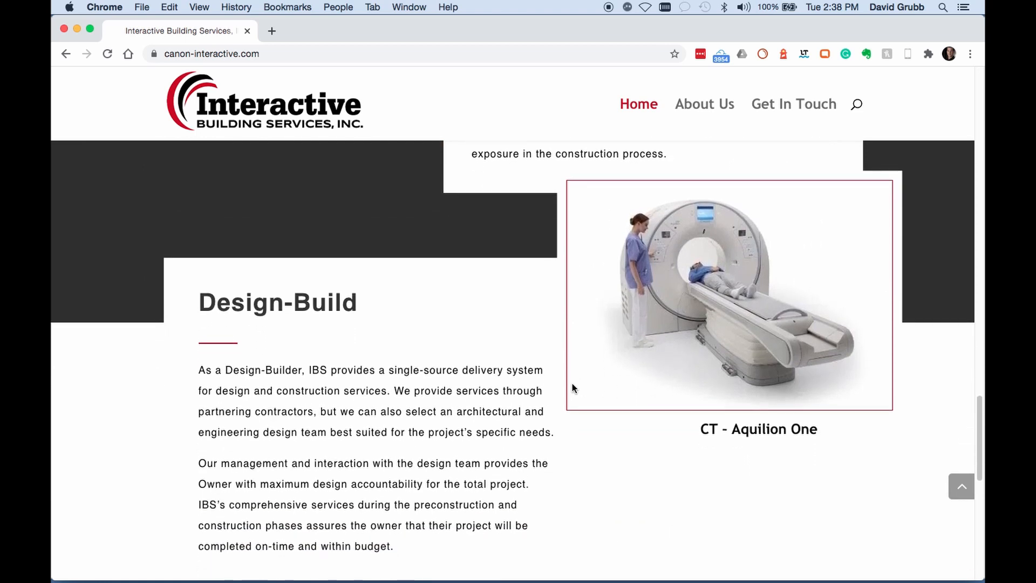
scroll(573, 385, "down", 4)
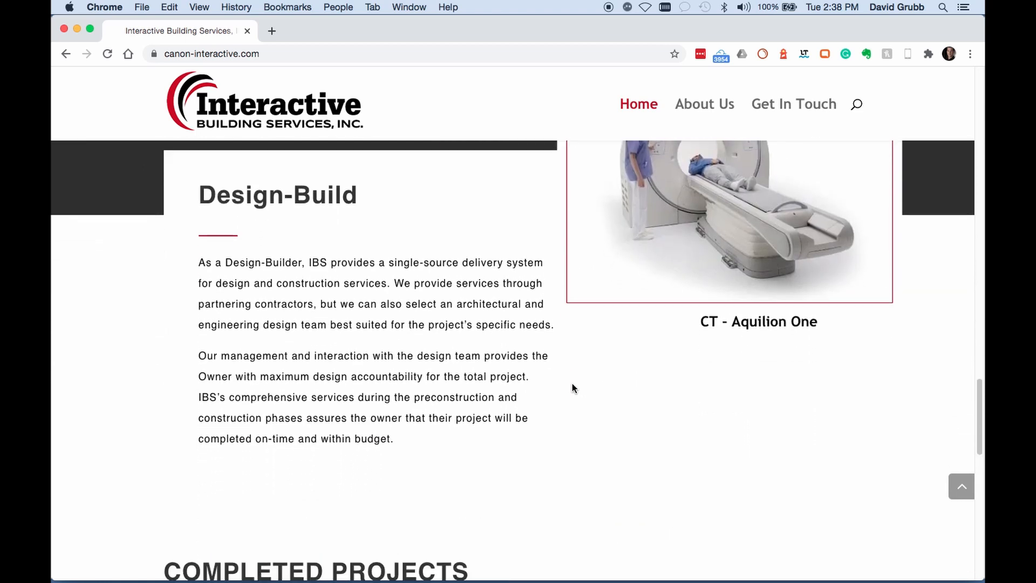
scroll(572, 387, "down", 4)
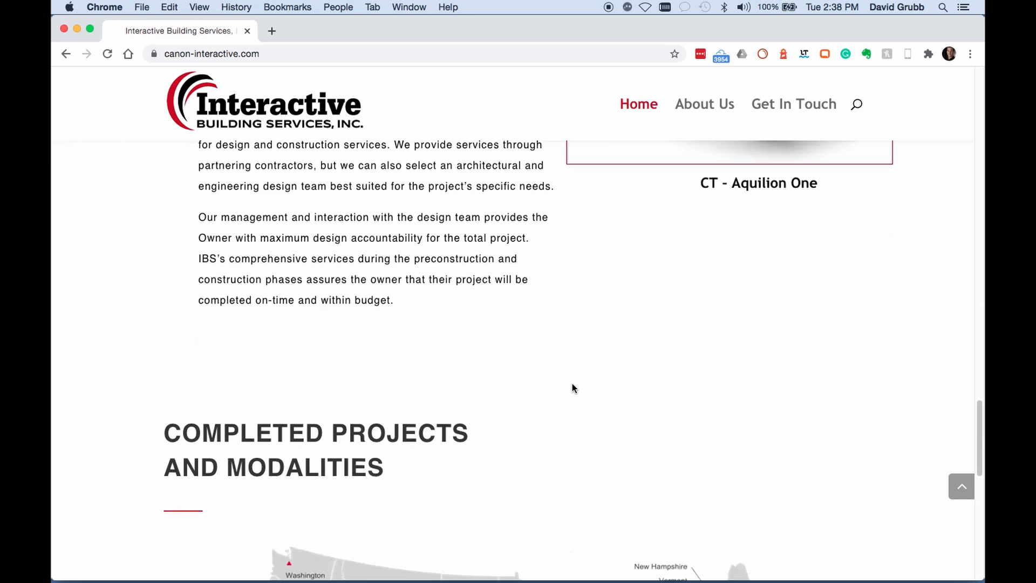
scroll(573, 387, "down", 4)
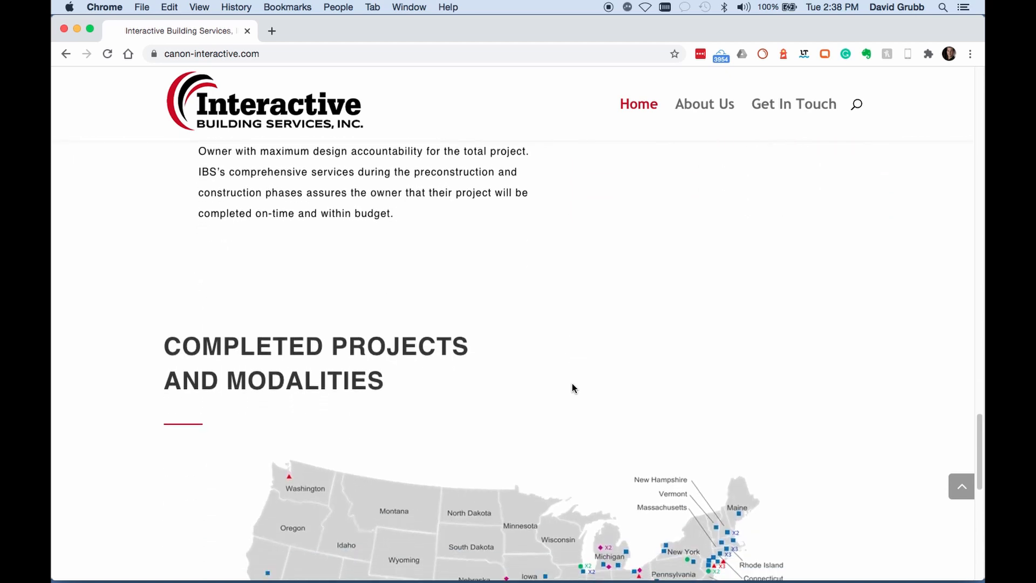
scroll(573, 387, "down", 4)
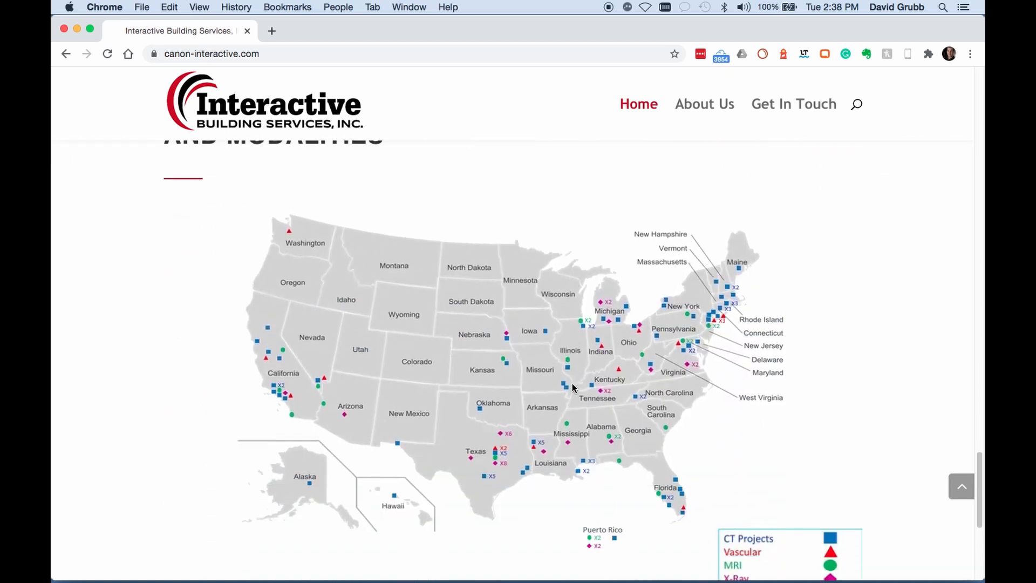
scroll(573, 388, "down", 6)
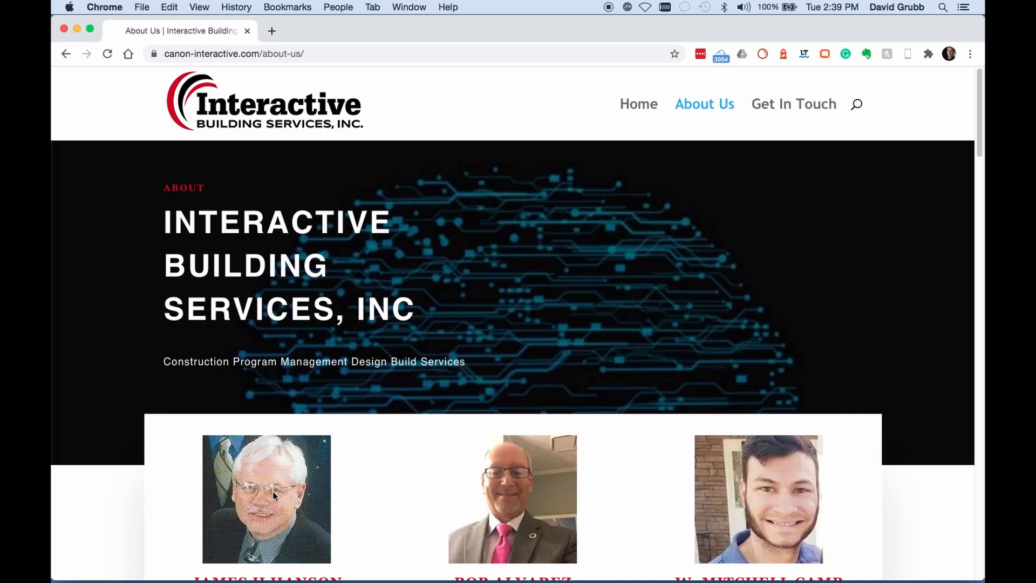
- Scroll down through the About Us page's team member bios
scroll(914, 442, "down", 5)
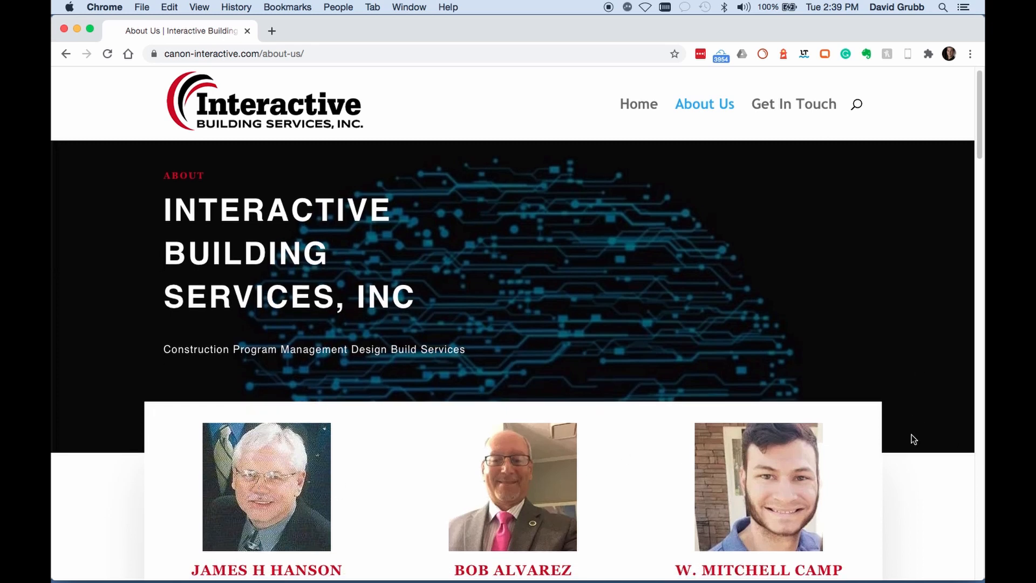
scroll(914, 440, "down", 12)
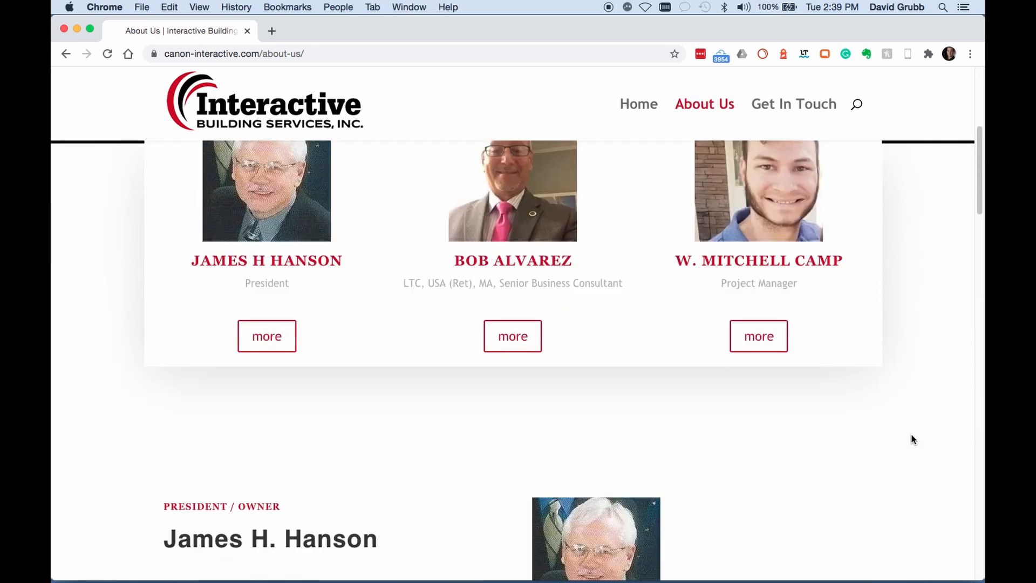
scroll(911, 440, "down", 7)
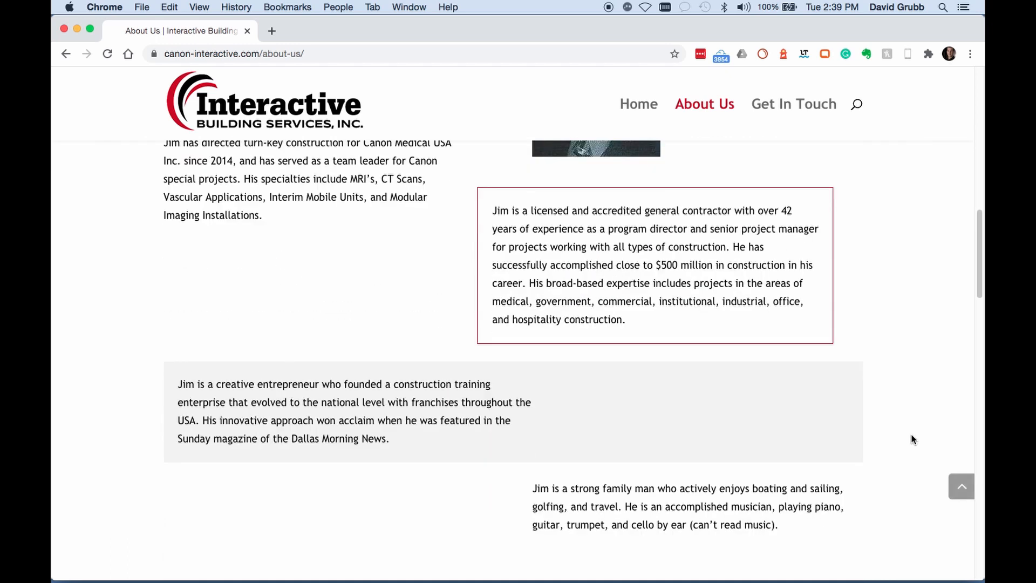
scroll(914, 440, "down", 3)
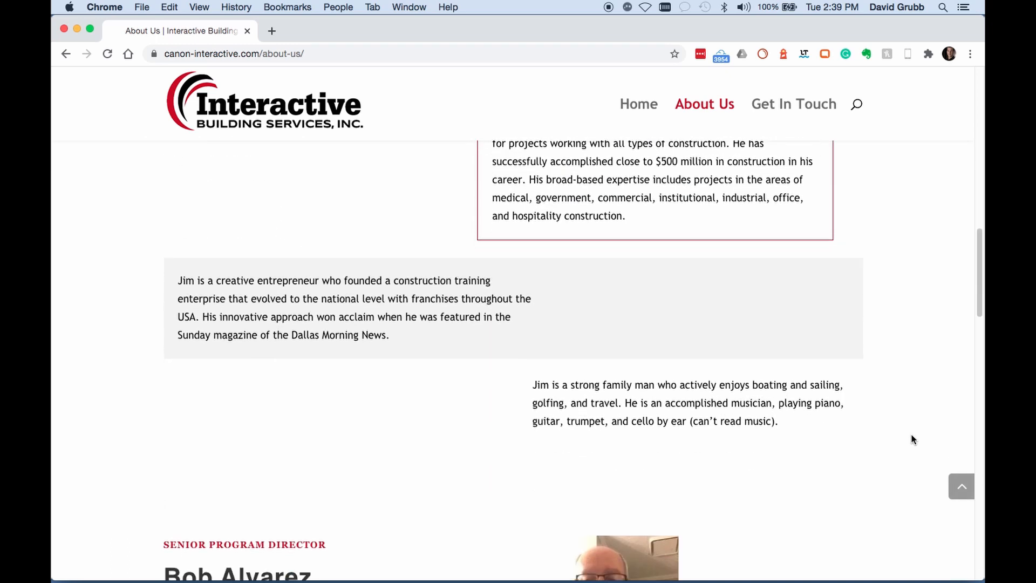
scroll(912, 440, "down", 7)
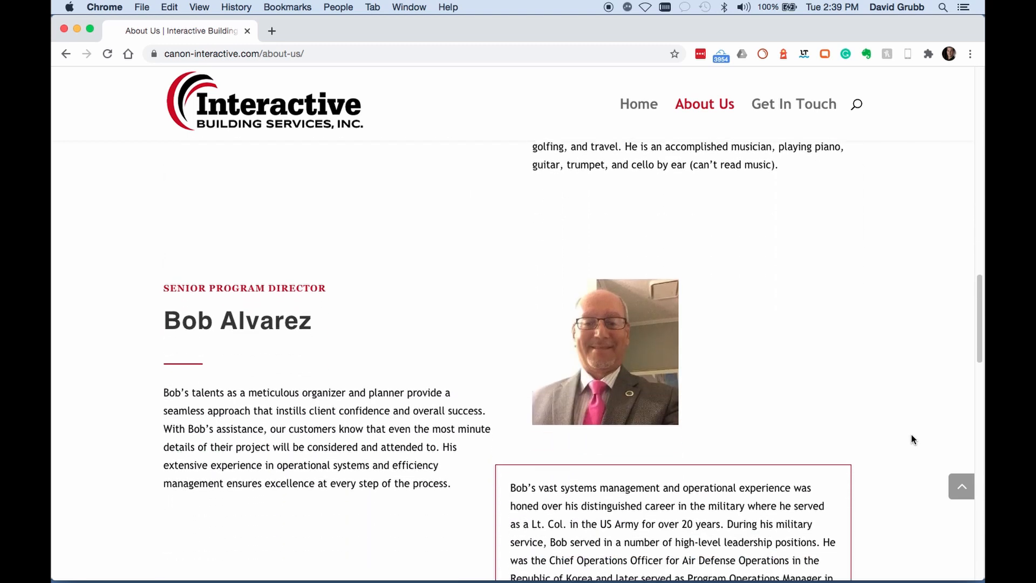
scroll(912, 440, "down", 7)
scroll(912, 440, "down", 7)
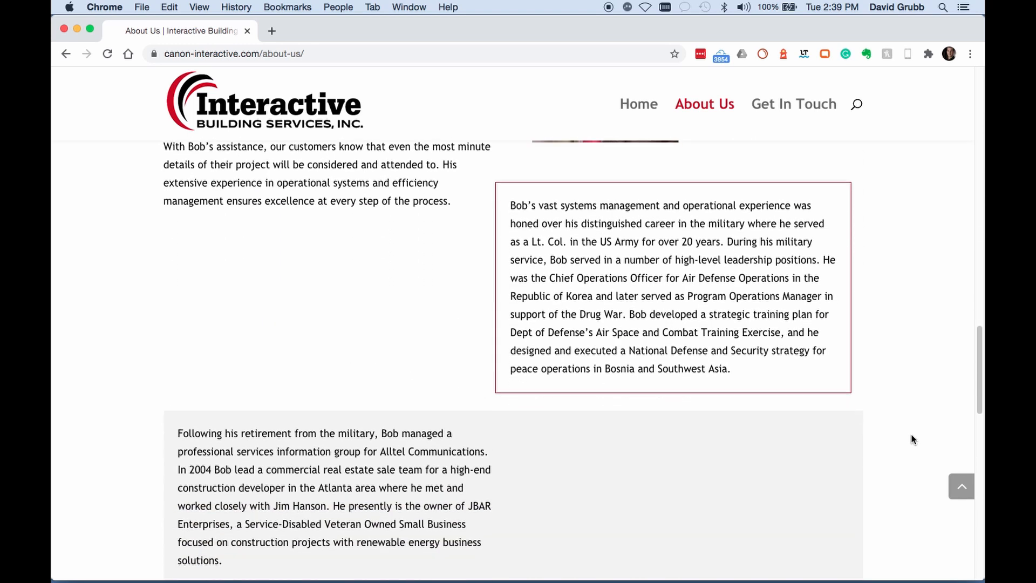
scroll(912, 440, "down", 5)
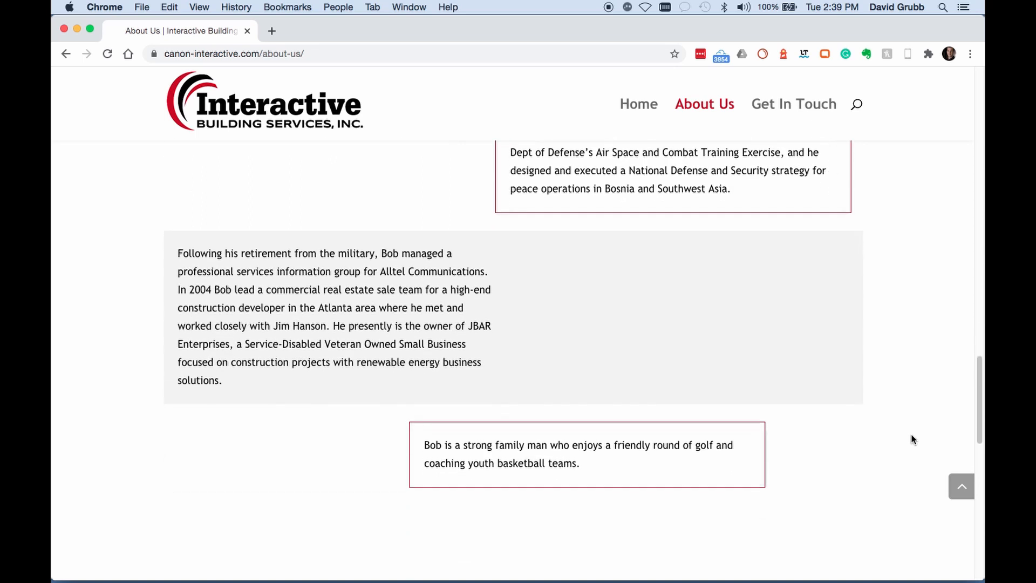
scroll(912, 440, "down", 15)
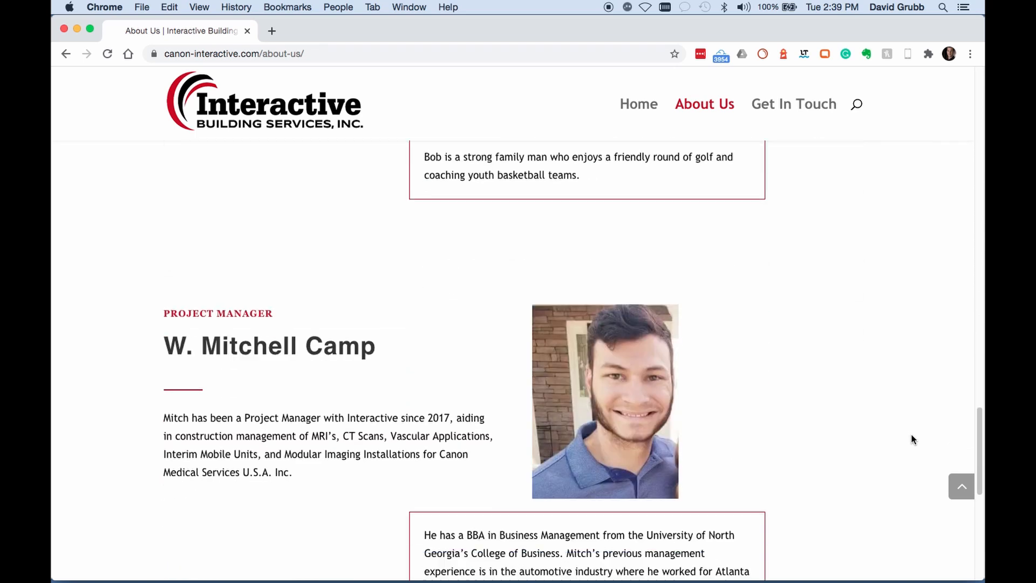
scroll(912, 440, "down", 4)
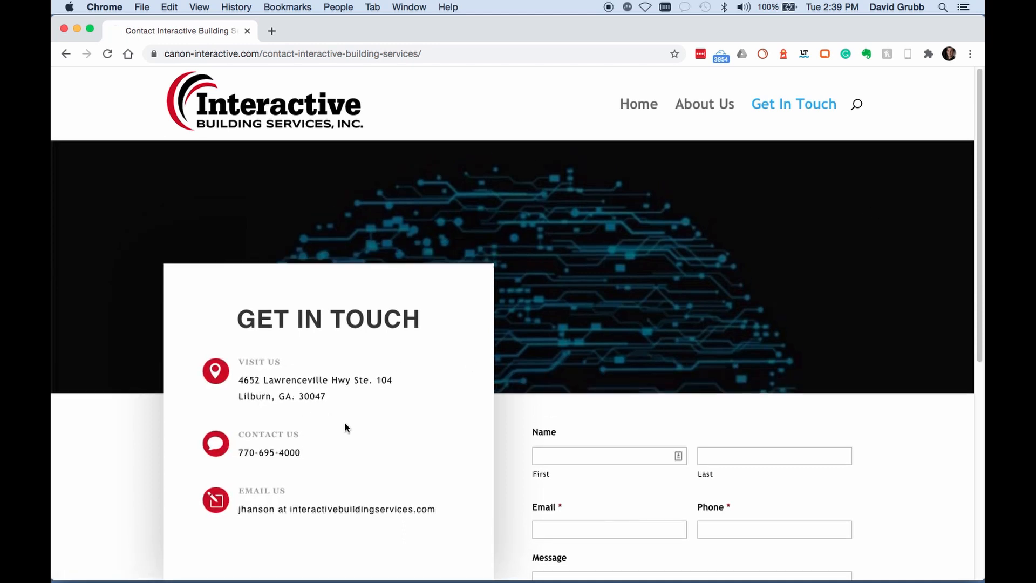
scroll(896, 456, "down", 10)
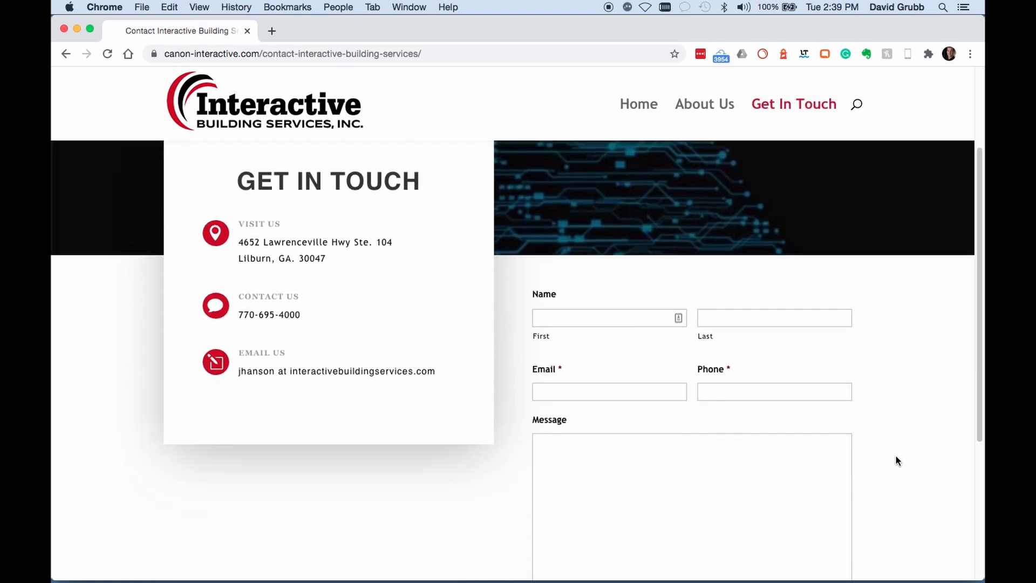
scroll(896, 461, "down", 2)
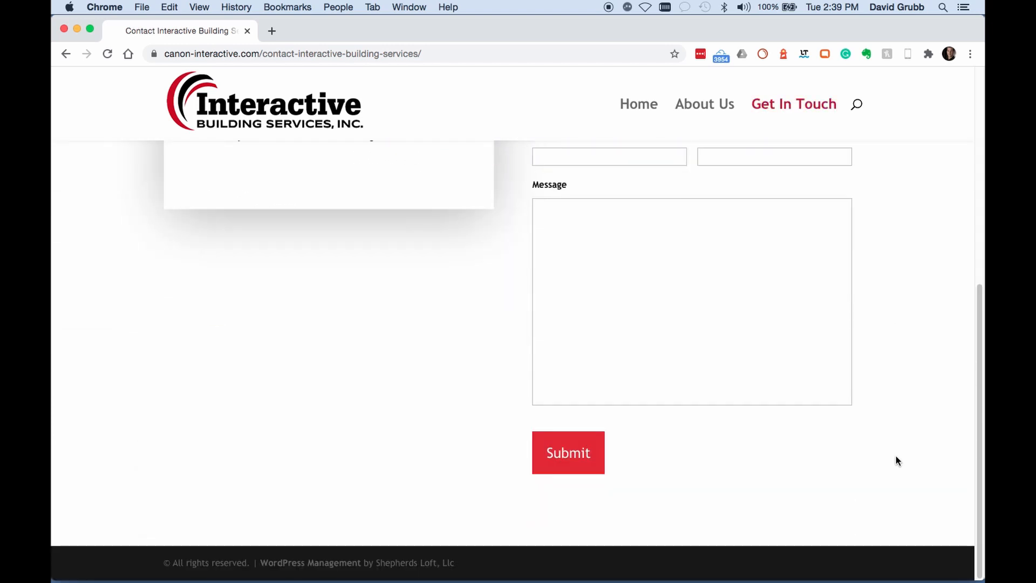